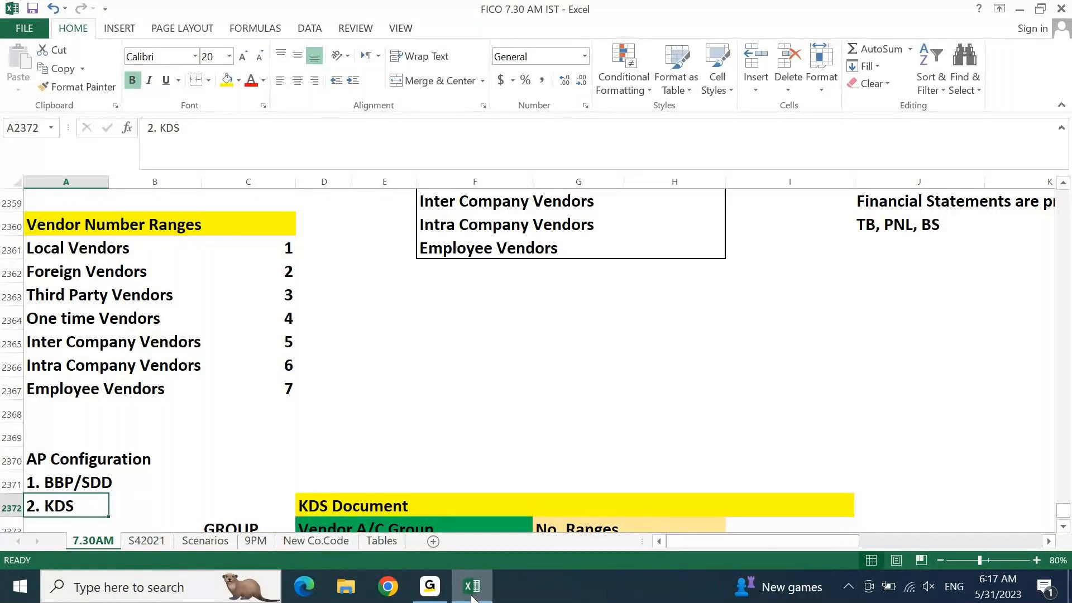
Step: Enter the heading "Vendor Master data creation" in cell A2386, two rows under the date 5/31/2023
{"action": "key", "text": "Page_Down"}
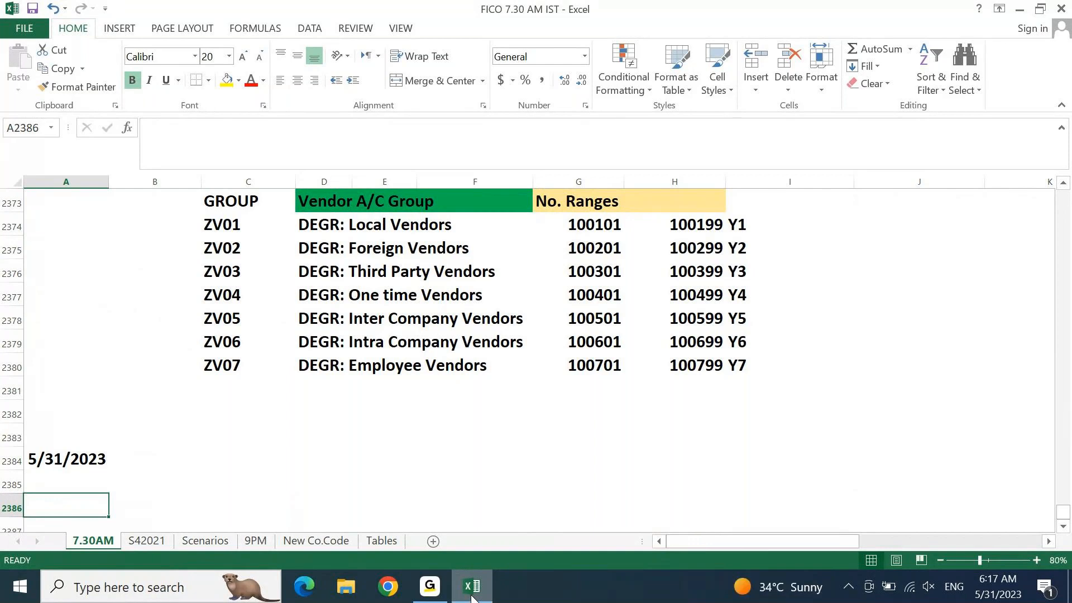
{"action": "key", "text": "Up"}
{"action": "key", "text": "Up"}
{"action": "key", "text": "Down"}
{"action": "key", "text": "Down"}
{"action": "type", "text": "Vendor Ma"}
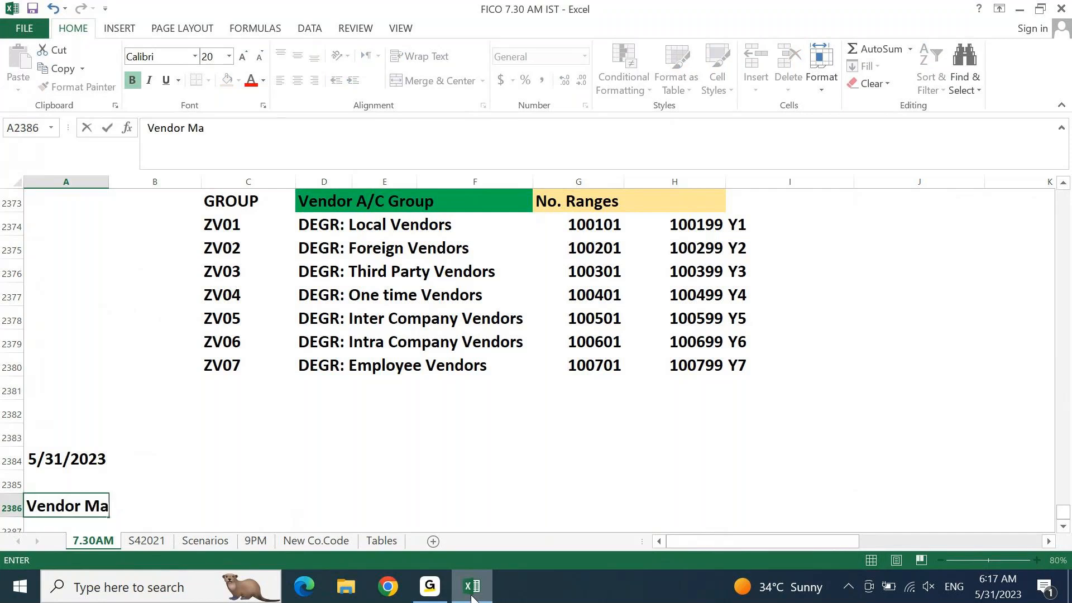
{"action": "type", "text": "ster data cr"}
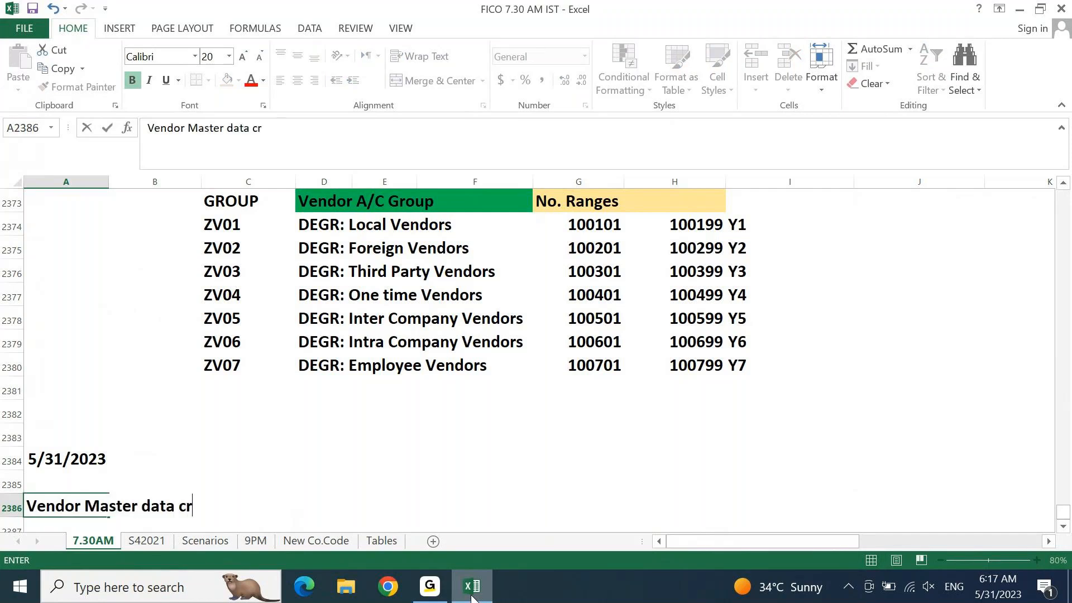
{"action": "type", "text": "eation"}
{"action": "key", "text": "Return"}
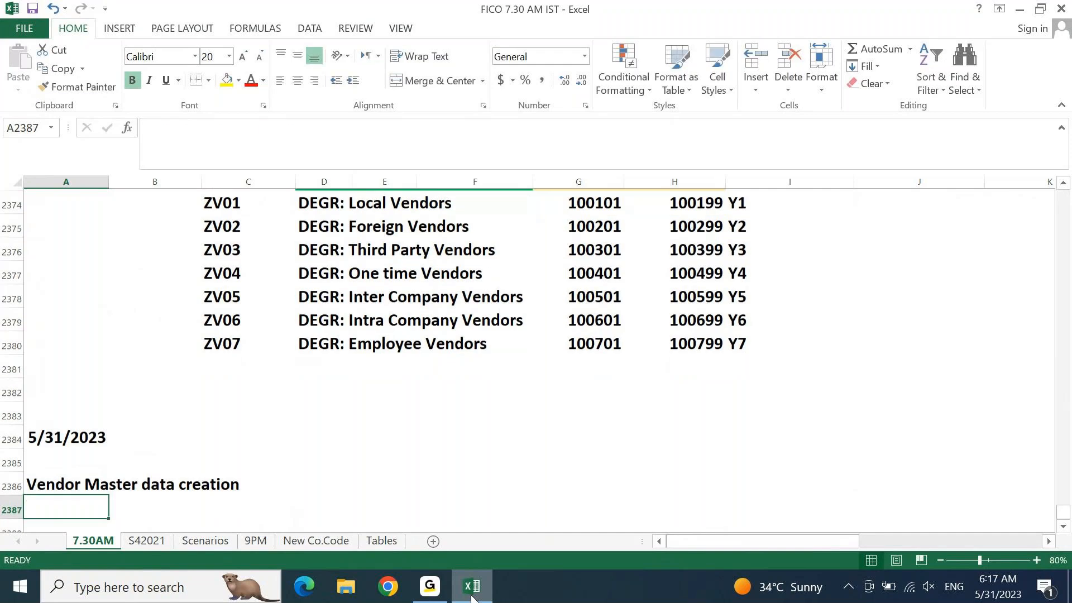
{"action": "key", "text": "Up"}
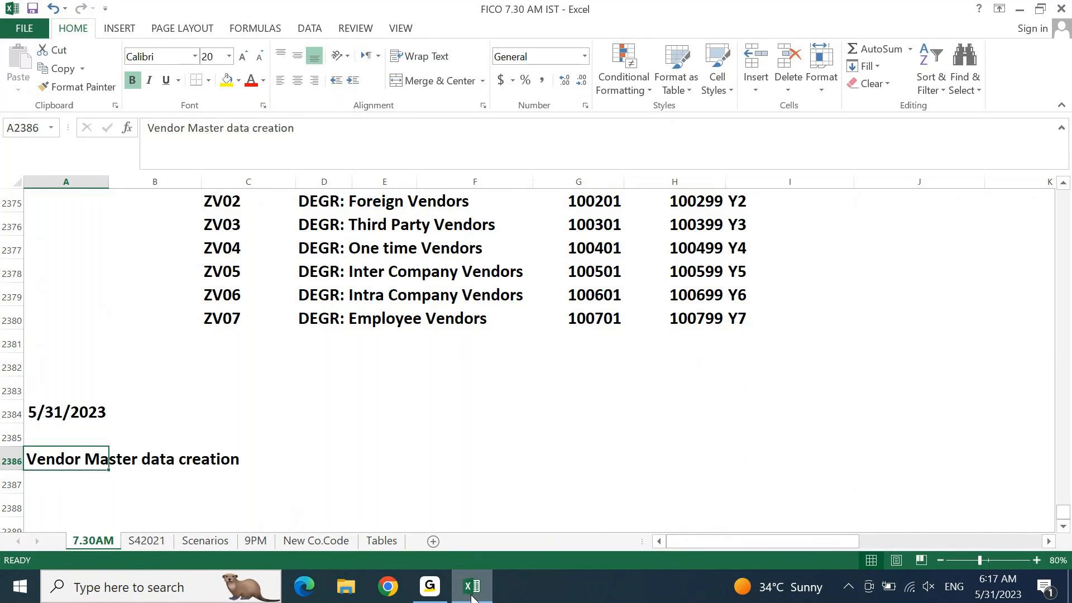
Step: Launch SAP Logon from the desktop and log on to the S4 1909 system with the user name and password
{"action": "left_click", "coordinate": [472, 597]}
{"action": "left_click", "coordinate": [94, 129]}
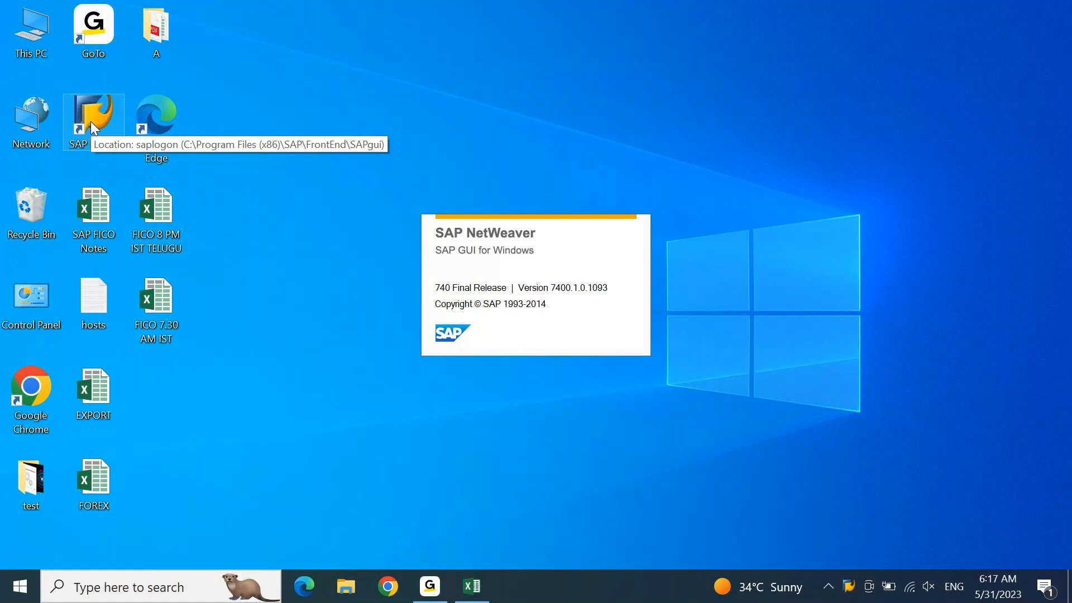
{"action": "key", "text": "Down"}
{"action": "key", "text": "Down"}
{"action": "key", "text": "Down"}
{"action": "key", "text": "Down"}
{"action": "key", "text": "Down"}
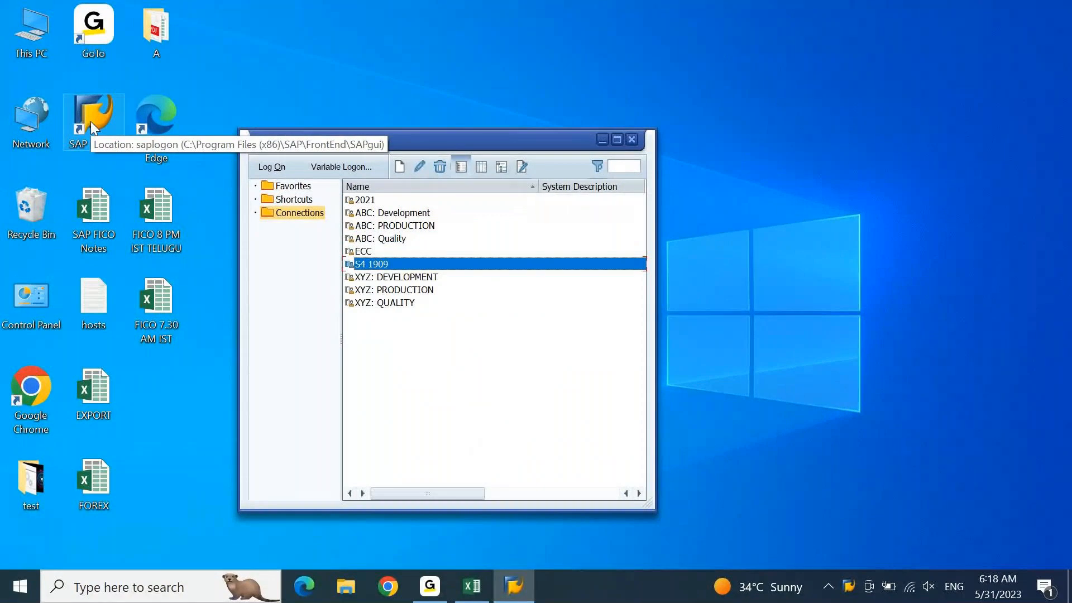
{"action": "key", "text": "Return"}
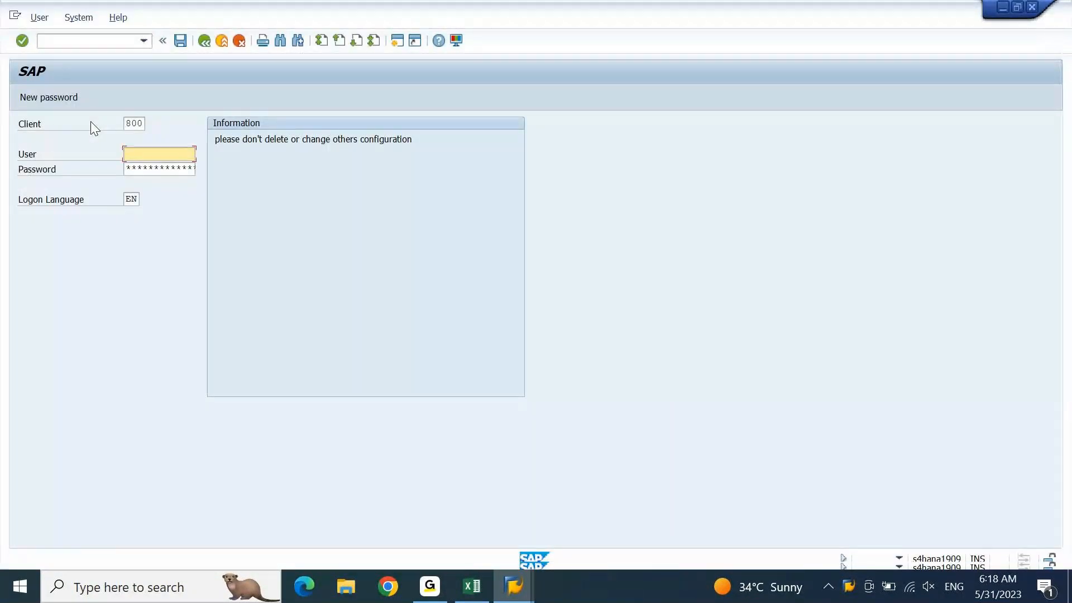
{"action": "type", "text": "*******"}
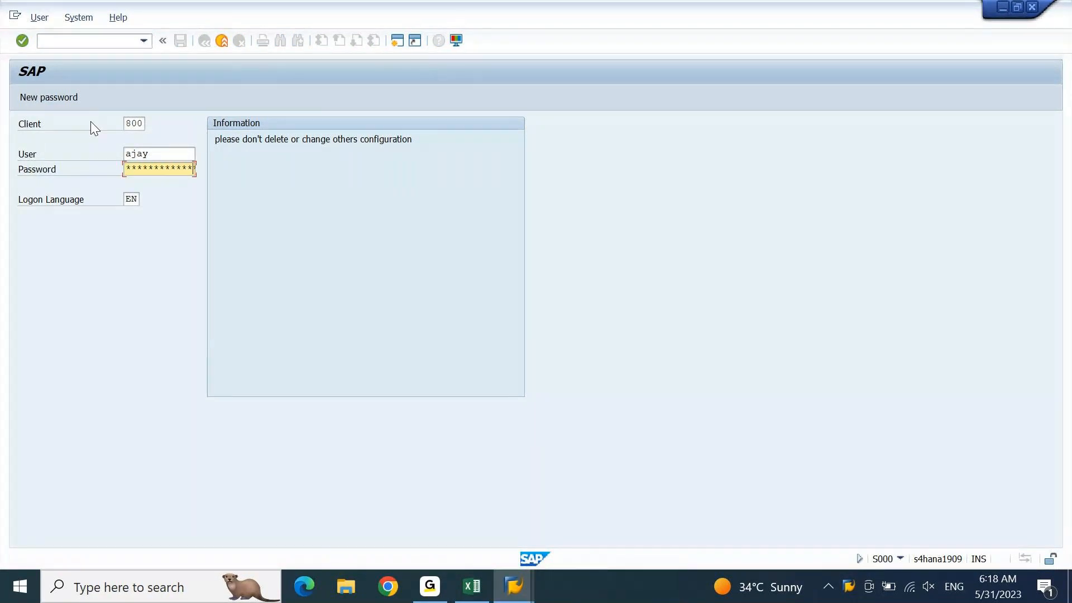
{"action": "key", "text": "Return"}
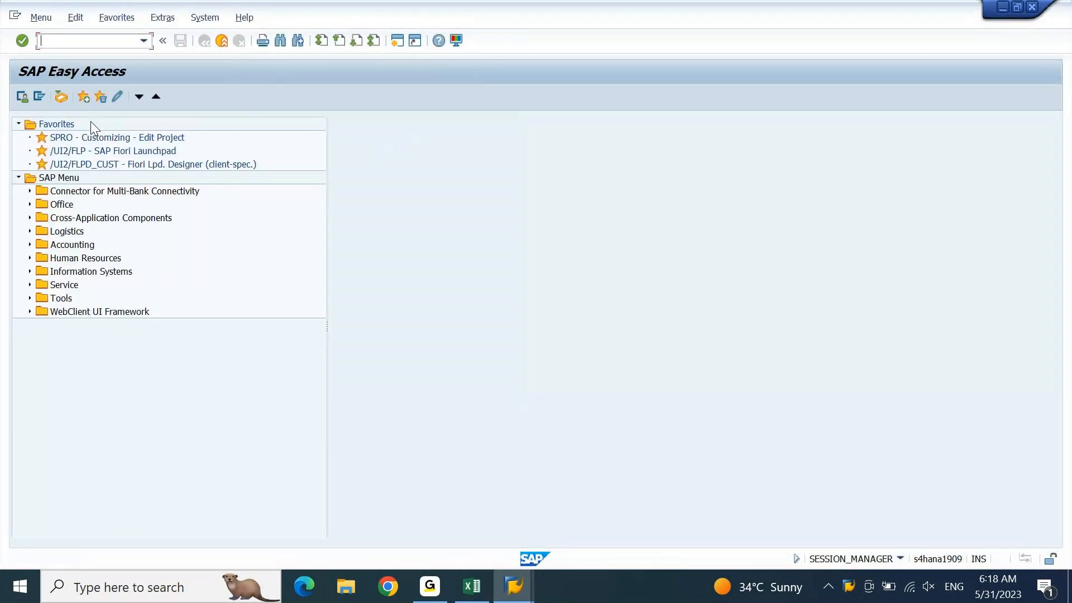
Step: Open the supplier display transaction FK03 and switch from it to transaction XK03
{"action": "type", "text": "fk03"}
{"action": "key", "text": "Return"}
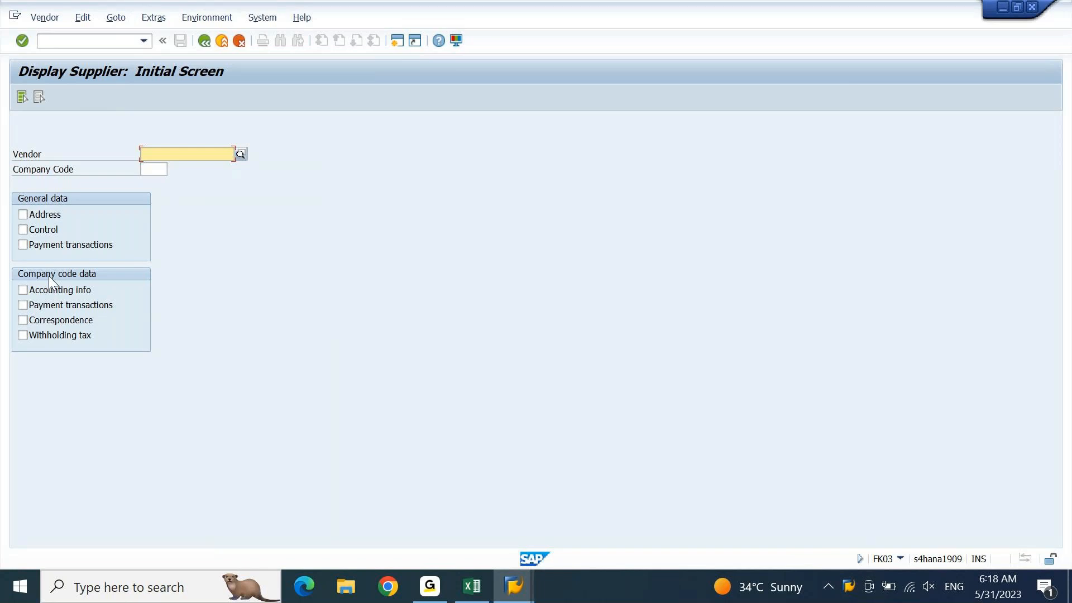
{"action": "left_click", "coordinate": [131, 42]}
{"action": "type", "text": "/nxk03"}
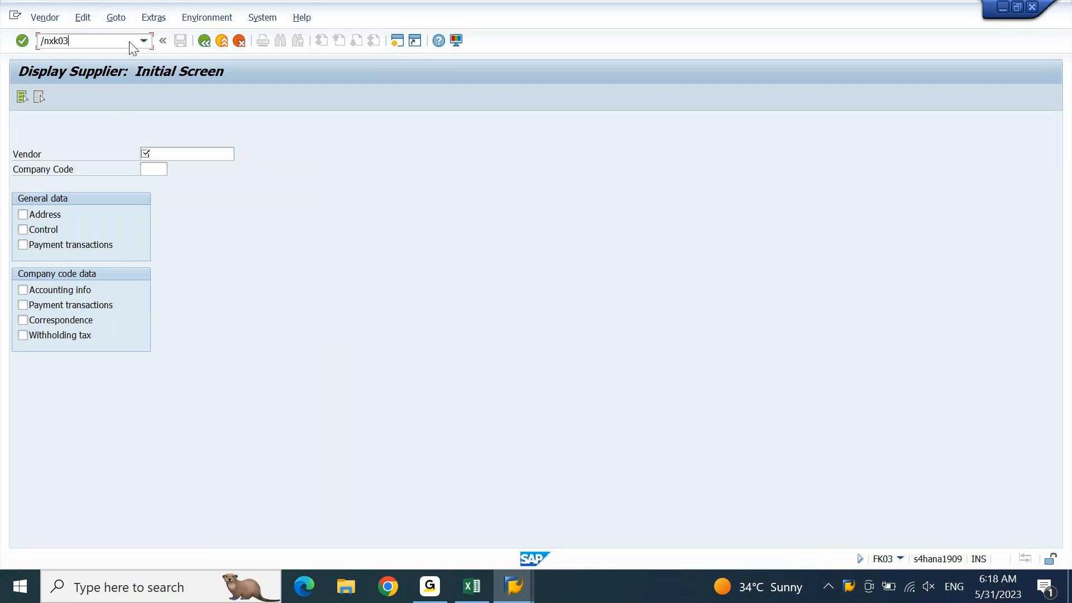
{"action": "key", "text": "Return"}
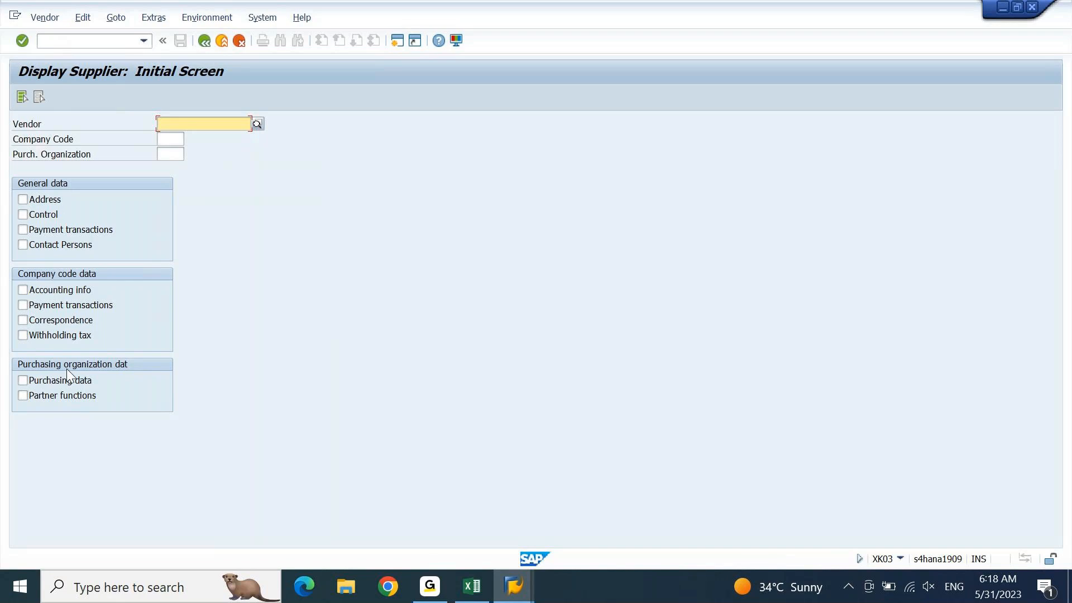
Step: Switch to Excel and enter "There are 3 sigments in vendor master" in cell A2387 under the heading
{"action": "left_click", "coordinate": [475, 588]}
{"action": "key", "text": "Down"}
{"action": "key", "text": "Down"}
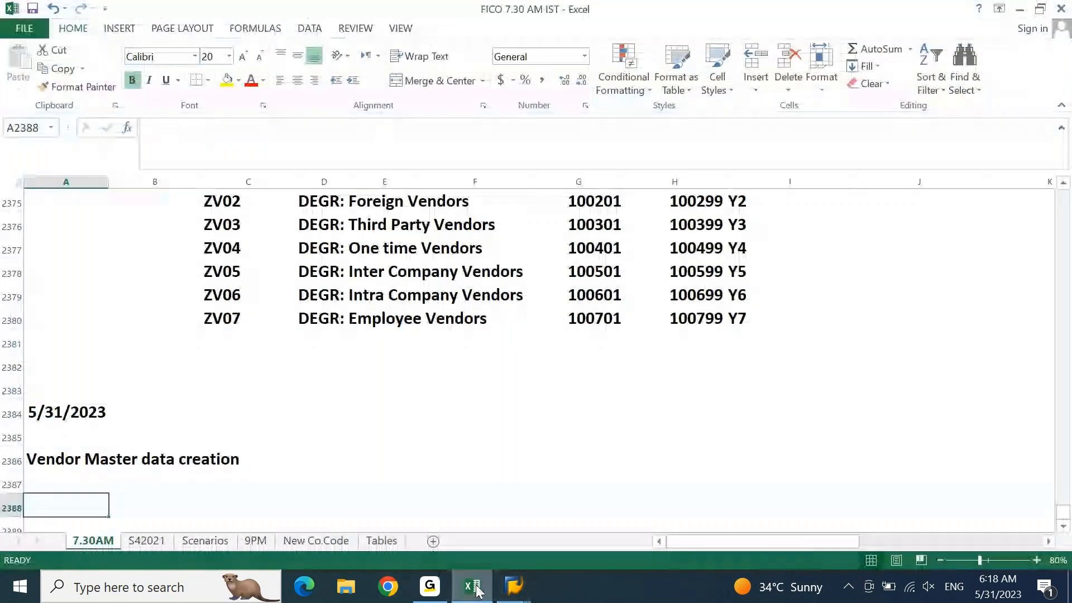
{"action": "key", "text": "Up"}
{"action": "key", "text": "Up"}
{"action": "key", "text": "Down"}
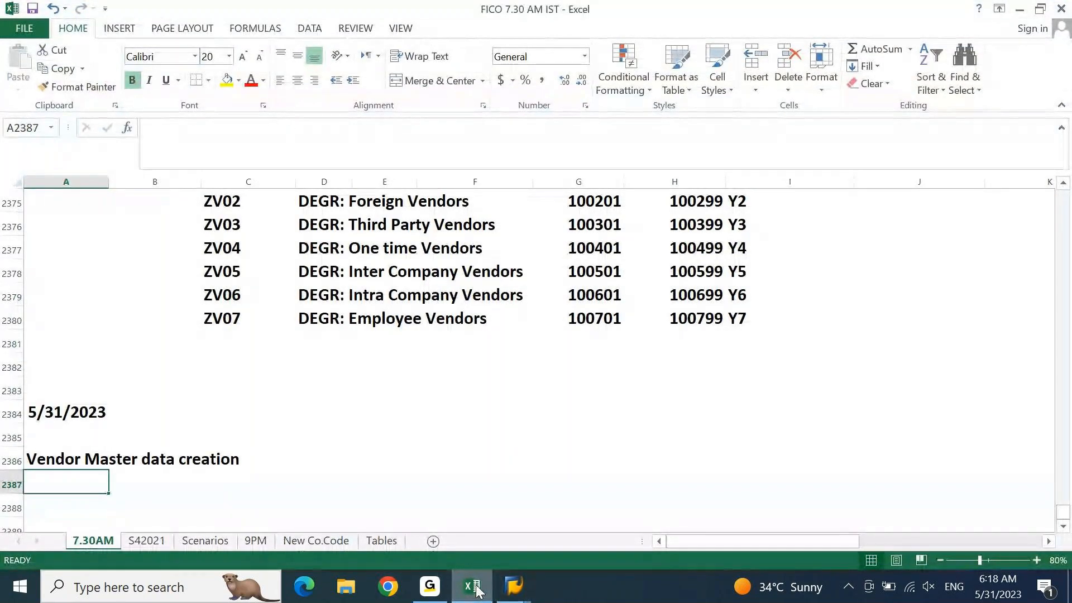
{"action": "type", "text": "There are "}
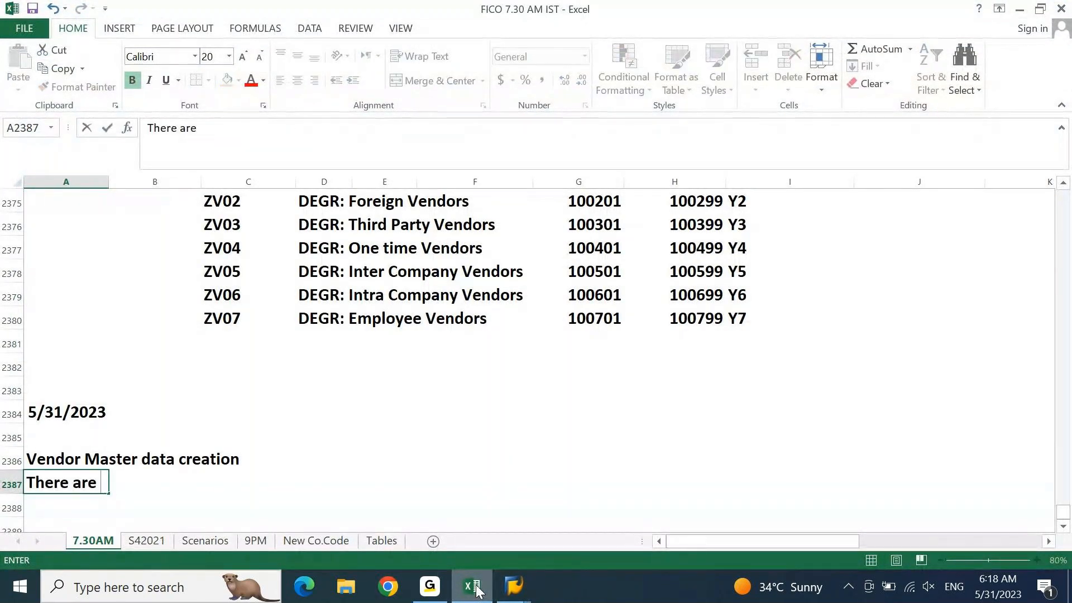
{"action": "type", "text": "3 sigmen"}
{"action": "key", "text": "BackSpace"}
{"action": "type", "text": "ments in vendor"}
{"action": "key", "text": "BackSpace"}
{"action": "type", "text": "or a"}
{"action": "key", "text": "BackSpace"}
{"action": "type", "text": "master"}
{"action": "key", "text": "Return"}
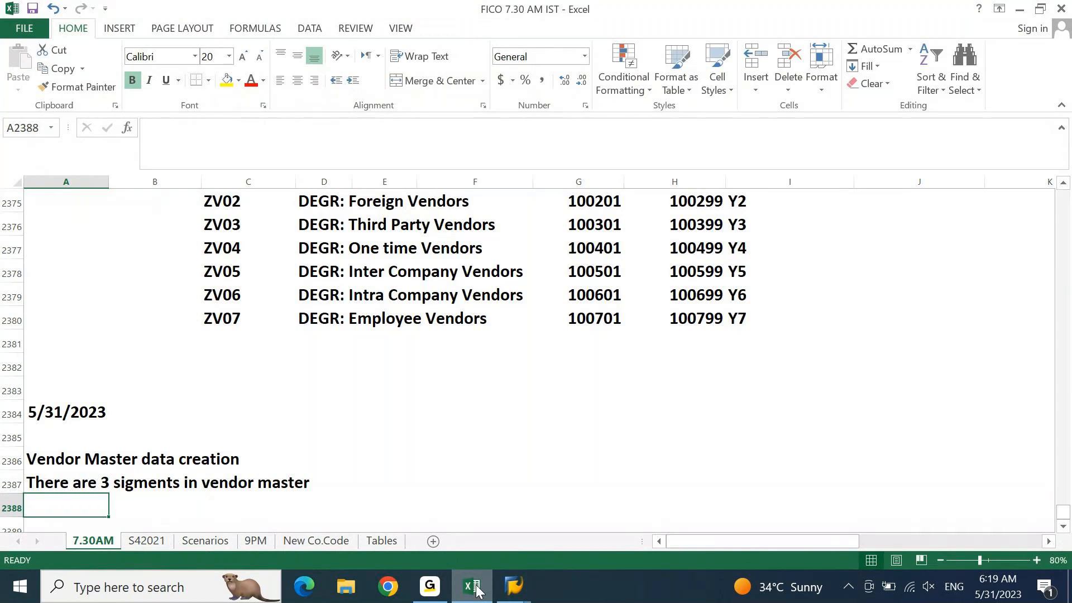
{"action": "key", "text": "Down"}
{"action": "key", "text": "Down"}
{"action": "key", "text": "Down"}
{"action": "key", "text": "Down"}
{"action": "key", "text": "Down"}
{"action": "key", "text": "Down"}
{"action": "key", "text": "Down"}
{"action": "key", "text": "Down"}
{"action": "key", "text": "Down"}
{"action": "key", "text": "ctrl+Up"}
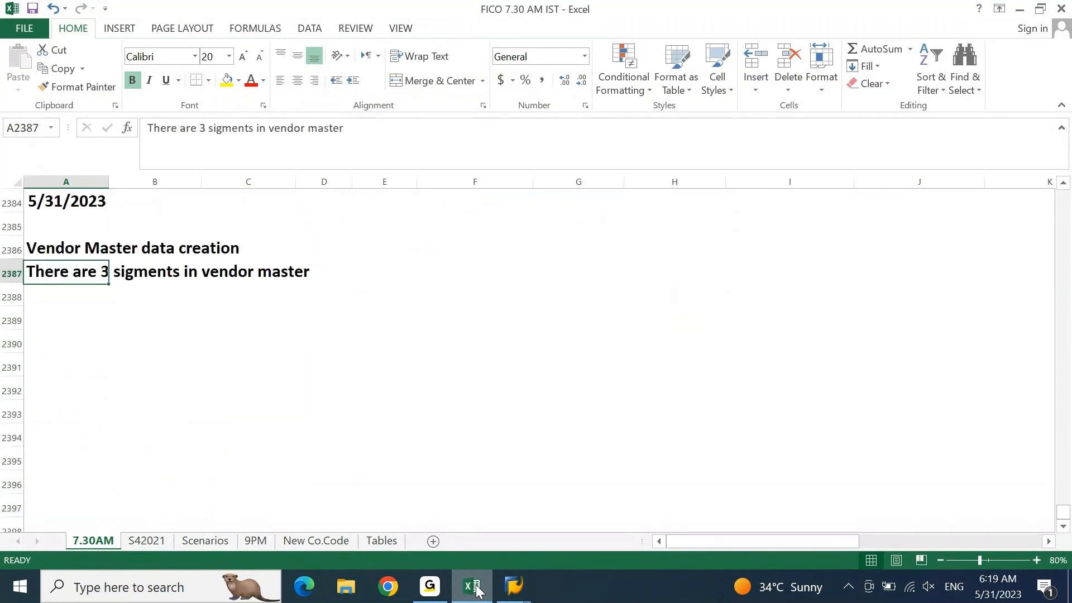
{"action": "key", "text": "Down"}
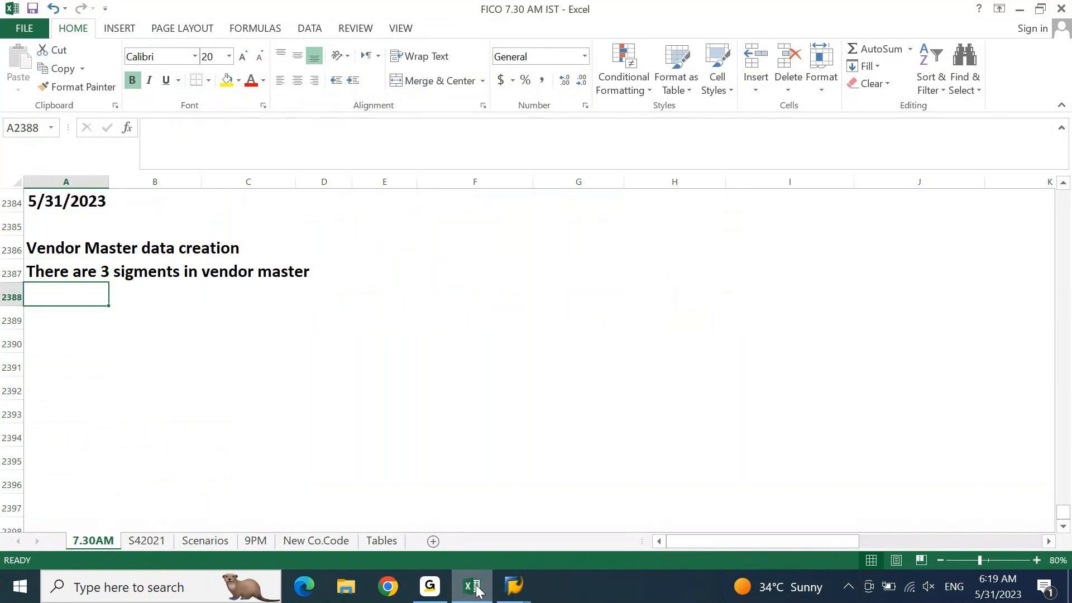
{"action": "key", "text": "Right"}
{"action": "key", "text": "Right"}
{"action": "type", "text": "1"}
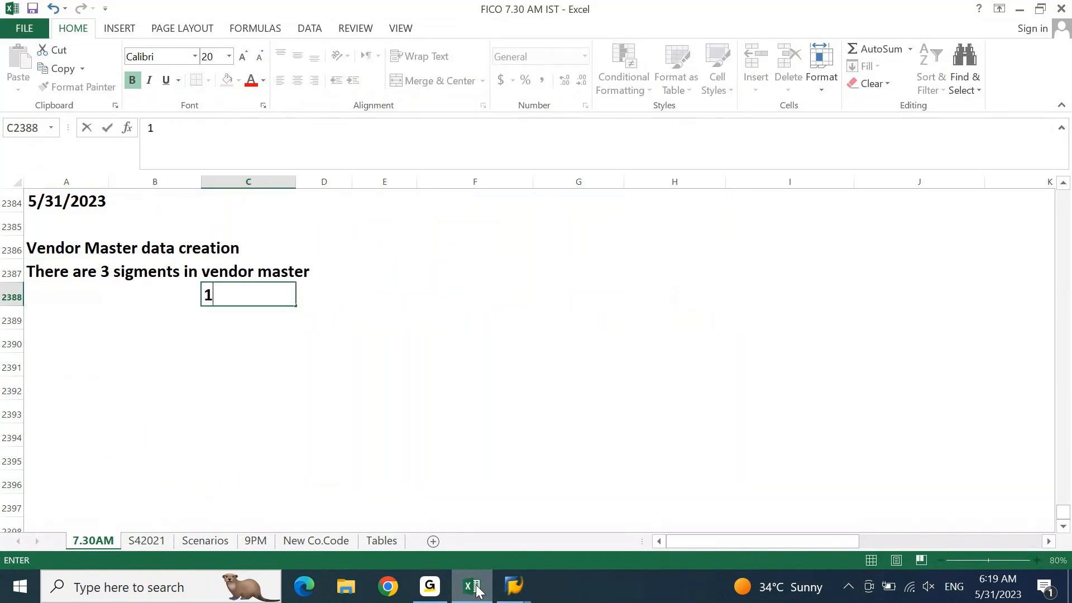
{"action": "key", "text": "Escape"}
{"action": "key", "text": "Left"}
{"action": "key", "text": "Left"}
Step: Enter "1. General Data" as the first list item in cell A2388
{"action": "type", "text": "1. G"}
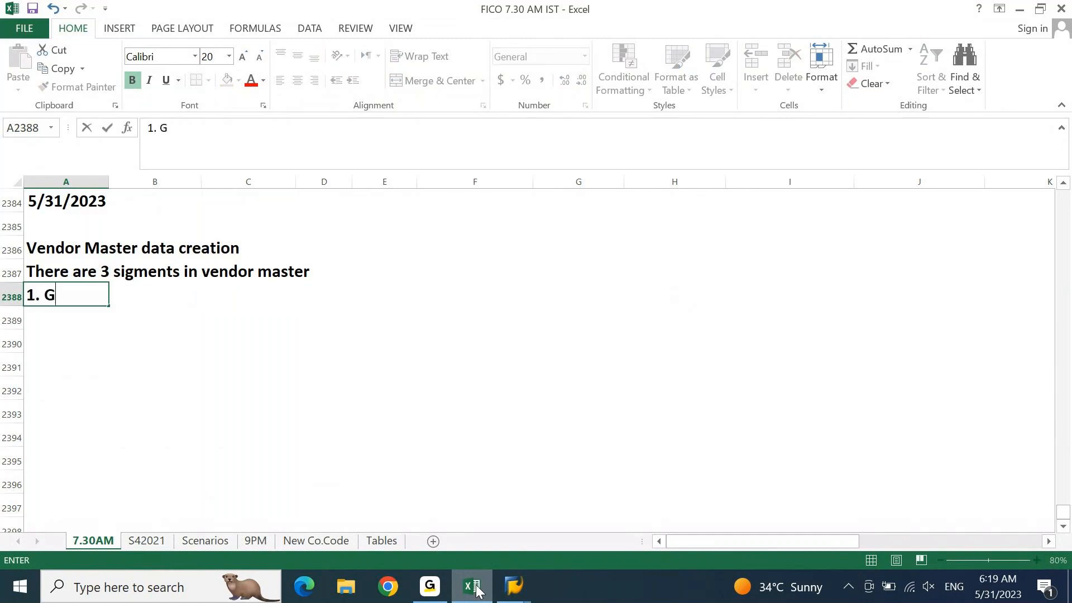
{"action": "type", "text": "eneral Date"}
{"action": "key", "text": "Return"}
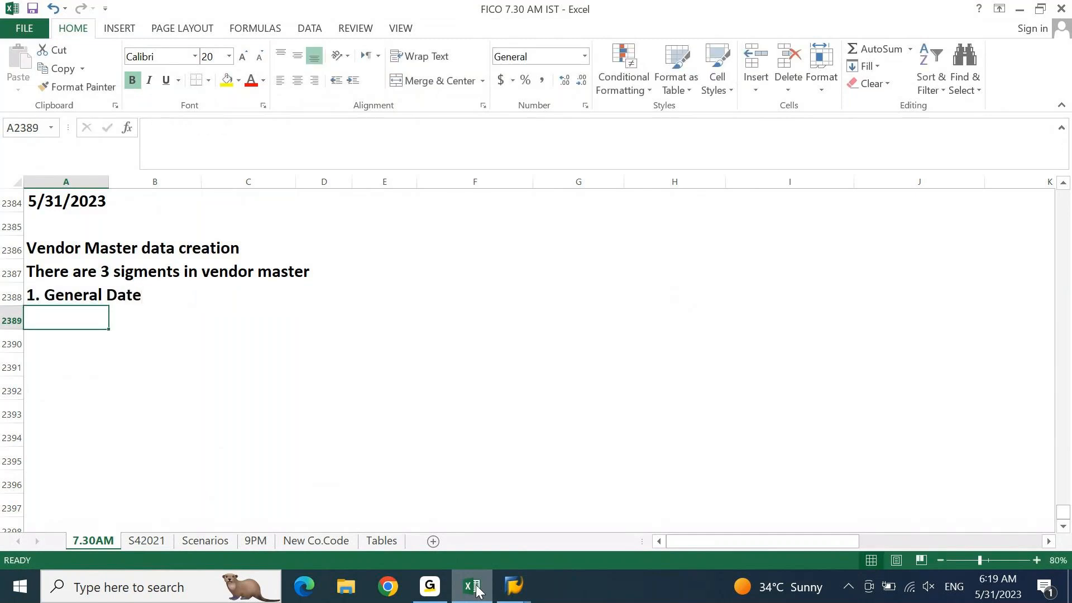
{"action": "key", "text": "Up"}
{"action": "key", "text": "F2"}
{"action": "key", "text": "BackSpace"}
{"action": "type", "text": "a"}
{"action": "key", "text": "Return"}
Step: Add the list items "2. Company Code Data" in A2389 and "3. Purchase Organization Data" in A2390
{"action": "type", "text": "2. C"}
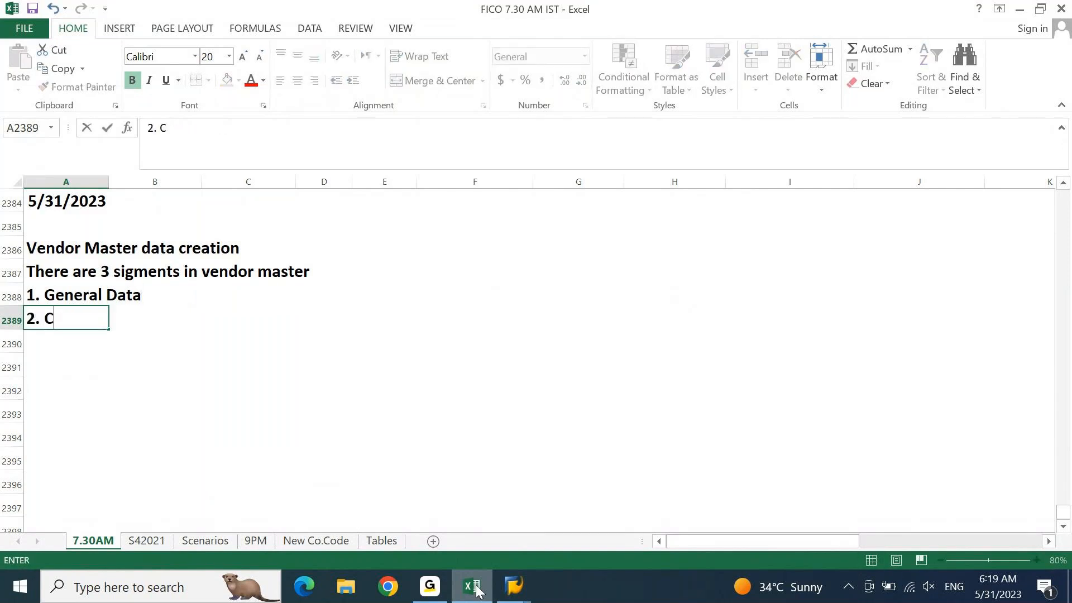
{"action": "type", "text": "ompan"}
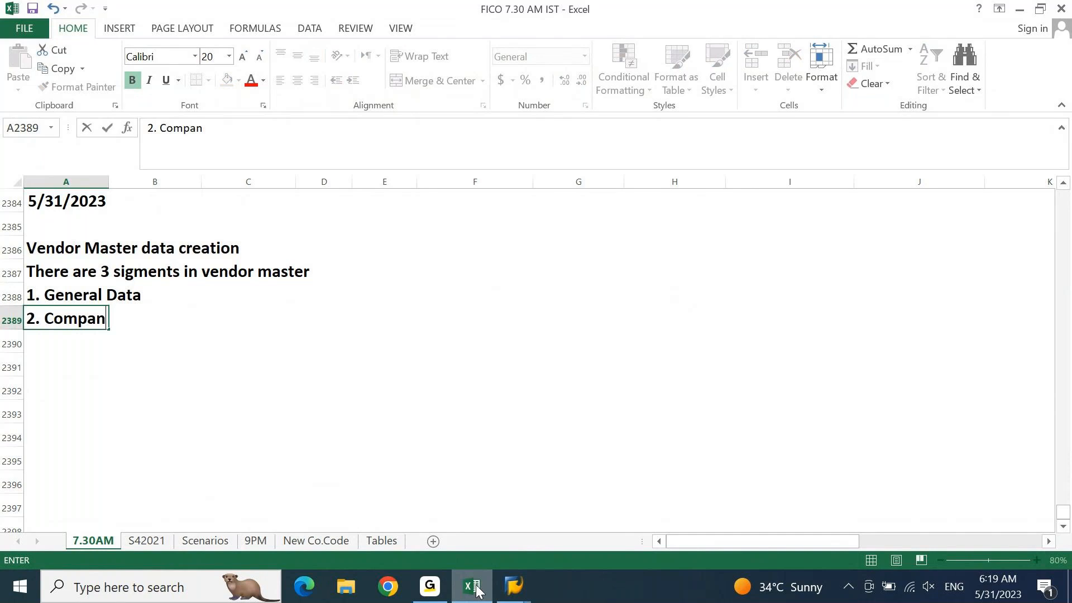
{"action": "type", "text": "y Code Data"}
{"action": "key", "text": "Return"}
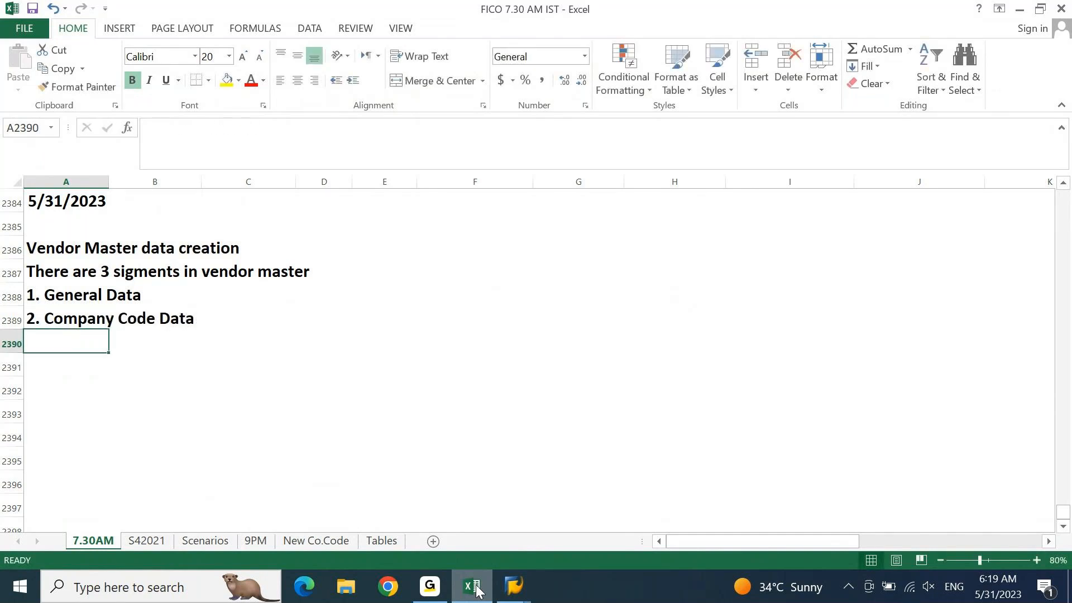
{"action": "type", "text": "3. P"}
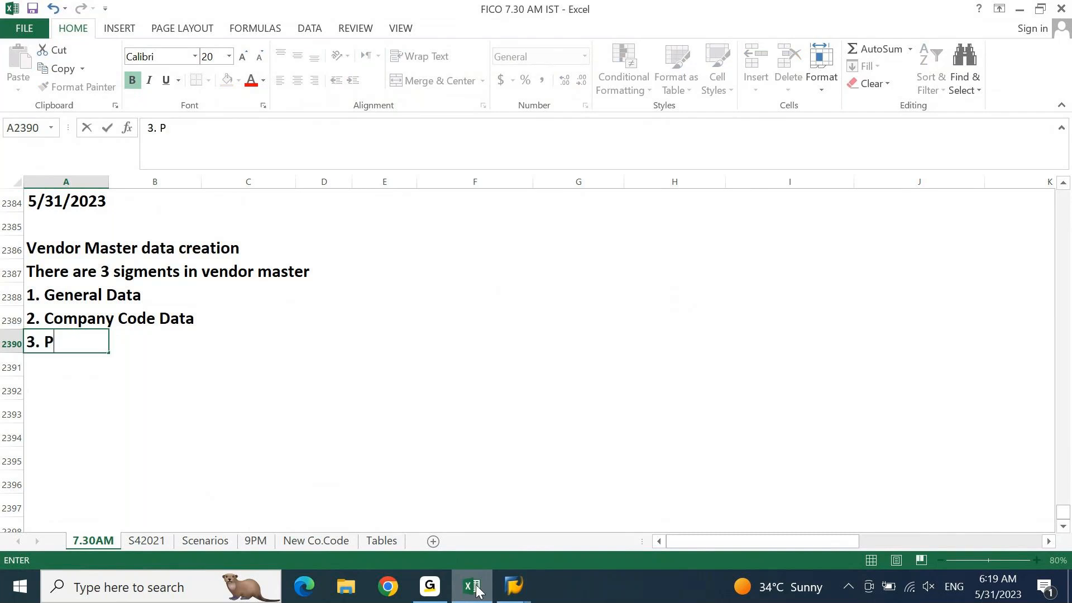
{"action": "type", "text": "urchase Or"}
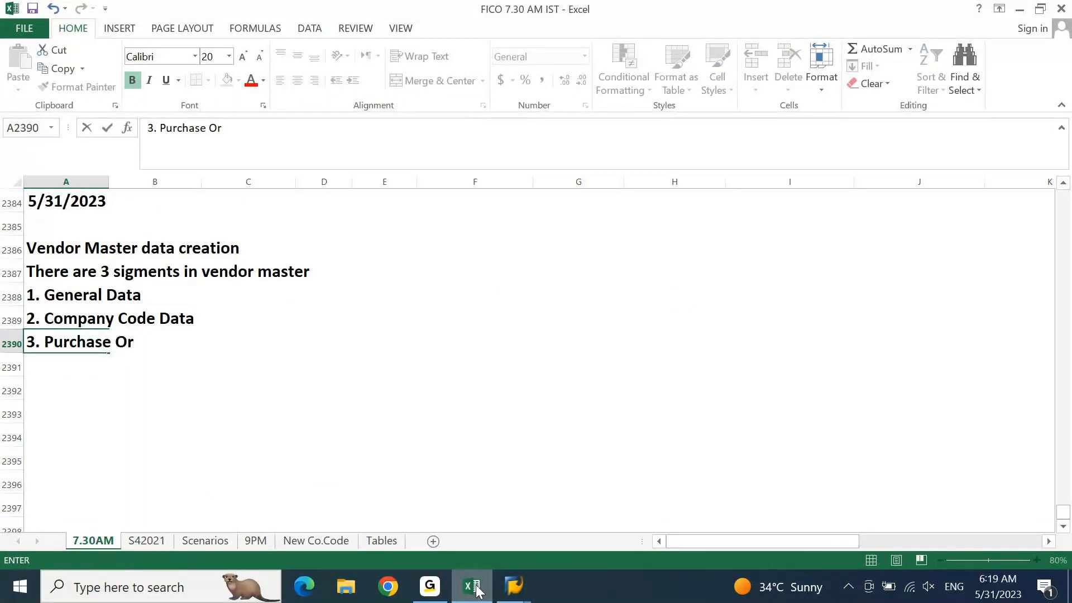
{"action": "type", "text": "ganization Data"}
{"action": "key", "text": "Return"}
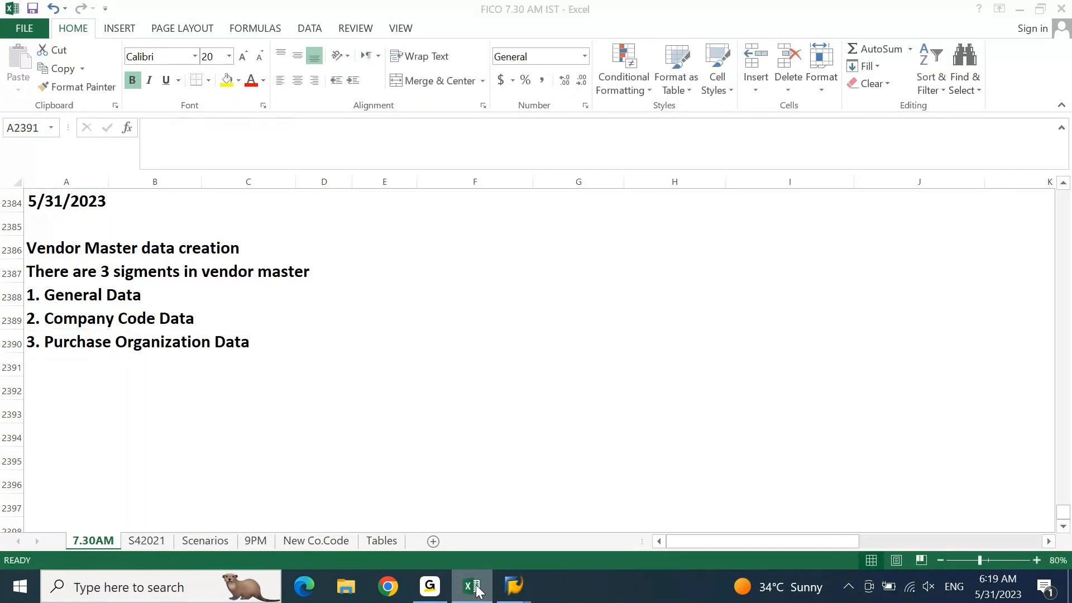
Step: Consult the SAP supplier screen, return to Excel and enter "FI Consultant" beside General Data in D2388 and Company Code Data in D2389
{"action": "key", "text": "alt+Tab"}
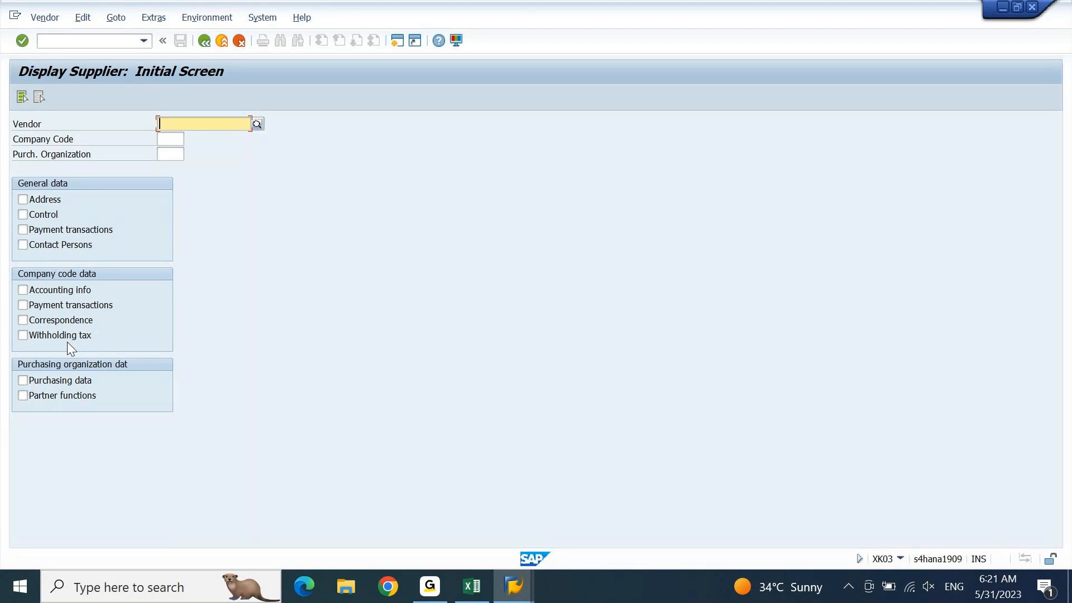
{"action": "left_click", "coordinate": [472, 585]}
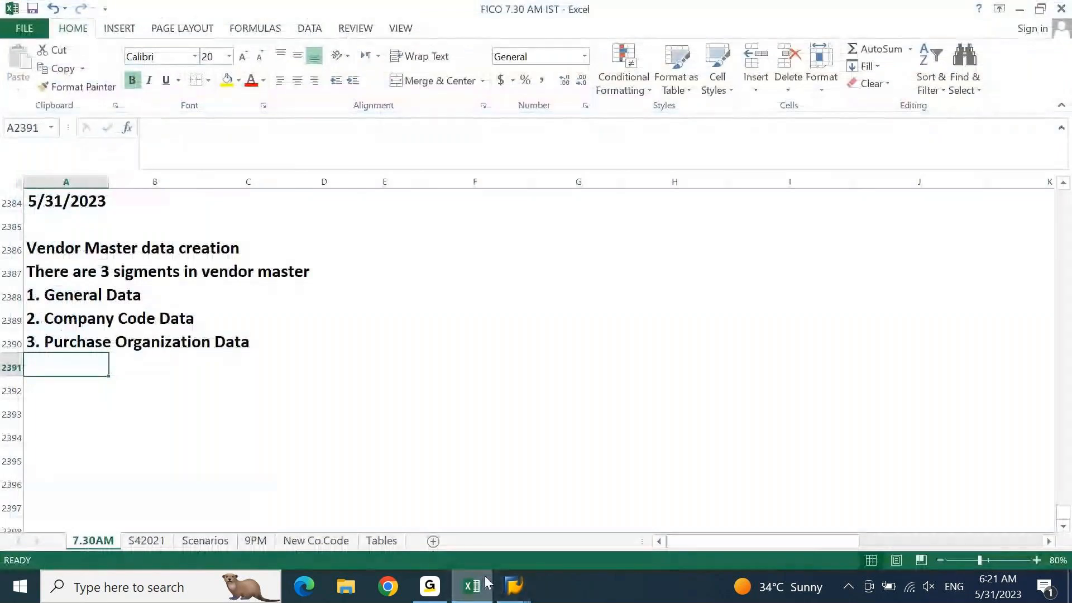
{"action": "key", "text": "Up"}
{"action": "key", "text": "Up"}
{"action": "key", "text": "Up"}
{"action": "key", "text": "Right"}
{"action": "key", "text": "Right"}
{"action": "key", "text": "Right"}
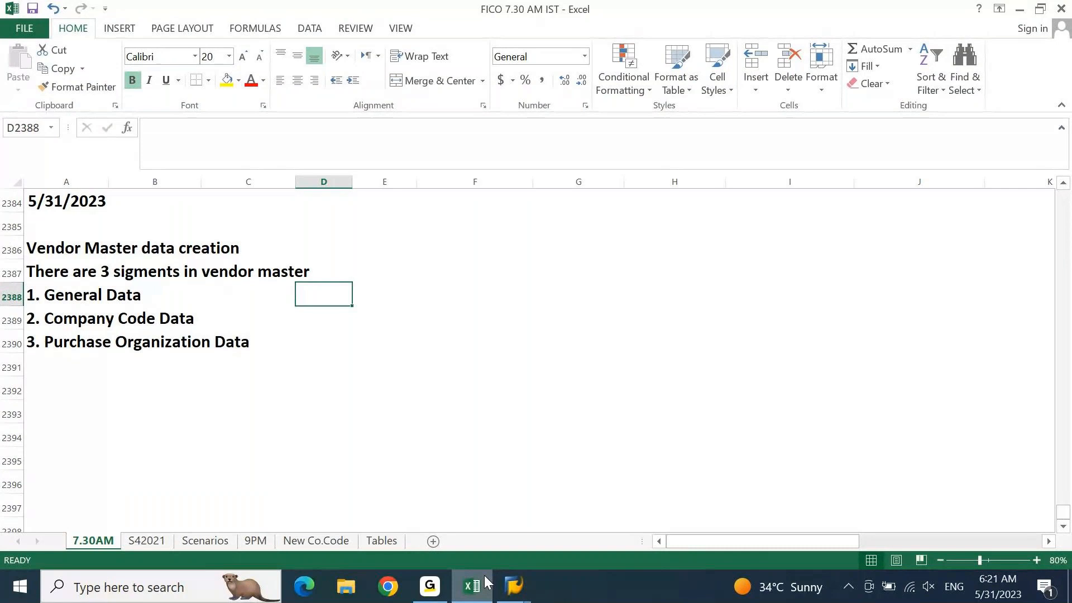
{"action": "type", "text": "FI"}
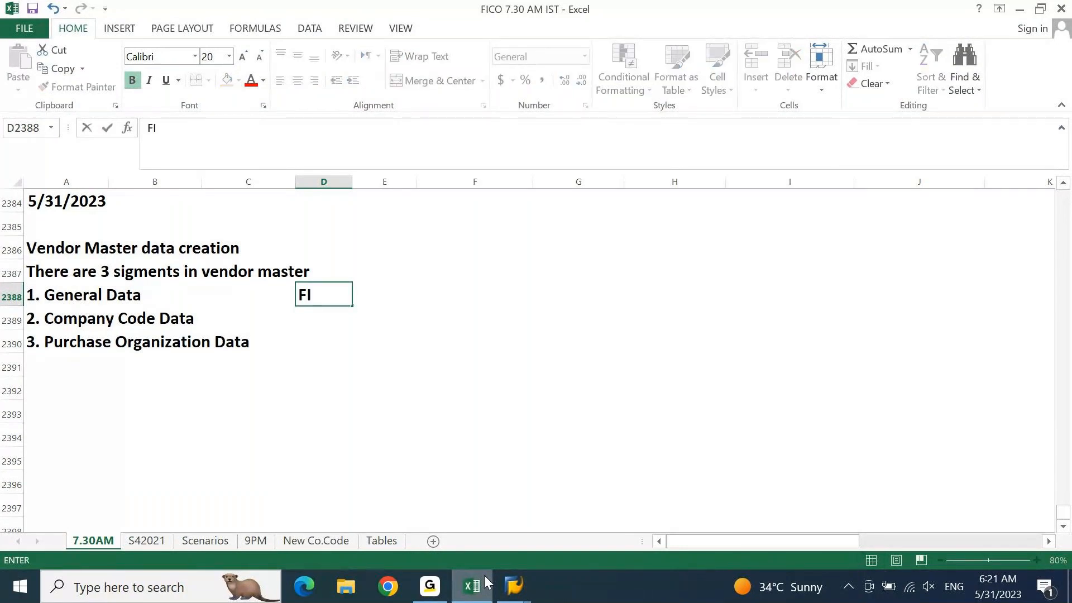
{"action": "type", "text": " Consultant"}
{"action": "key", "text": "Return"}
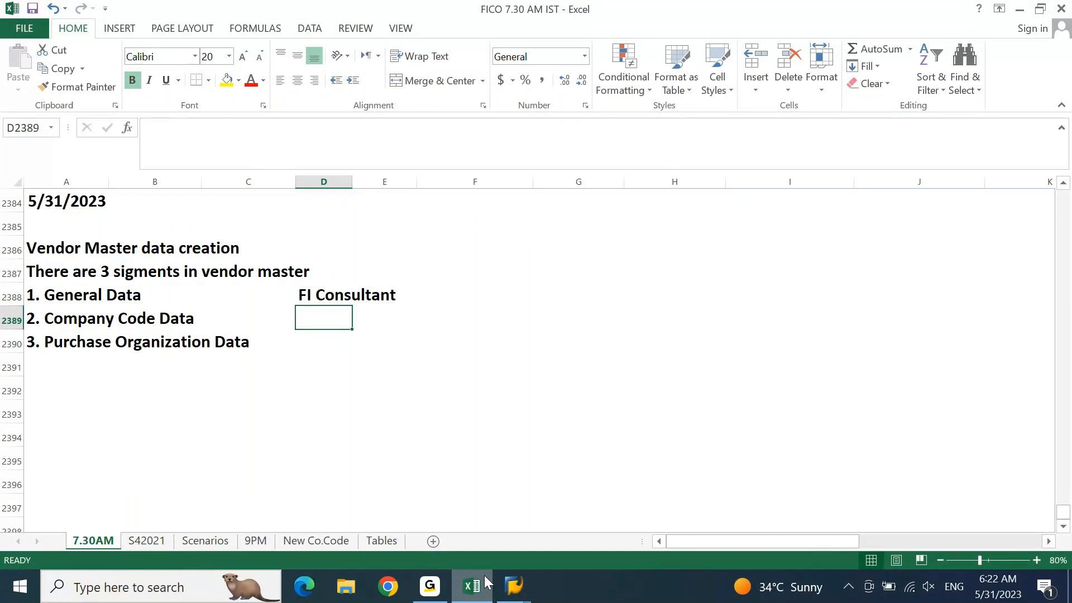
{"action": "key", "text": "ctrl+d"}
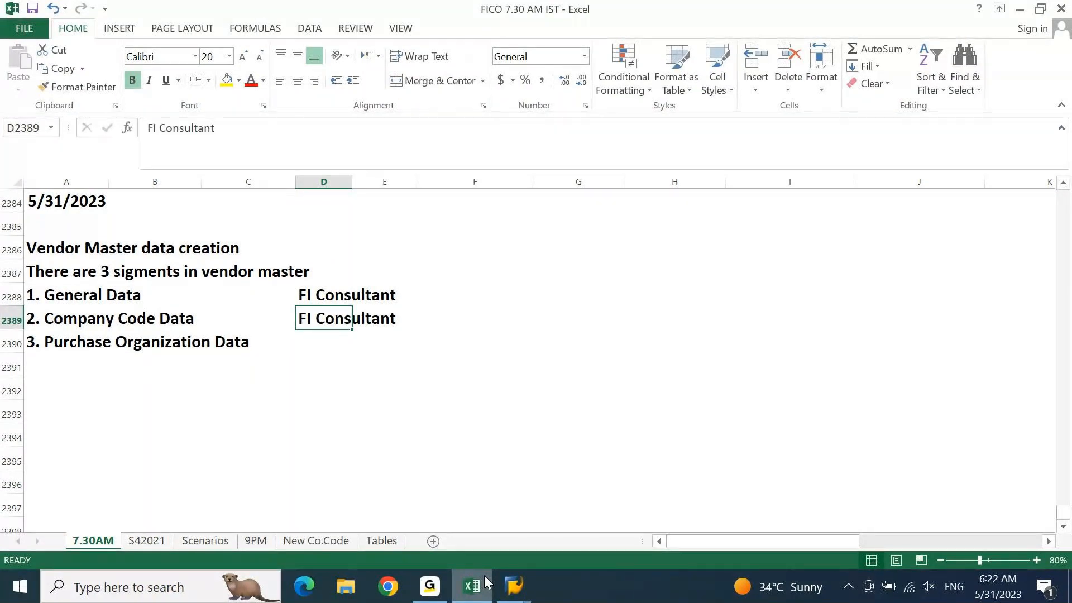
{"action": "key", "text": "Down"}
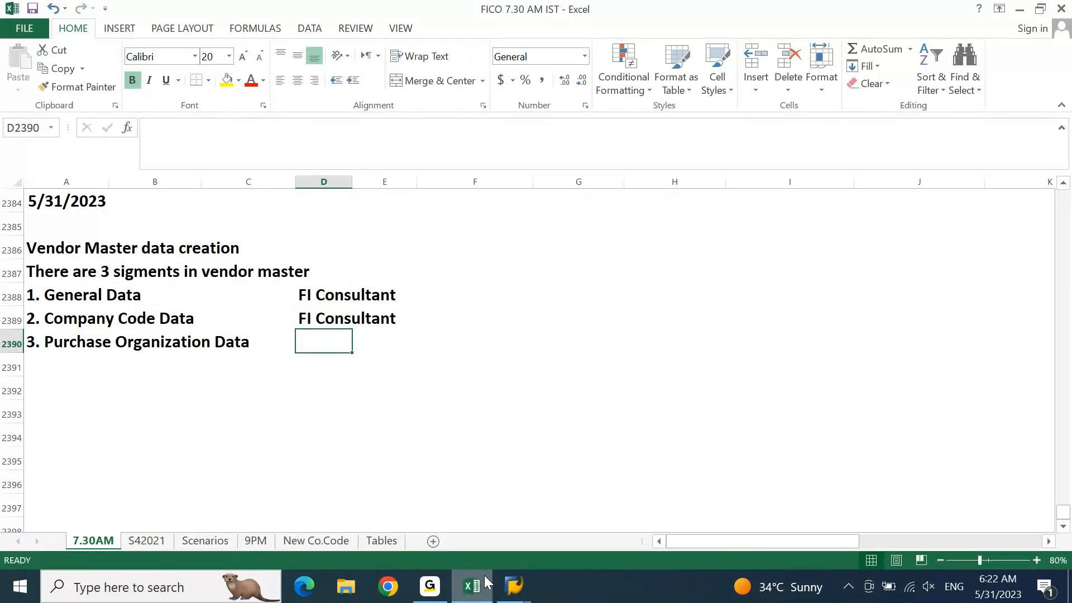
Step: Enter "MM Consultant" beside Purchase Organization Data in cell D2390
{"action": "type", "text": "MM C"}
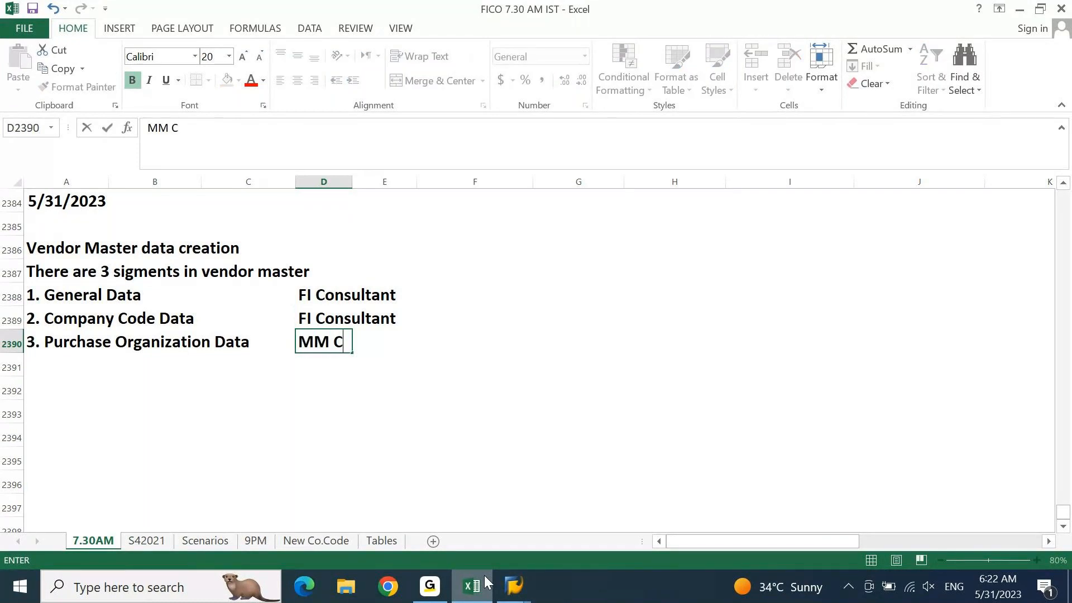
{"action": "type", "text": "onsultant"}
{"action": "key", "text": "Return"}
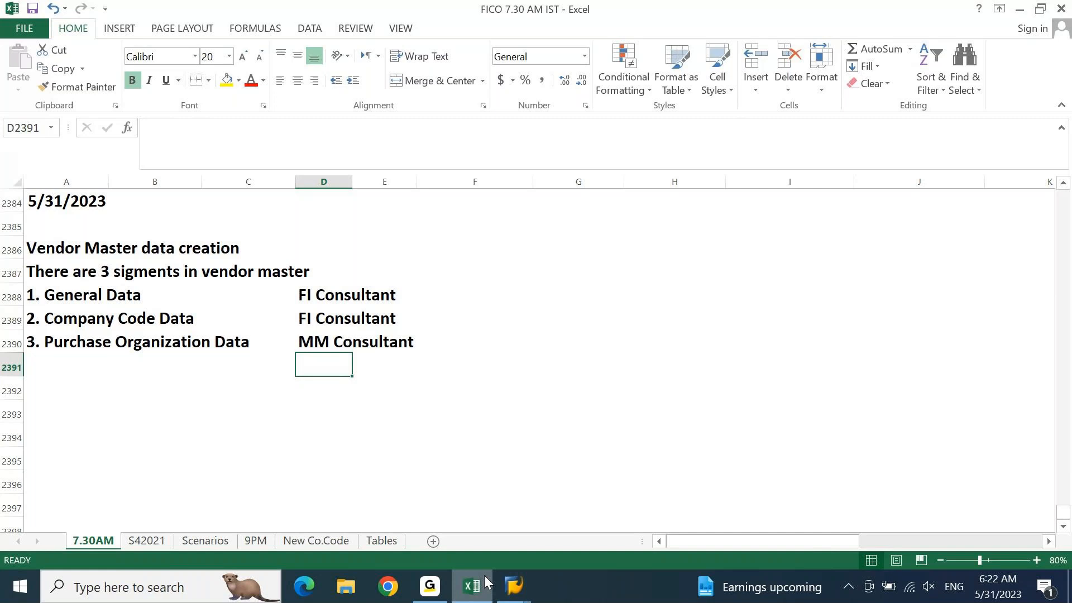
Step: Enter "In any Implementation / Roll out Project... Vendor master data is created by MM Consultant." in cell A2392
{"action": "key", "text": "Home"}
{"action": "key", "text": "Down"}
{"action": "type", "text": "In a"}
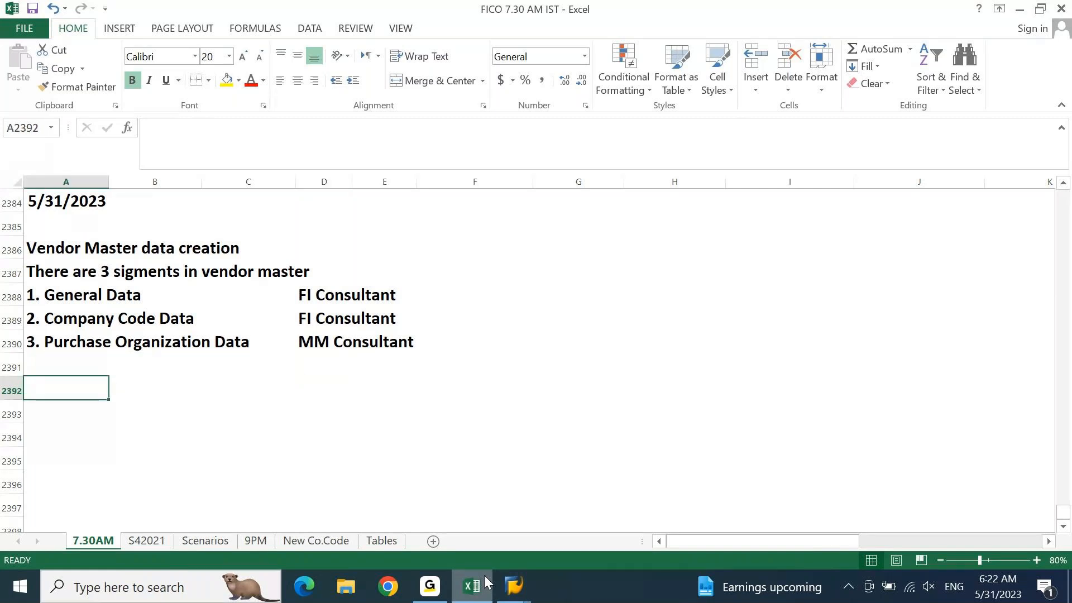
{"action": "type", "text": "n"}
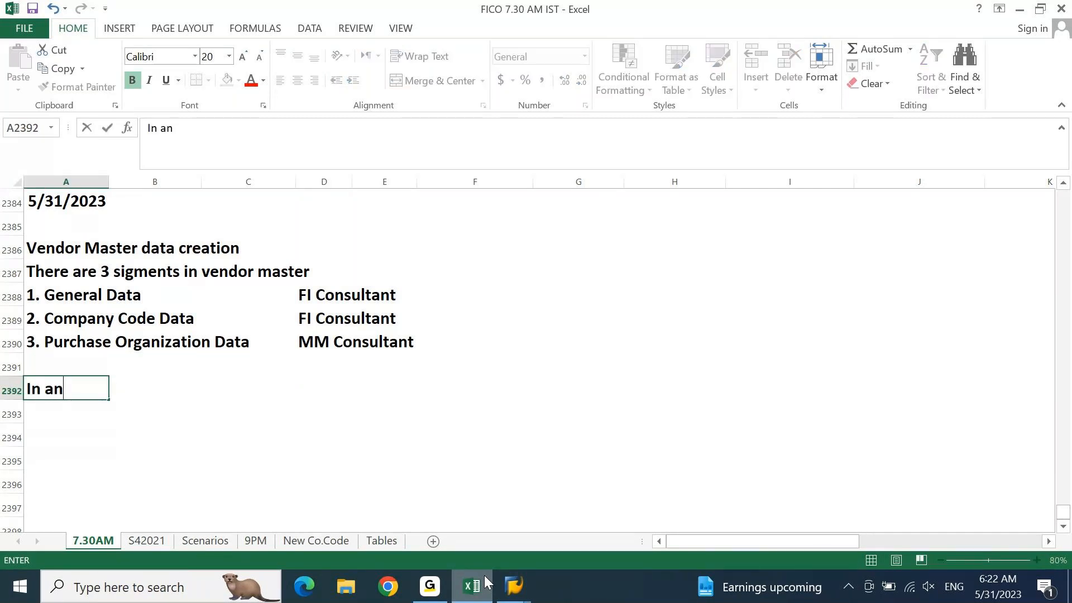
{"action": "type", "text": "y Impleme"}
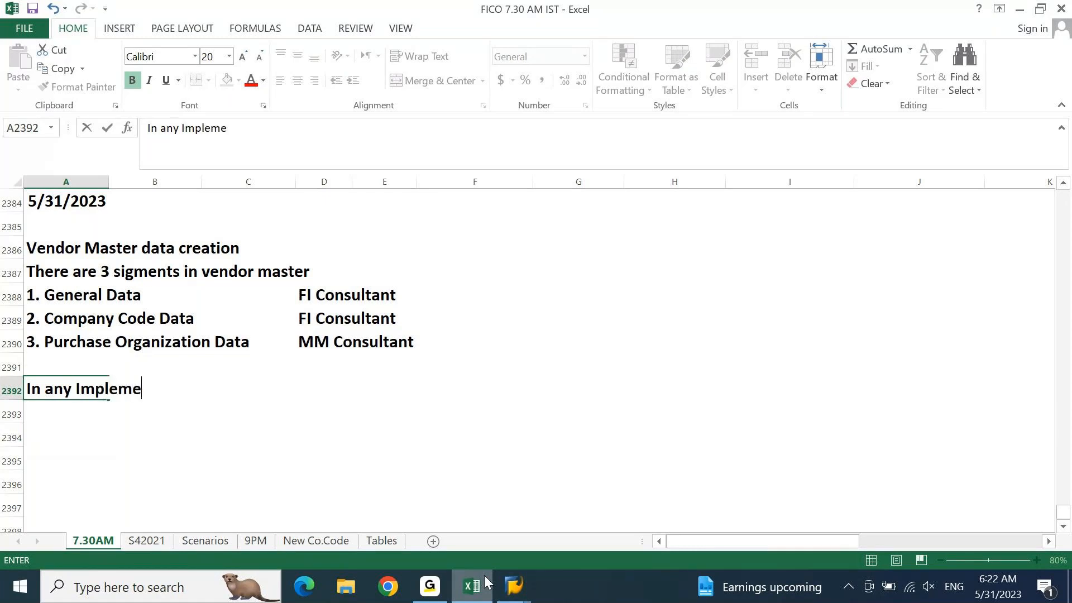
{"action": "type", "text": "ntation "}
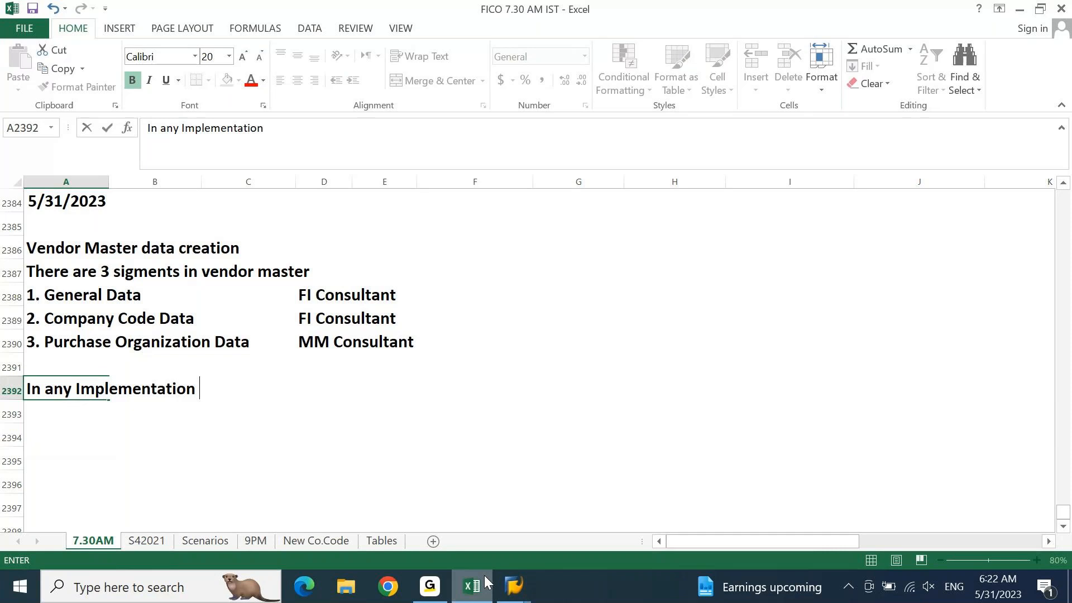
{"action": "type", "text": "/ Roll out Project,"}
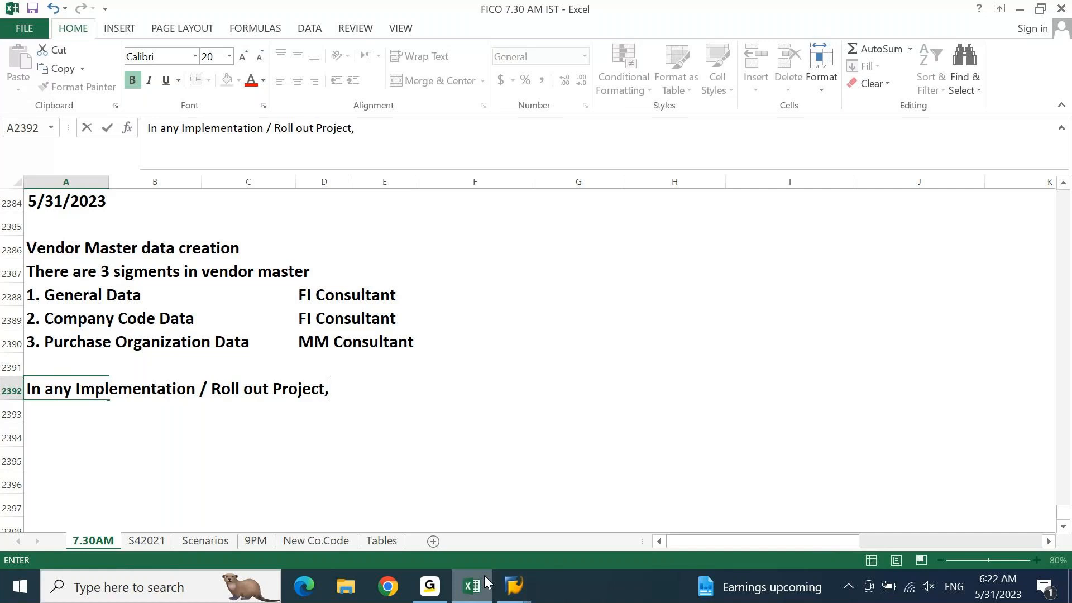
{"action": "key", "text": "BackSpace"}
{"action": "type", "text": "... Vendor maset"}
{"action": "key", "text": "BackSpace"}
{"action": "key", "text": "BackSpace"}
{"action": "type", "text": "ter data is yo"}
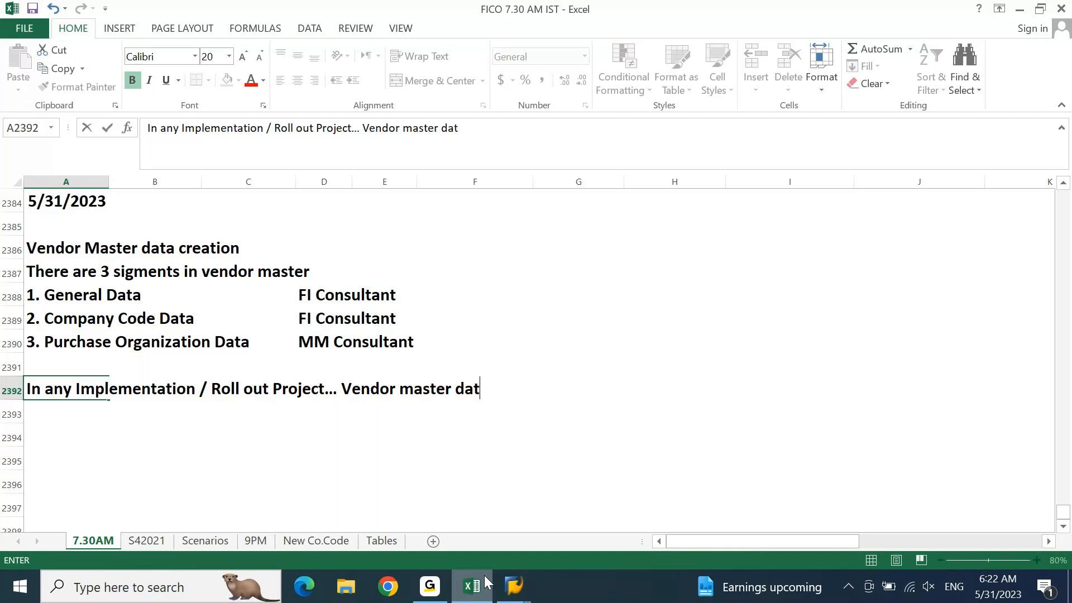
{"action": "key", "text": "BackSpace"}
{"action": "key", "text": "BackSpace"}
{"action": "type", "text": "created "}
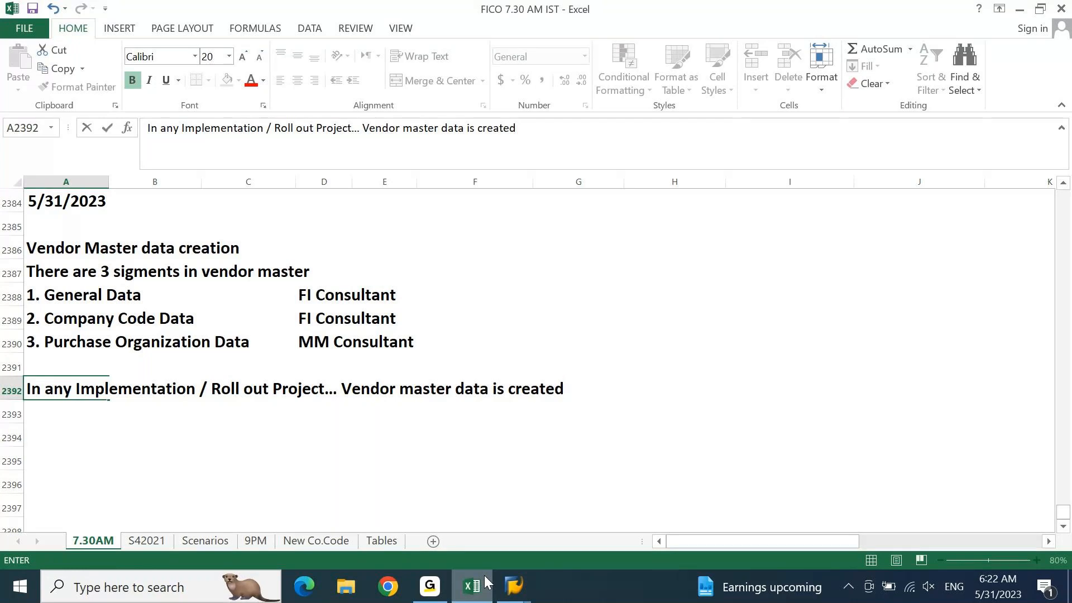
{"action": "type", "text": "bt"}
{"action": "key", "text": "BackSpace"}
{"action": "type", "text": "y MM Consukt"}
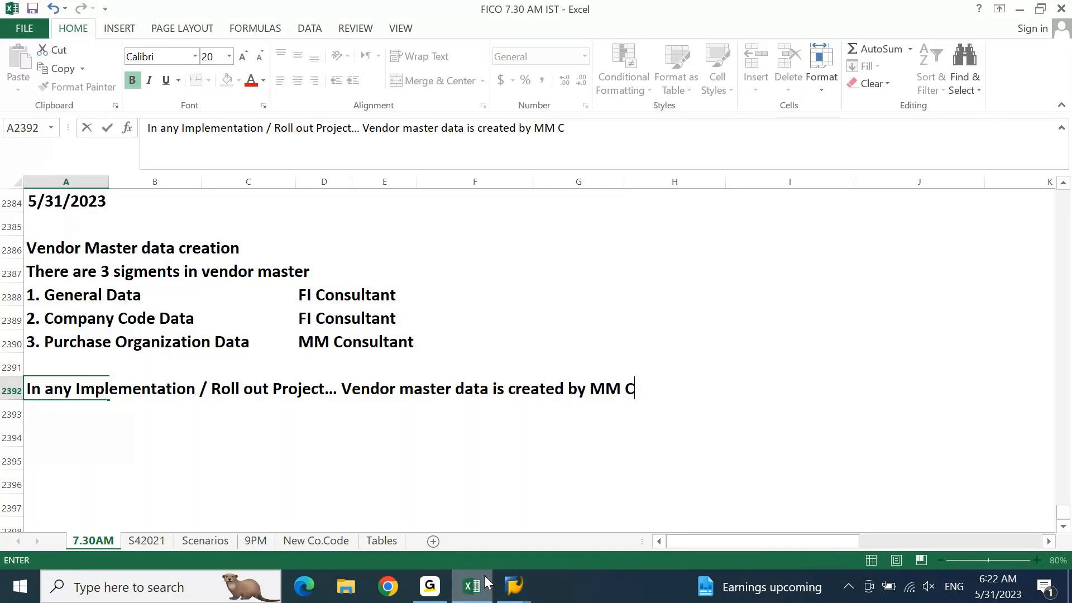
{"action": "key", "text": "BackSpace"}
{"action": "key", "text": "BackSpace"}
{"action": "type", "text": "ltant."}
{"action": "key", "text": "Return"}
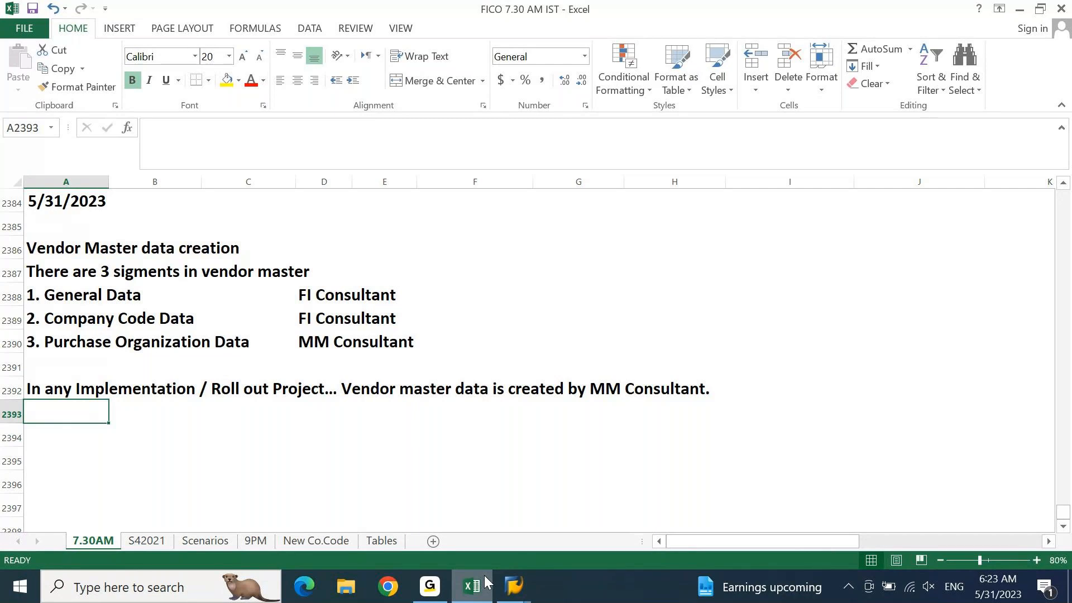
Step: Review the segment and consultant rows, and check the One time and Employee Vendors groups in the KDS vendor account group table
{"action": "left_click", "coordinate": [109, 357]}
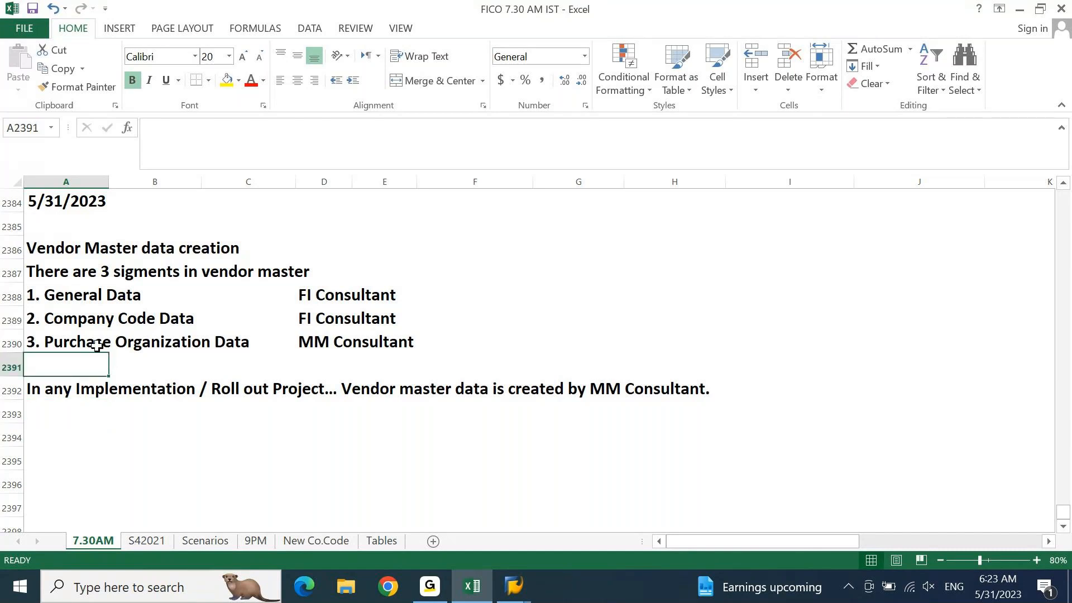
{"action": "left_click", "coordinate": [87, 341]}
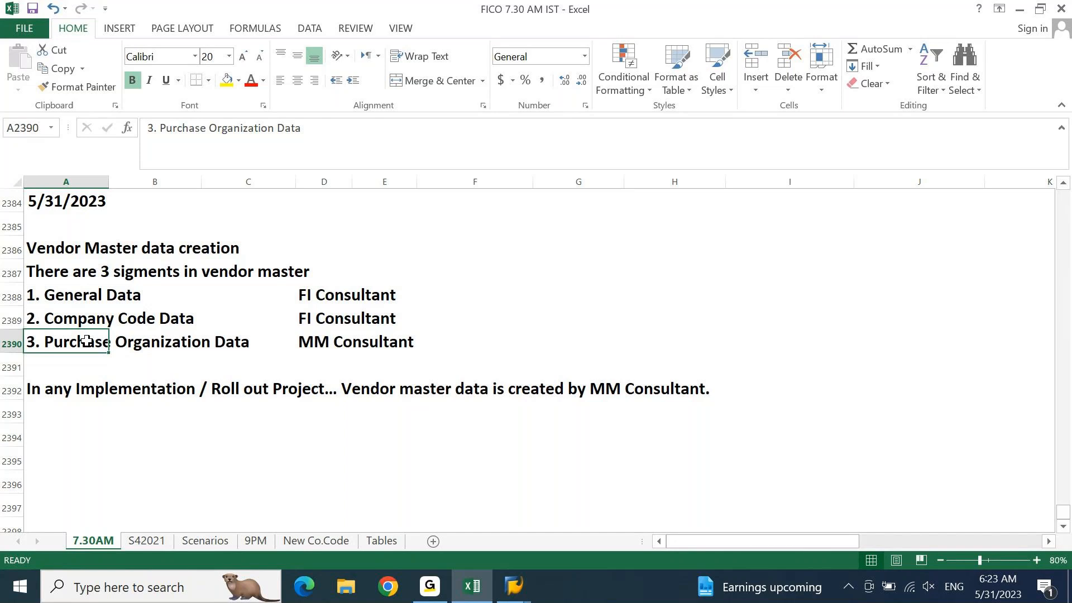
{"action": "left_click", "coordinate": [358, 344]}
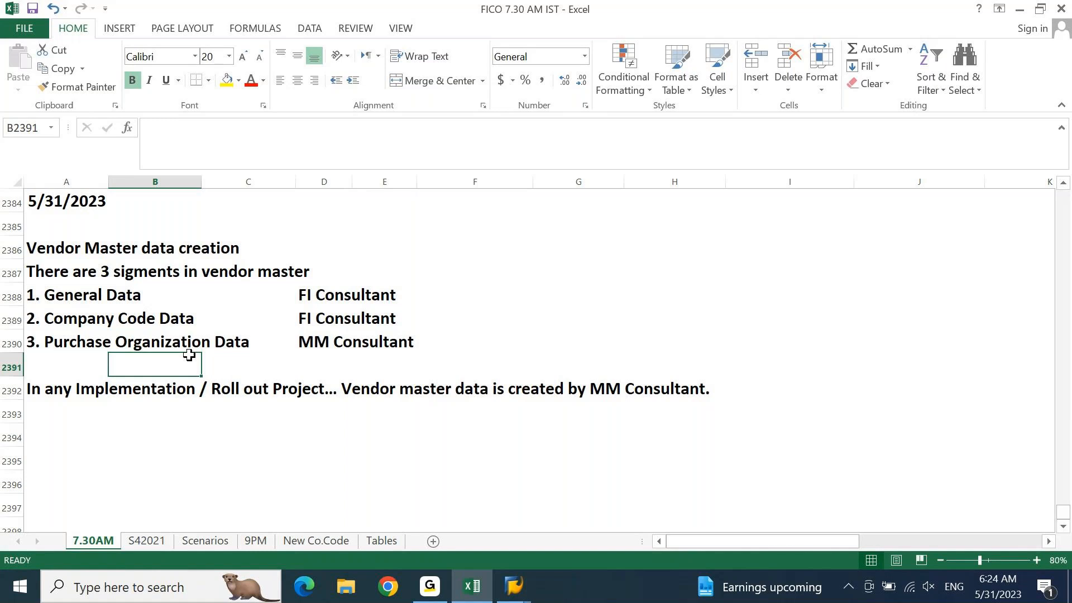
{"action": "left_click_drag", "start_coordinate": [27, 295], "coordinate": [366, 314]}
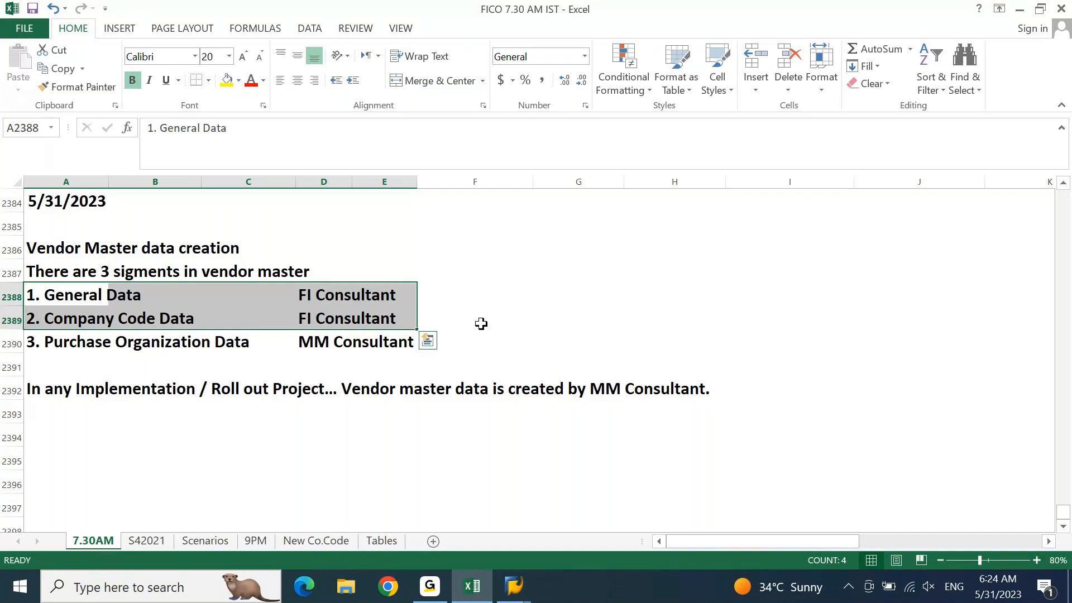
{"action": "left_click", "coordinate": [234, 339]}
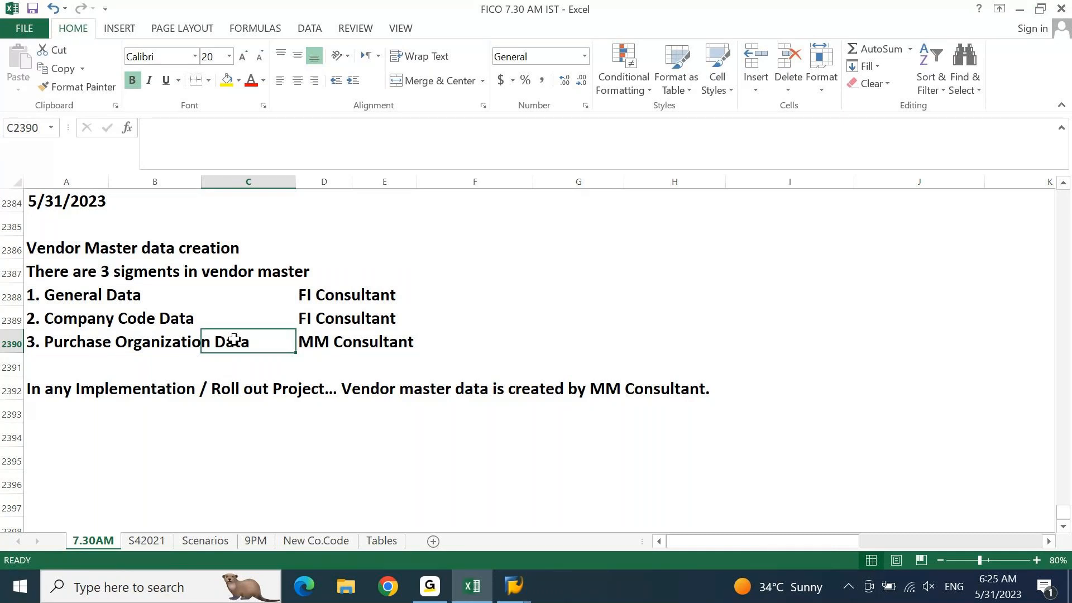
{"action": "key", "text": "shift+space"}
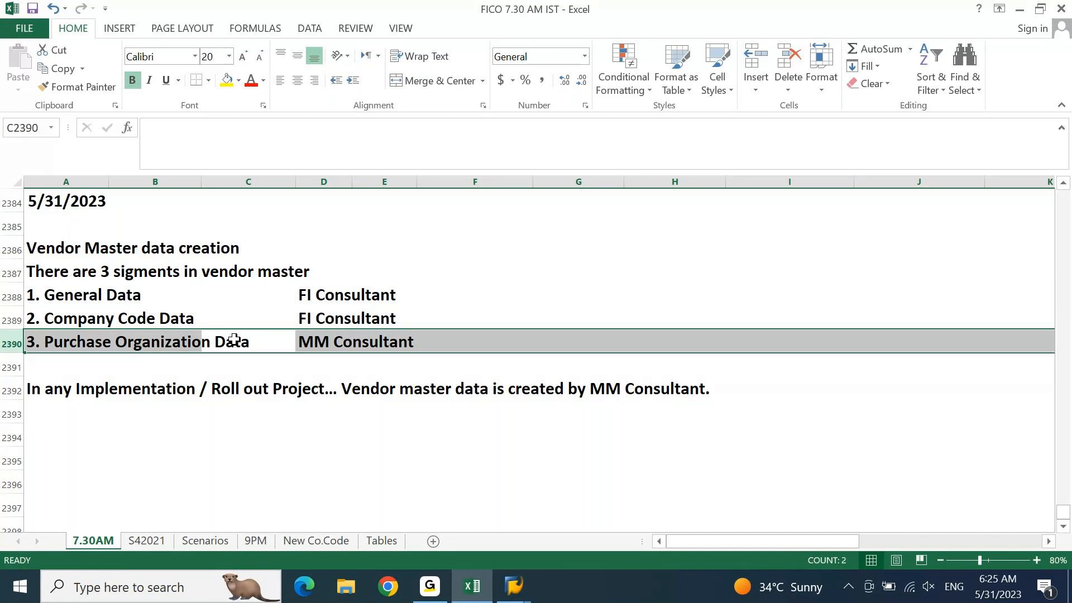
{"action": "key", "text": "Page_Up"}
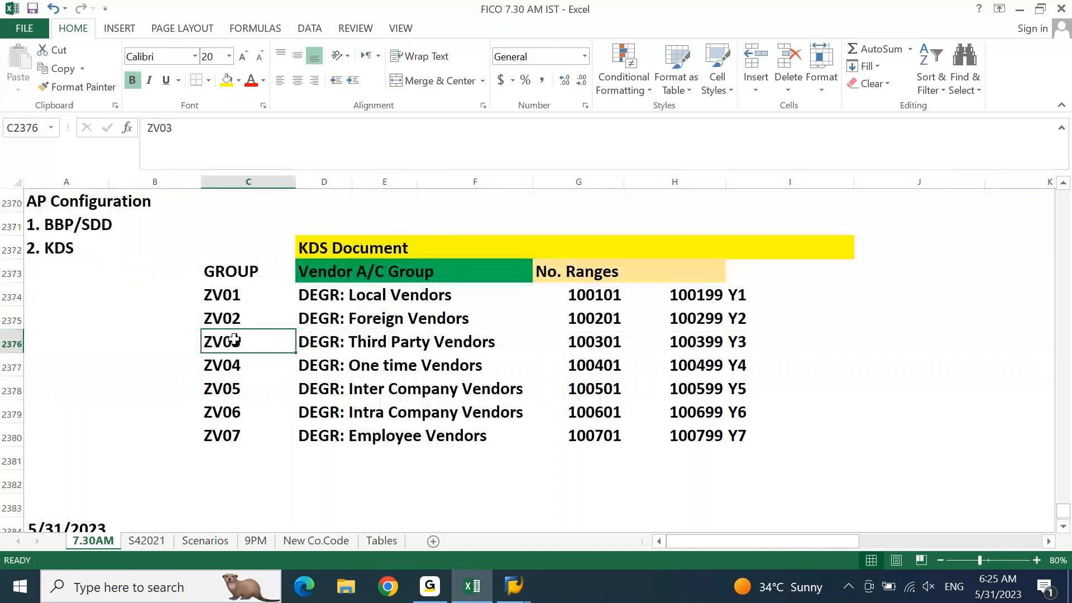
{"action": "left_click", "coordinate": [329, 442]}
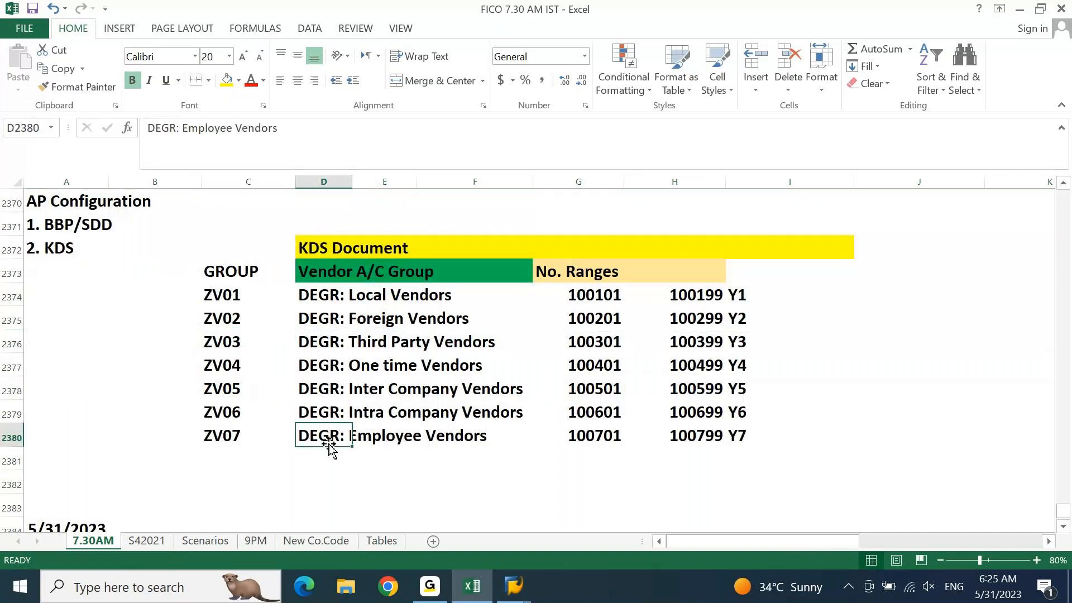
{"action": "left_click", "coordinate": [314, 364]}
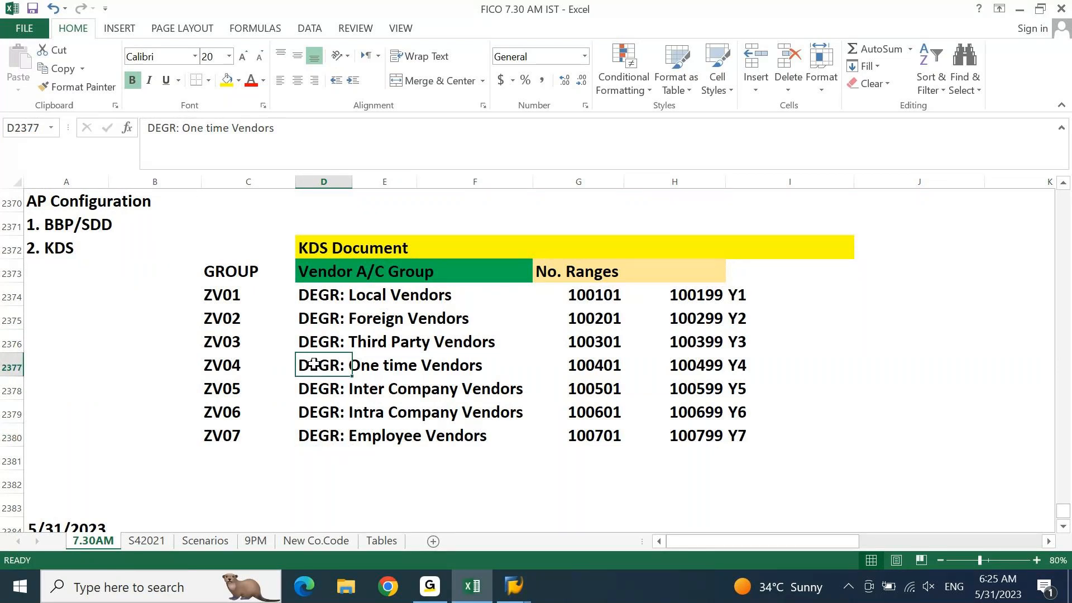
{"action": "left_click", "coordinate": [313, 441]}
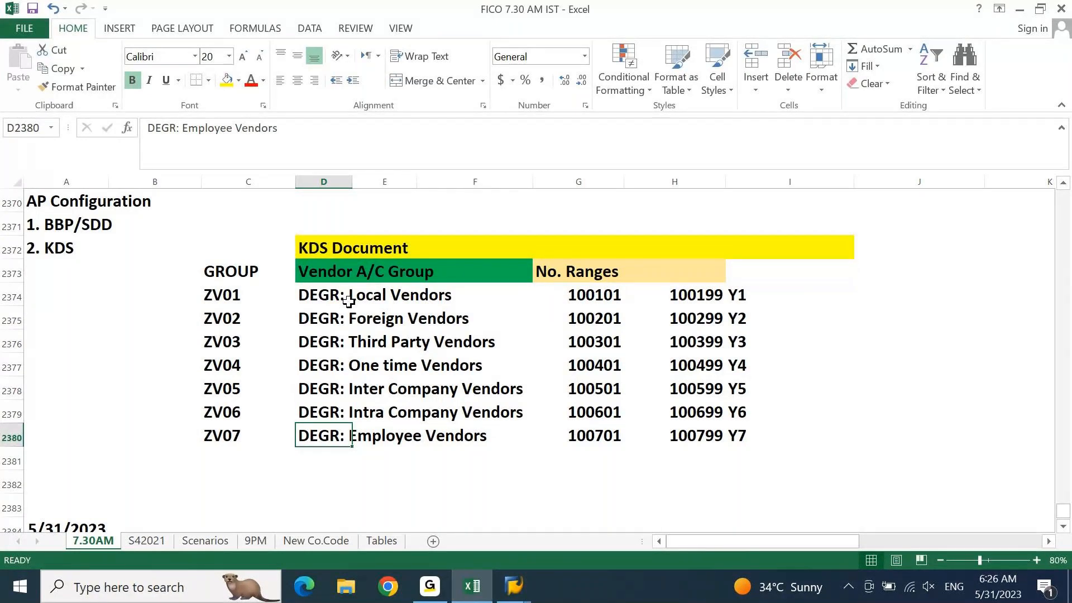
{"action": "key", "text": "Page_Down"}
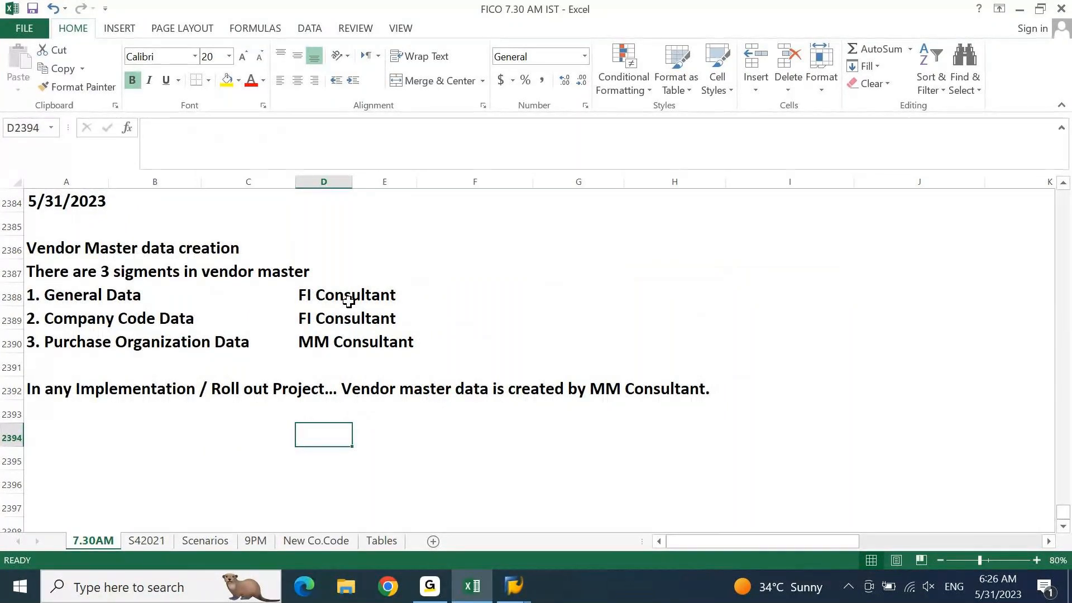
Step: Merge and center cells F2388:F2389 and enter "FI Vendor" for the General Data and Company Code Data rows
{"action": "left_click_drag", "start_coordinate": [432, 300], "coordinate": [448, 311]}
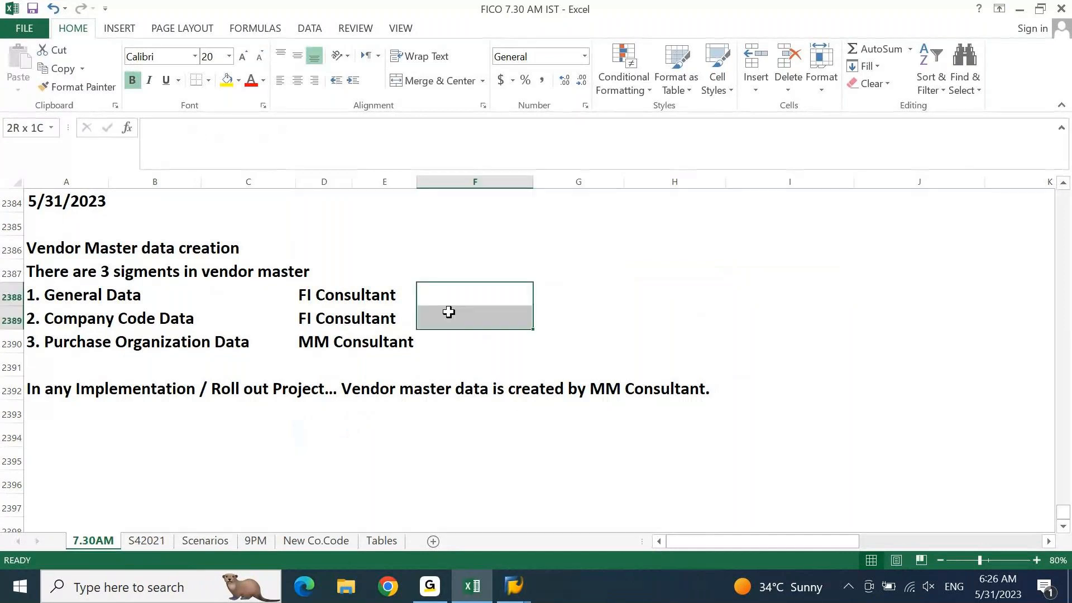
{"action": "left_click", "coordinate": [406, 80]}
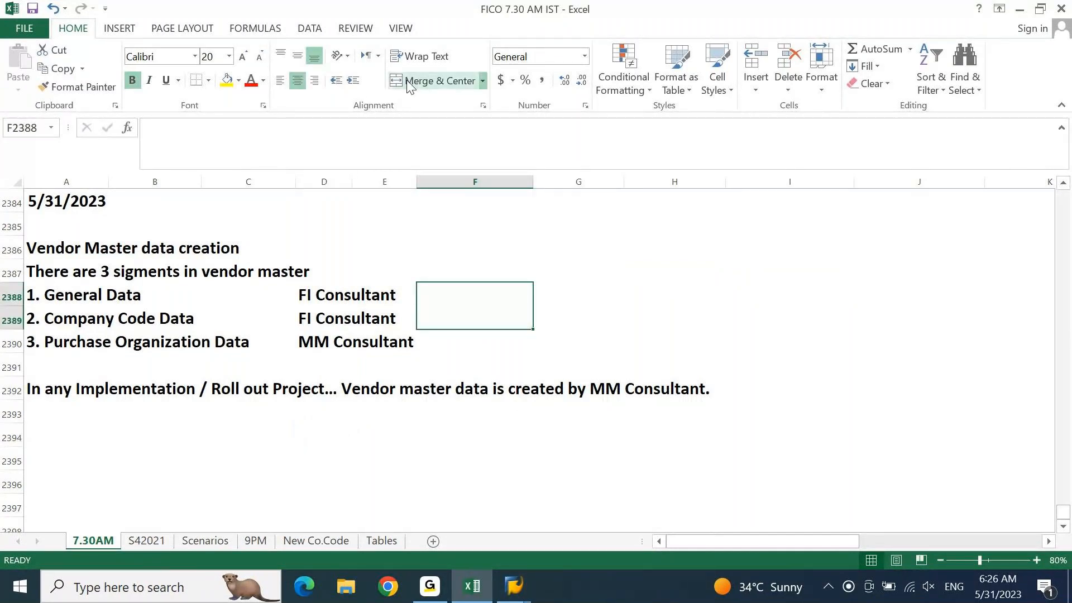
{"action": "type", "text": "FI Vendor"}
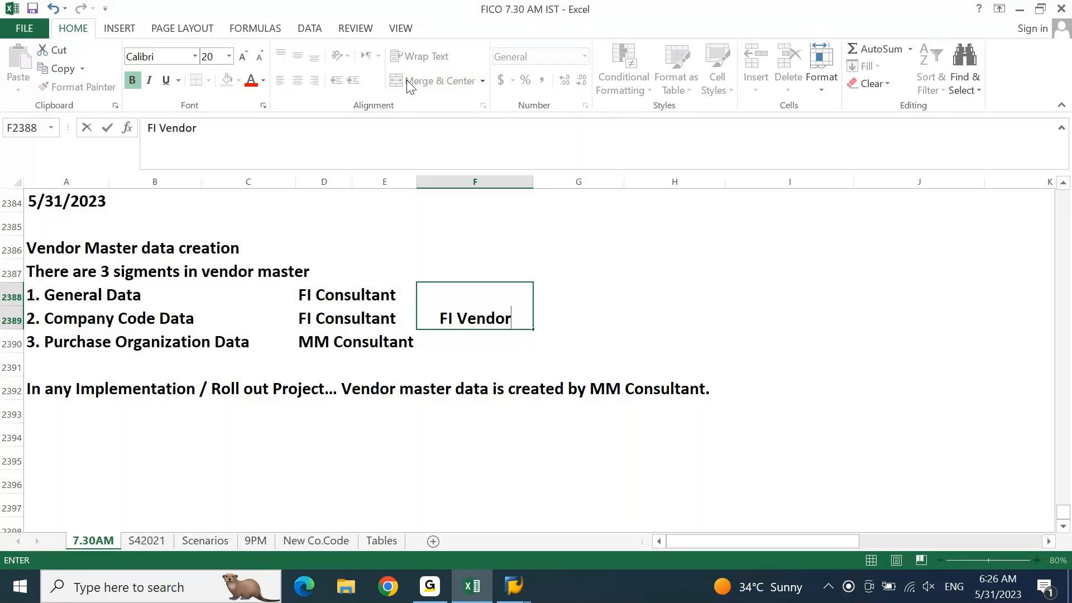
{"action": "key", "text": "Return"}
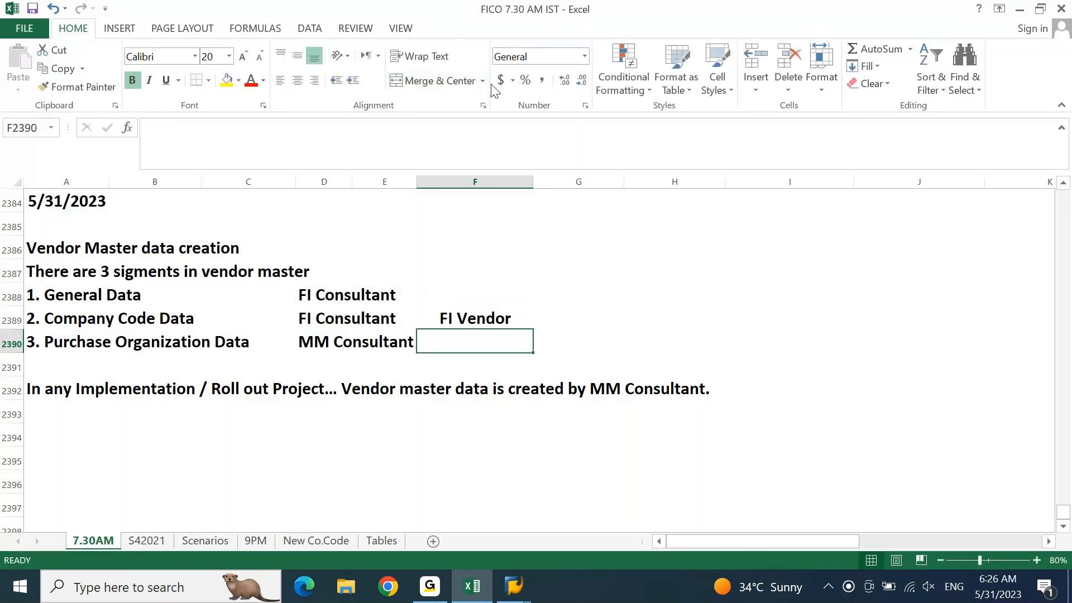
Step: Enter "Logistics / PO Vendor" beside MM Consultant in cell F2390
{"action": "type", "text": "Logi"}
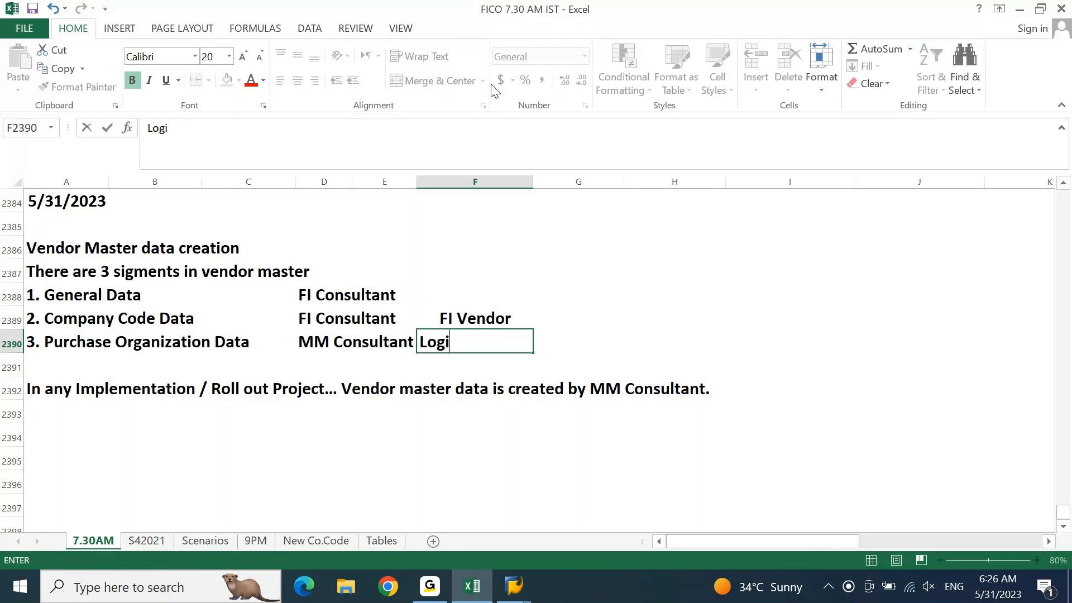
{"action": "type", "text": "stics / PO Vendor"}
{"action": "key", "text": "Return"}
{"action": "key", "text": "Up"}
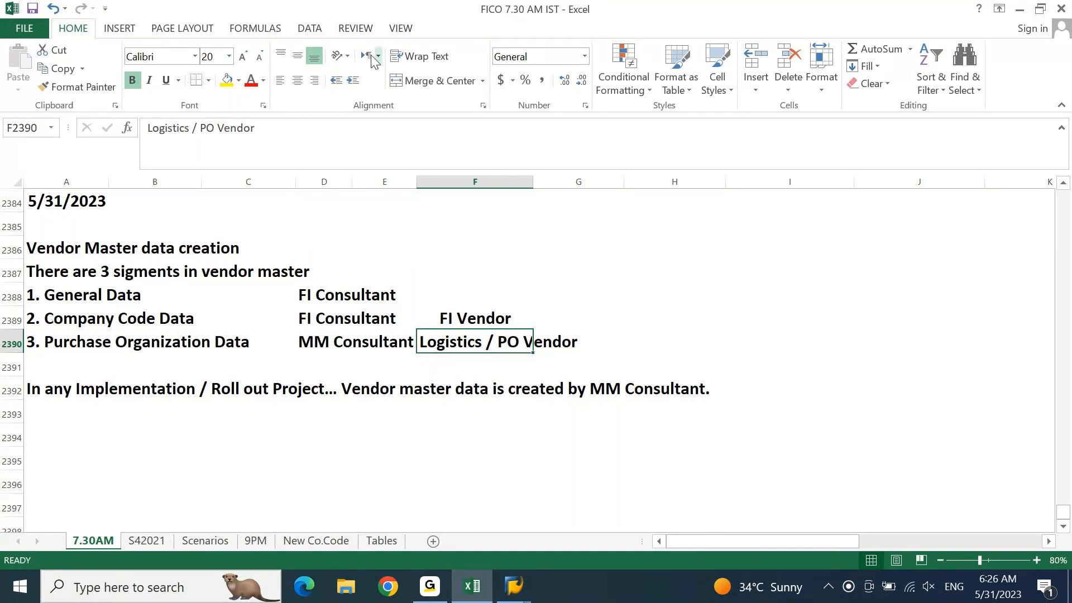
{"action": "left_click_drag", "start_coordinate": [54, 306], "coordinate": [65, 316]}
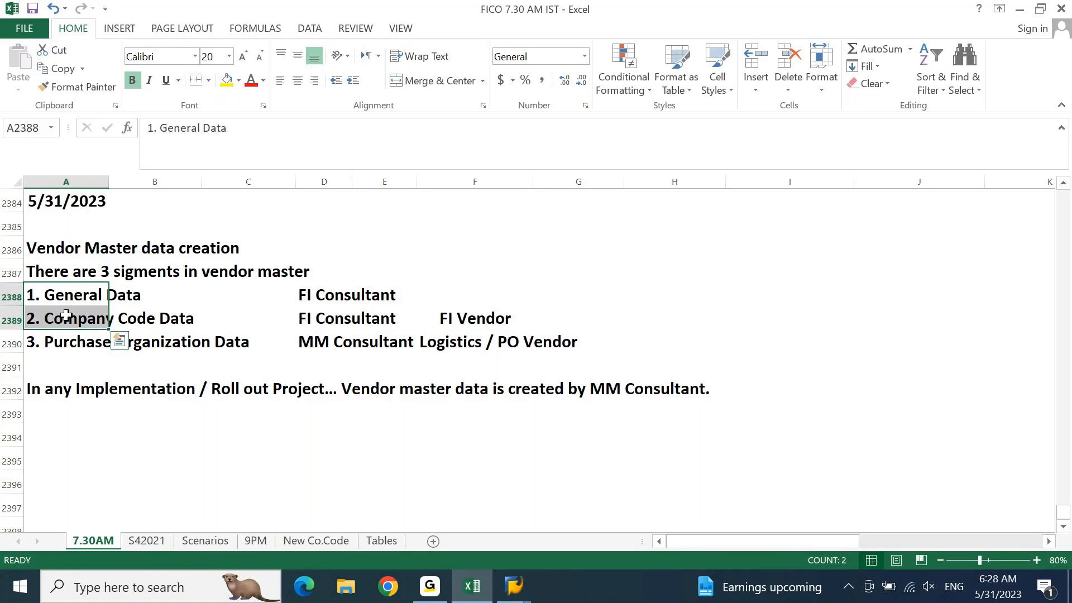
{"action": "key", "text": "shift+Up"}
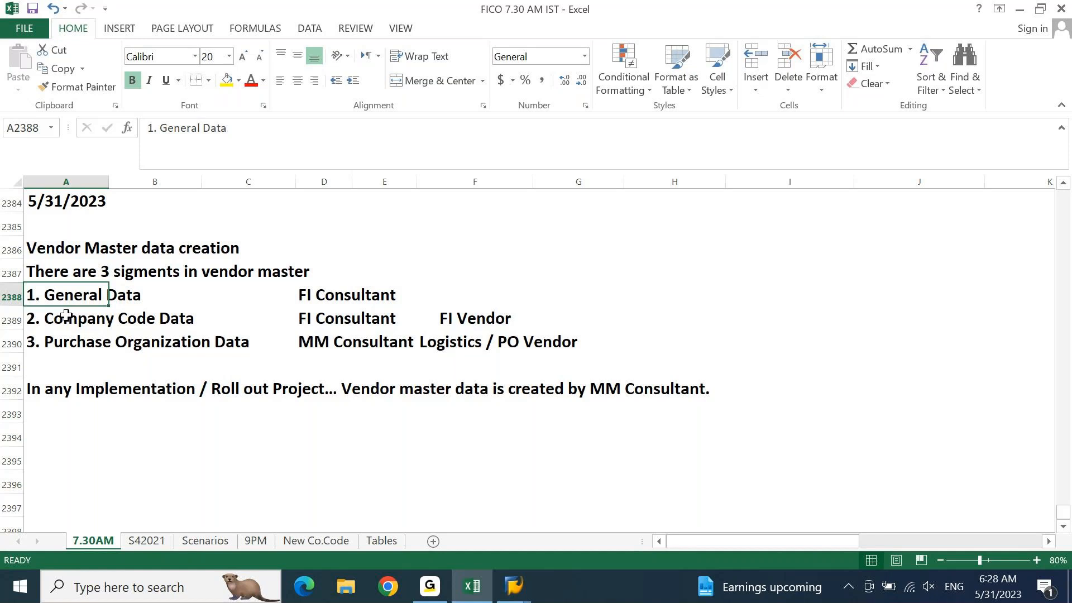
Step: Switch to SAP, open a new session and run transaction ltmc to launch the Migrate Your Data page
{"action": "left_click", "coordinate": [513, 586]}
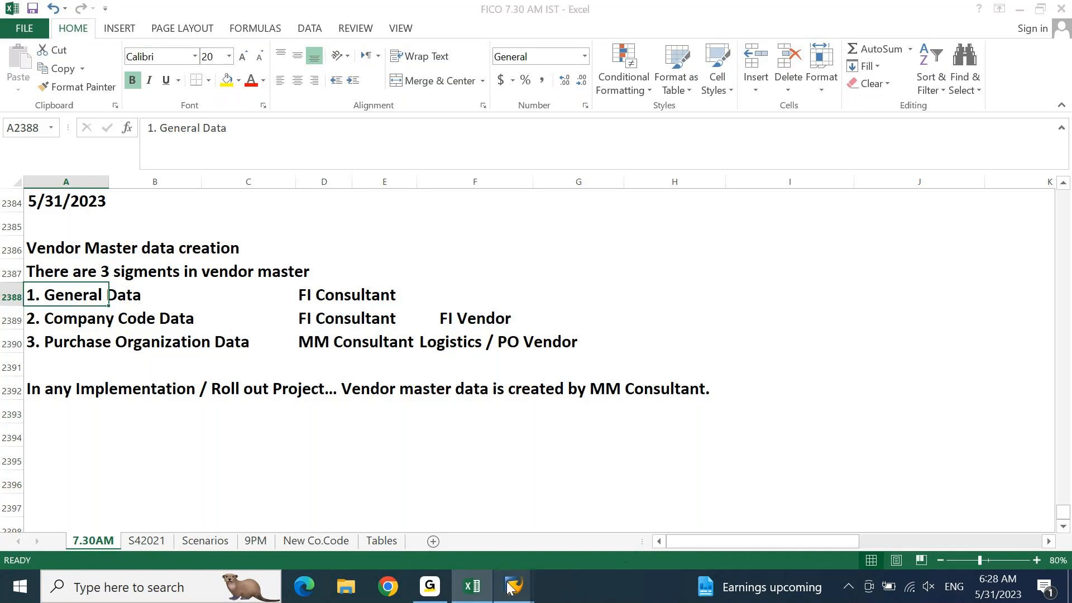
{"action": "left_click", "coordinate": [576, 523]}
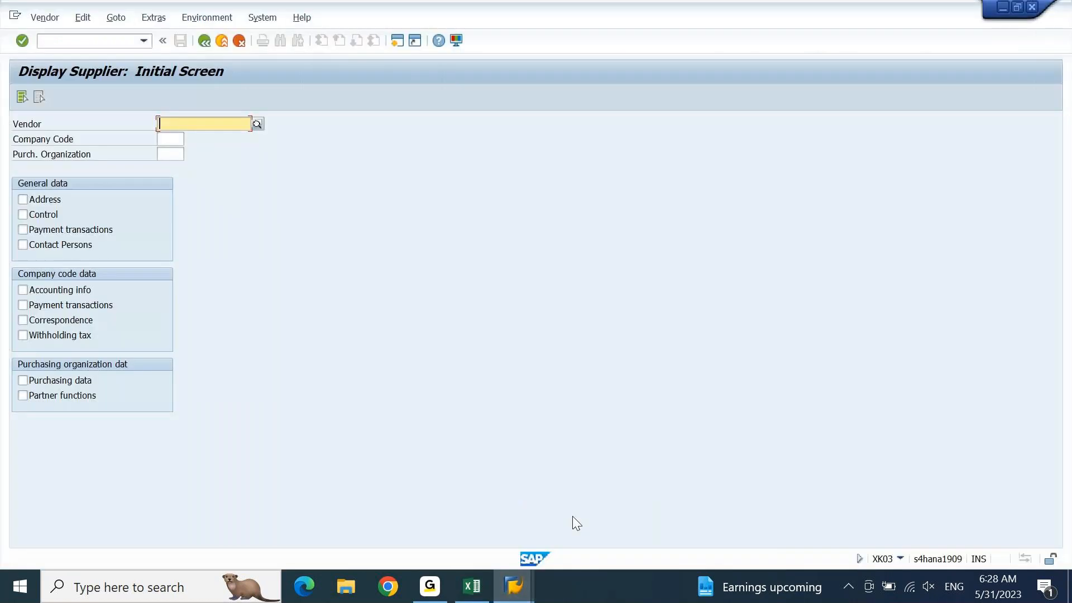
{"action": "left_click", "coordinate": [392, 44]}
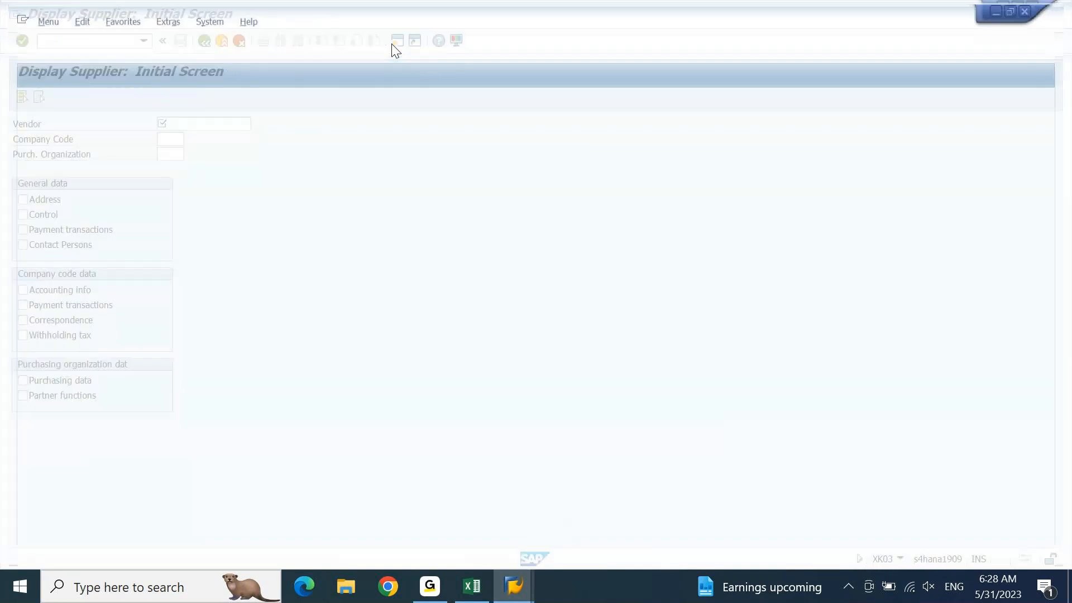
{"action": "type", "text": "ltmc"}
{"action": "key", "text": "Return"}
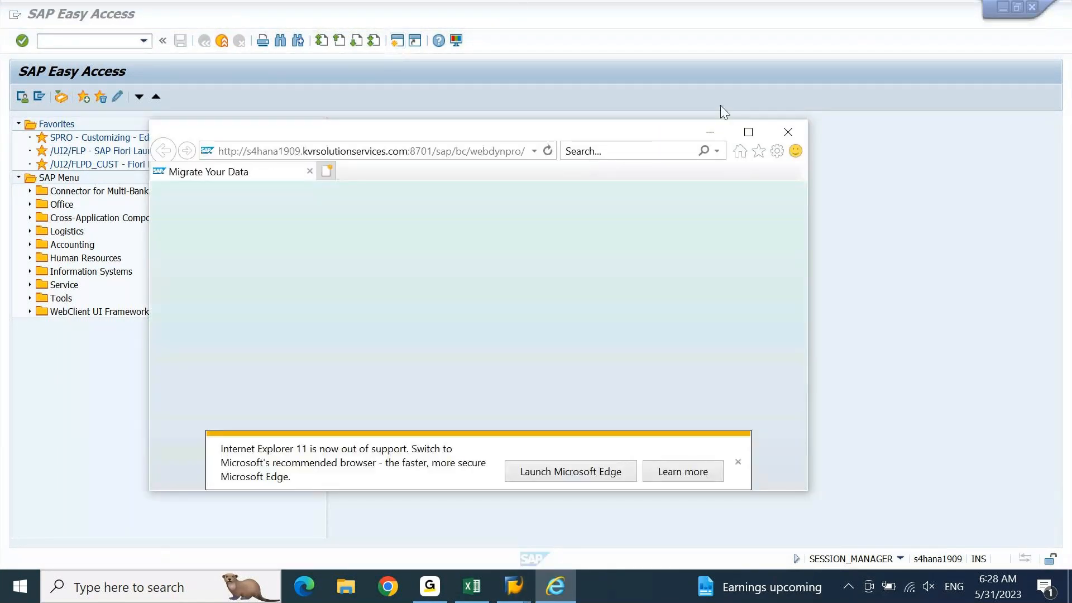
{"action": "left_click", "coordinate": [757, 148]}
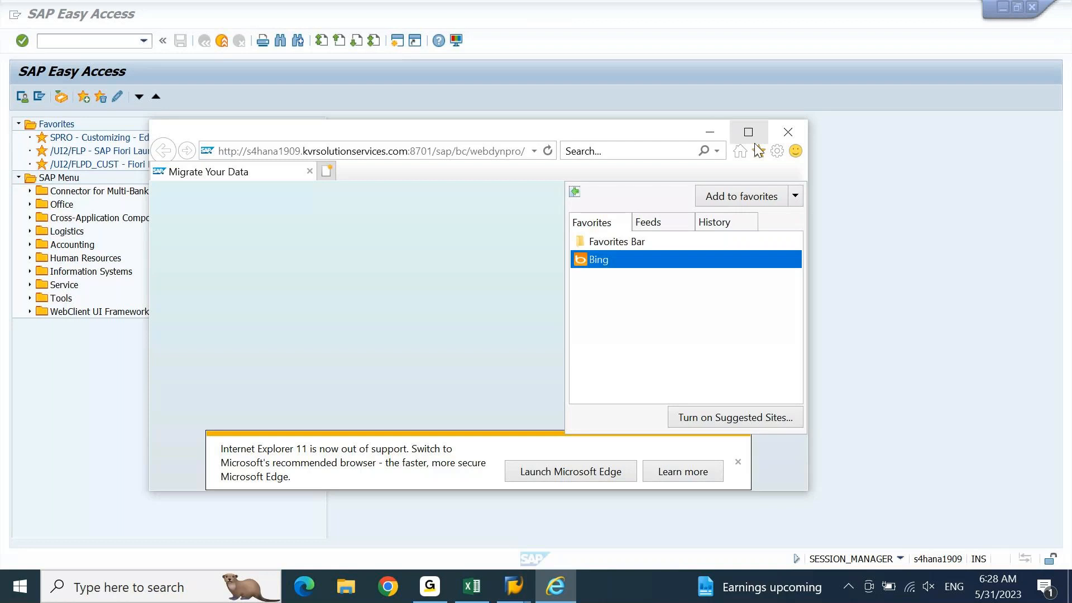
Step: Maximize the Migrate Your Data window and open the DEIN-LTMC project from the available migration projects
{"action": "left_click", "coordinate": [755, 143]}
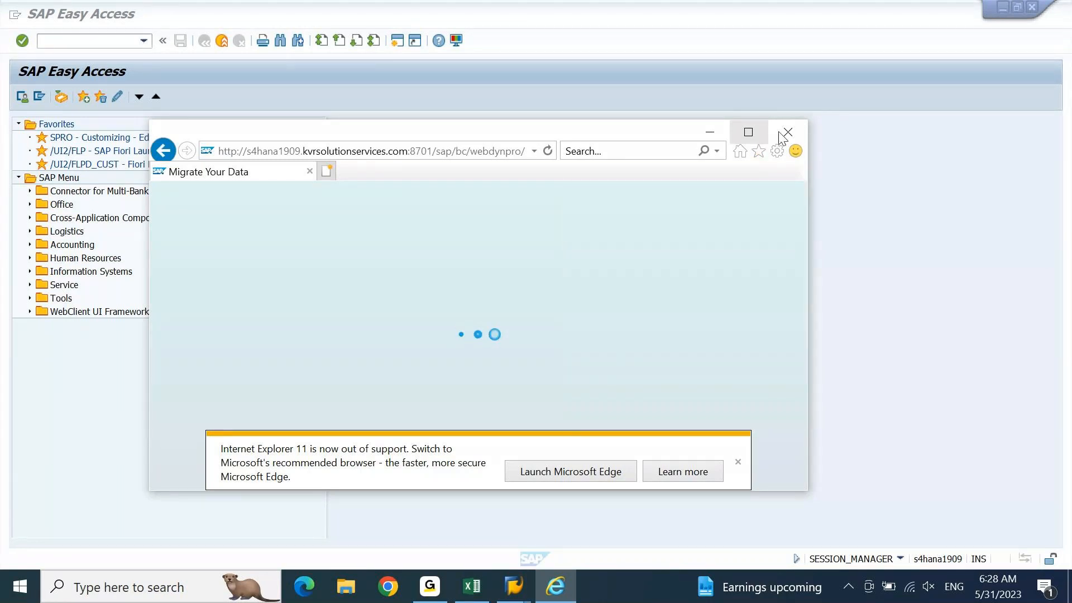
{"action": "left_click", "coordinate": [748, 132]}
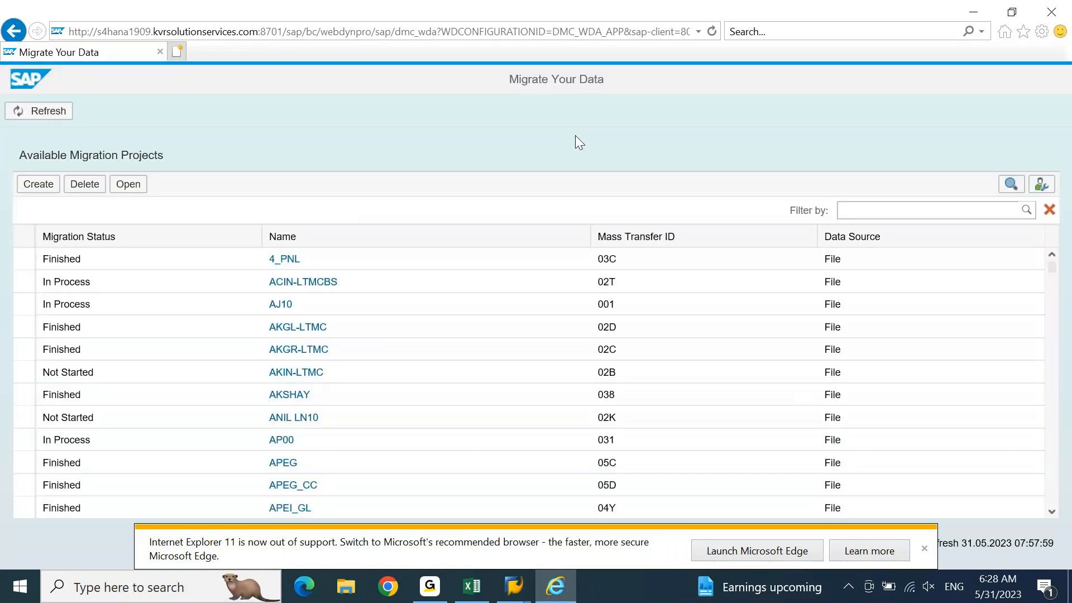
{"action": "left_click", "coordinate": [923, 549]}
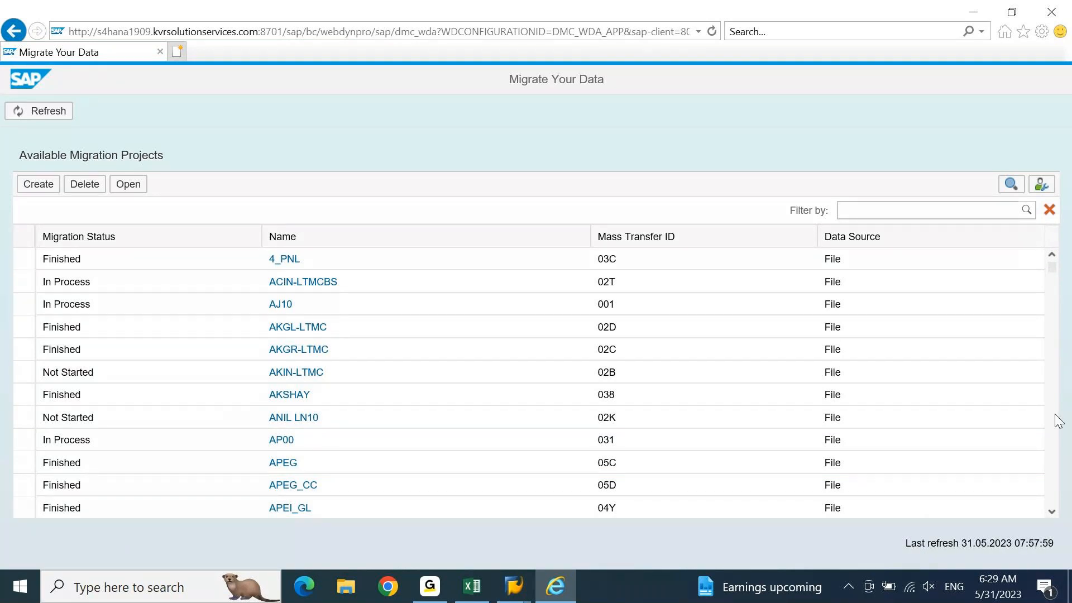
{"action": "scroll", "coordinate": [1051, 432], "scroll_direction": "down", "scroll_amount": 3}
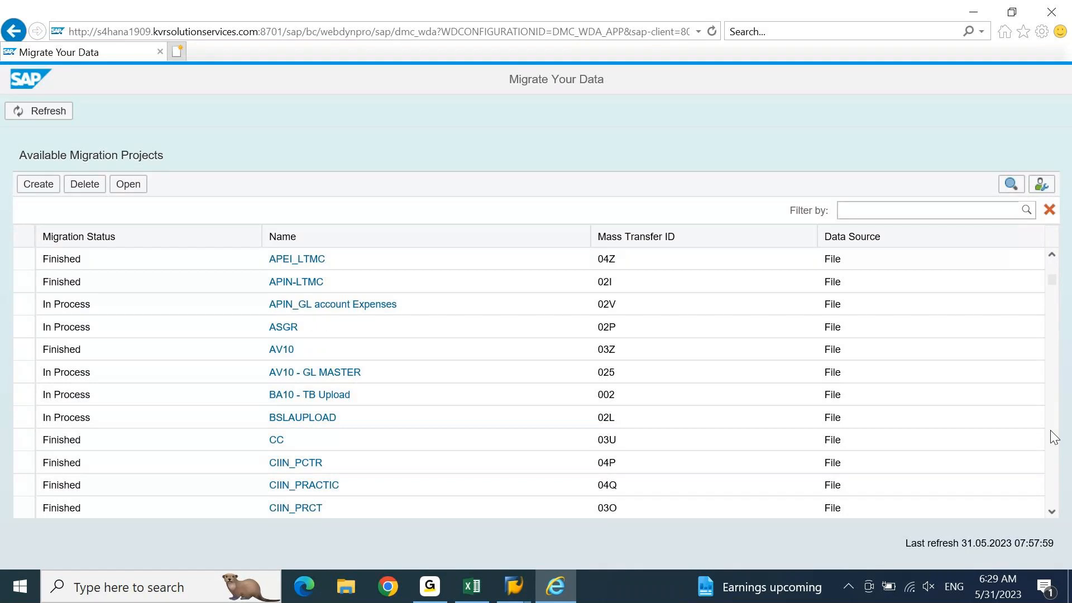
{"action": "scroll", "coordinate": [1054, 437], "scroll_direction": "down", "scroll_amount": 3}
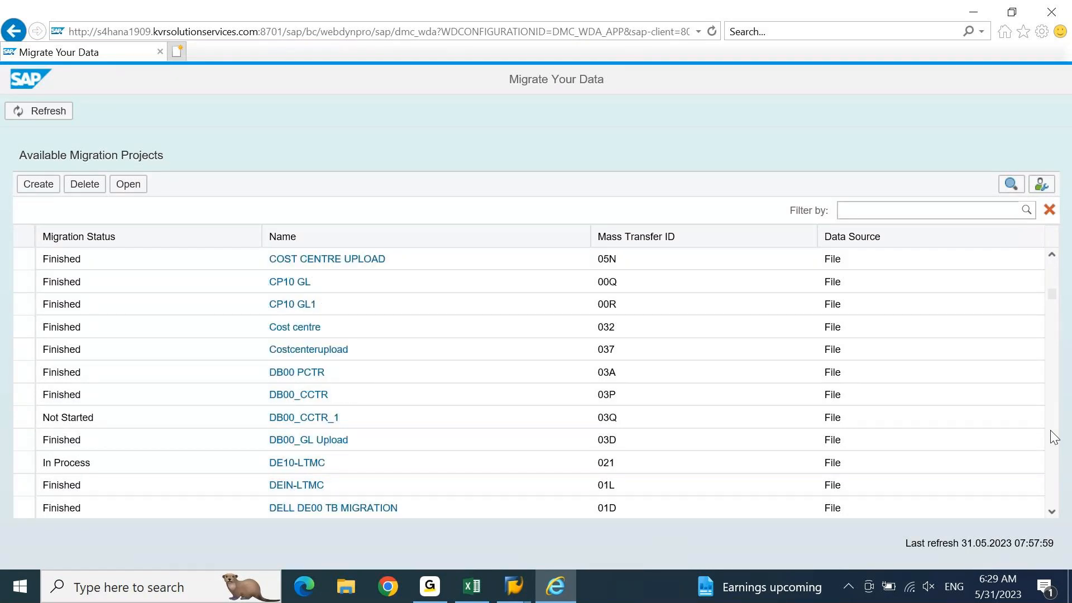
{"action": "left_click", "coordinate": [301, 490]}
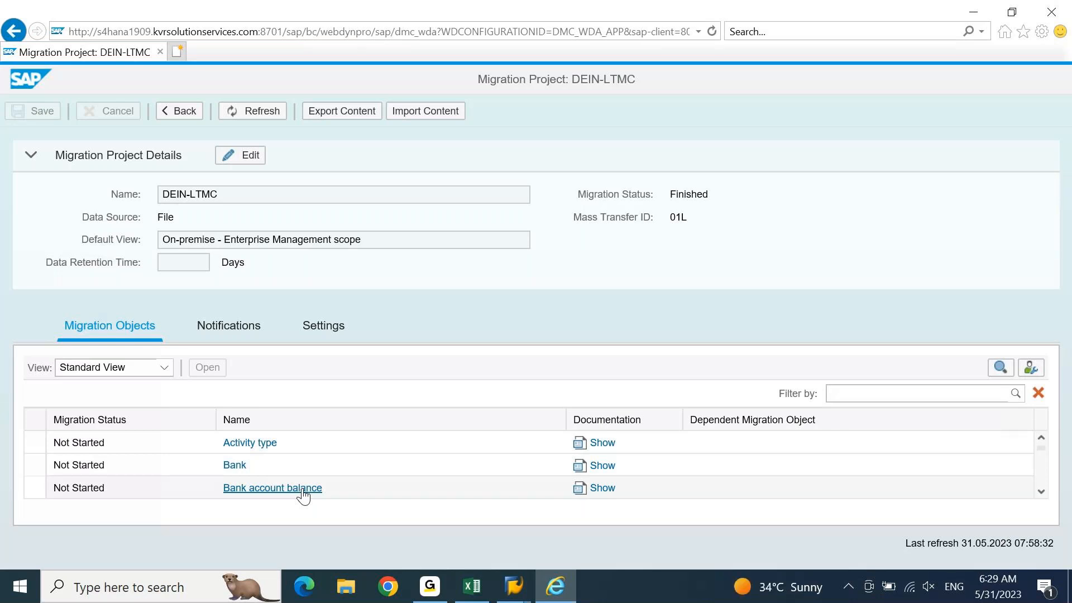
Step: Filter the project's migration objects by "vendor"
{"action": "left_click", "coordinate": [854, 393]}
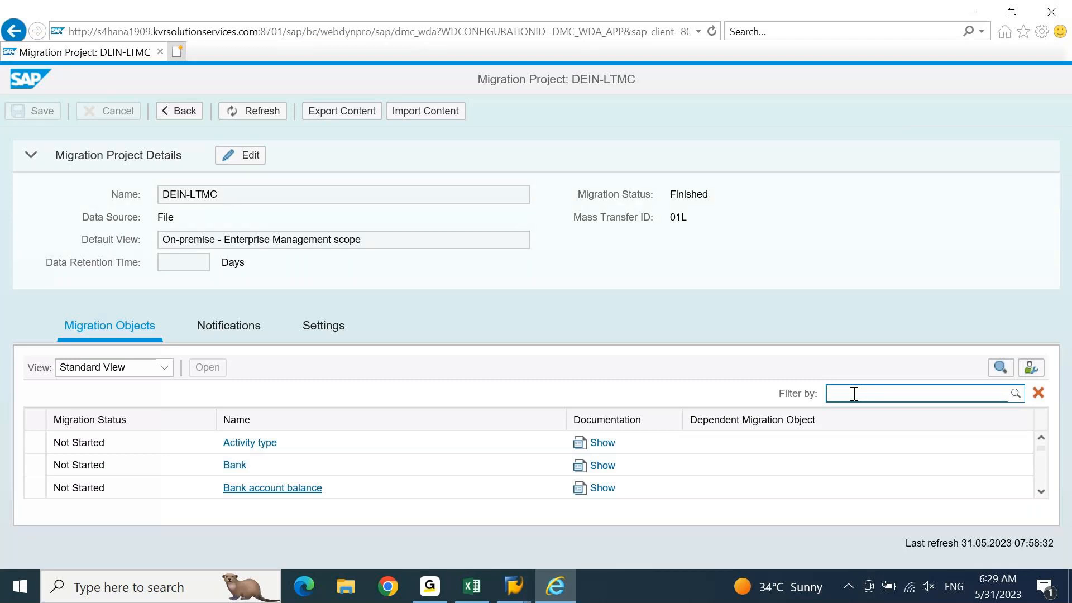
{"action": "type", "text": "vednor"}
{"action": "key", "text": "BackSpace"}
{"action": "key", "text": "BackSpace"}
{"action": "key", "text": "BackSpace"}
{"action": "key", "text": "BackSpace"}
{"action": "type", "text": "ndor"}
{"action": "key", "text": "Return"}
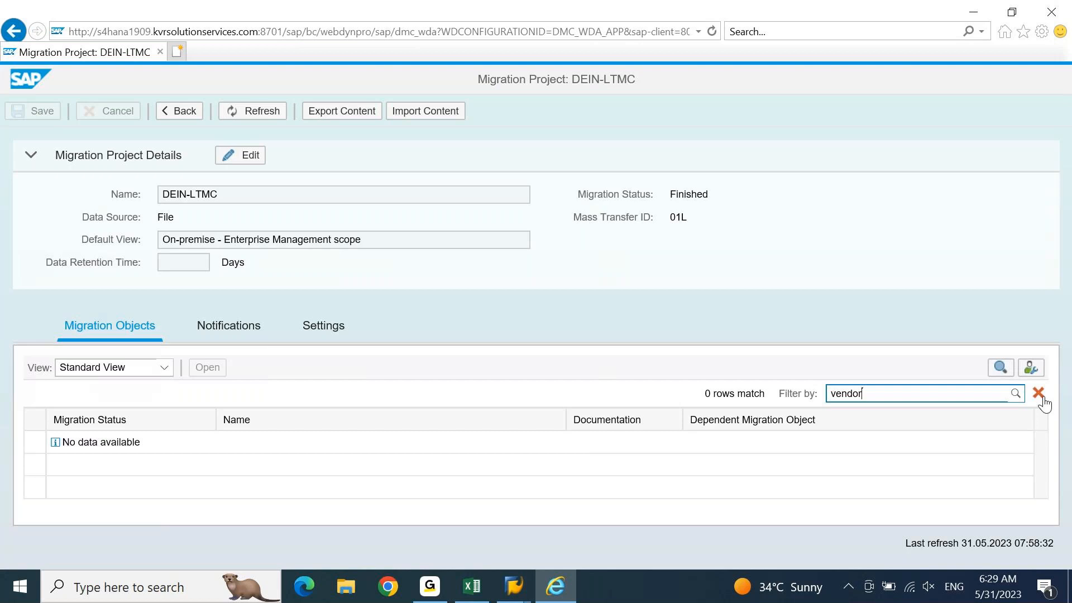
Step: Clear the vendor filter and search the migration objects for "supplier" instead
{"action": "left_click", "coordinate": [1040, 394]}
{"action": "type", "text": "supplier"}
{"action": "key", "text": "Return"}
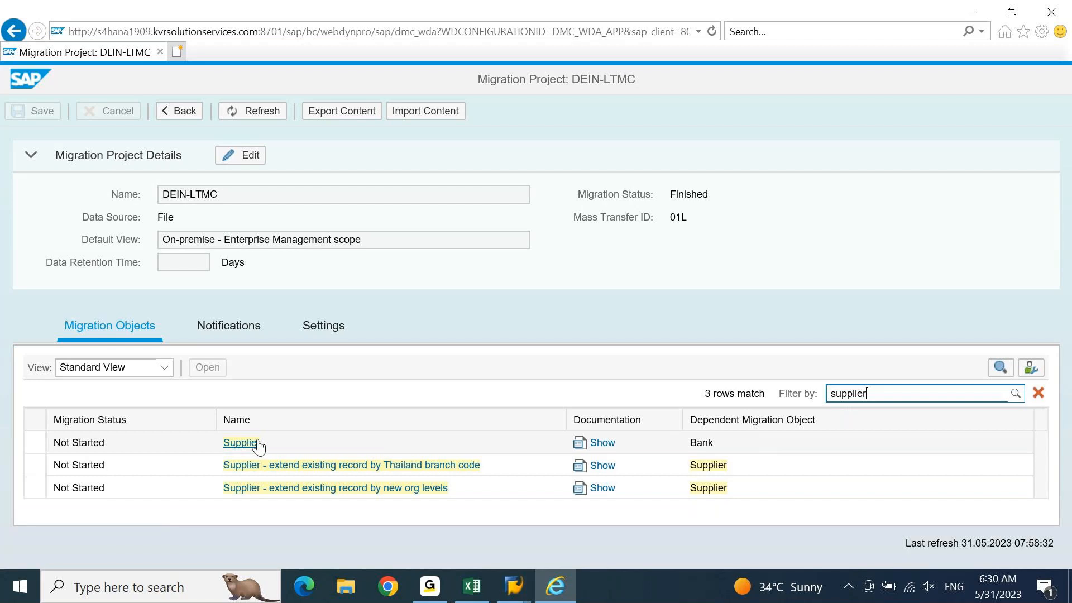
Step: Try filtering the migration objects by "bp" and by "business partner", and clear the filter text
{"action": "key", "text": "ctrl+a"}
{"action": "type", "text": "bp"}
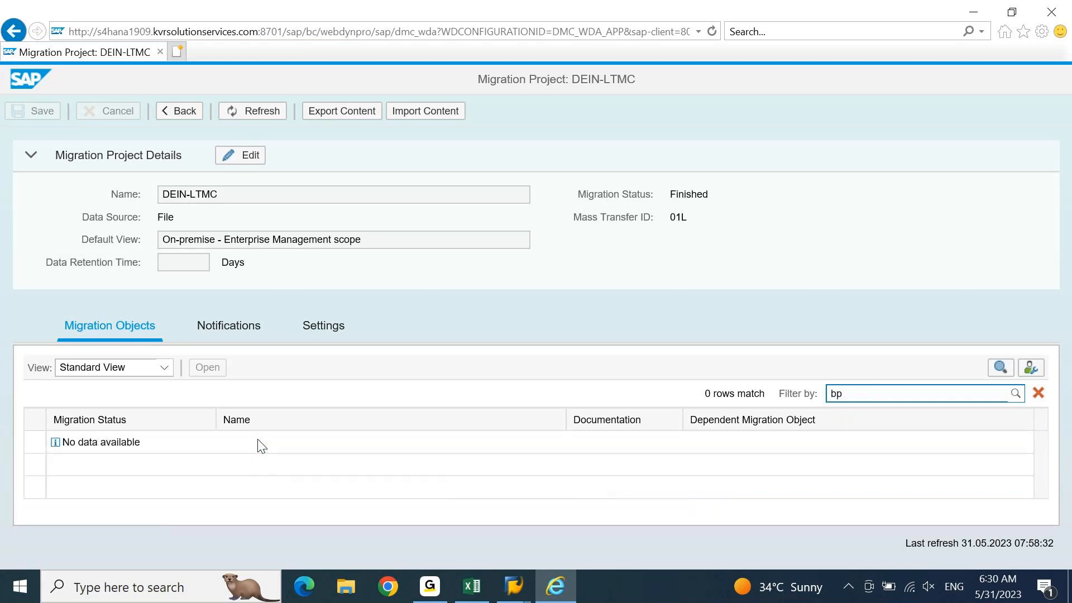
{"action": "key", "text": "BackSpace"}
{"action": "type", "text": "usiness partner"}
{"action": "key", "text": "BackSpace"}
{"action": "key", "text": "BackSpace"}
{"action": "key", "text": "BackSpace"}
{"action": "key", "text": "BackSpace"}
{"action": "key", "text": "BackSpace"}
{"action": "key", "text": "BackSpace"}
{"action": "key", "text": "BackSpace"}
{"action": "key", "text": "BackSpace"}
{"action": "key", "text": "BackSpace"}
{"action": "key", "text": "BackSpace"}
{"action": "key", "text": "BackSpace"}
{"action": "key", "text": "BackSpace"}
{"action": "key", "text": "BackSpace"}
{"action": "key", "text": "BackSpace"}
{"action": "key", "text": "BackSpace"}
{"action": "key", "text": "BackSpace"}
Step: Filter the migration objects by "supplier", open the Supplier object and confirm copying it to the migration project
{"action": "type", "text": "supplier"}
{"action": "key", "text": "Return"}
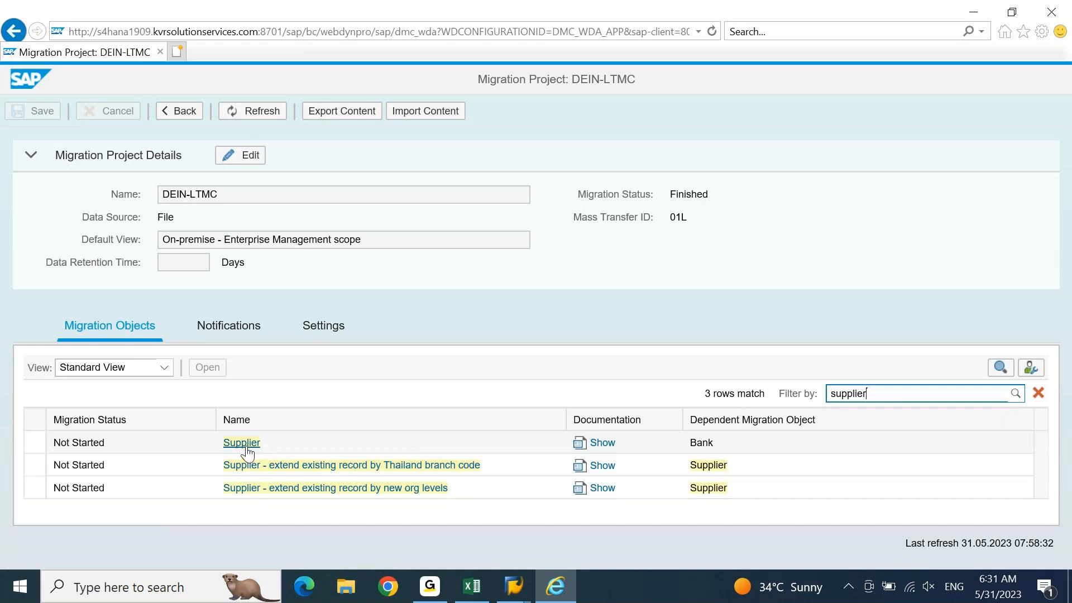
{"action": "left_click", "coordinate": [246, 445]}
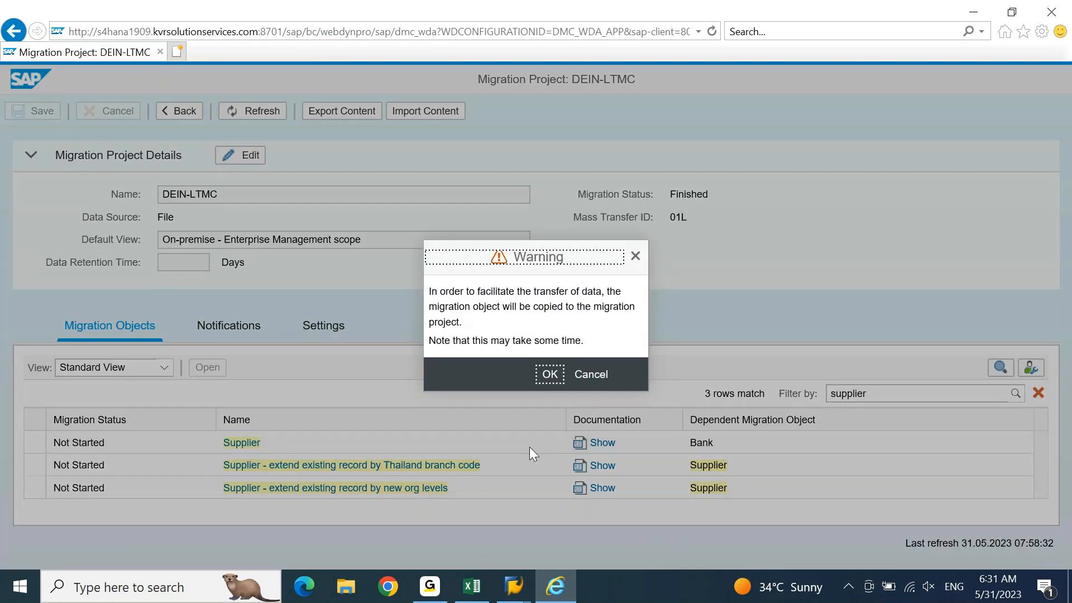
{"action": "left_click", "coordinate": [545, 375]}
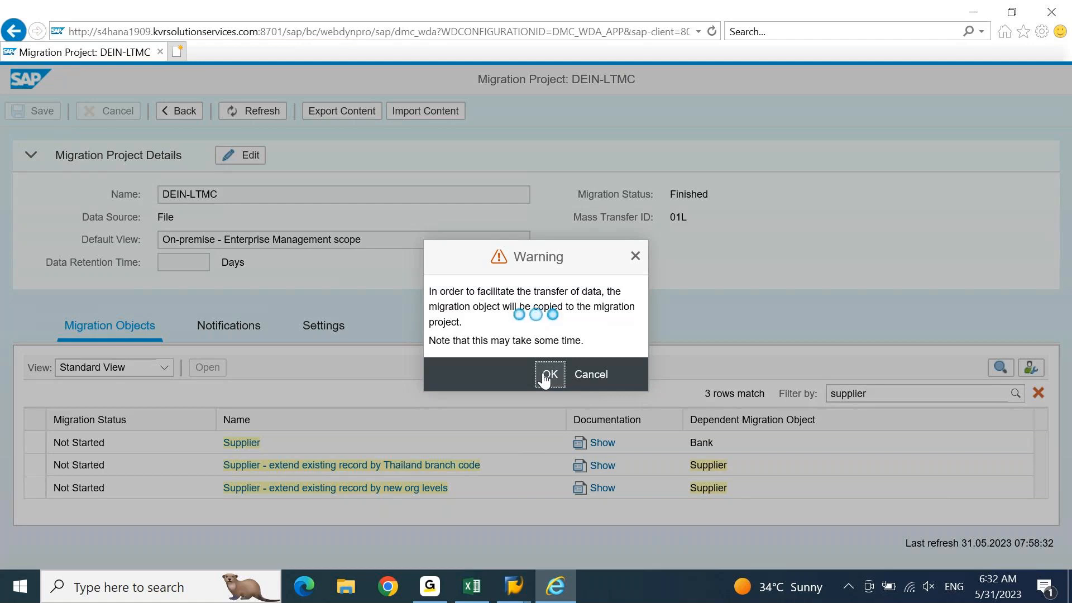
Step: Switch to the Excel notes and enter "Vendor master data template will be prepared. This will be shared with Business to updating vendor details." in cell A2394
{"action": "left_click", "coordinate": [471, 584]}
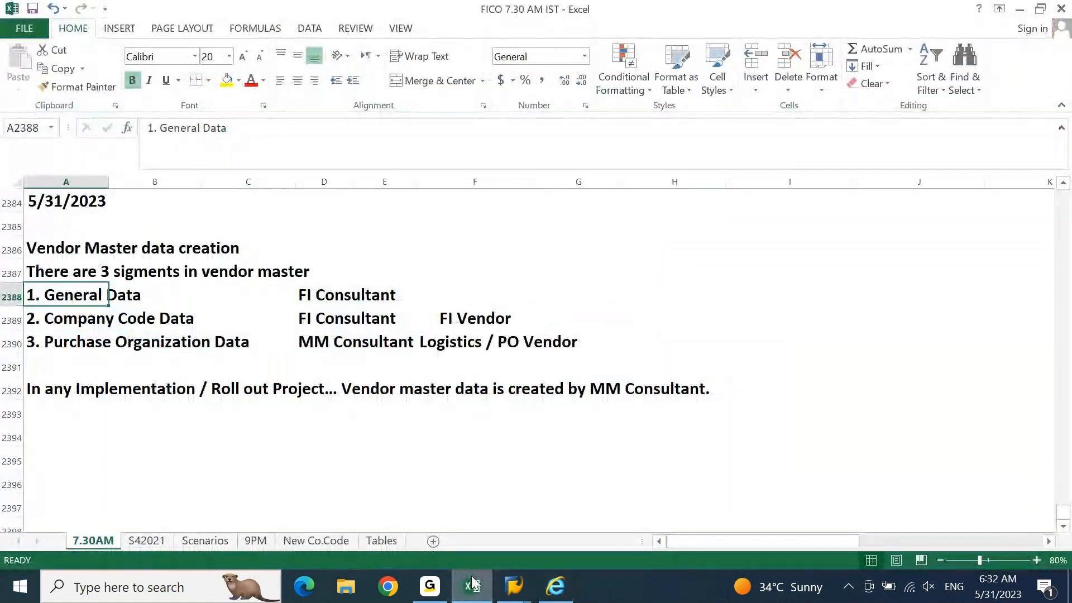
{"action": "key", "text": "Up"}
{"action": "key", "text": "Up"}
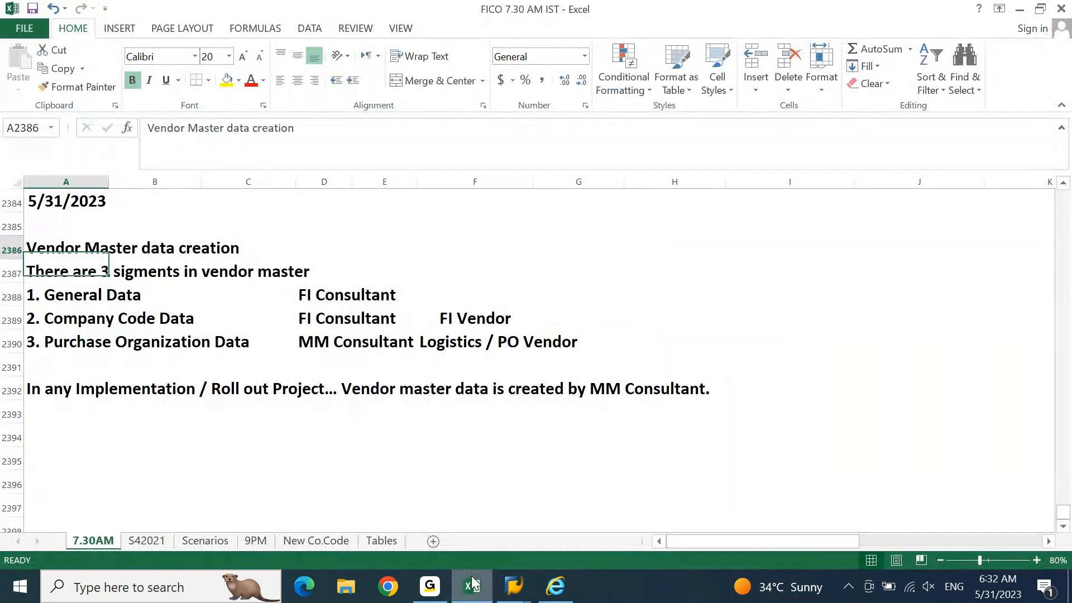
{"action": "key", "text": "Up"}
{"action": "key", "text": "Up"}
{"action": "key", "text": "Down"}
{"action": "key", "text": "Down"}
{"action": "key", "text": "Down"}
{"action": "key", "text": "Down"}
{"action": "key", "text": "Down"}
{"action": "key", "text": "Down"}
{"action": "key", "text": "Down"}
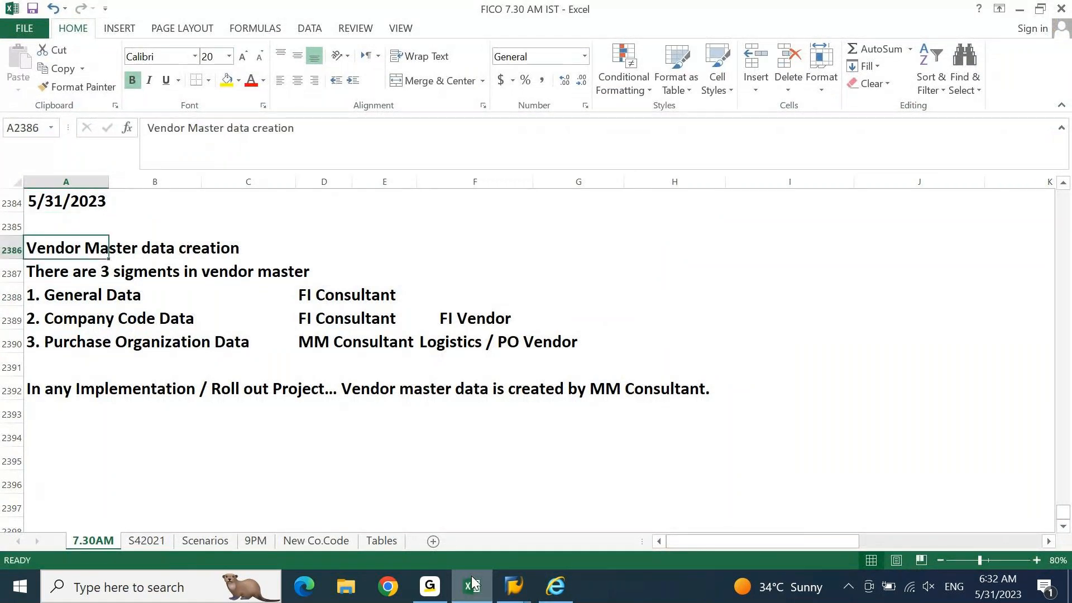
{"action": "key", "text": "Down"}
{"action": "key", "text": "Down"}
{"action": "key", "text": "Down"}
{"action": "type", "text": "V"}
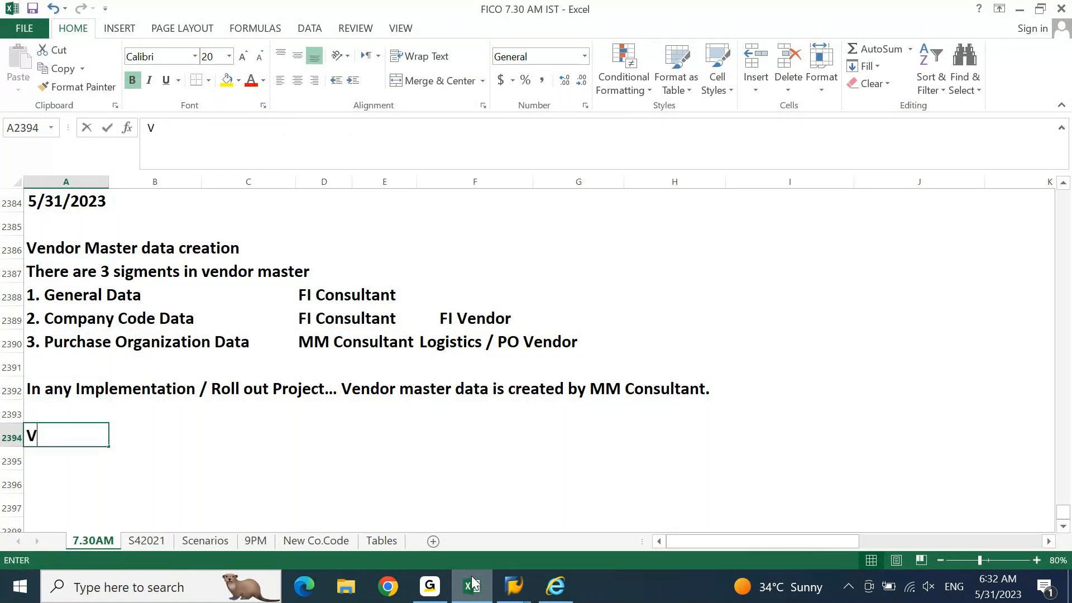
{"action": "type", "text": "endor maste"}
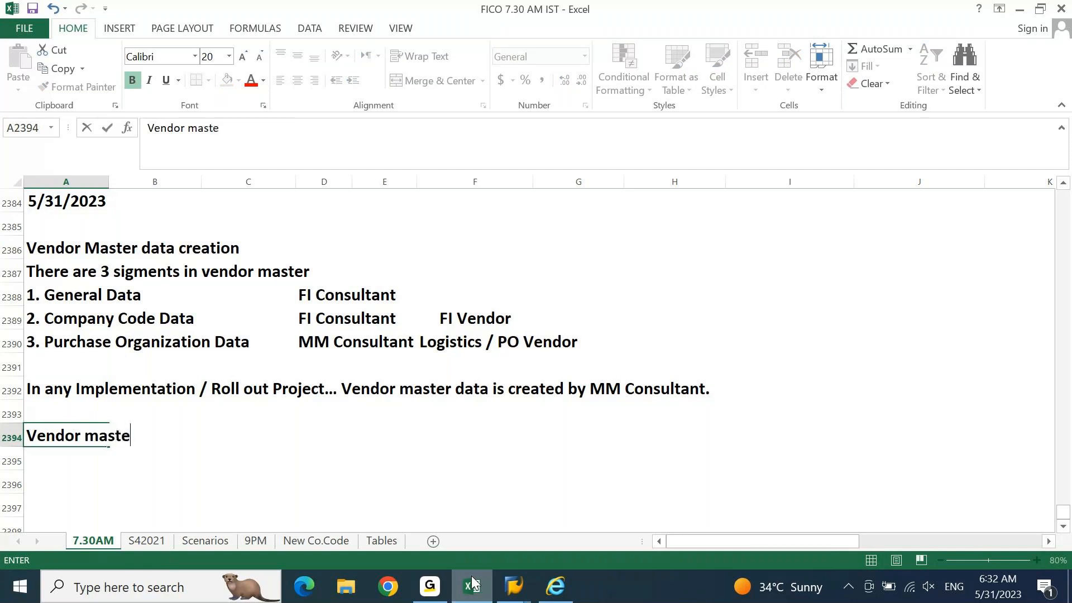
{"action": "type", "text": "r data templa"}
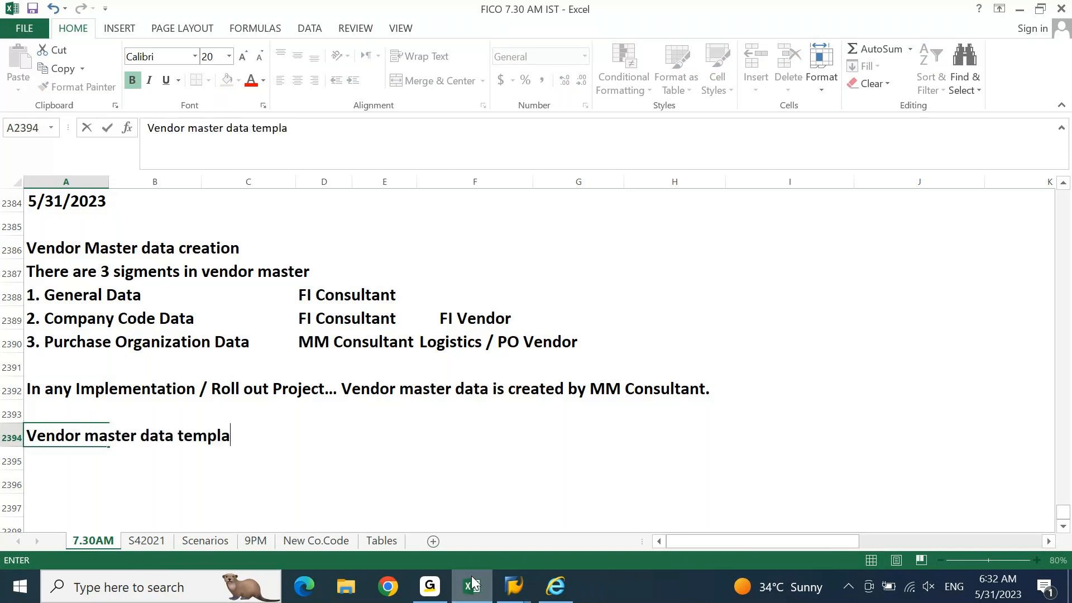
{"action": "type", "text": "te will "}
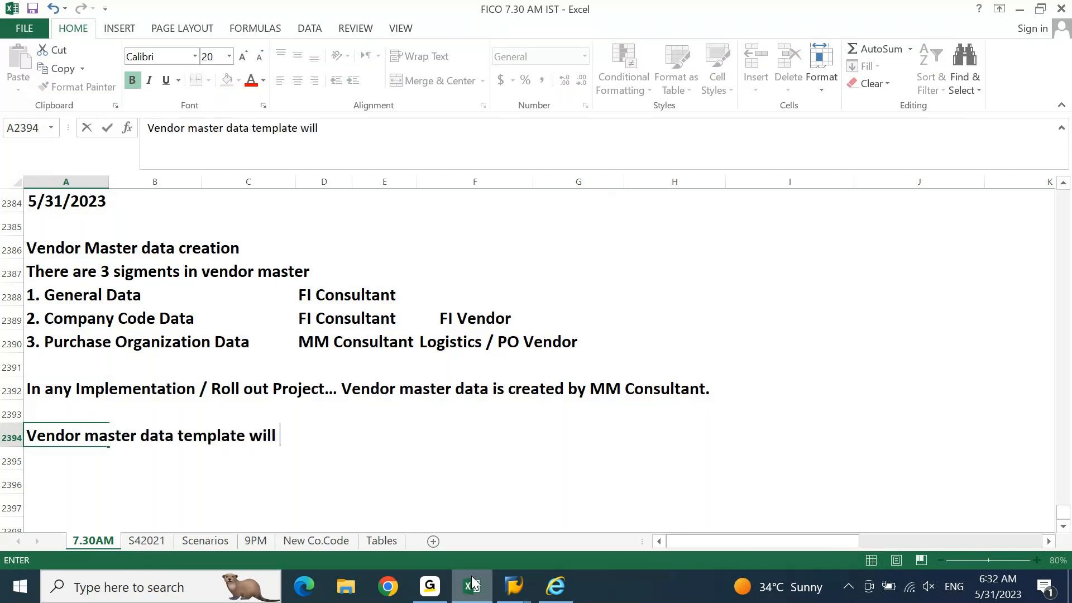
{"action": "type", "text": "be prepared."}
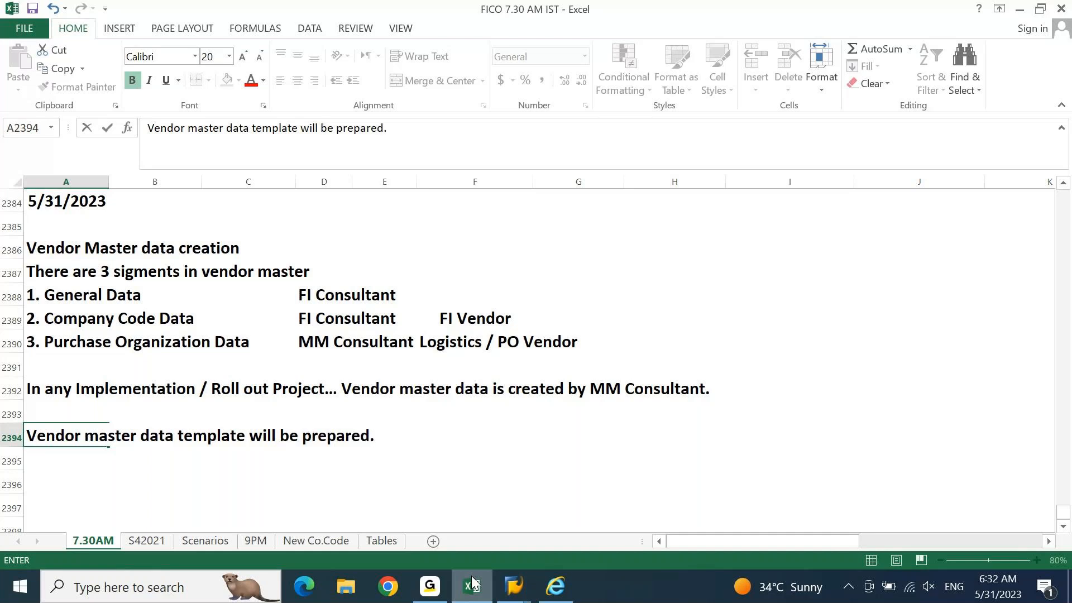
{"action": "type", "text": " This i"}
{"action": "key", "text": "BackSpace"}
{"action": "type", "text": "will "}
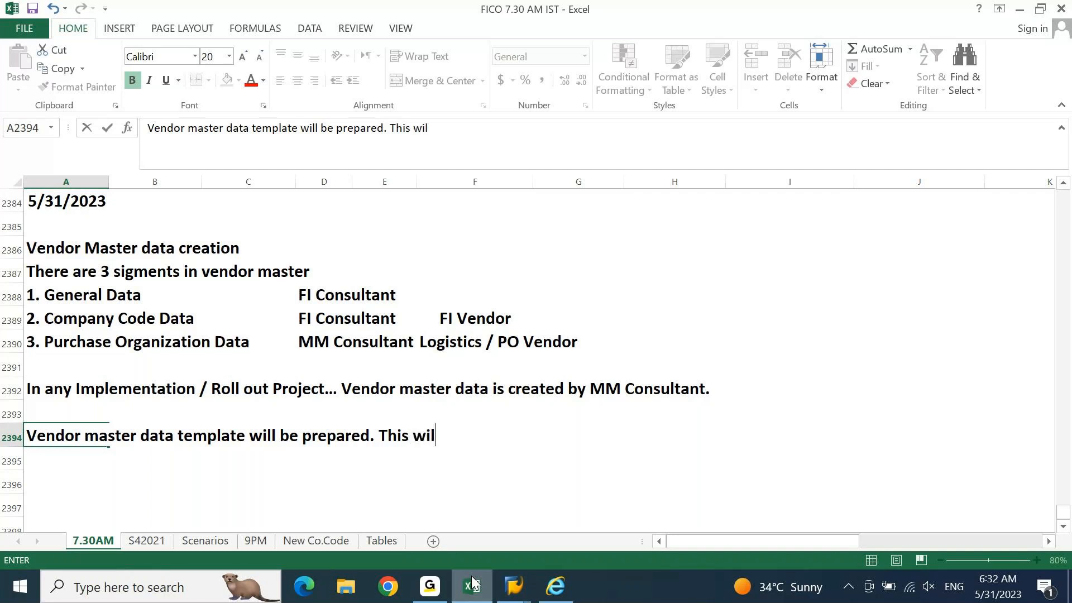
{"action": "type", "text": "be shared with "}
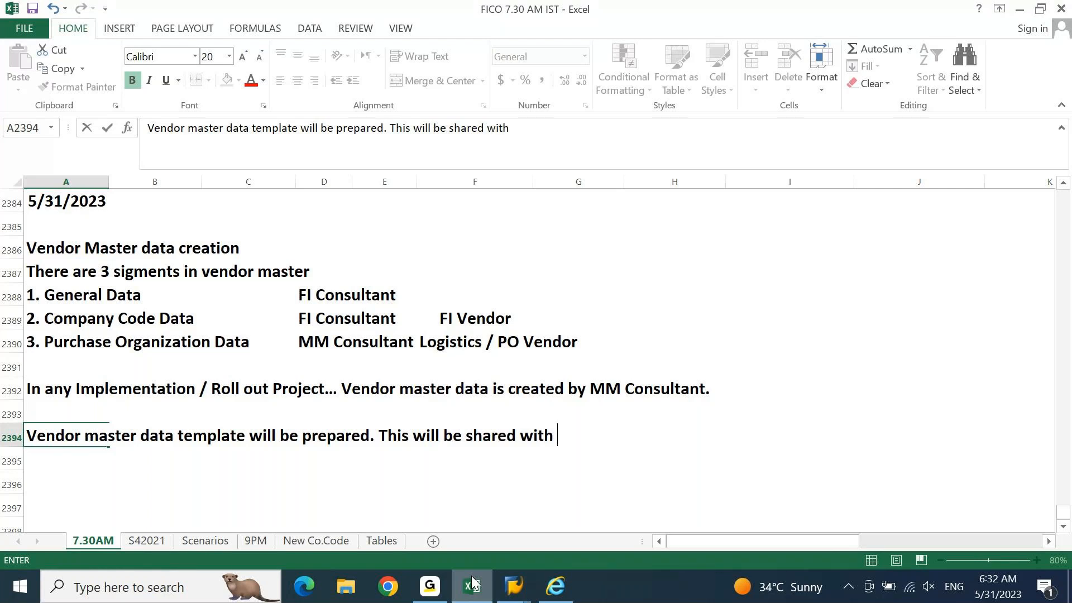
{"action": "type", "text": "Business to"}
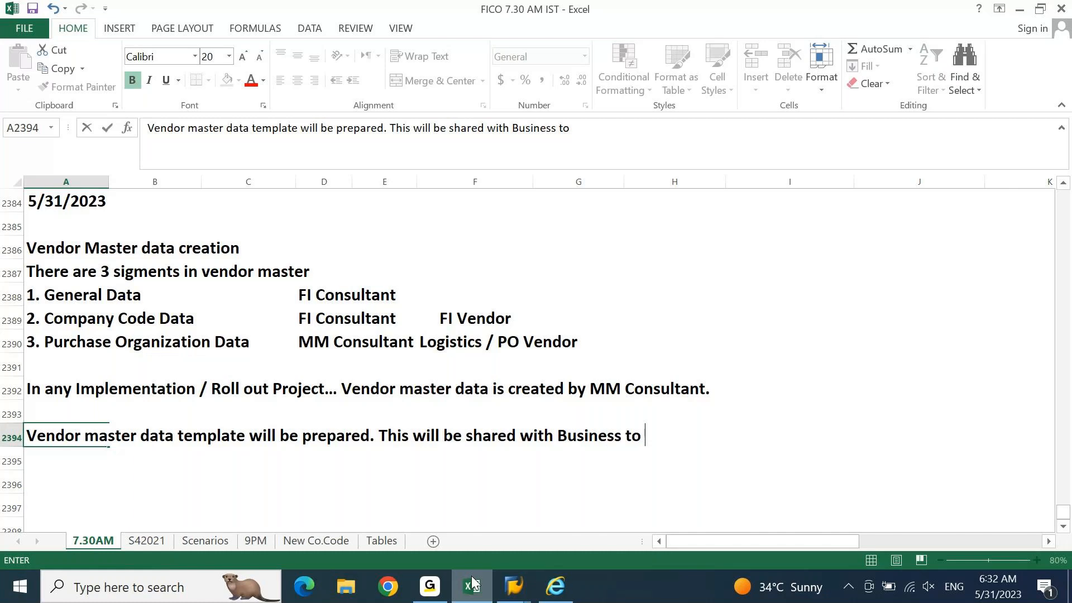
{"action": "type", "text": " updating vendor "}
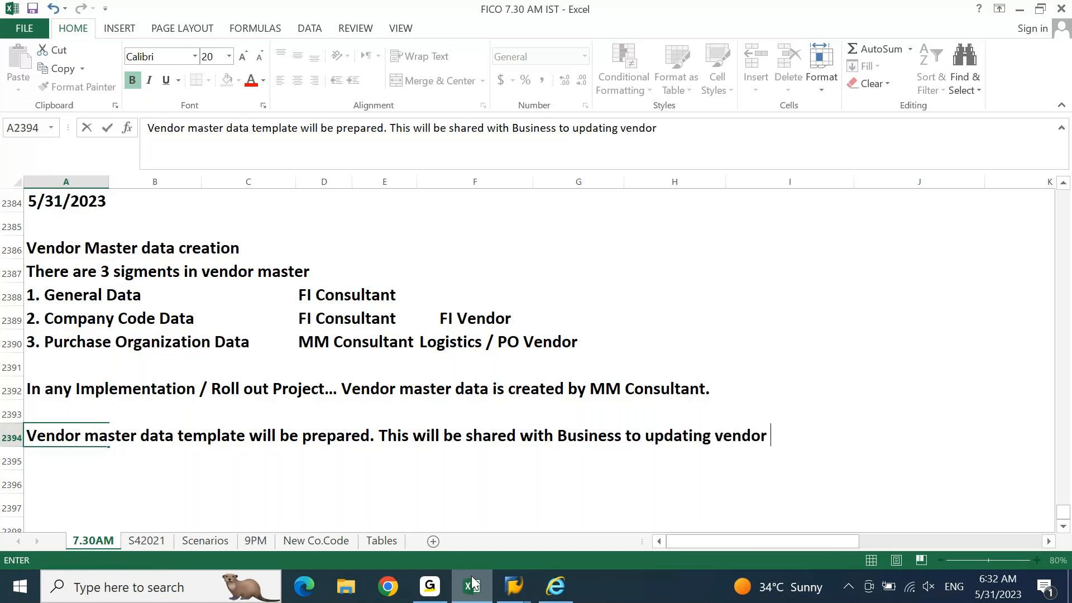
{"action": "type", "text": "details."}
{"action": "key", "text": "Return"}
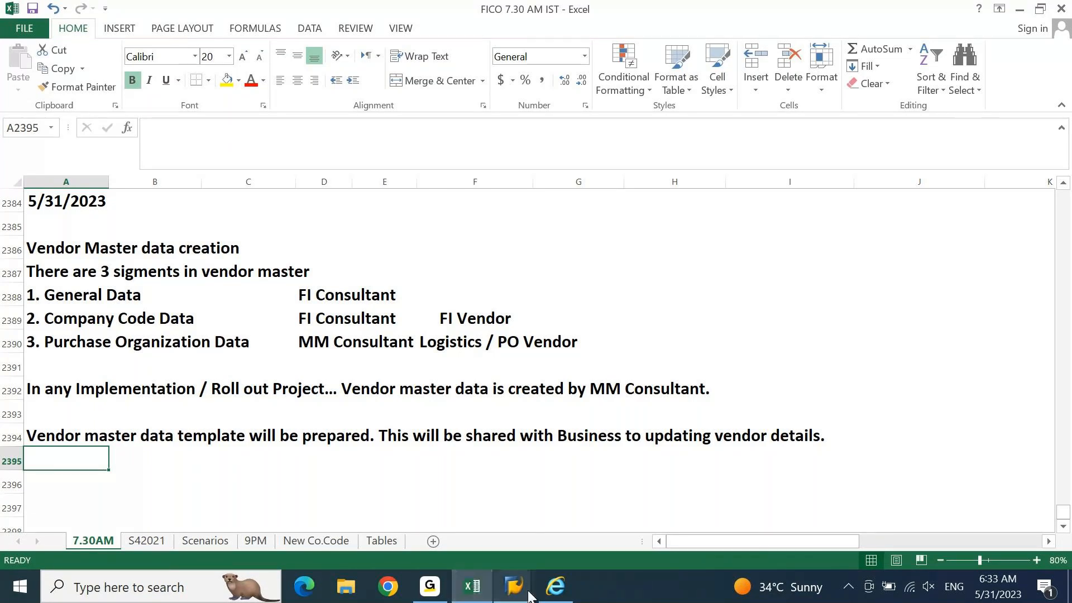
Step: Switch back to the Supplier migration object in Internet Explorer, download its template and open EN_Supplier.xml in Excel with editing enabled
{"action": "left_click", "coordinate": [555, 587]}
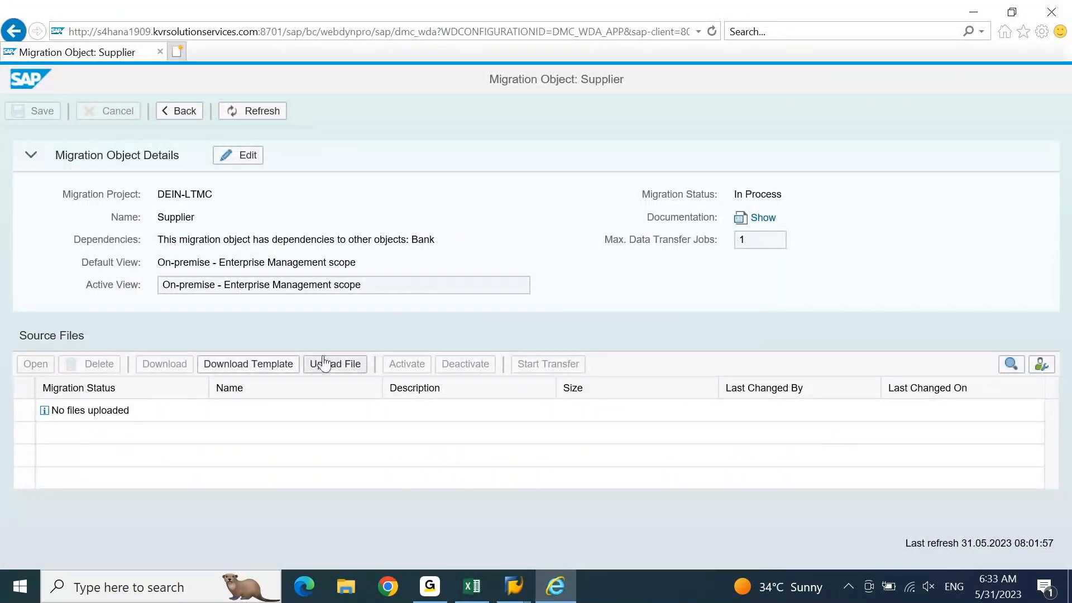
{"action": "left_click", "coordinate": [269, 373]}
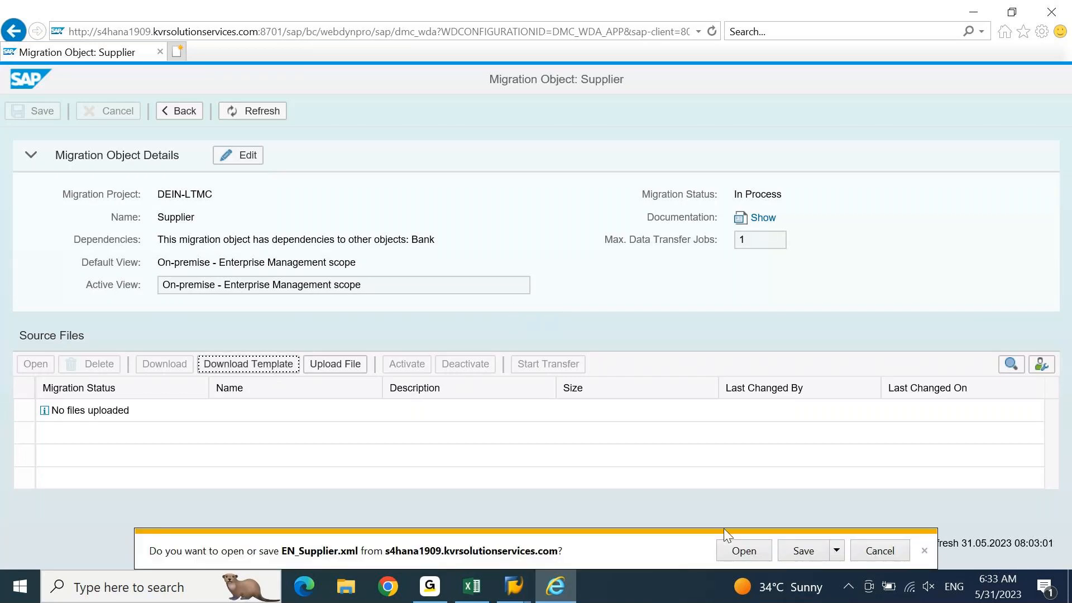
{"action": "left_click", "coordinate": [744, 551]}
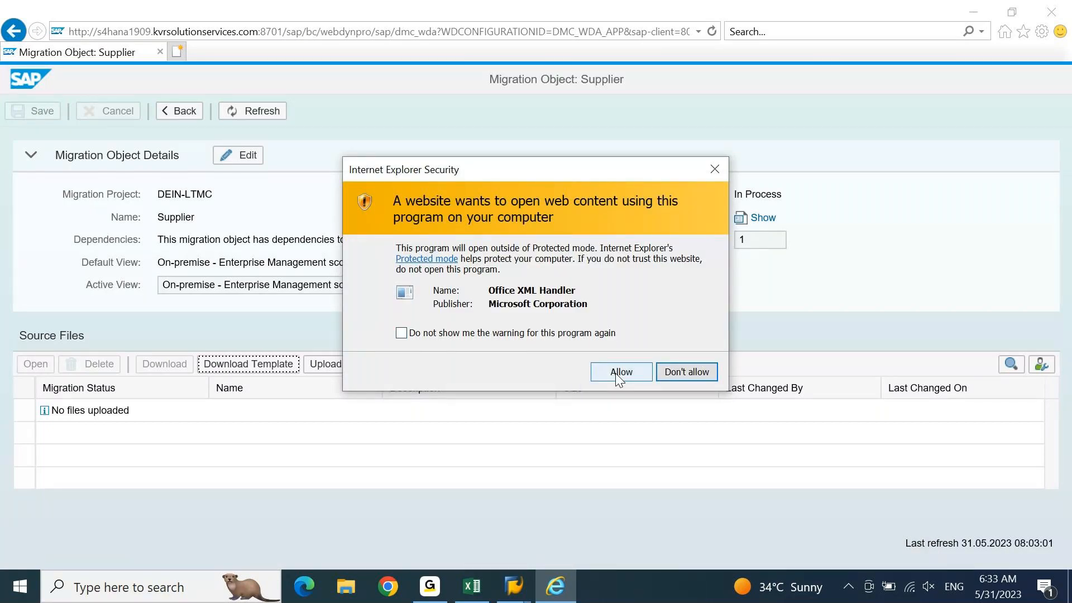
{"action": "left_click", "coordinate": [619, 374]}
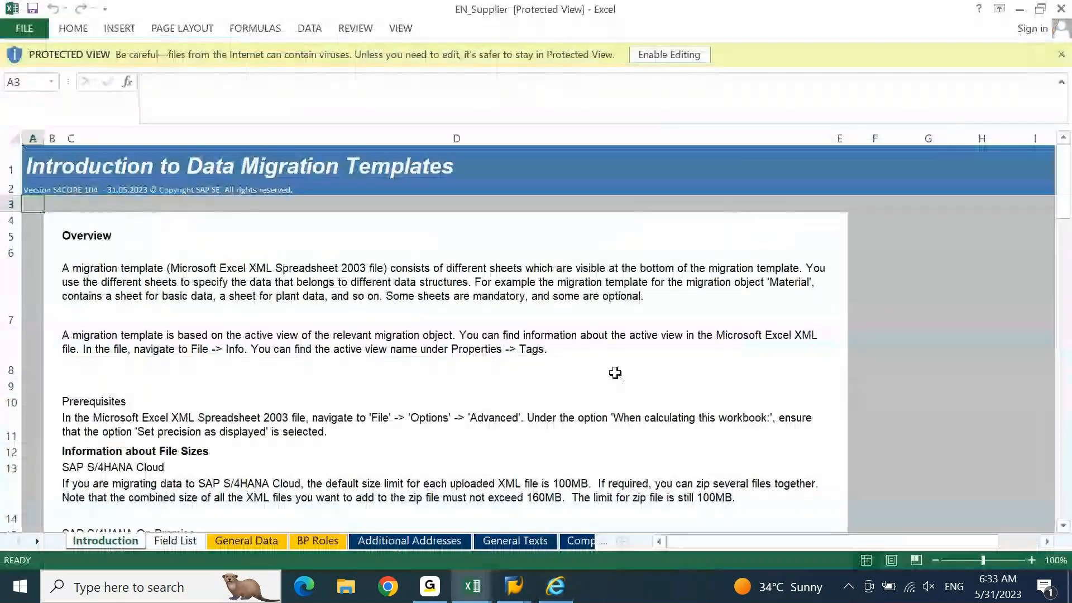
{"action": "left_click", "coordinate": [692, 55]}
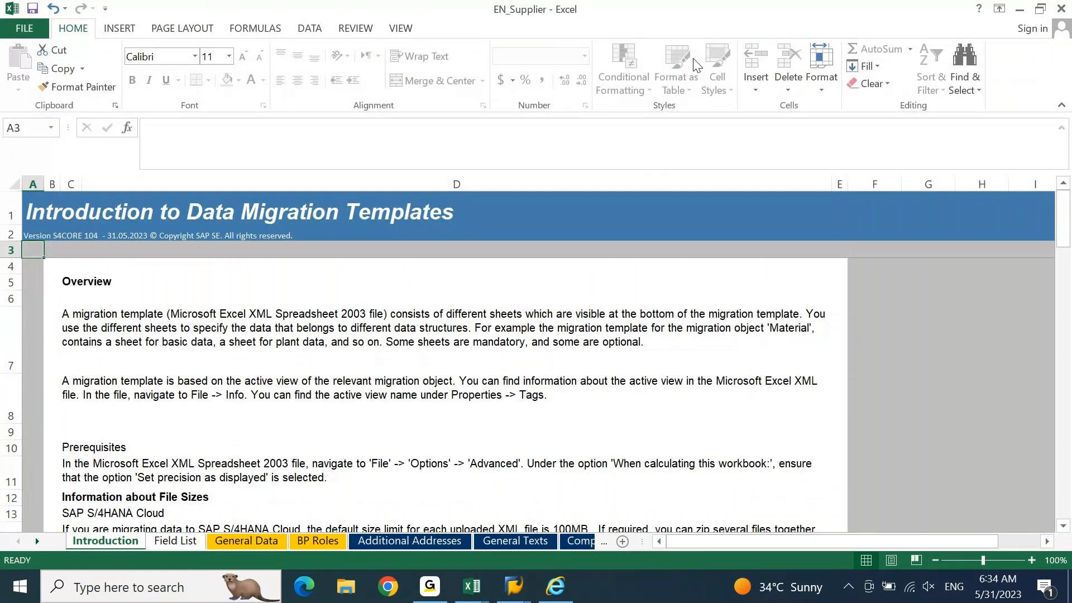
Step: Save the EN_Supplier template to the Desktop in XML Spreadsheet 2003 format and show the desktop to locate the file
{"action": "key", "text": "F12"}
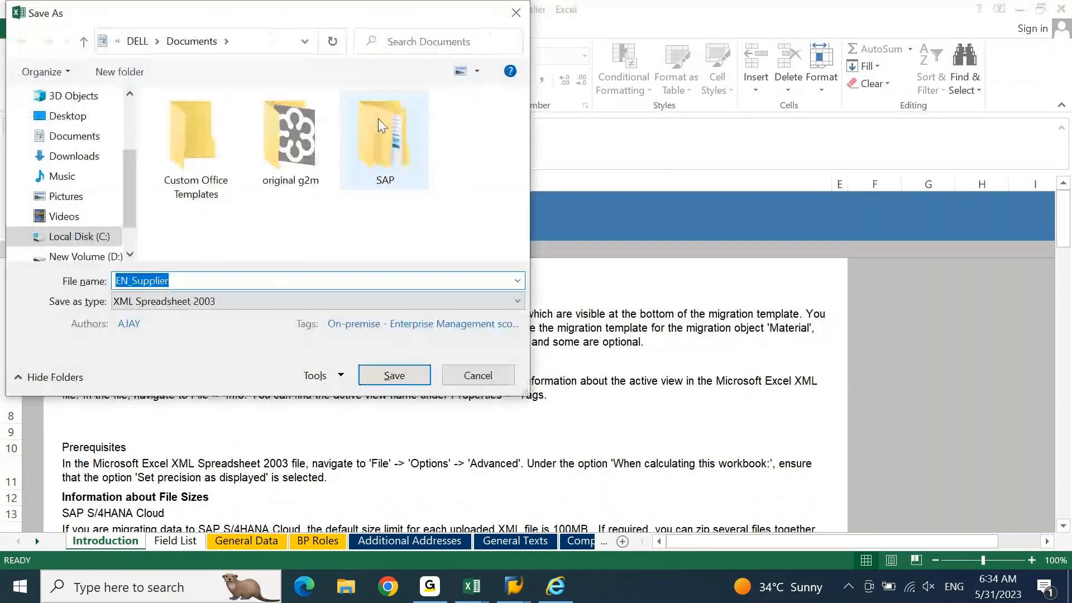
{"action": "left_click", "coordinate": [69, 116]}
{"action": "left_click", "coordinate": [381, 378]}
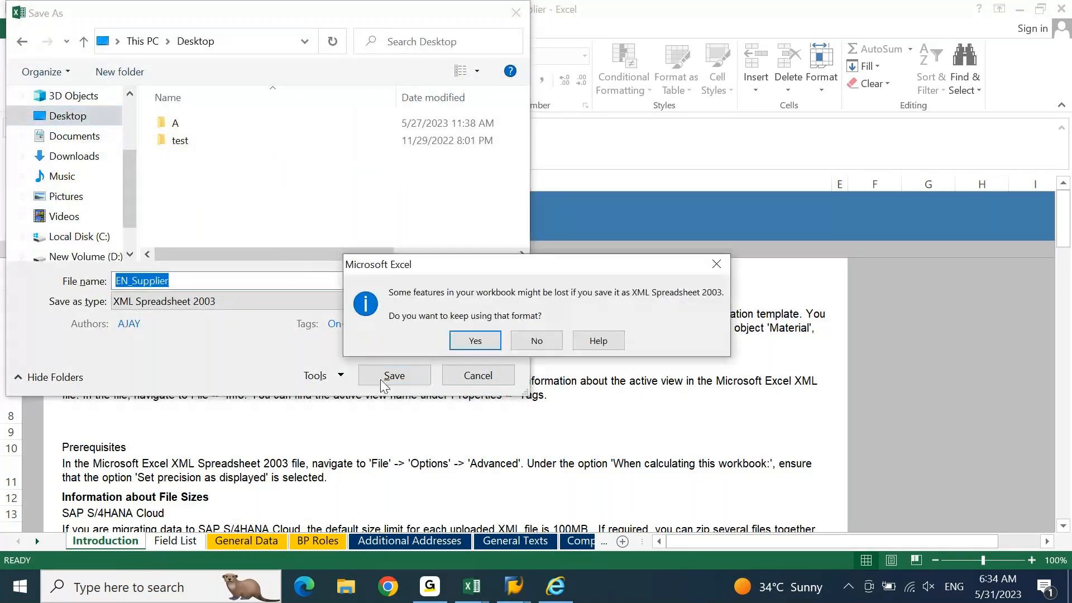
{"action": "left_click", "coordinate": [499, 342]}
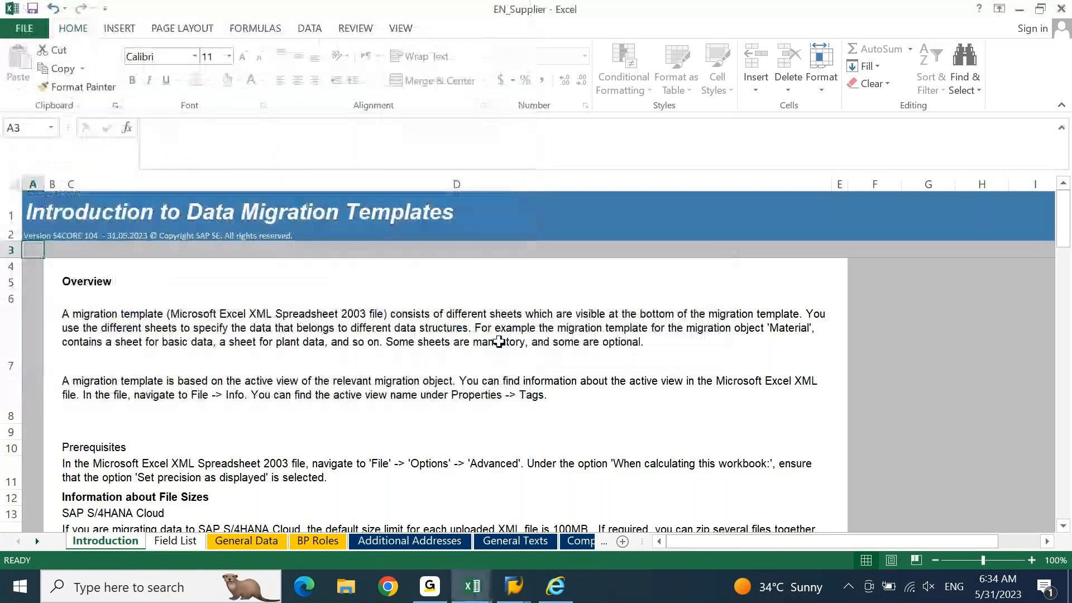
{"action": "key", "text": "super+d"}
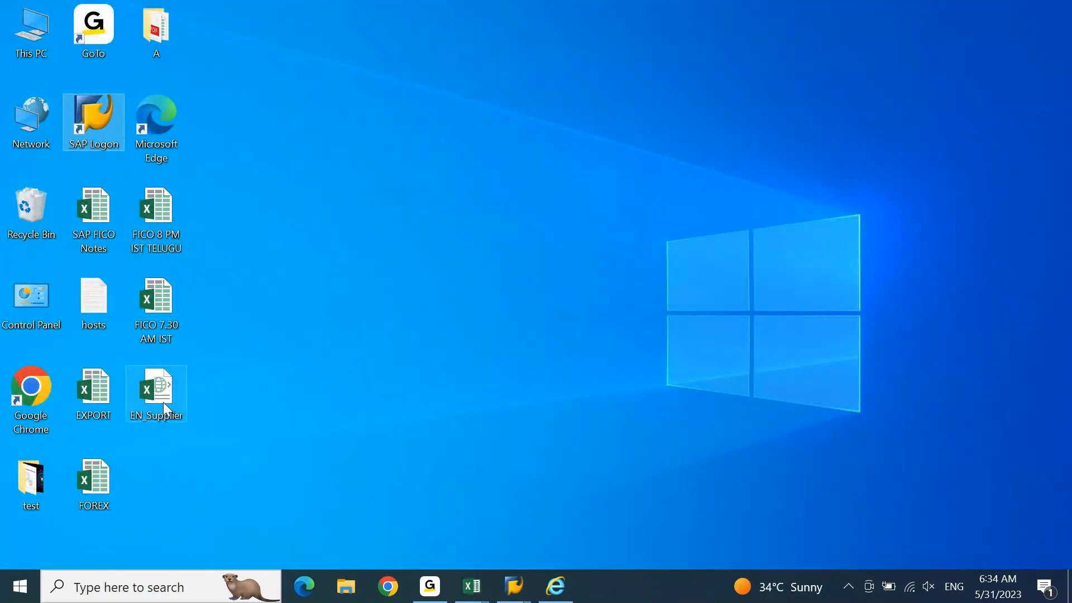
{"action": "mouse_move", "coordinate": [164, 403]}
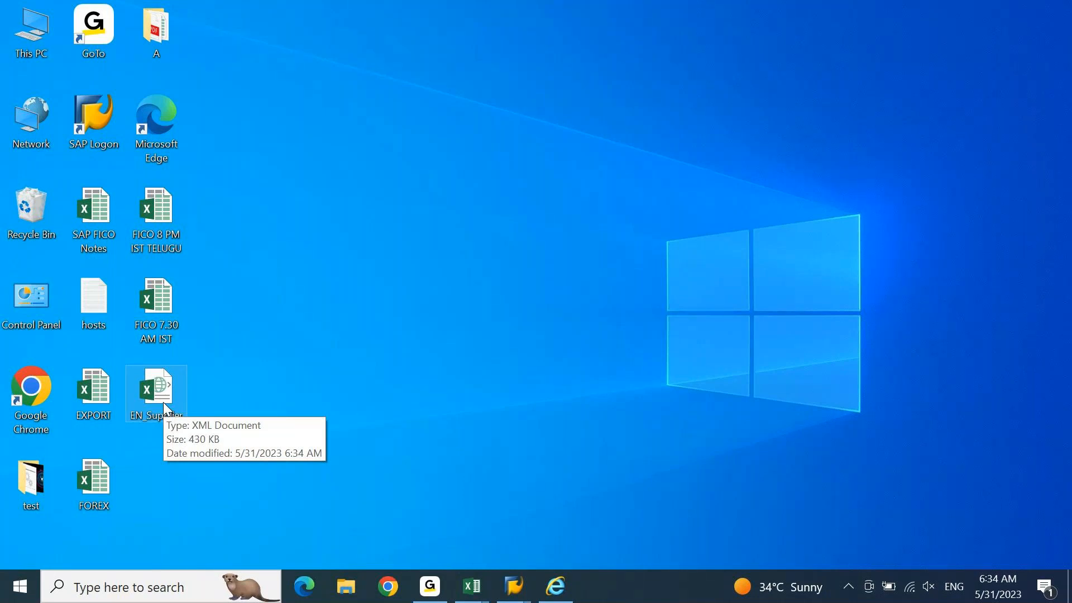
{"action": "left_click_drag", "start_coordinate": [163, 402], "coordinate": [301, 349]}
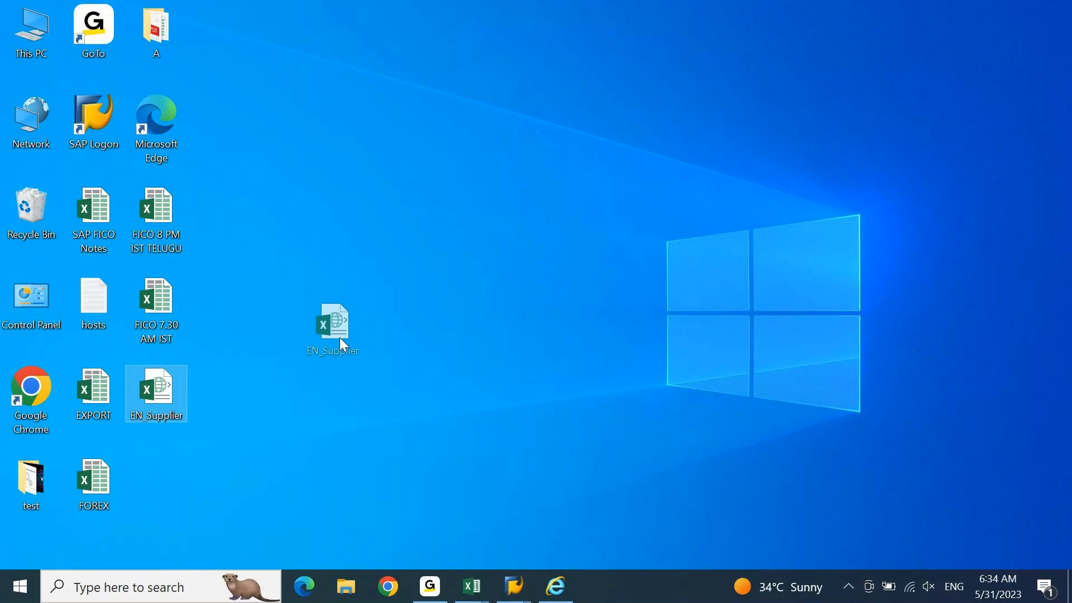
{"action": "left_click_drag", "start_coordinate": [176, 385], "coordinate": [176, 386]}
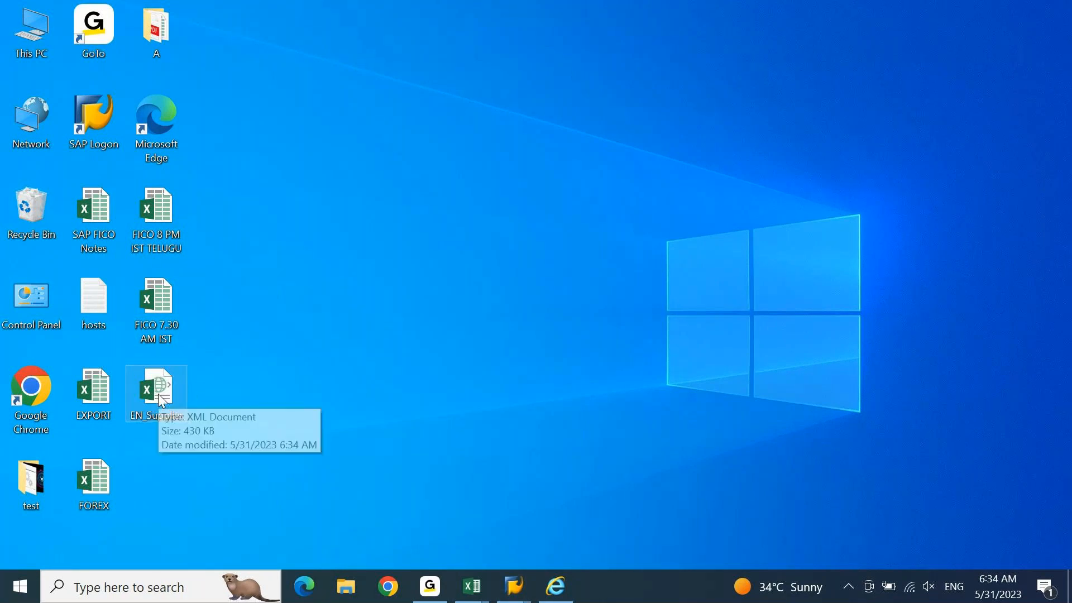
Step: Switch to the EN_Supplier workbook in Excel and examine its Field List sheet and the General Data columns for vendor key and account group
{"action": "left_click", "coordinate": [480, 591]}
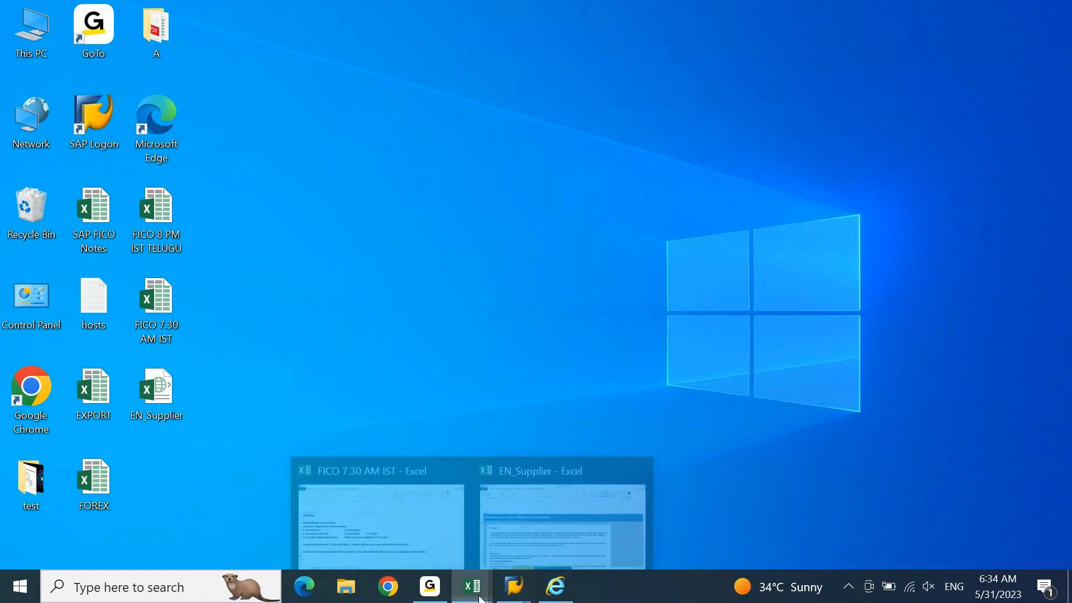
{"action": "left_click", "coordinate": [537, 535]}
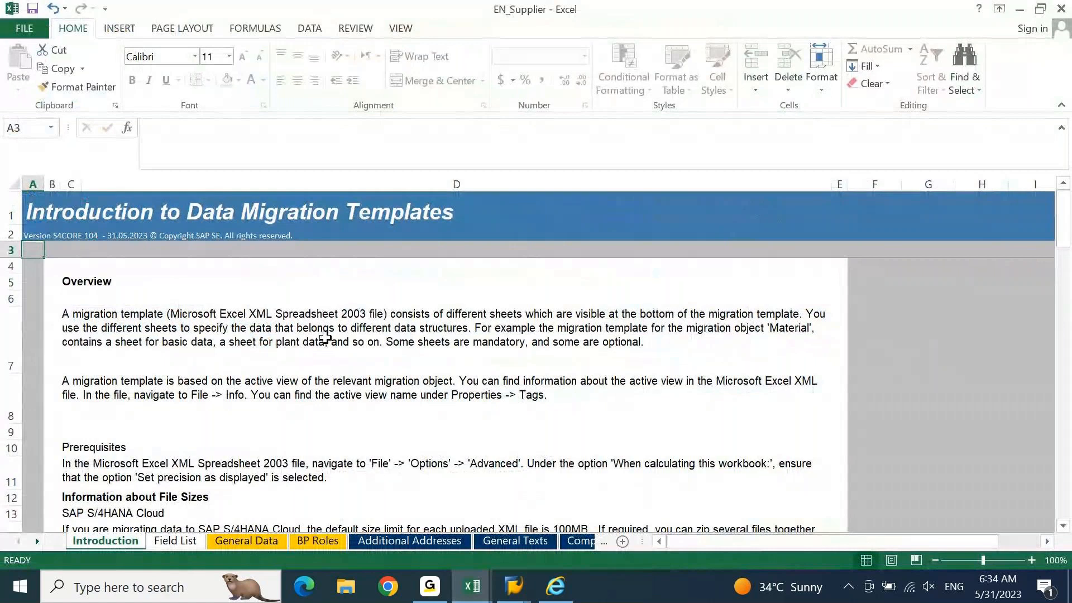
{"action": "left_click", "coordinate": [182, 541]}
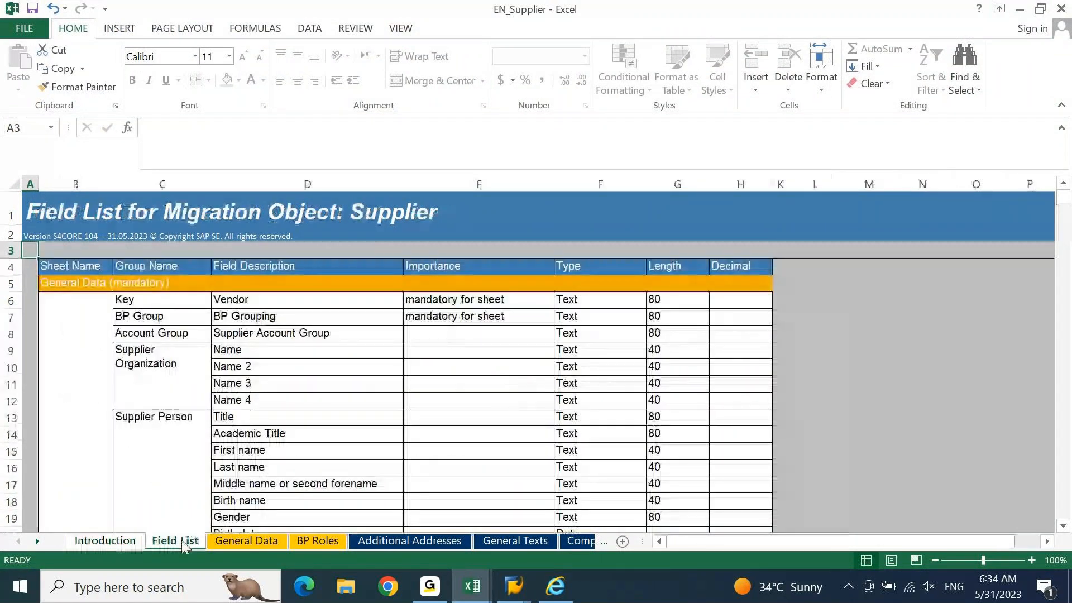
{"action": "left_click", "coordinate": [235, 536]}
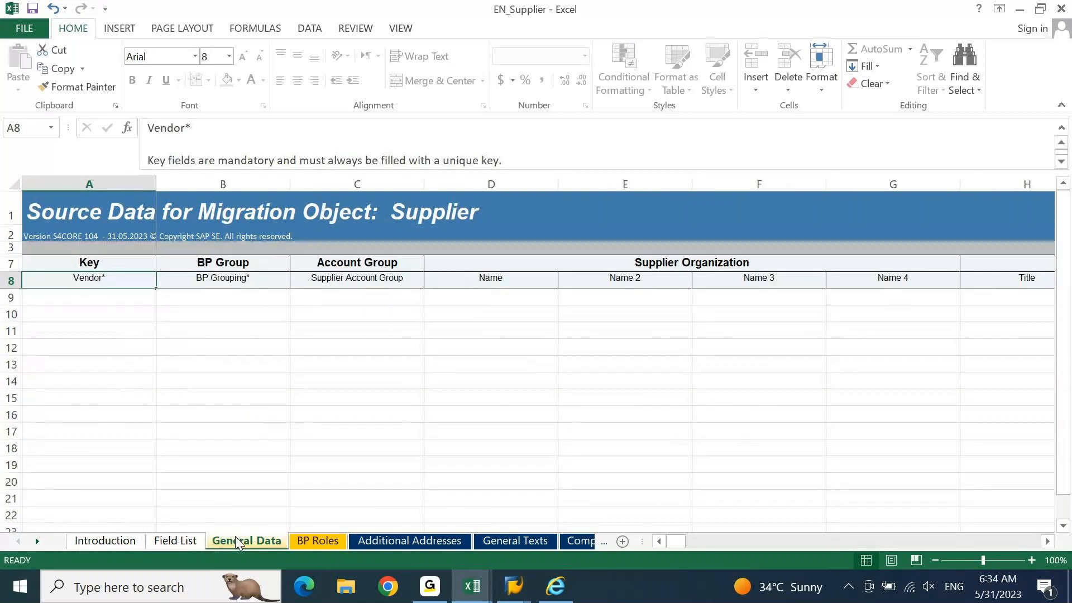
{"action": "left_click", "coordinate": [91, 347]}
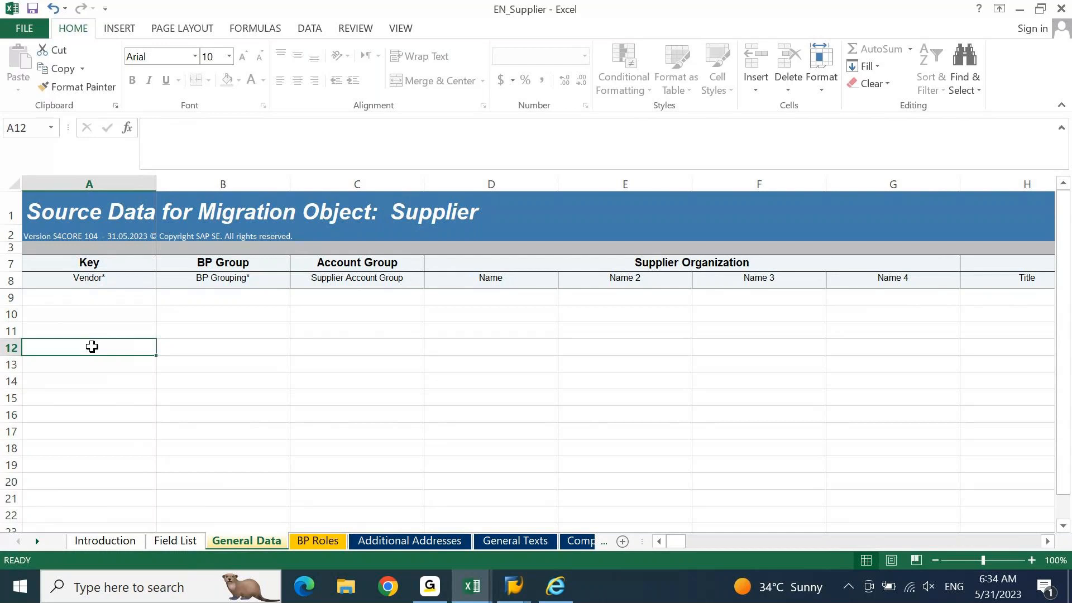
{"action": "left_click", "coordinate": [390, 297]}
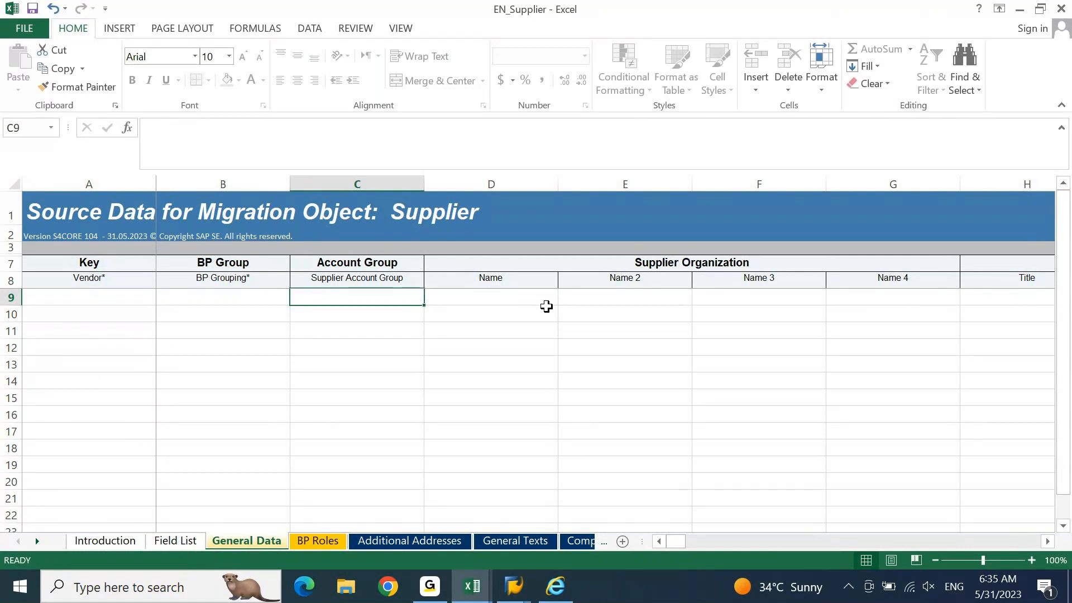
{"action": "key", "text": "Left"}
{"action": "key", "text": "Left"}
{"action": "key", "text": "Up"}
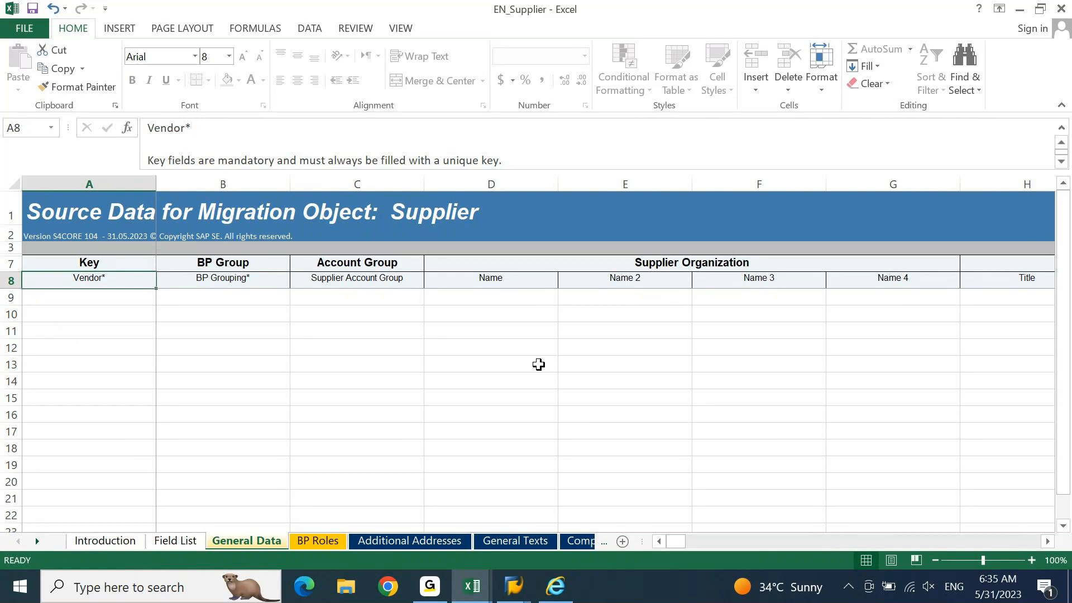
Step: Switch to SAP, open transaction BP and start creating a business partner of type Organization
{"action": "left_click", "coordinate": [514, 586]}
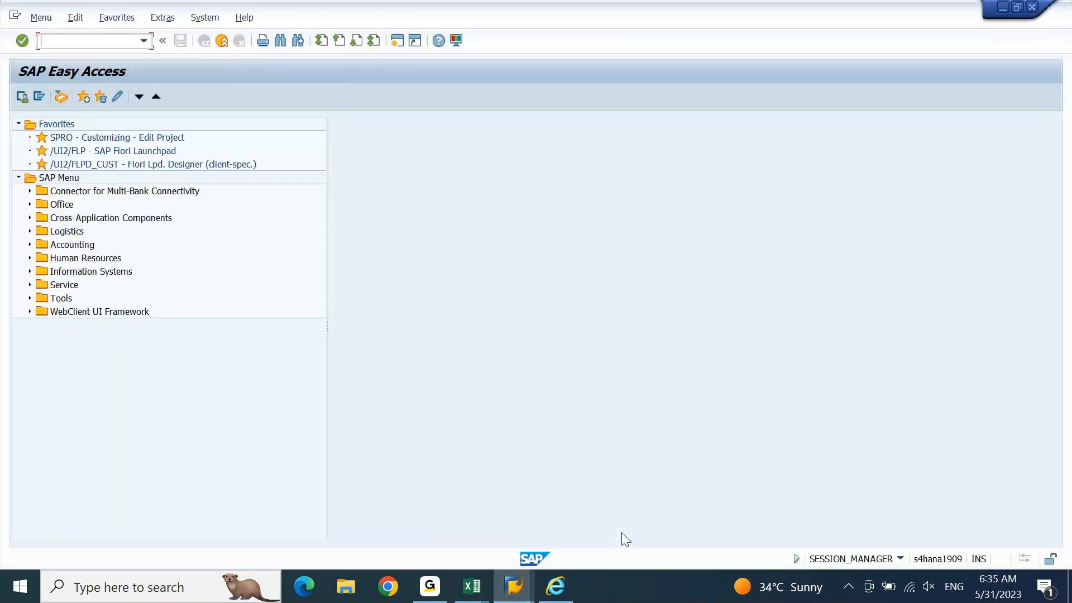
{"action": "type", "text": "bp"}
{"action": "key", "text": "Return"}
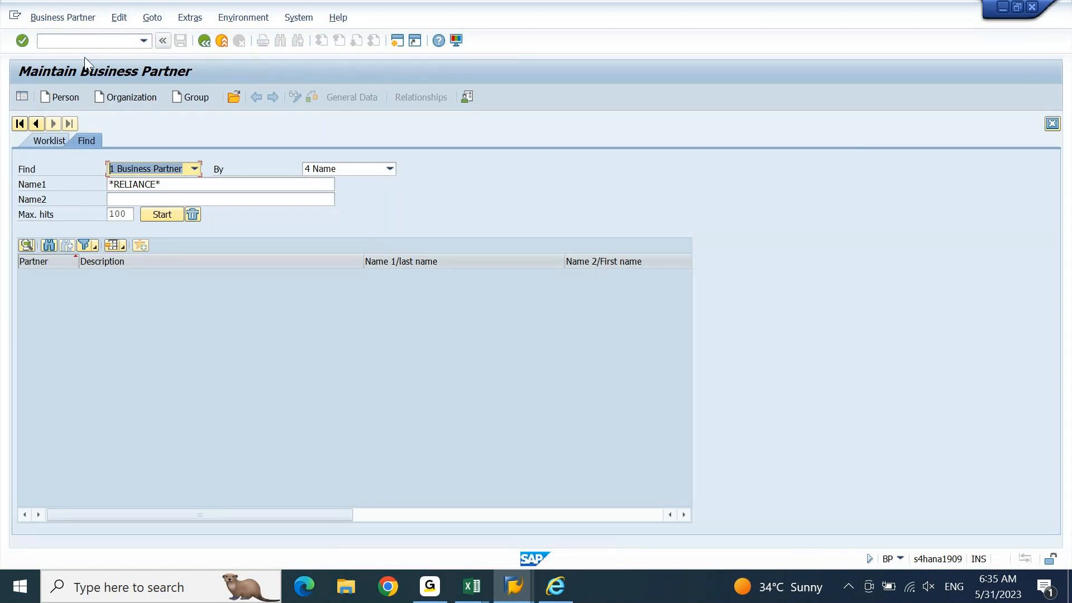
{"action": "left_click", "coordinate": [132, 102]}
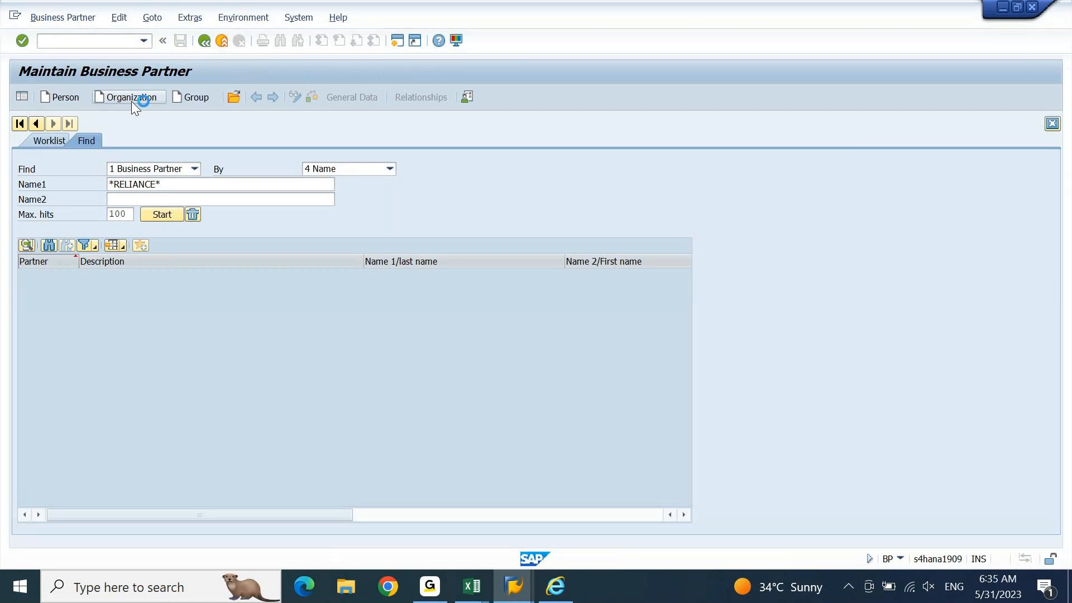
Step: Set the new organization's grouping to ZV01 DEGR: Local Vendors
{"action": "left_click", "coordinate": [481, 126]}
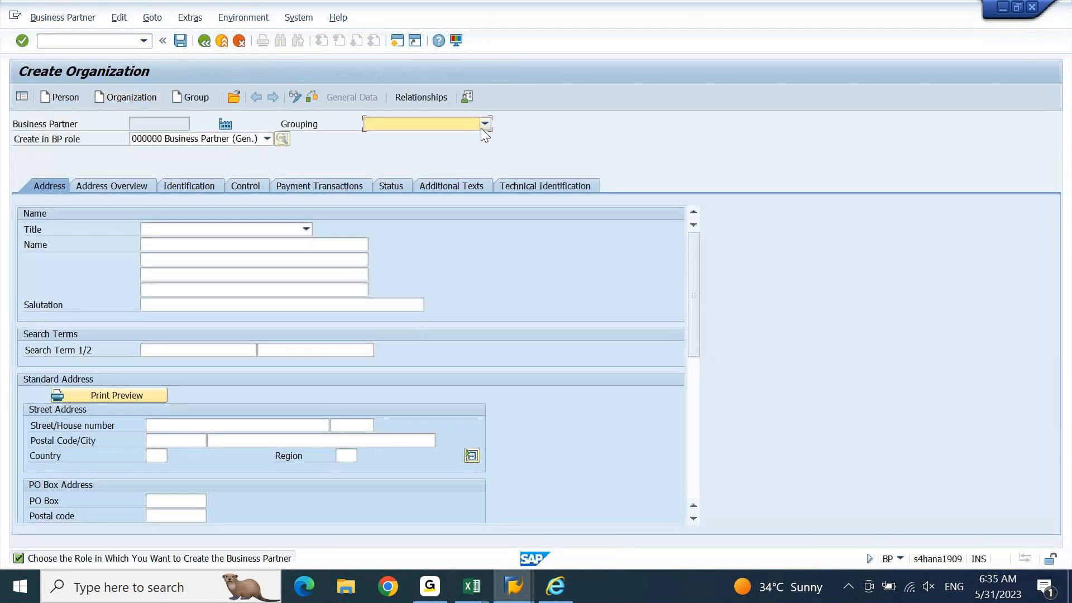
{"action": "left_click", "coordinate": [480, 128]}
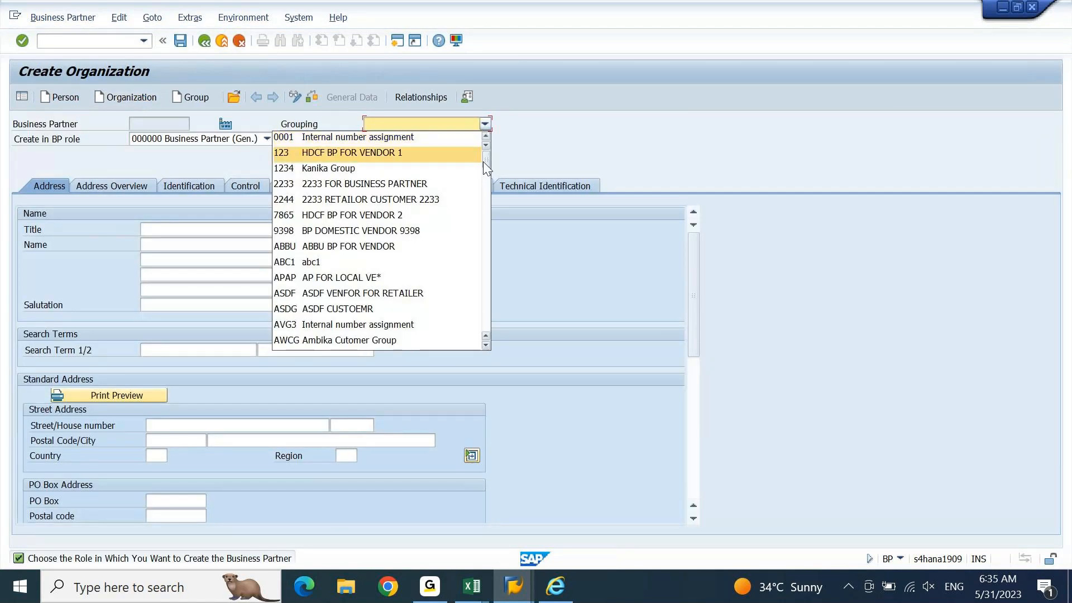
{"action": "left_click_drag", "start_coordinate": [489, 164], "coordinate": [490, 268]}
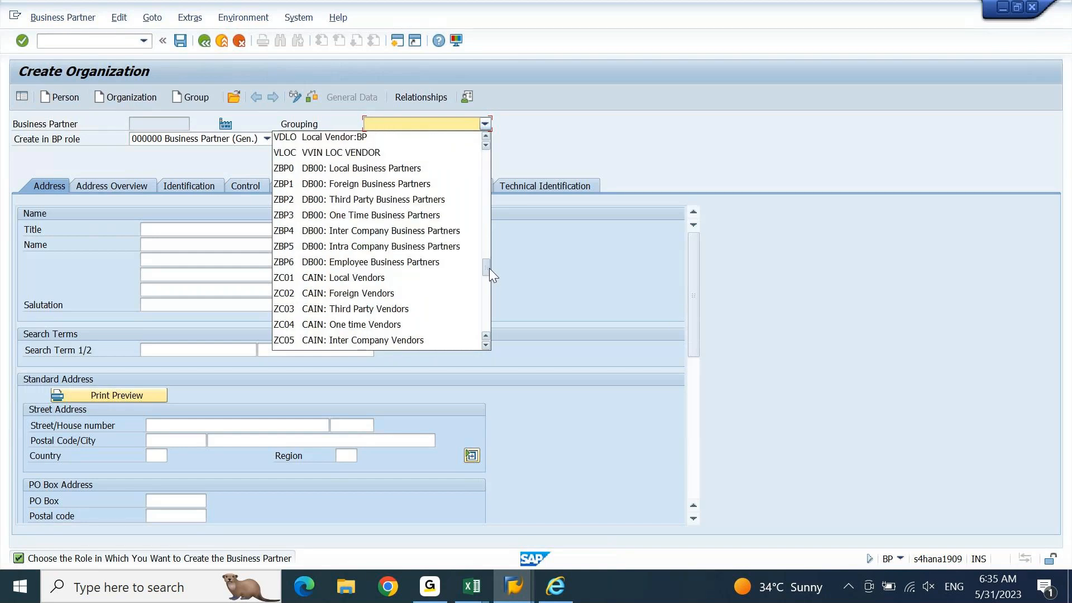
{"action": "left_click_drag", "start_coordinate": [489, 268], "coordinate": [484, 311]}
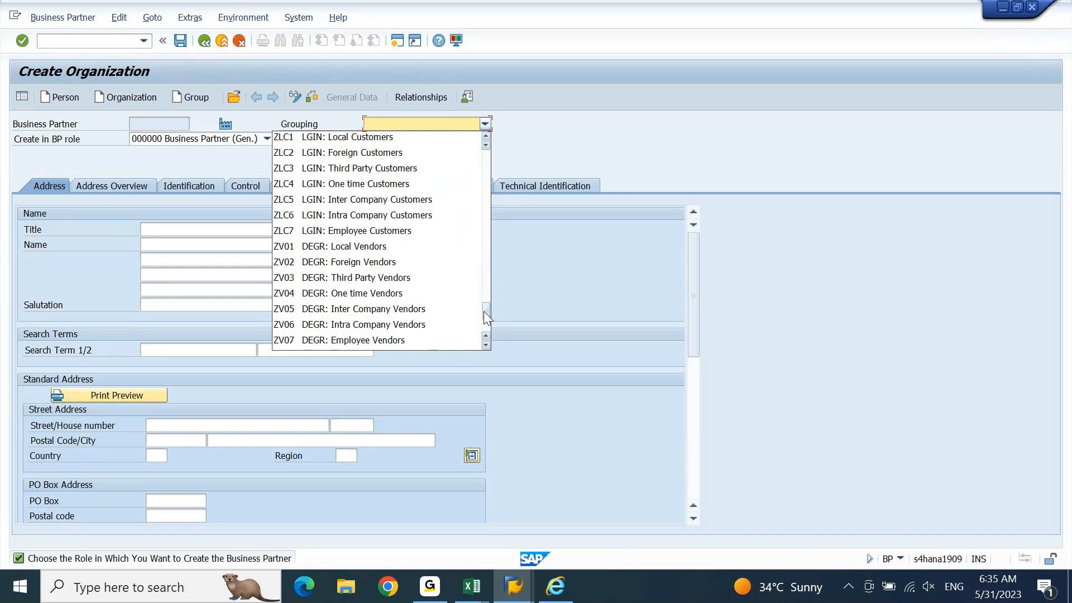
{"action": "left_click", "coordinate": [372, 250]}
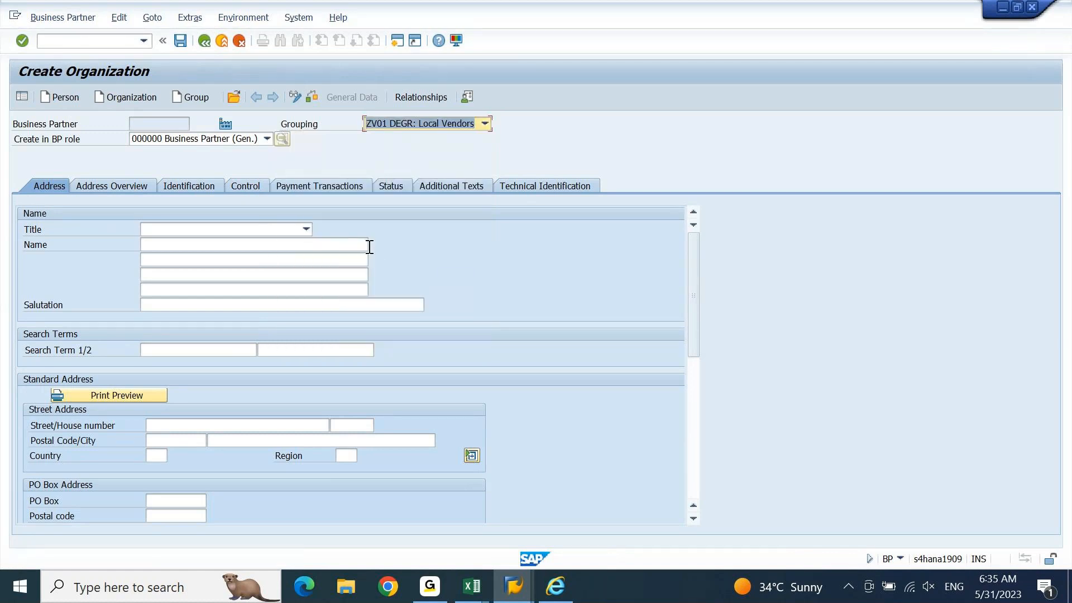
Step: Set the organization's title to 0003 Company and enter "Toshiba" as both its name and first search term
{"action": "left_click", "coordinate": [286, 229]}
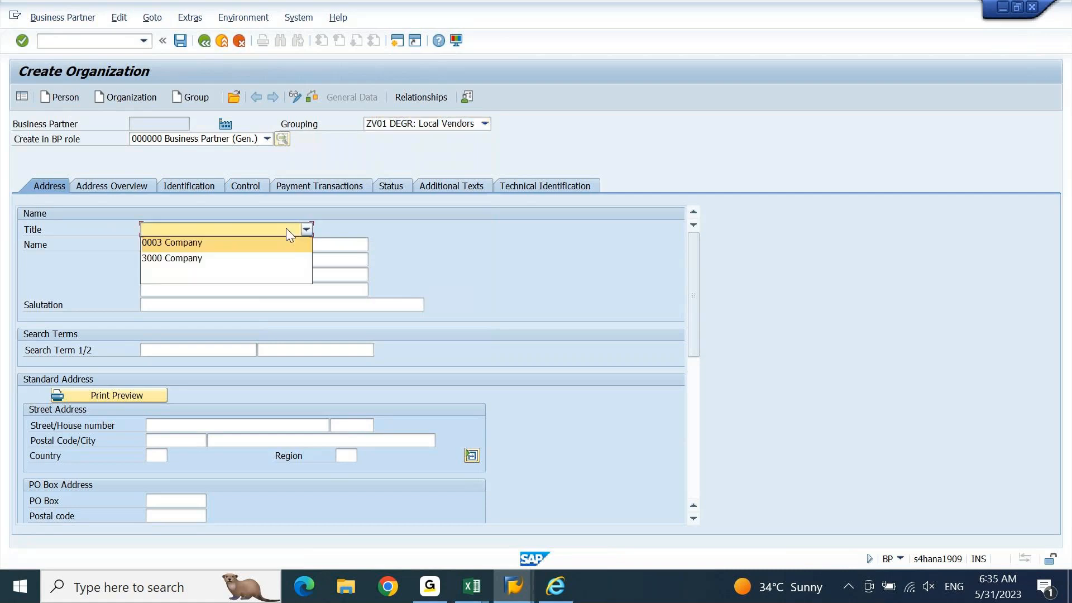
{"action": "left_click", "coordinate": [238, 242]}
{"action": "left_click", "coordinate": [239, 244]}
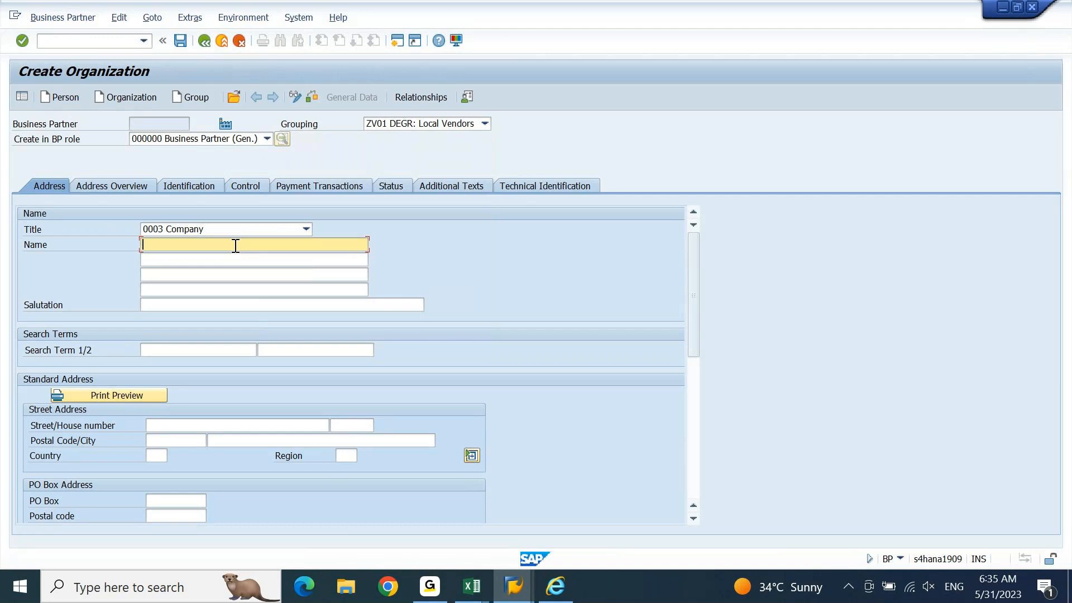
{"action": "type", "text": "Toshiba"}
{"action": "key", "text": "Tab"}
{"action": "key", "text": "Tab"}
{"action": "key", "text": "Tab"}
{"action": "key", "text": "Tab"}
{"action": "key", "text": "Tab"}
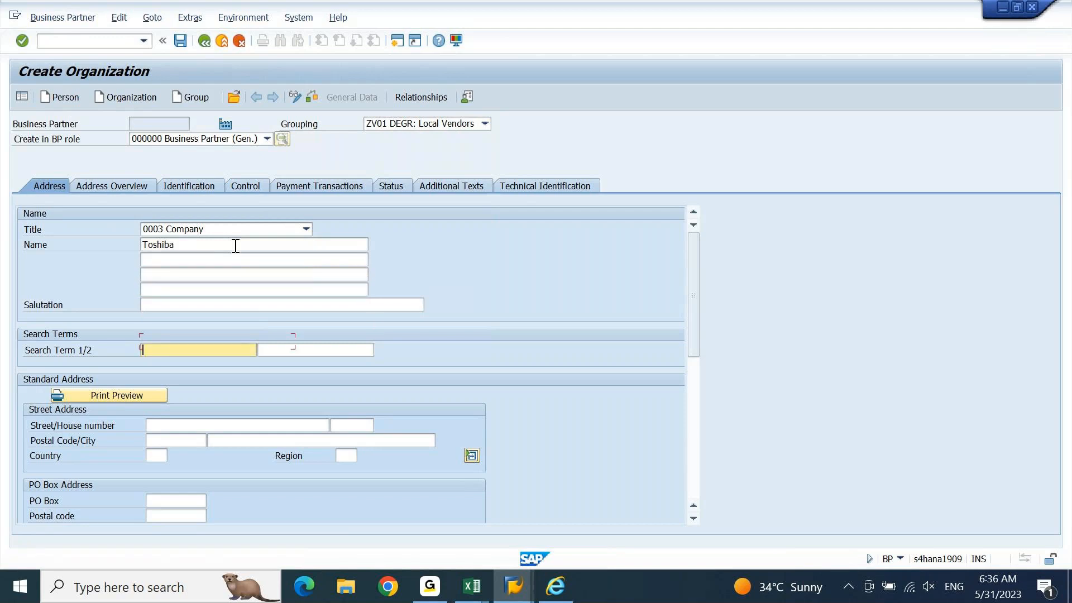
{"action": "type", "text": "Toshiba"}
{"action": "key", "text": "Tab"}
{"action": "key", "text": "Tab"}
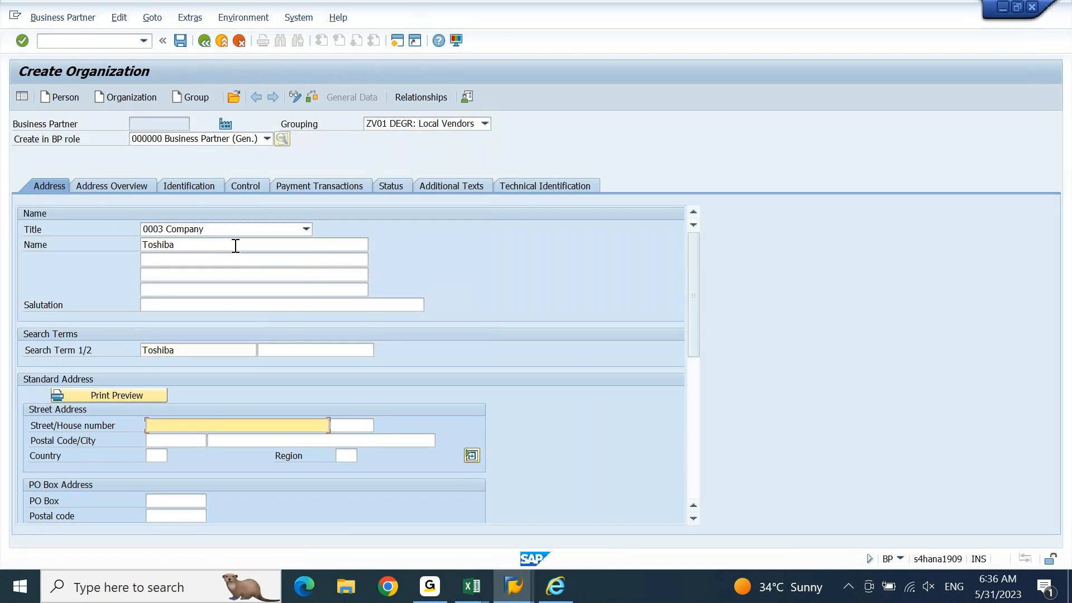
Step: Fill in the organization's street, house number, postal code and city, with country IN and region TG
{"action": "type", "text": "Toshoiba street"}
{"action": "key", "text": "Tab"}
{"action": "type", "text": "3"}
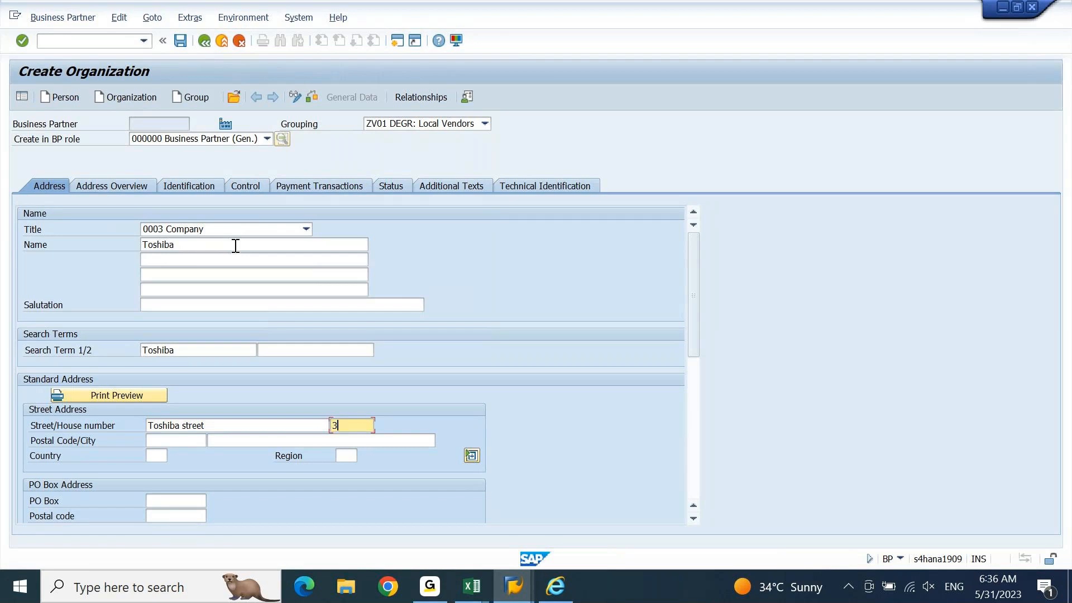
{"action": "type", "text": "0"}
{"action": "key", "text": "Tab"}
{"action": "key", "text": "Down"}
{"action": "key", "text": "Tab"}
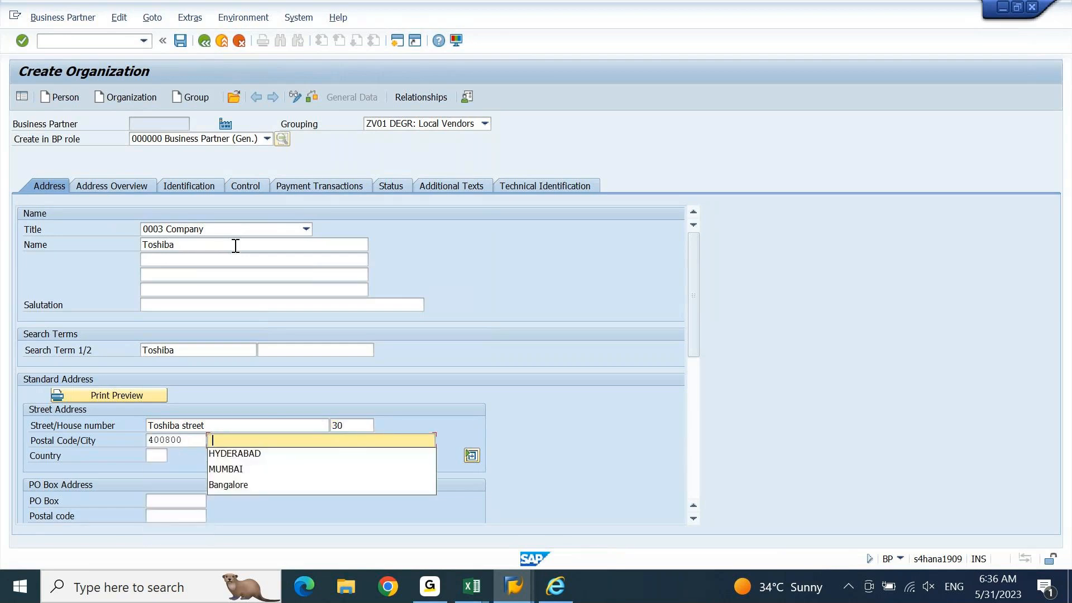
{"action": "key", "text": "Down"}
{"action": "key", "text": "Tab"}
{"action": "key", "text": "Down"}
{"action": "key", "text": "Tab"}
{"action": "type", "text": "TG"}
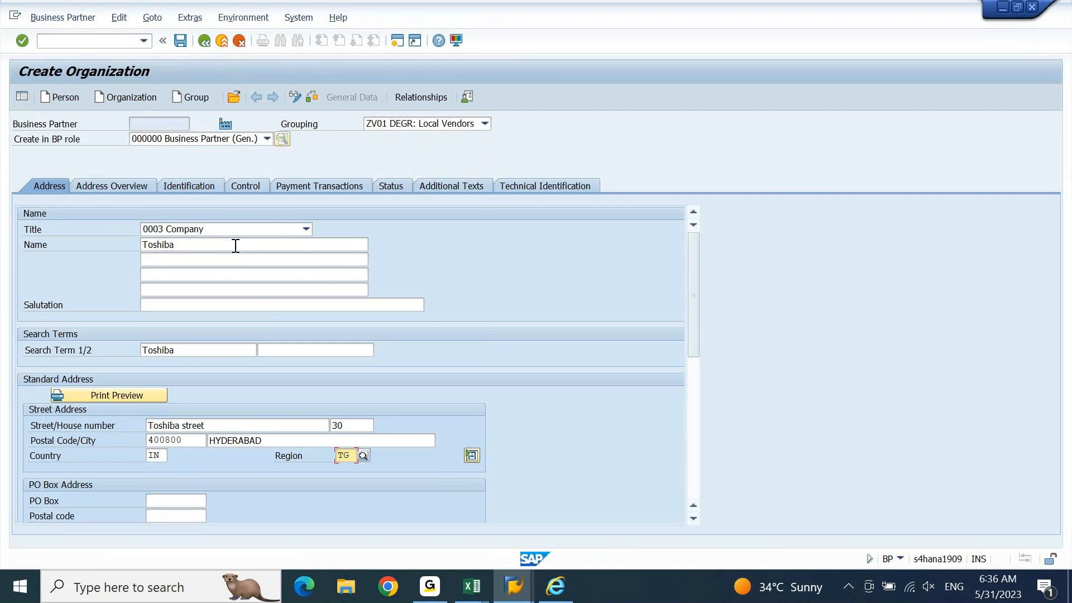
Step: Set the organization's communication language to EN English and validate the address data
{"action": "left_click", "coordinate": [693, 386]}
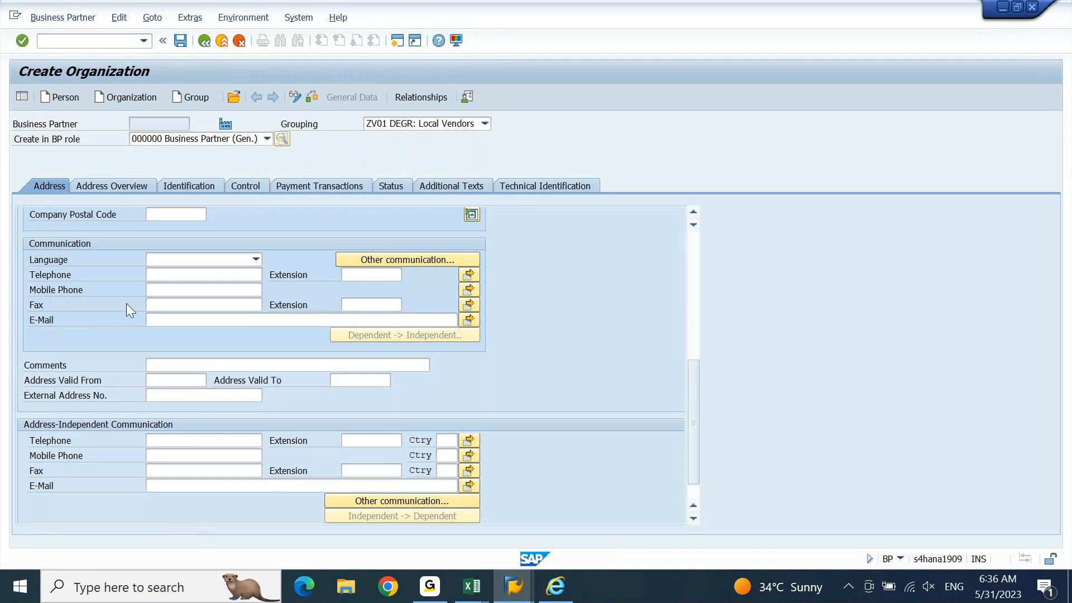
{"action": "left_click", "coordinate": [237, 262]}
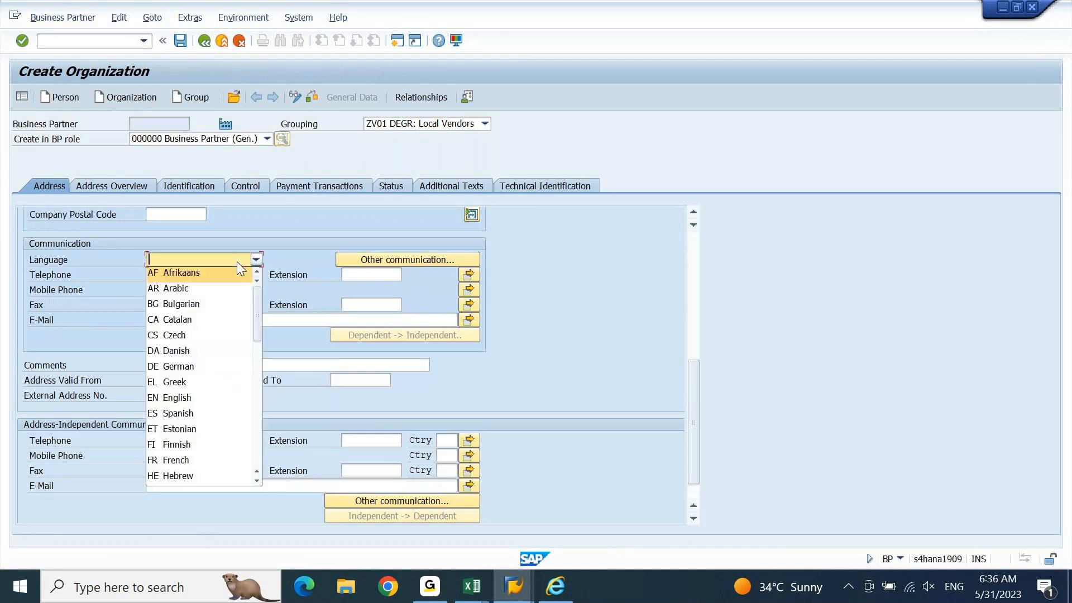
{"action": "left_click", "coordinate": [204, 398]}
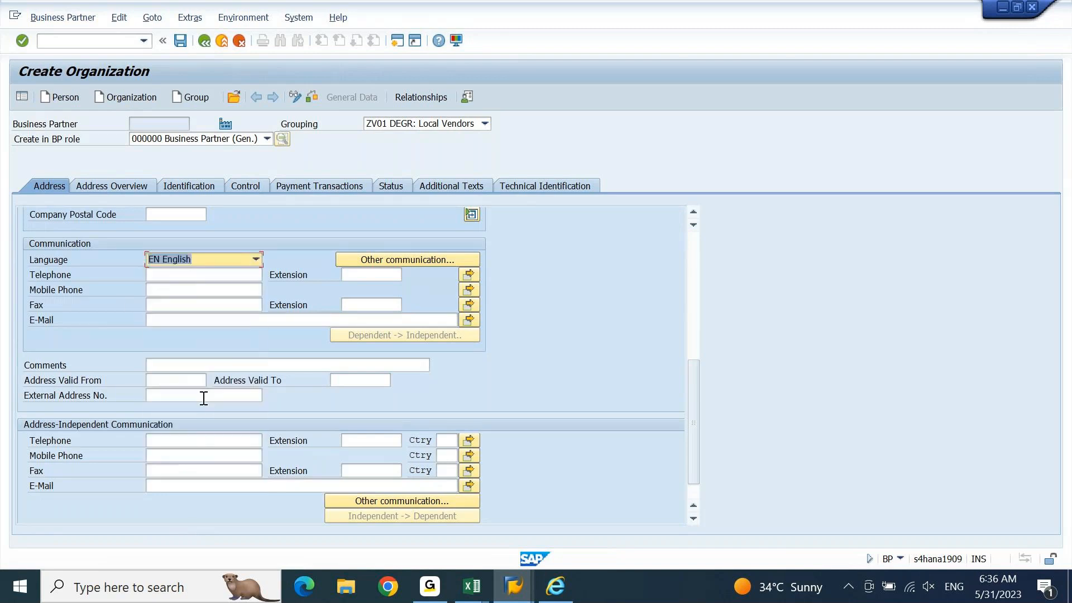
{"action": "key", "text": "Return"}
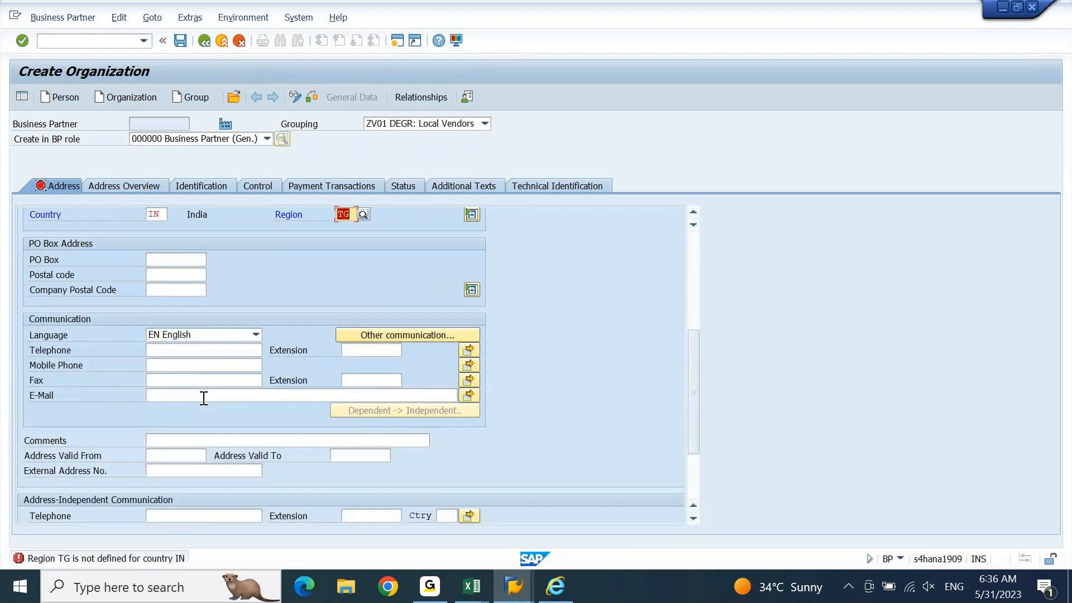
Step: Change the address region to 13 and save the new business partner
{"action": "key", "text": "BackSpace"}
{"action": "key", "text": "Return"}
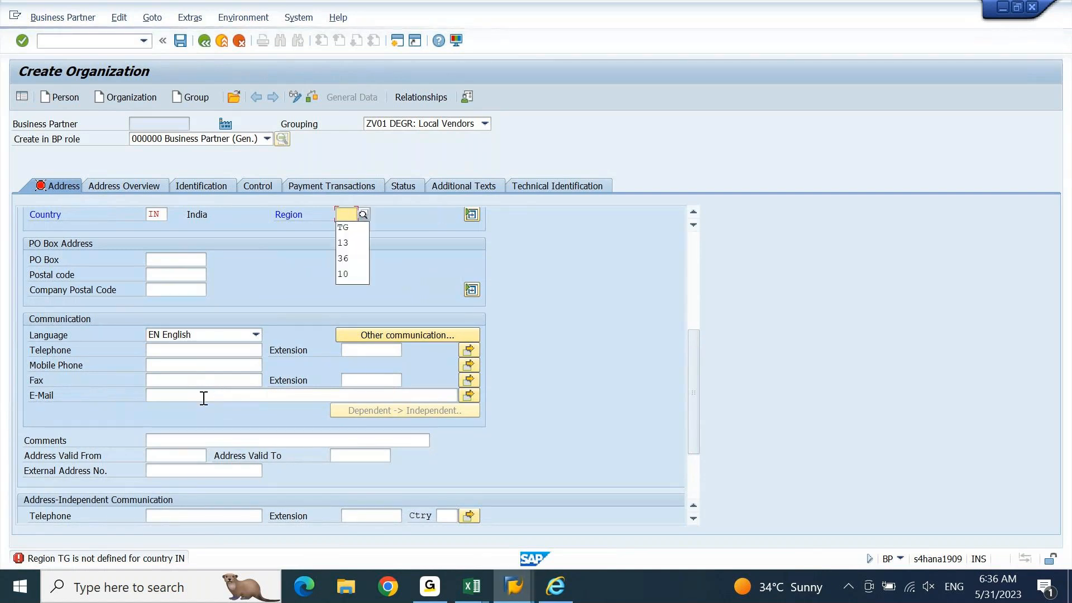
{"action": "type", "text": "13"}
{"action": "key", "text": "Return"}
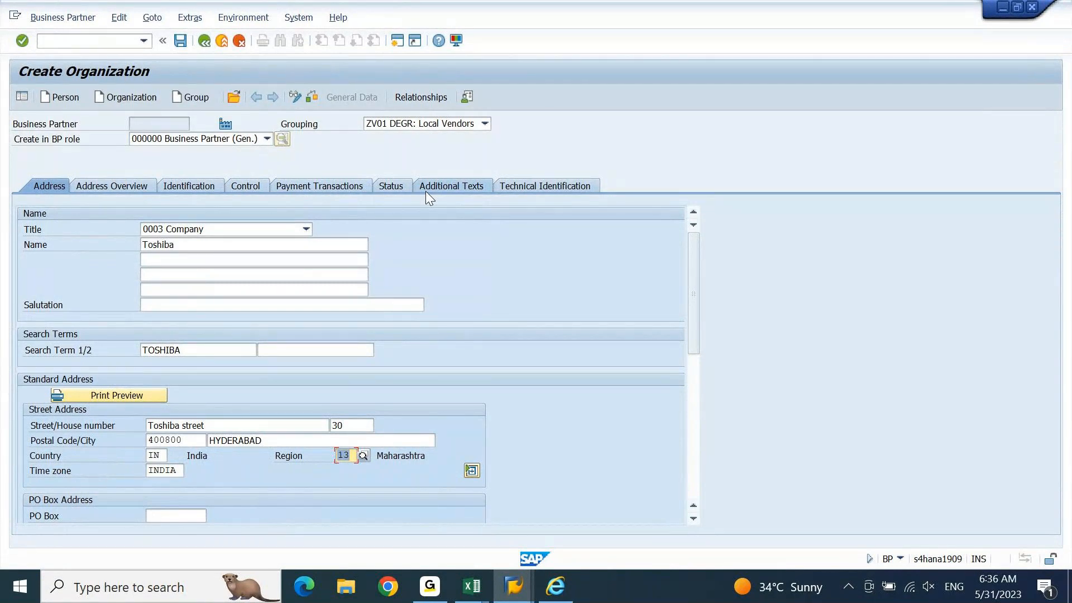
{"action": "left_click", "coordinate": [180, 40]}
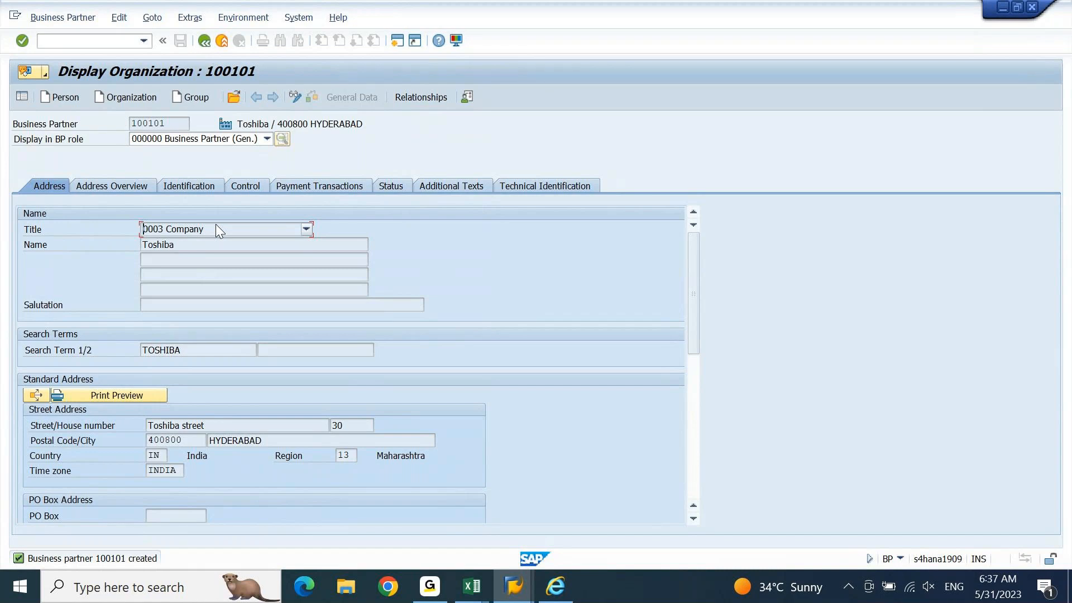
Step: Switch to the FICO 7.30 AM IST workbook in Excel and review the vendor types noted in cells F2389 and F2390
{"action": "left_click", "coordinate": [476, 585]}
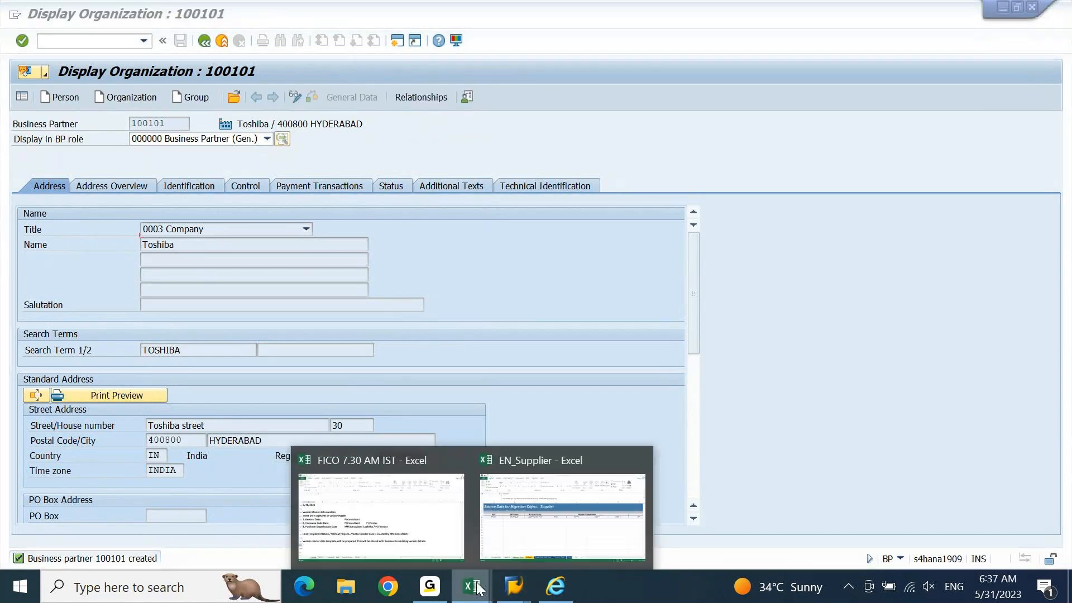
{"action": "left_click", "coordinate": [445, 541]}
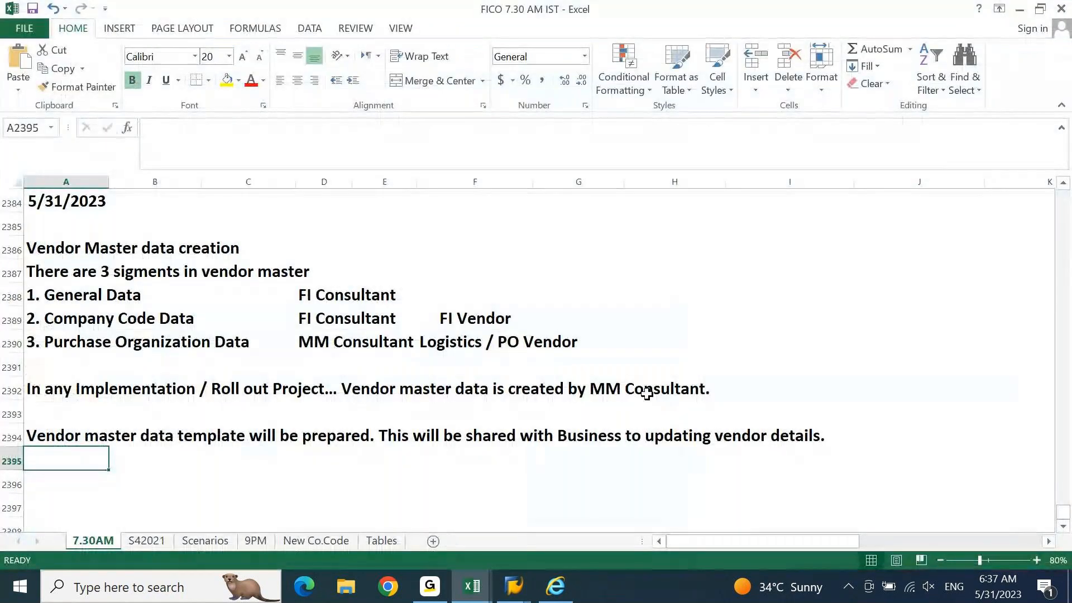
{"action": "left_click", "coordinate": [469, 319]}
{"action": "left_click", "coordinate": [466, 338]}
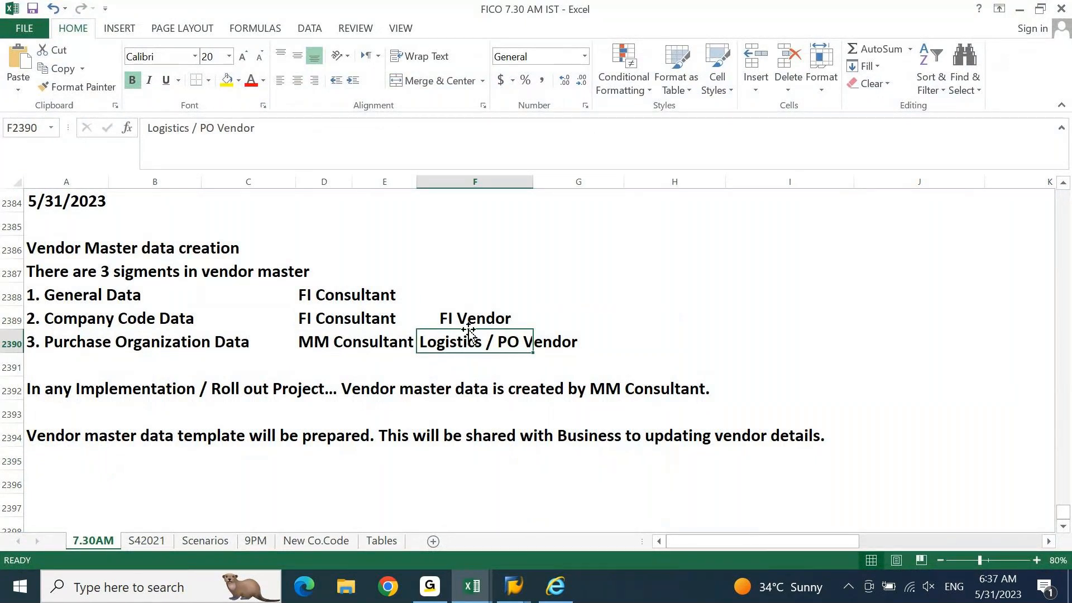
Step: Enter the note "BP Role for FI Vendor" in cell A2396
{"action": "left_click", "coordinate": [473, 321]}
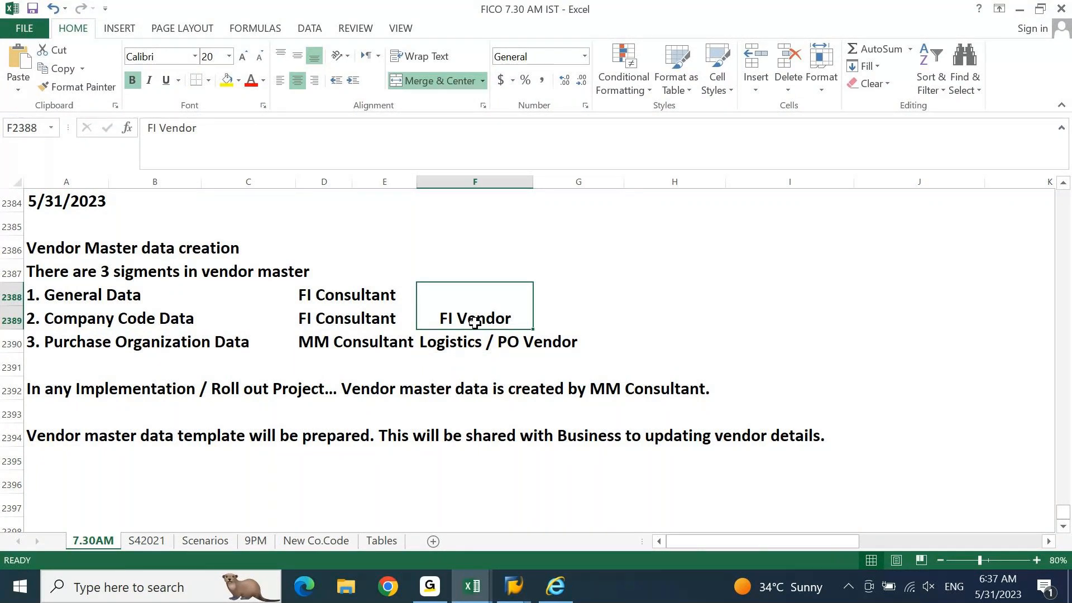
{"action": "left_click", "coordinate": [103, 480]}
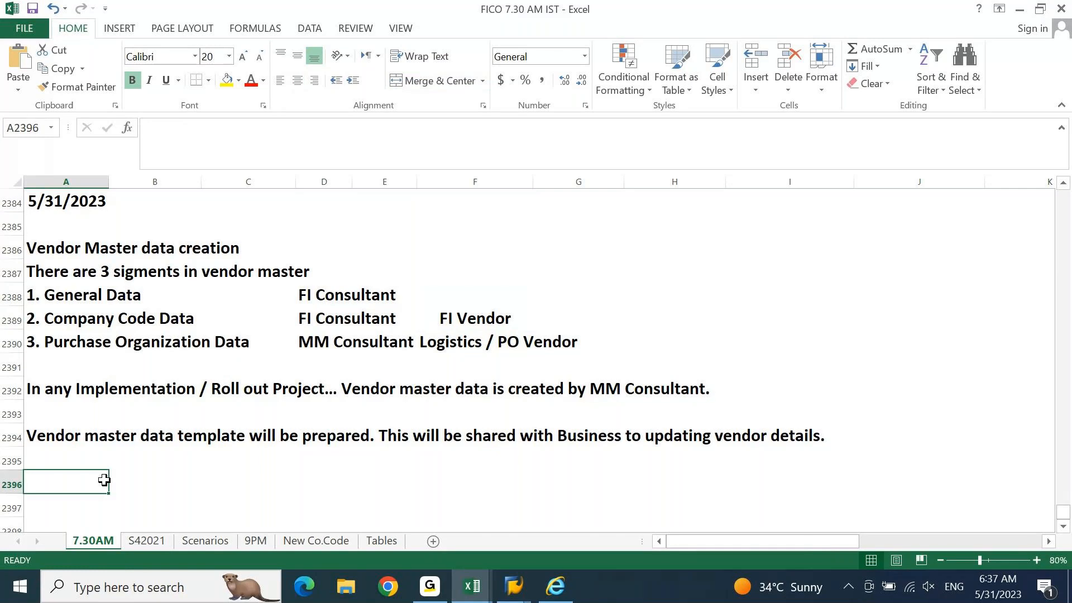
{"action": "type", "text": "BP Role"}
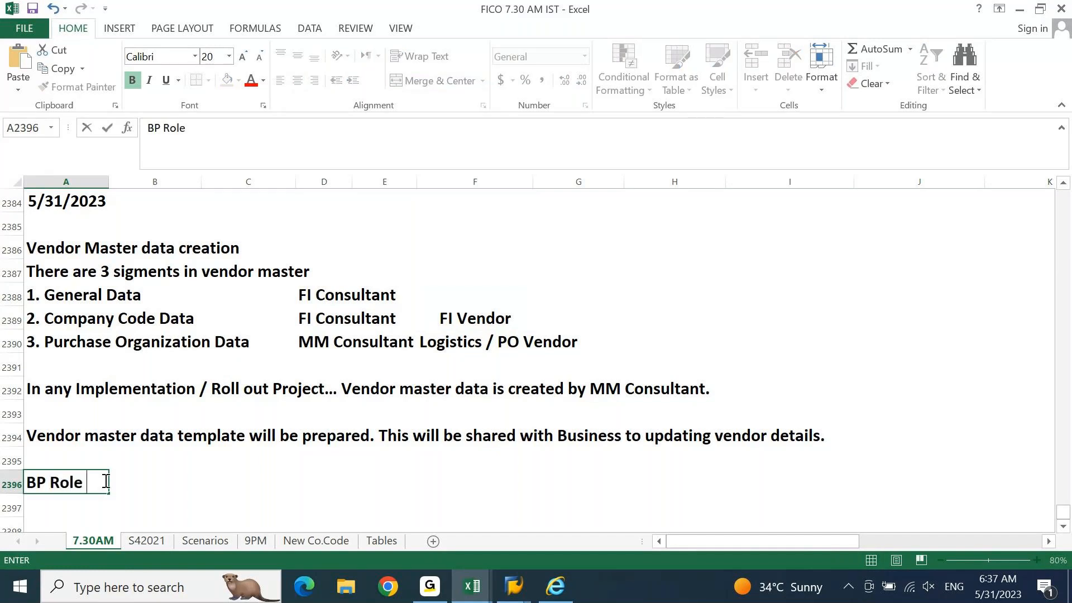
{"action": "type", "text": " for FI Vendor"}
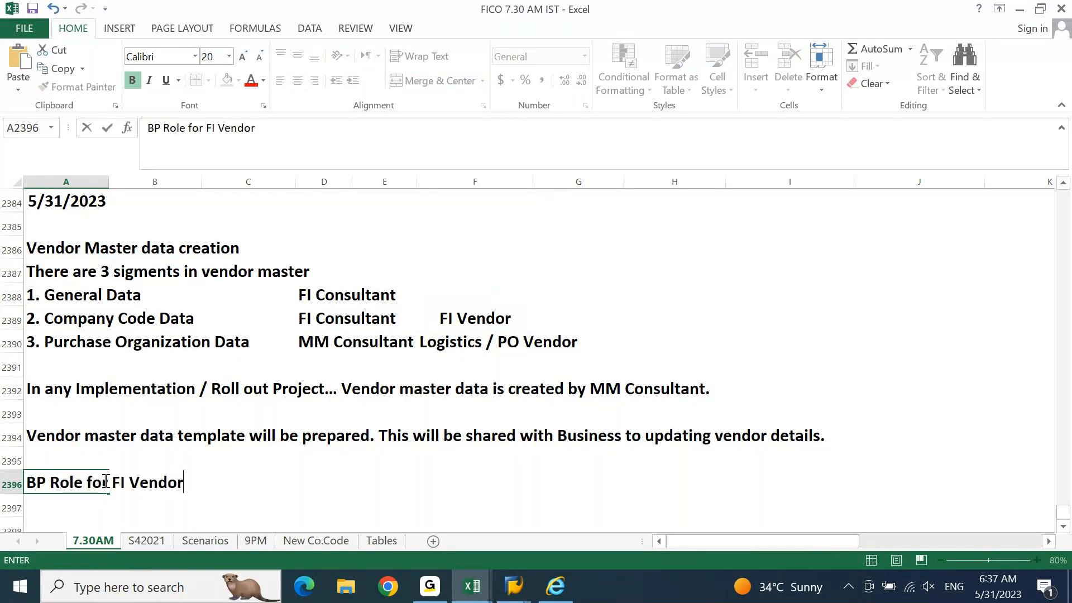
{"action": "key", "text": "Return"}
Step: Duplicate the BP role note into cell A2397 and reword it as "BP Role for Logistics/PO/MM Vendor"
{"action": "key", "text": "ctrl+d"}
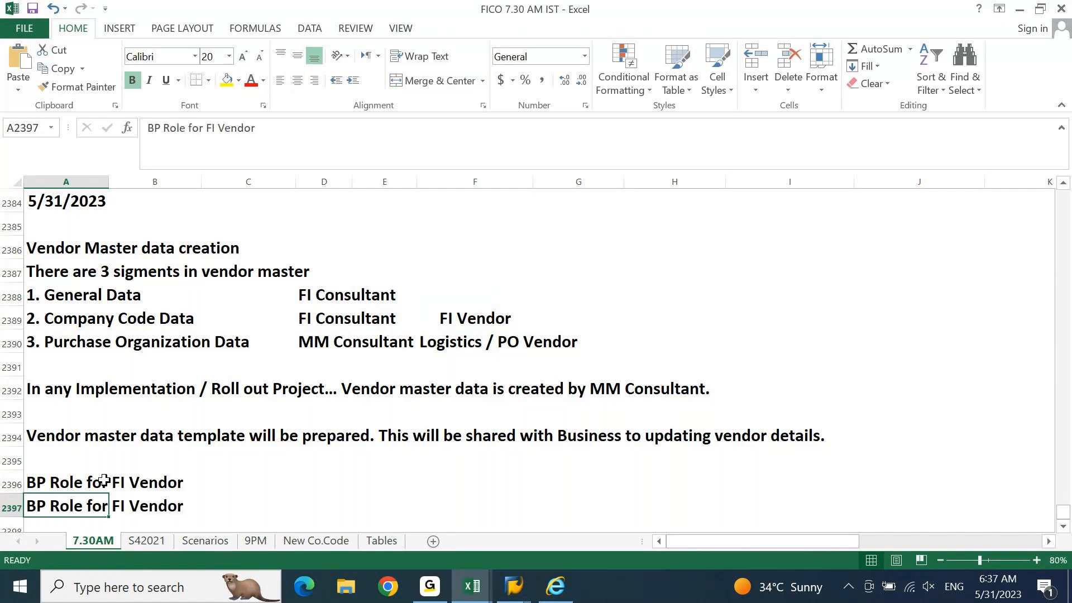
{"action": "key", "text": "F2"}
{"action": "key", "text": "ctrl+Left"}
{"action": "key", "text": "ctrl+Left"}
{"action": "key", "text": "shift+Right"}
{"action": "key", "text": "shift+Right"}
{"action": "type", "text": "Logistic"}
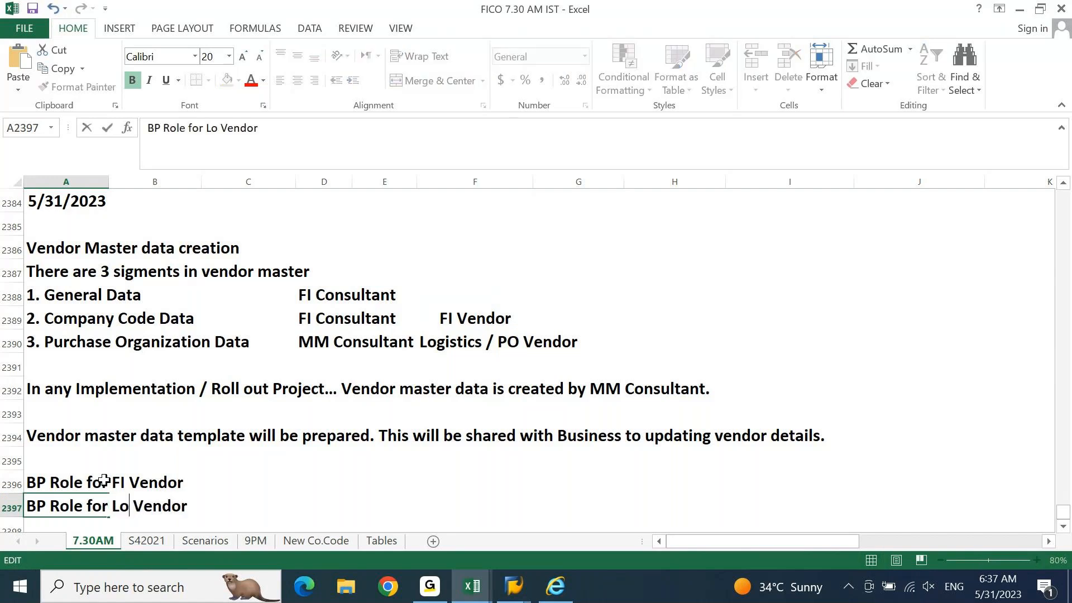
{"action": "type", "text": "s"}
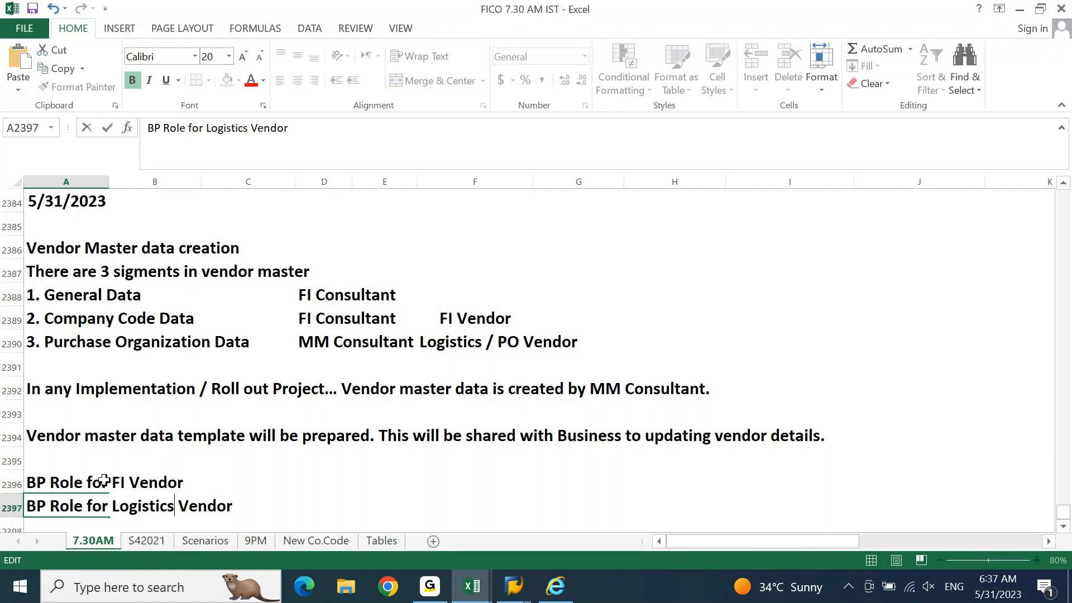
{"action": "type", "text": "/PO/<<"}
{"action": "key", "text": "BackSpace"}
{"action": "key", "text": "BackSpace"}
{"action": "type", "text": "<"}
{"action": "key", "text": "BackSpace"}
{"action": "type", "text": "MM"}
{"action": "key", "text": "Return"}
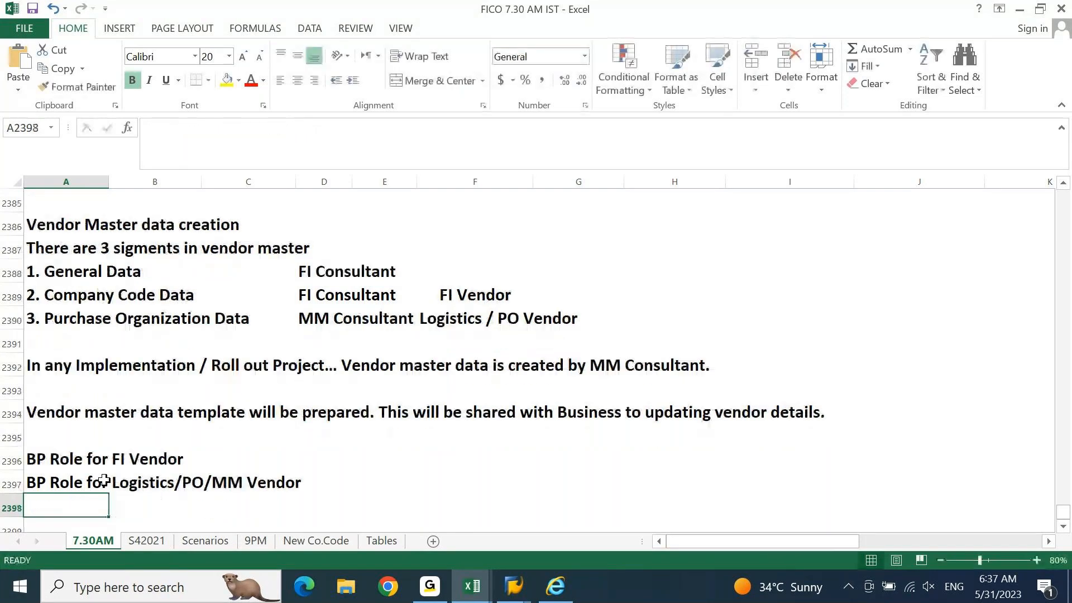
Step: Switch to the Display Organization window in SAP and put the Toshiba business partner into change mode
{"action": "key", "text": "Up"}
{"action": "key", "text": "Up"}
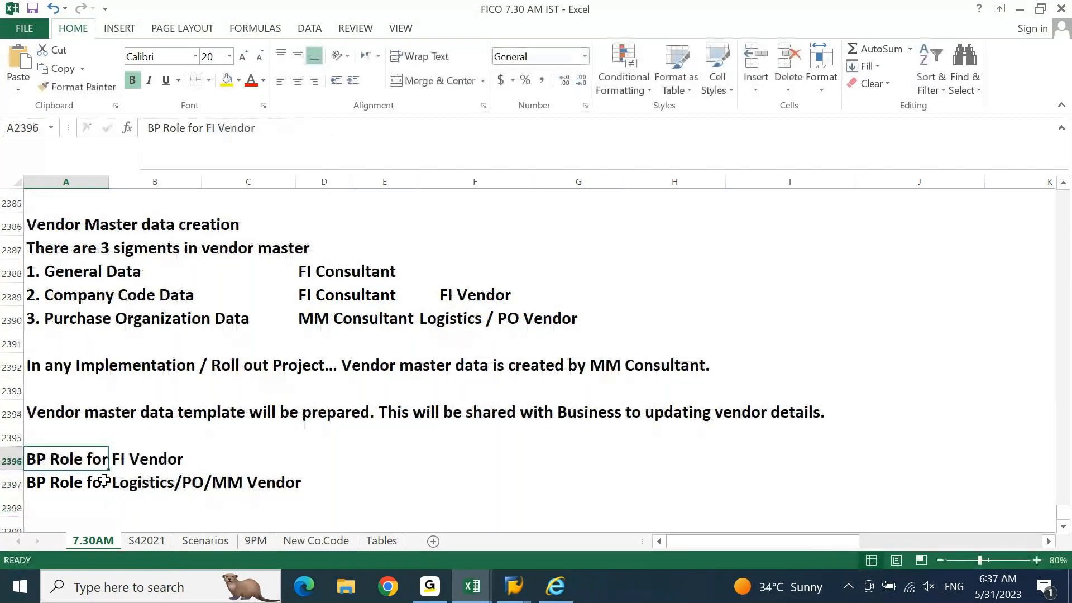
{"action": "key", "text": "Right"}
{"action": "key", "text": "Right"}
{"action": "key", "text": "Right"}
{"action": "key", "text": "Right"}
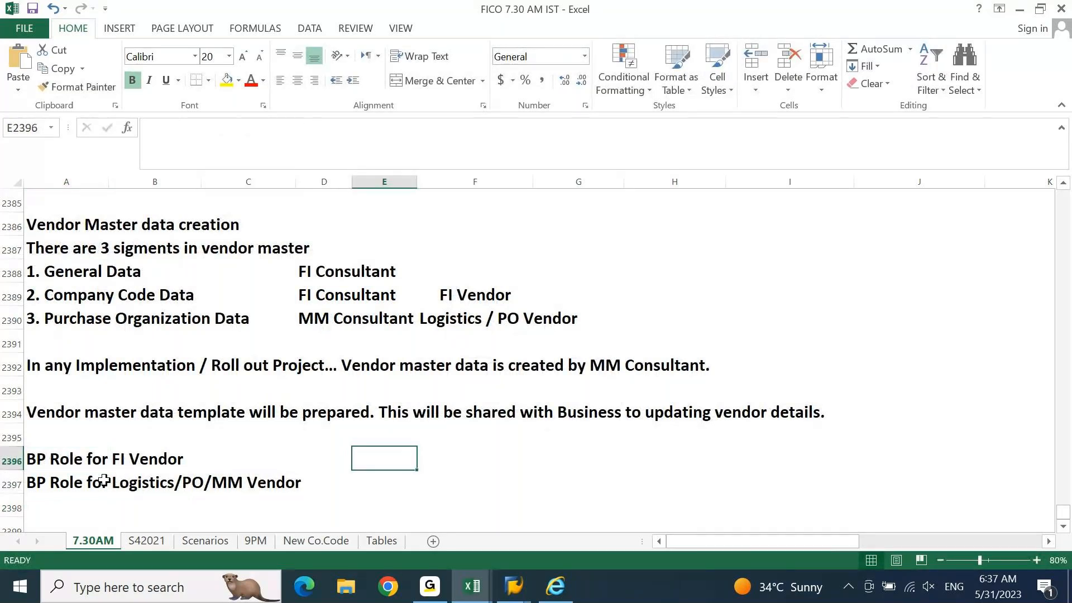
{"action": "mouse_move", "coordinate": [514, 586]}
{"action": "left_click", "coordinate": [612, 521]}
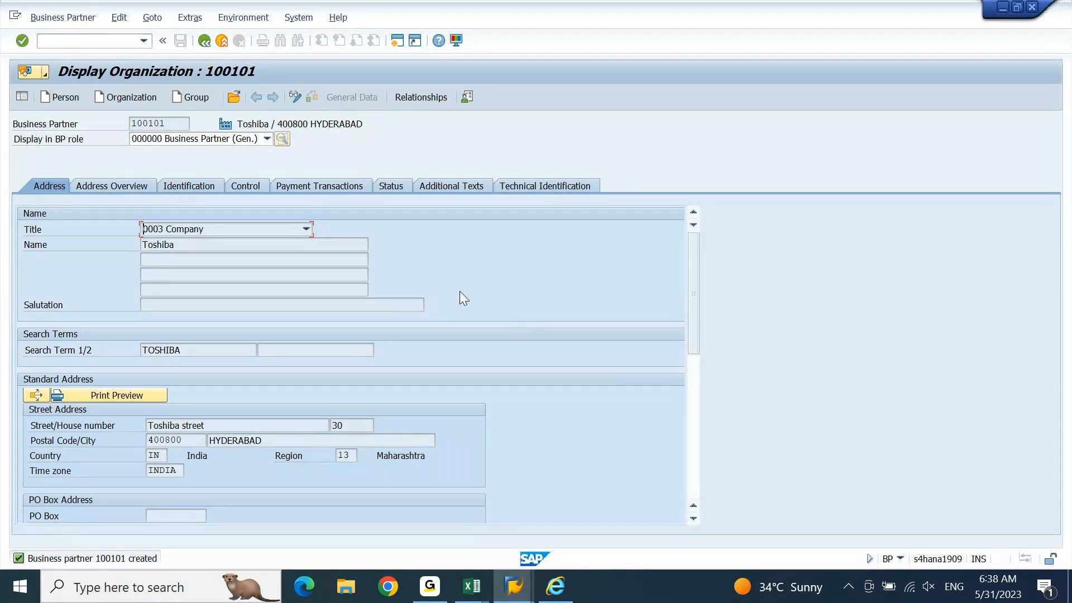
{"action": "left_click", "coordinate": [295, 97]}
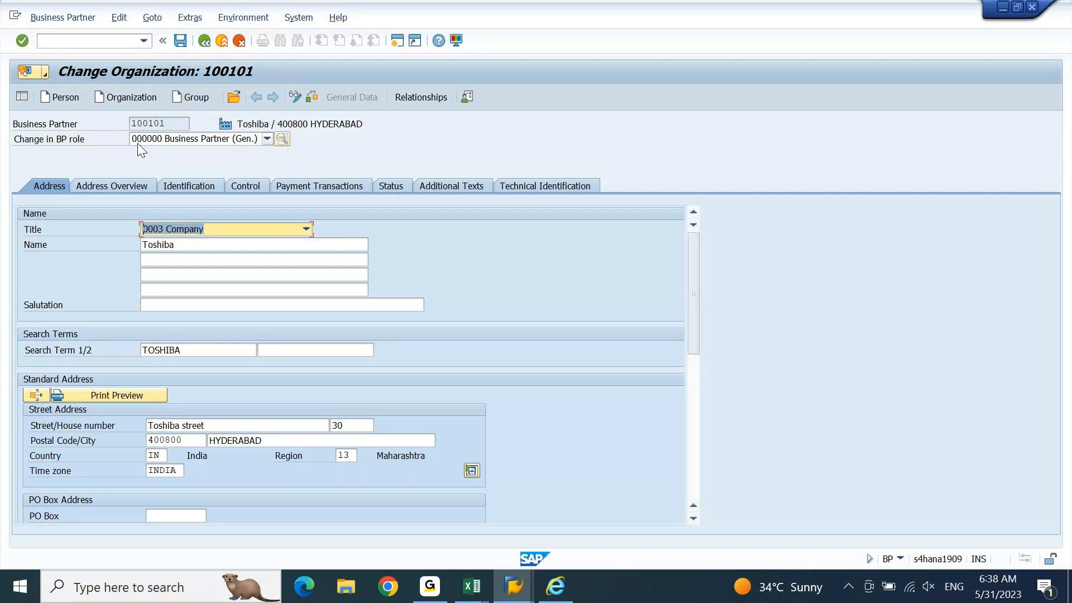
Step: Switch back to the FICO 7.30 AM IST workbook in Excel and move the two BP role notes down one row to A2397:A2398
{"action": "left_click", "coordinate": [472, 586]}
{"action": "left_click", "coordinate": [448, 533]}
{"action": "key", "text": "Left"}
{"action": "key", "text": "Left"}
{"action": "key", "text": "Left"}
{"action": "key", "text": "Left"}
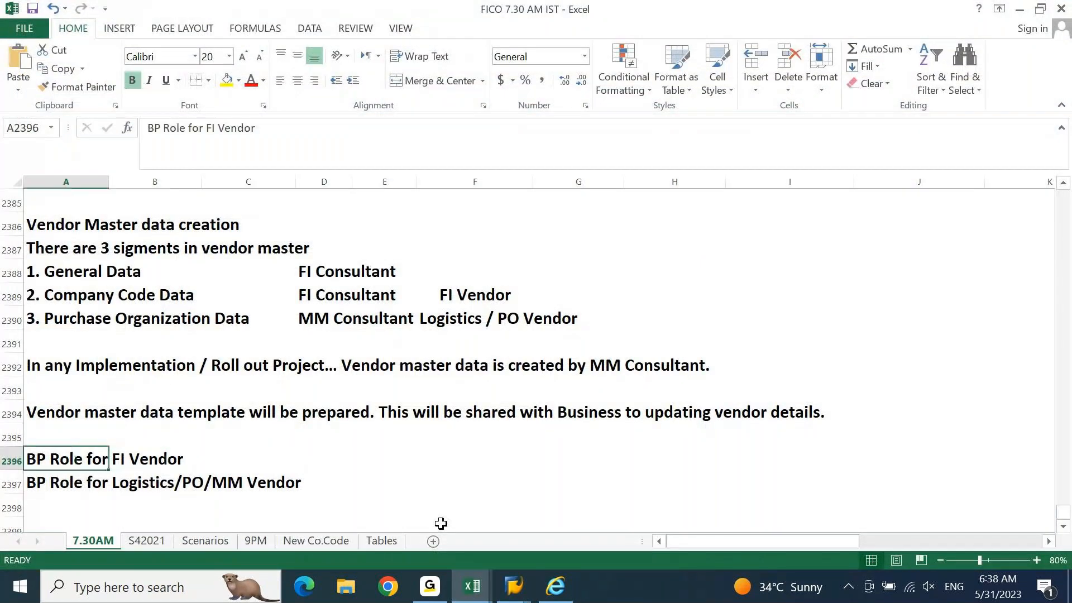
{"action": "key", "text": "Down"}
{"action": "key", "text": "ctrl+c"}
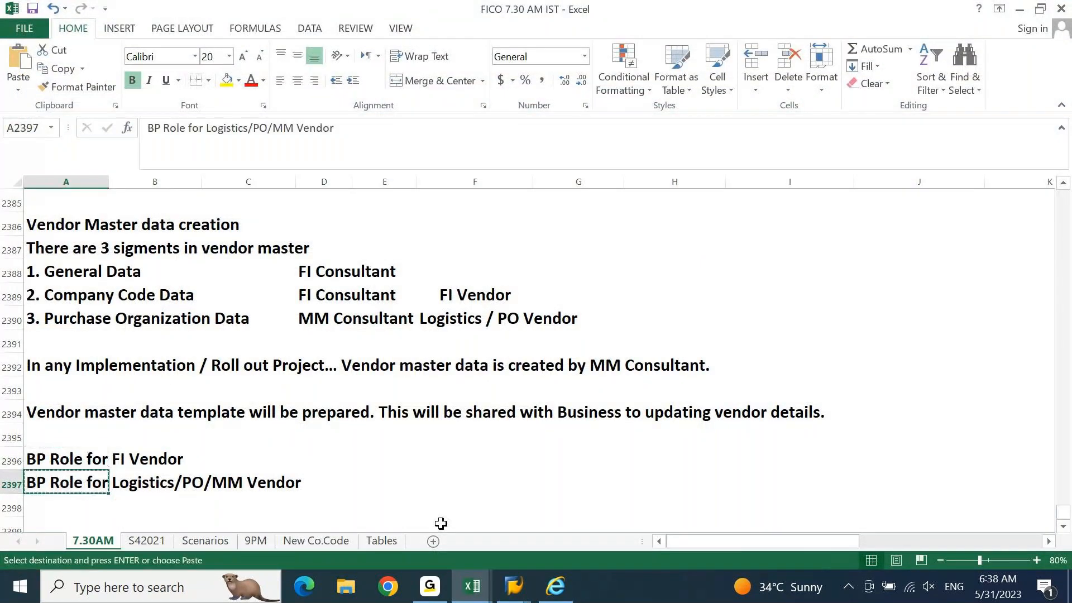
{"action": "key", "text": "Up"}
{"action": "key", "text": "shift+Down"}
{"action": "key", "text": "ctrl+c"}
{"action": "key", "text": "Down"}
{"action": "key", "text": "ctrl+v"}
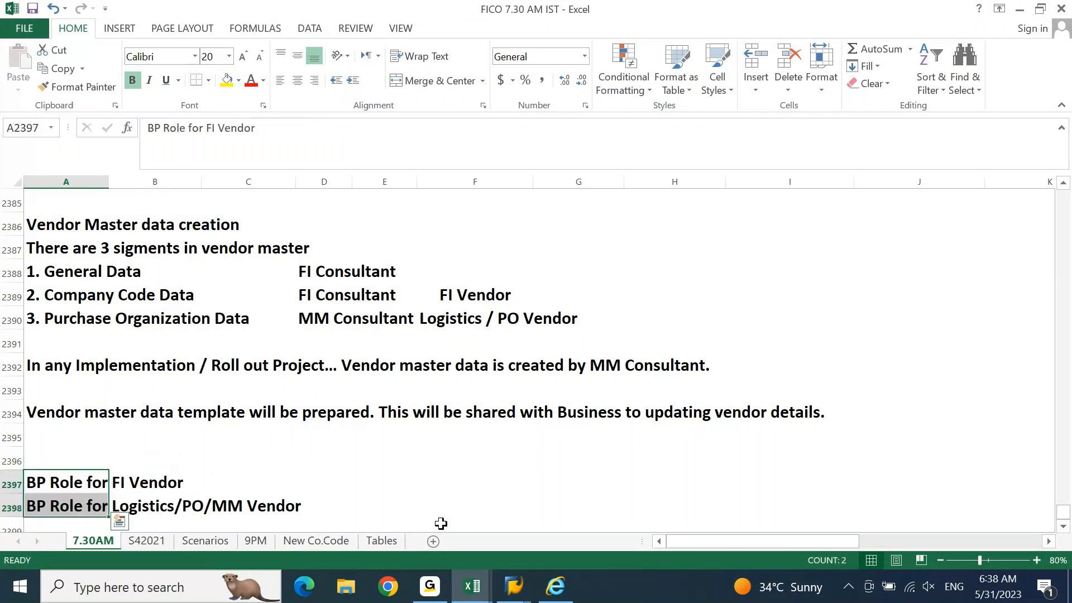
Step: Enter the note "BP Role for General" in the freed cell A2396
{"action": "key", "text": "Up"}
{"action": "type", "text": "BP"}
{"action": "type", "text": " Rle do"}
{"action": "key", "text": "BackSpace"}
{"action": "key", "text": "BackSpace"}
{"action": "key", "text": "BackSpace"}
{"action": "key", "text": "BackSpace"}
{"action": "key", "text": "BackSpace"}
{"action": "type", "text": "ole for General"}
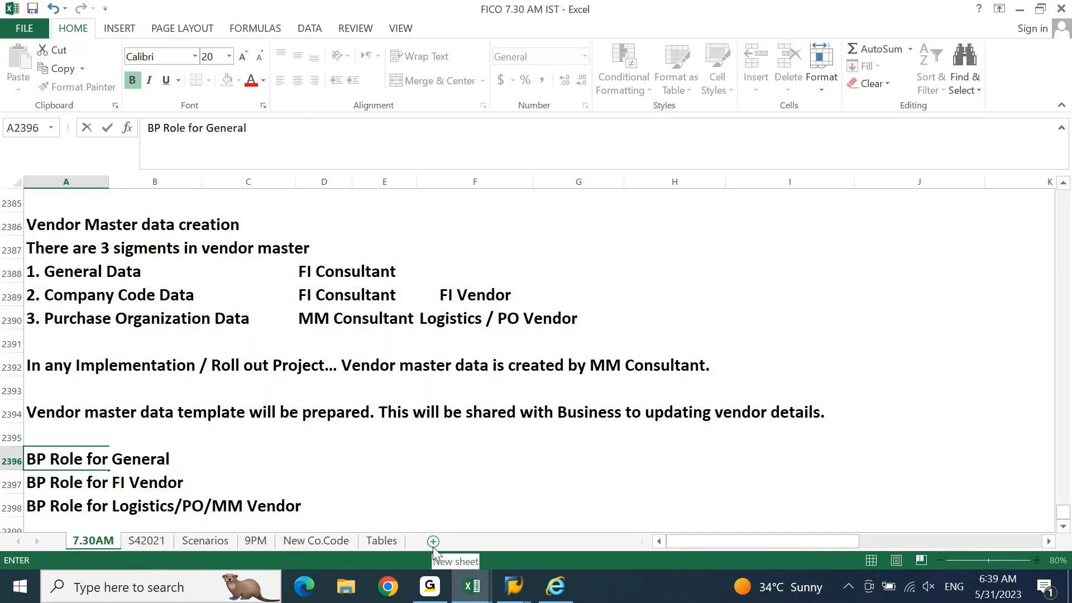
{"action": "key", "text": "Tab"}
Step: Try to enter the general role code 000000 as a plain number in cell E2396
{"action": "key", "text": "Tab"}
{"action": "key", "text": "Tab"}
{"action": "key", "text": "Tab"}
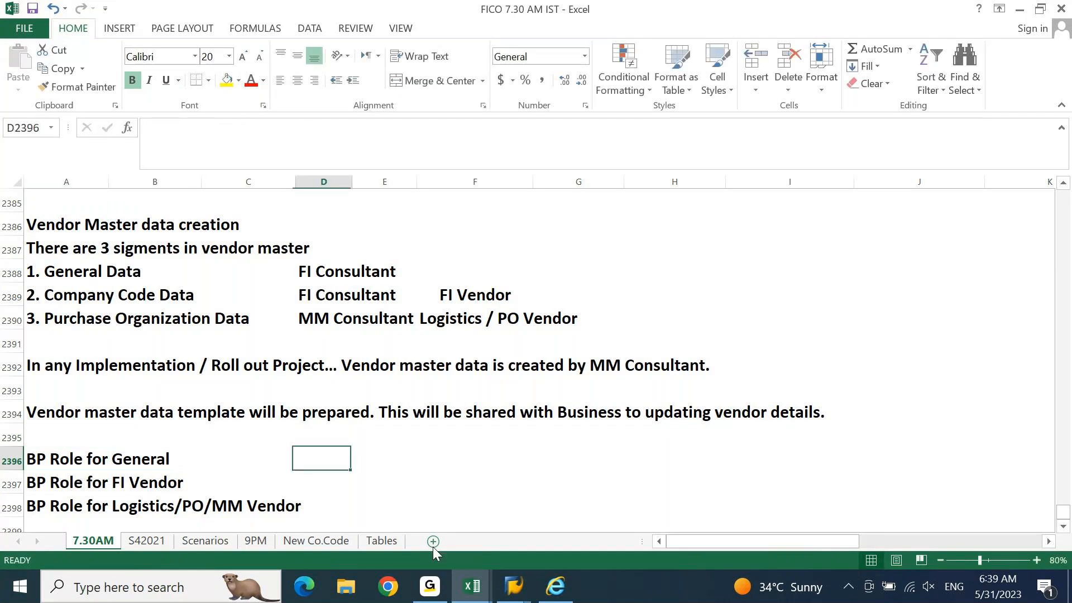
{"action": "type", "text": "000000"}
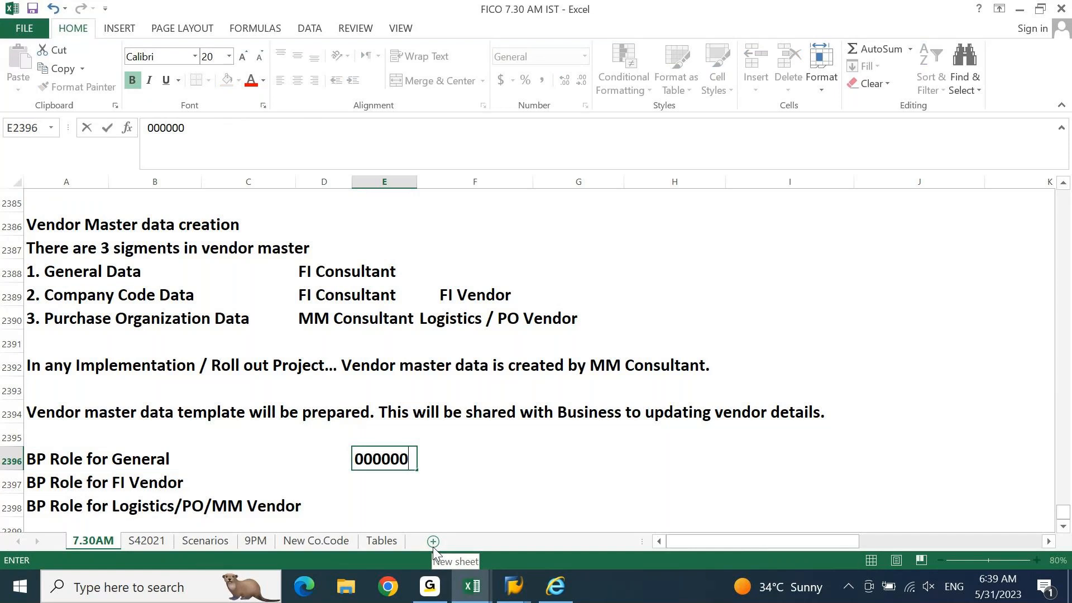
{"action": "key", "text": "Return"}
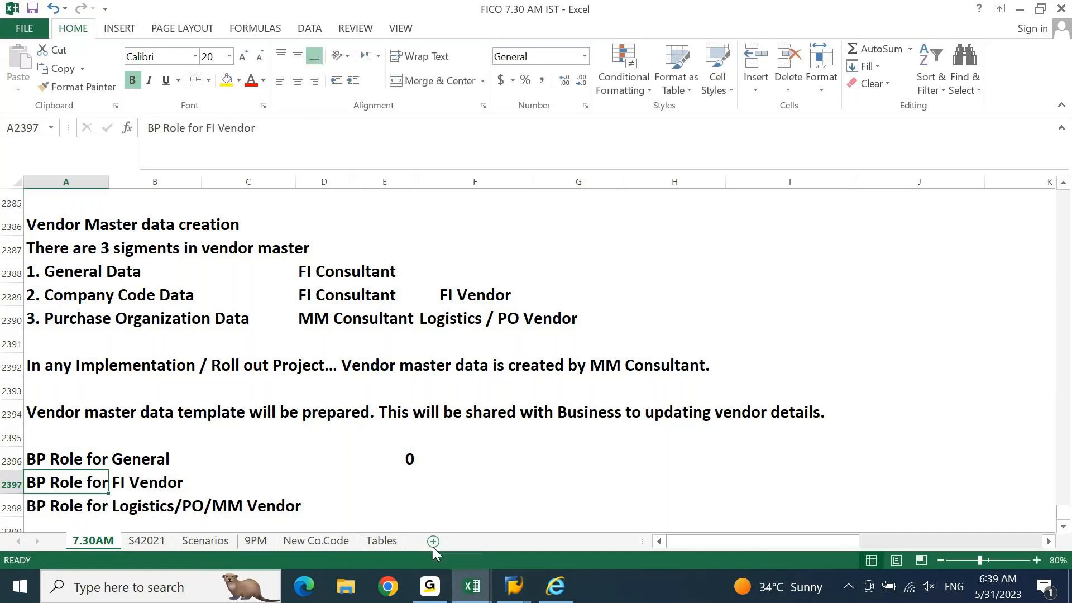
Step: Enter the general role code in cell E2396 as the text value 000000, keeping its leading zeros
{"action": "key", "text": "Up"}
{"action": "key", "text": "Right"}
{"action": "key", "text": "Right"}
{"action": "key", "text": "Right"}
{"action": "key", "text": "Right"}
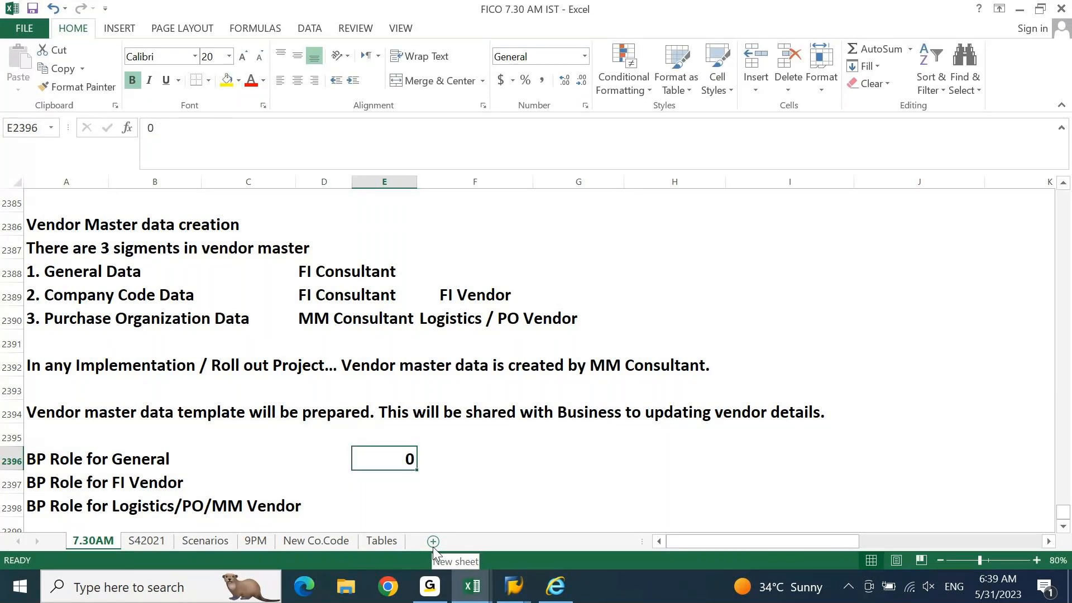
{"action": "type", "text": "'0"}
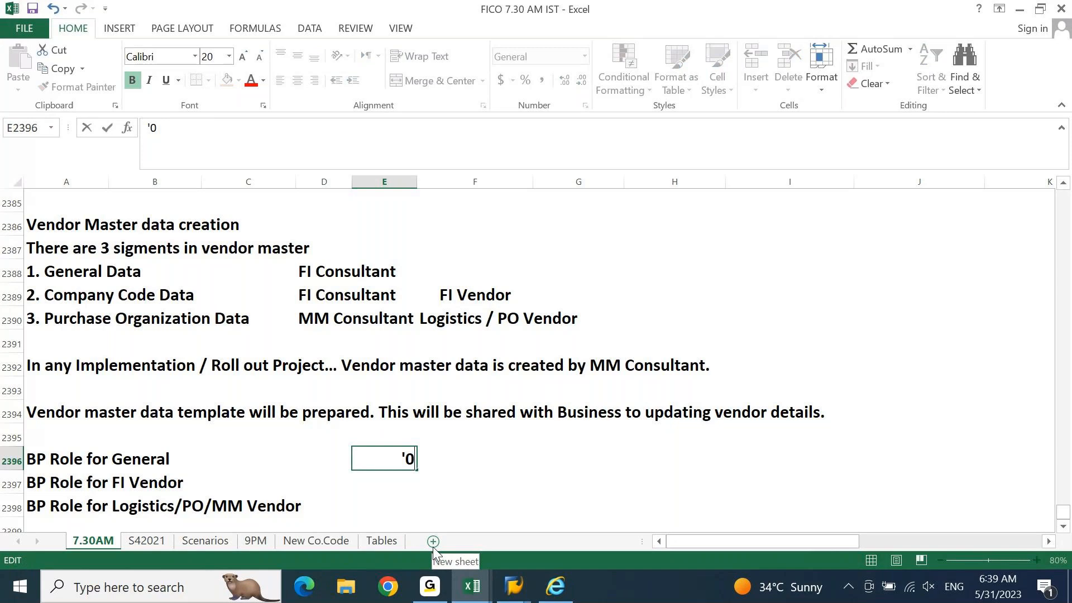
{"action": "type", "text": "00000"}
{"action": "key", "text": "Return"}
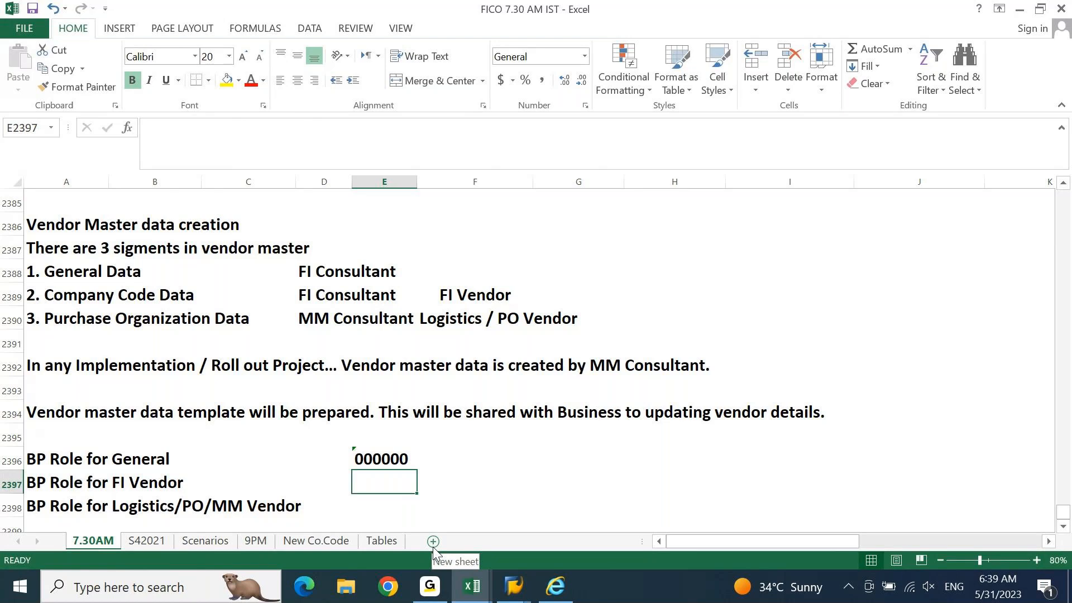
Step: Look up the FI vendor role among the Toshiba partner's BP roles in SAP and record FLVN00 in Excel cell E2397
{"action": "left_click", "coordinate": [513, 586]}
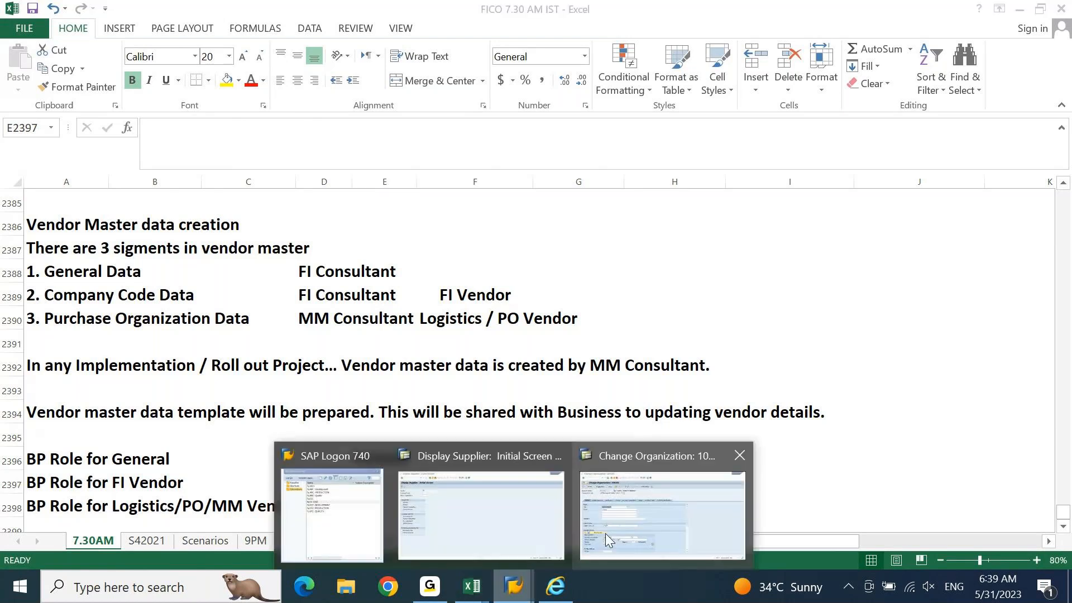
{"action": "left_click", "coordinate": [610, 531]}
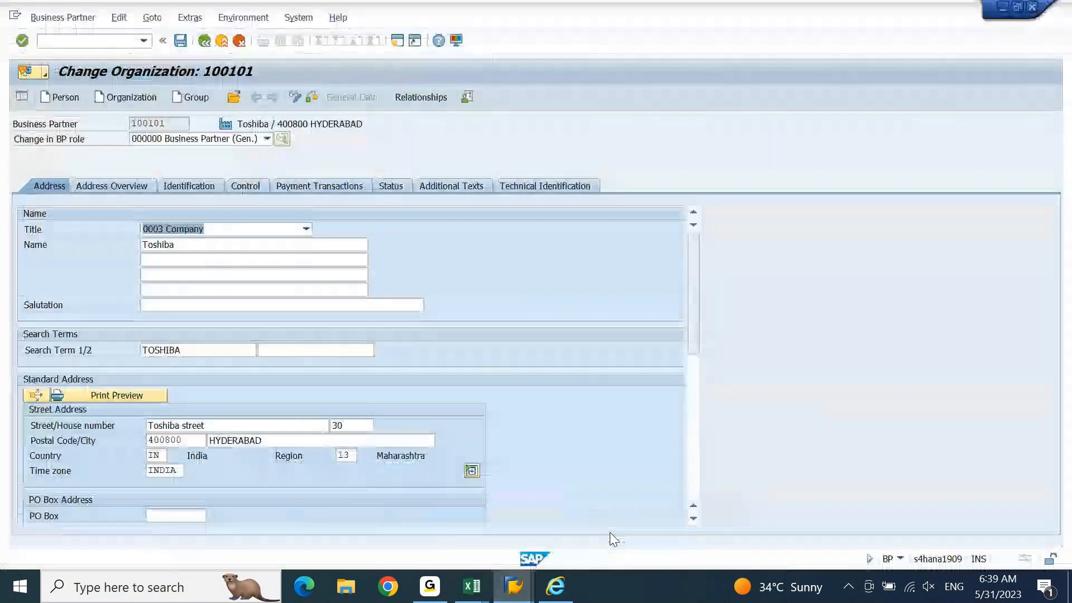
{"action": "left_click", "coordinate": [267, 139]}
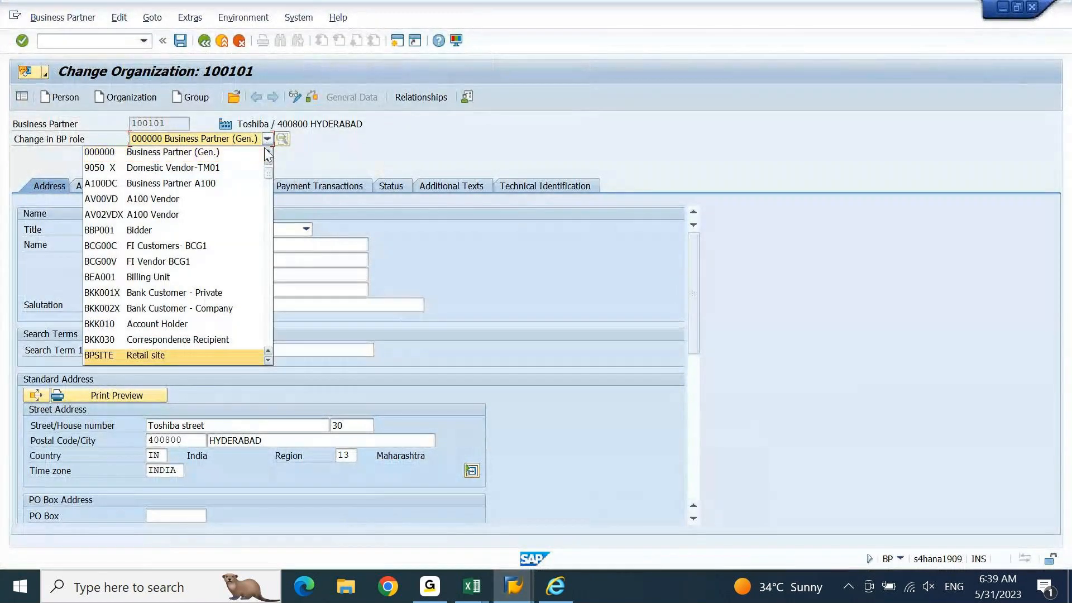
{"action": "key", "text": "Page_Down"}
{"action": "key", "text": "Page_Down"}
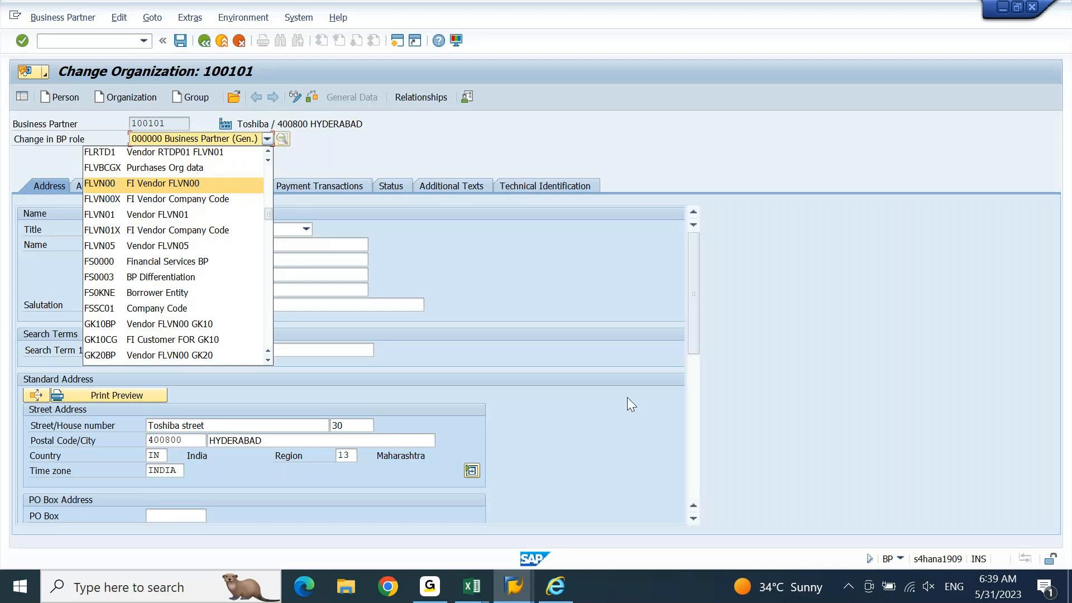
{"action": "key", "text": "alt+Tab"}
{"action": "type", "text": "FLVN00"}
{"action": "key", "text": "Return"}
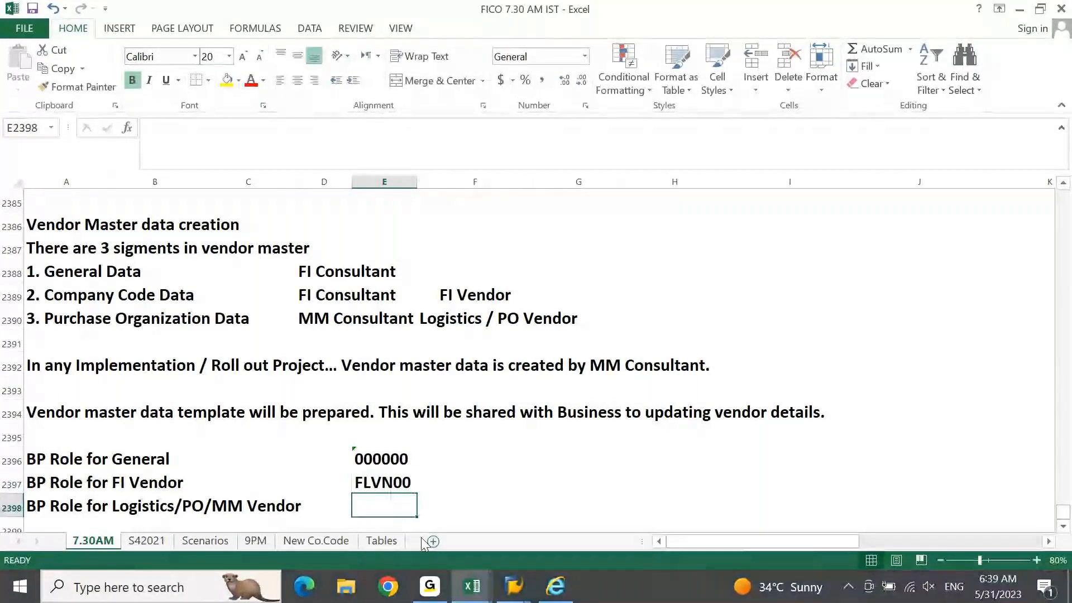
Step: Look up the logistics vendor role among the BP roles in SAP and record FLVN01 in Excel cell E2398
{"action": "mouse_move", "coordinate": [514, 586]}
{"action": "left_click", "coordinate": [513, 531]}
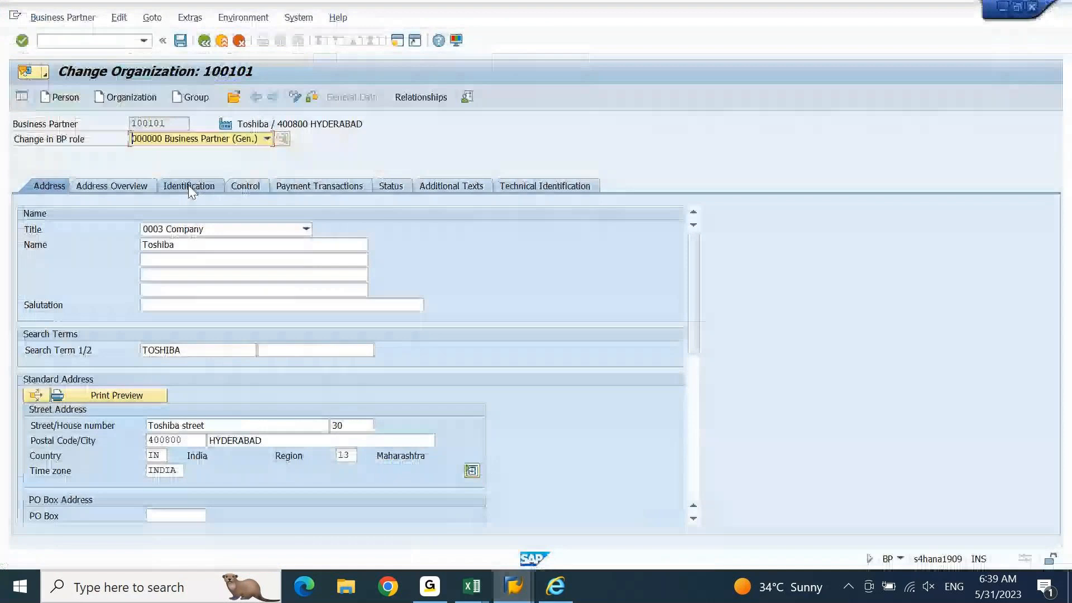
{"action": "left_click", "coordinate": [267, 139]}
{"action": "key", "text": "Page_Down"}
{"action": "key", "text": "Page_Down"}
{"action": "key", "text": "Page_Down"}
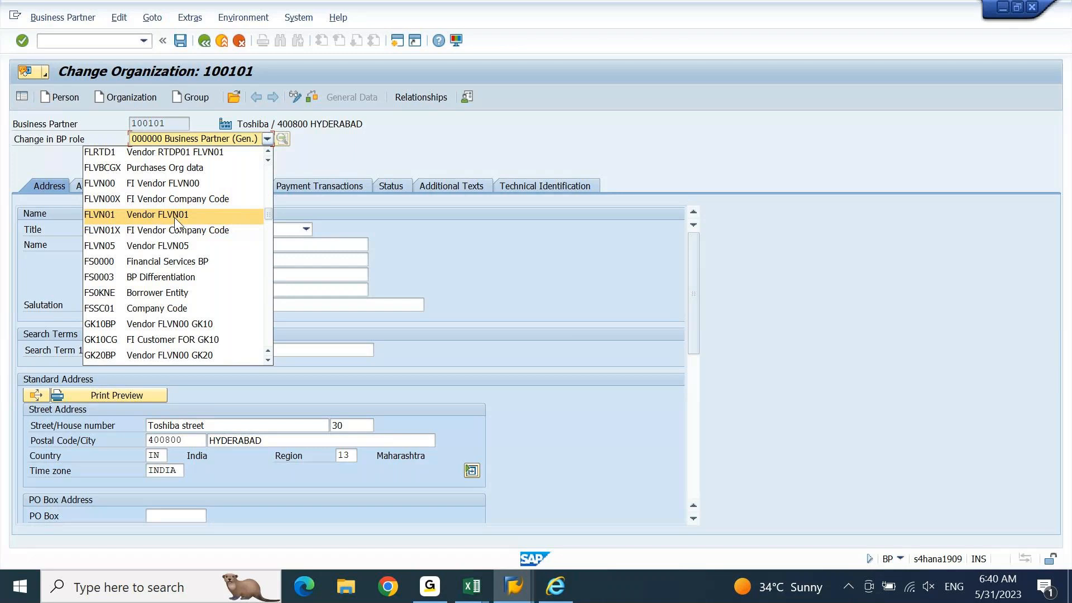
{"action": "left_click", "coordinate": [472, 586]}
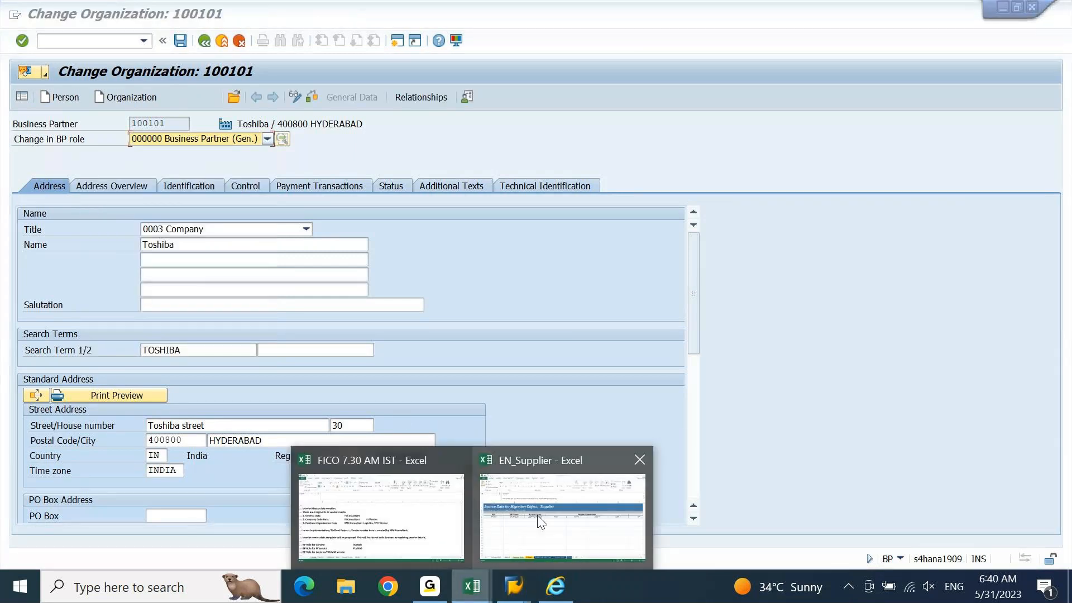
{"action": "left_click", "coordinate": [440, 507]}
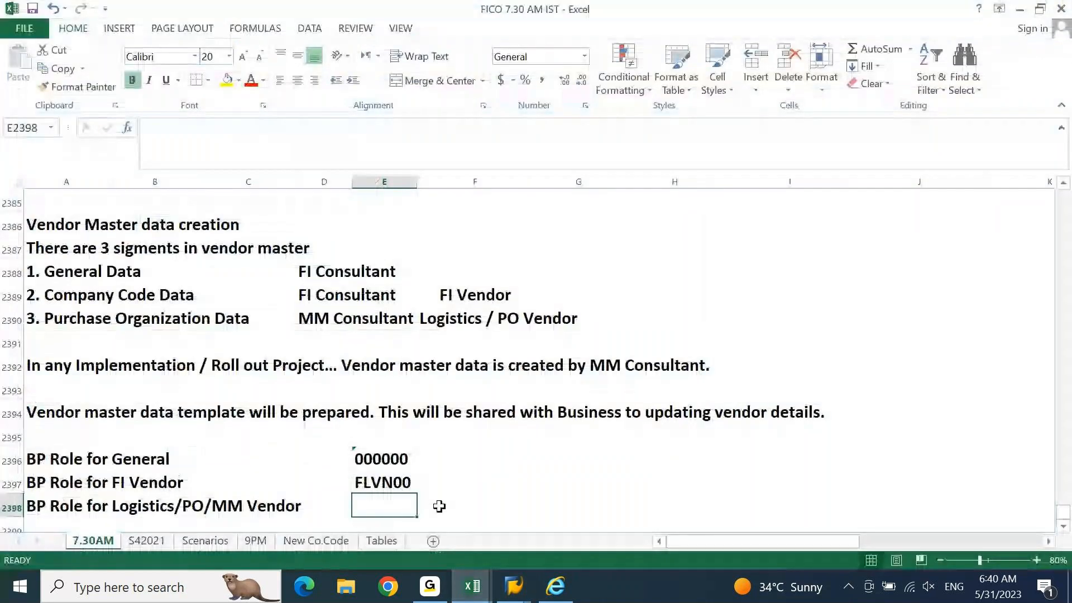
{"action": "type", "text": "FLVN01"}
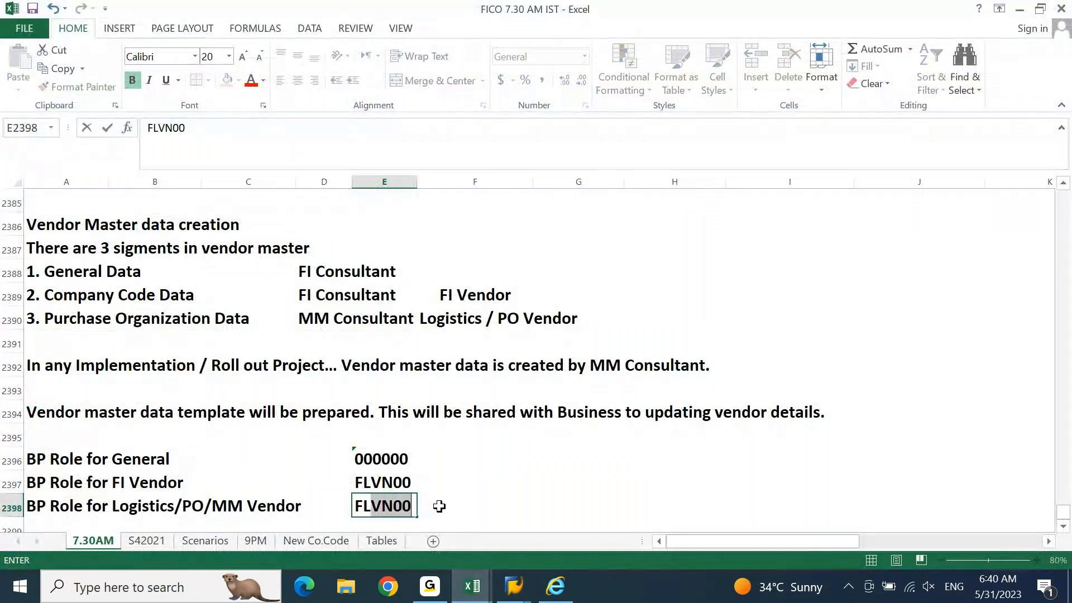
{"action": "key", "text": "Return"}
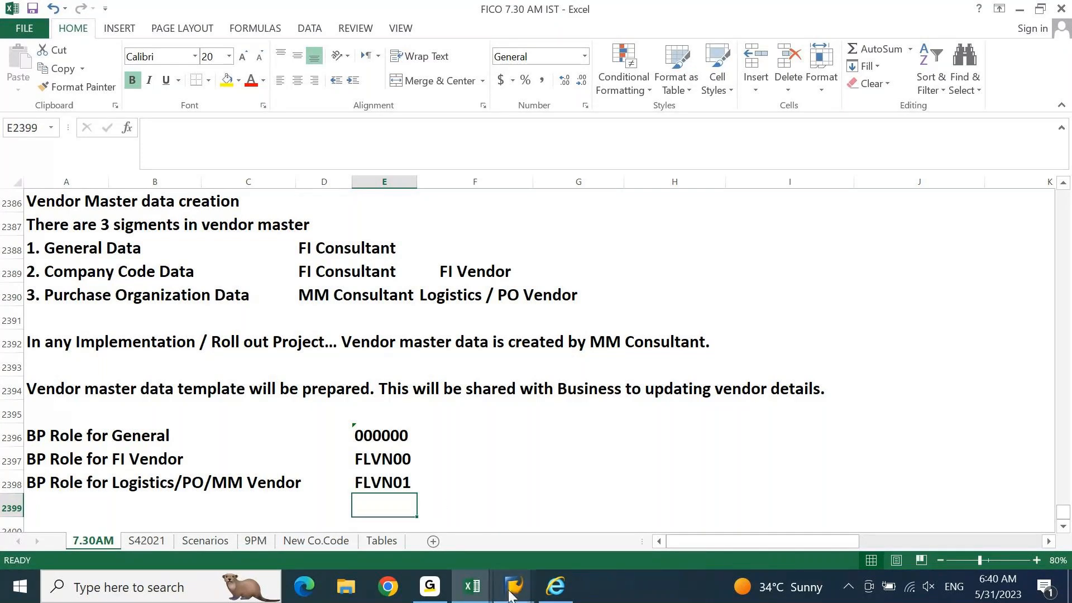
Step: Switch to SAP and extend the Toshiba business partner with the BP role FLVN00 FI Vendor
{"action": "mouse_move", "coordinate": [509, 593]}
{"action": "left_click", "coordinate": [608, 521]}
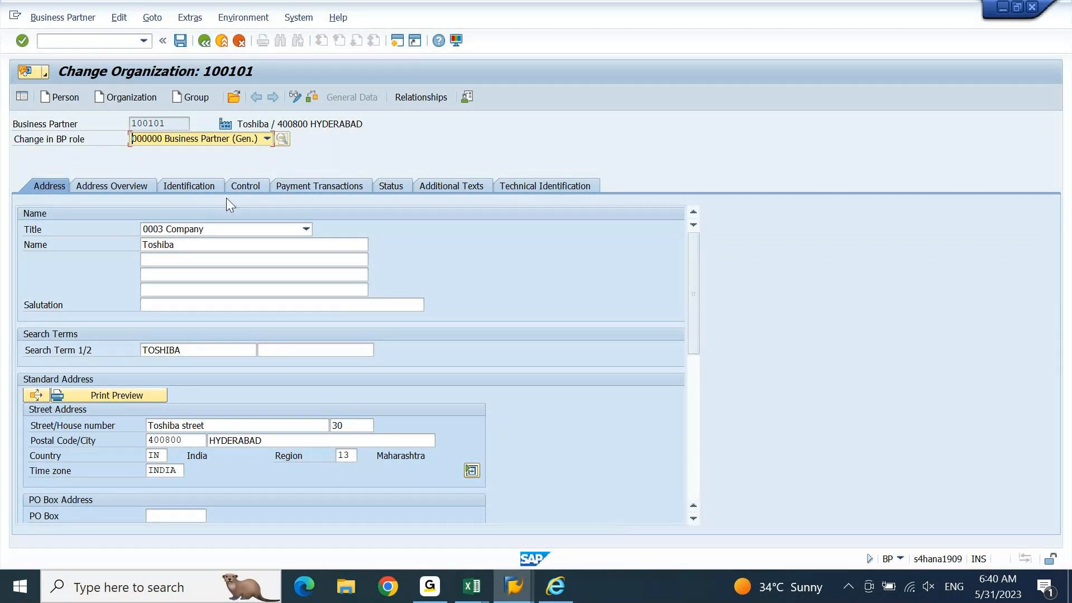
{"action": "left_click", "coordinate": [267, 140]}
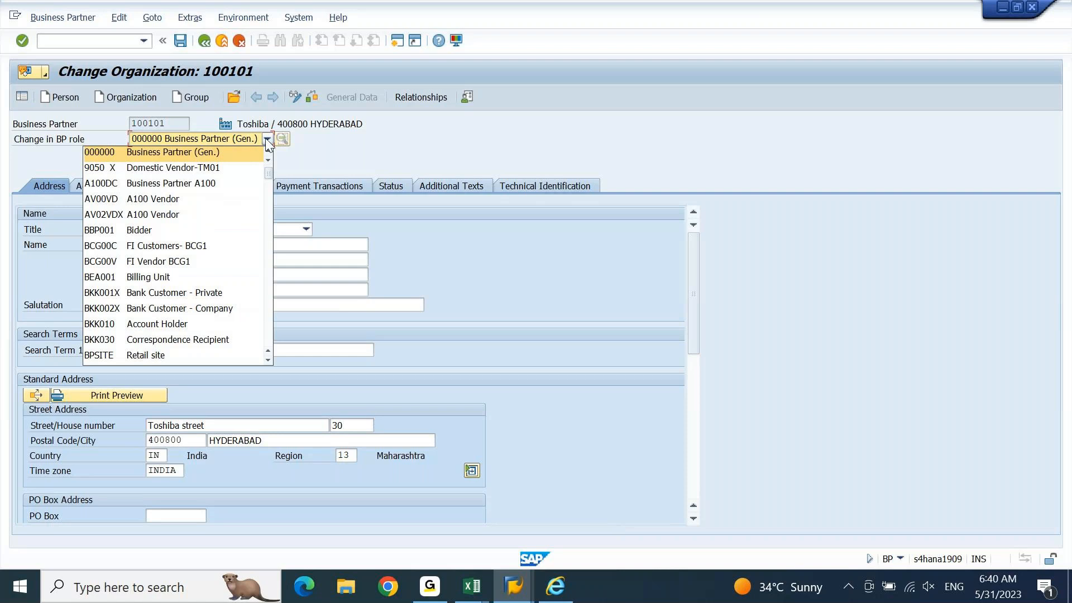
{"action": "key", "text": "Page_Down"}
{"action": "key", "text": "Page_Down"}
{"action": "key", "text": "Page_Down"}
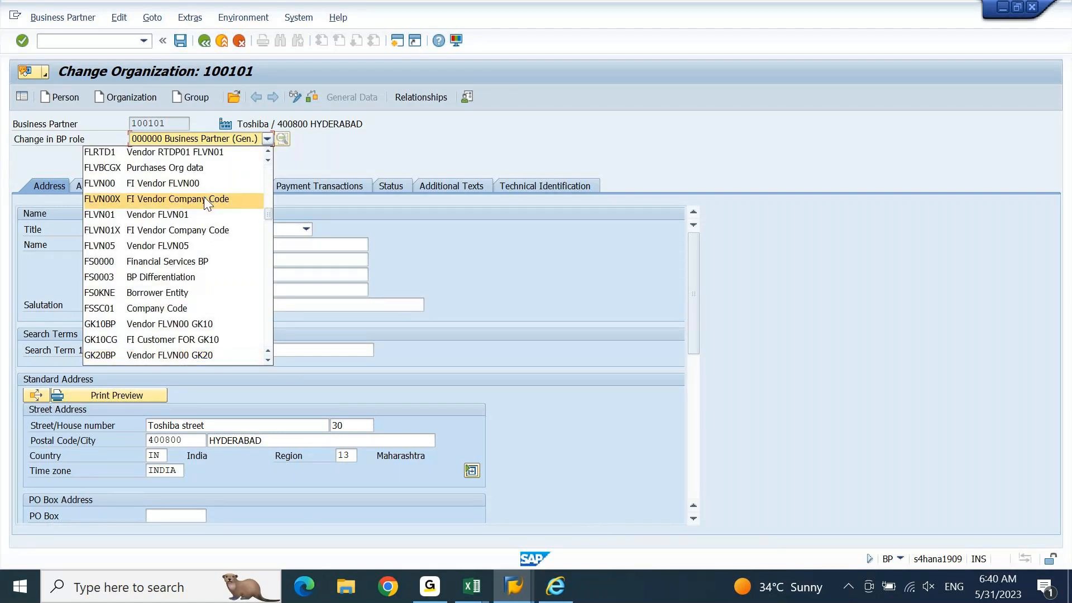
{"action": "left_click", "coordinate": [219, 188]}
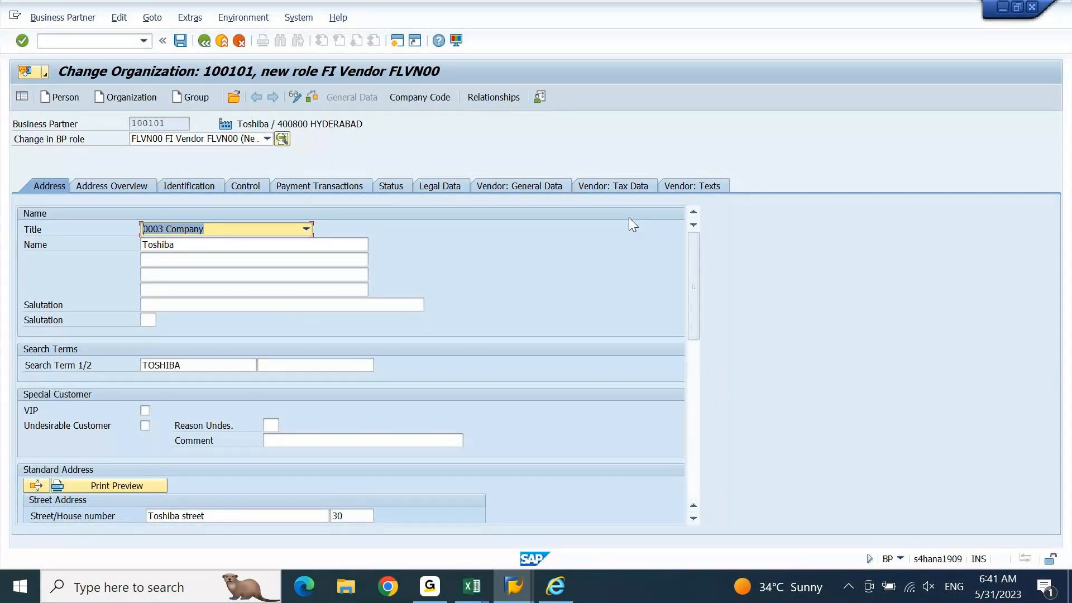
Step: Review the partner's address data, vendor number and account group in the FI vendor role's general data
{"action": "left_click", "coordinate": [696, 368]}
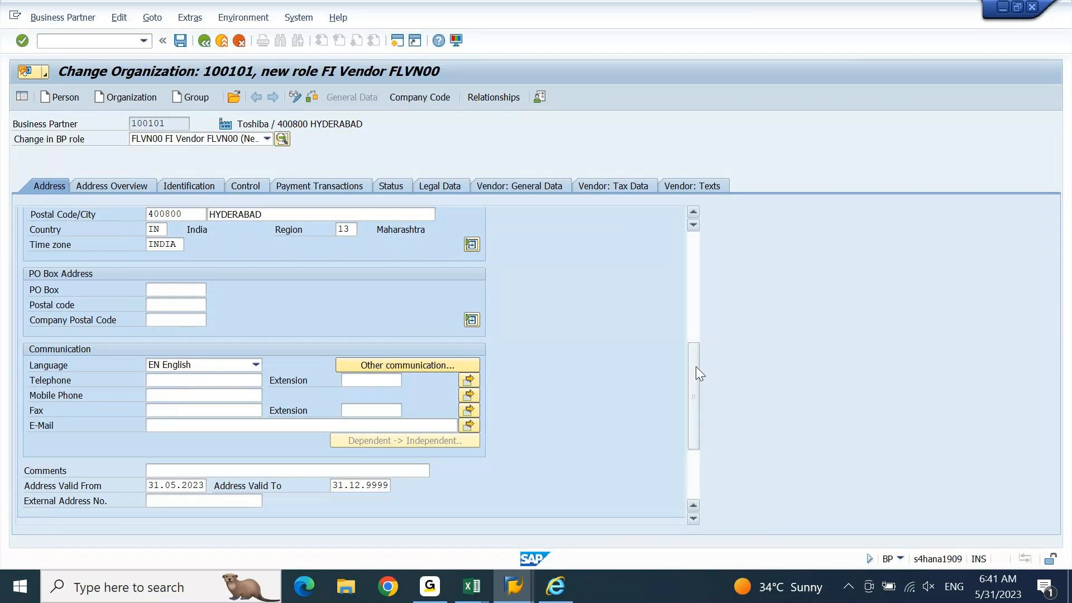
{"action": "left_click", "coordinate": [693, 320]}
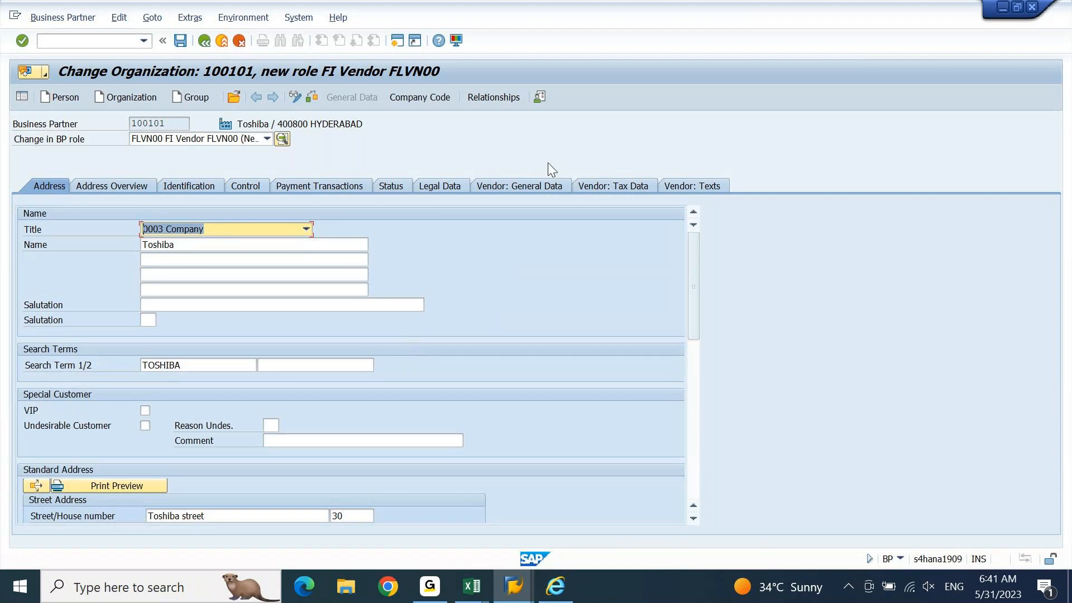
{"action": "left_click", "coordinate": [519, 186]}
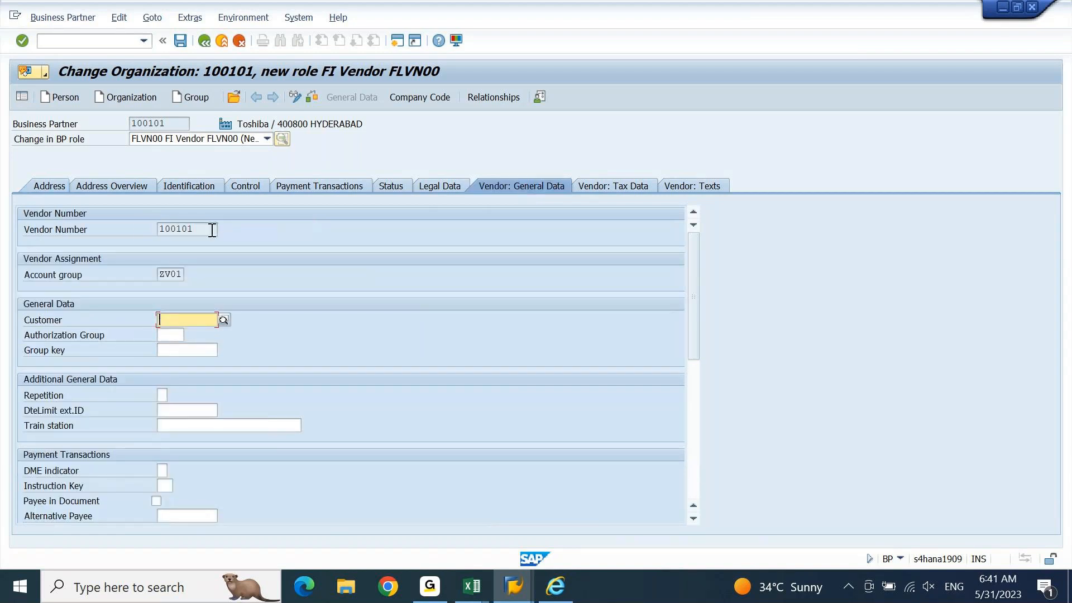
{"action": "left_click", "coordinate": [178, 275]}
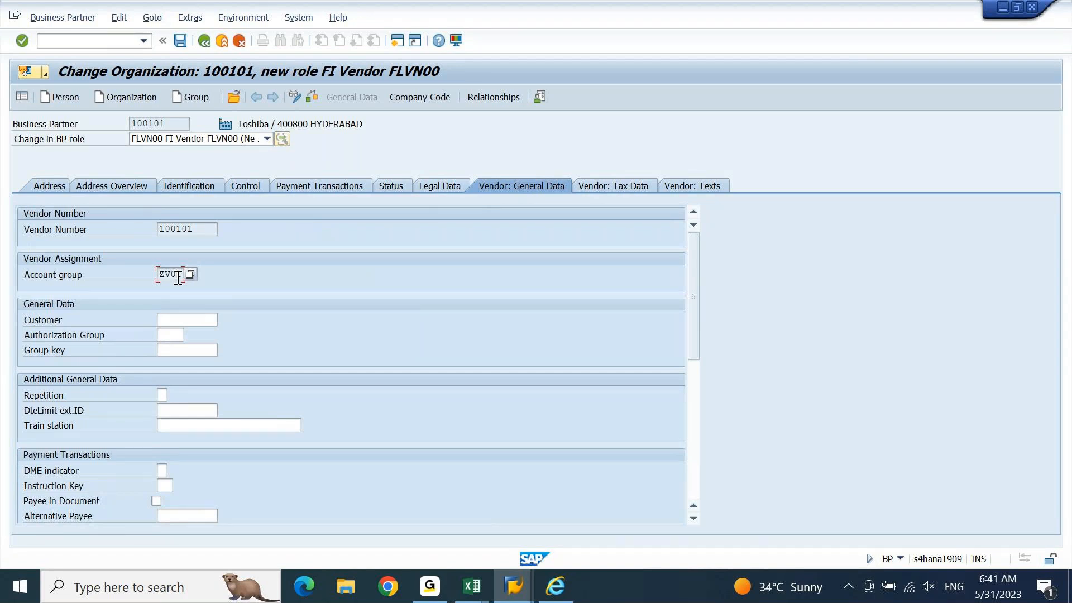
{"action": "left_click", "coordinate": [199, 230]}
{"action": "left_click", "coordinate": [187, 121]}
{"action": "left_click_drag", "start_coordinate": [188, 122], "coordinate": [130, 132]}
Step: Open the FI vendor role's company code data for company code DEIN
{"action": "left_click", "coordinate": [399, 96]}
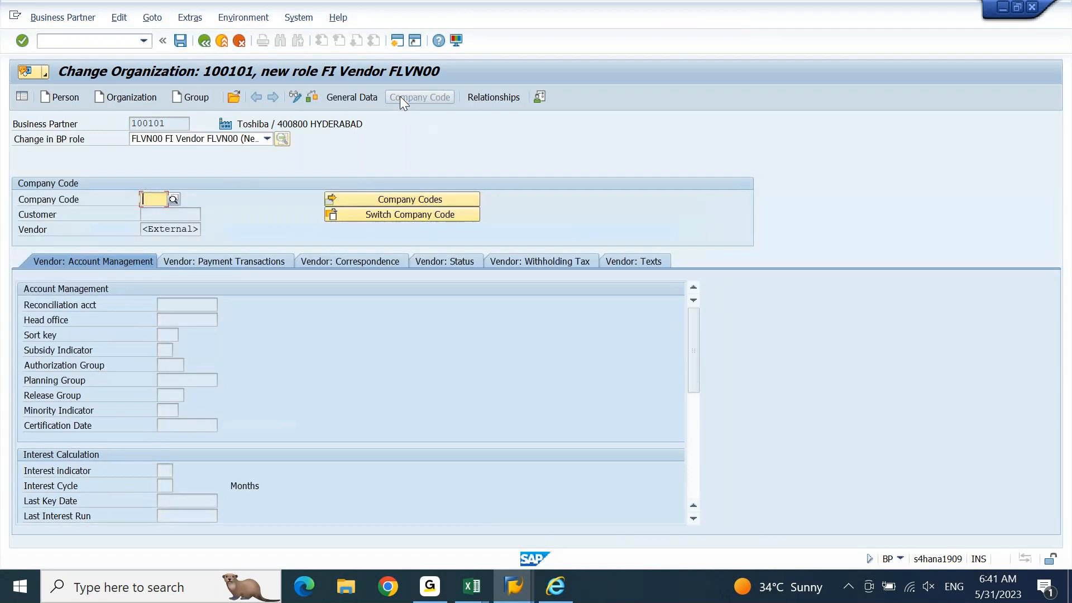
{"action": "type", "text": "DEIN"}
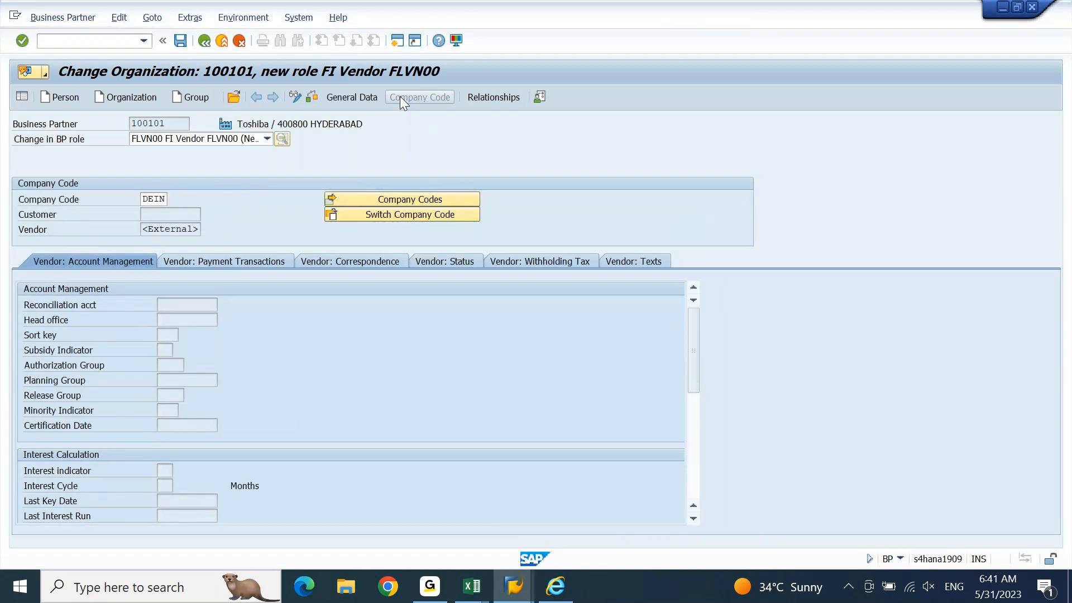
{"action": "key", "text": "Return"}
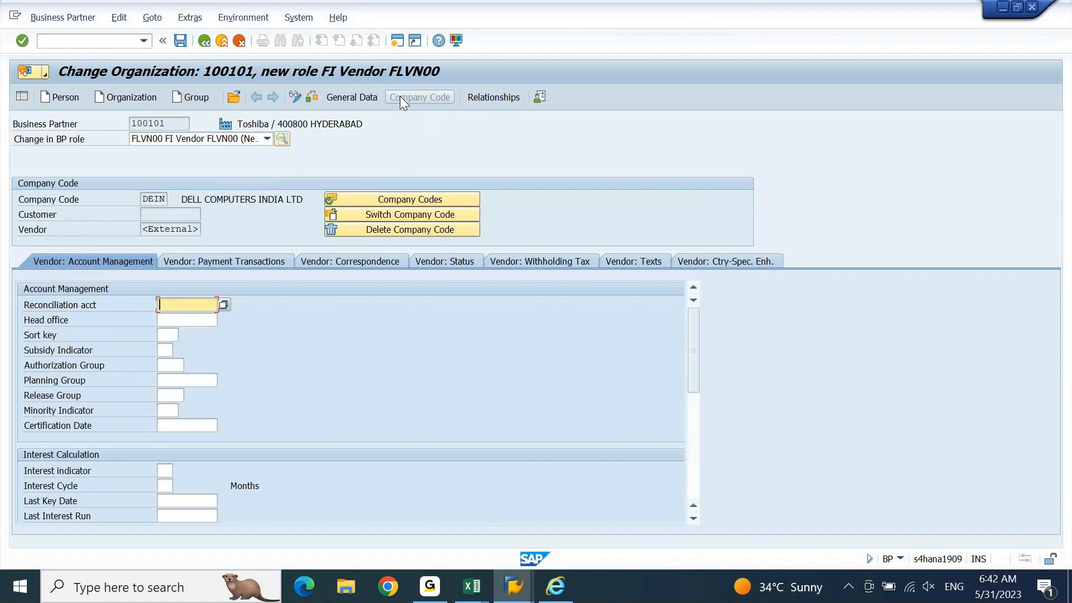
Step: Set the reconciliation account to 24100000 for local vendors and the sort key to 001, and save the business partner
{"action": "left_click", "coordinate": [223, 305]}
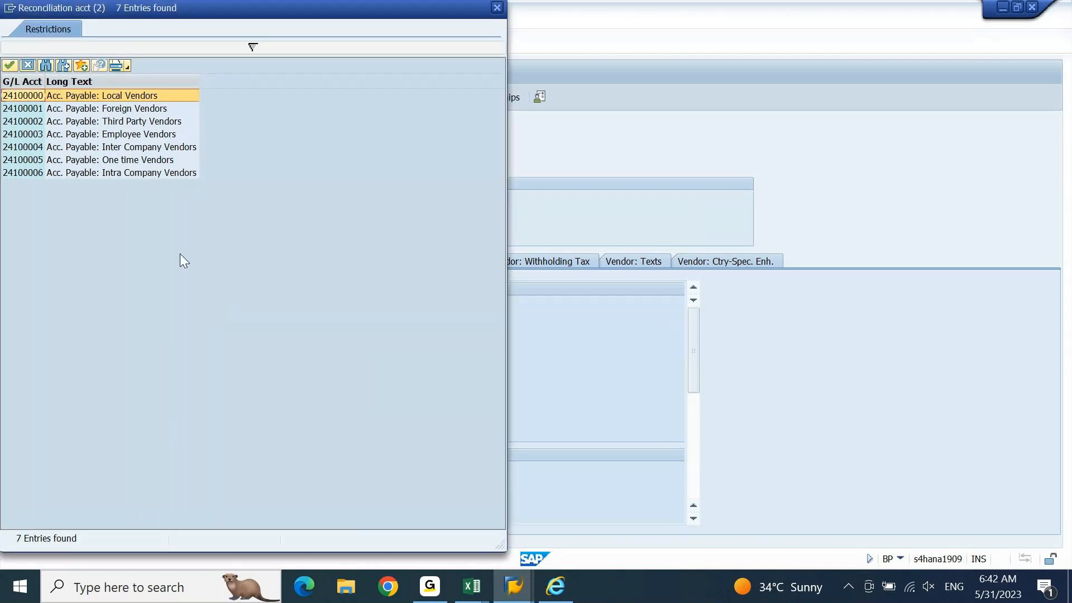
{"action": "double_click", "coordinate": [127, 98]}
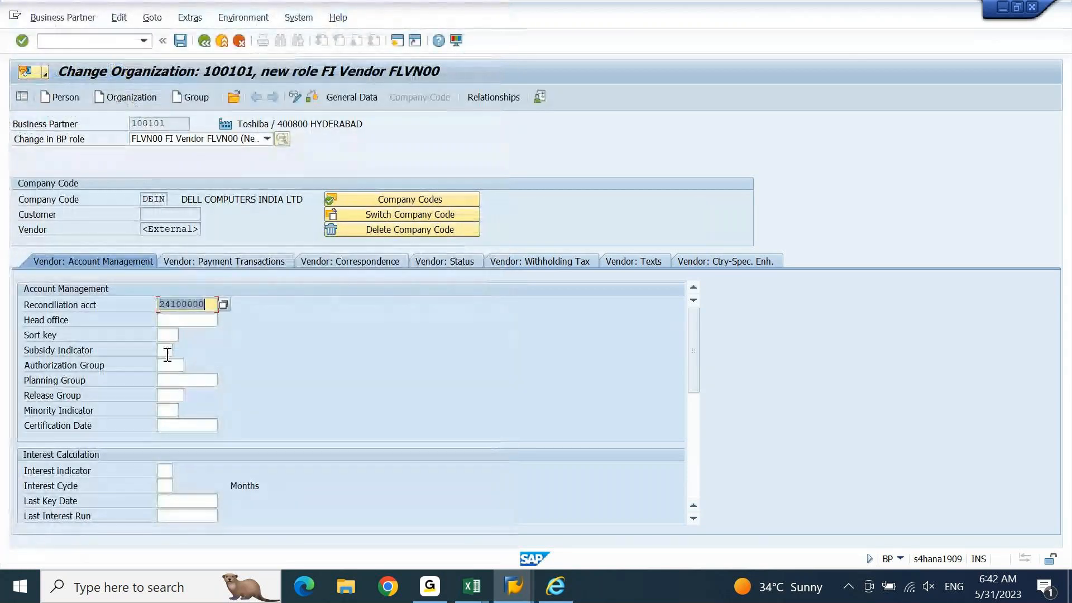
{"action": "left_click", "coordinate": [167, 335]}
{"action": "type", "text": "001"}
{"action": "key", "text": "Return"}
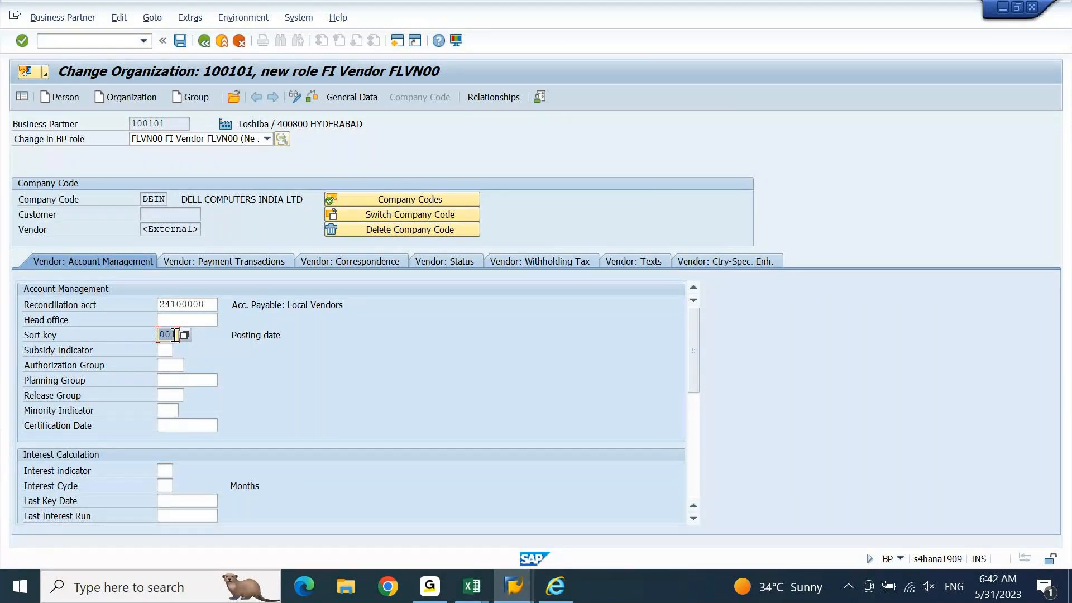
{"action": "left_click", "coordinate": [180, 41]}
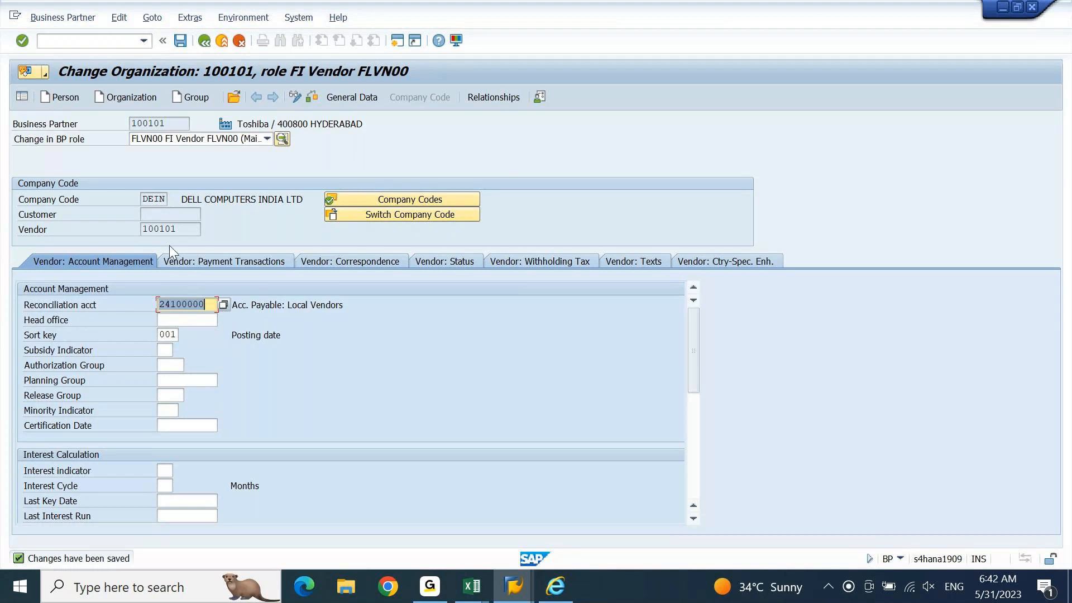
{"action": "left_click_drag", "start_coordinate": [177, 229], "coordinate": [119, 239]}
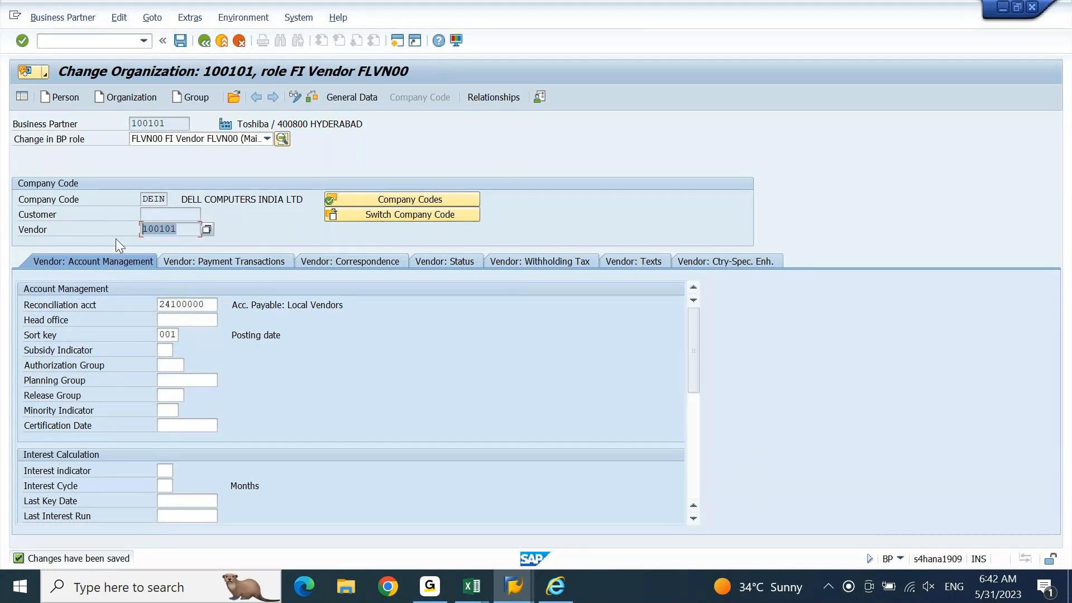
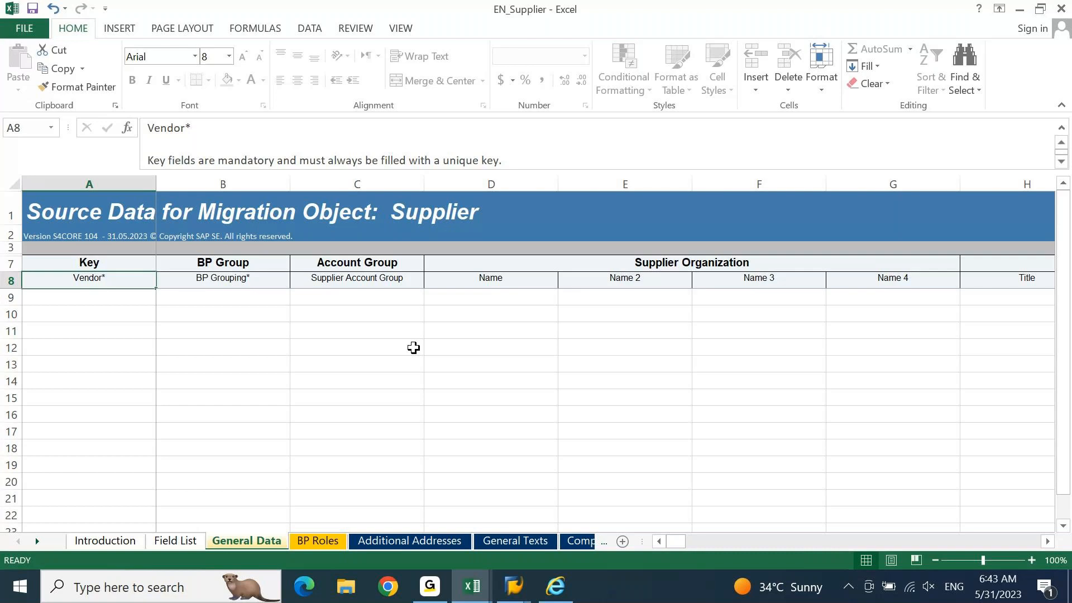
Step: Examine the field headings across the General Data sheet of the EN_Supplier template, through to the Blocking Data columns
{"action": "key", "text": "Down"}
{"action": "key", "text": "Down"}
{"action": "key", "text": "Up"}
{"action": "key", "text": "Up"}
{"action": "key", "text": "Up"}
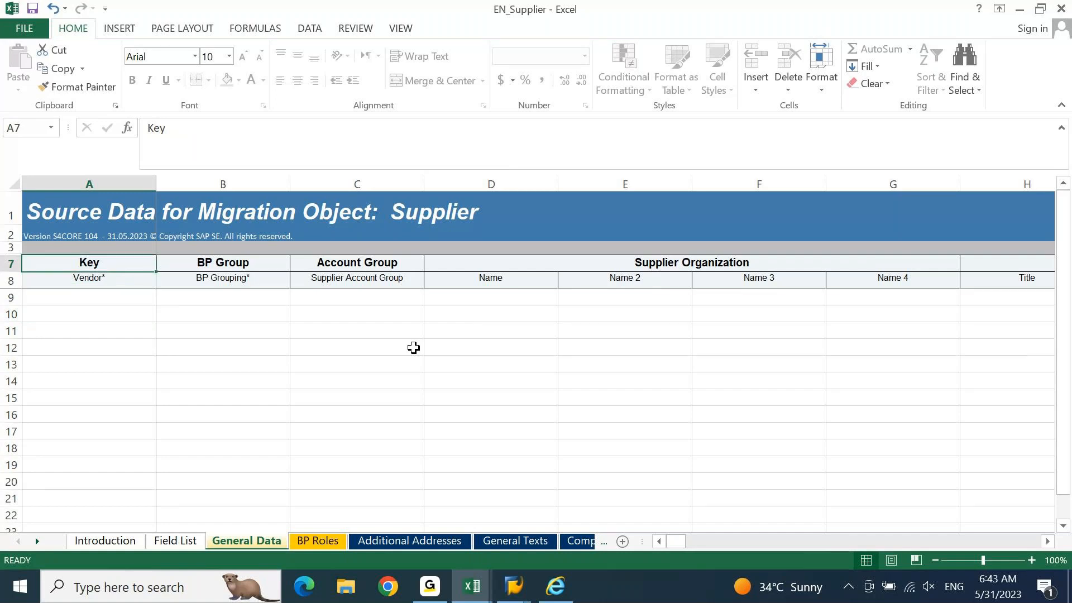
{"action": "key", "text": "Right"}
{"action": "key", "text": "Right"}
{"action": "key", "text": "Right"}
{"action": "key", "text": "Right"}
{"action": "key", "text": "Right"}
{"action": "key", "text": "Right"}
{"action": "key", "text": "Right"}
{"action": "key", "text": "Right"}
{"action": "key", "text": "Right"}
{"action": "key", "text": "Right"}
{"action": "key", "text": "Right"}
{"action": "key", "text": "Right"}
{"action": "key", "text": "Right"}
{"action": "key", "text": "Right"}
{"action": "key", "text": "Right"}
{"action": "key", "text": "Right"}
{"action": "key", "text": "Right"}
{"action": "key", "text": "Right"}
{"action": "key", "text": "Right"}
{"action": "key", "text": "Right"}
{"action": "key", "text": "Right"}
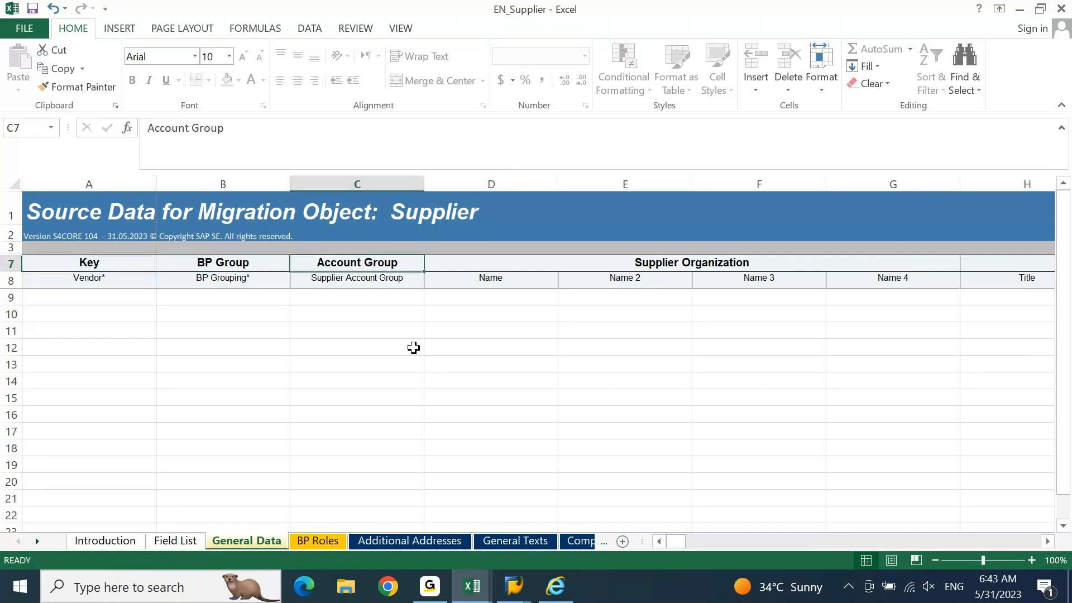
{"action": "key", "text": "Right"}
{"action": "key", "text": "Right"}
{"action": "key", "text": "Right"}
{"action": "key", "text": "Right"}
{"action": "key", "text": "Right"}
{"action": "key", "text": "Right"}
{"action": "key", "text": "Right"}
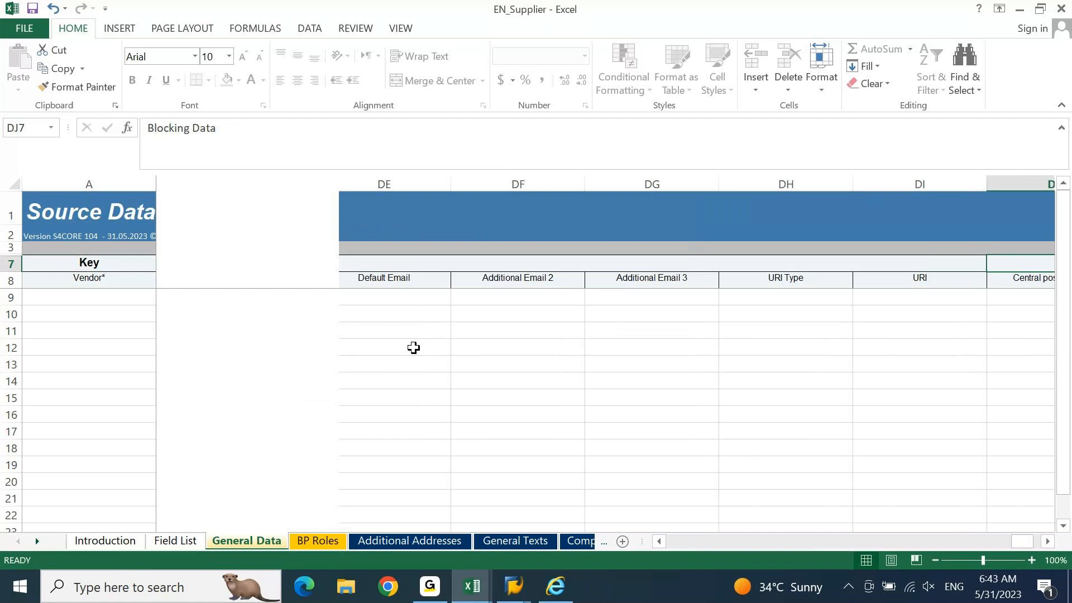
{"action": "key", "text": "Down"}
{"action": "key", "text": "Down"}
{"action": "key", "text": "Down"}
{"action": "key", "text": "Left"}
{"action": "key", "text": "Left"}
{"action": "key", "text": "Left"}
{"action": "key", "text": "Left"}
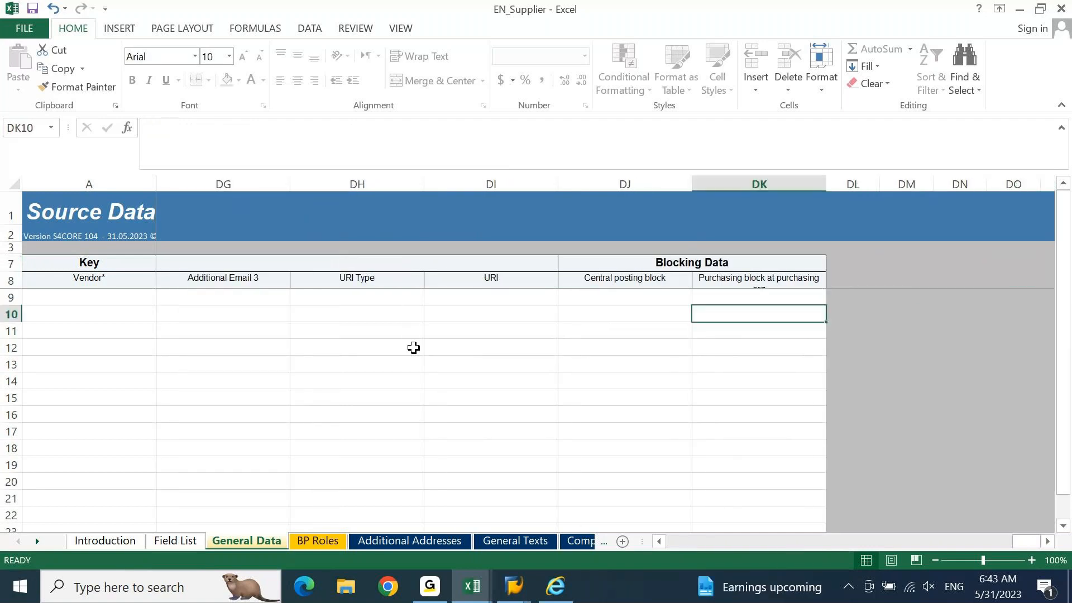
{"action": "key", "text": "ctrl+Left"}
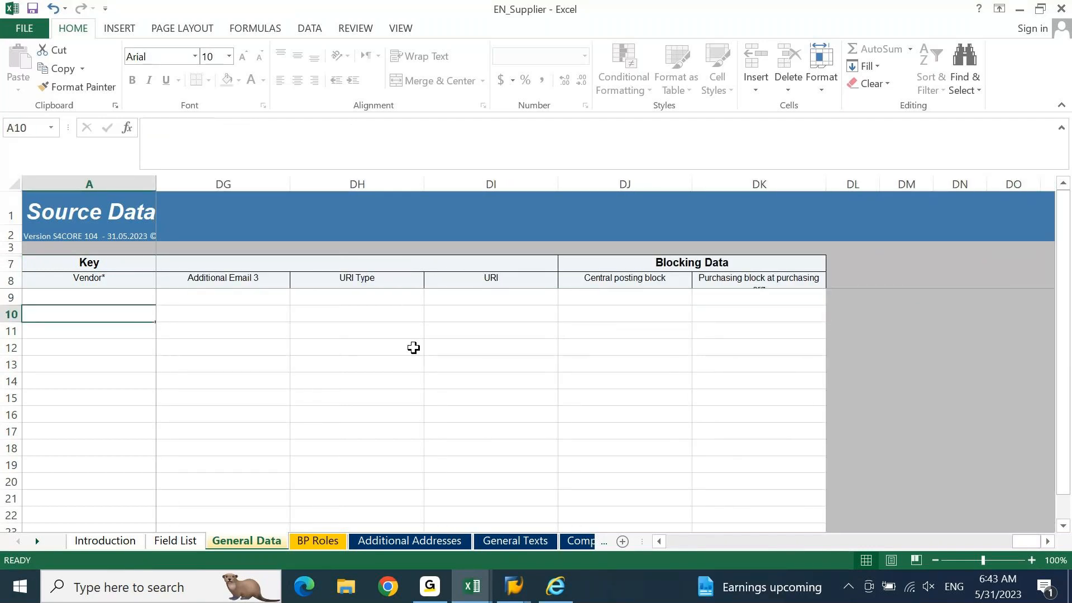
Step: Examine the Key, BP Group, Account Group and Supplier Organization headings at the start of the General Data sheet
{"action": "key", "text": "Right"}
{"action": "key", "text": "Right"}
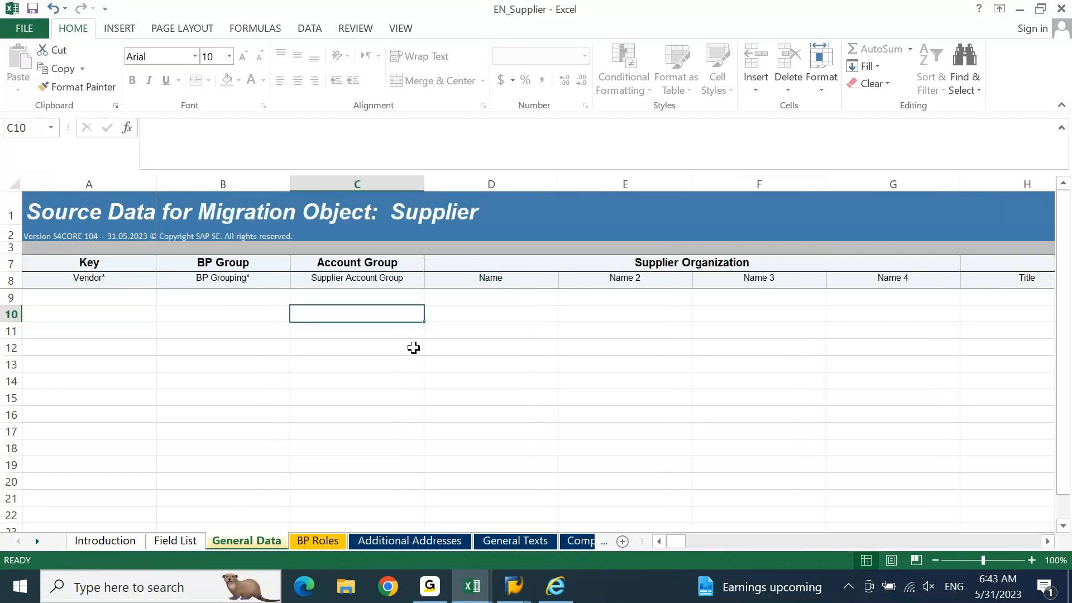
{"action": "key", "text": "ctrl+Left"}
{"action": "left_click", "coordinate": [129, 265]}
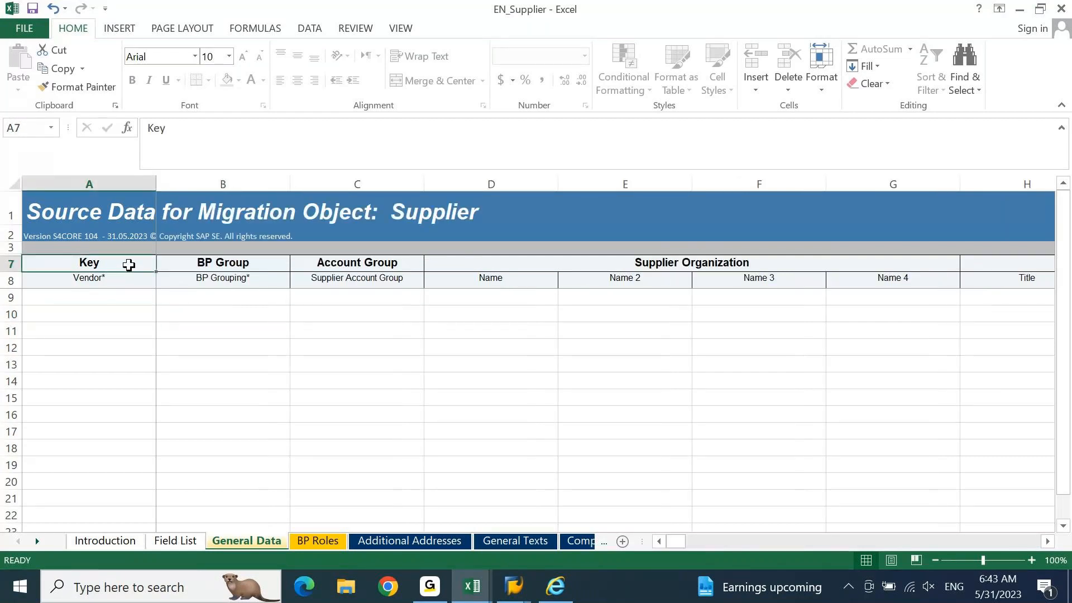
{"action": "left_click", "coordinate": [113, 283]}
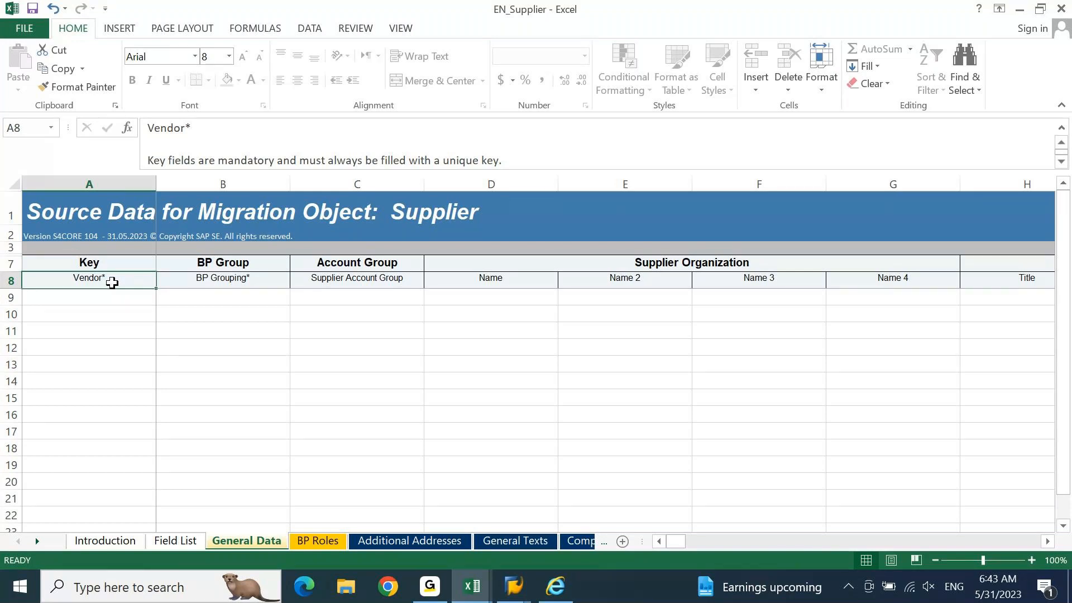
{"action": "key", "text": "Up"}
{"action": "key", "text": "Right"}
{"action": "key", "text": "Right"}
{"action": "key", "text": "Right"}
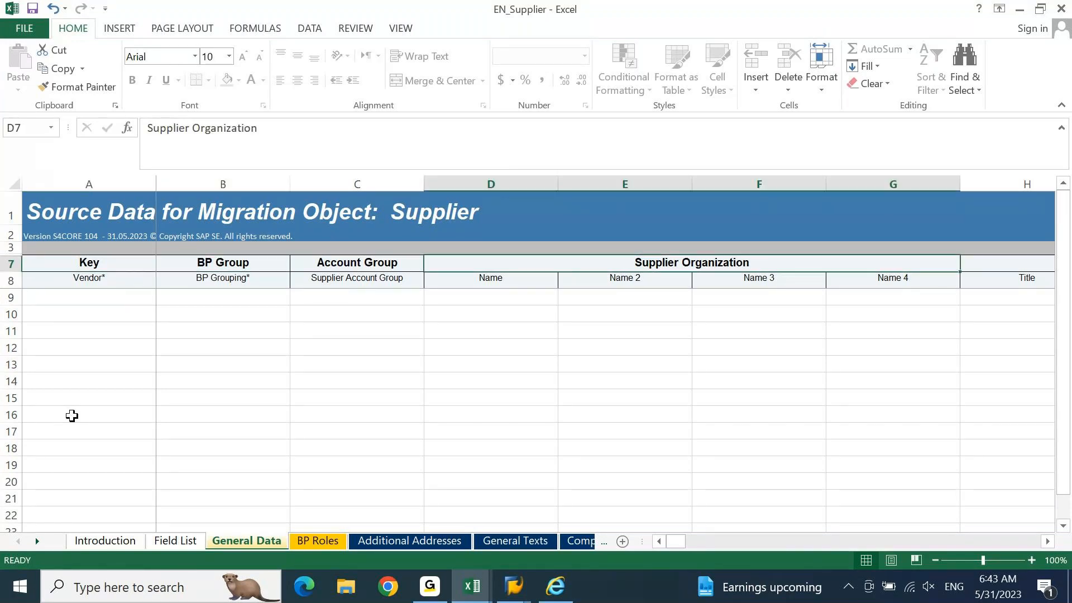
{"action": "key", "text": "Home"}
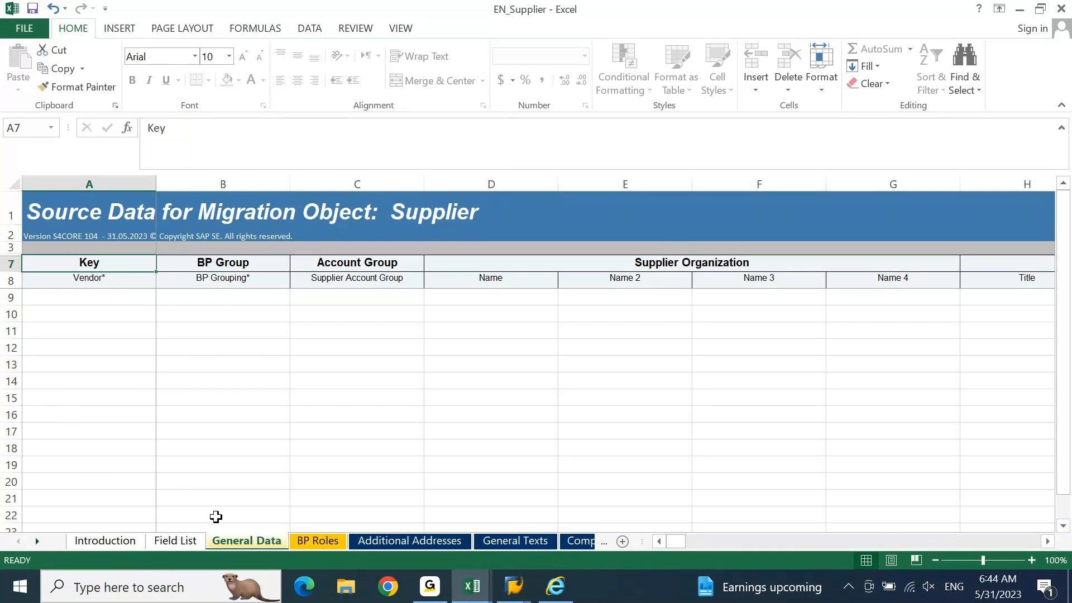
Step: Enter the vendor keys V001 and V002 from cell A9 and fill the series down to V005 in A13
{"action": "left_click", "coordinate": [81, 296]}
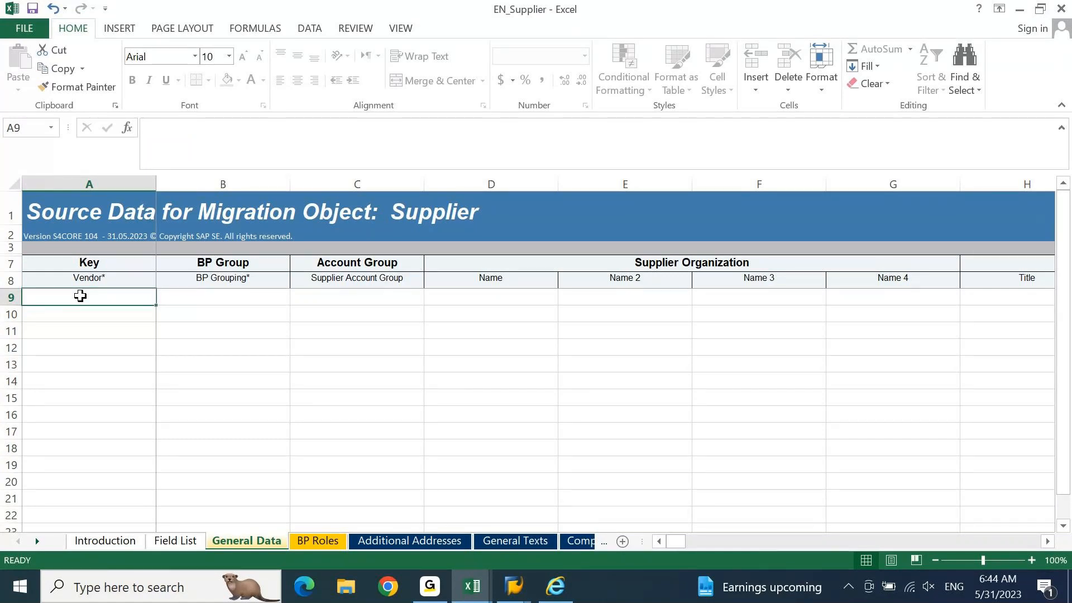
{"action": "type", "text": "V001"}
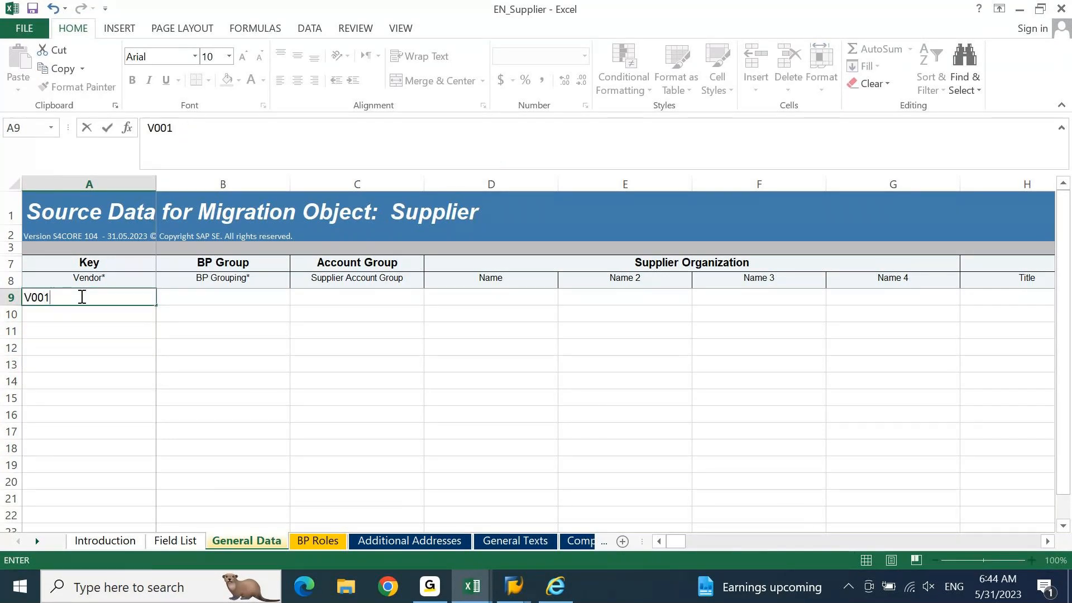
{"action": "key", "text": "ctrl+Return"}
{"action": "key", "text": "Return"}
{"action": "type", "text": "V002"}
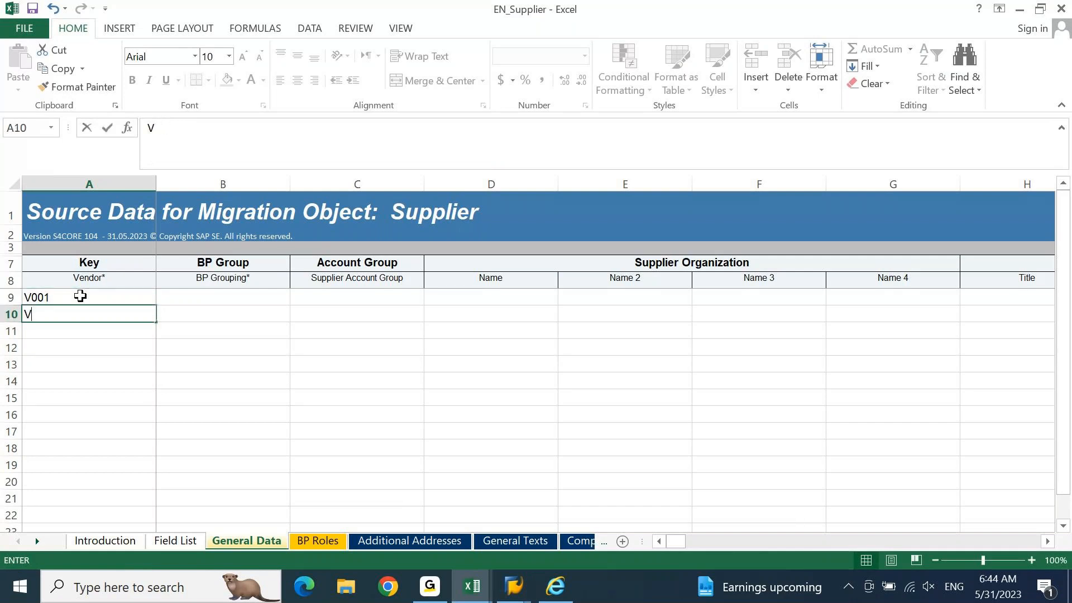
{"action": "key", "text": "Return"}
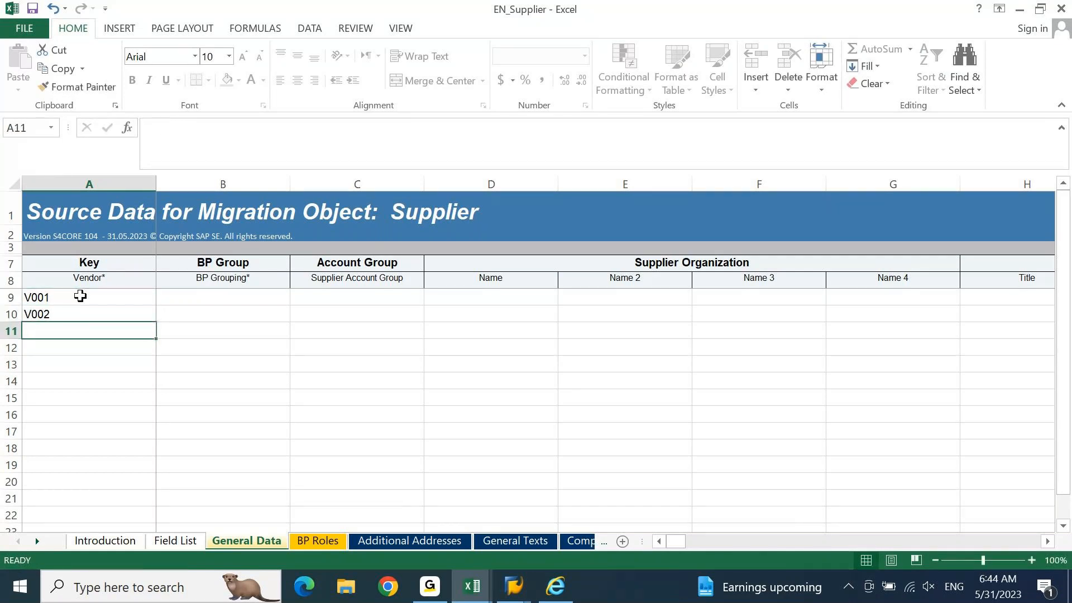
{"action": "left_click_drag", "start_coordinate": [80, 296], "coordinate": [110, 313]}
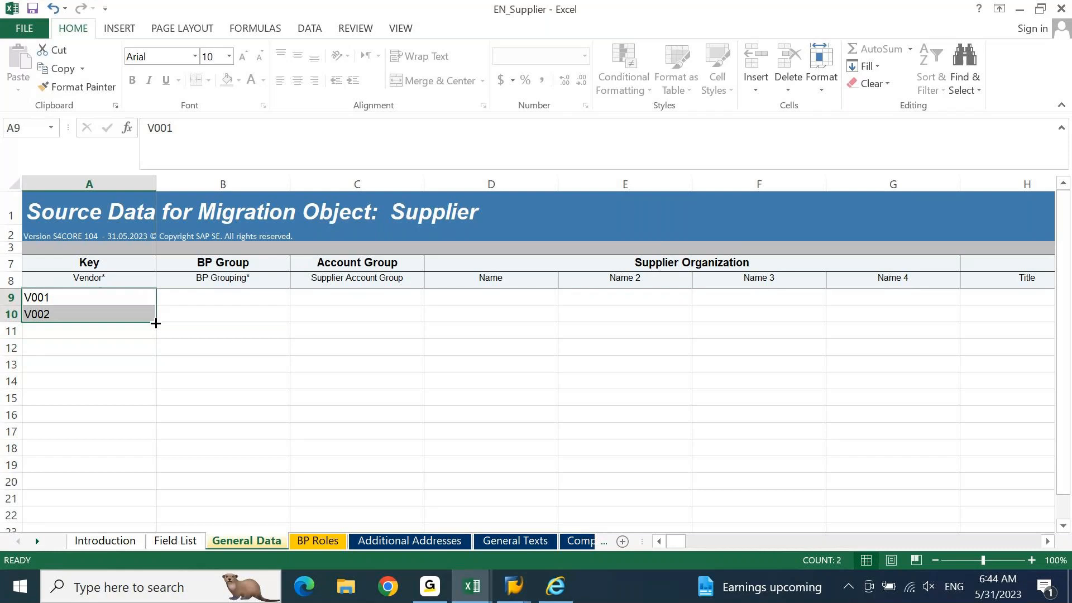
{"action": "left_click_drag", "start_coordinate": [156, 324], "coordinate": [142, 378]}
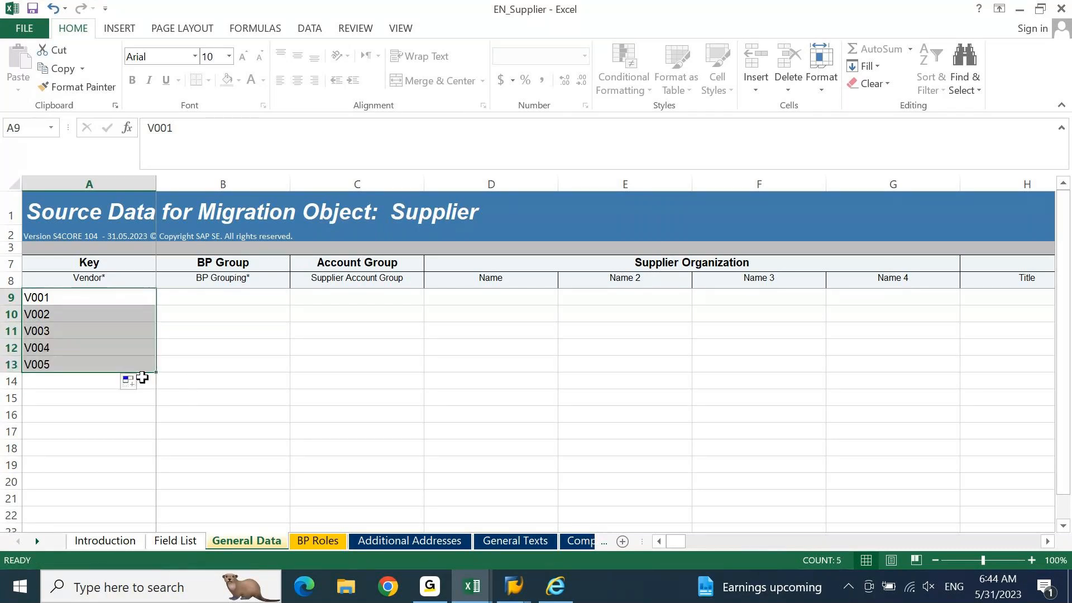
Step: Check the BP role list in the FICO 7.30 AM IST workbook and enter 000000 as BP Grouping for V001 in B9 of EN_Supplier
{"action": "key", "text": "Right"}
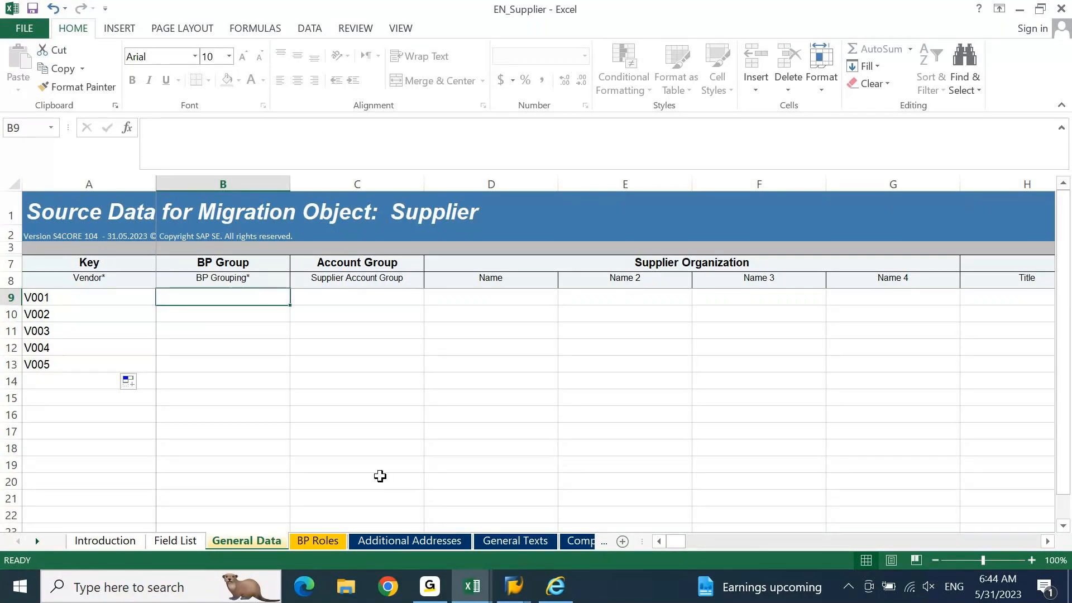
{"action": "key", "text": "alt+Tab"}
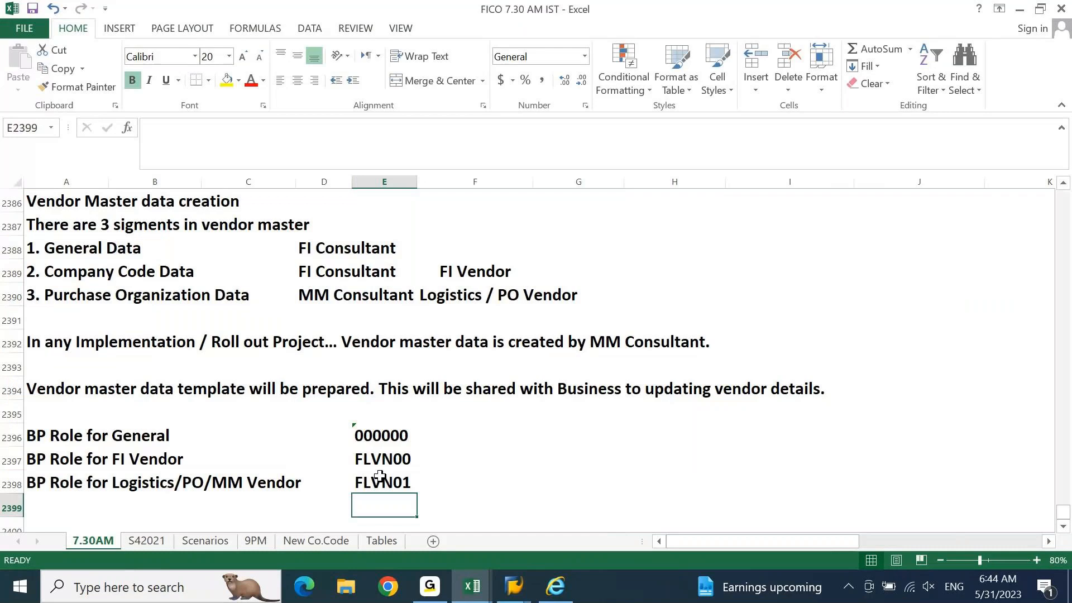
{"action": "key", "text": "alt+Tab"}
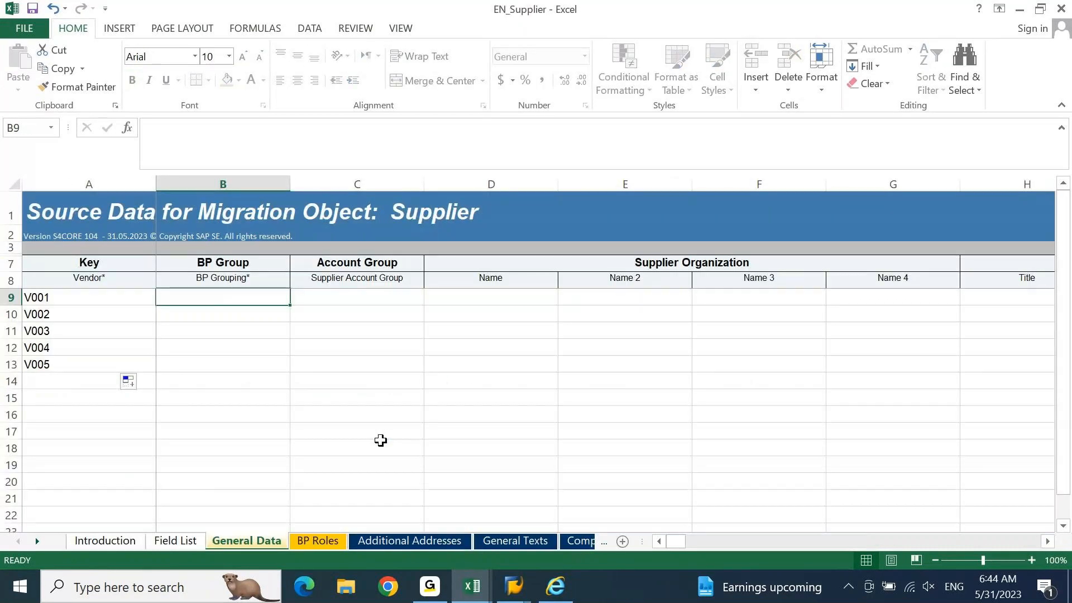
{"action": "type", "text": "000000"}
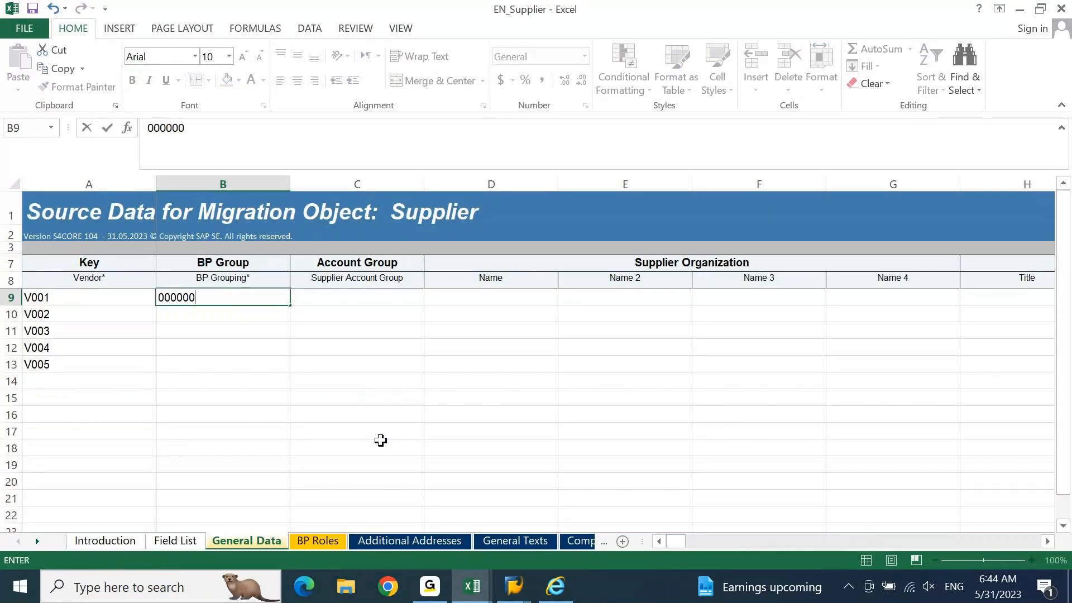
{"action": "key", "text": "Return"}
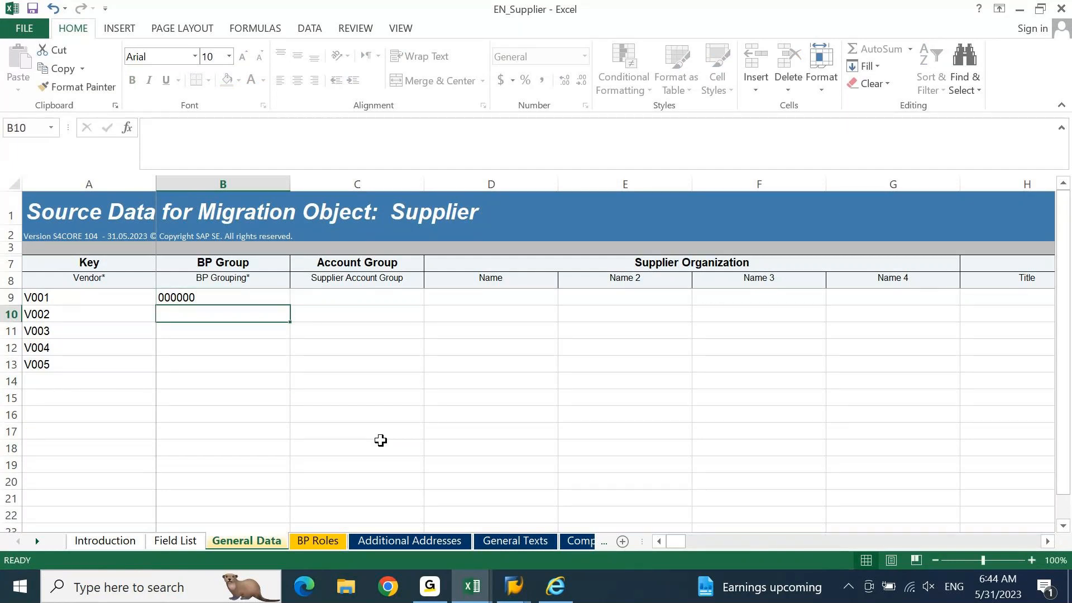
Step: Copy the BP Grouping from B9 down through B13 for the remaining vendors
{"action": "key", "text": "Up"}
{"action": "key", "text": "ctrl+c"}
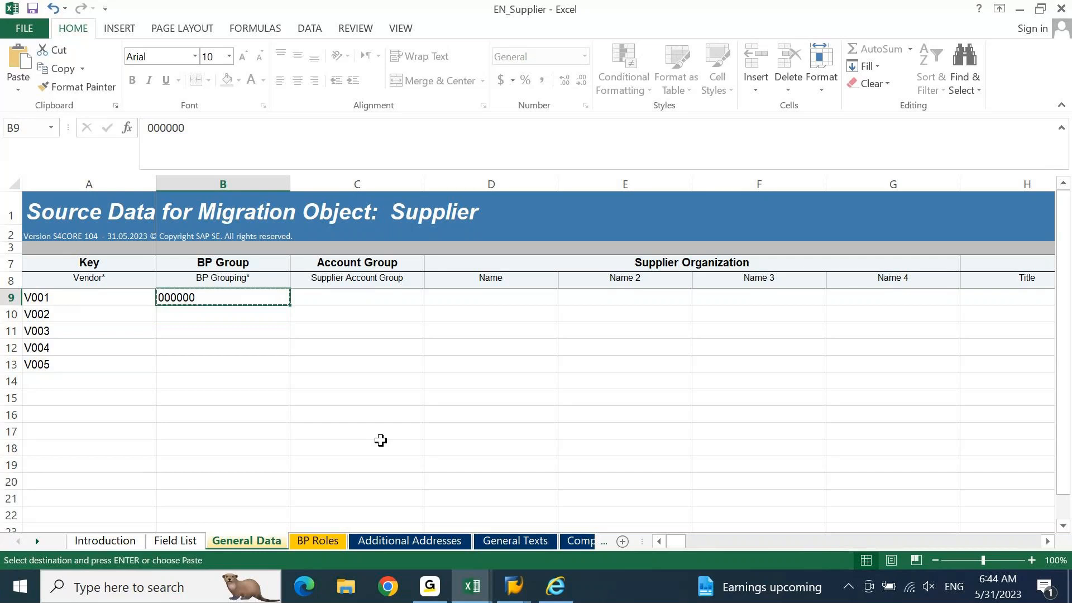
{"action": "key", "text": "shift+Down"}
{"action": "key", "text": "shift+Down"}
{"action": "key", "text": "shift+Down"}
{"action": "key", "text": "shift+Down"}
{"action": "key", "text": "ctrl+v"}
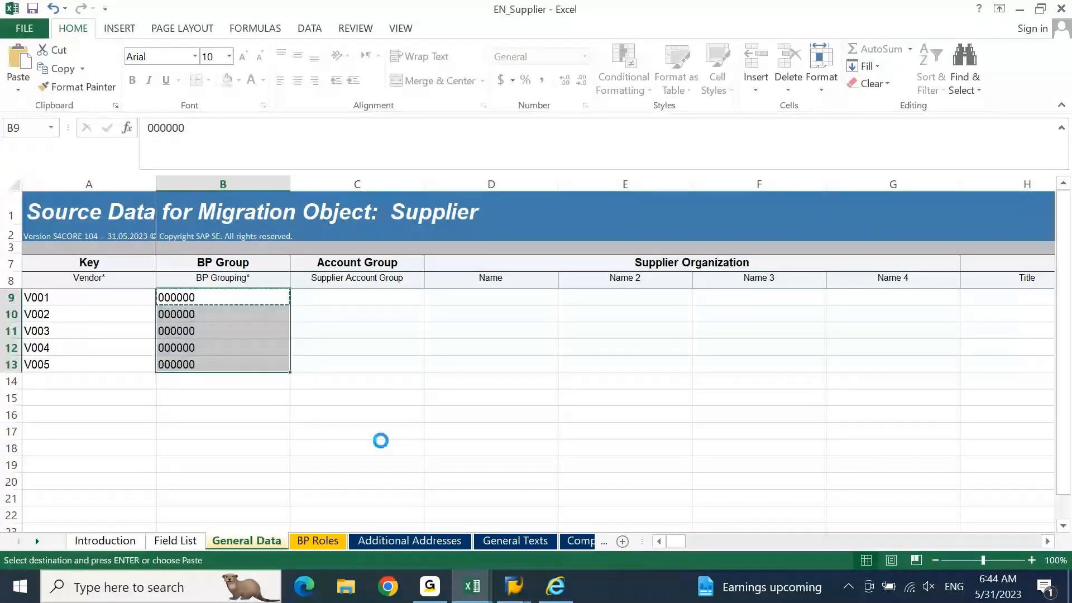
{"action": "key", "text": "Escape"}
{"action": "key", "text": "Right"}
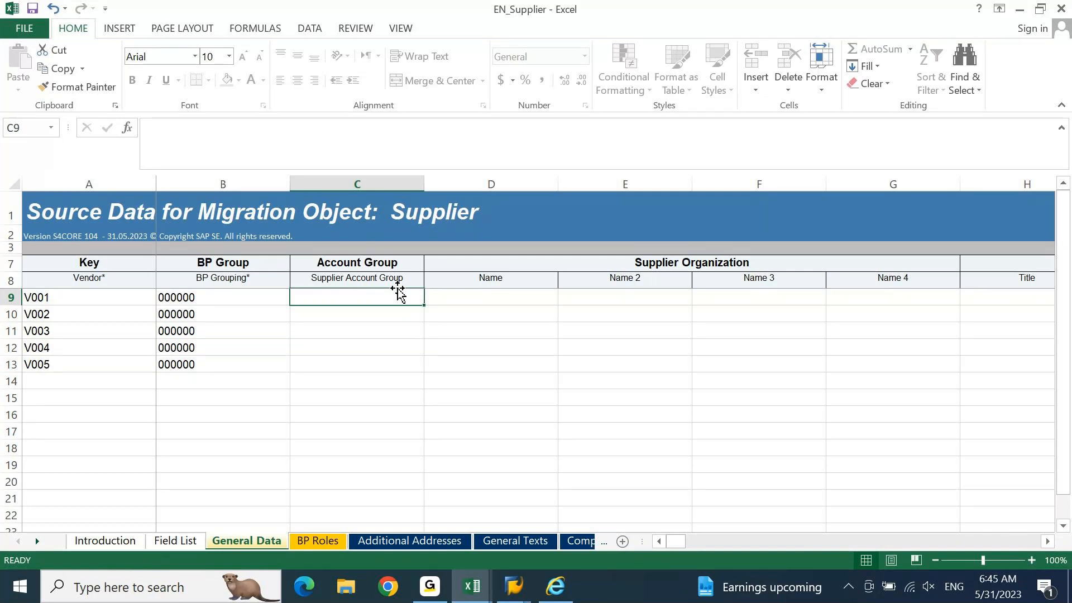
{"action": "left_click", "coordinate": [216, 296]}
{"action": "left_click", "coordinate": [323, 300]}
{"action": "left_click", "coordinate": [245, 301]}
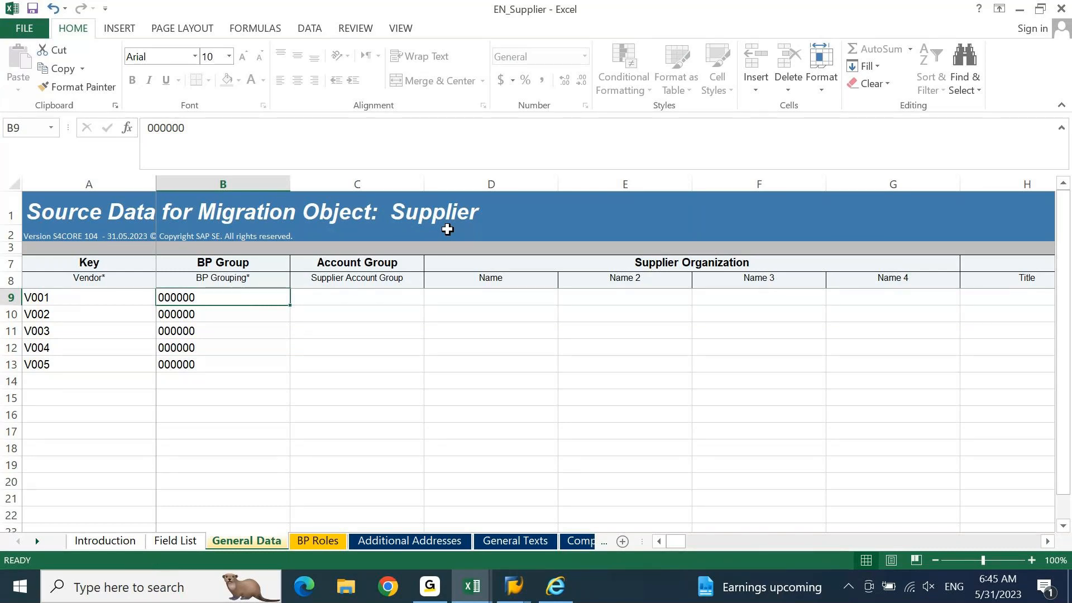
Step: Switch to the SAP Change Organization session and try to restart the business partner transaction with /NBP
{"action": "mouse_move", "coordinate": [513, 585]}
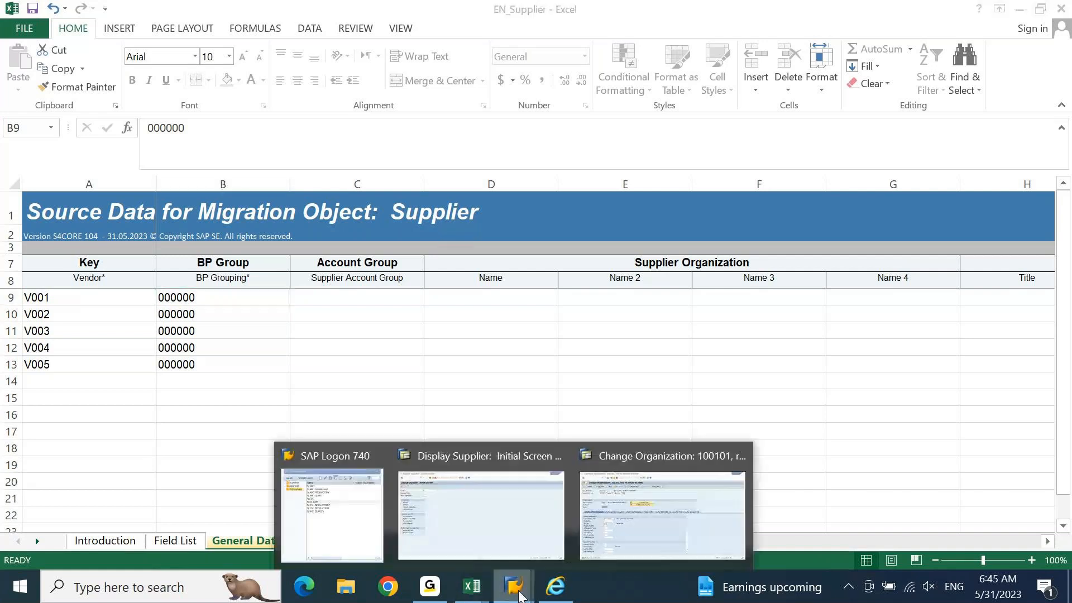
{"action": "left_click", "coordinate": [643, 498]}
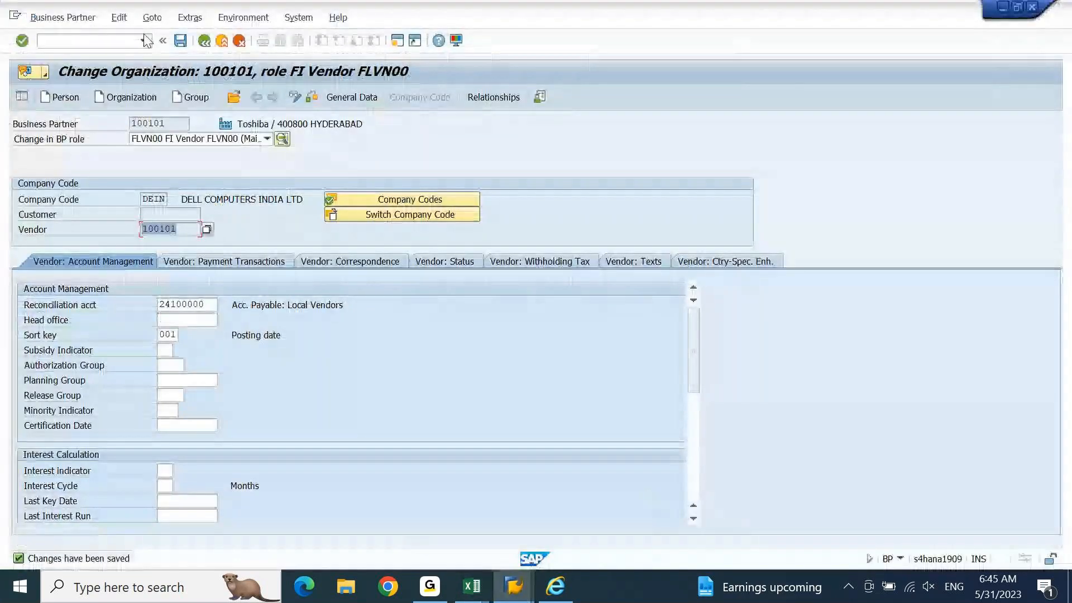
{"action": "left_click", "coordinate": [92, 41]}
{"action": "type", "text": "/NBP"}
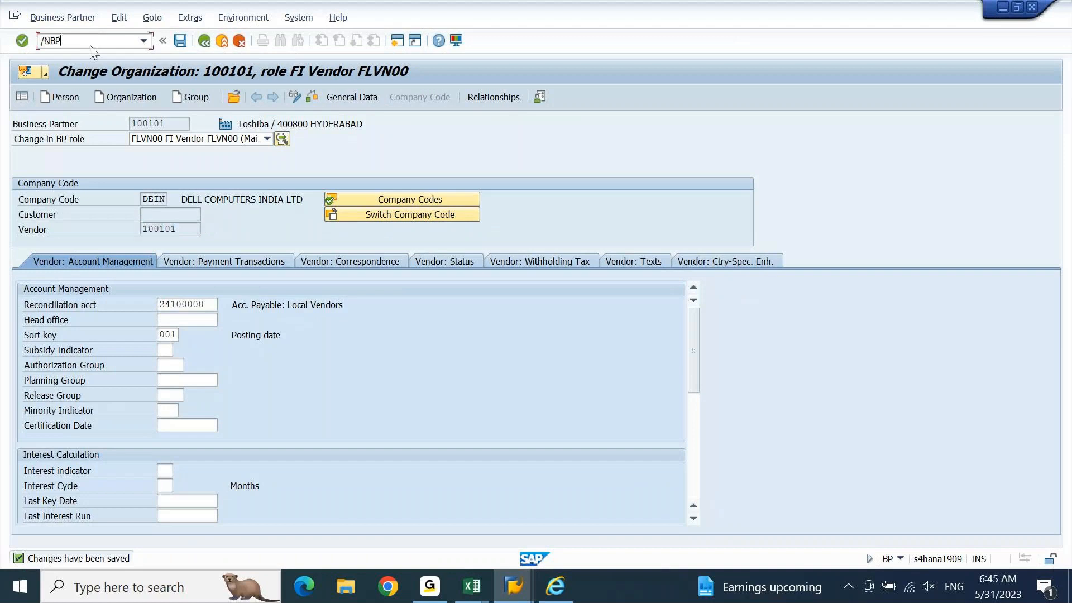
{"action": "key", "text": "Return"}
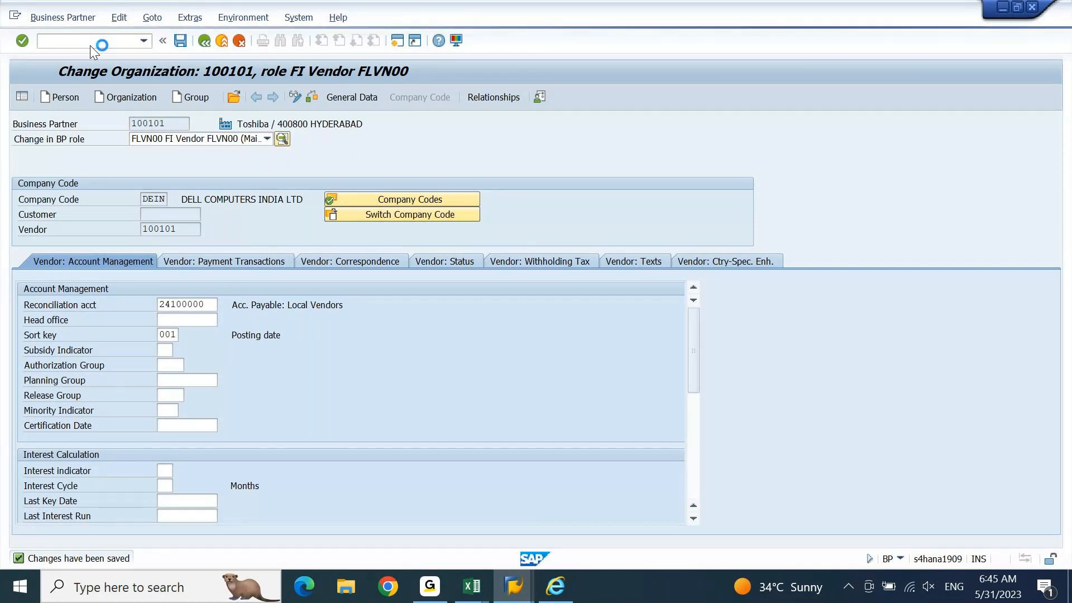
Step: Stop the running transaction and open transaction BP again
{"action": "left_click", "coordinate": [16, 17]}
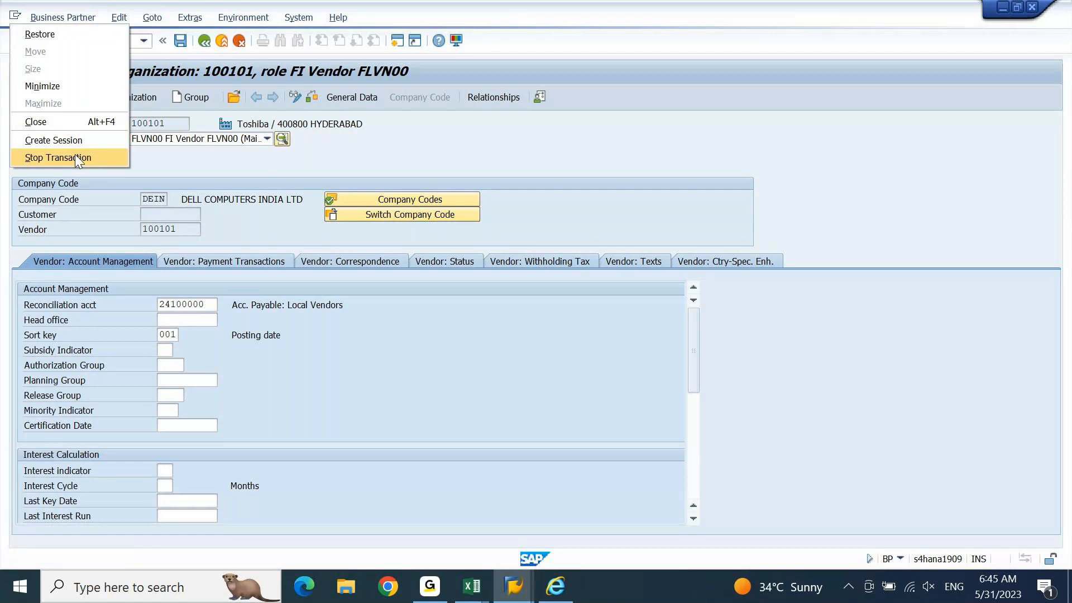
{"action": "left_click", "coordinate": [74, 154]}
{"action": "type", "text": "BP"}
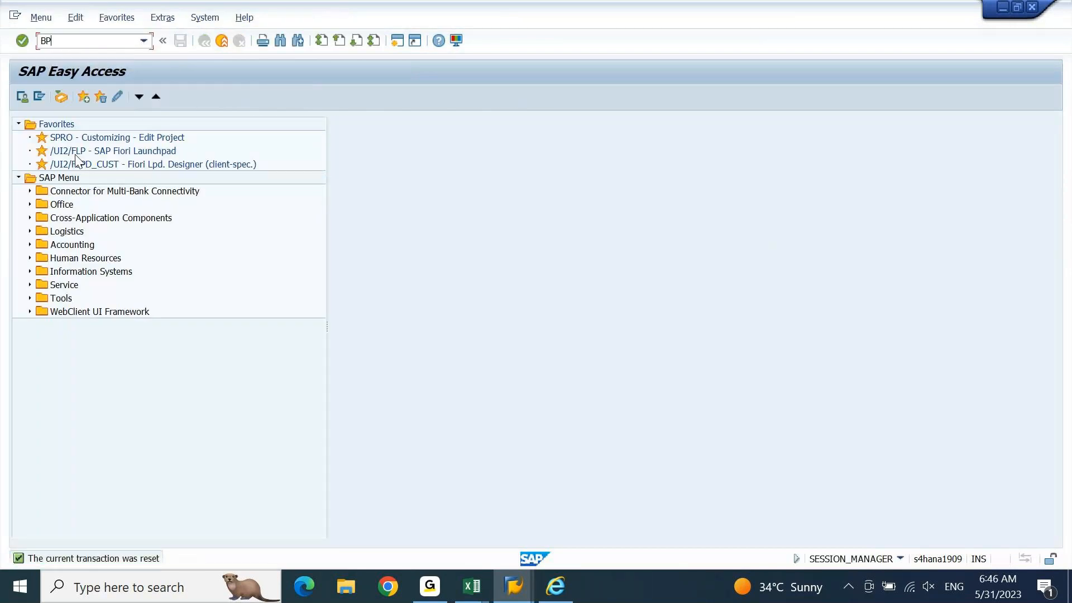
{"action": "key", "text": "Return"}
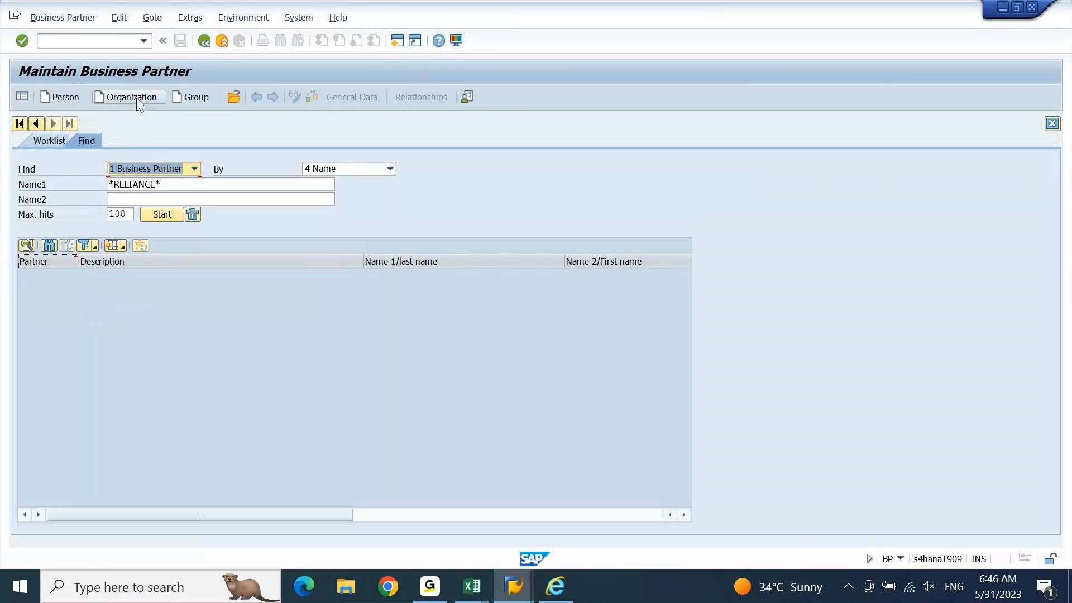
Step: Start a new organization with BP role FLVN00 FI Vendor and confirm creating it in that role
{"action": "left_click", "coordinate": [136, 99]}
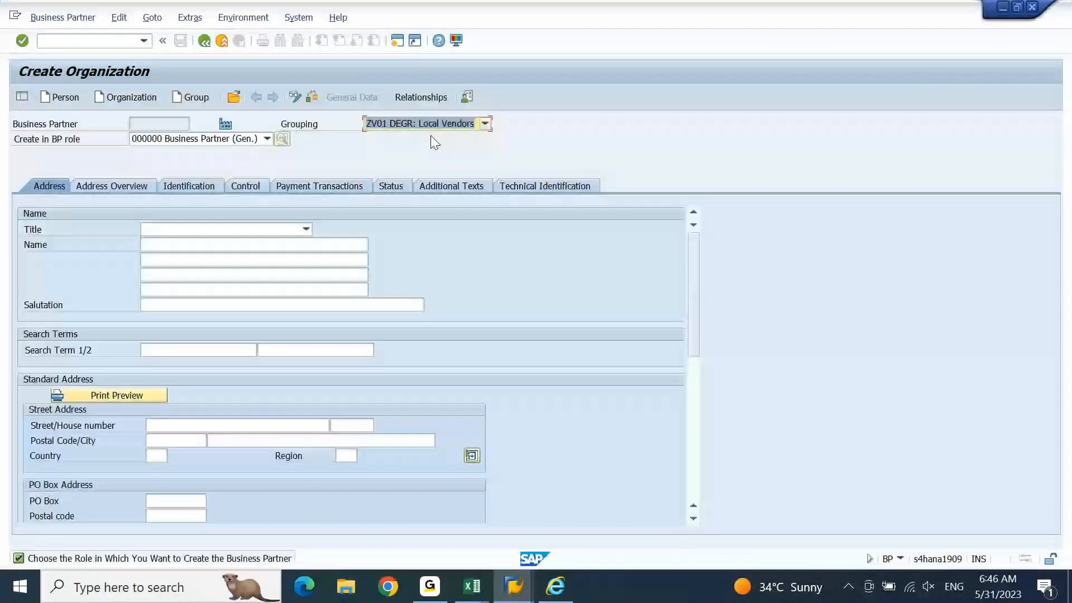
{"action": "left_click", "coordinate": [268, 138]}
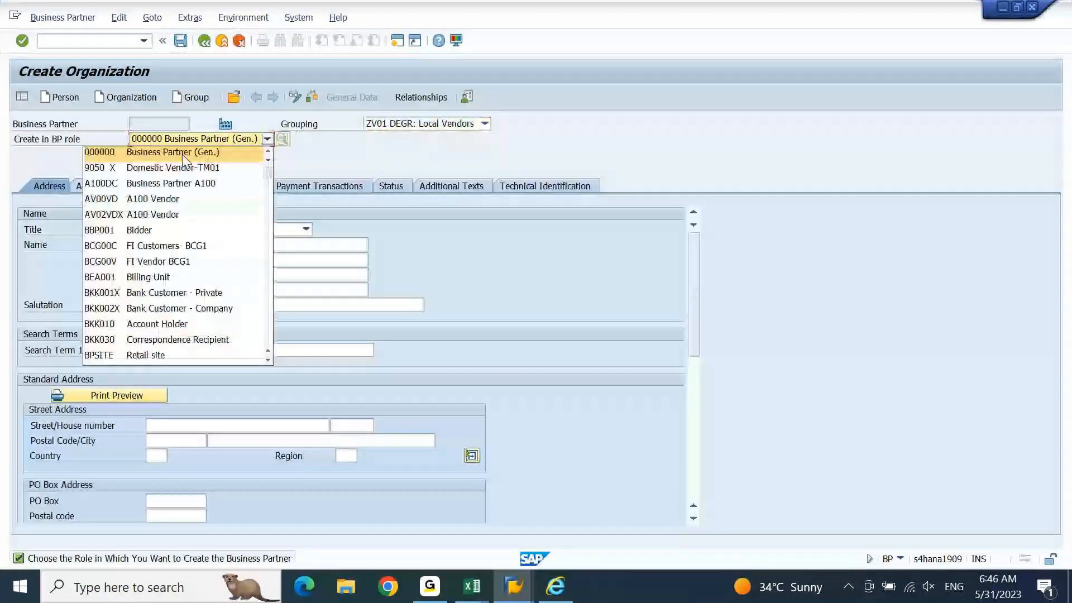
{"action": "key", "text": "Page_Down"}
{"action": "key", "text": "Page_Down"}
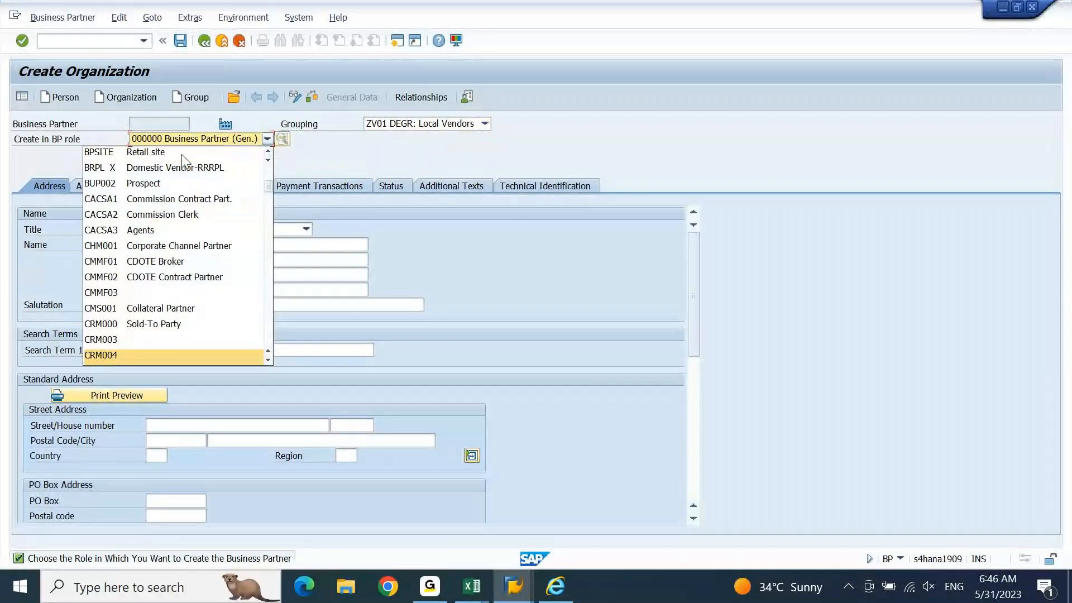
{"action": "key", "text": "Page_Down"}
{"action": "key", "text": "Page_Down"}
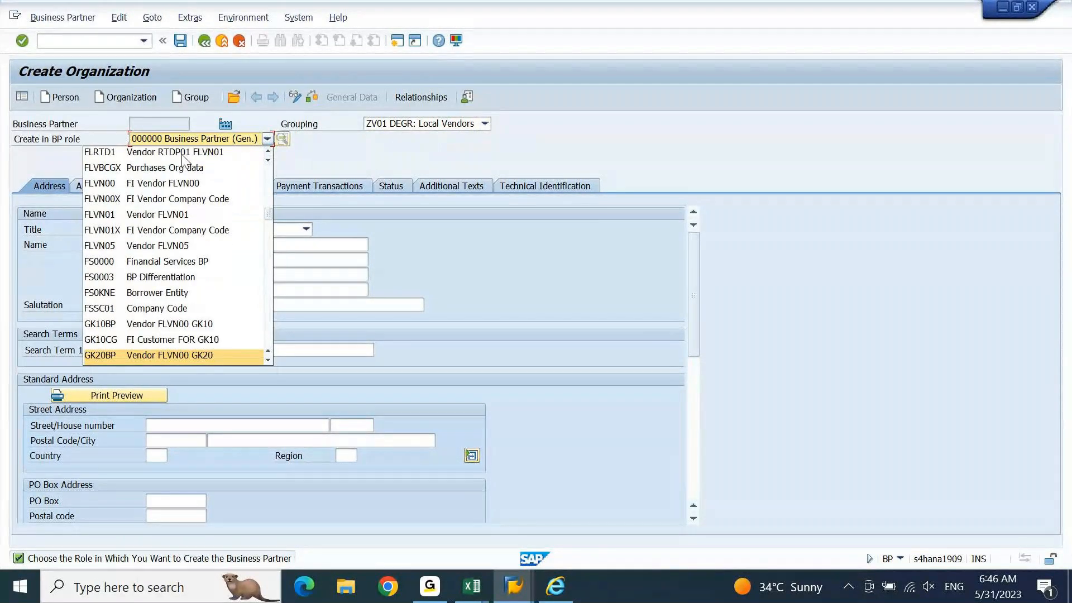
{"action": "key", "text": "Page_Up"}
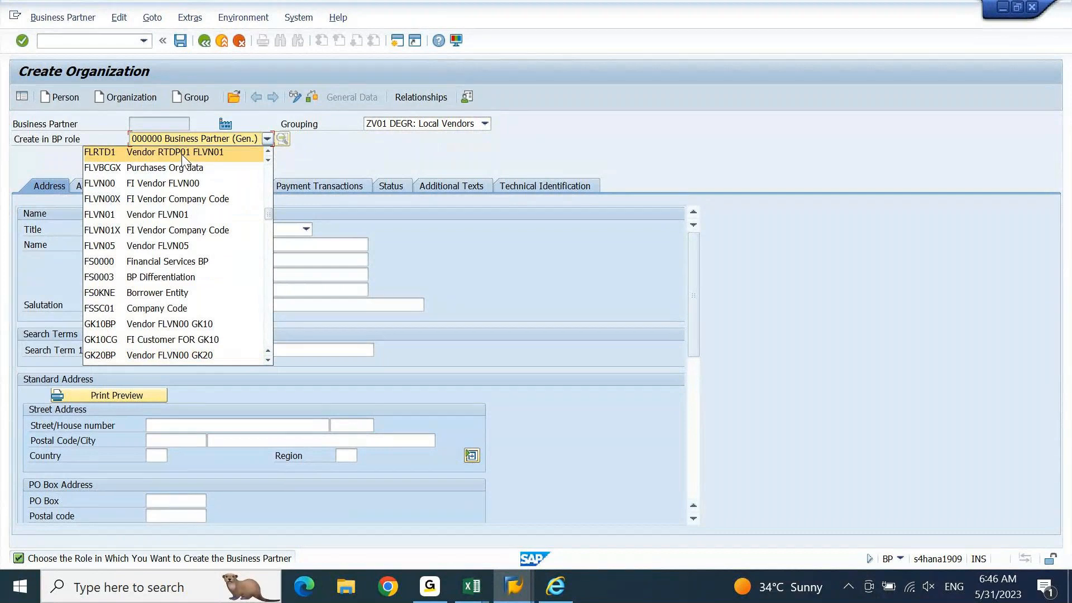
{"action": "left_click", "coordinate": [189, 179]}
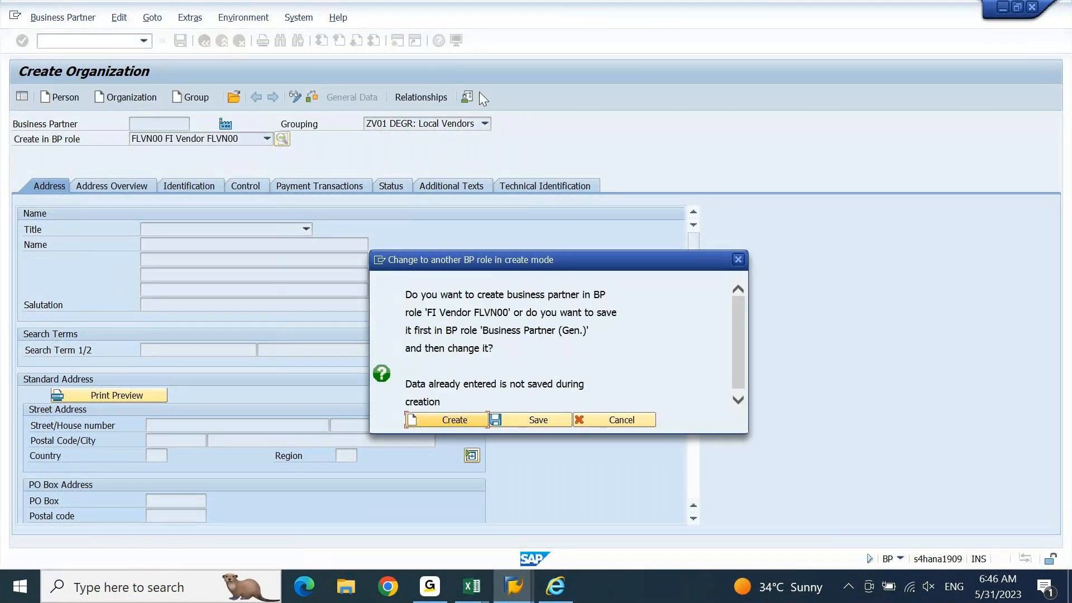
{"action": "left_click_drag", "start_coordinate": [537, 267], "coordinate": [513, 119]}
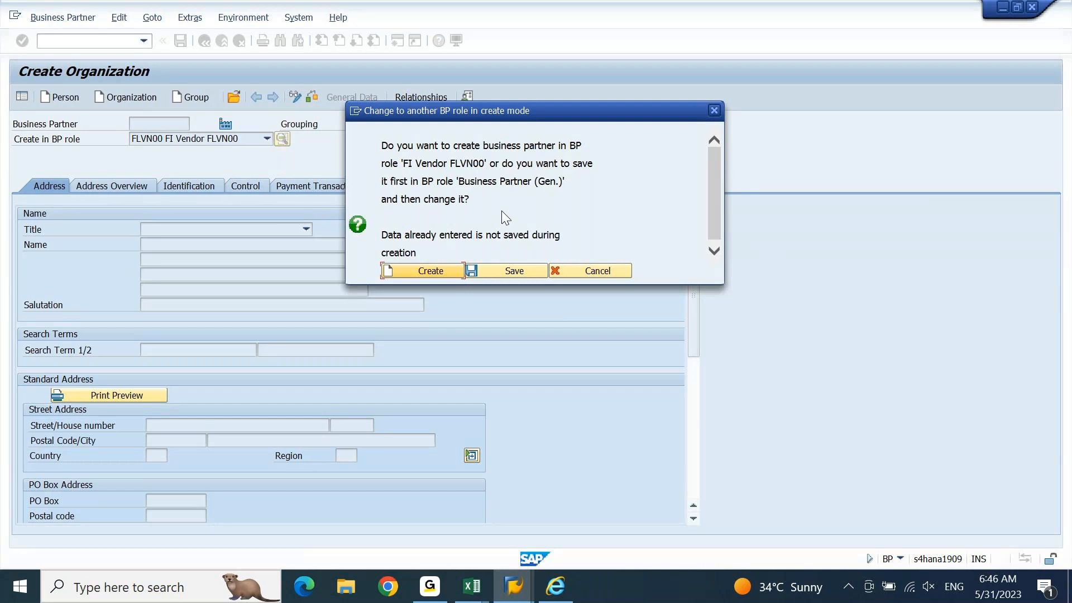
{"action": "left_click", "coordinate": [439, 270]}
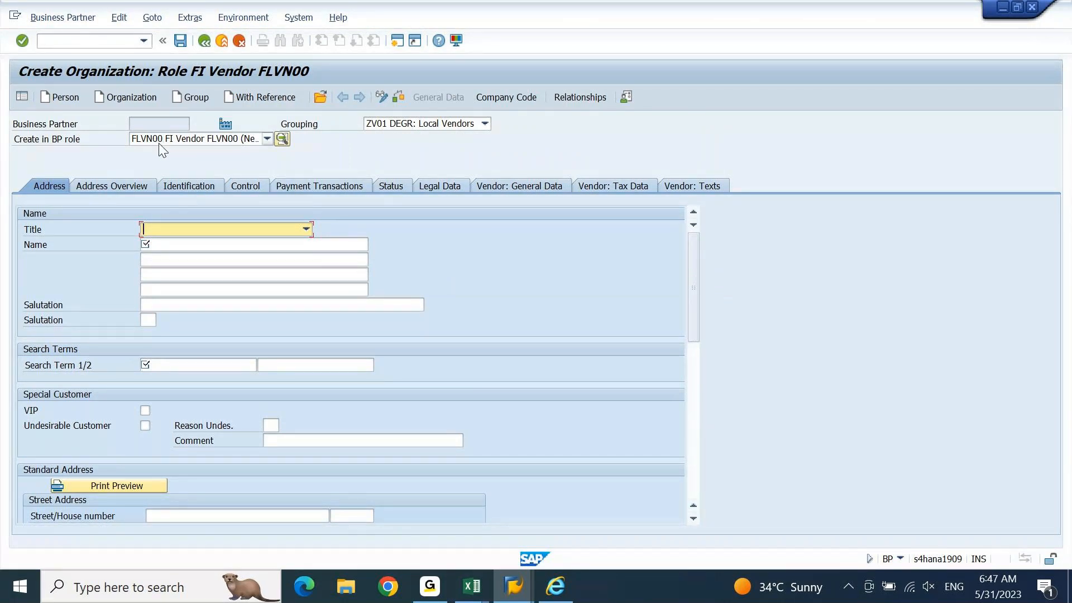
Step: Set the organization's title to 0003 Company and its name to ASUS
{"action": "left_click", "coordinate": [241, 229]}
{"action": "left_click", "coordinate": [251, 243]}
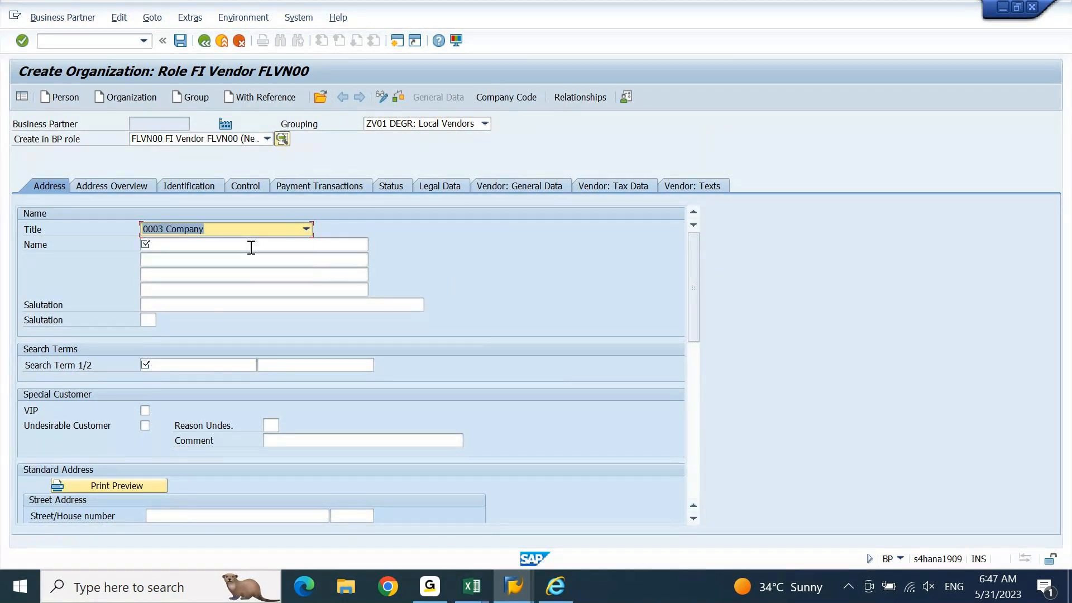
{"action": "left_click", "coordinate": [252, 246]}
{"action": "type", "text": "ASUS"}
{"action": "key", "text": "Tab"}
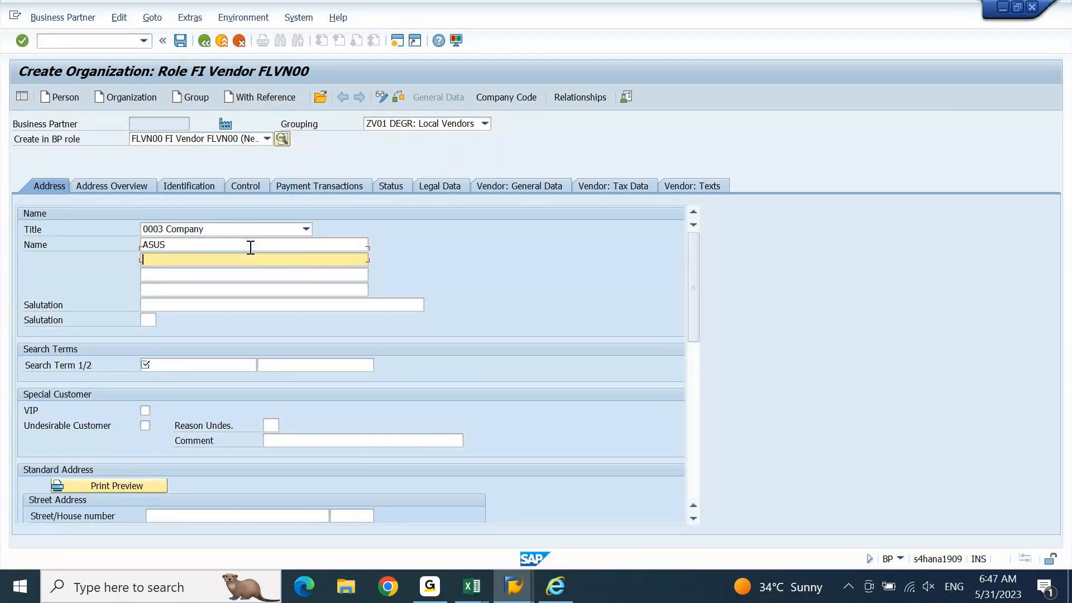
Step: Enter ASUS as the first search term and set the communication language to EN English
{"action": "key", "text": "Tab"}
{"action": "key", "text": "Tab"}
{"action": "key", "text": "Tab"}
{"action": "key", "text": "Tab"}
{"action": "key", "text": "Tab"}
{"action": "type", "text": "ASUS"}
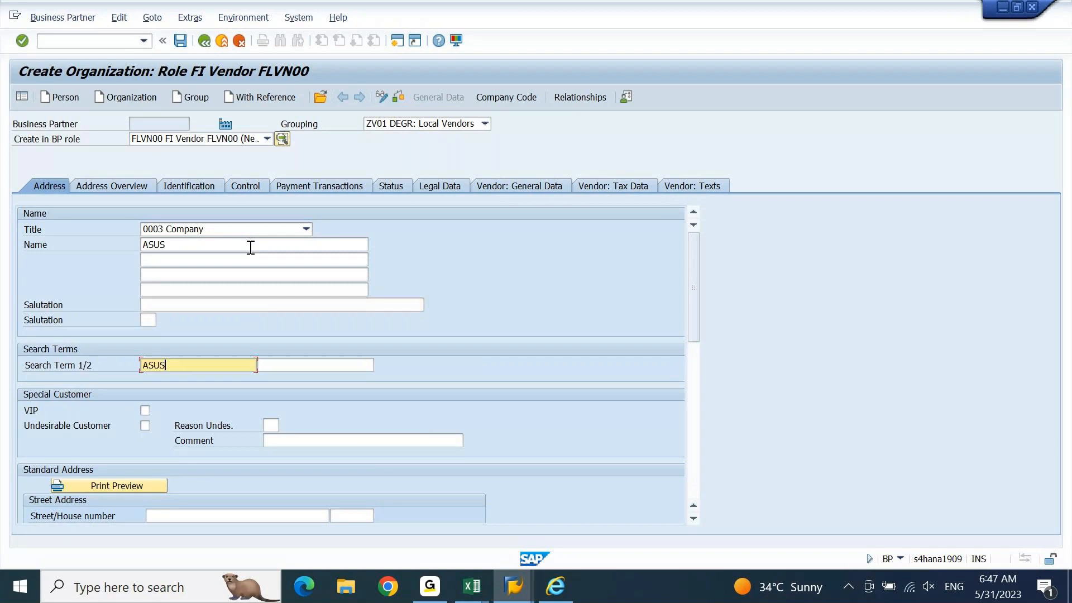
{"action": "key", "text": "Tab"}
{"action": "key", "text": "Tab"}
{"action": "key", "text": "Tab"}
{"action": "key", "text": "Return"}
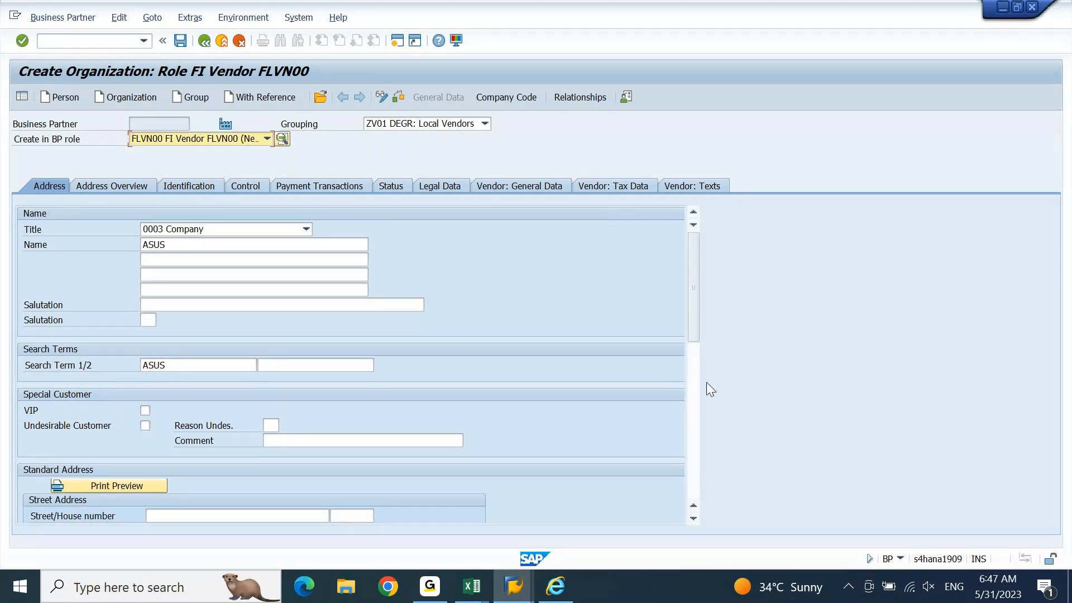
{"action": "left_click", "coordinate": [695, 393]}
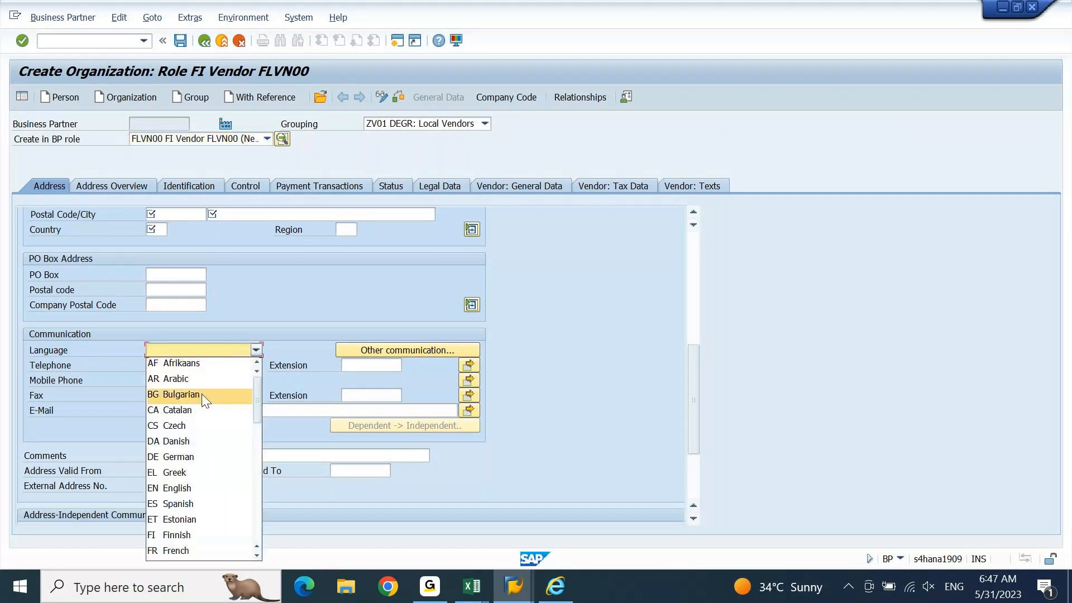
{"action": "left_click", "coordinate": [189, 492]}
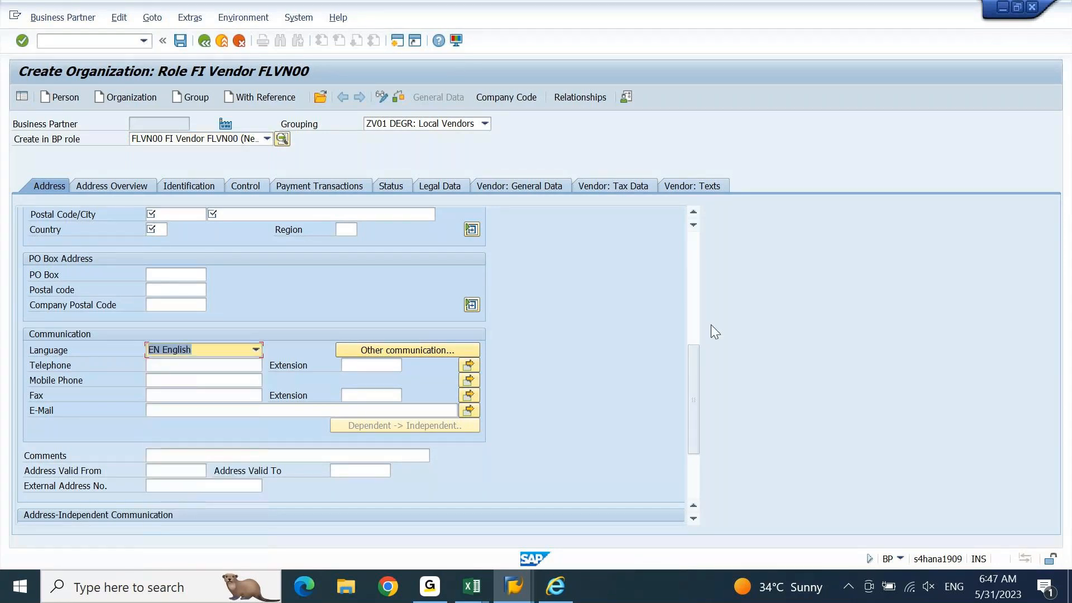
Step: Fill in the vendor's street, house number, postal code and city in the standard address, with country IN and region 13
{"action": "left_click_drag", "start_coordinate": [692, 377], "coordinate": [692, 337]}
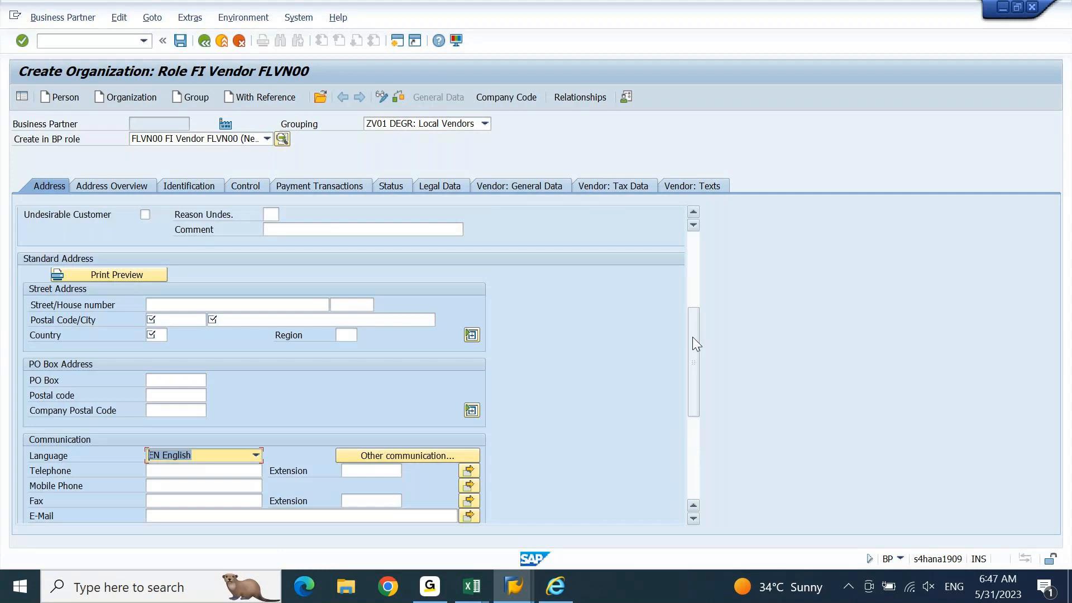
{"action": "left_click", "coordinate": [153, 305]}
{"action": "type", "text": "ASUS ST"}
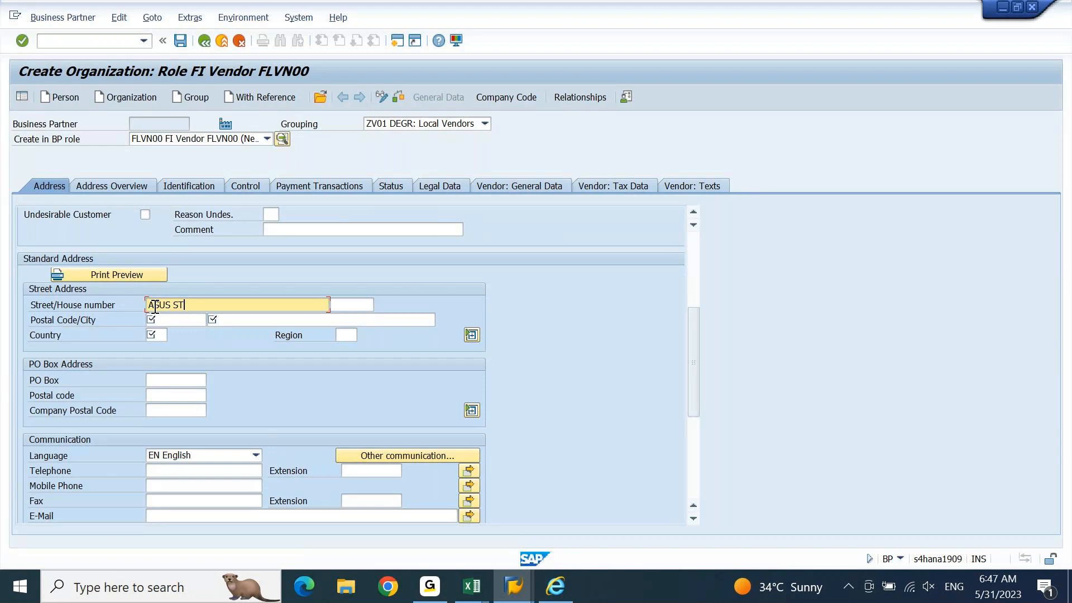
{"action": "type", "text": "REET"}
{"action": "key", "text": "Tab"}
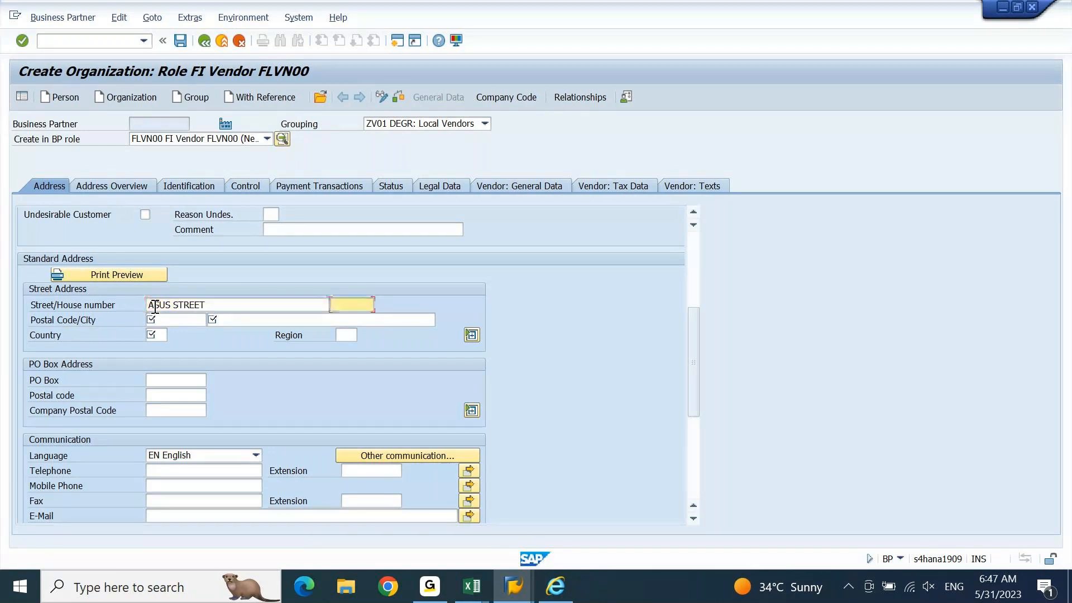
{"action": "type", "text": "88"}
{"action": "key", "text": "Tab"}
{"action": "type", "text": "400500"}
{"action": "key", "text": "Tab"}
{"action": "type", "text": "HYDERABAD"}
{"action": "key", "text": "Tab"}
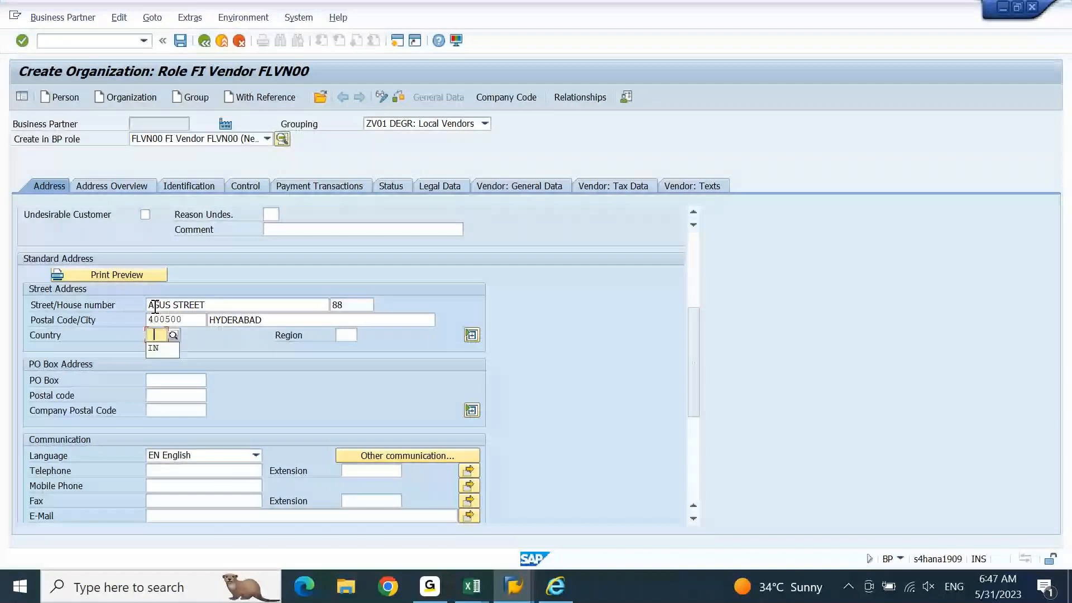
{"action": "type", "text": "IN"}
{"action": "key", "text": "Return"}
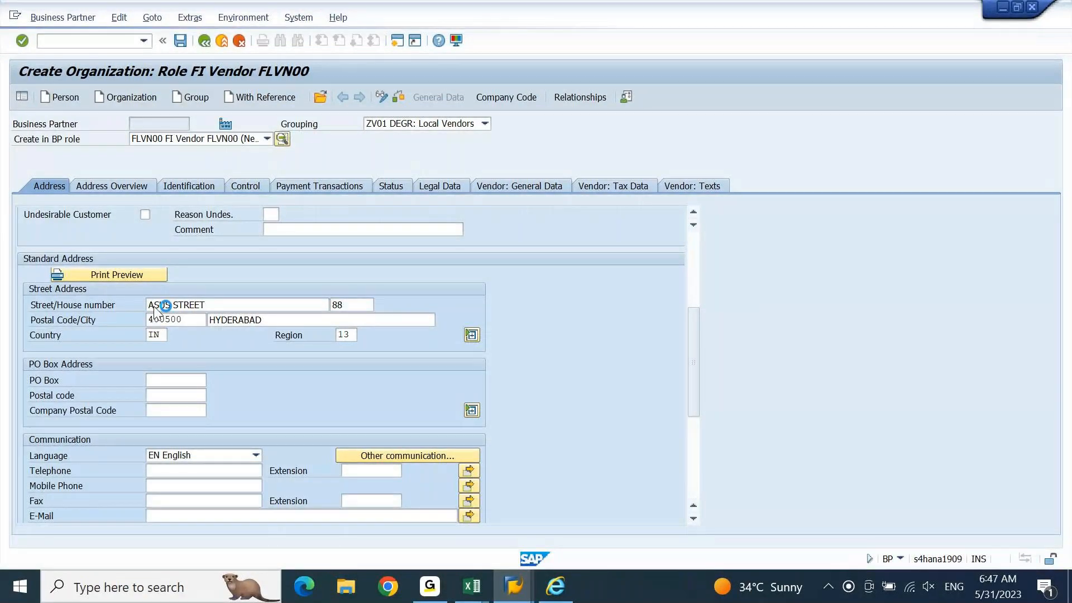
Step: Open the new ASUS vendor's company code data for company code DEIN
{"action": "left_click_drag", "start_coordinate": [690, 256], "coordinate": [691, 244]}
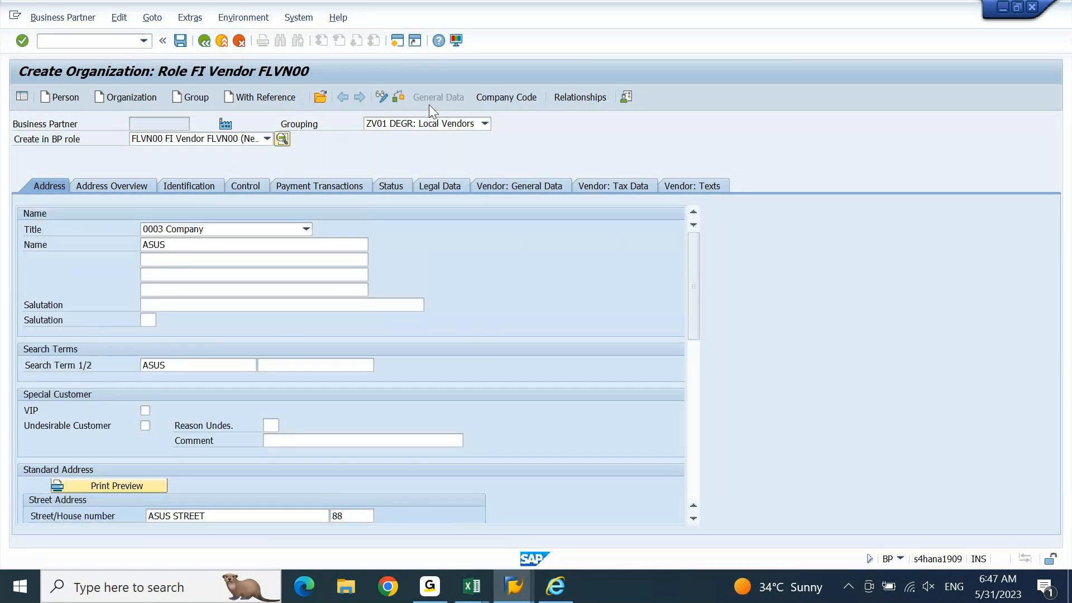
{"action": "left_click", "coordinate": [526, 99]}
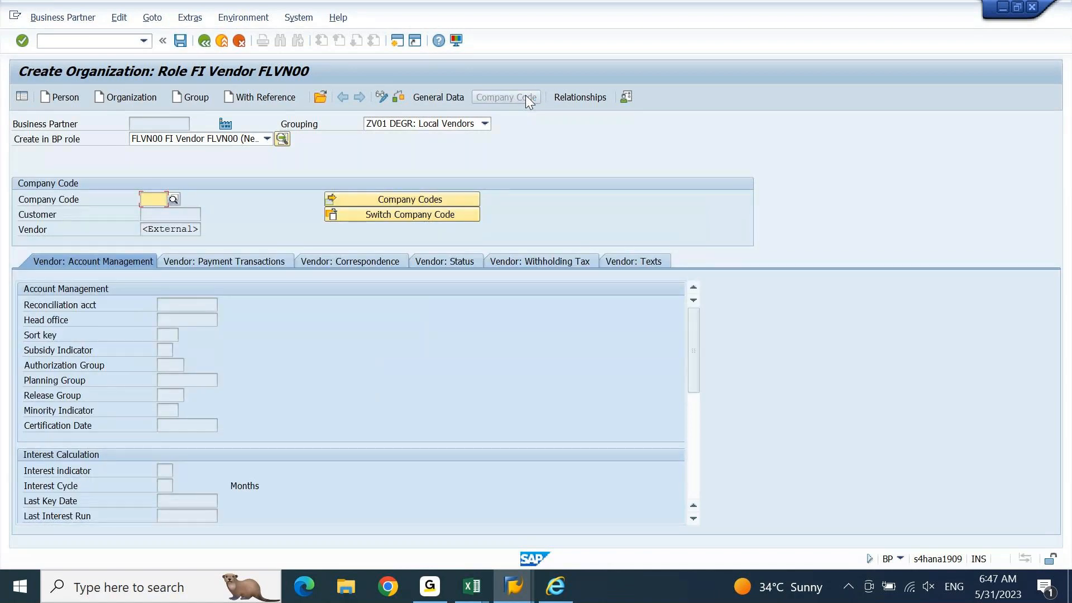
{"action": "type", "text": "DEIN"}
{"action": "key", "text": "Return"}
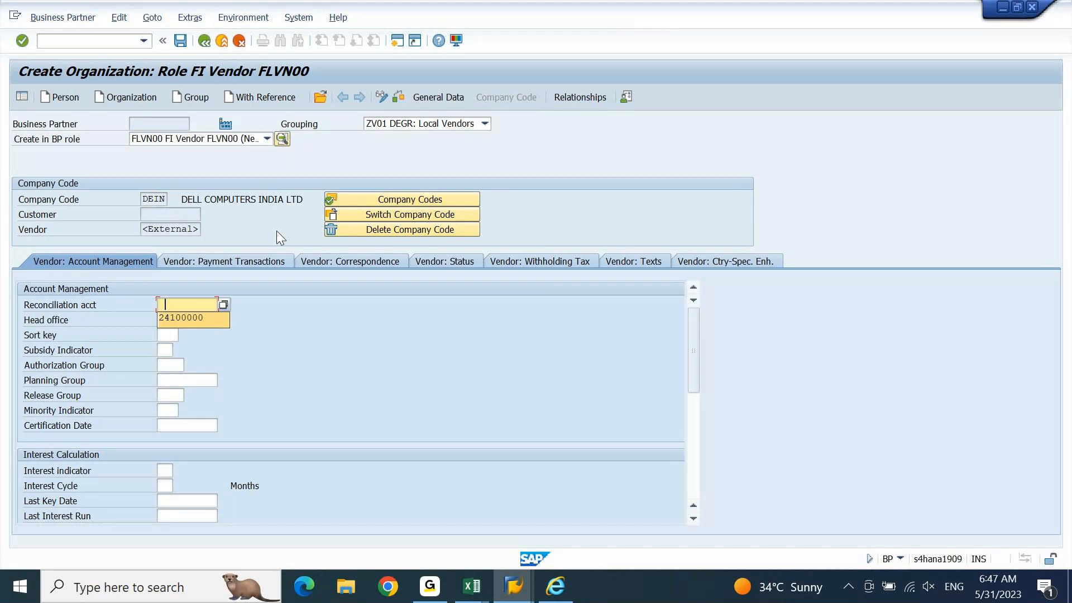
Step: Set the vendor's reconciliation account to 24100000 and sort key to 001, and save the business partner
{"action": "key", "text": "Down"}
{"action": "key", "text": "Return"}
{"action": "key", "text": "Tab"}
{"action": "key", "text": "Tab"}
{"action": "key", "text": "alt+b"}
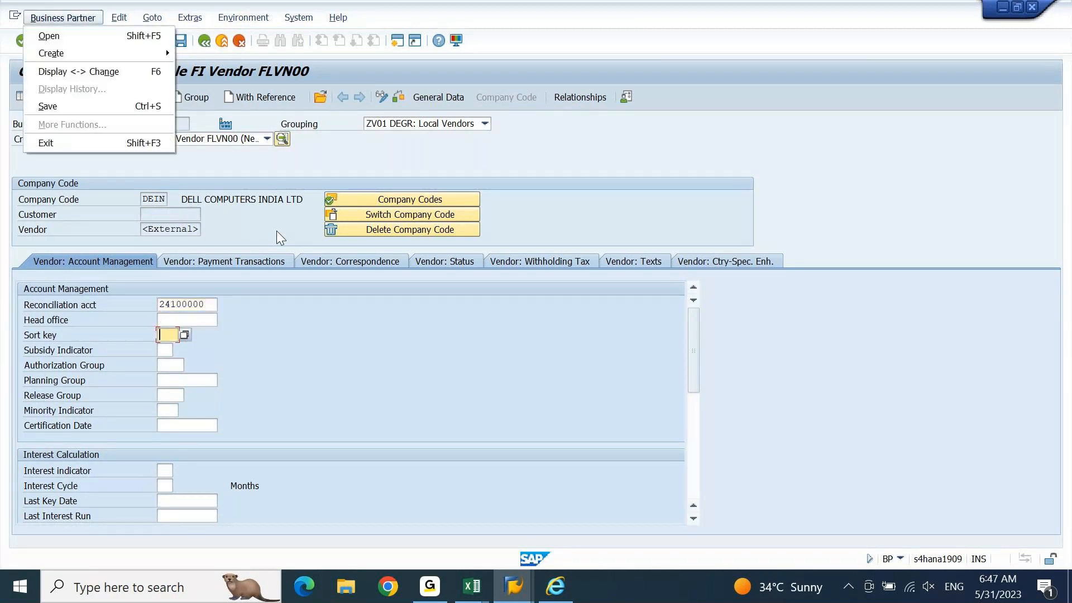
{"action": "left_click", "coordinate": [171, 334]}
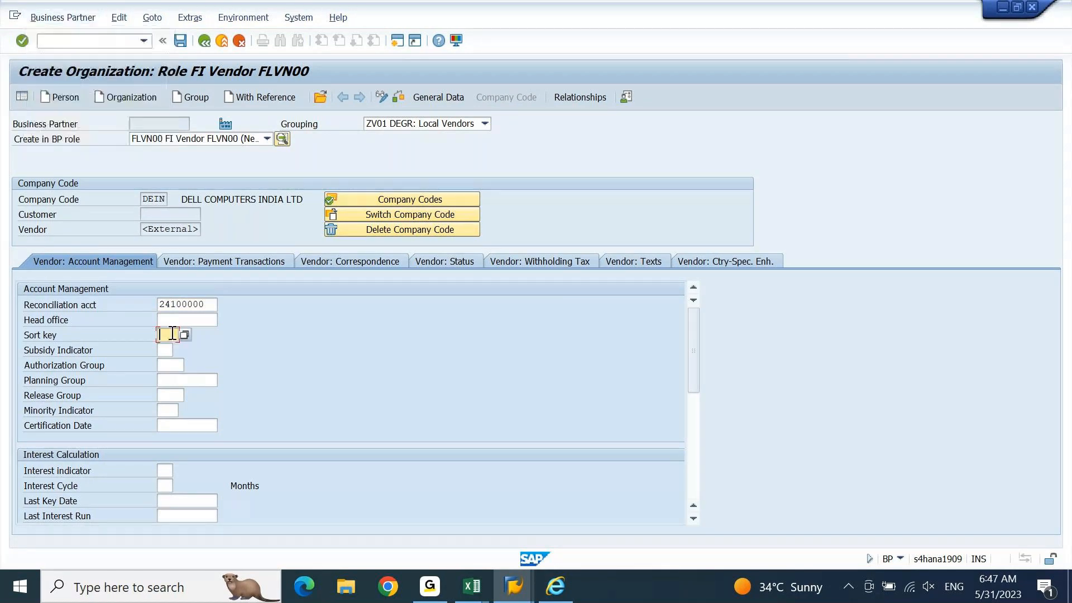
{"action": "type", "text": "001"}
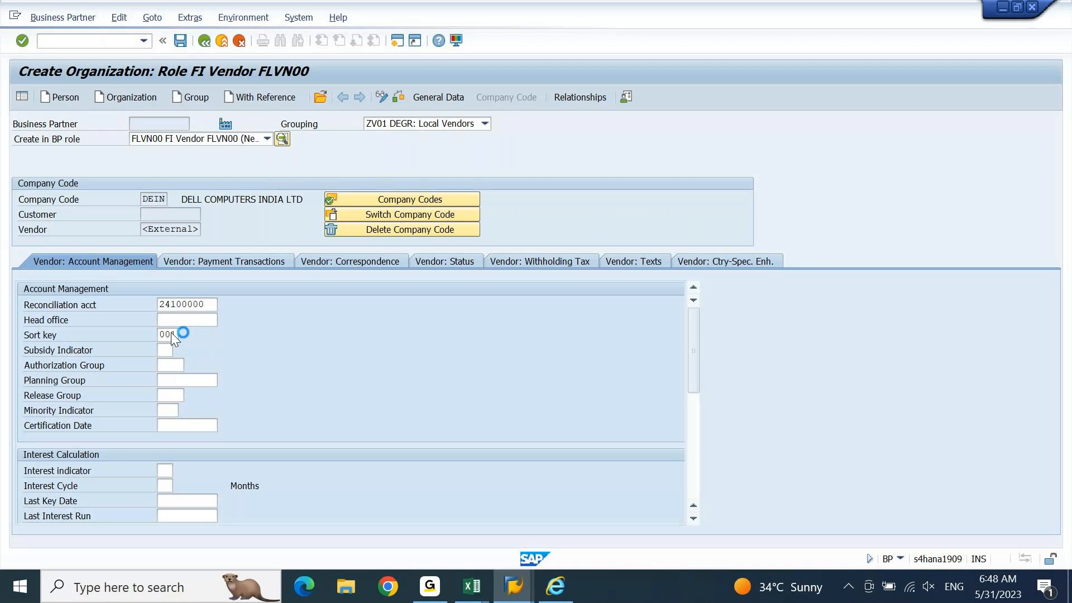
{"action": "key", "text": "Return"}
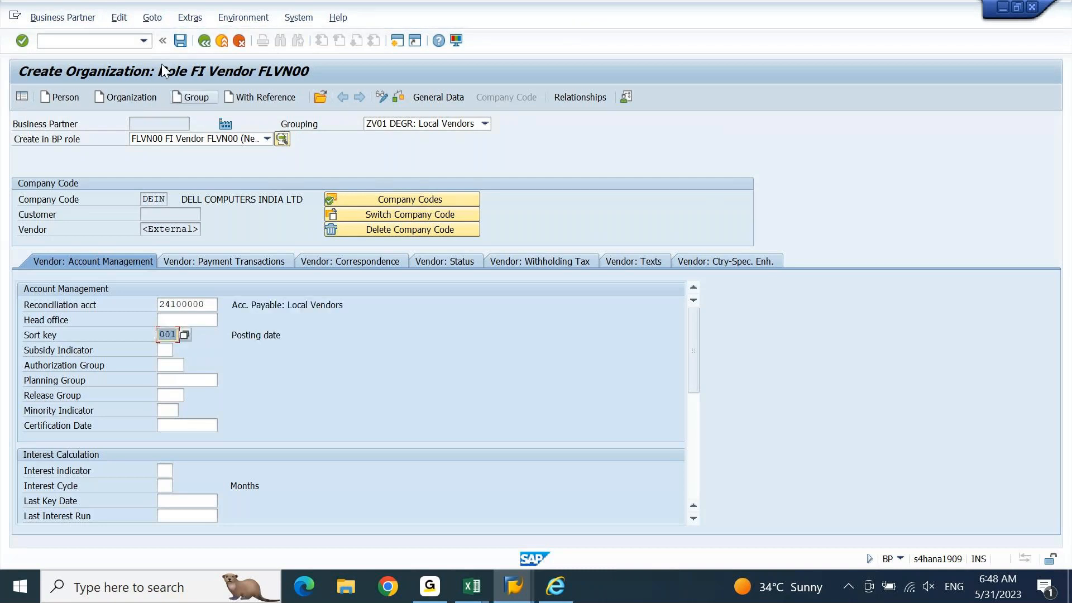
{"action": "left_click", "coordinate": [180, 39]}
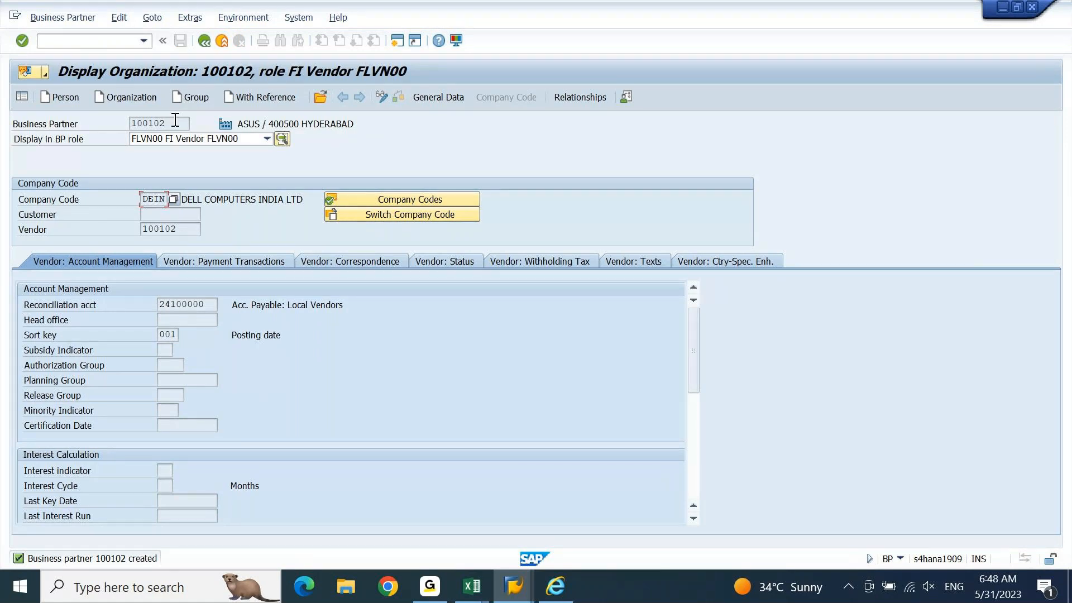
Step: Check the saved vendor's number and display the partner in role 000000 Business Partner (Gen.)
{"action": "double_click", "coordinate": [162, 229]}
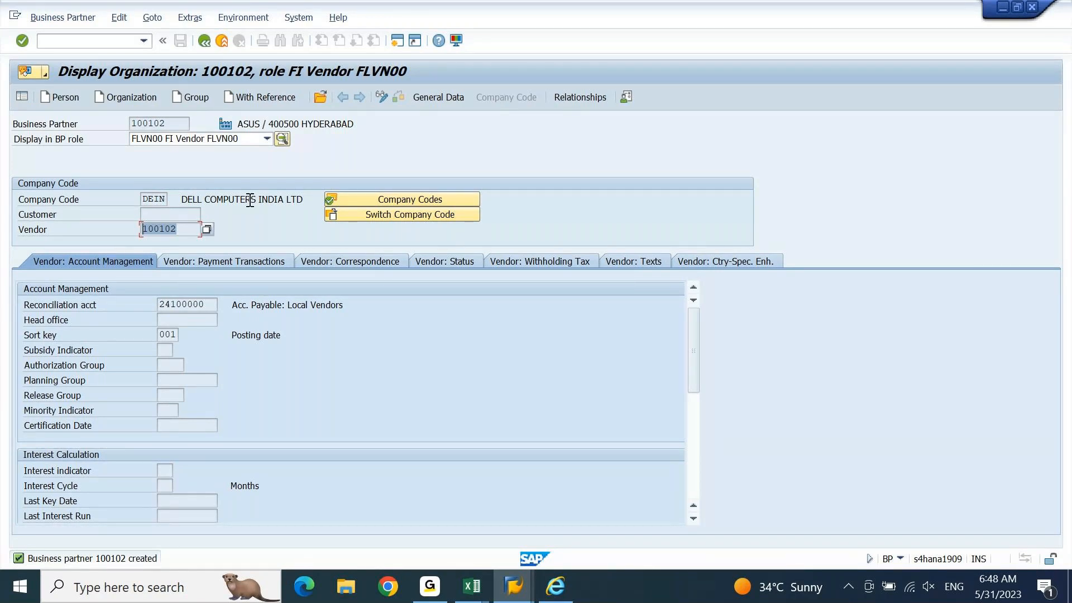
{"action": "left_click", "coordinate": [266, 138]}
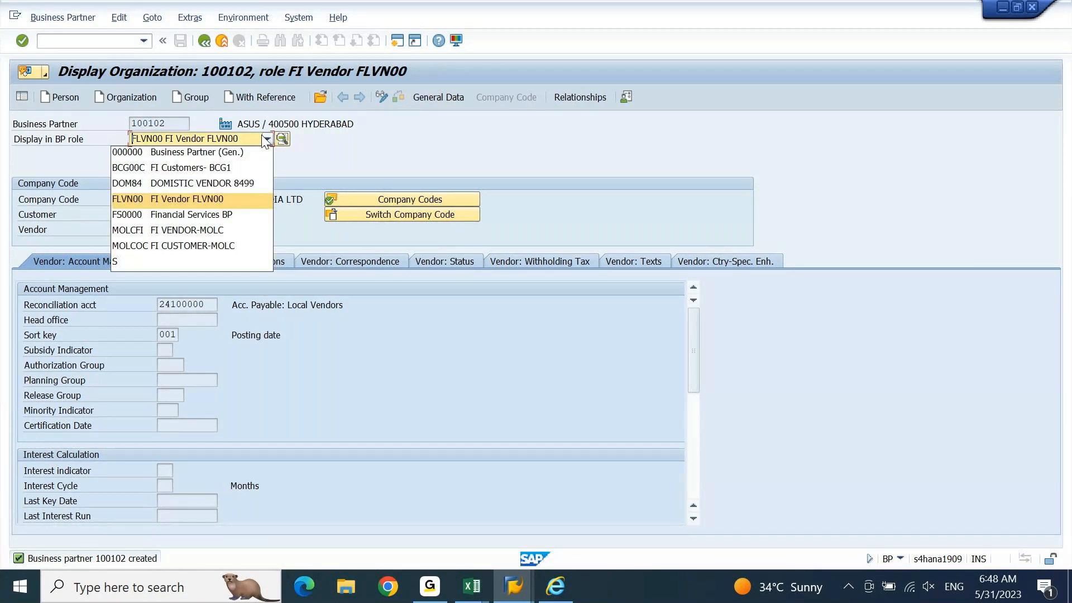
{"action": "left_click", "coordinate": [239, 152]}
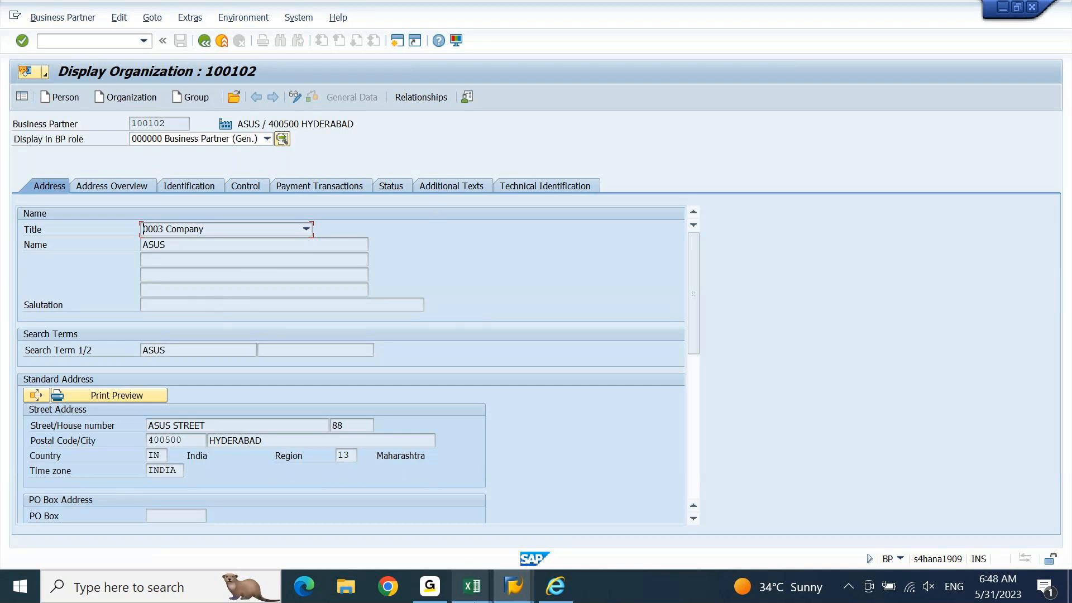
Step: Switch to the EN_Supplier workbook in Excel and set the BP Grouping of vendors V001 to V005 to FLVN00
{"action": "left_click", "coordinate": [472, 586]}
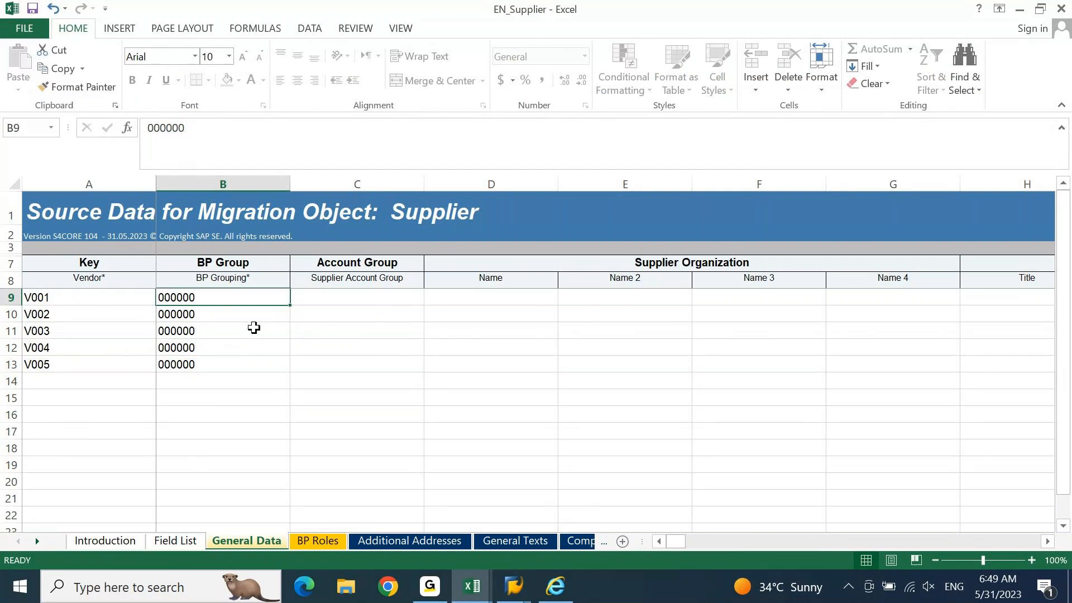
{"action": "type", "text": "FLVN"}
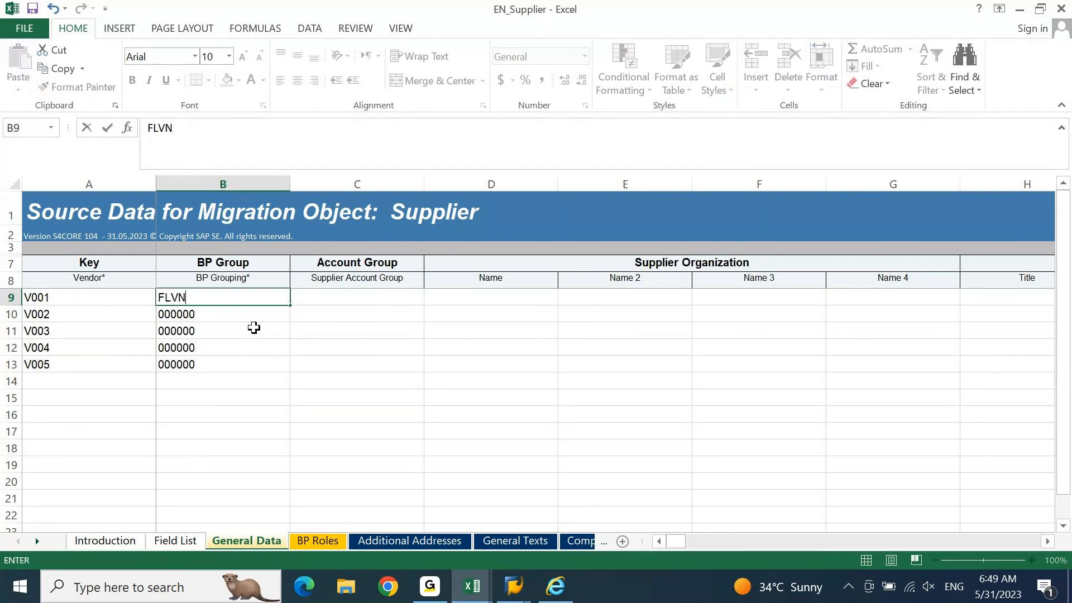
{"action": "type", "text": "00"}
{"action": "key", "text": "ctrl+Return"}
{"action": "key", "text": "ctrl+c"}
{"action": "key", "text": "shift+Down"}
{"action": "key", "text": "shift+Down"}
{"action": "key", "text": "shift+Down"}
{"action": "key", "text": "shift+Down"}
{"action": "key", "text": "ctrl+v"}
{"action": "key", "text": "ctrl"}
{"action": "key", "text": "Escape"}
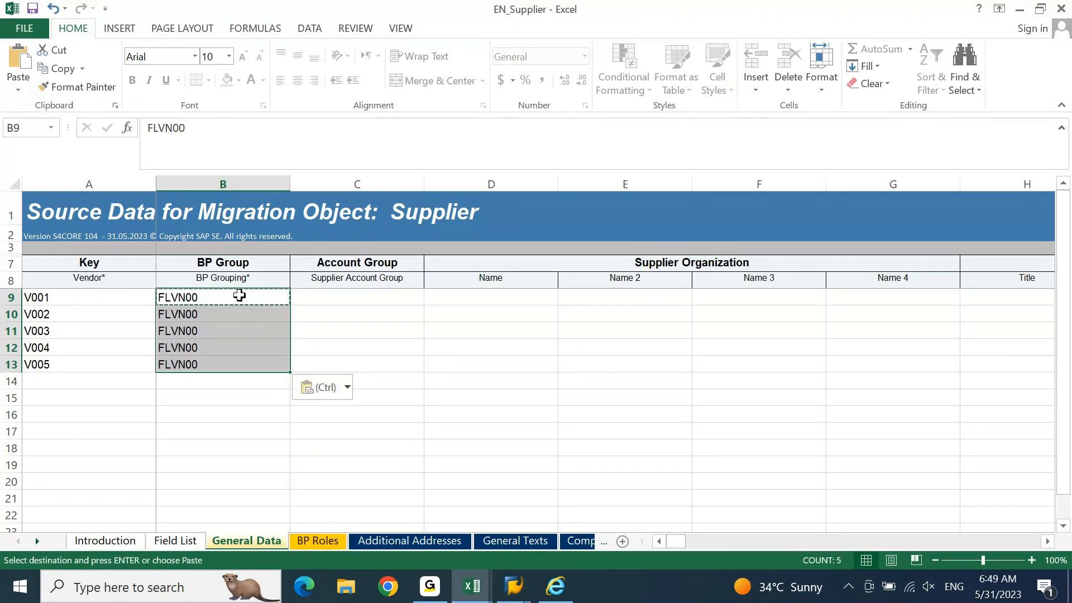
Step: Save the EN_Supplier workbook, keeping the XML Spreadsheet 2003 format
{"action": "left_click", "coordinate": [344, 301]}
{"action": "left_click", "coordinate": [223, 302]}
{"action": "key", "text": "ctrl+s"}
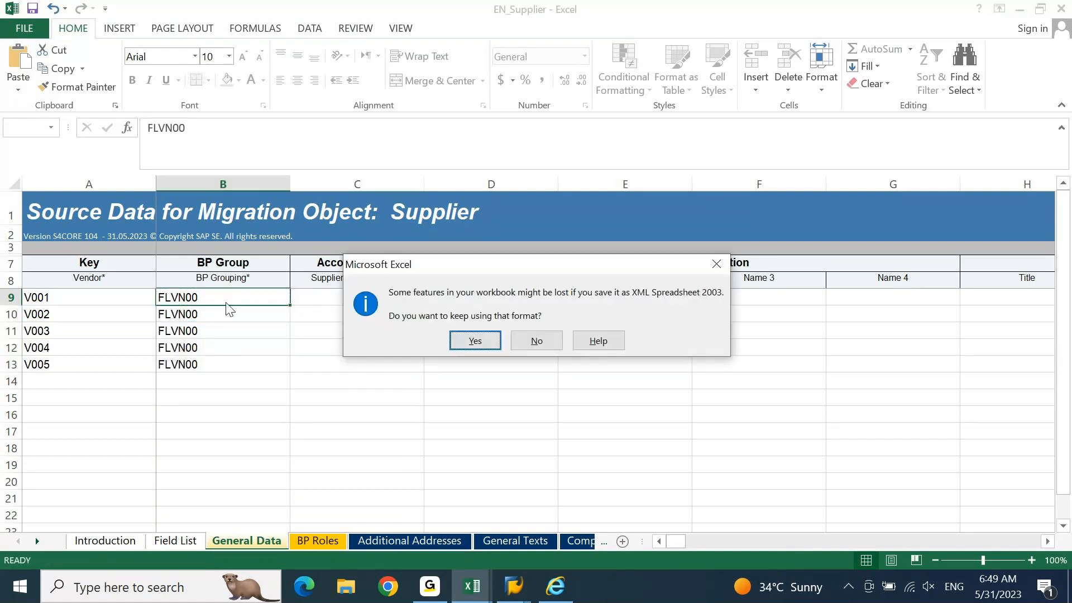
{"action": "key", "text": "Return"}
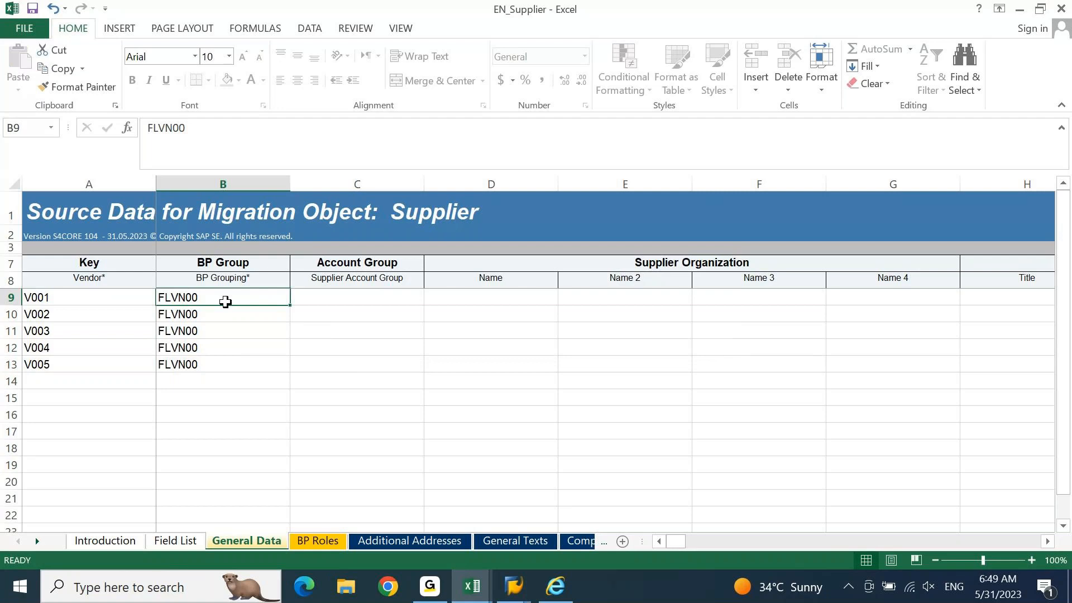
Step: Switch to SAP, restart transaction BP, begin a new organization and look through the available vendor groupings
{"action": "key", "text": "alt+Tab"}
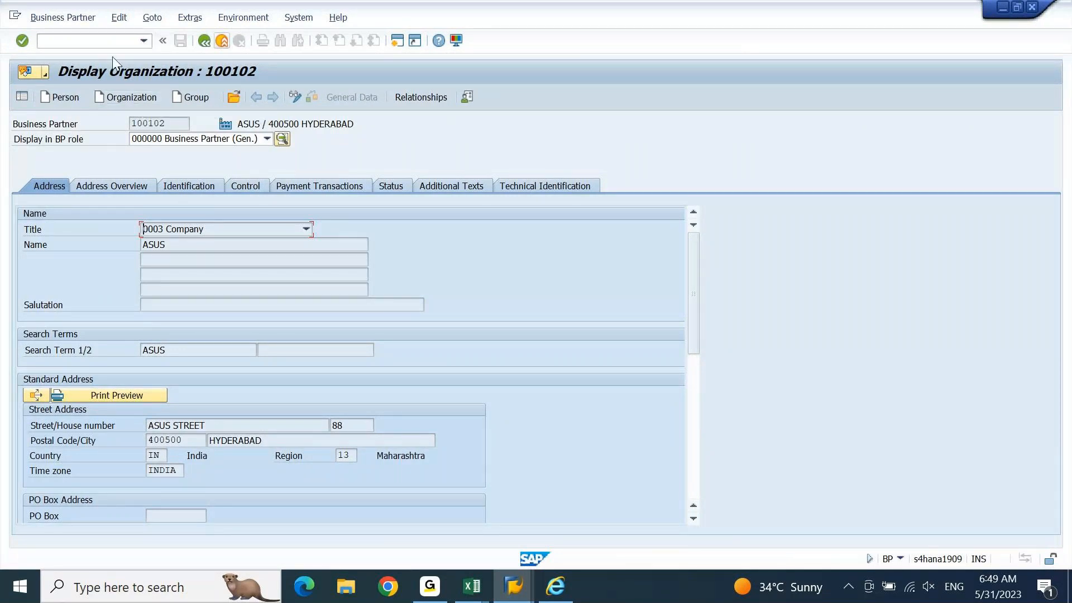
{"action": "type", "text": "/n"}
{"action": "key", "text": "Return"}
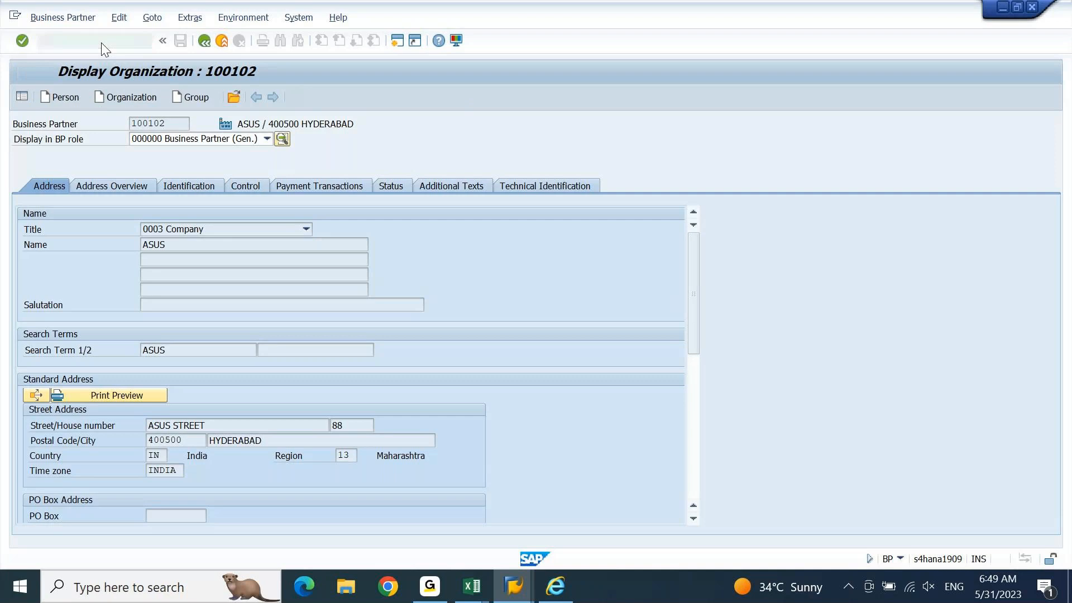
{"action": "type", "text": "BP"}
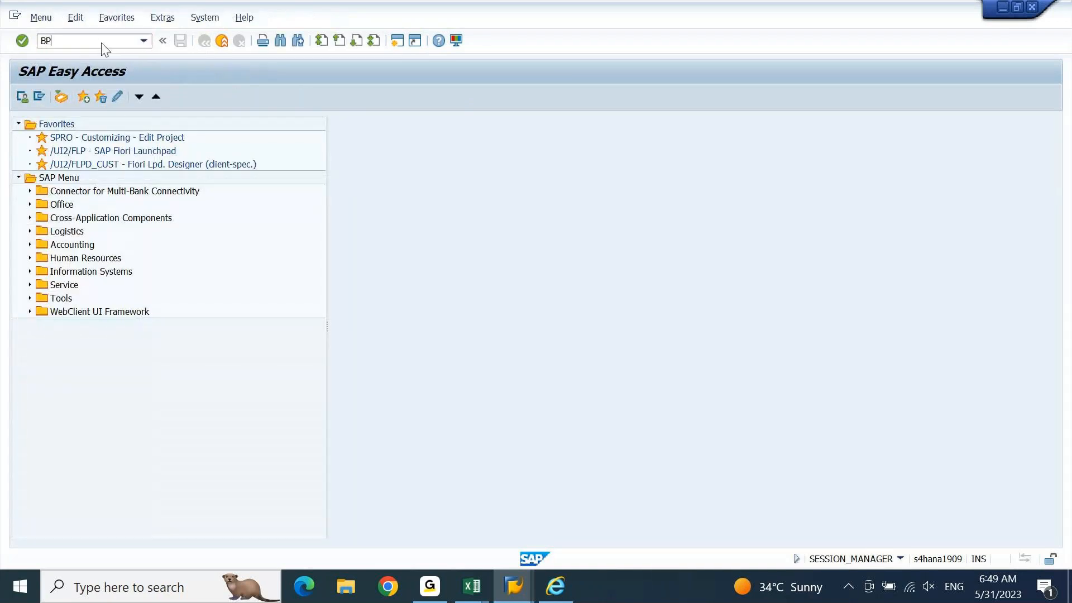
{"action": "key", "text": "Return"}
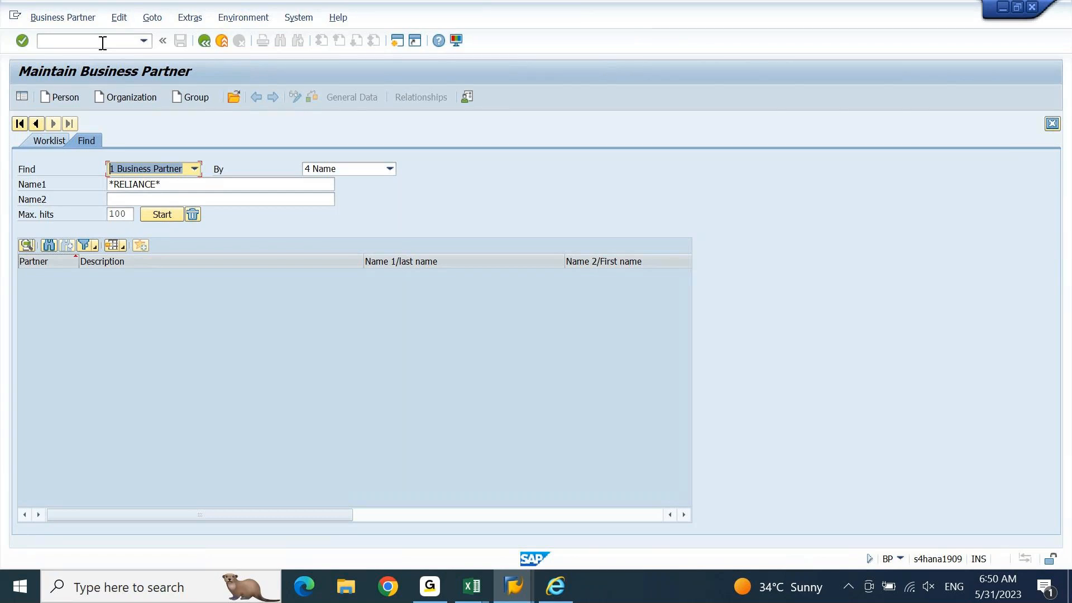
{"action": "left_click", "coordinate": [141, 97]}
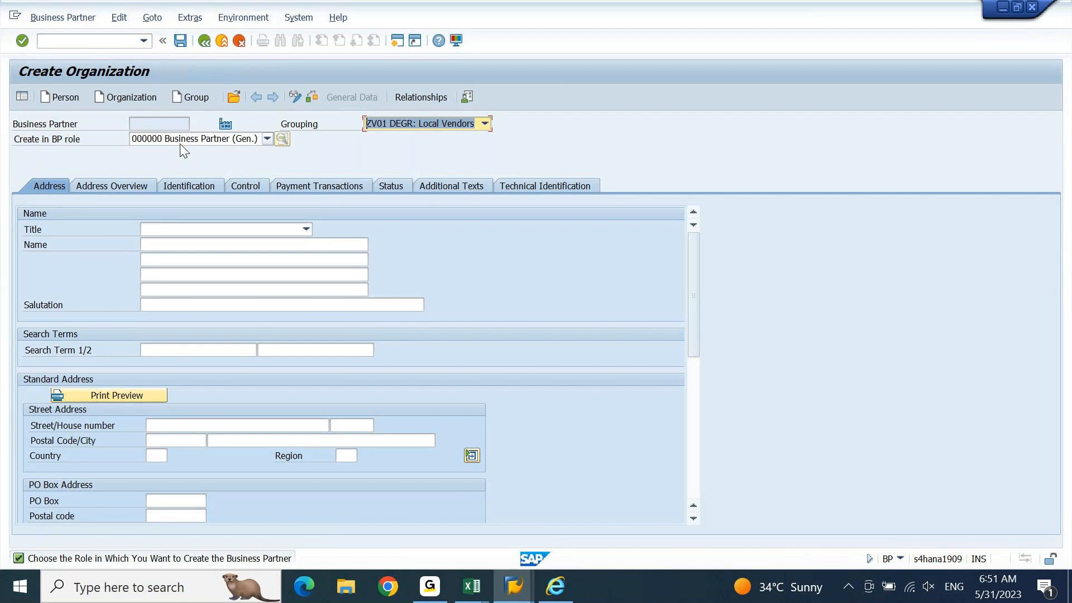
{"action": "left_click", "coordinate": [474, 125]}
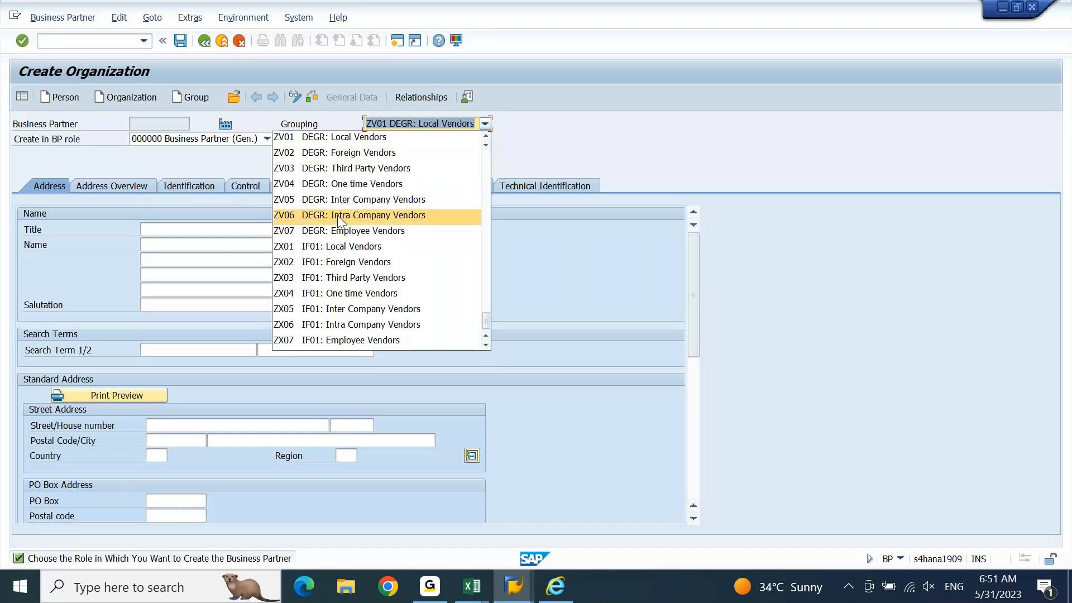
Step: Switch to the EN_Supplier workbook in Excel and set the BP Grouping to ZV02 for V001, ZV03 for V002 and ZV05 for V003
{"action": "left_click", "coordinate": [472, 587]}
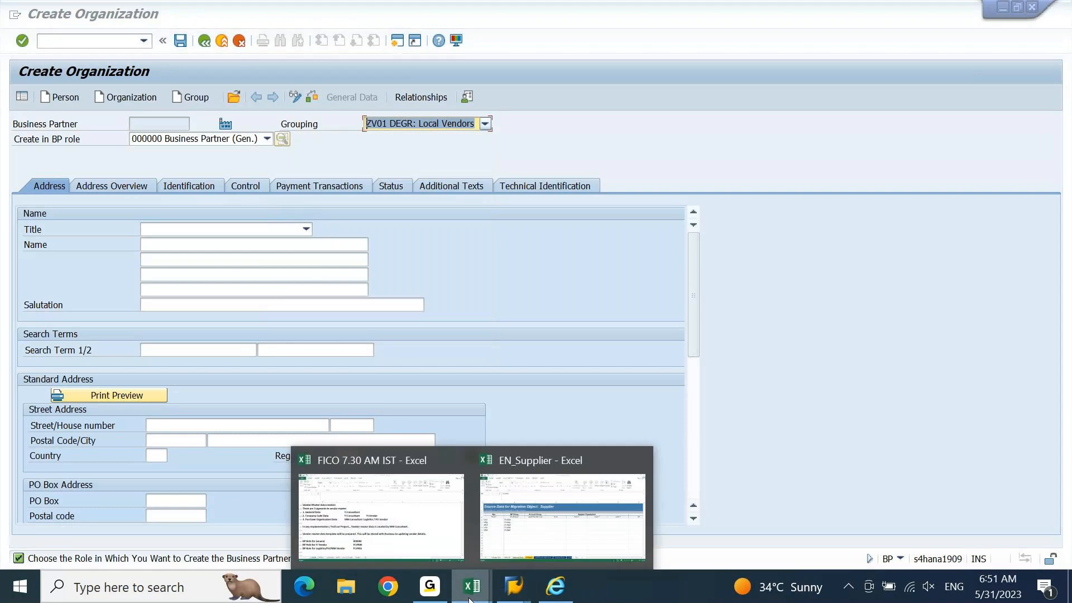
{"action": "left_click", "coordinate": [551, 516]}
{"action": "type", "text": "ZV02"}
{"action": "key", "text": "Return"}
{"action": "type", "text": "ZV0"}
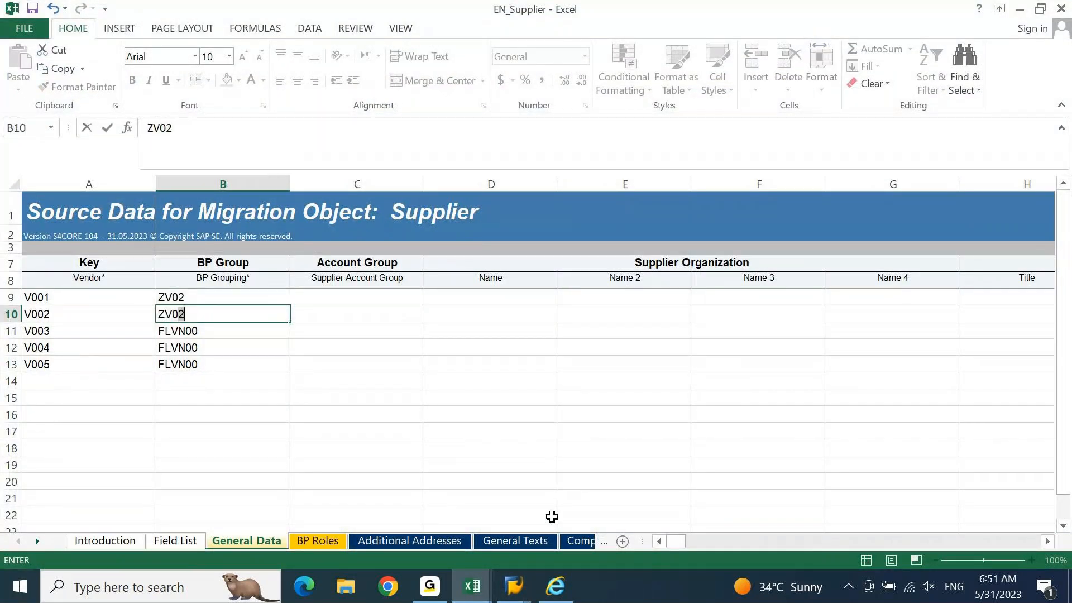
{"action": "type", "text": "3"}
{"action": "key", "text": "Return"}
{"action": "type", "text": "ZV0"}
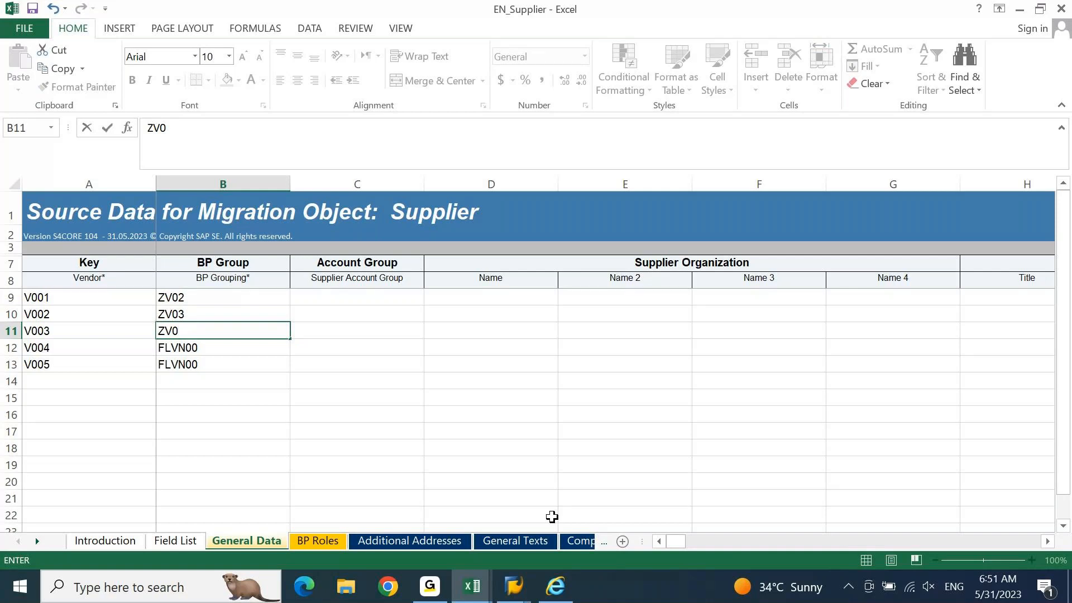
{"action": "key", "text": "Return"}
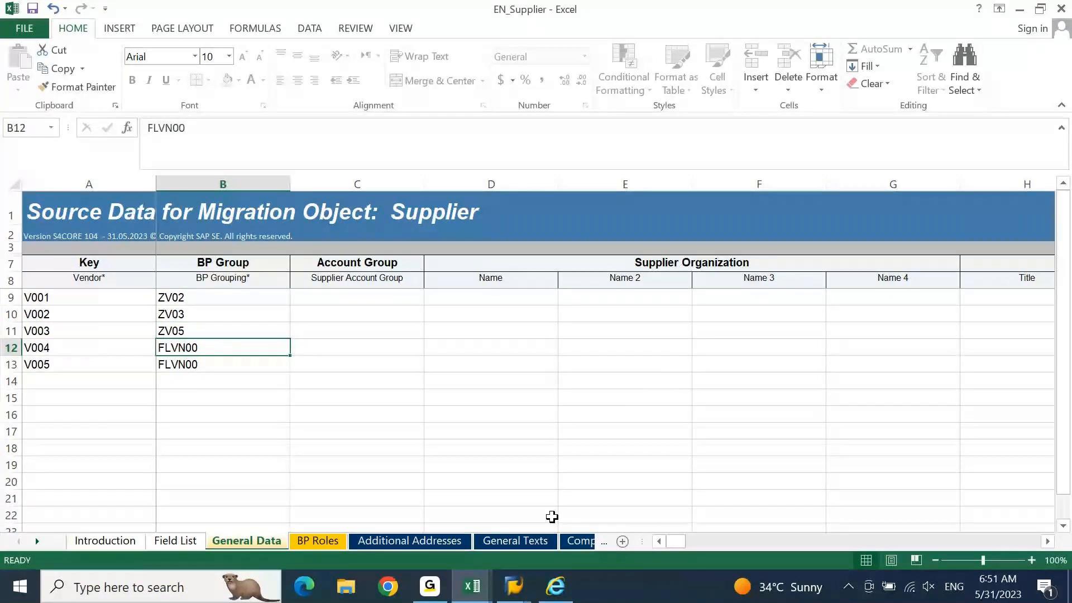
Step: Set the BP Grouping to ZV06 for vendor V004 and ZV07 for vendor V005
{"action": "type", "text": "ZV06"}
{"action": "key", "text": "Return"}
{"action": "key", "text": "ctrl+d"}
{"action": "key", "text": "F2"}
{"action": "key", "text": "BackSpace"}
{"action": "type", "text": "7"}
{"action": "key", "text": "Return"}
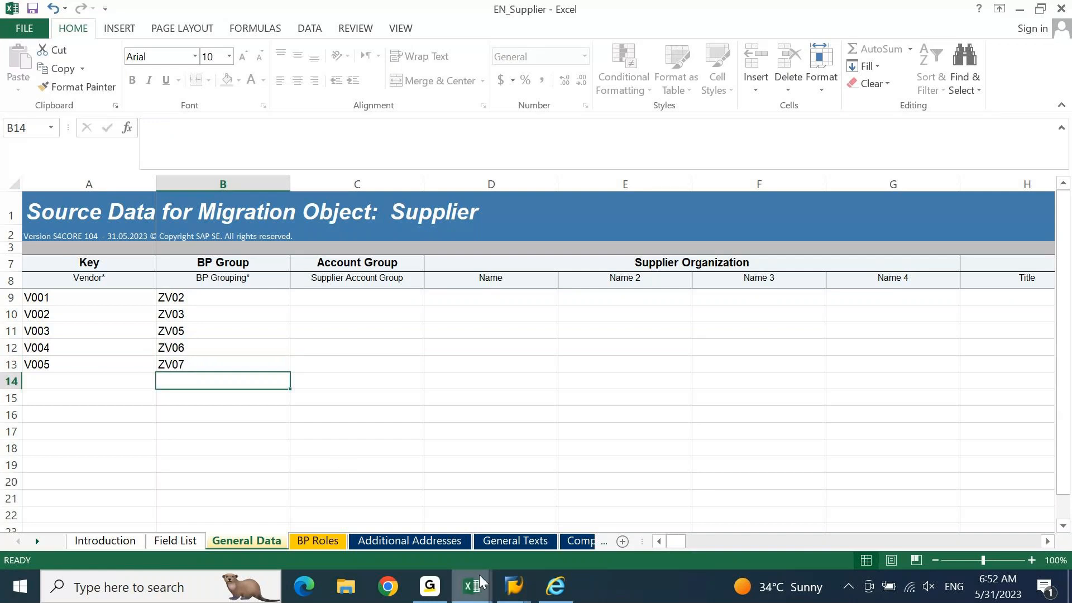
Step: Switch to SAP and compare the entered grouping codes with the organization's grouping choices
{"action": "mouse_move", "coordinate": [514, 587]}
{"action": "left_click", "coordinate": [614, 509]}
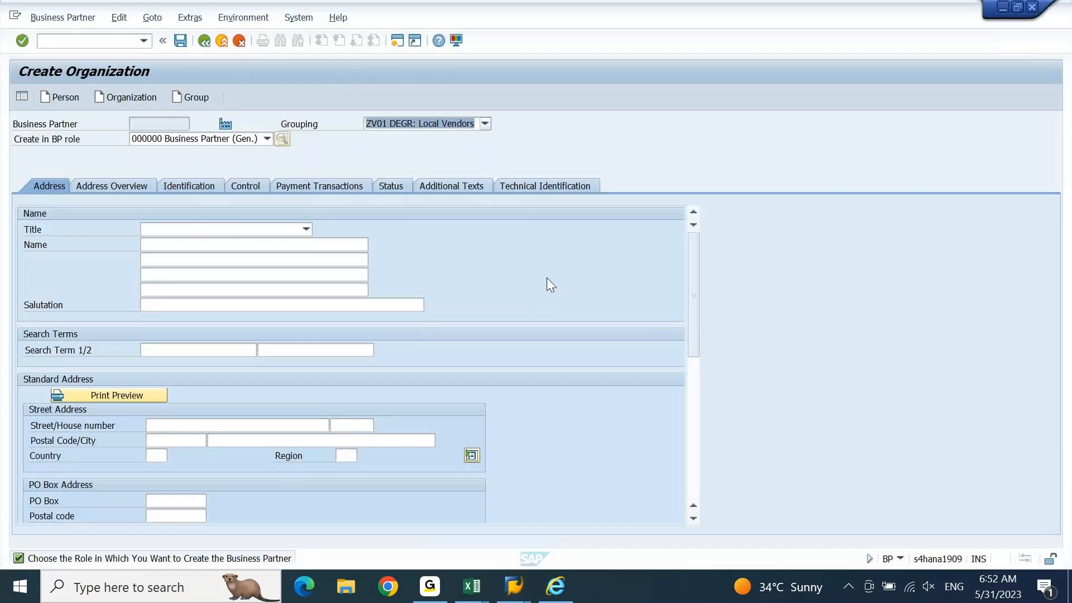
{"action": "left_click", "coordinate": [465, 124]}
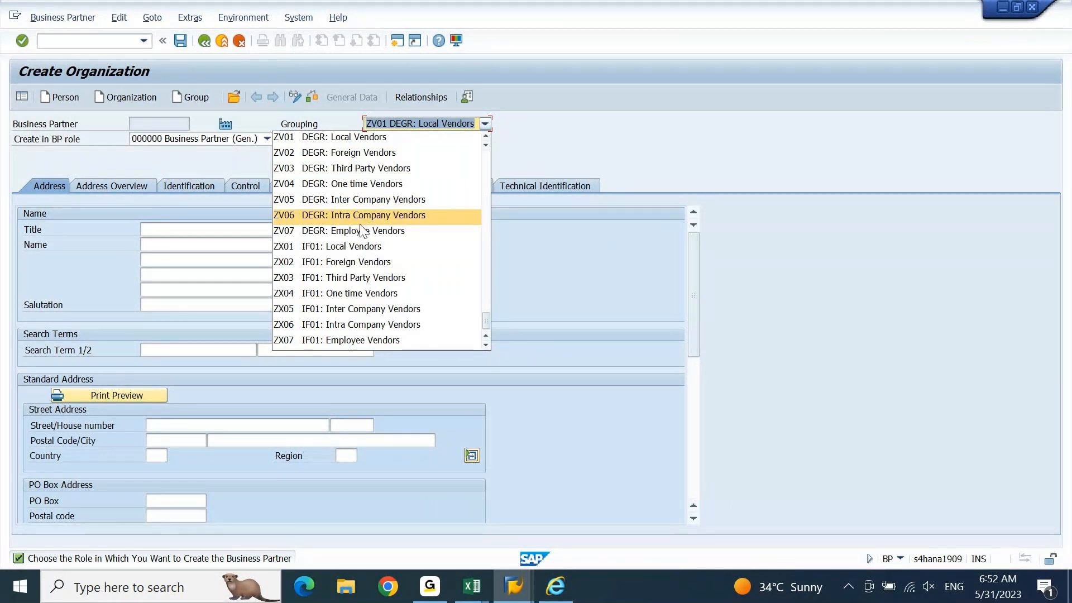
Step: Return to EN_Supplier in Excel and fill the Name column with ZV02 VENDOR, ZV03 VENDOR, ZV05 VENDOR, ZV06 VENDOR and ZV07 VENDOR for V001 to V005
{"action": "left_click", "coordinate": [473, 591]}
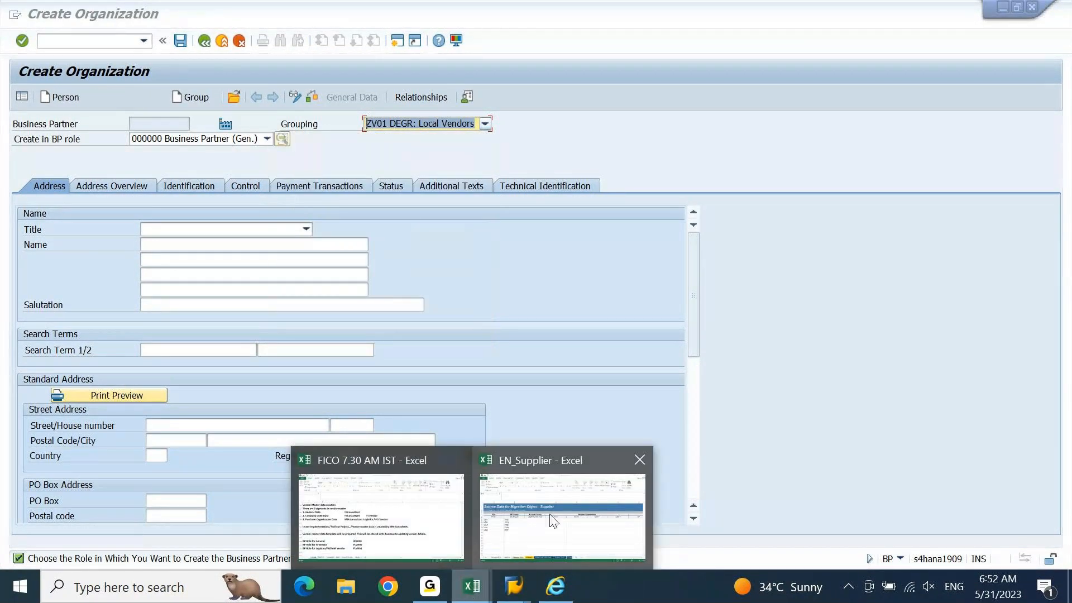
{"action": "left_click", "coordinate": [548, 514]}
{"action": "left_click", "coordinate": [346, 296]}
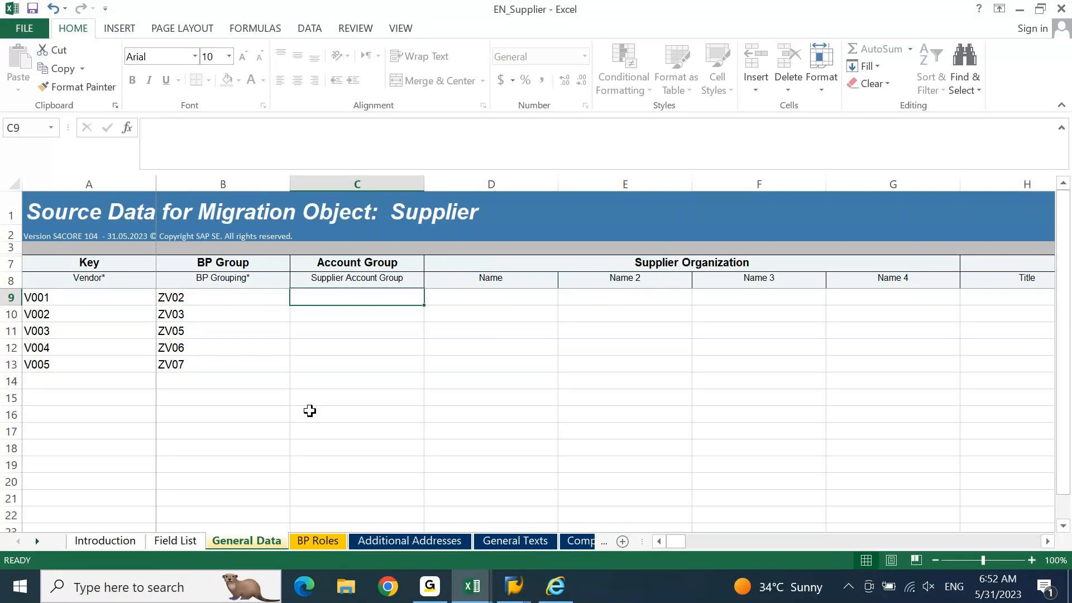
{"action": "key", "text": "Right"}
{"action": "key", "text": "Right"}
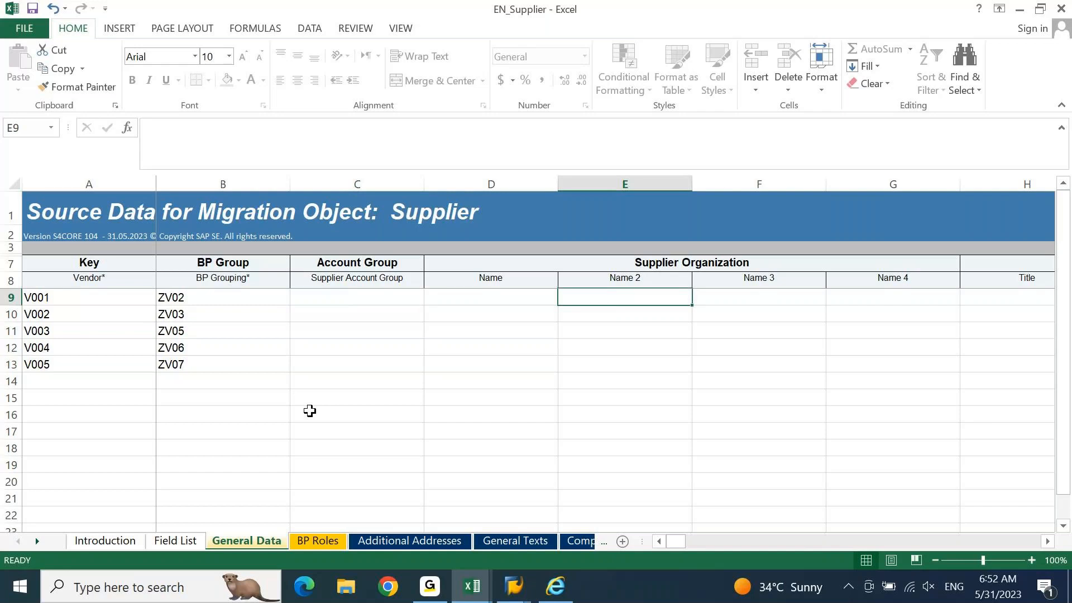
{"action": "key", "text": "Left"}
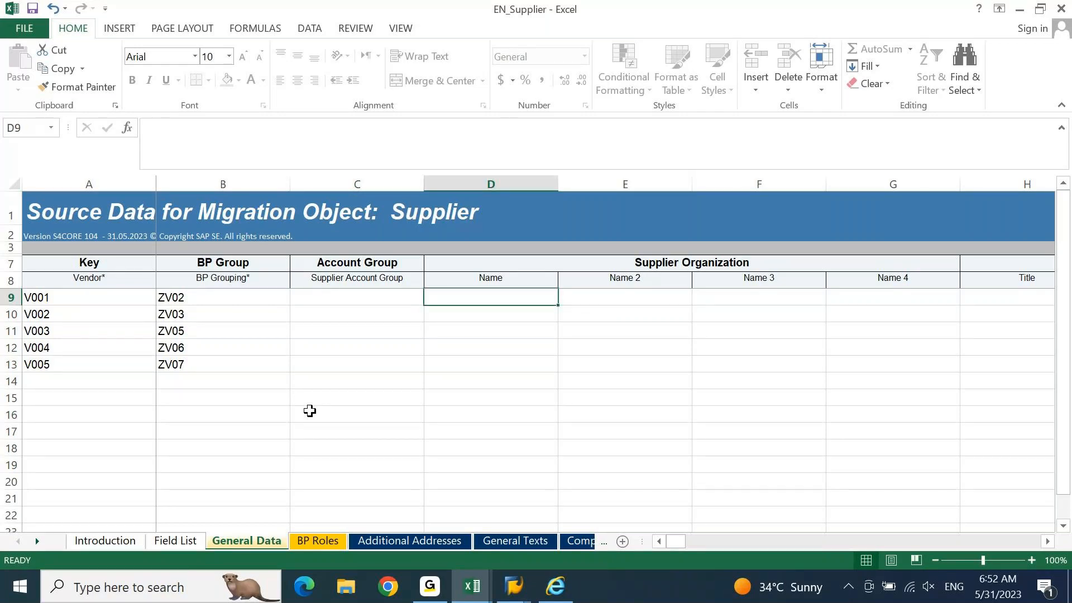
{"action": "type", "text": "ZV02 VENDOR"}
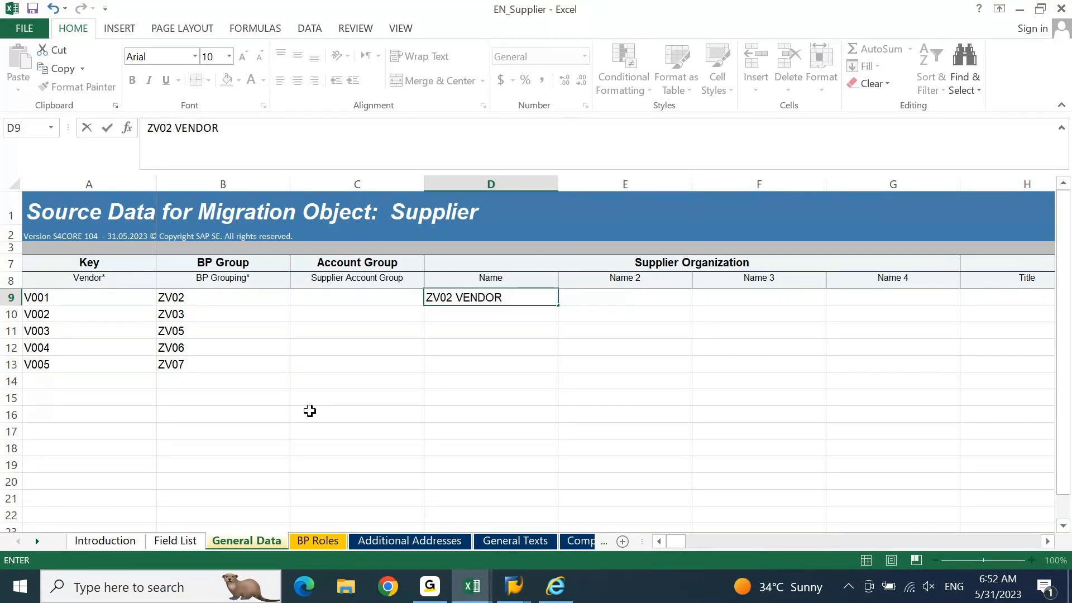
{"action": "key", "text": "Return"}
{"action": "type", "text": "ZV03"}
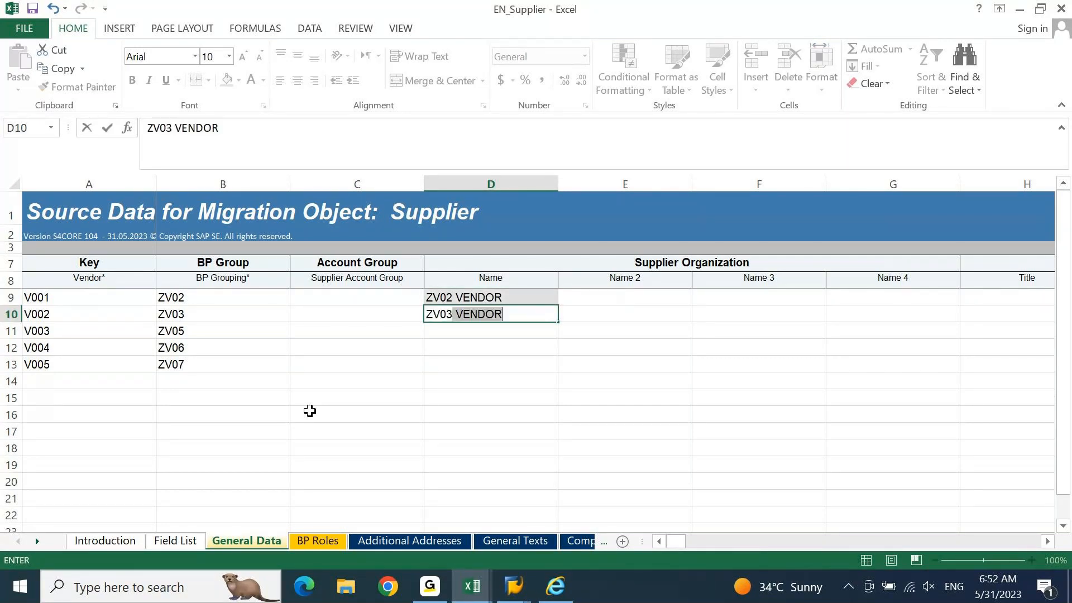
{"action": "key", "text": "Return"}
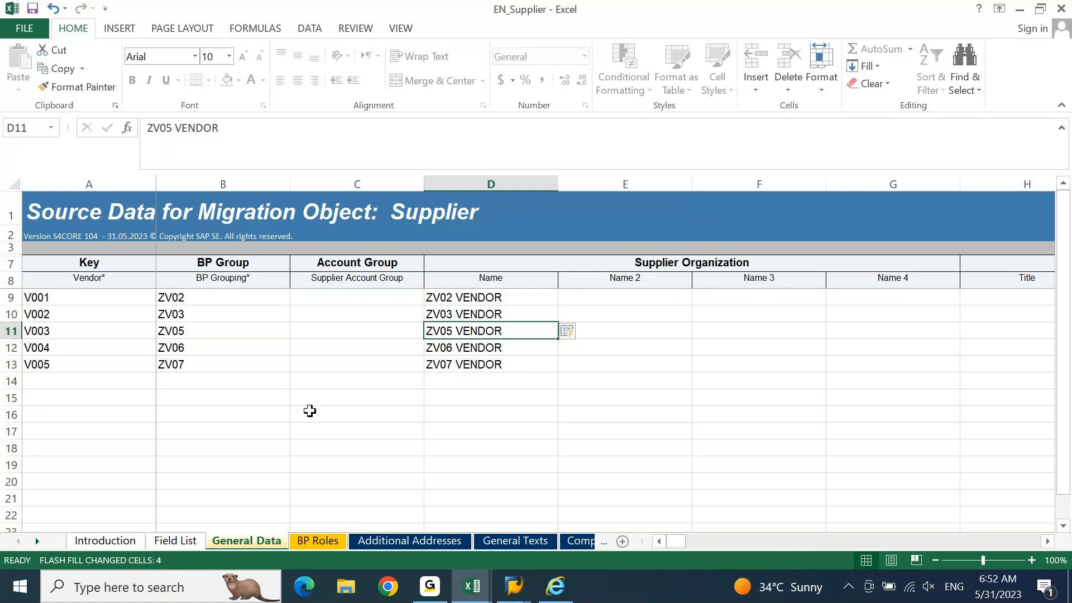
{"action": "key", "text": "Up"}
{"action": "key", "text": "Up"}
{"action": "key", "text": "Right"}
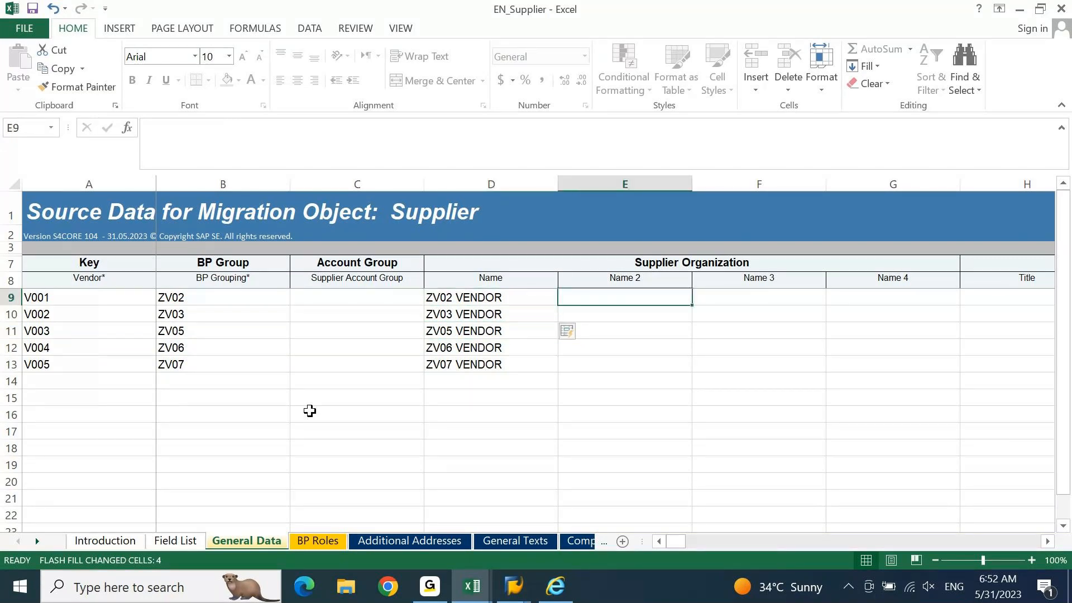
Step: Examine the Supplier Organization name columns and the Title column's description in the General Data sheet
{"action": "key", "text": "Right"}
{"action": "key", "text": "Right"}
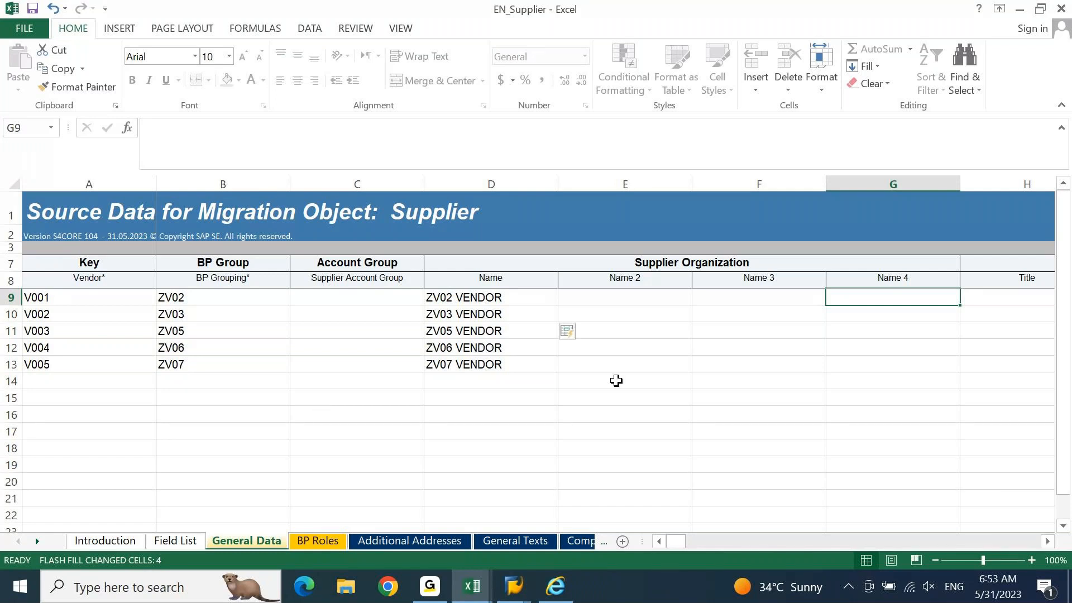
{"action": "left_click", "coordinate": [662, 304]}
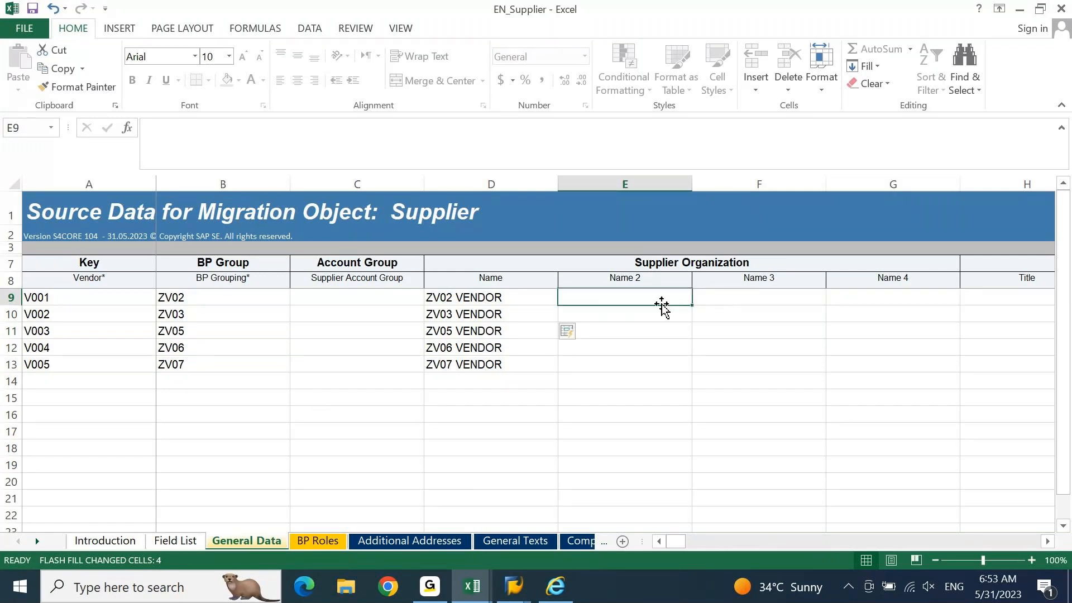
{"action": "key", "text": "Right"}
{"action": "key", "text": "Right"}
{"action": "key", "text": "Right"}
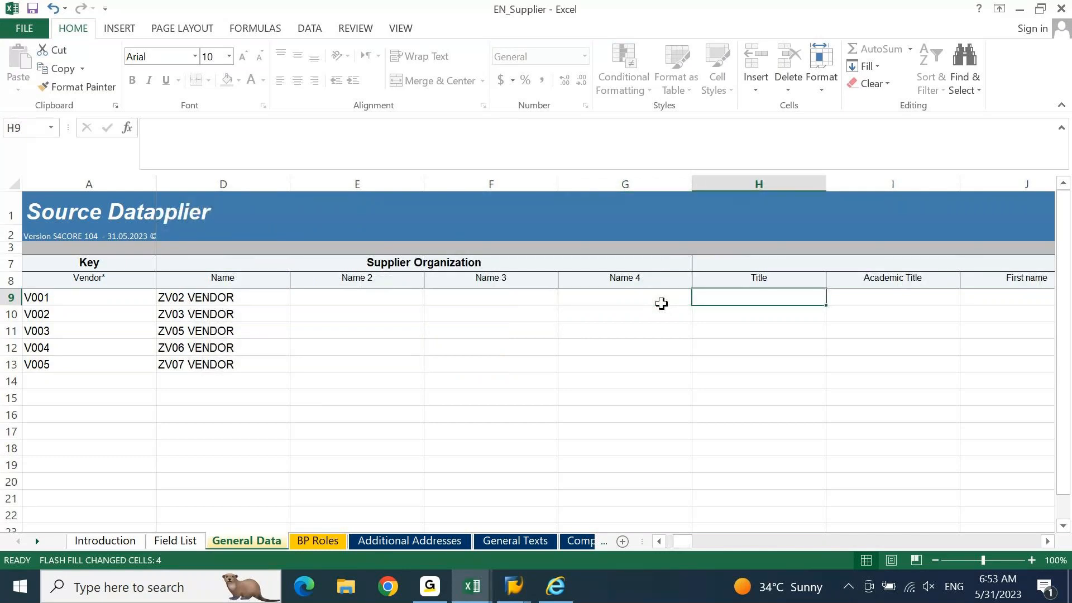
{"action": "key", "text": "Up"}
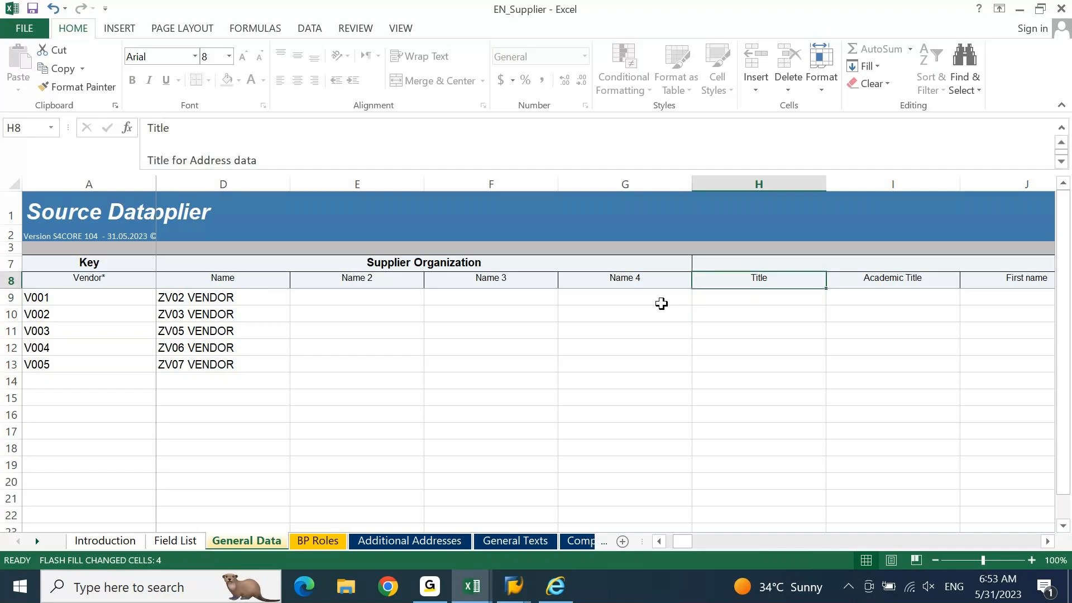
{"action": "key", "text": "Home"}
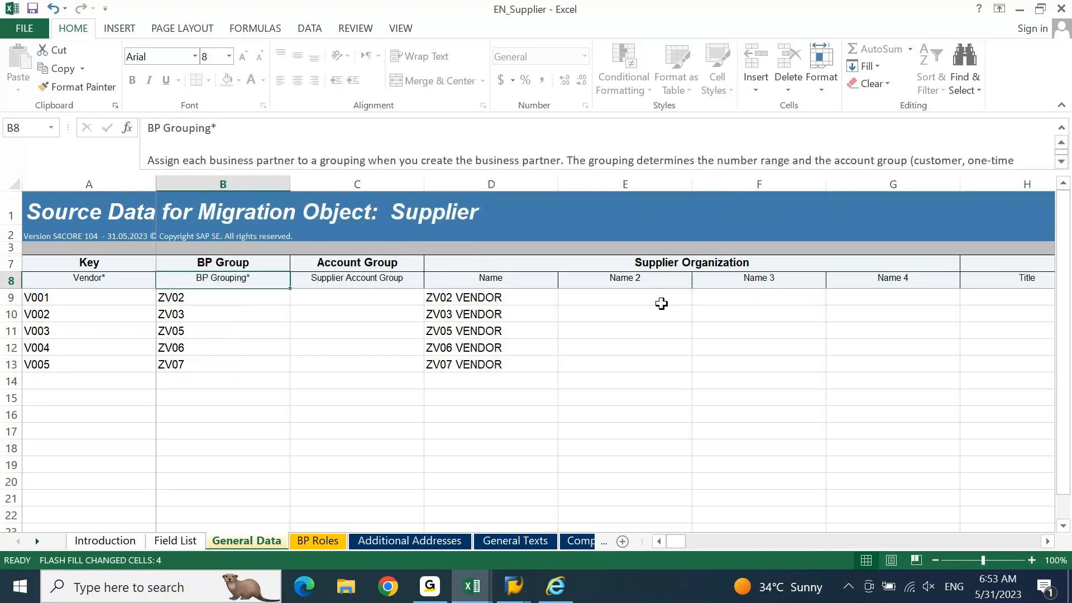
Step: Switch to SAP's Create Organization form and enter 1, 2, 3 and 4 in the four Name lines
{"action": "mouse_move", "coordinate": [515, 597]}
{"action": "left_click", "coordinate": [672, 491]}
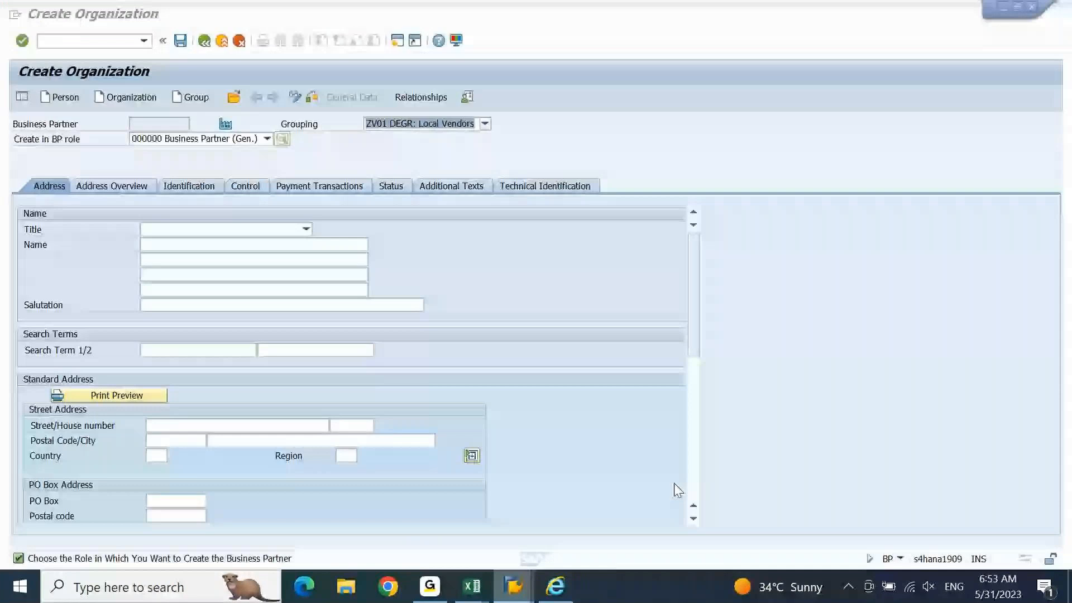
{"action": "left_click", "coordinate": [255, 246]}
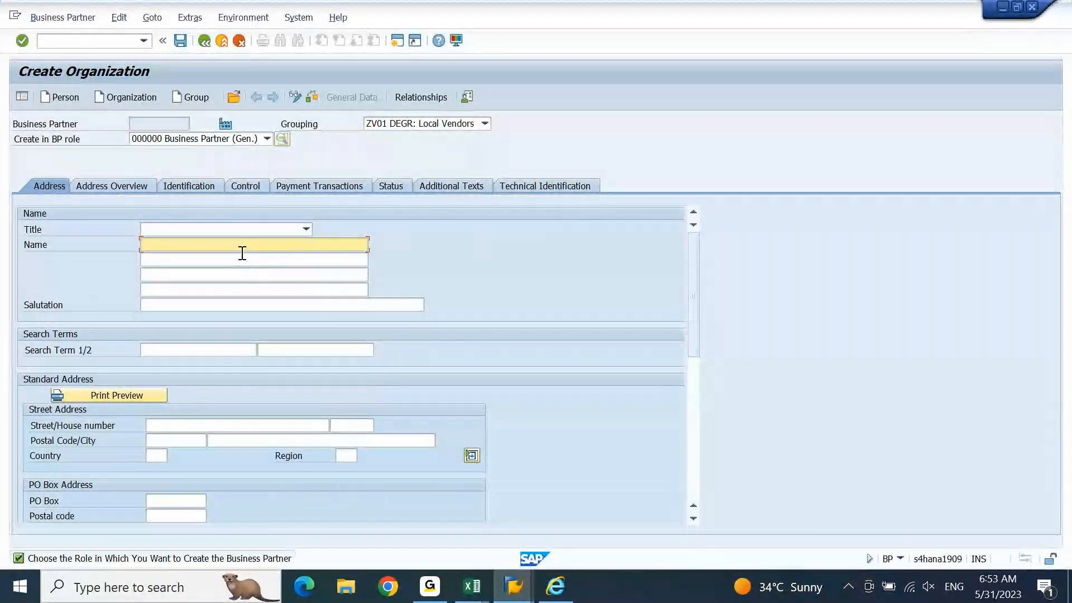
{"action": "type", "text": "1"}
{"action": "key", "text": "Tab"}
{"action": "type", "text": "2"}
{"action": "key", "text": "Tab"}
{"action": "type", "text": "3"}
{"action": "key", "text": "Tab"}
{"action": "type", "text": "4"}
{"action": "key", "text": "Tab"}
{"action": "type", "text": "5"}
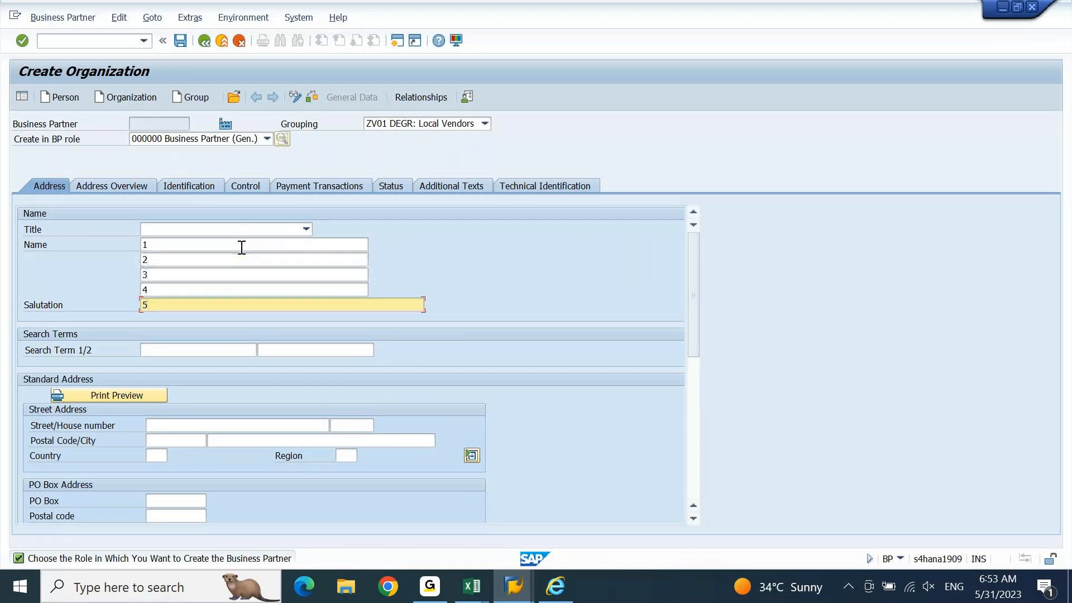
{"action": "type", "text": "``"}
{"action": "key", "text": "Tab"}
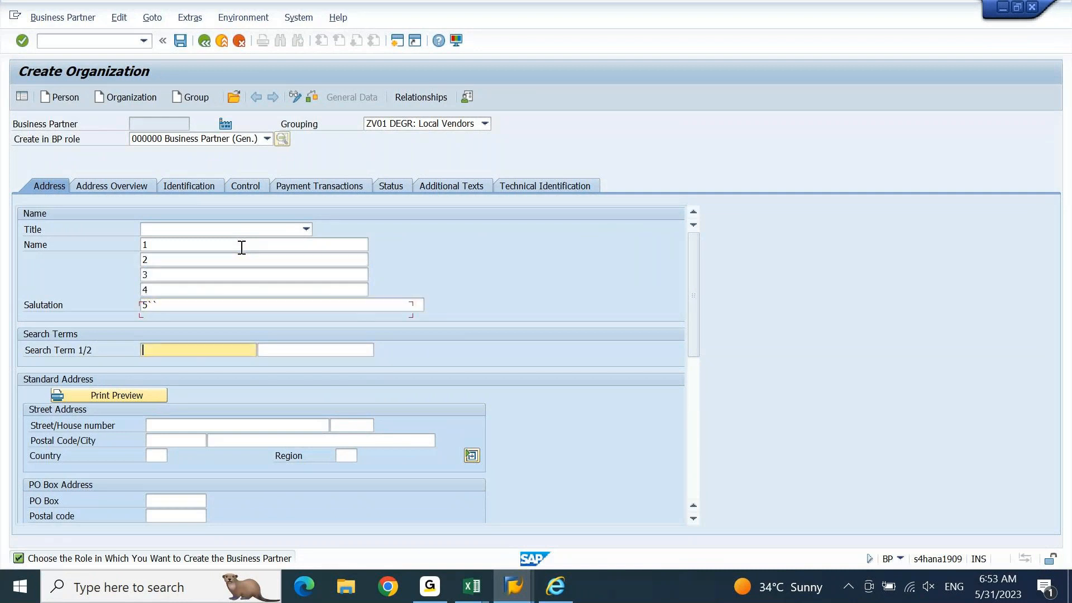
{"action": "key", "text": "shift+Tab"}
{"action": "key", "text": "BackSpace"}
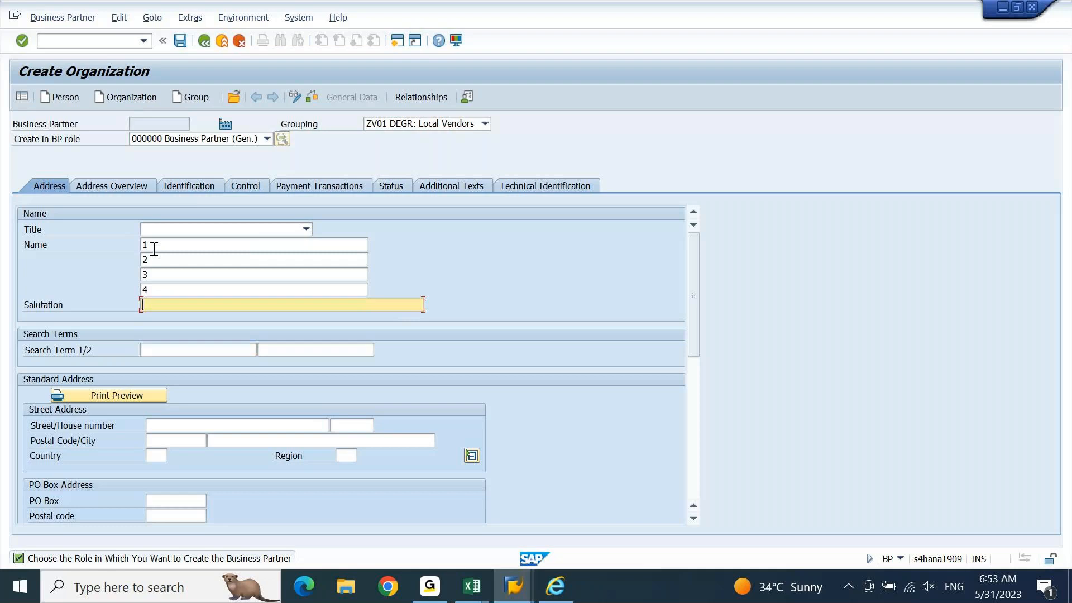
Step: Switch to the EN_Supplier workbook and compare its Name 4, Title and Academic Title columns with the SAP form's name fields
{"action": "left_click", "coordinate": [468, 588]}
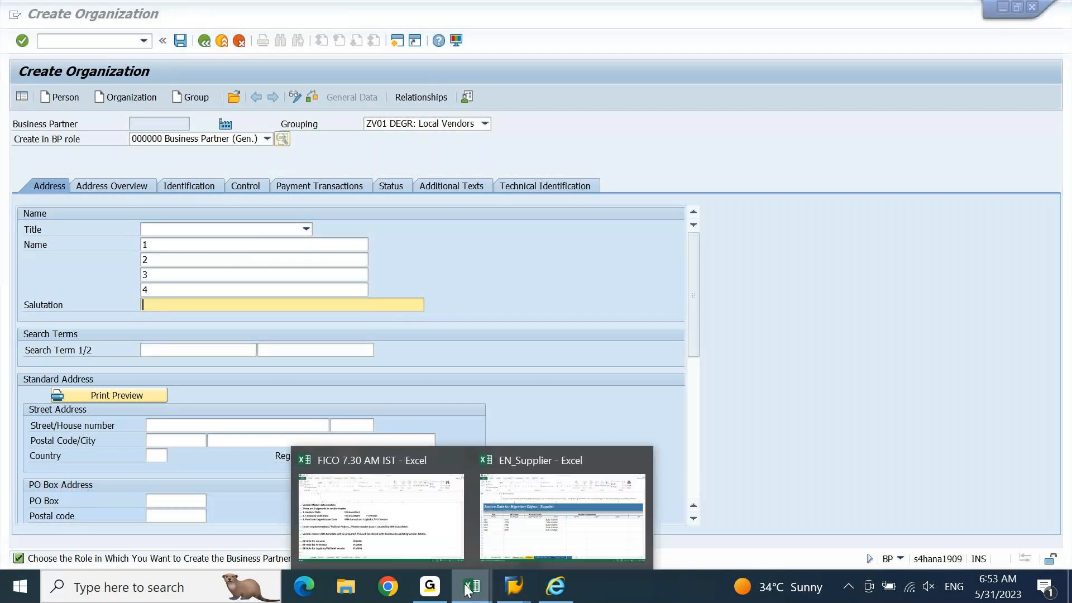
{"action": "left_click", "coordinate": [534, 539]}
{"action": "key", "text": "Right"}
{"action": "key", "text": "Right"}
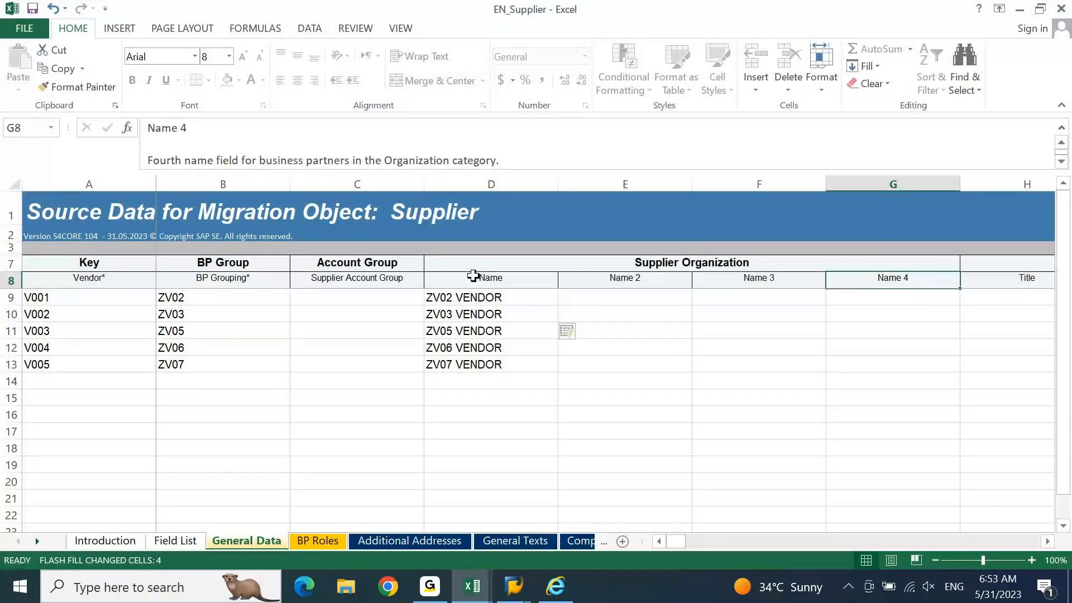
{"action": "key", "text": "Right"}
{"action": "key", "text": "Right"}
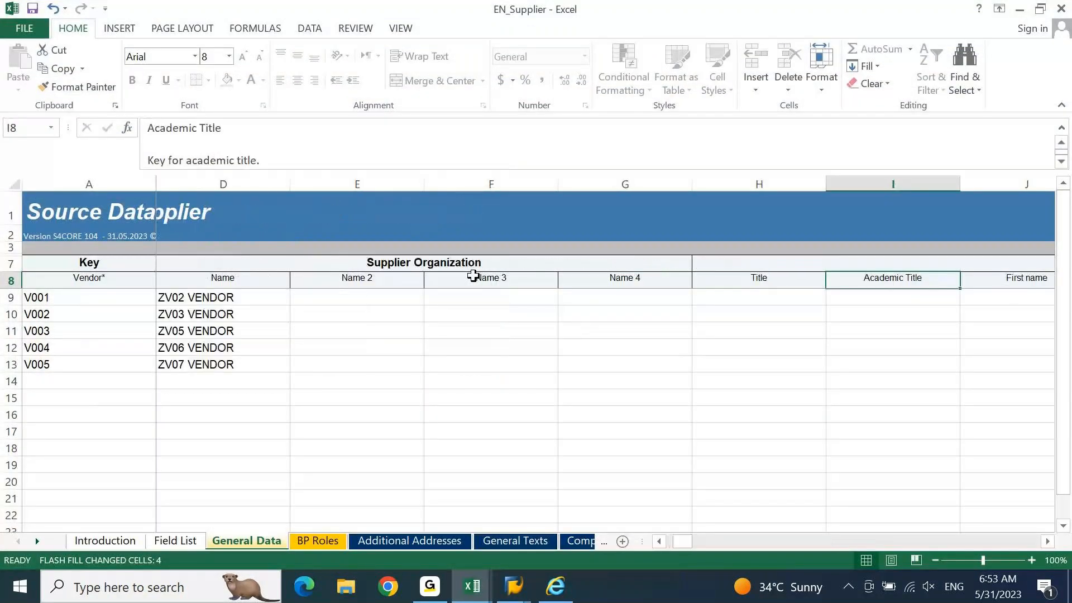
{"action": "key", "text": "Left"}
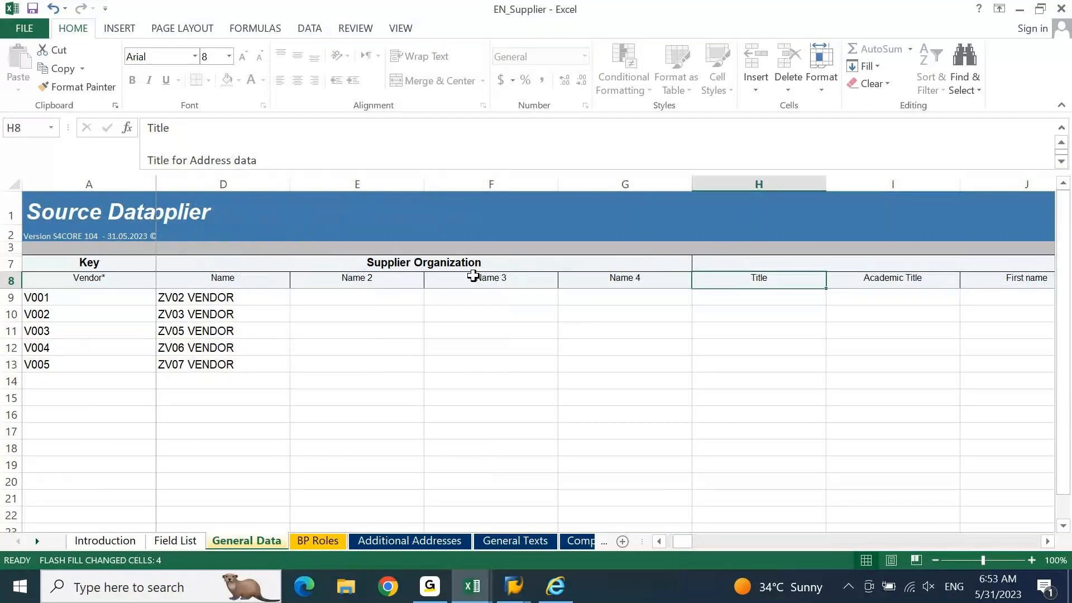
{"action": "key", "text": "alt+Tab"}
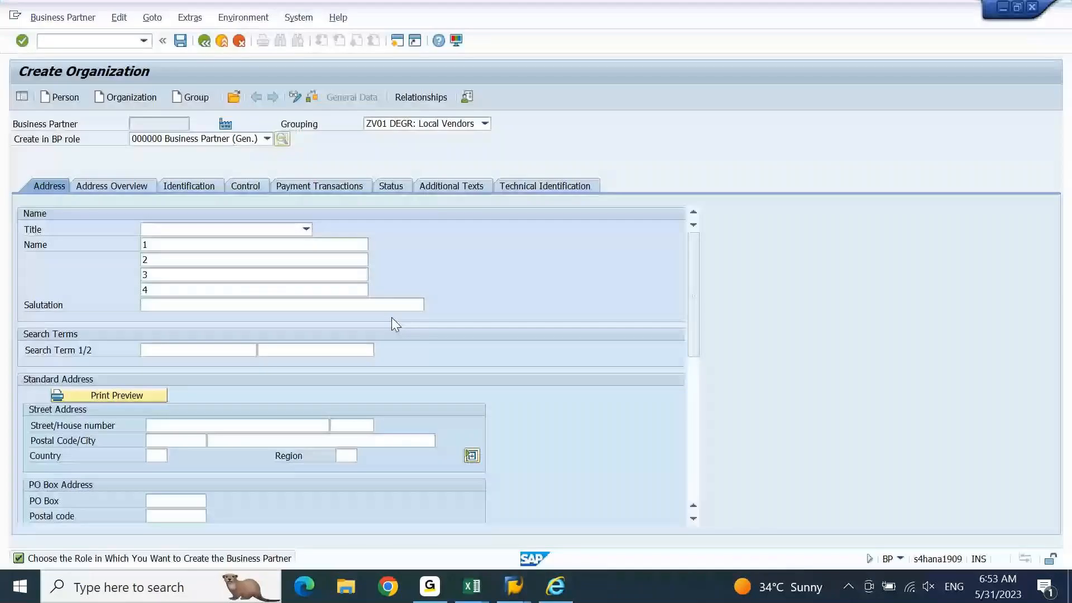
Step: Switch back to the EN_Supplier workbook and examine the Supplier Person columns, from Title to Birth place
{"action": "key", "text": "alt+Tab"}
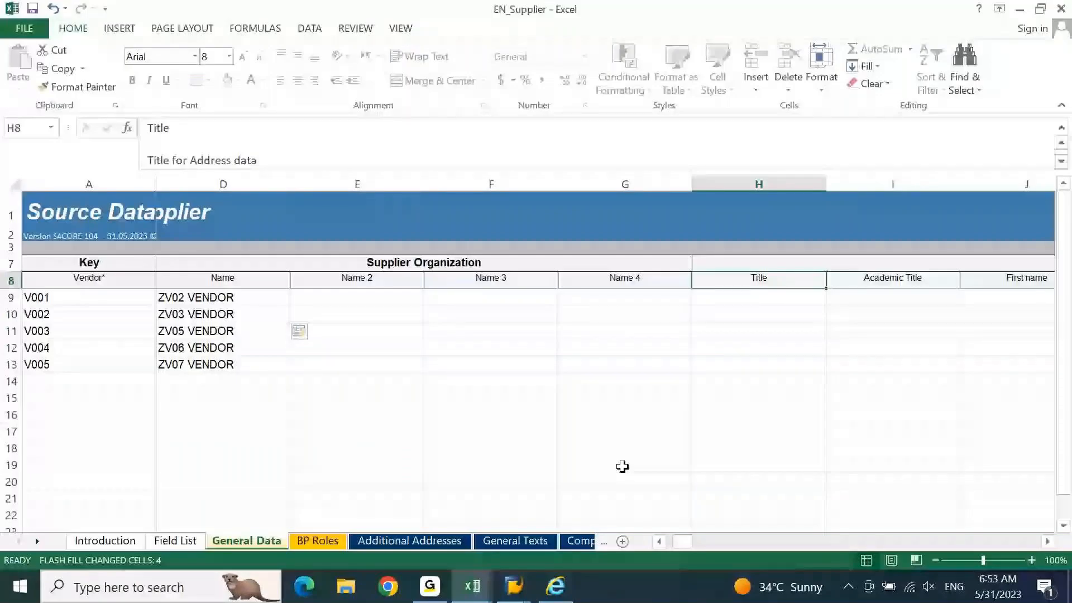
{"action": "key", "text": "Right"}
{"action": "key", "text": "Right"}
{"action": "scroll", "coordinate": [750, 340], "scroll_direction": "right", "scroll_amount": 2}
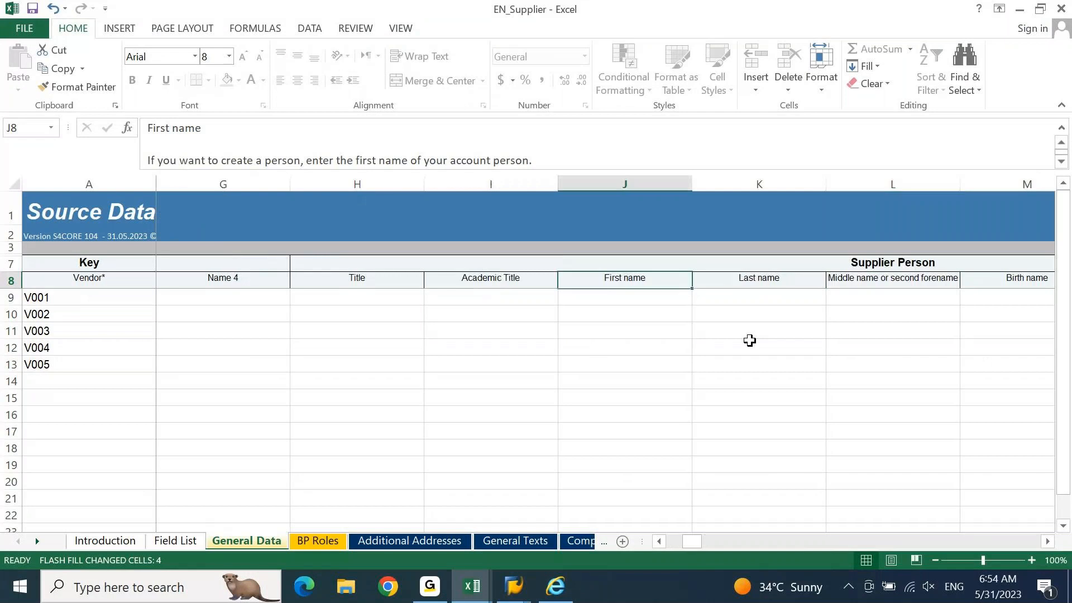
{"action": "key", "text": "Down"}
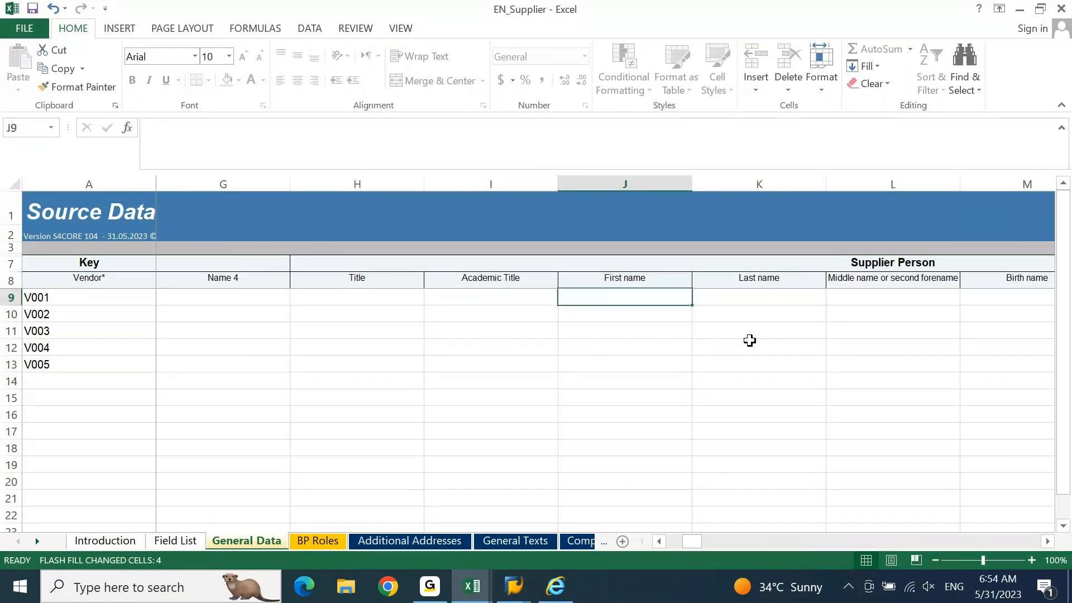
{"action": "key", "text": "Right"}
{"action": "key", "text": "Right"}
{"action": "key", "text": "Right"}
{"action": "key", "text": "Right"}
{"action": "key", "text": "Right"}
{"action": "key", "text": "Right"}
{"action": "key", "text": "Right"}
{"action": "key", "text": "Right"}
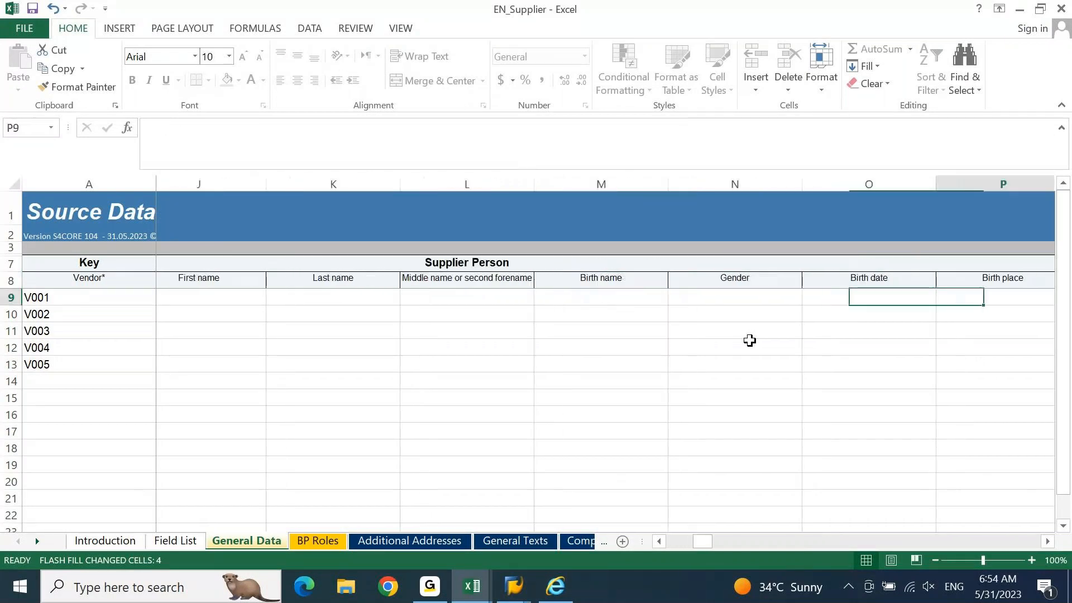
{"action": "key", "text": "Right"}
{"action": "key", "text": "Right"}
Step: Review the row 8 field headings from Group Key through organizational, payment, tax and address data to Additional Telephone 2
{"action": "key", "text": "Up"}
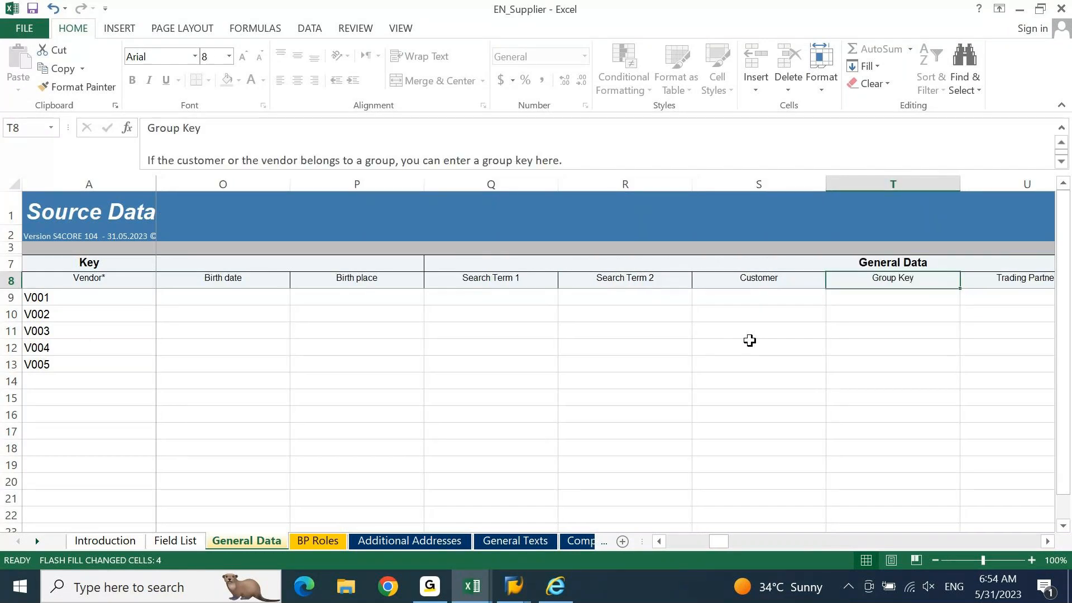
{"action": "key", "text": "Right"}
{"action": "key", "text": "Right"}
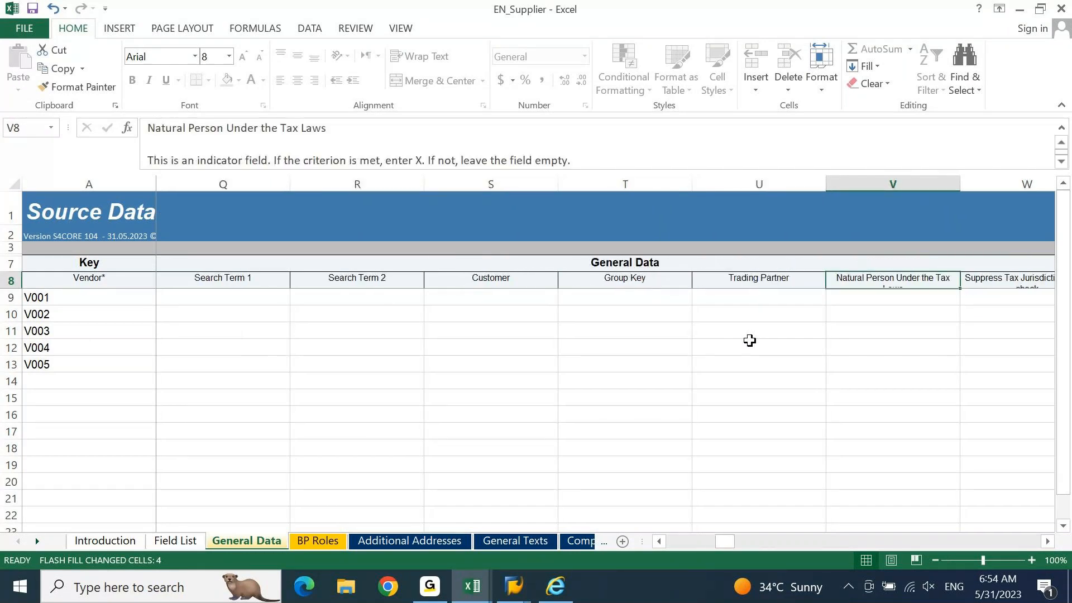
{"action": "key", "text": "Right"}
{"action": "key", "text": "Right"}
{"action": "key", "text": "Right"}
{"action": "key", "text": "Right"}
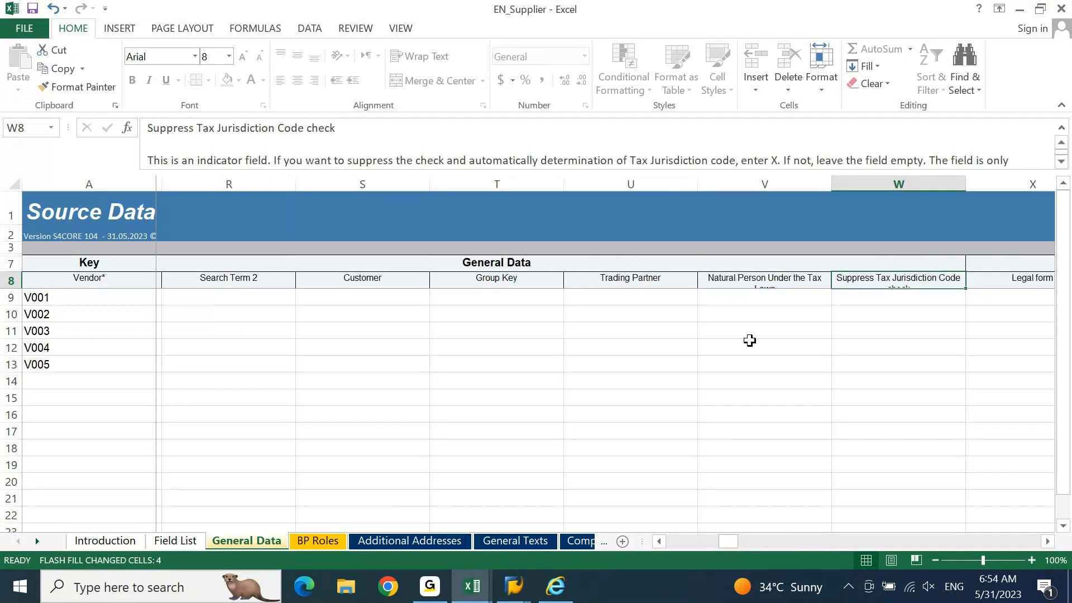
{"action": "key", "text": "Right"}
{"action": "key", "text": "Right"}
{"action": "key", "text": "Right"}
{"action": "key", "text": "Right"}
{"action": "key", "text": "Right"}
{"action": "key", "text": "Right"}
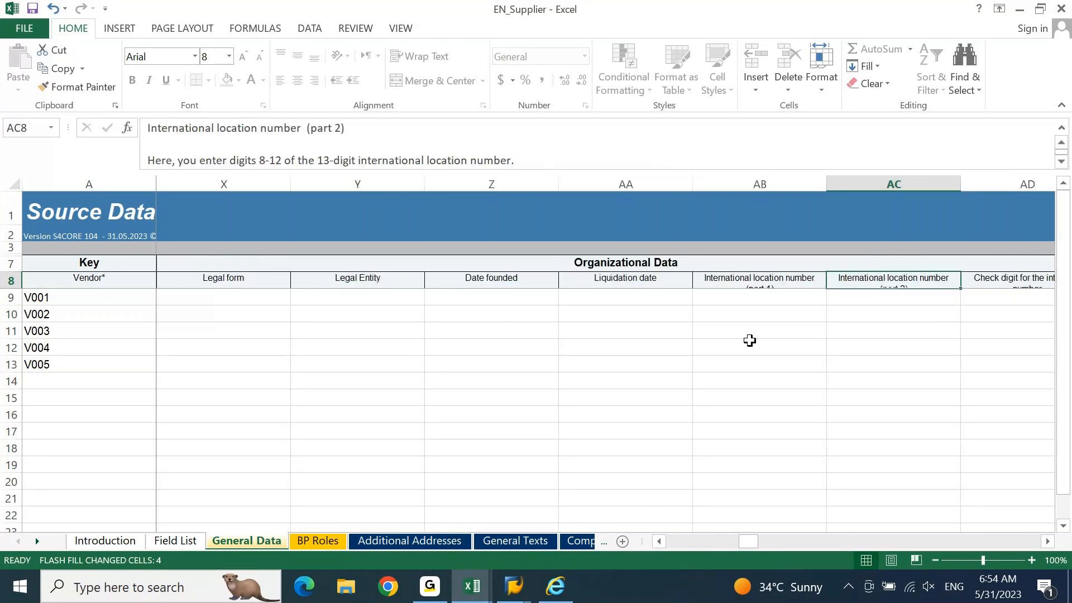
{"action": "key", "text": "Right"}
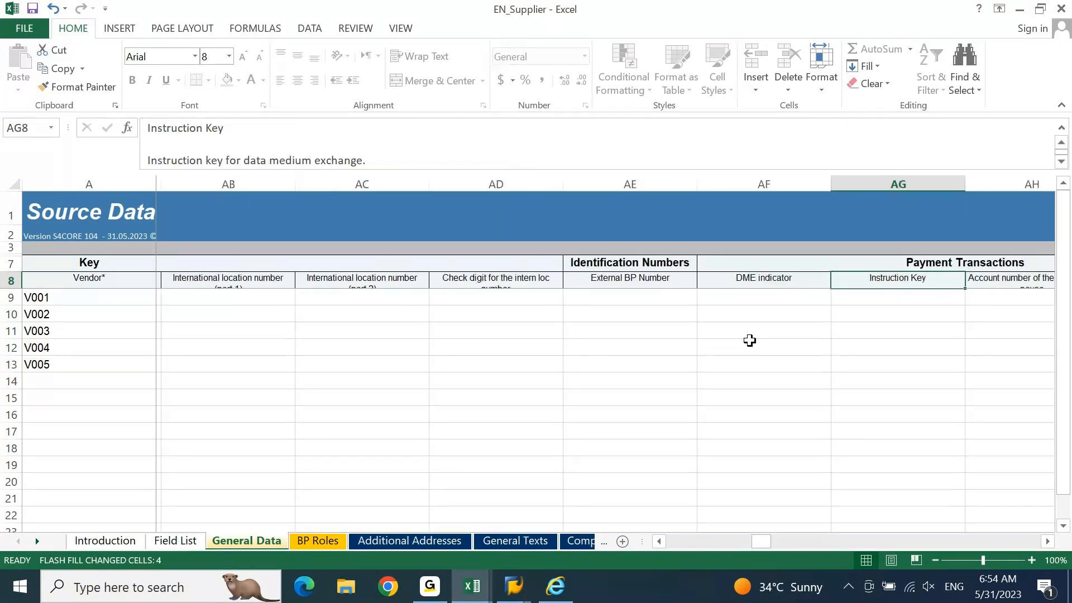
{"action": "key", "text": "Right"}
{"action": "key", "text": "Right"}
{"action": "key", "text": "Right"}
{"action": "key", "text": "Right"}
{"action": "key", "text": "Right"}
{"action": "key", "text": "Right"}
{"action": "key", "text": "Right"}
{"action": "key", "text": "Right"}
{"action": "key", "text": "Right"}
{"action": "key", "text": "Right"}
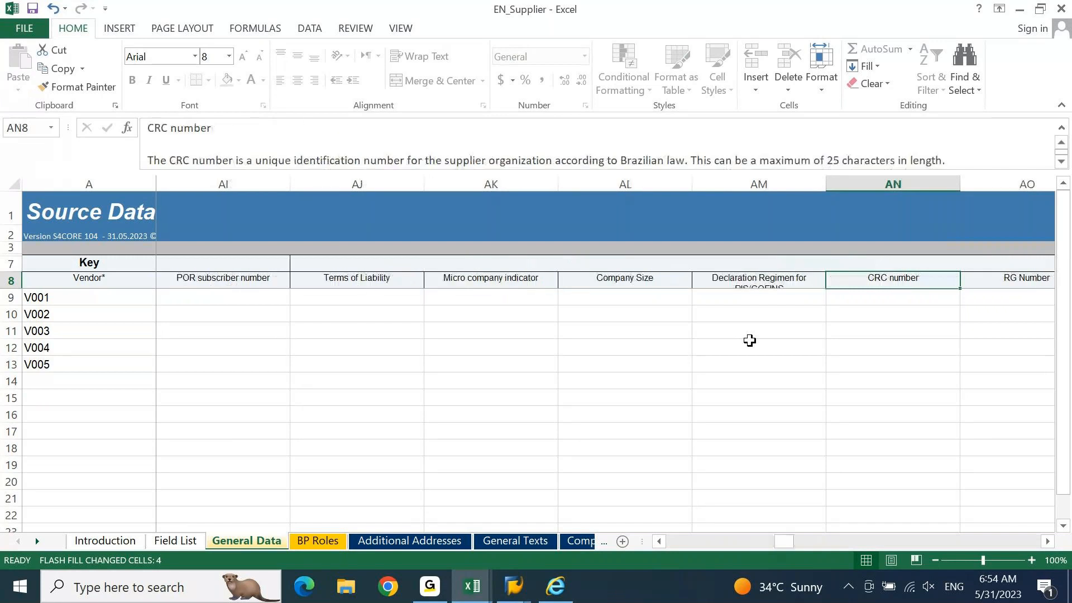
{"action": "key", "text": "Right"}
{"action": "key", "text": "Right"}
{"action": "key", "text": "Right"}
{"action": "key", "text": "Right"}
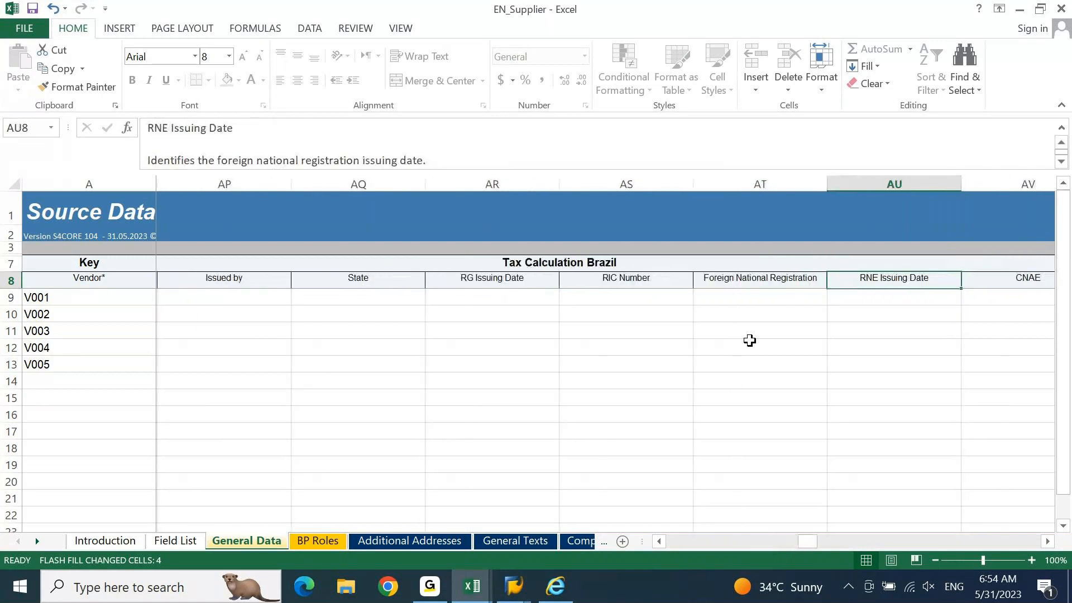
{"action": "key", "text": "Right"}
{"action": "key", "text": "Right"}
{"action": "key", "text": "Right"}
{"action": "key", "text": "Right"}
{"action": "key", "text": "Right"}
{"action": "key", "text": "Right"}
{"action": "key", "text": "Right"}
{"action": "key", "text": "Right"}
{"action": "key", "text": "Right"}
{"action": "key", "text": "Right"}
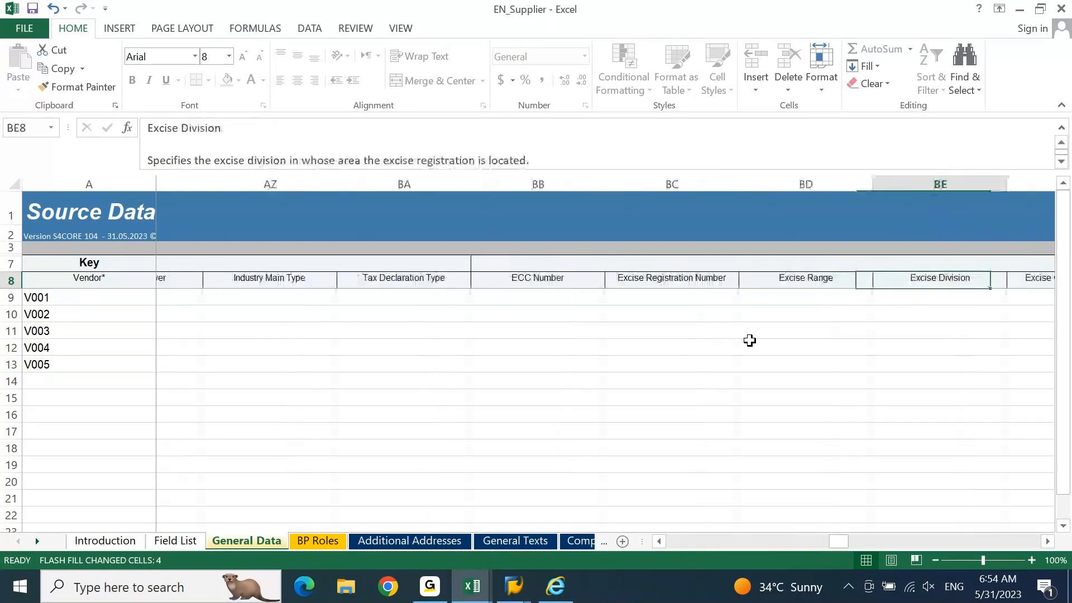
{"action": "key", "text": "Right"}
{"action": "key", "text": "Right"}
{"action": "key", "text": "Right"}
{"action": "key", "text": "Right"}
{"action": "key", "text": "Right"}
{"action": "key", "text": "Right"}
{"action": "key", "text": "Right"}
{"action": "key", "text": "Right"}
{"action": "key", "text": "Right"}
{"action": "key", "text": "Right"}
{"action": "key", "text": "Right"}
{"action": "key", "text": "Right"}
{"action": "key", "text": "Right"}
{"action": "key", "text": "Right"}
{"action": "key", "text": "Right"}
{"action": "key", "text": "Right"}
{"action": "key", "text": "Right"}
{"action": "key", "text": "Right"}
{"action": "key", "text": "Right"}
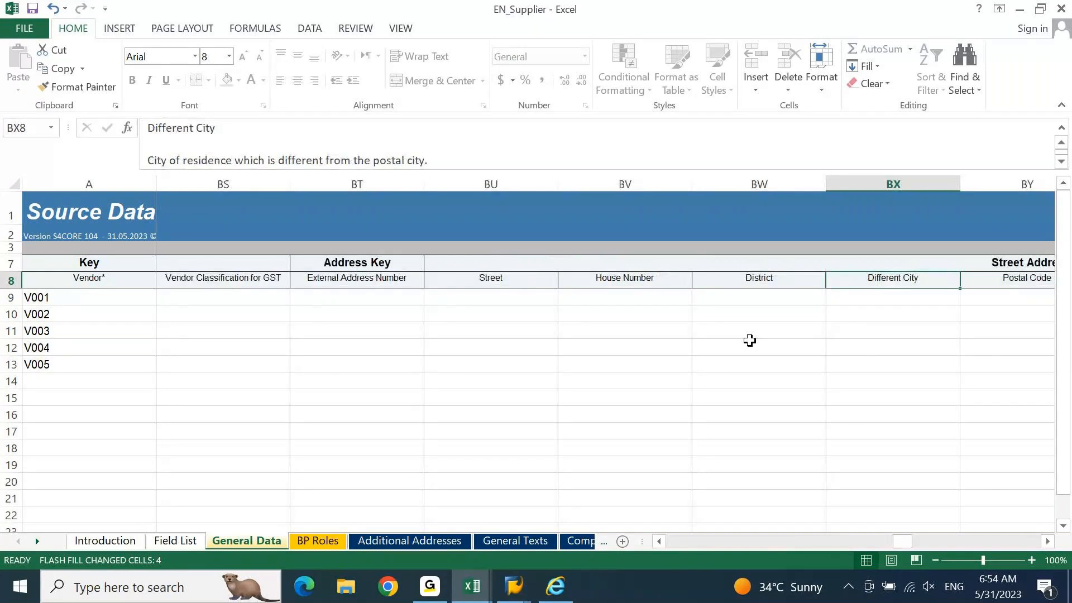
{"action": "key", "text": "Right"}
{"action": "key", "text": "Right"}
{"action": "key", "text": "Right"}
{"action": "key", "text": "Right"}
{"action": "key", "text": "Right"}
{"action": "key", "text": "Right"}
{"action": "key", "text": "Right"}
{"action": "key", "text": "Right"}
{"action": "key", "text": "Right"}
{"action": "key", "text": "Right"}
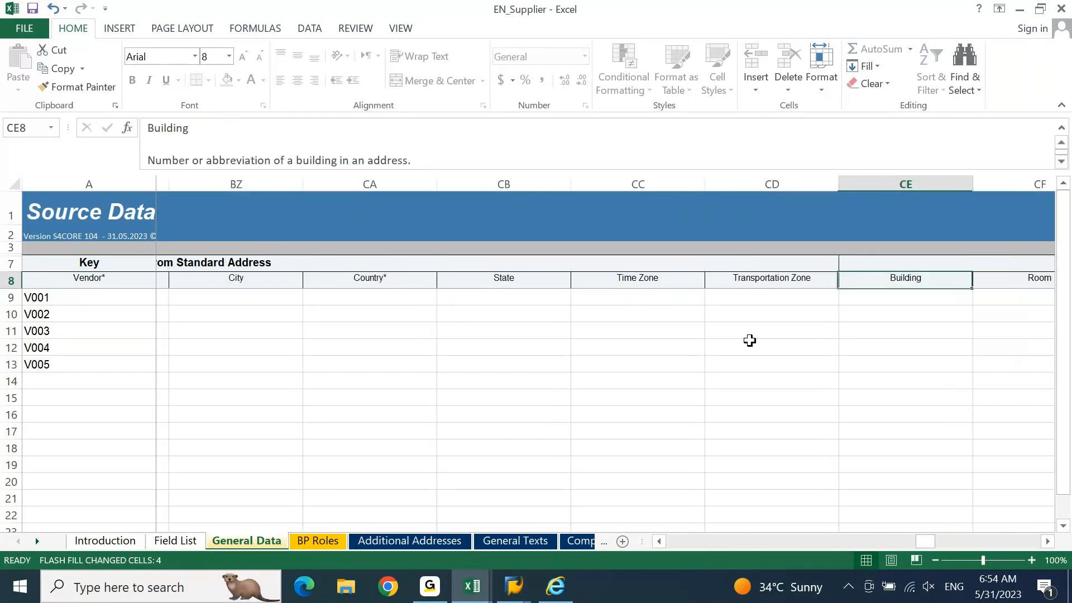
{"action": "key", "text": "Right"}
{"action": "key", "text": "Right"}
{"action": "key", "text": "Right"}
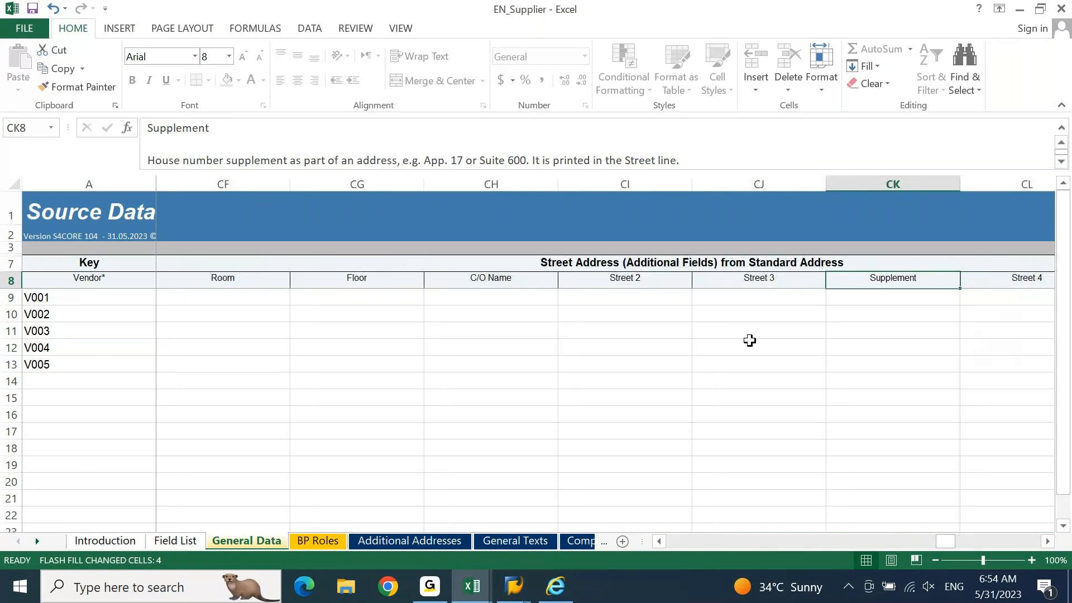
{"action": "key", "text": "Right"}
{"action": "key", "text": "Right"}
{"action": "key", "text": "Right"}
{"action": "key", "text": "Right"}
{"action": "key", "text": "Right"}
{"action": "key", "text": "Right"}
{"action": "key", "text": "Right"}
{"action": "key", "text": "Right"}
{"action": "key", "text": "Right"}
{"action": "key", "text": "Right"}
{"action": "key", "text": "Right"}
{"action": "key", "text": "Right"}
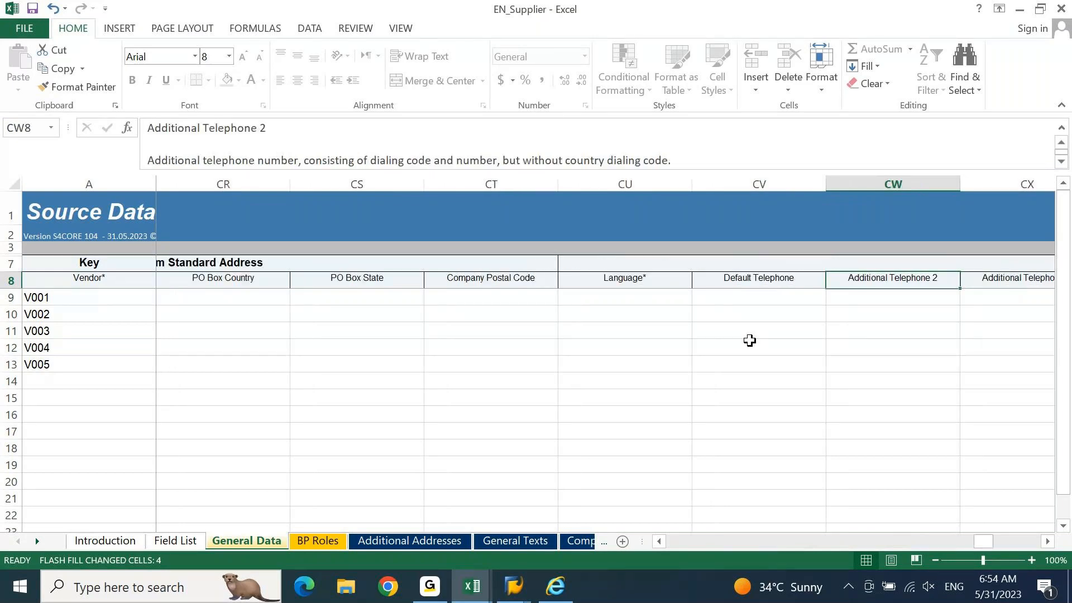
Step: Search the row 8 field headings of the General Data sheet for an asterisk, stepping through matches up to Gender
{"action": "key", "text": "Home"}
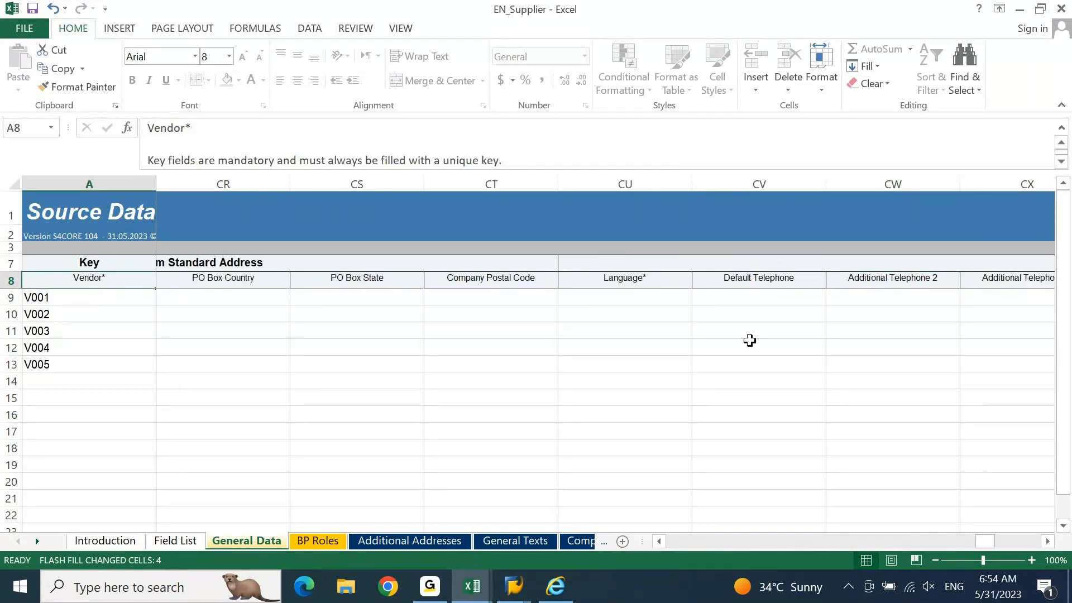
{"action": "key", "text": "Down"}
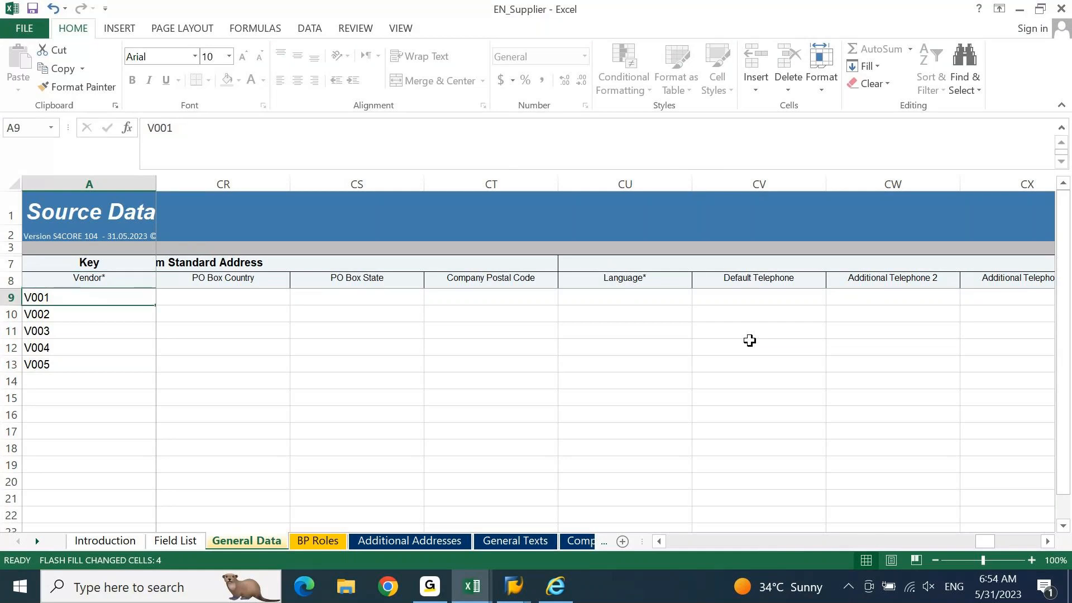
{"action": "key", "text": "Up"}
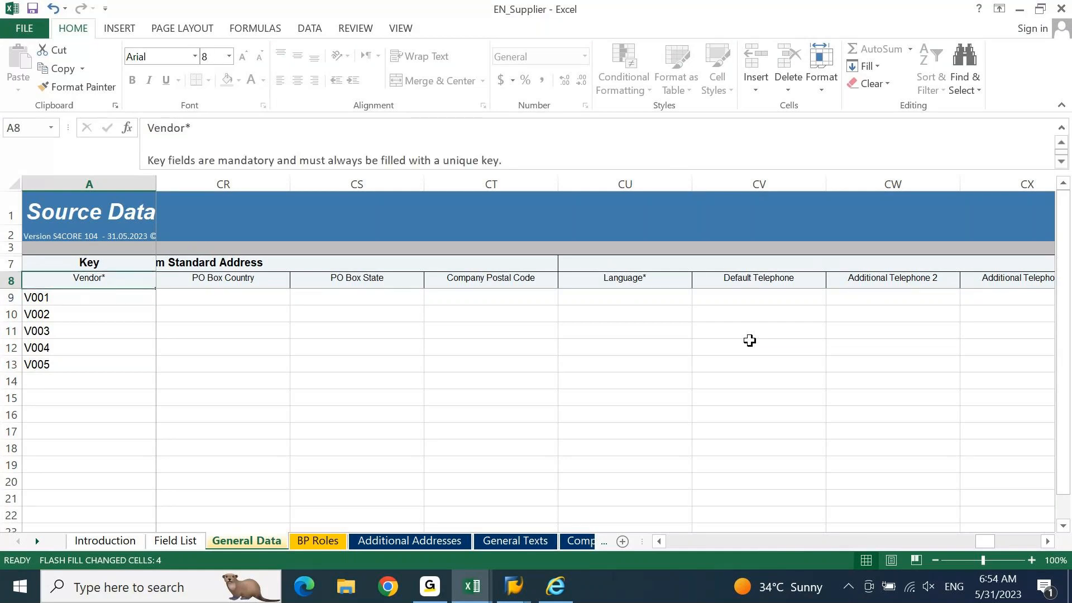
{"action": "key", "text": "Right"}
{"action": "key", "text": "Right"}
{"action": "key", "text": "Right"}
{"action": "key", "text": "Right"}
{"action": "key", "text": "Right"}
{"action": "key", "text": "Right"}
{"action": "key", "text": "Right"}
{"action": "key", "text": "Right"}
{"action": "key", "text": "Right"}
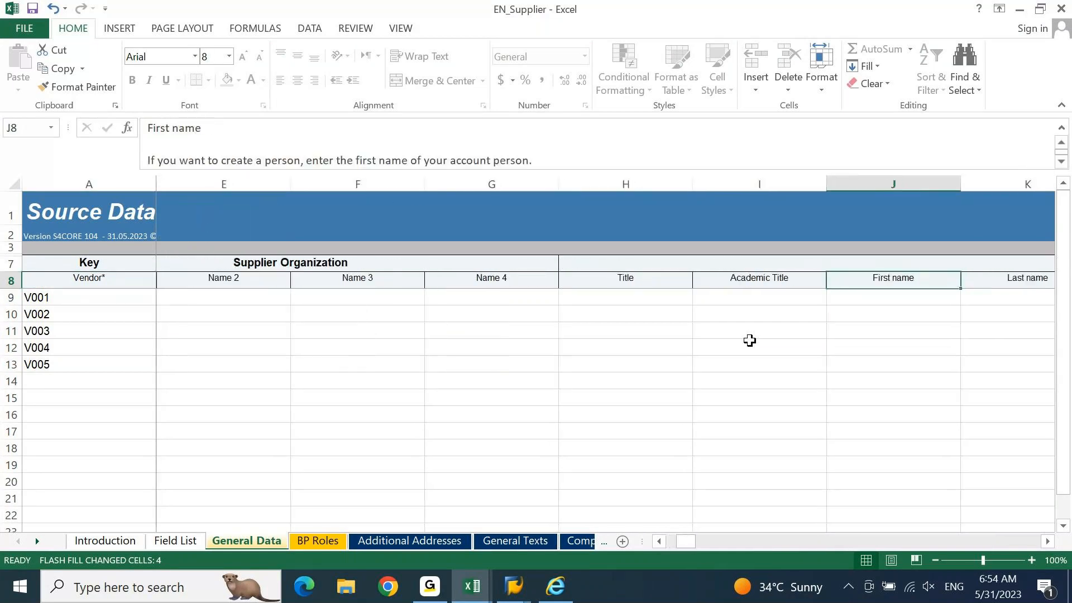
{"action": "key", "text": "shift+space"}
{"action": "key", "text": "ctrl+f"}
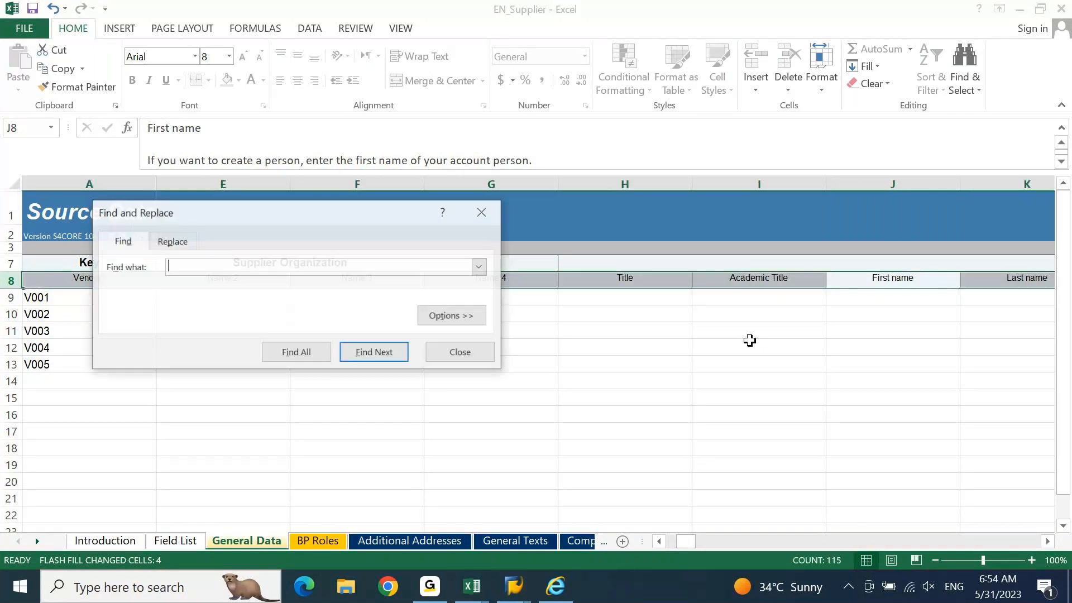
{"action": "key", "text": "Return"}
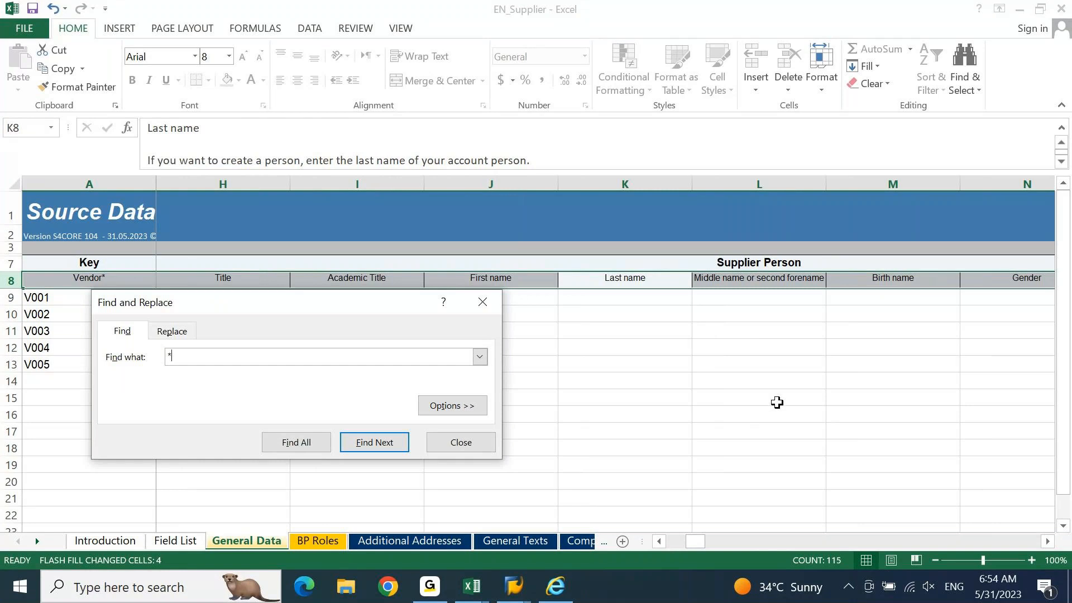
{"action": "left_click_drag", "start_coordinate": [397, 311], "coordinate": [562, 353]}
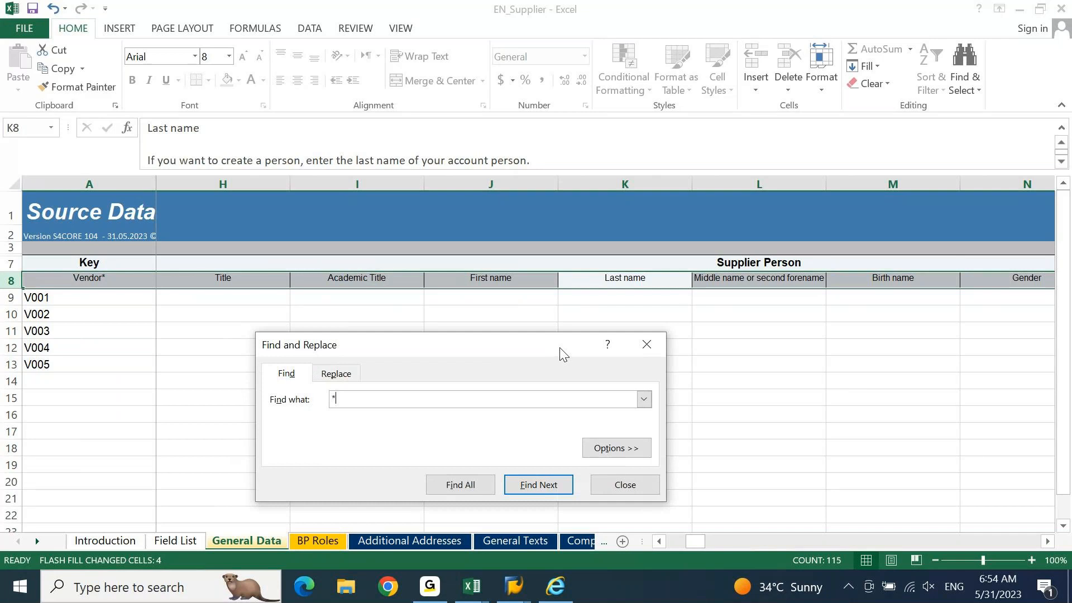
{"action": "key", "text": "Return"}
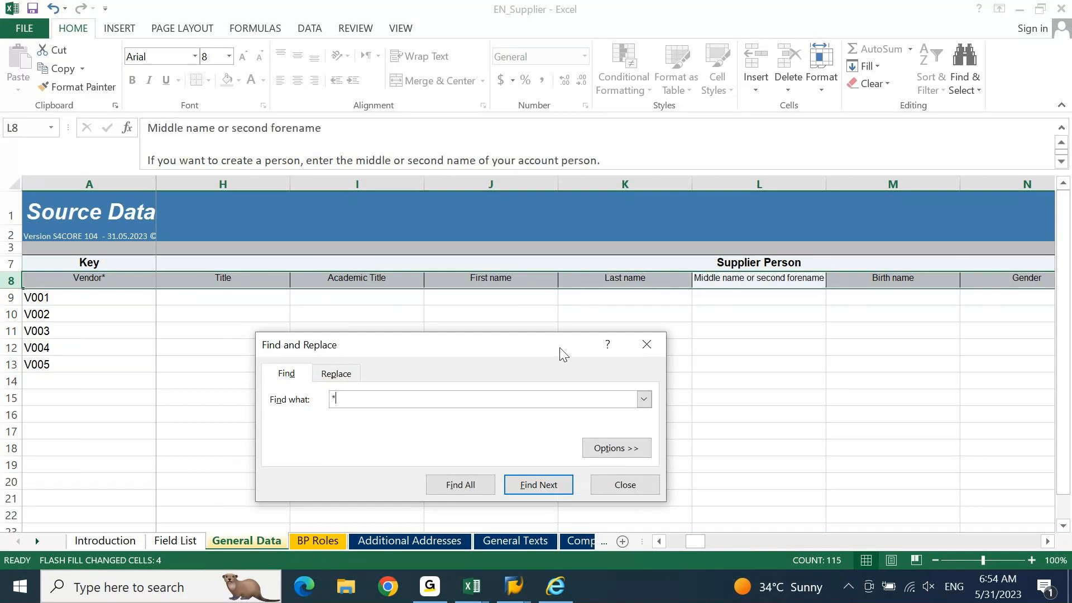
{"action": "key", "text": "Return"}
{"action": "key", "text": "Return"}
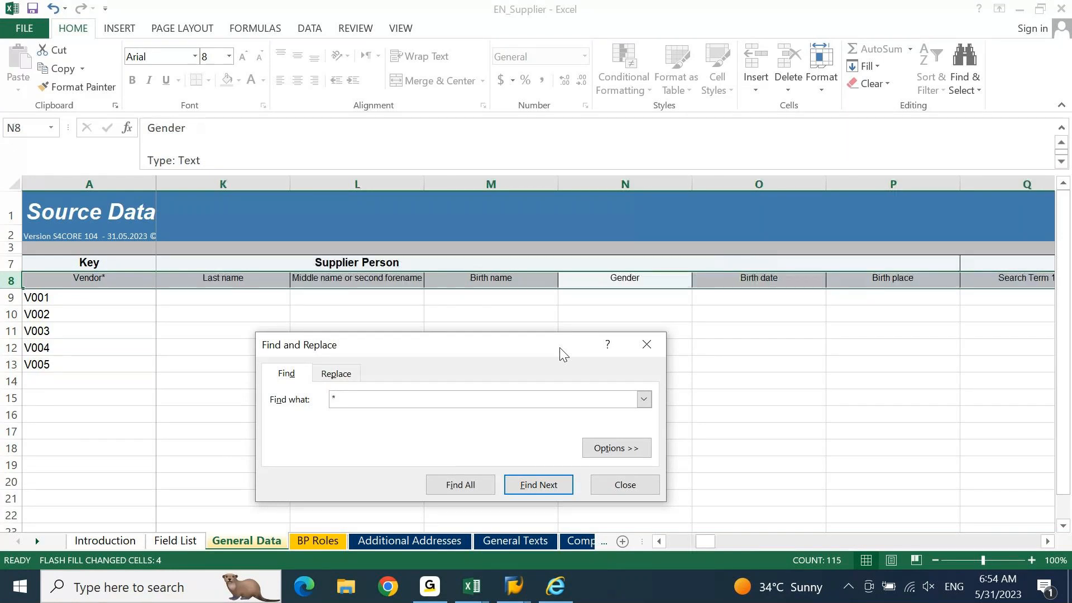
{"action": "key", "text": "Escape"}
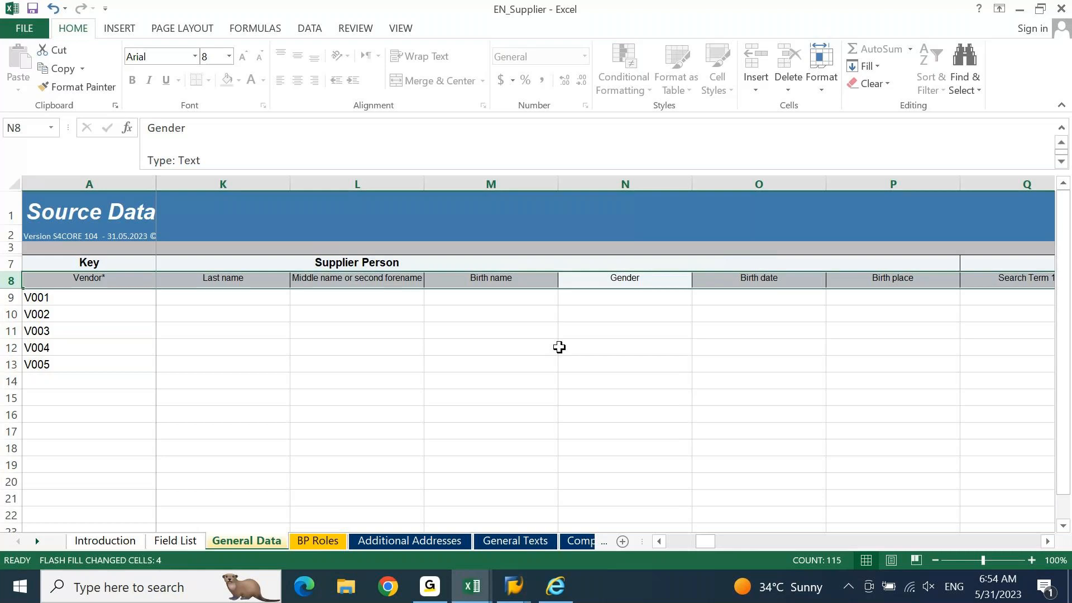
Step: Examine the row 8 field headings from Gender through Date founded to the State, City and Postal Code address columns
{"action": "key", "text": "Right"}
{"action": "key", "text": "Right"}
{"action": "key", "text": "Right"}
{"action": "key", "text": "Right"}
{"action": "key", "text": "Right"}
{"action": "key", "text": "Right"}
{"action": "key", "text": "Right"}
{"action": "key", "text": "Right"}
{"action": "key", "text": "Right"}
{"action": "key", "text": "Right"}
{"action": "key", "text": "Right"}
{"action": "key", "text": "Right"}
{"action": "key", "text": "Right"}
{"action": "key", "text": "Right"}
{"action": "key", "text": "Right"}
{"action": "key", "text": "Right"}
{"action": "key", "text": "Right"}
{"action": "key", "text": "Right"}
{"action": "key", "text": "Right"}
{"action": "key", "text": "Right"}
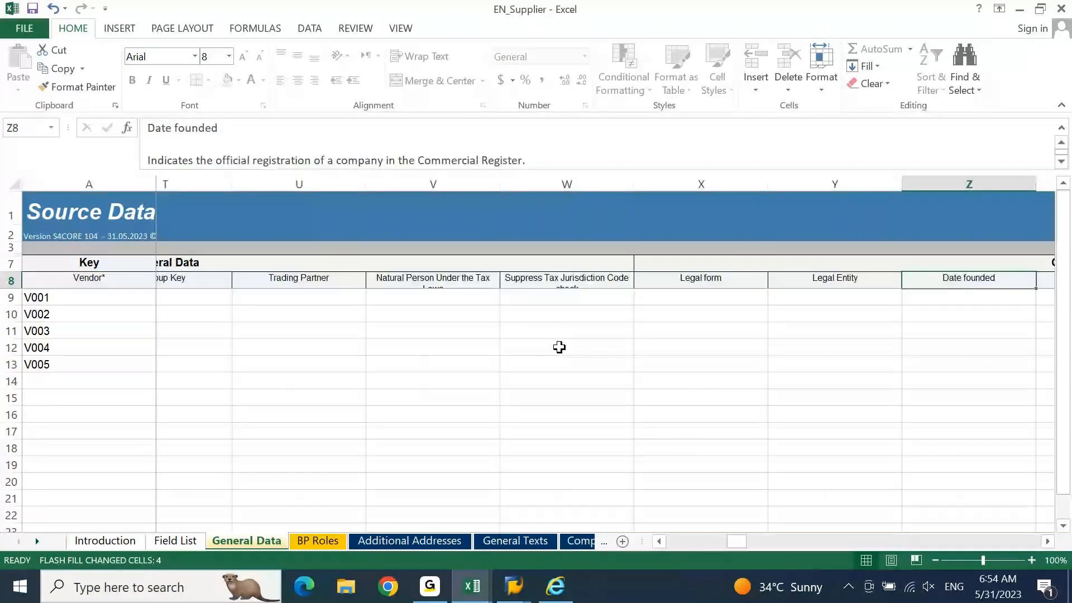
{"action": "key", "text": "Left"}
{"action": "key", "text": "Left"}
{"action": "key", "text": "Left"}
{"action": "key", "text": "Left"}
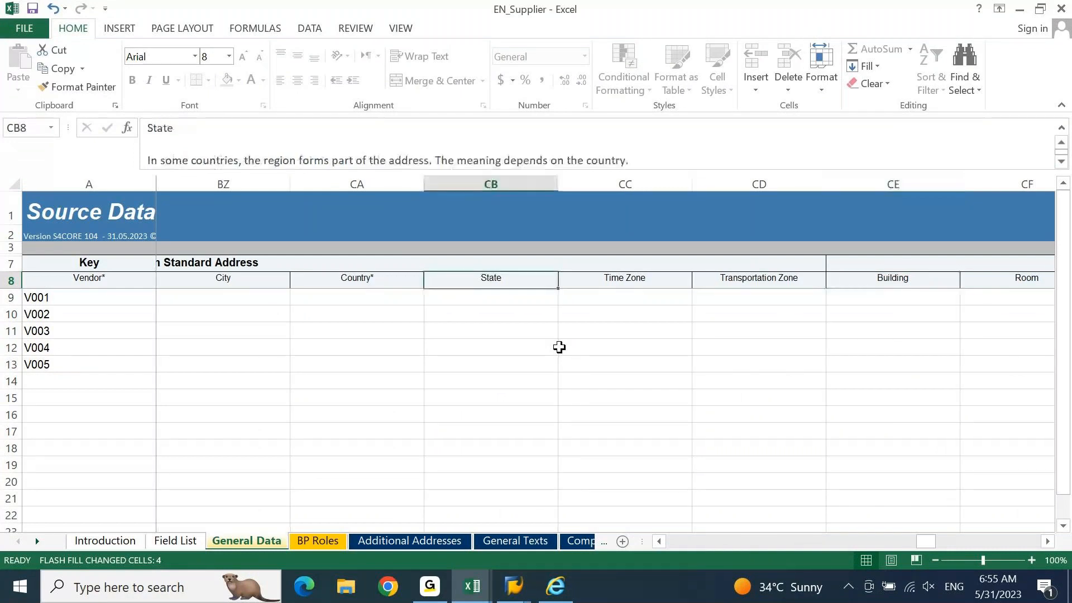
{"action": "key", "text": "Left"}
{"action": "key", "text": "Left"}
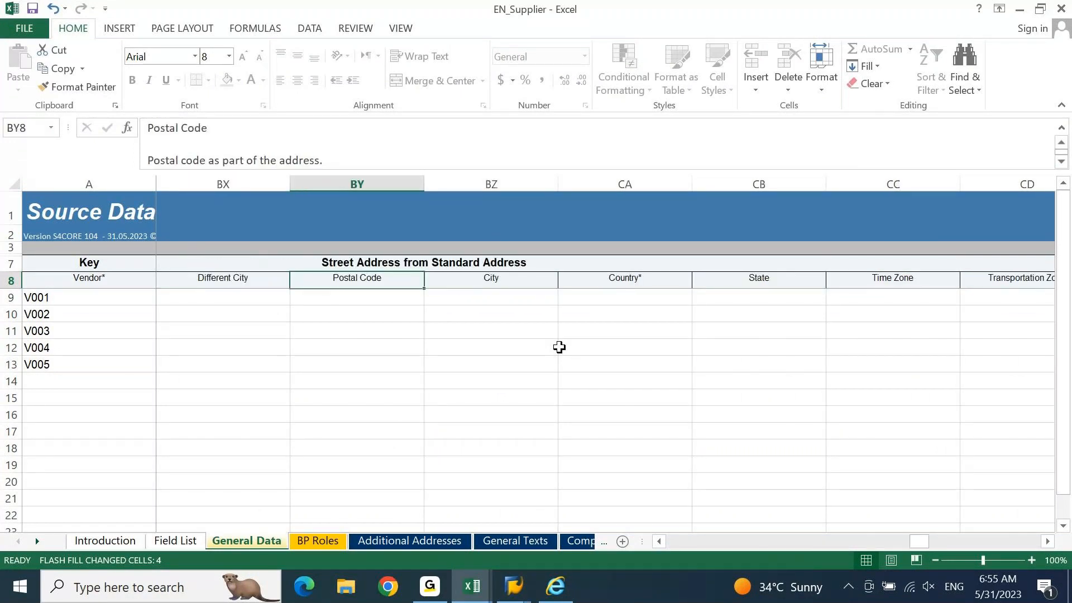
Step: Examine the additional street address and PO Box column groups, returning to the Street Address and Address Key groups
{"action": "key", "text": "Up"}
{"action": "key", "text": "Right"}
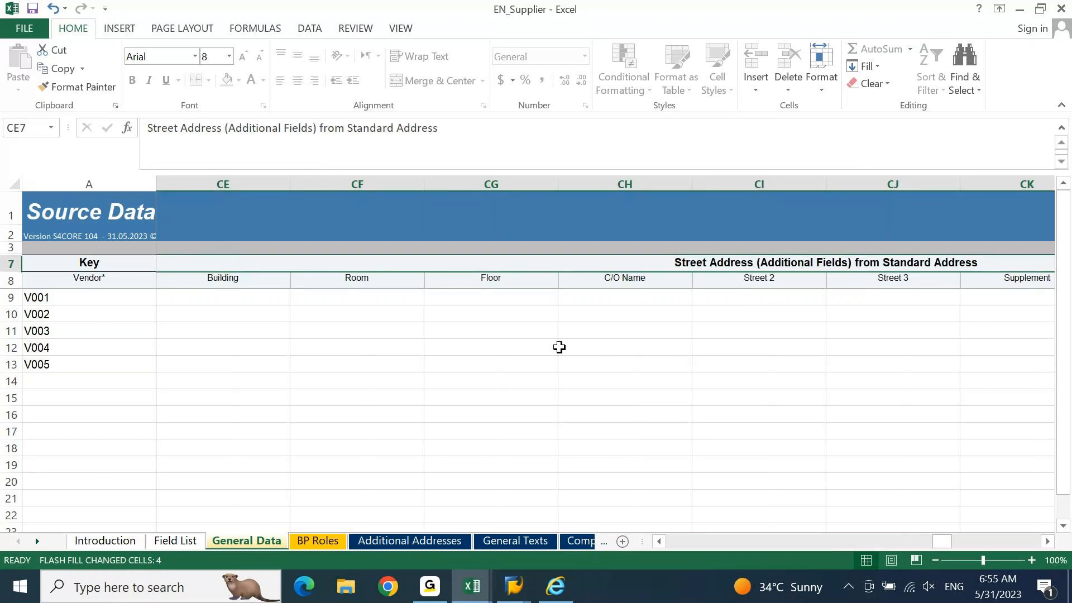
{"action": "key", "text": "Right"}
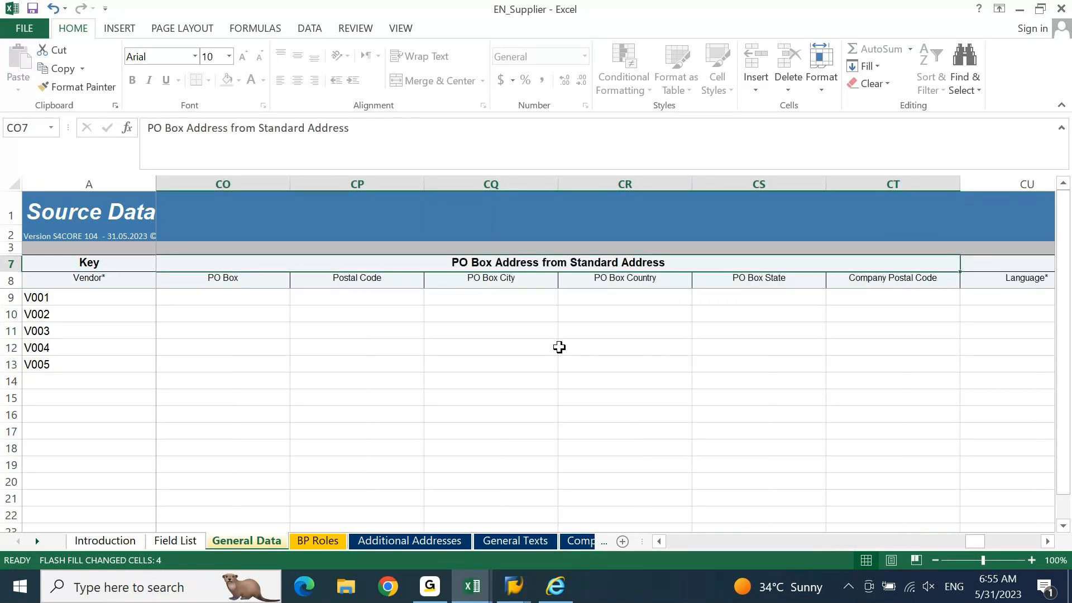
{"action": "key", "text": "Down"}
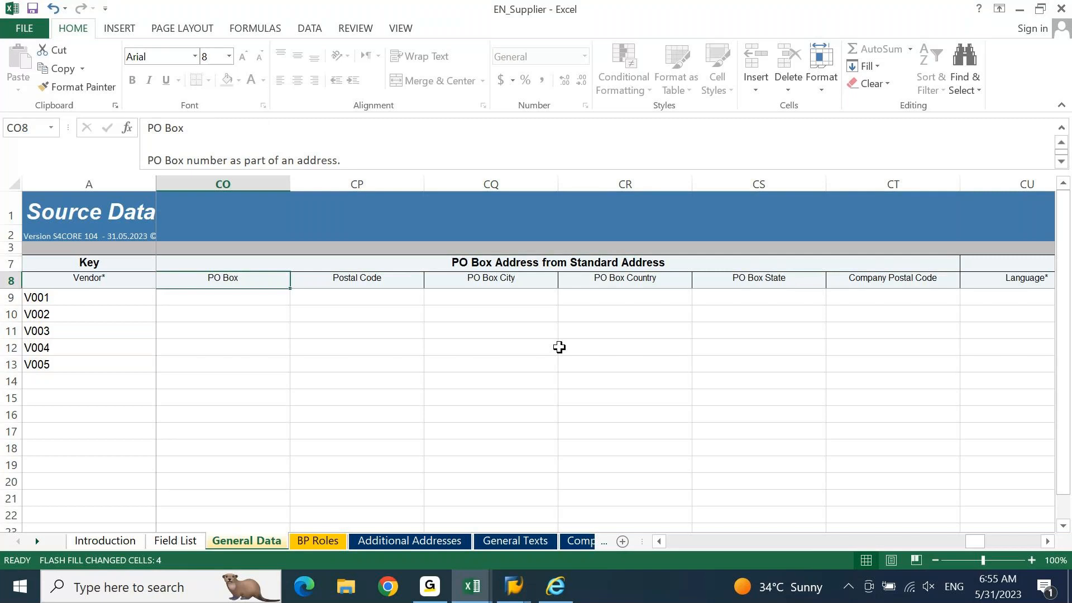
{"action": "key", "text": "Left"}
{"action": "key", "text": "Left"}
{"action": "key", "text": "Left"}
{"action": "key", "text": "Left"}
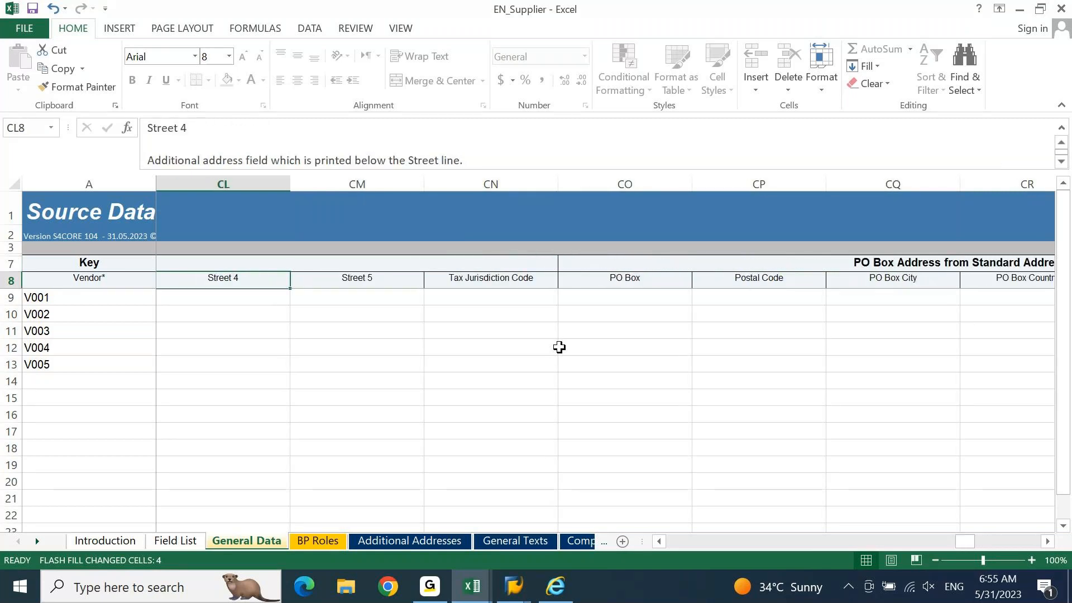
{"action": "key", "text": "Left"}
{"action": "key", "text": "Left"}
{"action": "key", "text": "Left"}
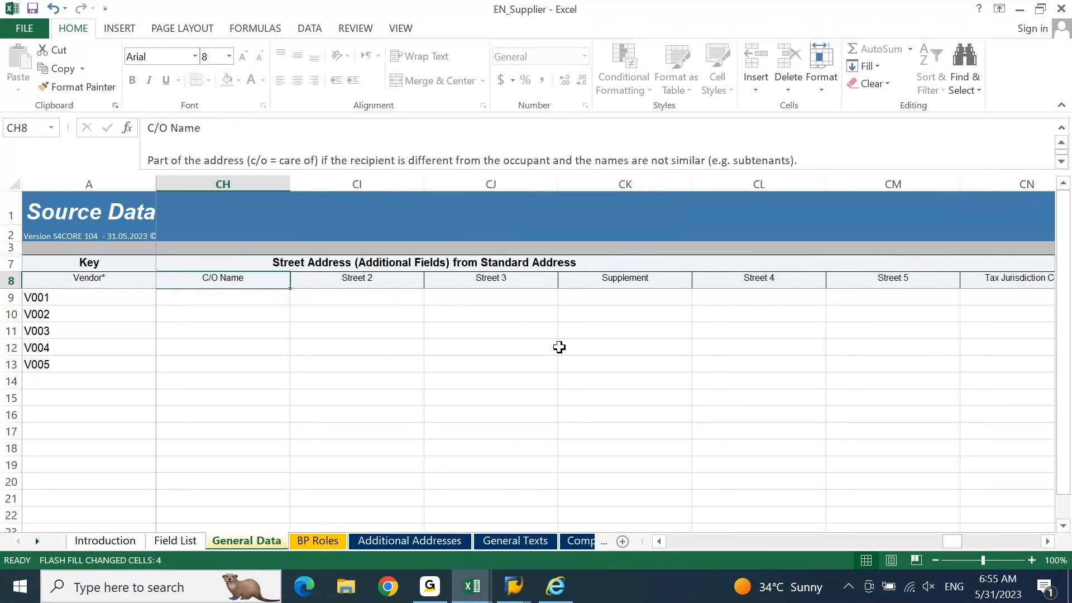
{"action": "key", "text": "Left"}
{"action": "key", "text": "Left"}
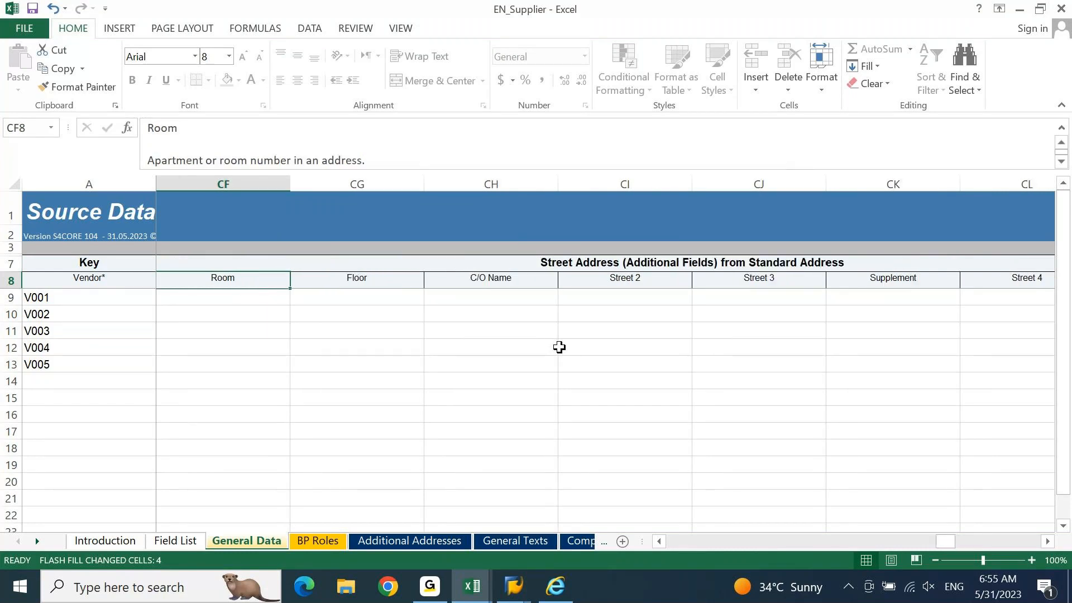
{"action": "key", "text": "Up"}
{"action": "key", "text": "Left"}
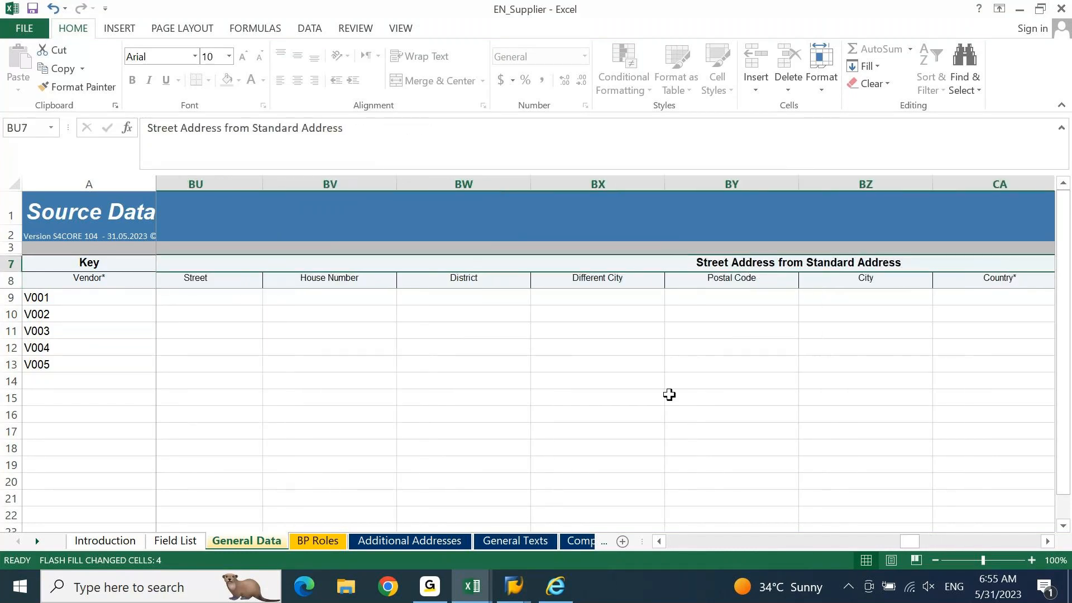
{"action": "key", "text": "Left"}
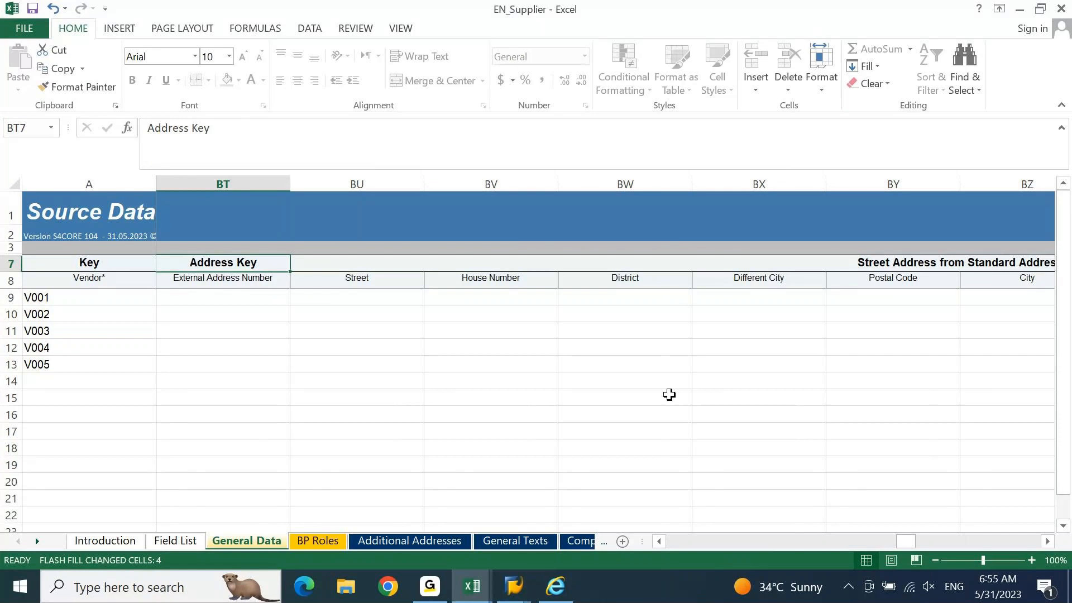
Step: Fill the Street column for vendors V001 to V005 with STR 1 through STR 5, using Flash Fill from the third row
{"action": "key", "text": "Down"}
{"action": "key", "text": "Right"}
{"action": "key", "text": "Up"}
{"action": "key", "text": "Left"}
{"action": "key", "text": "Down"}
{"action": "key", "text": "Down"}
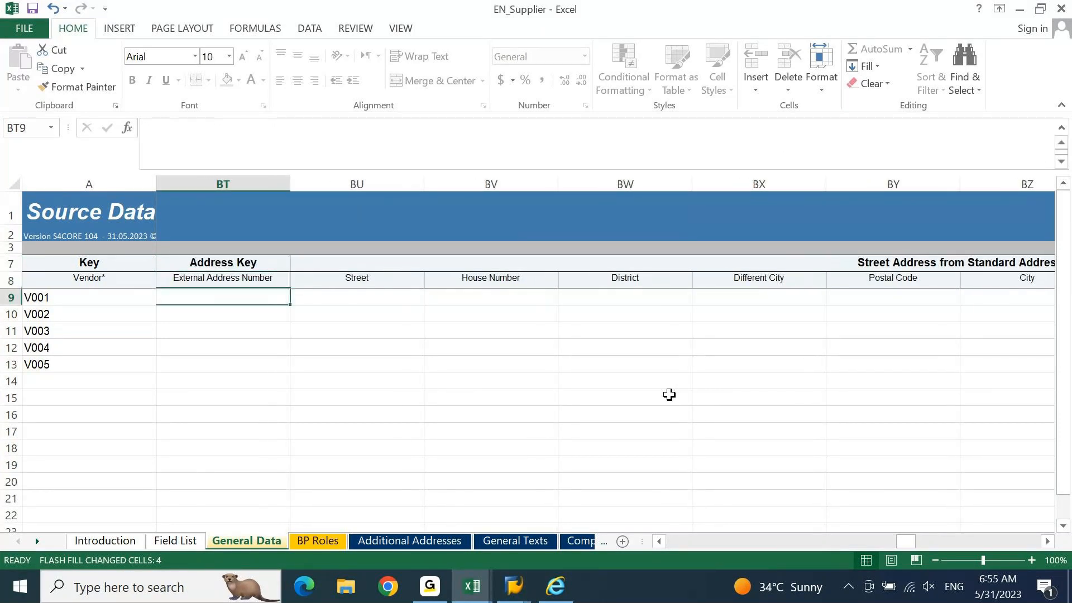
{"action": "key", "text": "Right"}
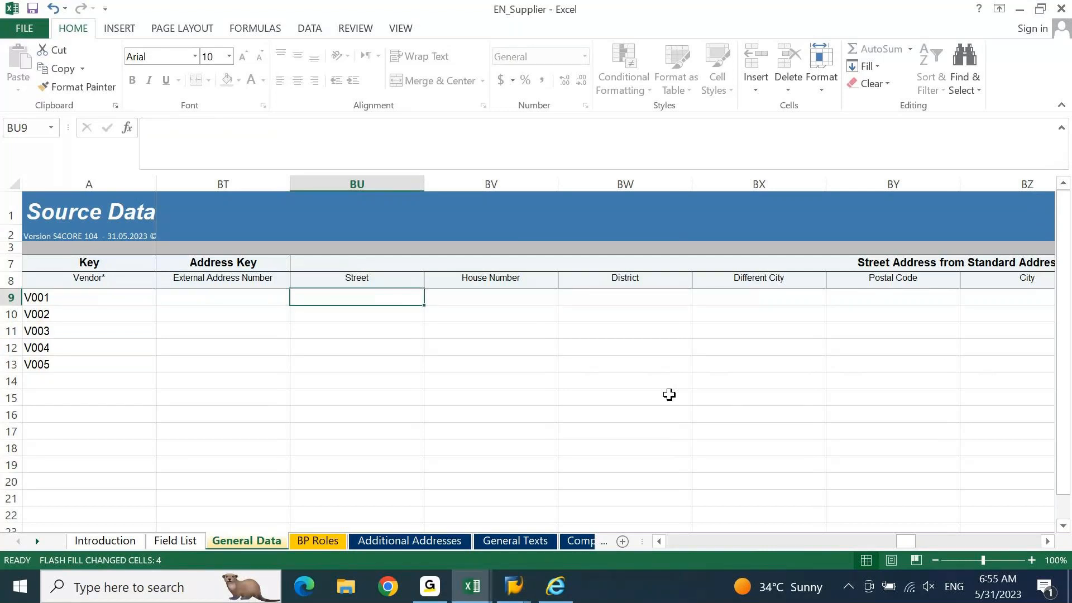
{"action": "type", "text": "STR 1"}
{"action": "key", "text": "Return"}
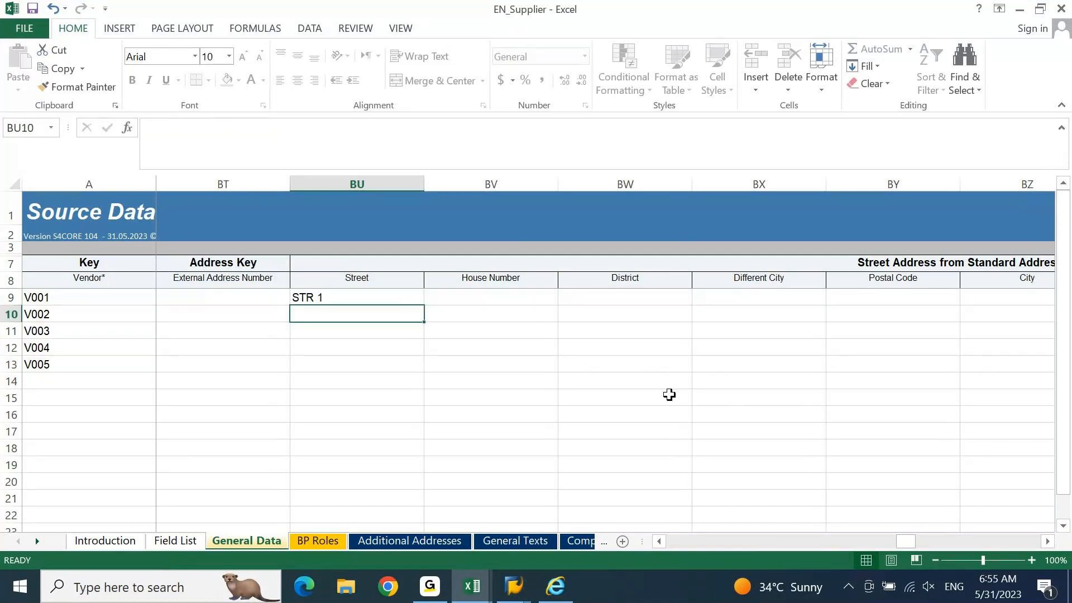
{"action": "type", "text": "STR 2"}
{"action": "key", "text": "Return"}
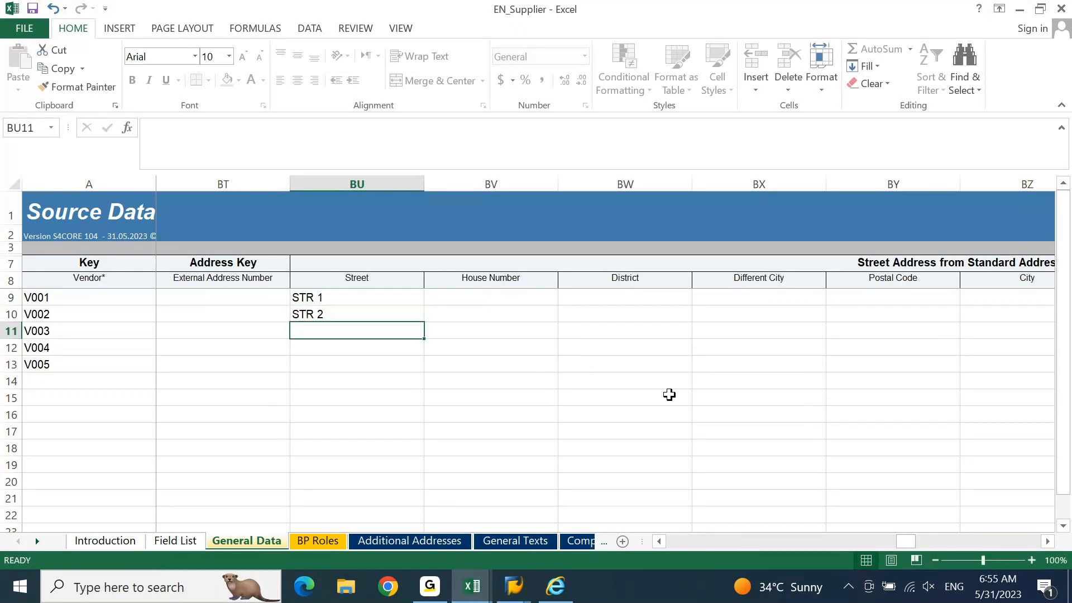
{"action": "type", "text": "S"}
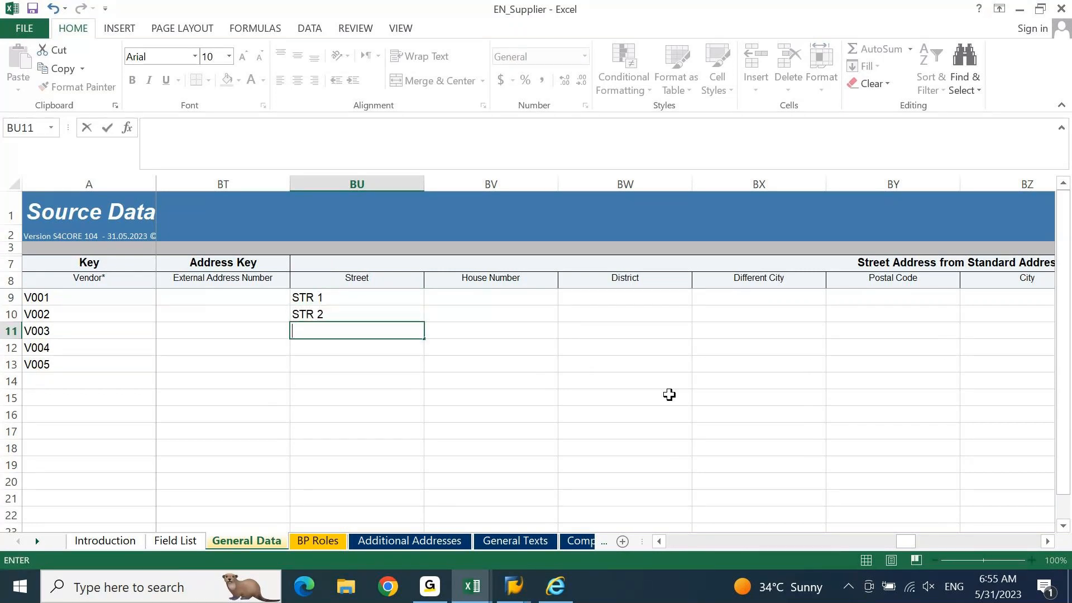
{"action": "type", "text": "TR 3"}
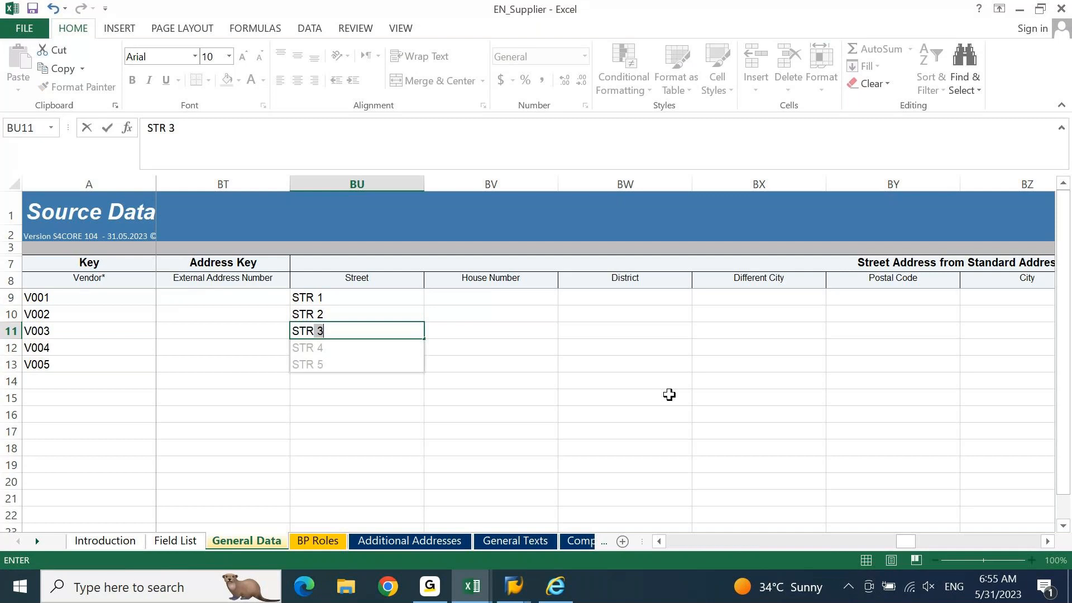
{"action": "key", "text": "Return"}
Step: Enter house numbers 1, 2, 3, 4 and 5 for vendors V001 to V005
{"action": "key", "text": "Right"}
{"action": "key", "text": "Up"}
{"action": "key", "text": "Up"}
{"action": "key", "text": "Up"}
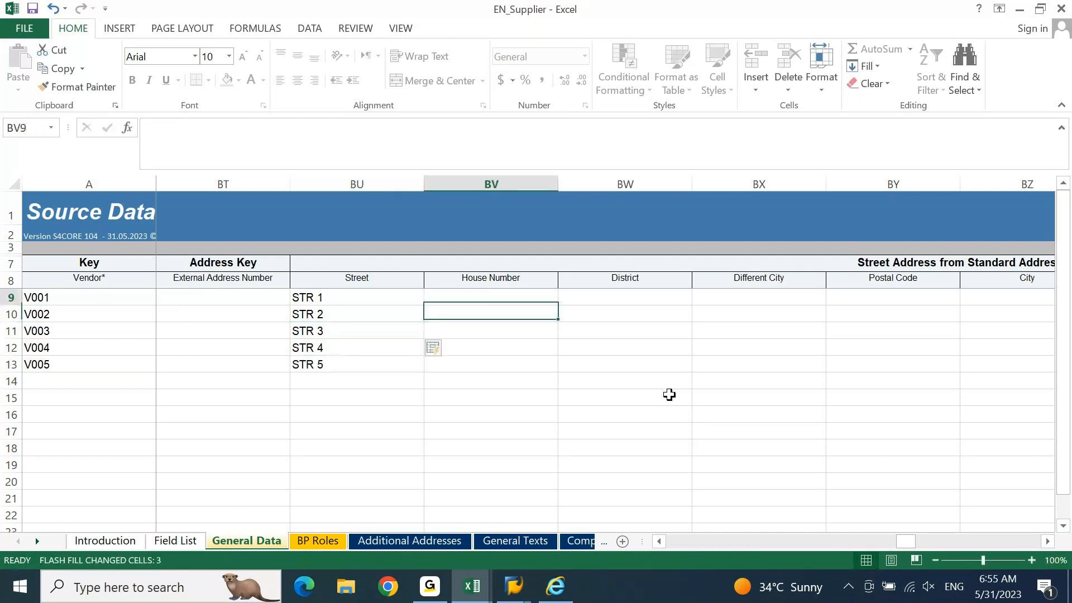
{"action": "type", "text": "1"}
{"action": "key", "text": "Return"}
{"action": "type", "text": "2"}
{"action": "key", "text": "Return"}
{"action": "type", "text": "3"}
{"action": "key", "text": "Return"}
{"action": "type", "text": "4"}
{"action": "key", "text": "Return"}
{"action": "type", "text": "5"}
{"action": "key", "text": "Up"}
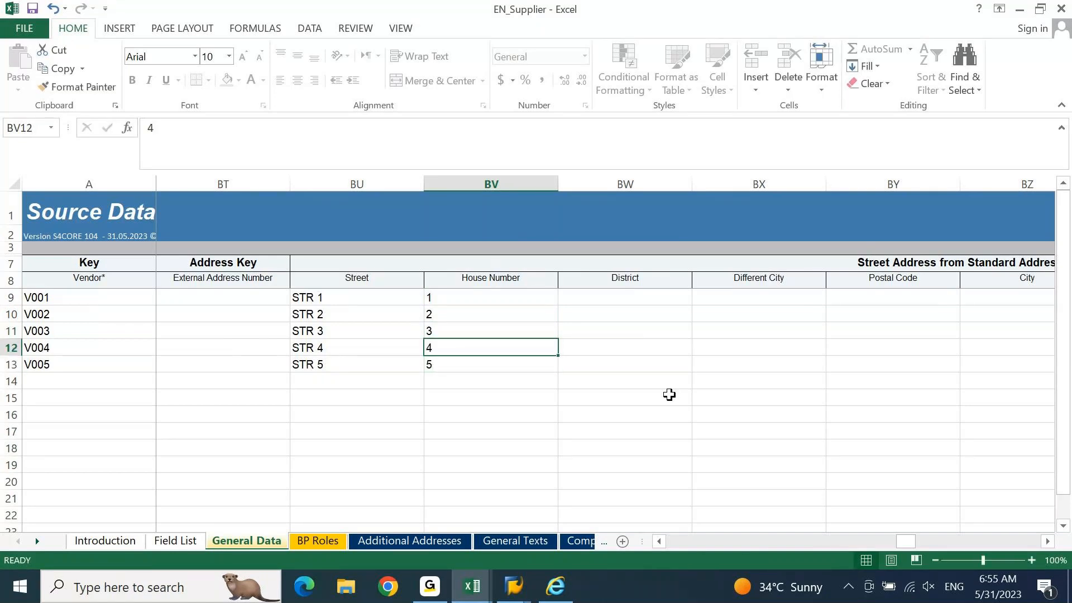
Step: Fill the Postal Code column for V001 to V005 with 100100 through 100500 in steps of 100, then select V001's City cell
{"action": "key", "text": "Up"}
{"action": "key", "text": "Up"}
{"action": "key", "text": "Up"}
{"action": "key", "text": "Right"}
{"action": "key", "text": "Right"}
{"action": "key", "text": "Right"}
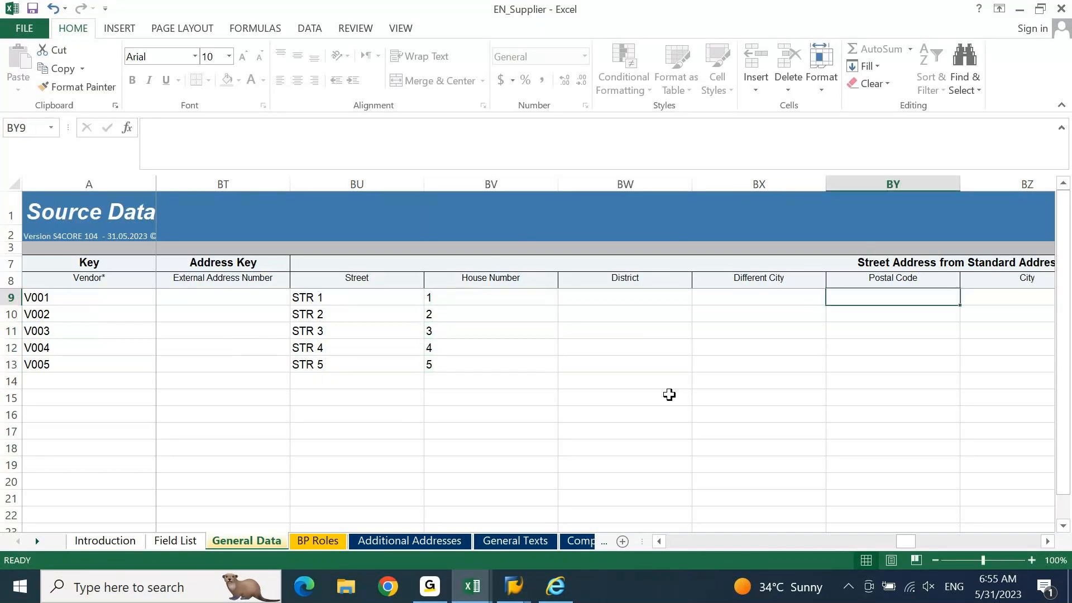
{"action": "type", "text": "100100"}
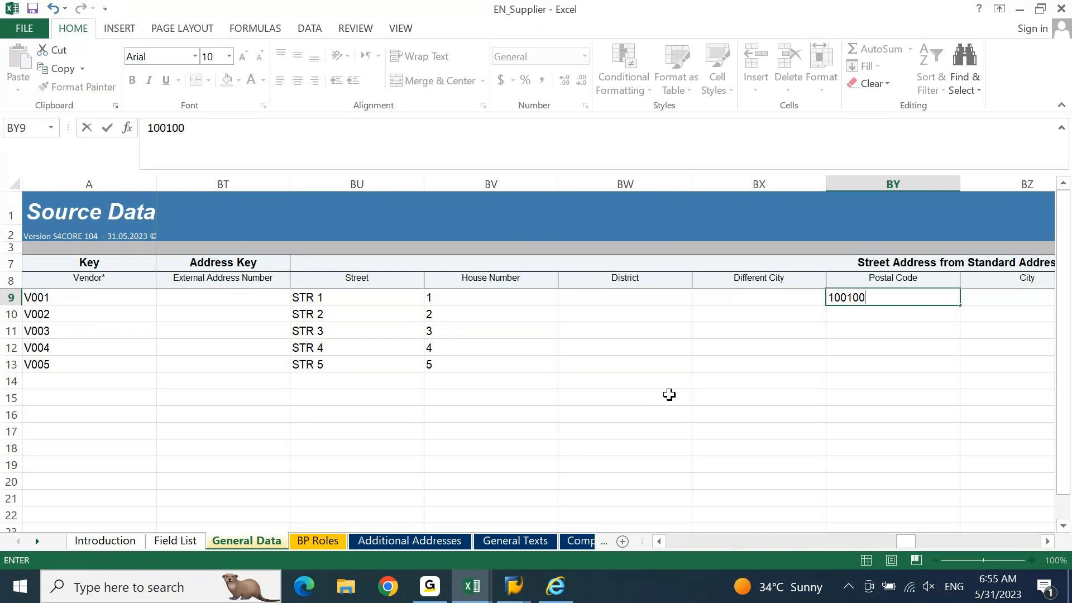
{"action": "key", "text": "Return"}
{"action": "type", "text": "100"}
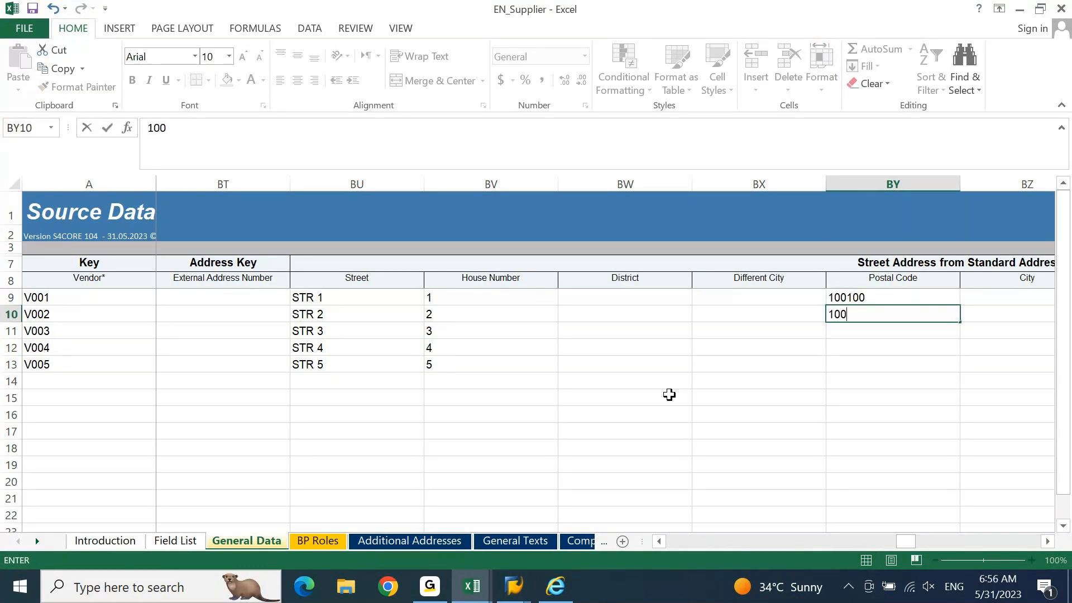
{"action": "type", "text": "1"}
{"action": "key", "text": "BackSpace"}
{"action": "type", "text": "200"}
{"action": "key", "text": "Return"}
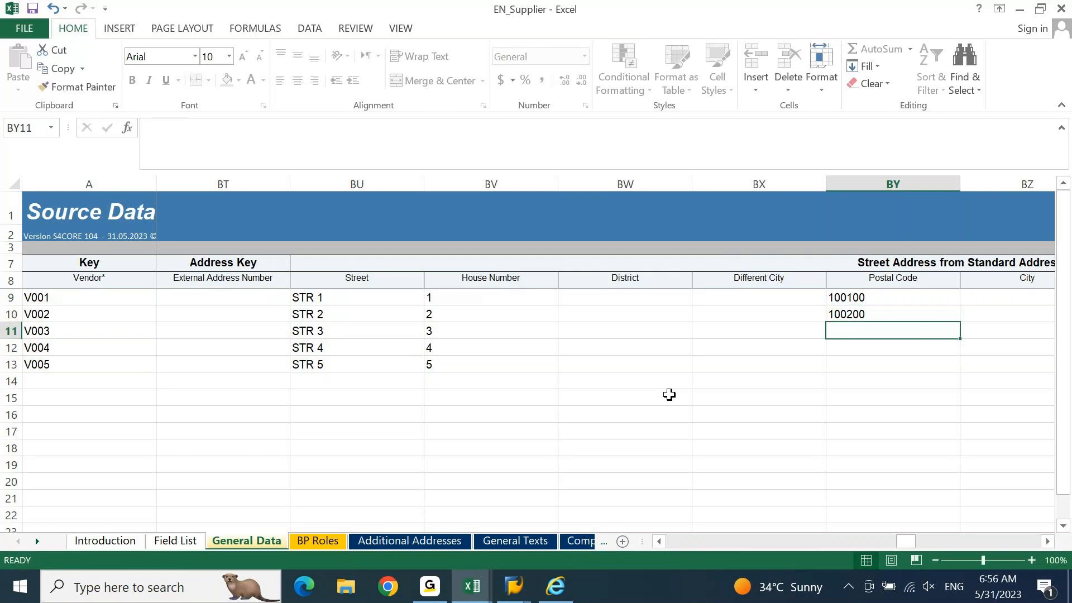
{"action": "type", "text": "100300"}
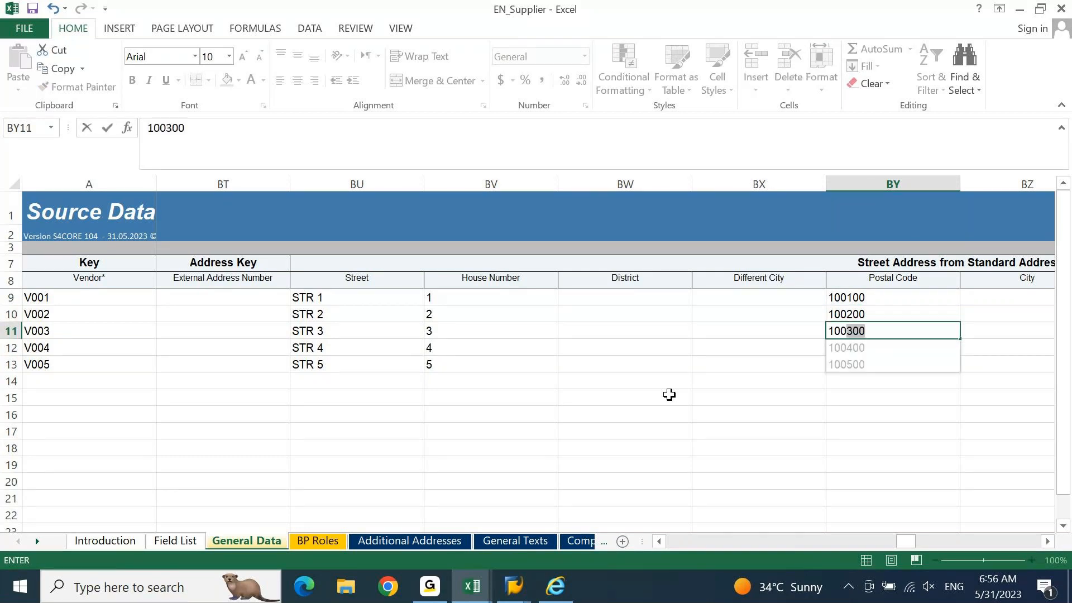
{"action": "key", "text": "Return"}
{"action": "key", "text": "ctrl+Up"}
{"action": "key", "text": "Down"}
{"action": "key", "text": "Right"}
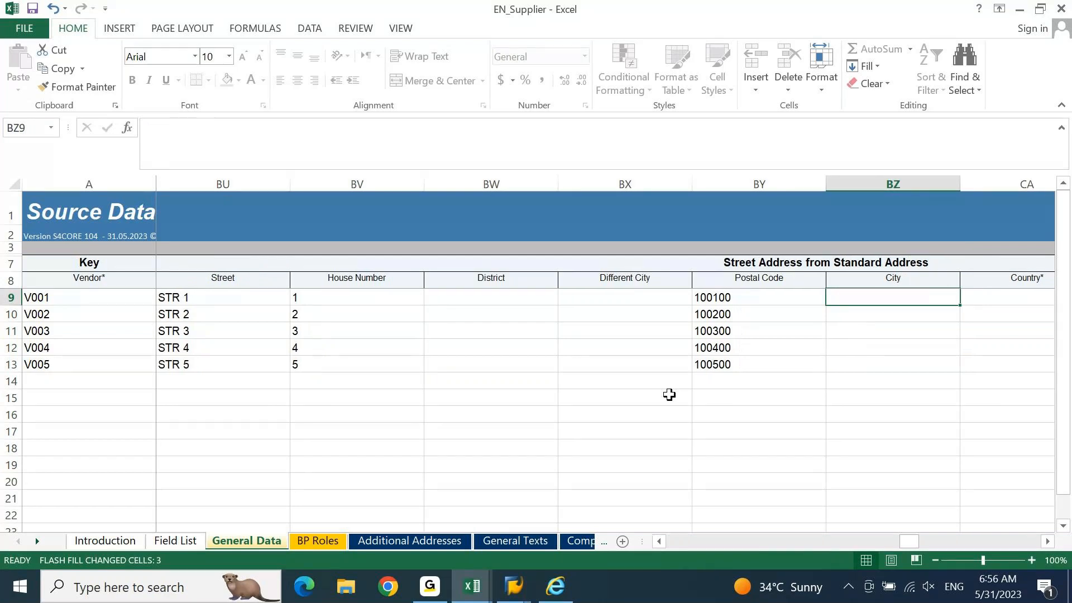
Step: Fill the City column for vendors V001 to V005 with CITY1 through CITY5, using Flash Fill from the second row
{"action": "type", "text": "CITY1"}
{"action": "key", "text": "Return"}
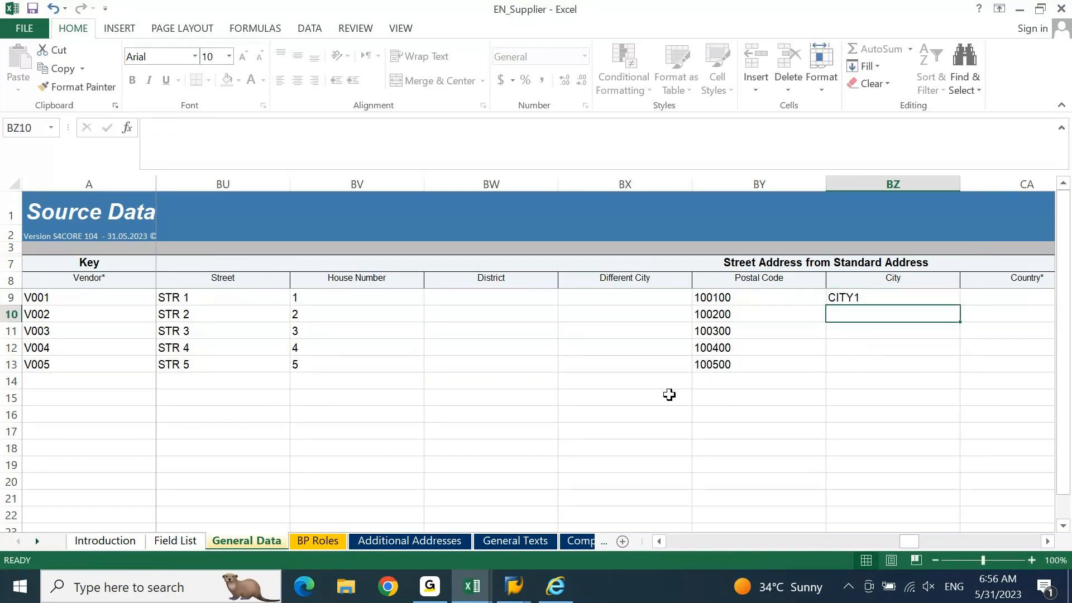
{"action": "type", "text": "CI"}
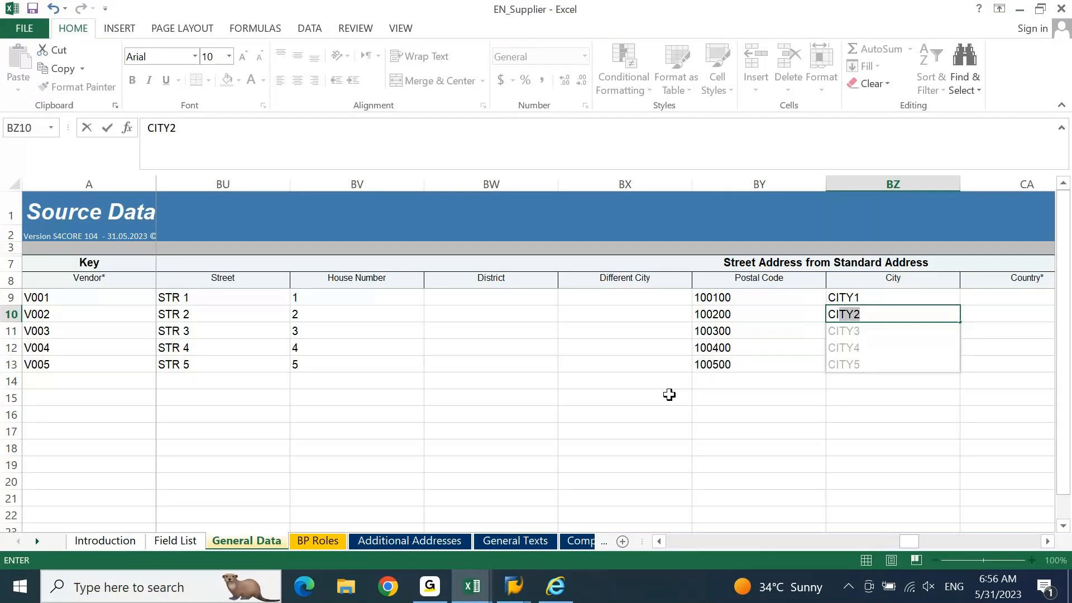
{"action": "key", "text": "Return"}
{"action": "key", "text": "Down"}
{"action": "key", "text": "Up"}
{"action": "key", "text": "Up"}
{"action": "key", "text": "Up"}
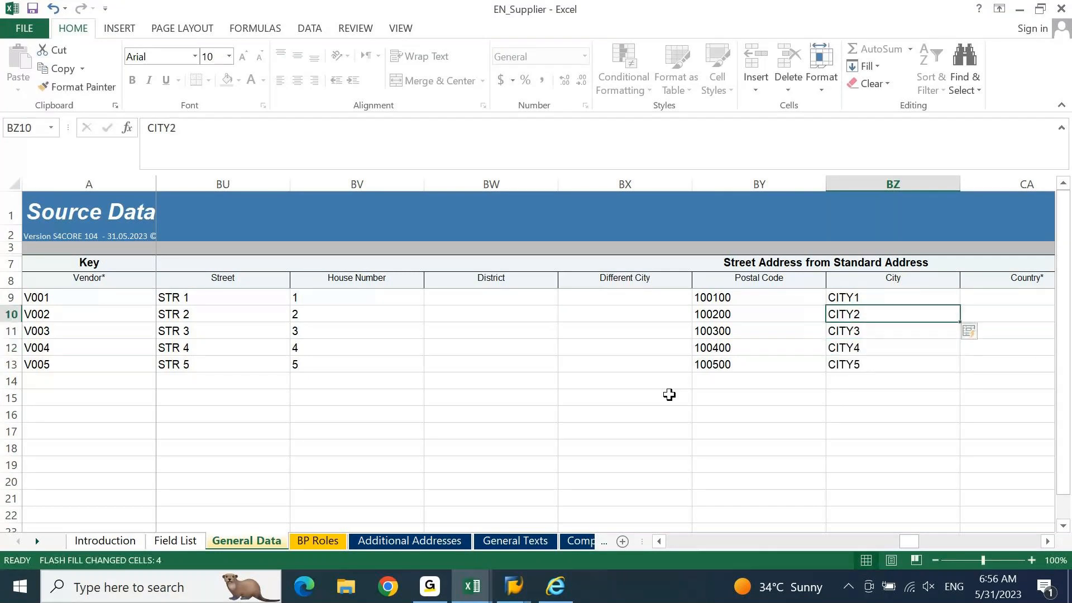
Step: Enter country IN for vendor V001 and copy it to vendors V002 to V005
{"action": "key", "text": "Right"}
{"action": "type", "text": "IN"}
{"action": "key", "text": "Return"}
{"action": "key", "text": "Up"}
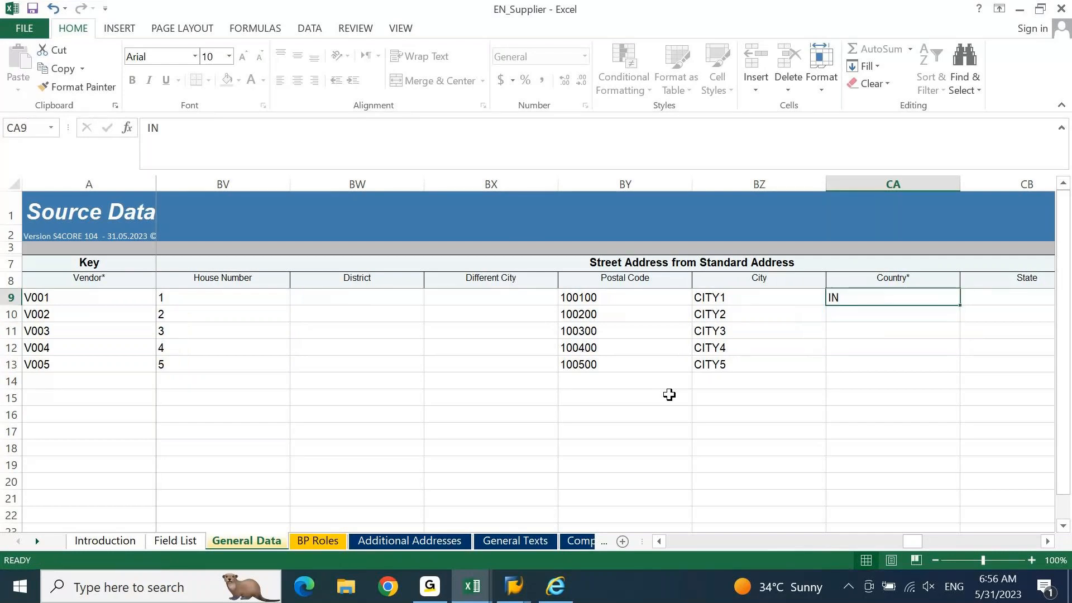
{"action": "key", "text": "ctrl+c"}
{"action": "key", "text": "shift+Down"}
{"action": "key", "text": "shift+Down"}
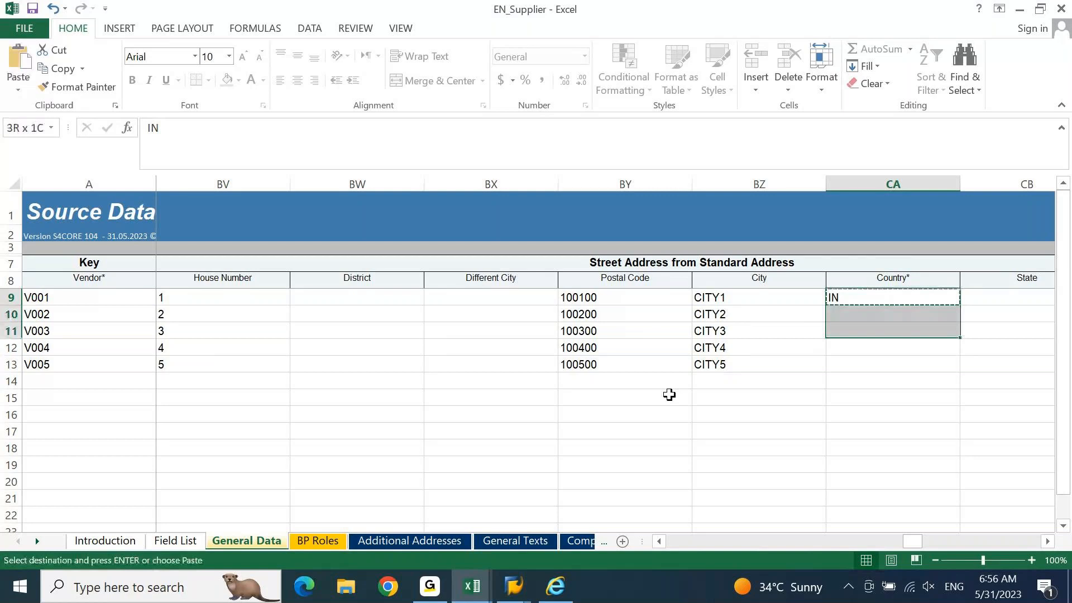
{"action": "key", "text": "shift+Down"}
{"action": "key", "text": "shift+Down"}
{"action": "key", "text": "ctrl+v"}
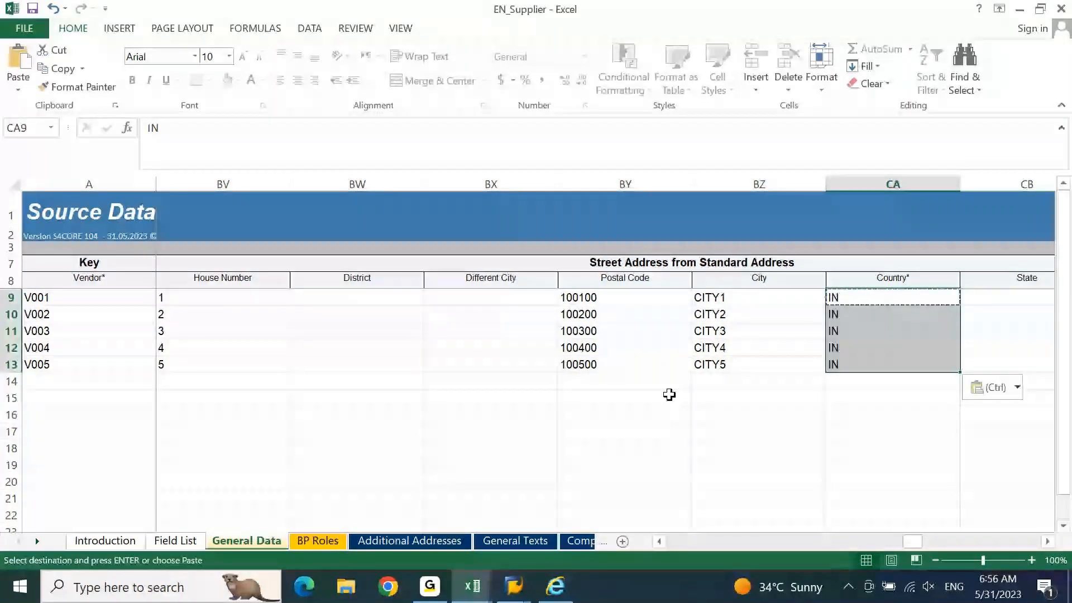
{"action": "key", "text": "Escape"}
Step: Enter state 13 for vendor V001 and copy it to vendors V002 to V005
{"action": "key", "text": "Right"}
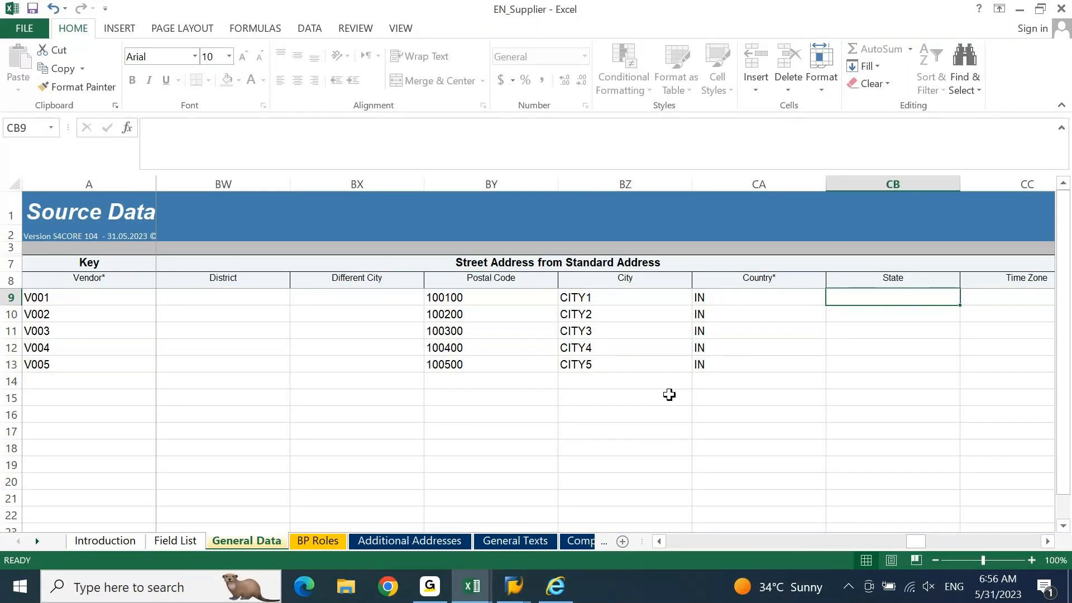
{"action": "type", "text": "13"}
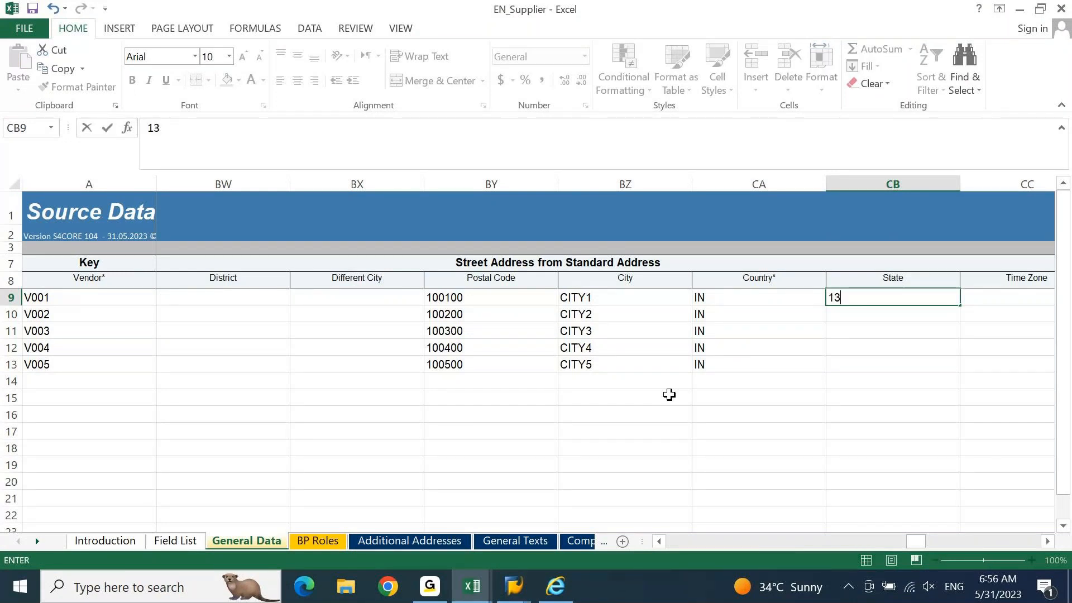
{"action": "key", "text": "ctrl+Return"}
{"action": "key", "text": "ctrl+c"}
{"action": "key", "text": "shift+Down"}
{"action": "key", "text": "shift+Down"}
{"action": "key", "text": "shift+Down"}
{"action": "key", "text": "shift+Down"}
{"action": "key", "text": "ctrl+v"}
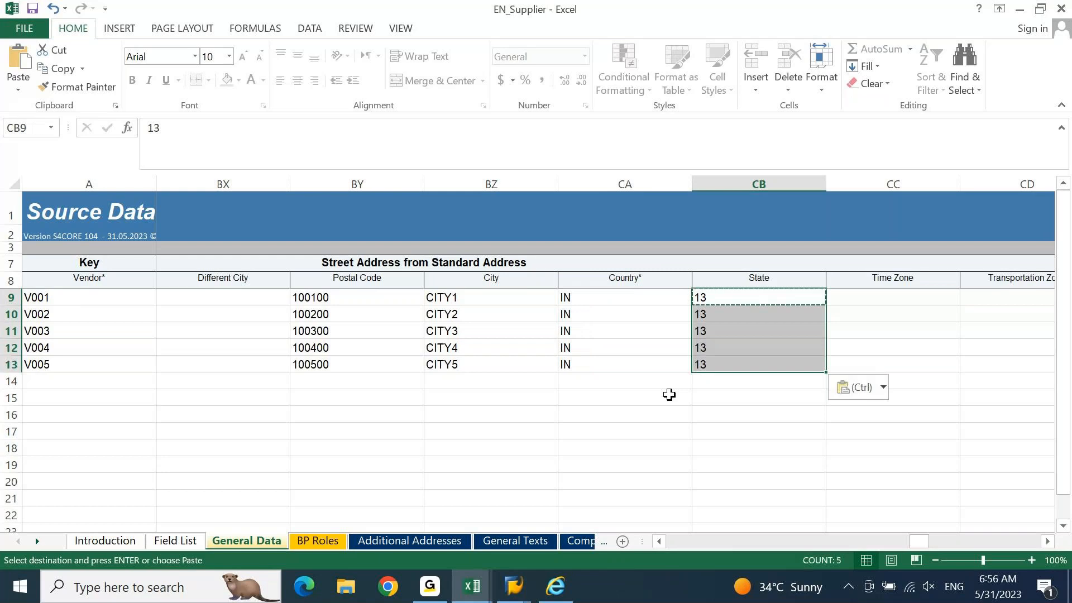
{"action": "key", "text": "Escape"}
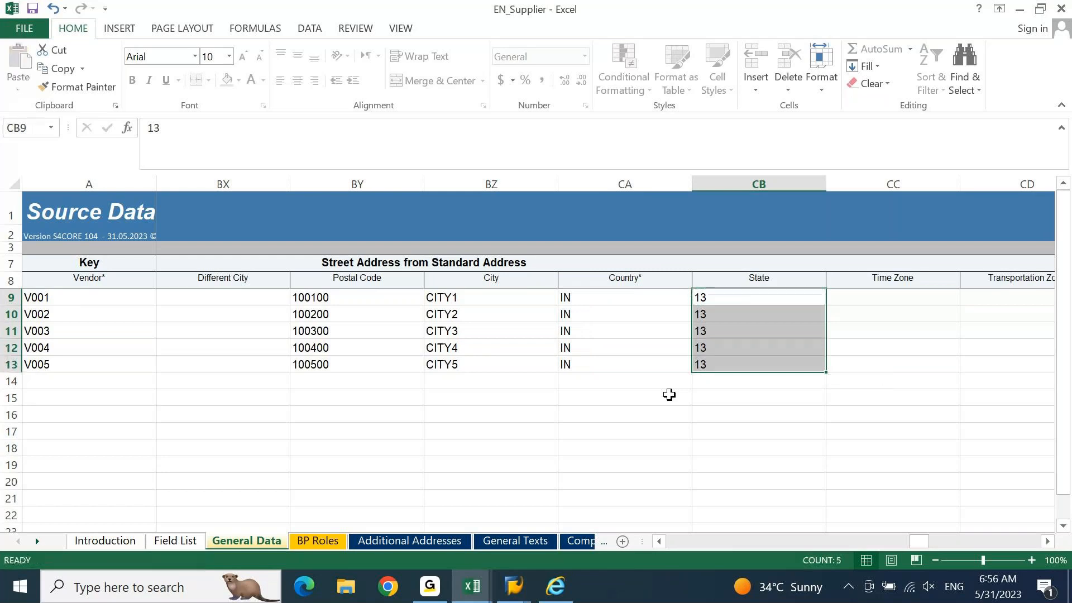
Step: Check the recent Region entries on SAP's Create Organization screen and return to V001's State cell in the EN_Supplier workbook
{"action": "left_click", "coordinate": [526, 599]}
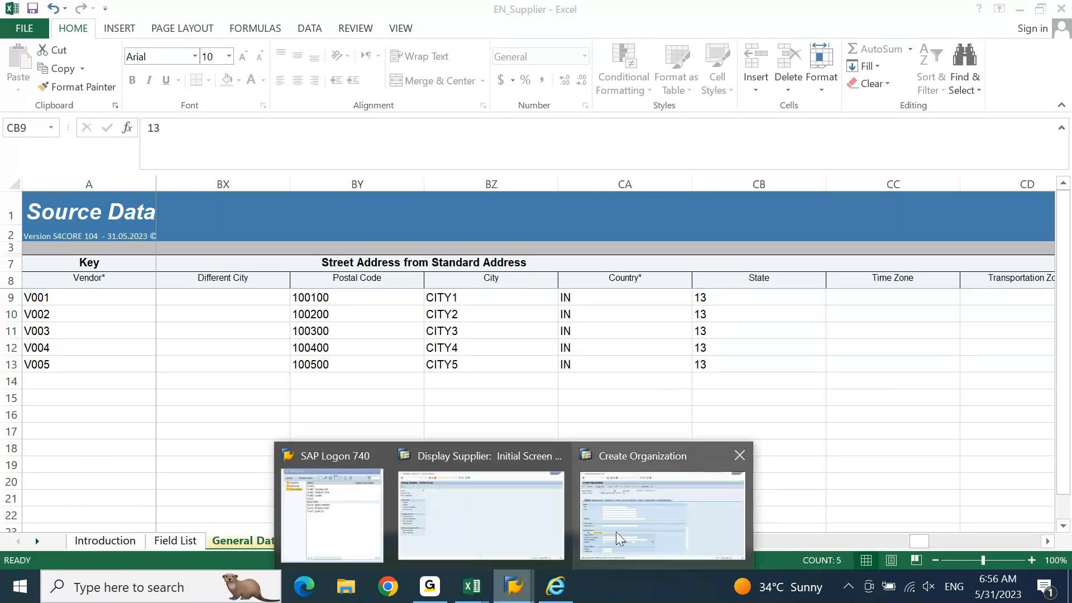
{"action": "left_click", "coordinate": [617, 533]}
{"action": "left_click", "coordinate": [350, 456]}
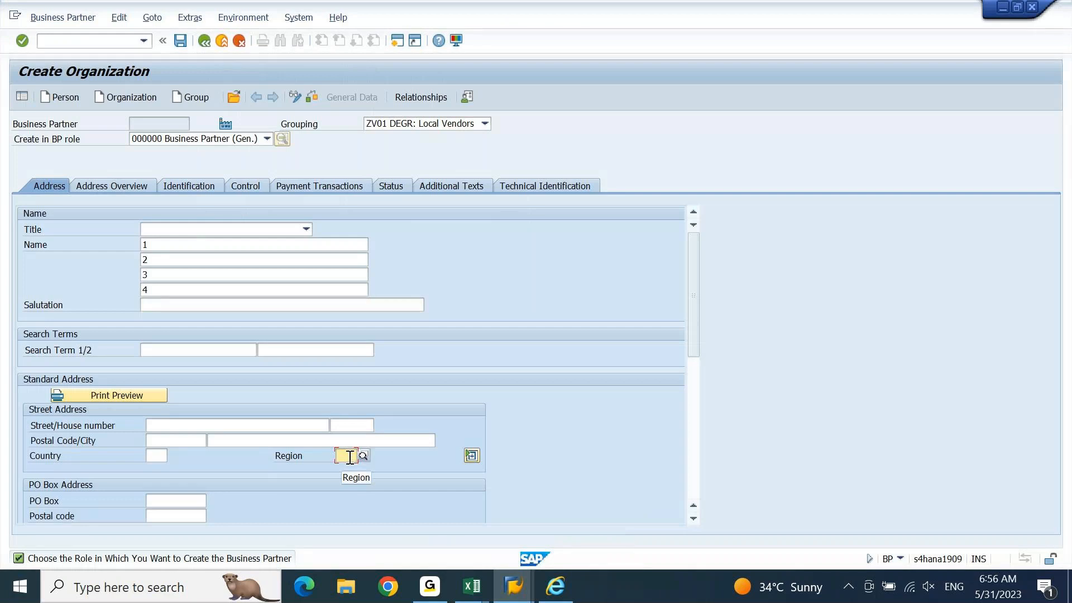
{"action": "left_click", "coordinate": [350, 456]}
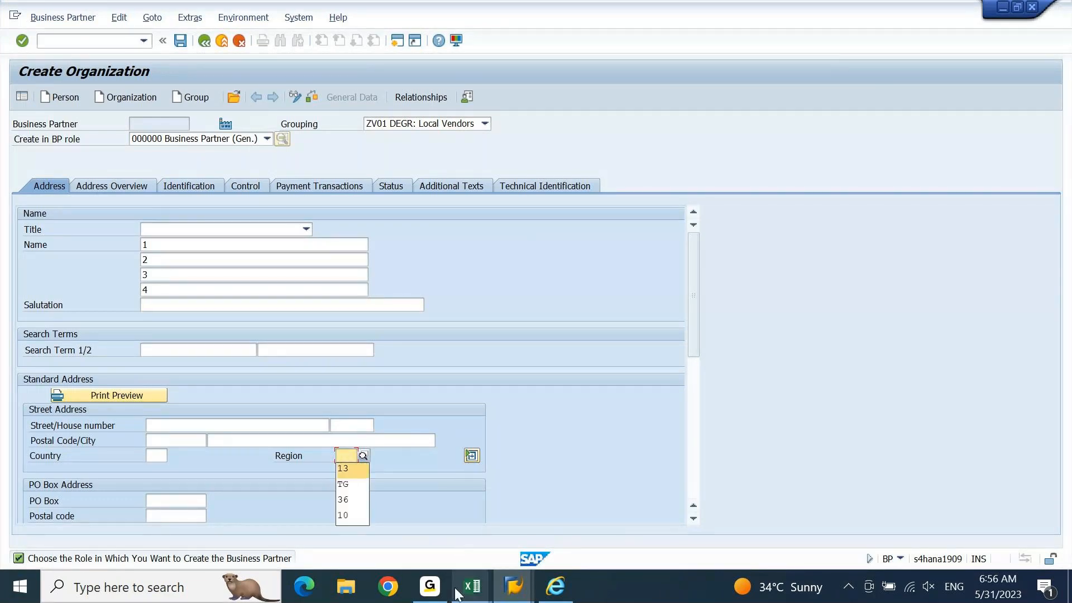
{"action": "mouse_move", "coordinate": [457, 592]}
{"action": "left_click", "coordinate": [510, 540]}
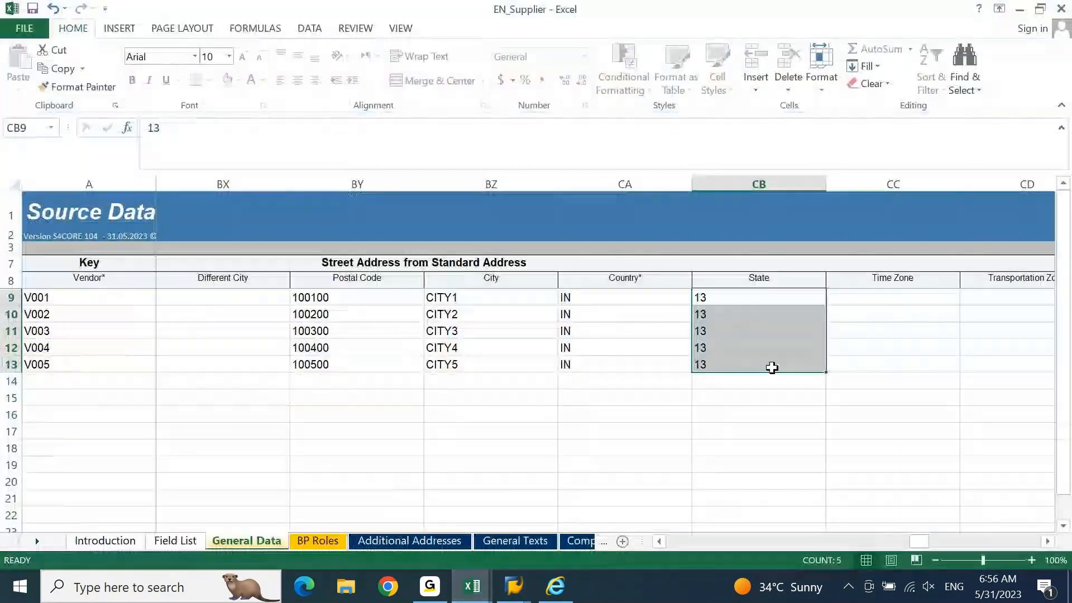
{"action": "left_click", "coordinate": [766, 293]}
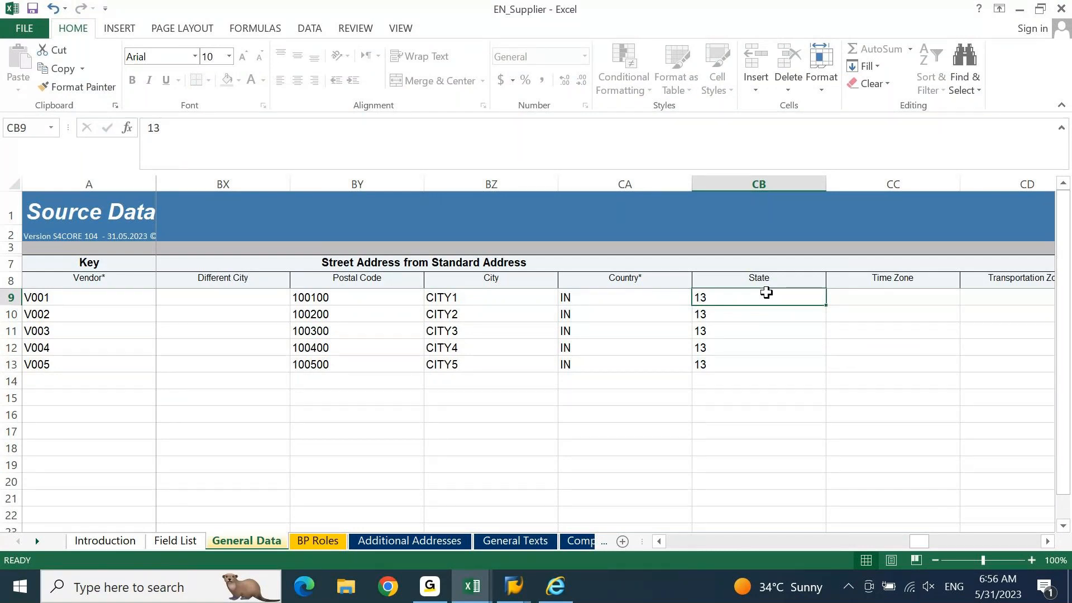
Step: Examine the time zone, additional street address and PO Box columns up to the Language header
{"action": "key", "text": "Right"}
{"action": "key", "text": "Right"}
{"action": "key", "text": "Right"}
{"action": "key", "text": "Right"}
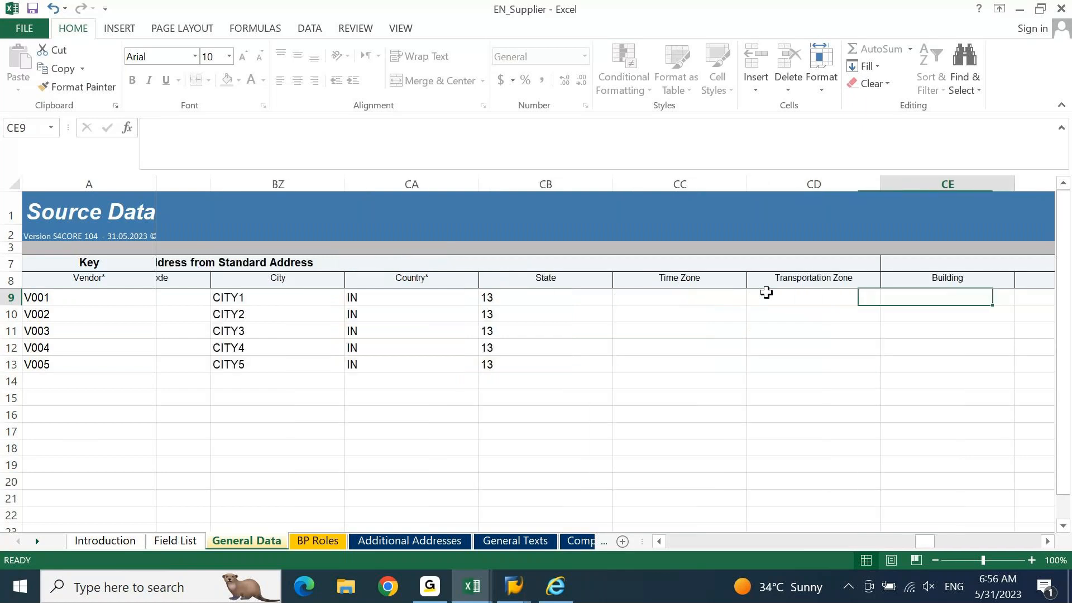
{"action": "key", "text": "Right"}
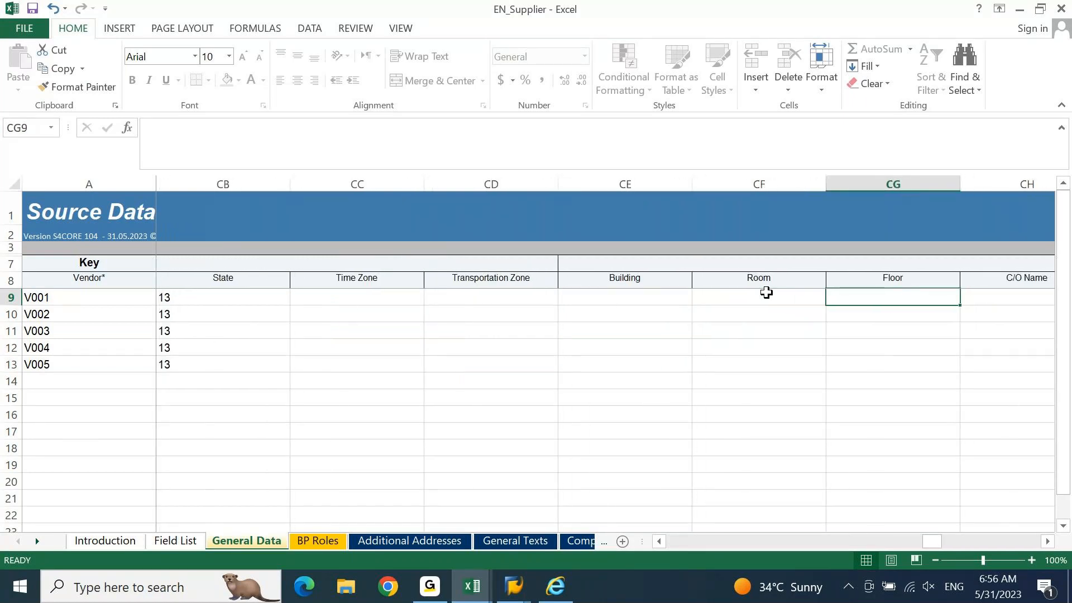
{"action": "key", "text": "Right"}
{"action": "key", "text": "Right"}
{"action": "key", "text": "Right"}
{"action": "key", "text": "Right"}
{"action": "key", "text": "Right"}
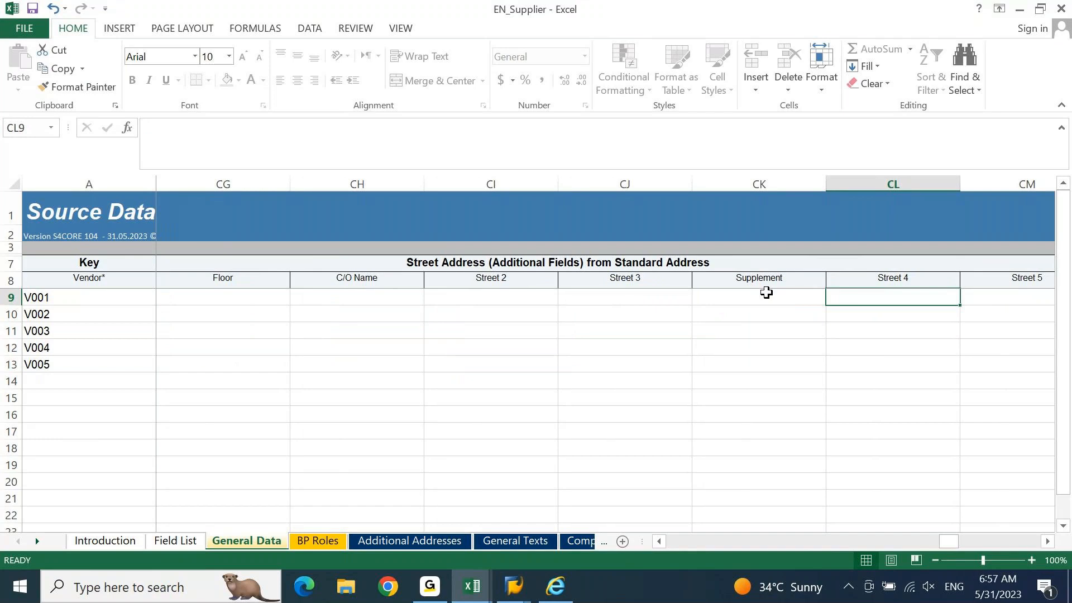
{"action": "key", "text": "Up"}
{"action": "key", "text": "Right"}
{"action": "key", "text": "Right"}
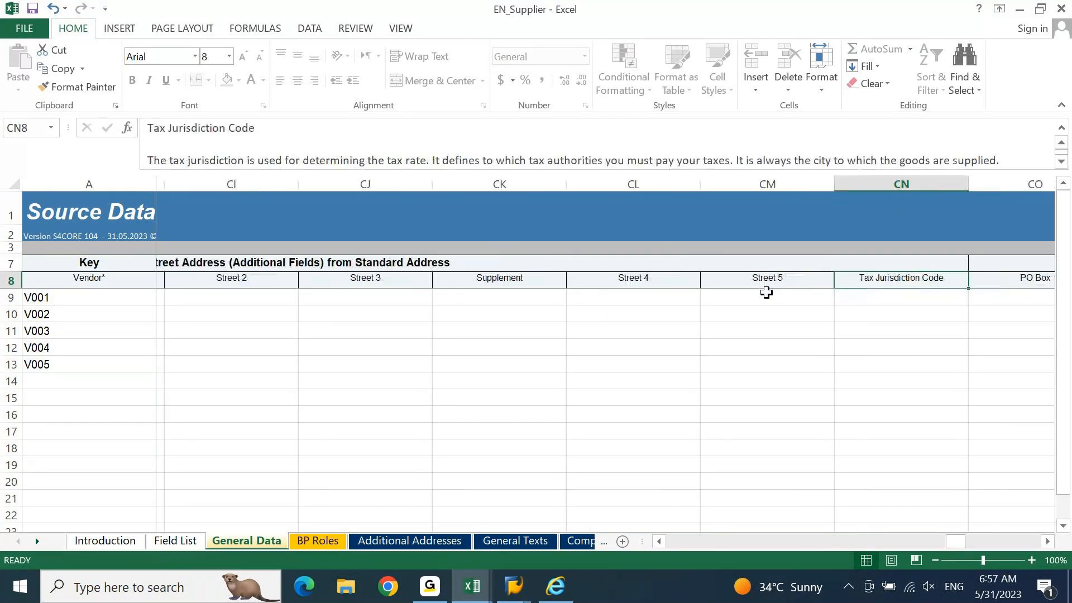
{"action": "key", "text": "Right"}
{"action": "key", "text": "Right"}
{"action": "key", "text": "Right"}
{"action": "key", "text": "Right"}
{"action": "key", "text": "Right"}
{"action": "key", "text": "Right"}
{"action": "key", "text": "Right"}
{"action": "key", "text": "Right"}
{"action": "key", "text": "Right"}
{"action": "key", "text": "Left"}
{"action": "key", "text": "Left"}
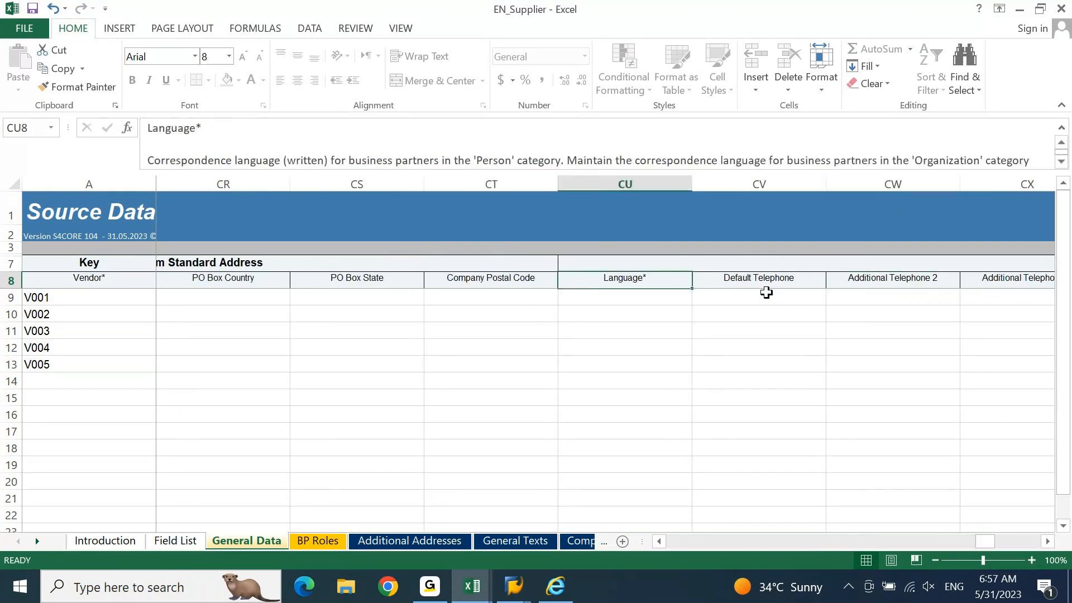
Step: Enter language EN for vendor V001 and copy it to vendors V002 to V005
{"action": "key", "text": "Down"}
{"action": "type", "text": "EN"}
{"action": "key", "text": "Return"}
{"action": "key", "text": "Up"}
{"action": "key", "text": "ctrl+c"}
{"action": "key", "text": "shift+Down"}
{"action": "key", "text": "shift+Down"}
{"action": "key", "text": "shift+Down"}
{"action": "key", "text": "shift+Down"}
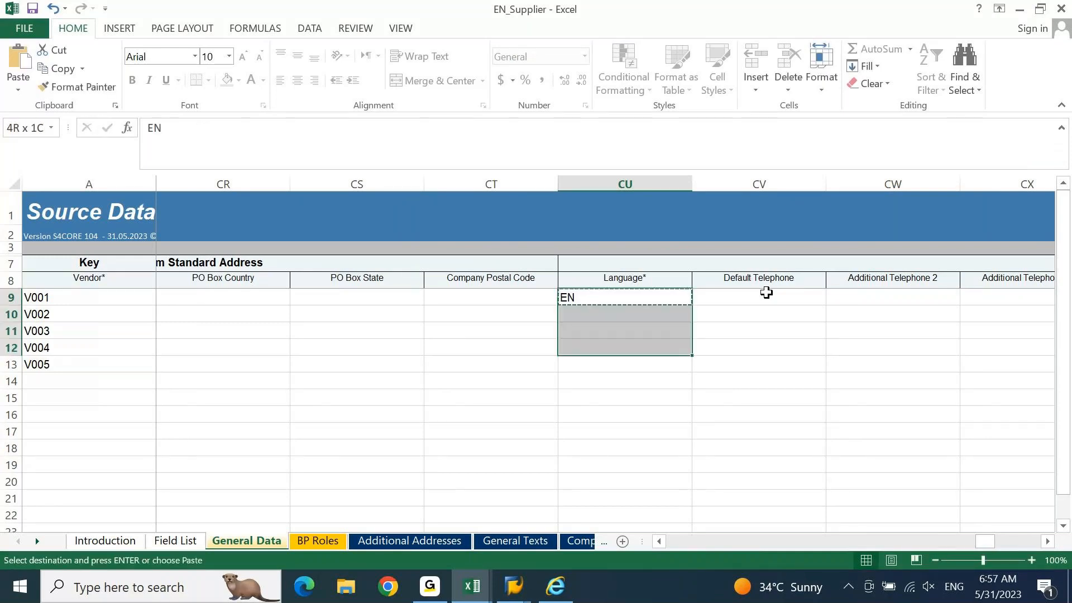
{"action": "key", "text": "ctrl+v"}
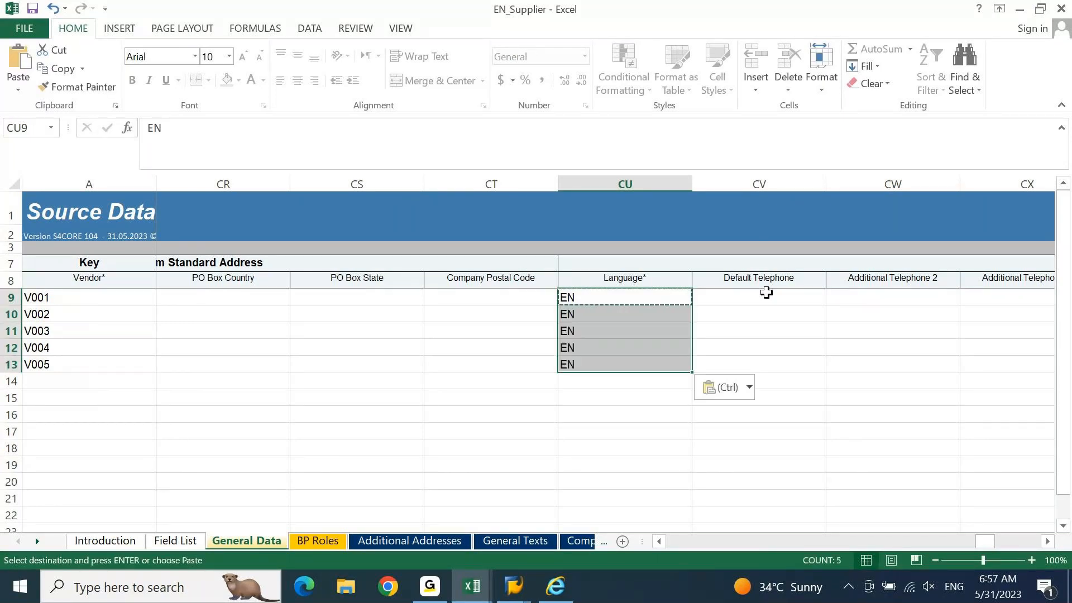
{"action": "key", "text": "Escape"}
Step: Check the PO Box and Communication fields on SAP's Create Organization screen and return to the EN_Supplier workbook
{"action": "key", "text": "Up"}
{"action": "key", "text": "ctrl+Left"}
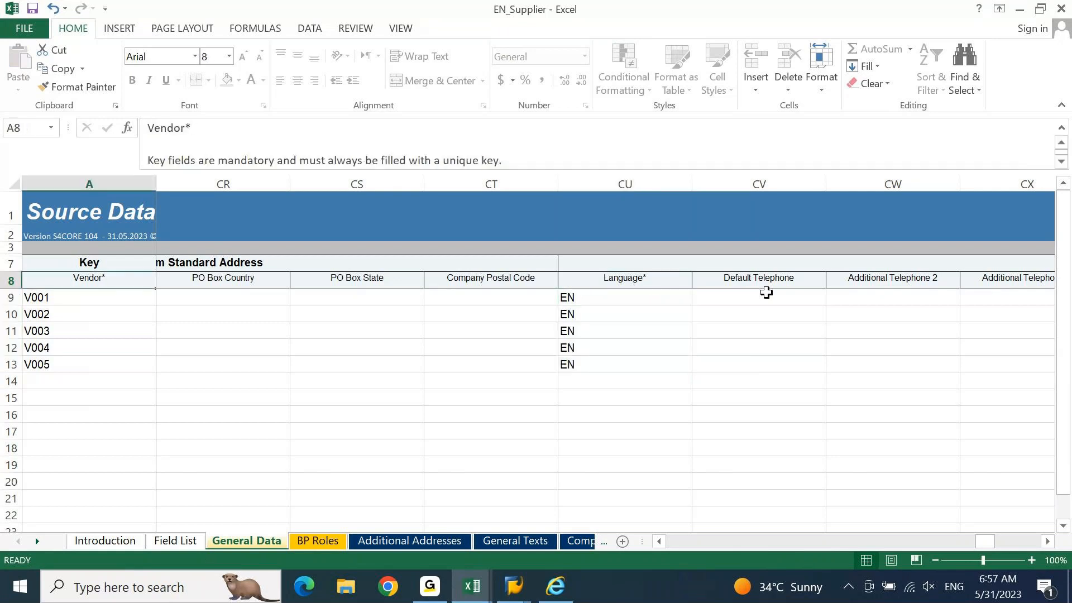
{"action": "key", "text": "alt+Tab"}
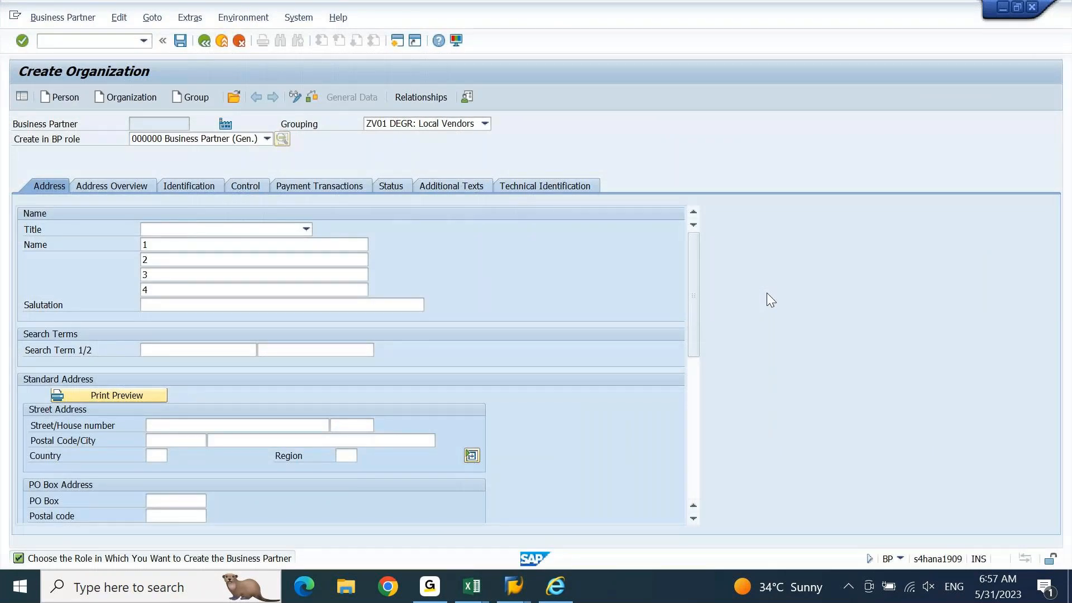
{"action": "left_click_drag", "start_coordinate": [692, 263], "coordinate": [688, 326]}
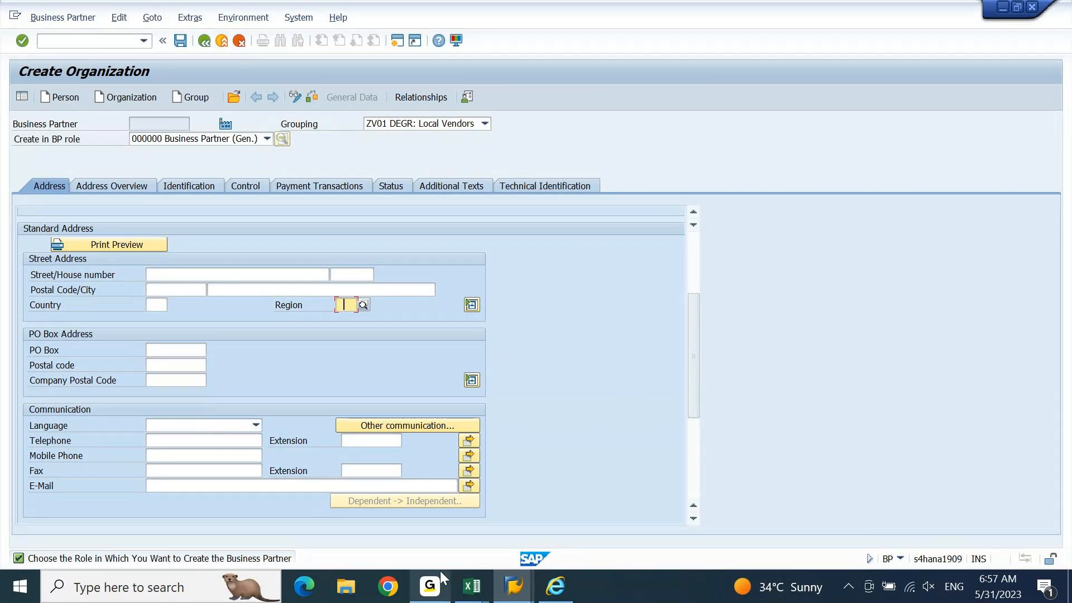
{"action": "left_click", "coordinate": [472, 586]}
{"action": "left_click", "coordinate": [523, 531]}
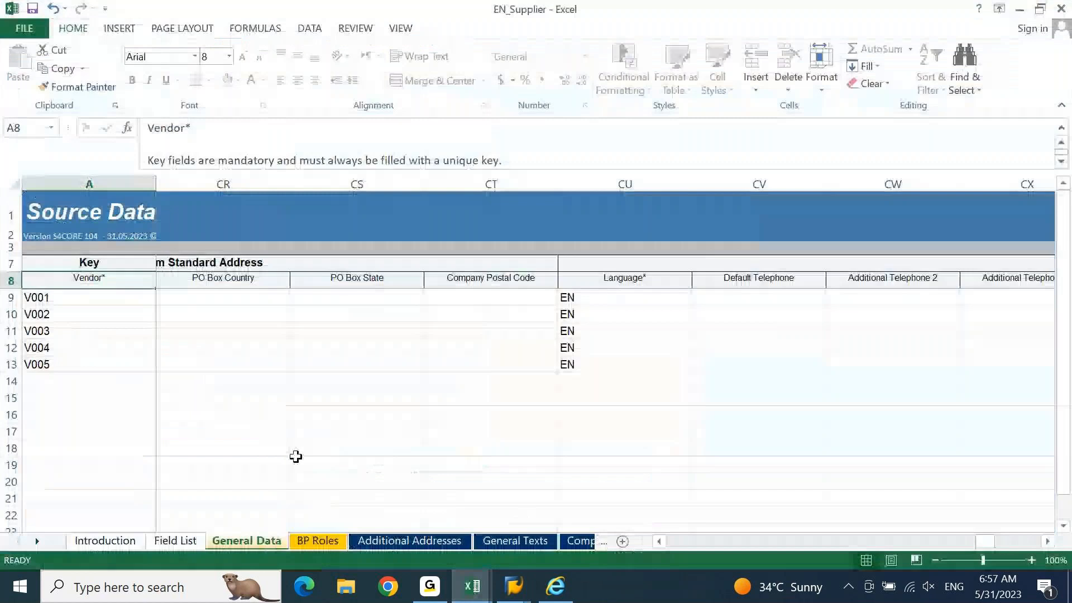
Step: Copy vendor keys V001 to V005 from the General Data sheet into the Vendor column of the BP Roles sheet
{"action": "left_click", "coordinate": [313, 538]}
{"action": "left_click", "coordinate": [221, 364]}
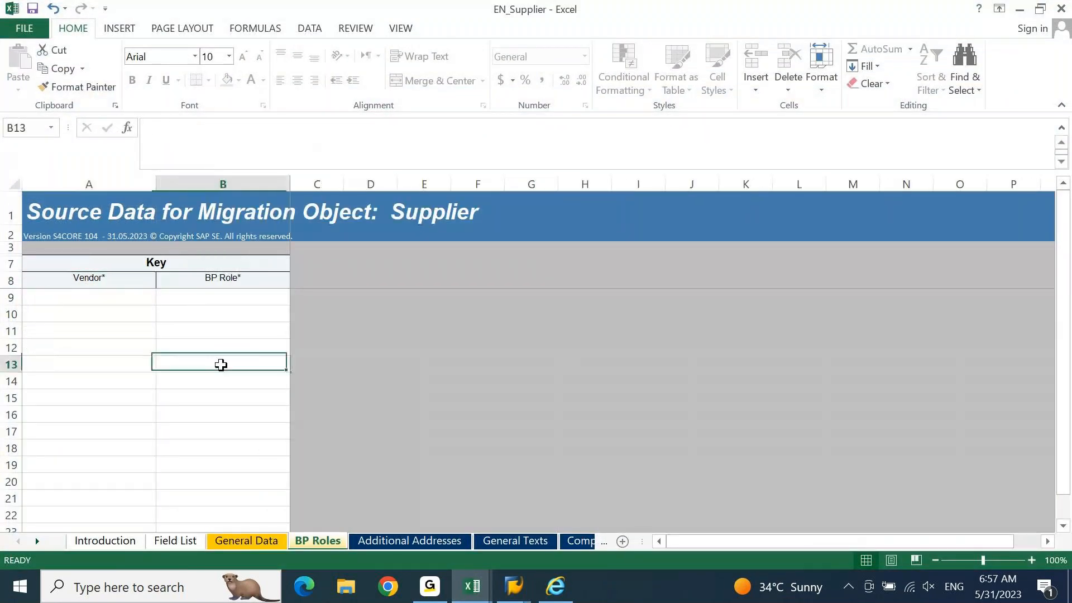
{"action": "key", "text": "Tab"}
{"action": "key", "text": "ctrl+Home"}
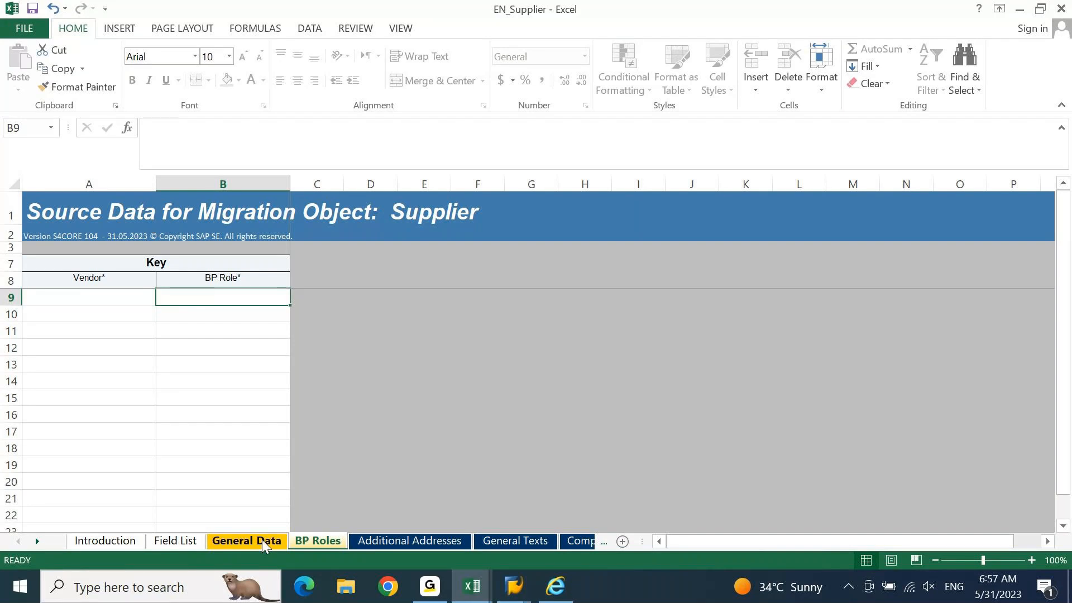
{"action": "key", "text": "ctrl+c"}
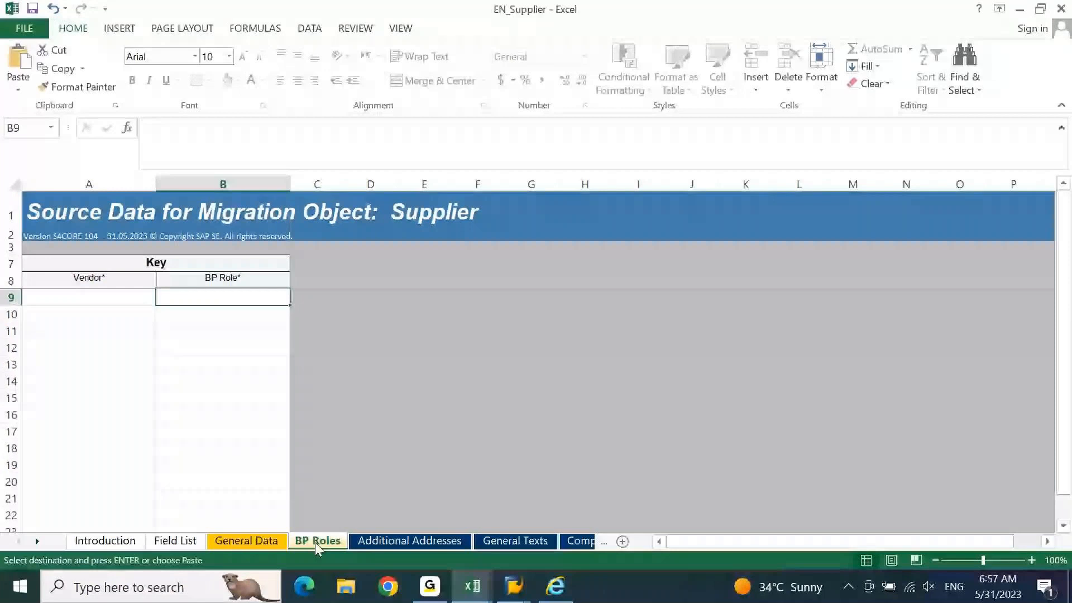
{"action": "key", "text": "Left"}
{"action": "key", "text": "ctrl+v"}
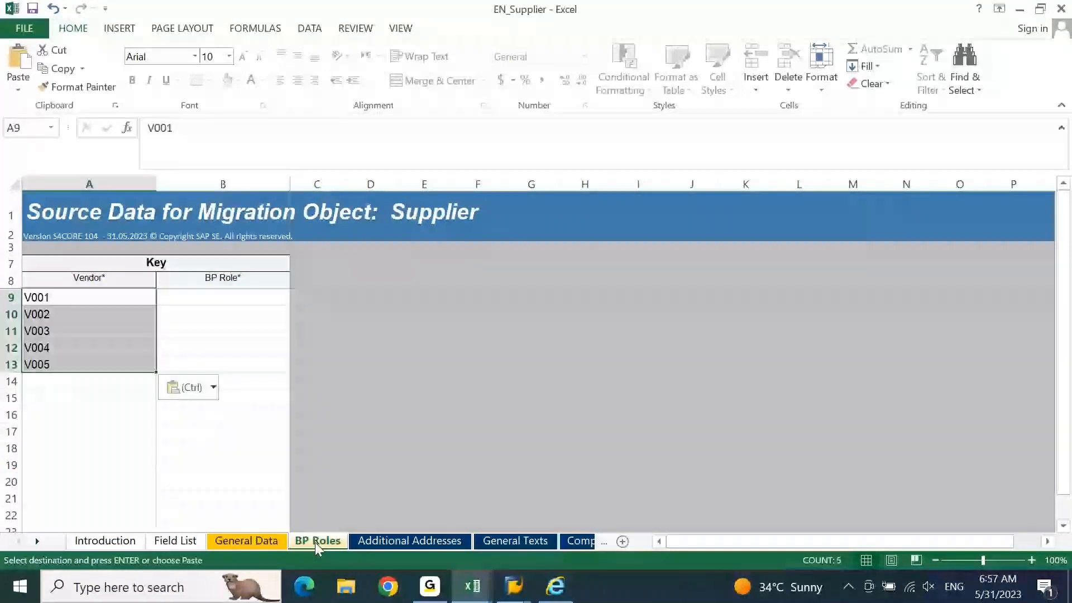
Step: Copy the FI vendor BP role FLVN00 from the FICO 7.30 AM IST workbook and return to the BP Roles sheet of EN_Supplier
{"action": "left_click", "coordinate": [239, 296]}
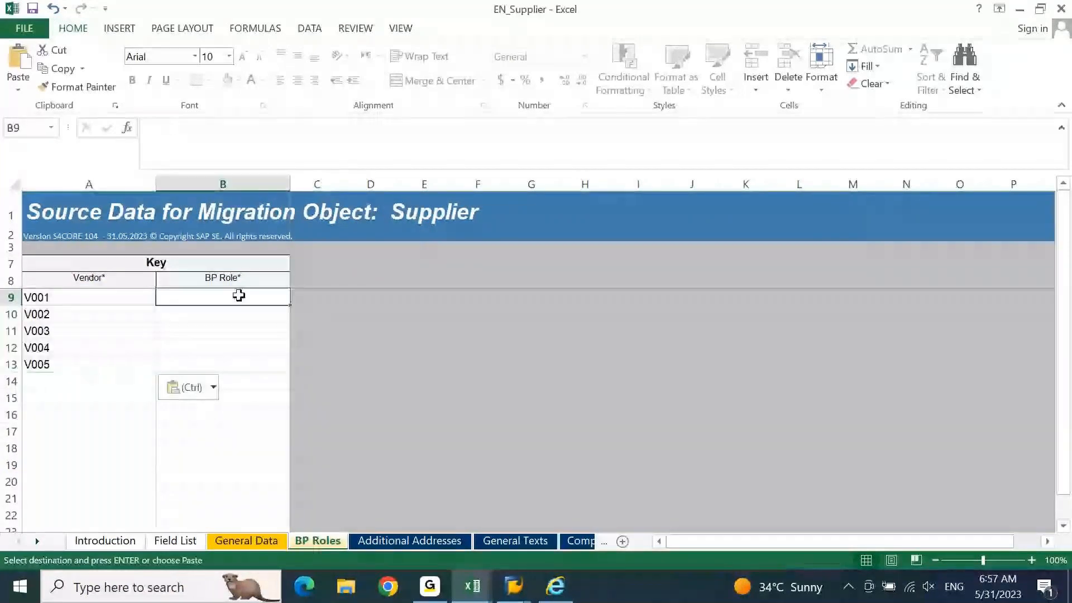
{"action": "left_click", "coordinate": [472, 586]}
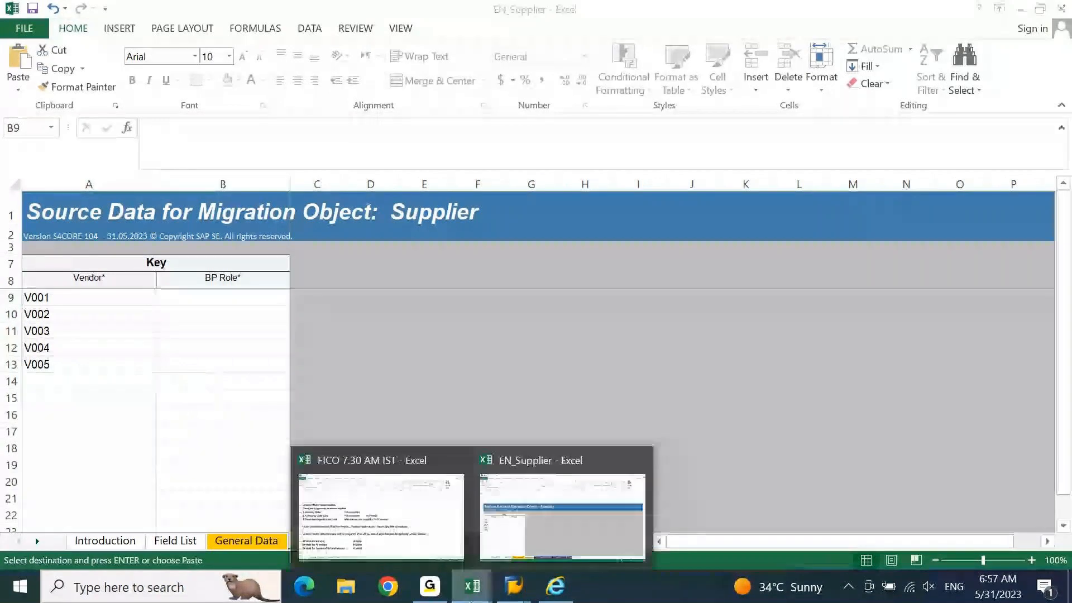
{"action": "left_click", "coordinate": [530, 529]}
{"action": "key", "text": "alt+Tab"}
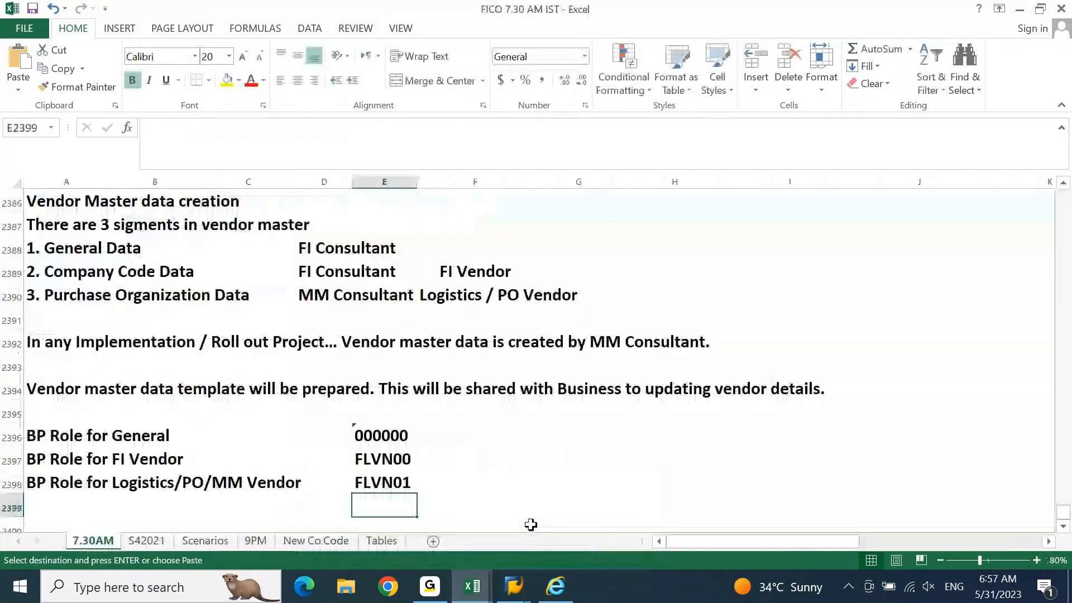
{"action": "left_click", "coordinate": [376, 461]}
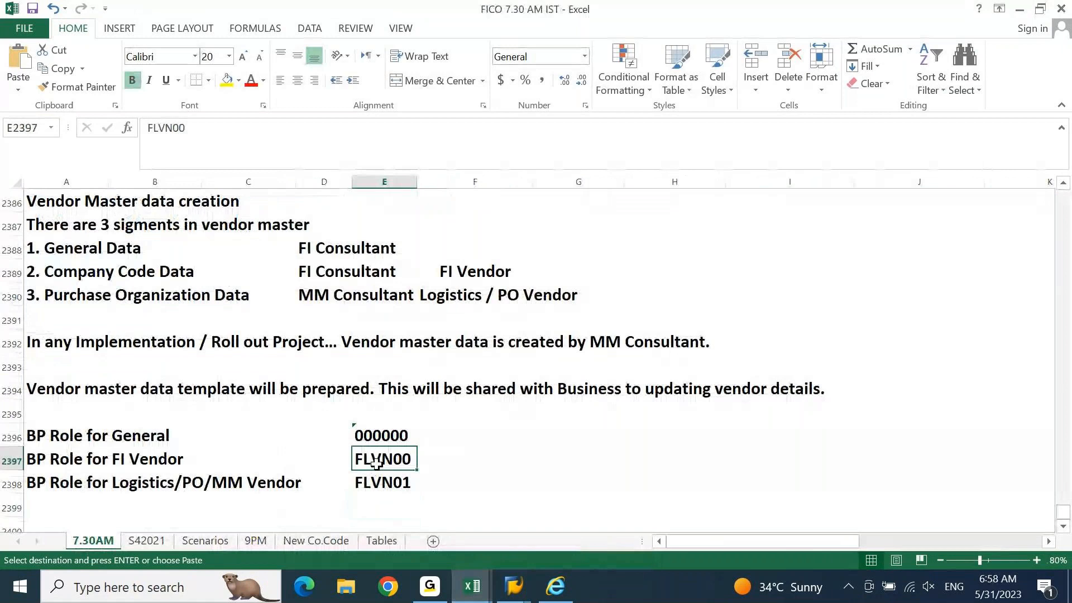
{"action": "double_click", "coordinate": [156, 144]}
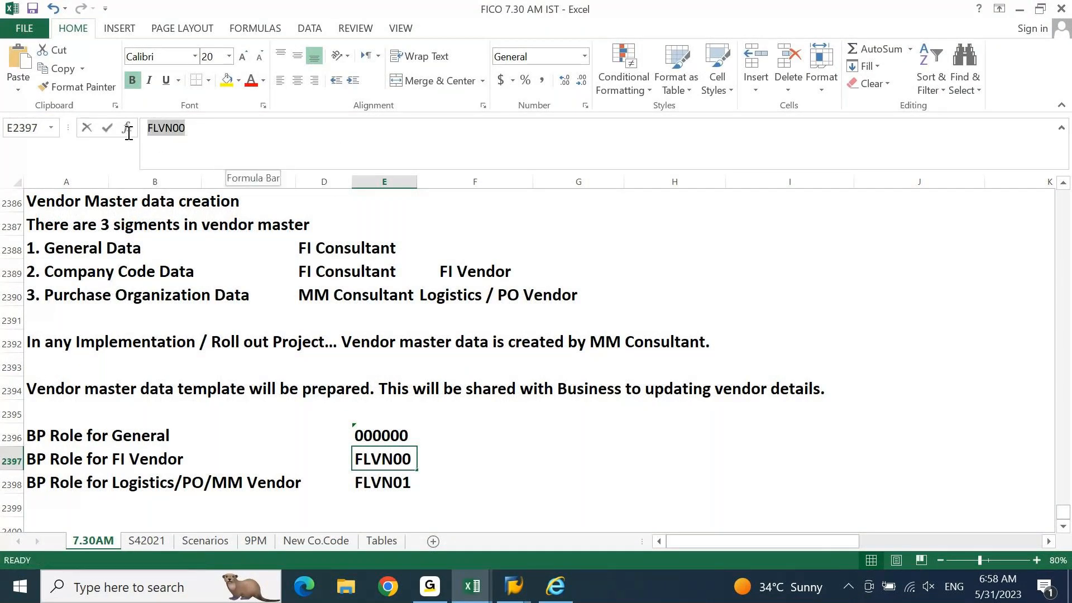
{"action": "key", "text": "ctrl+c"}
{"action": "key", "text": "alt+Tab"}
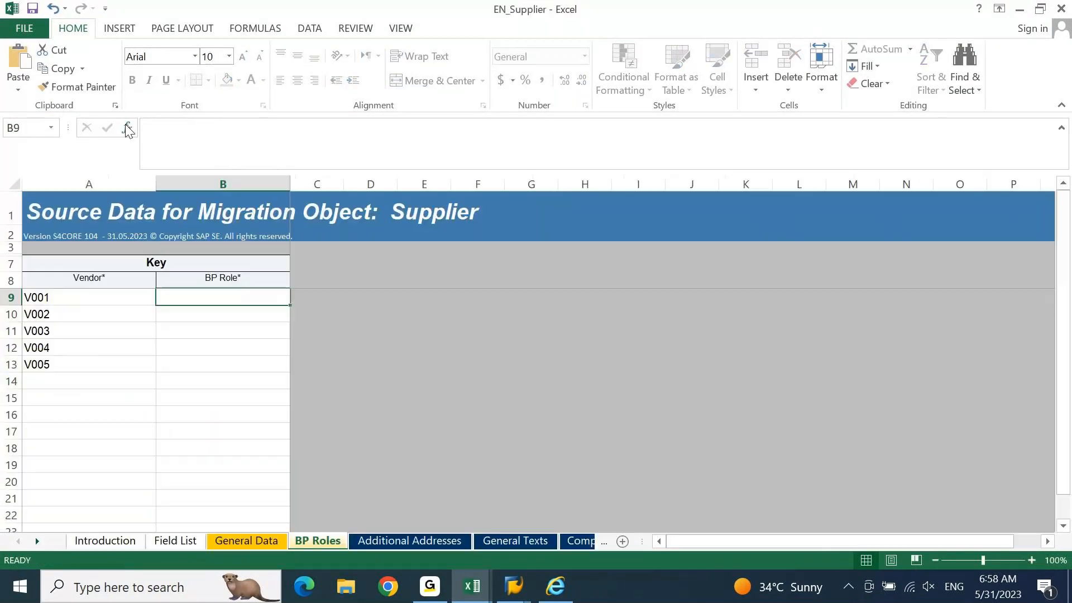
Step: Paste BP role FLVN00 for vendor V001 and copy it to vendors V002 to V005
{"action": "key", "text": "ctrl+v"}
{"action": "key", "text": "ctrl+c"}
{"action": "key", "text": "shift+Down"}
{"action": "key", "text": "shift+Down"}
{"action": "key", "text": "shift+Down"}
{"action": "key", "text": "shift+Down"}
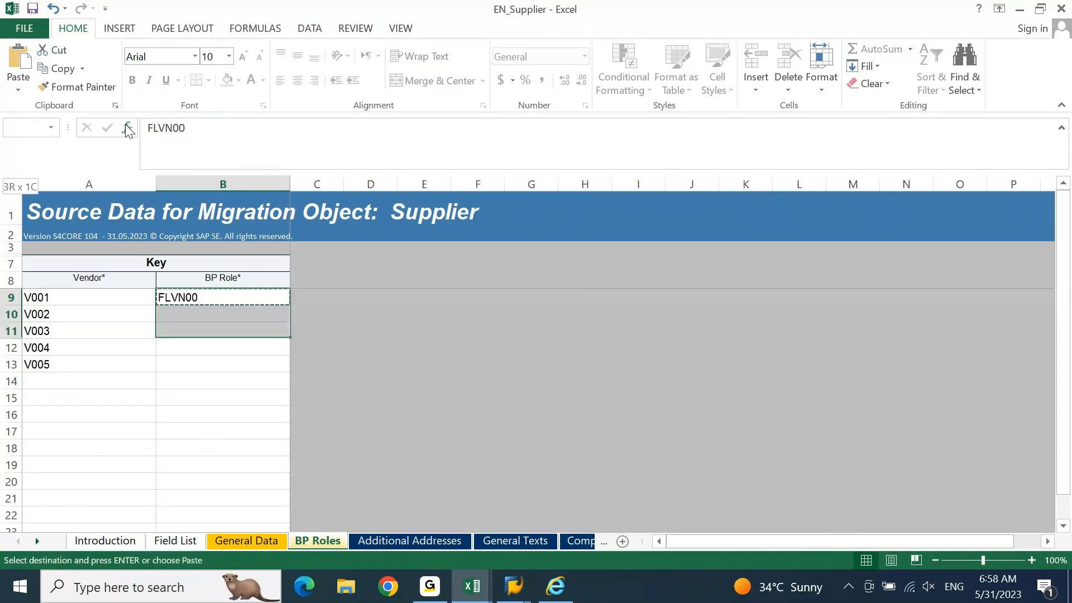
{"action": "key", "text": "ctrl+v"}
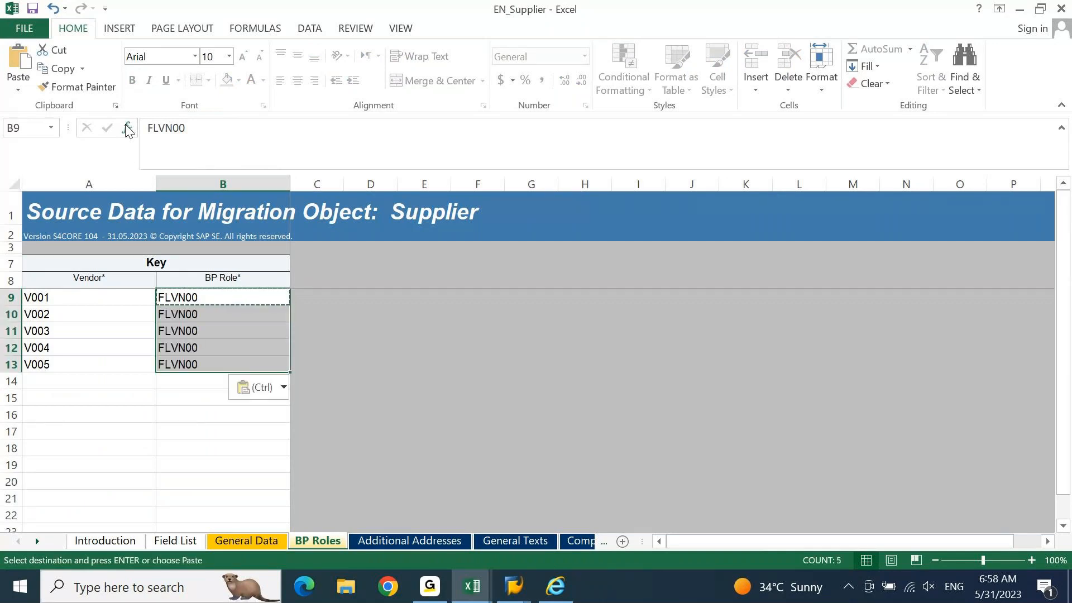
{"action": "key", "text": "Escape"}
{"action": "key", "text": "Left"}
{"action": "key", "text": "Right"}
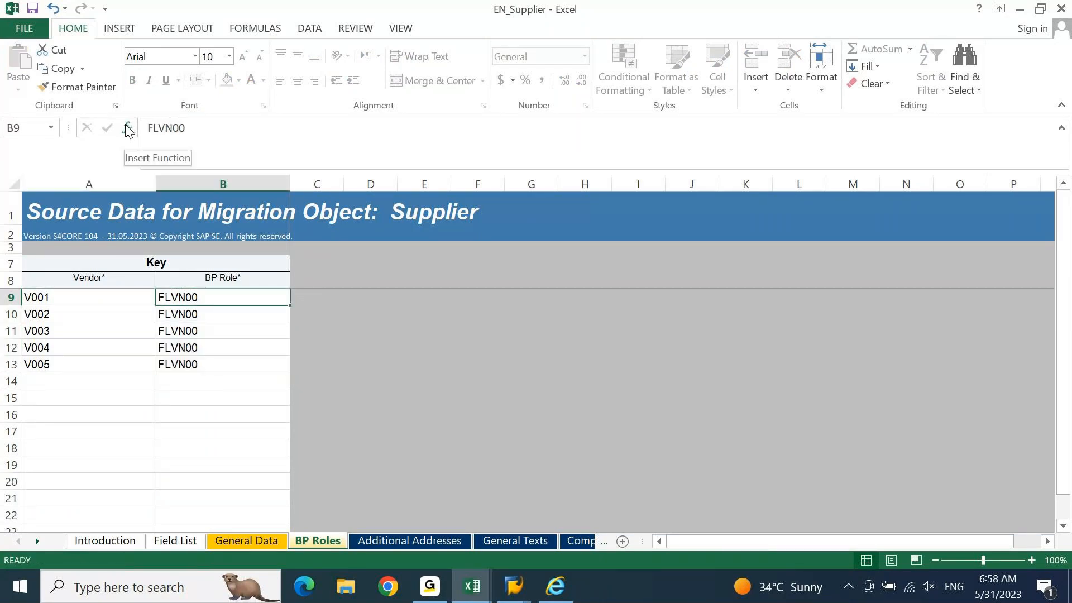
Step: Add a second row for vendor V005 in row 14 with BP role FLVN01
{"action": "key", "text": "Down"}
{"action": "key", "text": "Left"}
{"action": "key", "text": "shift+Right"}
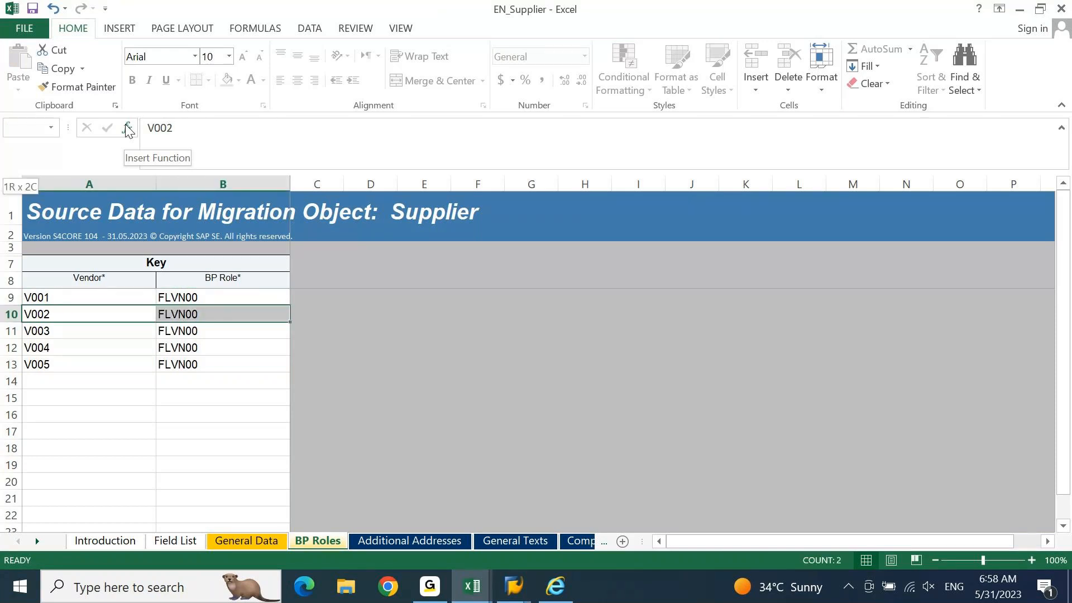
{"action": "key", "text": "Down"}
{"action": "key", "text": "Down"}
{"action": "key", "text": "Down"}
{"action": "key", "text": "shift+Right"}
{"action": "key", "text": "shift+Down"}
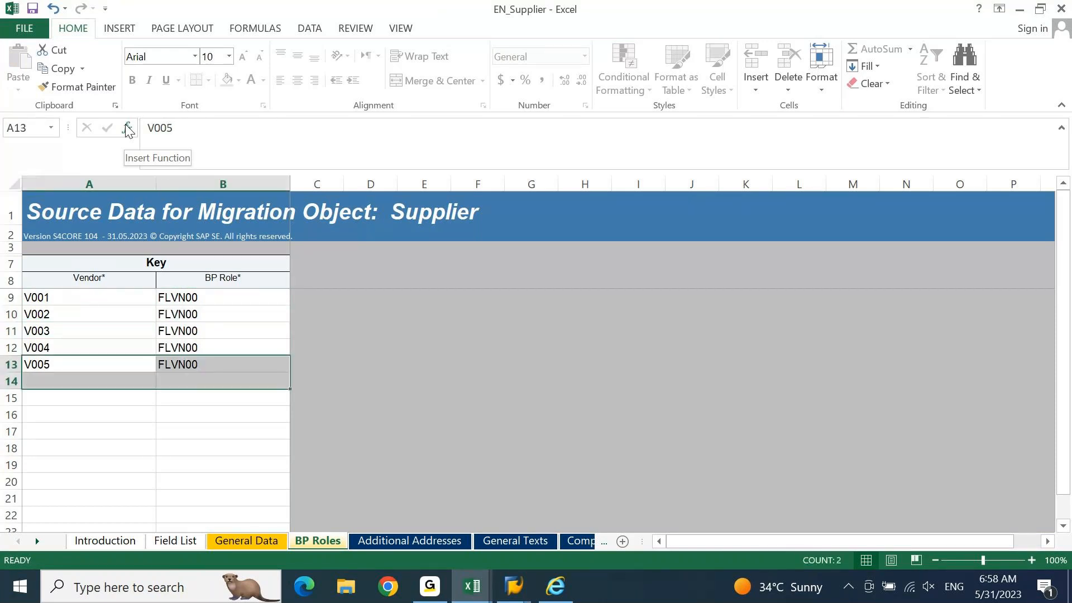
{"action": "key", "text": "ctrl+d"}
{"action": "key", "text": "Down"}
{"action": "key", "text": "Right"}
{"action": "key", "text": "F2"}
{"action": "key", "text": "BackSpace"}
{"action": "type", "text": "1"}
{"action": "key", "text": "Return"}
{"action": "key", "text": "Up"}
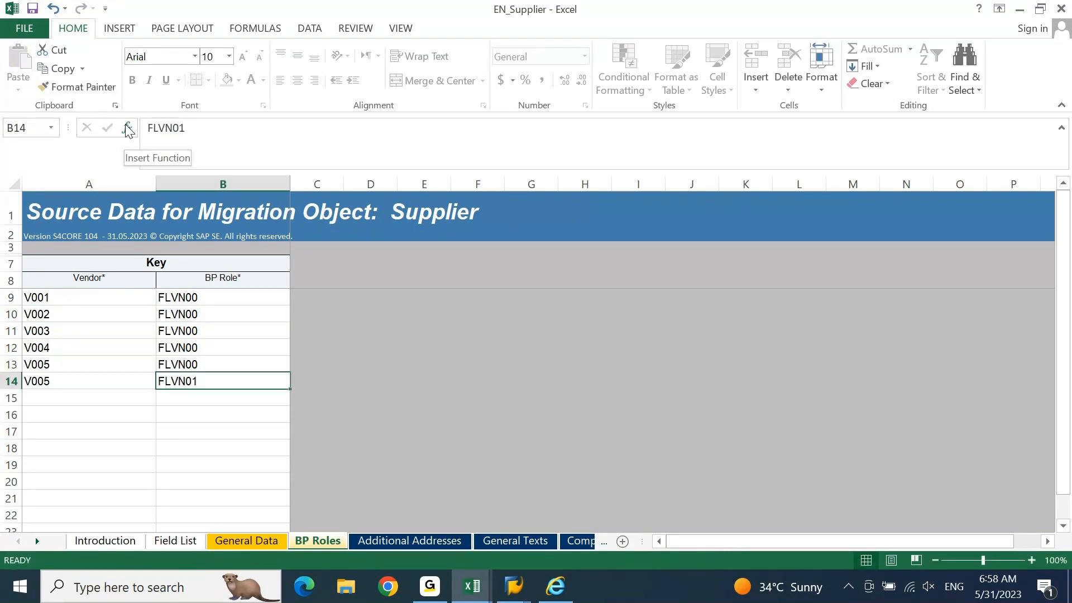
Step: Clear the additional V005 entry with BP role FLVN01 from row 14
{"action": "key", "text": "Left"}
{"action": "key", "text": "Up"}
{"action": "key", "text": "shift+Right"}
{"action": "key", "text": "shift+Down"}
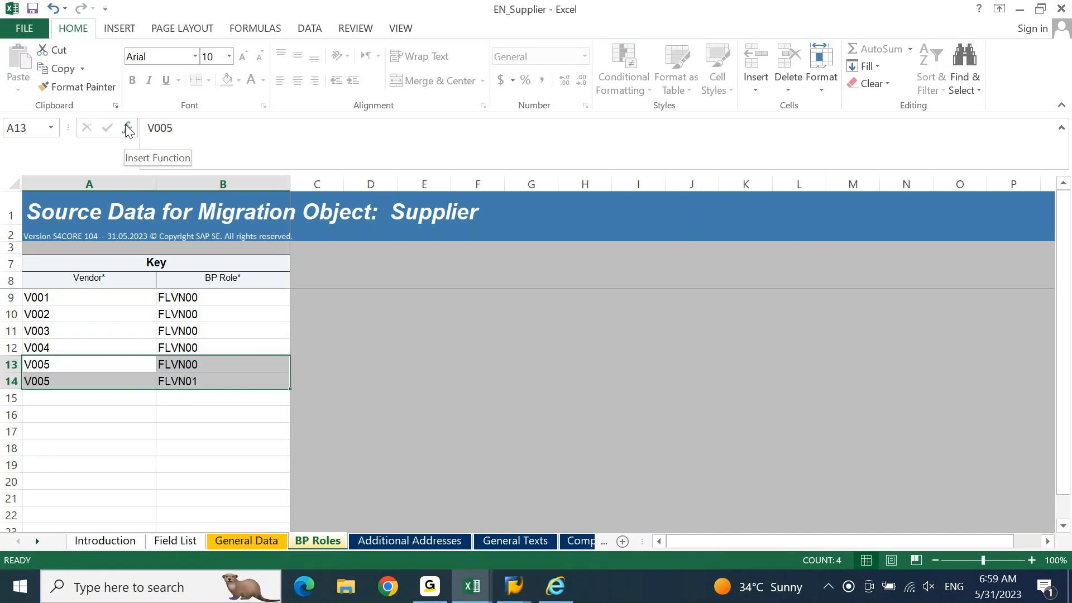
{"action": "key", "text": "Down"}
{"action": "key", "text": "shift+Right"}
{"action": "key", "text": "Delete"}
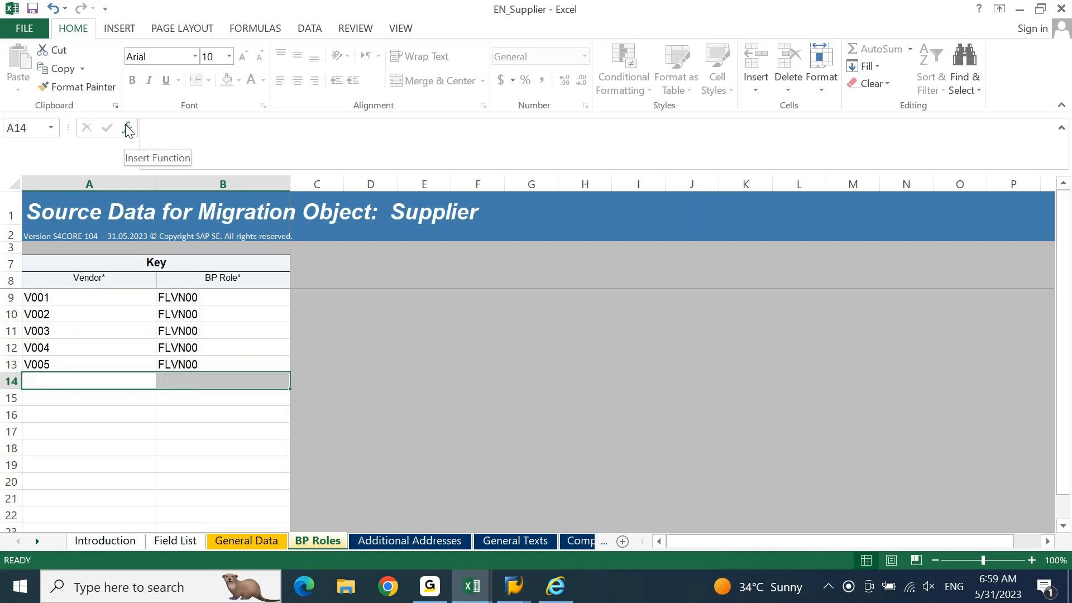
Step: Save the EN_Supplier workbook
{"action": "key", "text": "ctrl+s"}
{"action": "key", "text": "Return"}
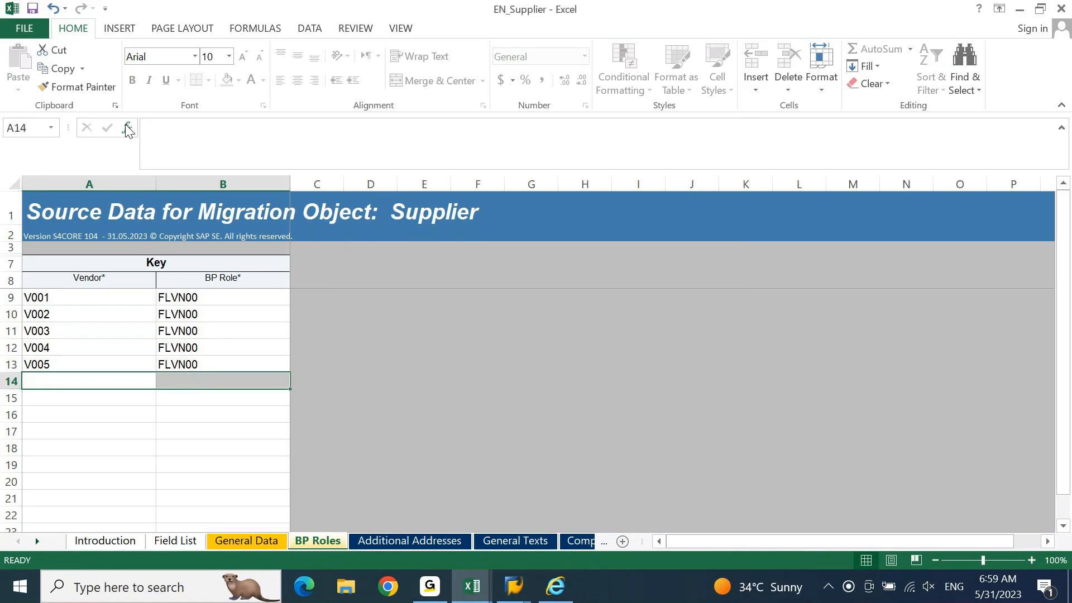
{"action": "left_click", "coordinate": [192, 309]}
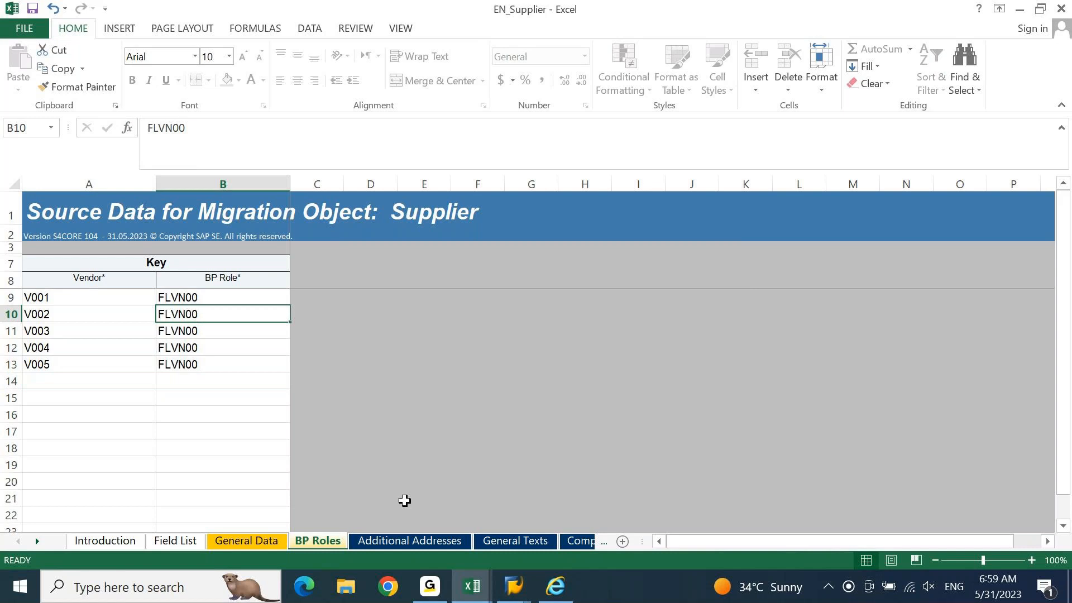
Step: Check the key columns of the Additional Addresses and General Texts sheets
{"action": "left_click", "coordinate": [386, 540]}
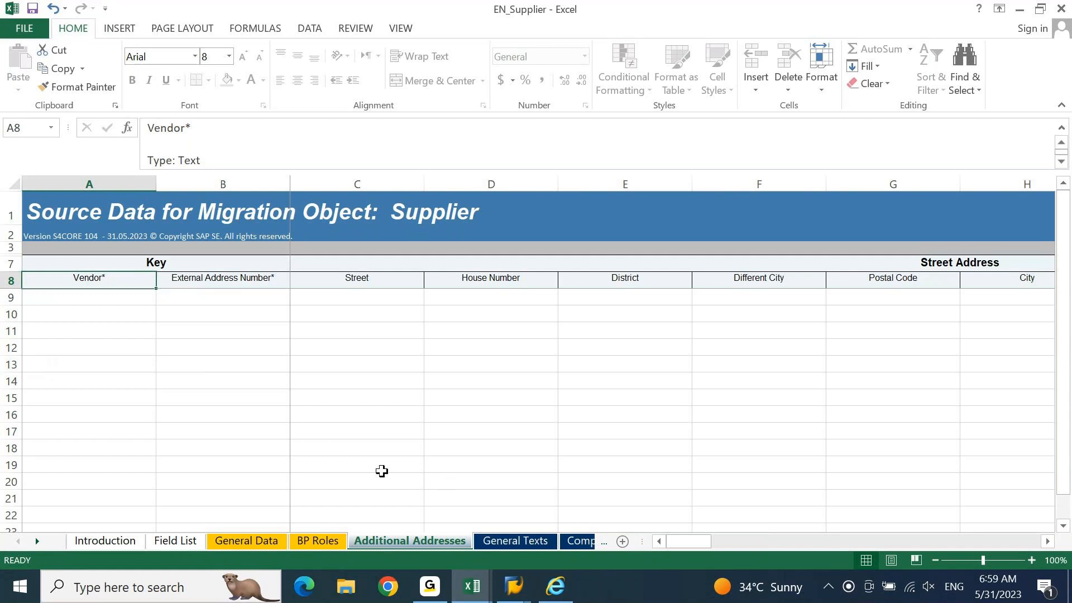
{"action": "left_click", "coordinate": [108, 301]}
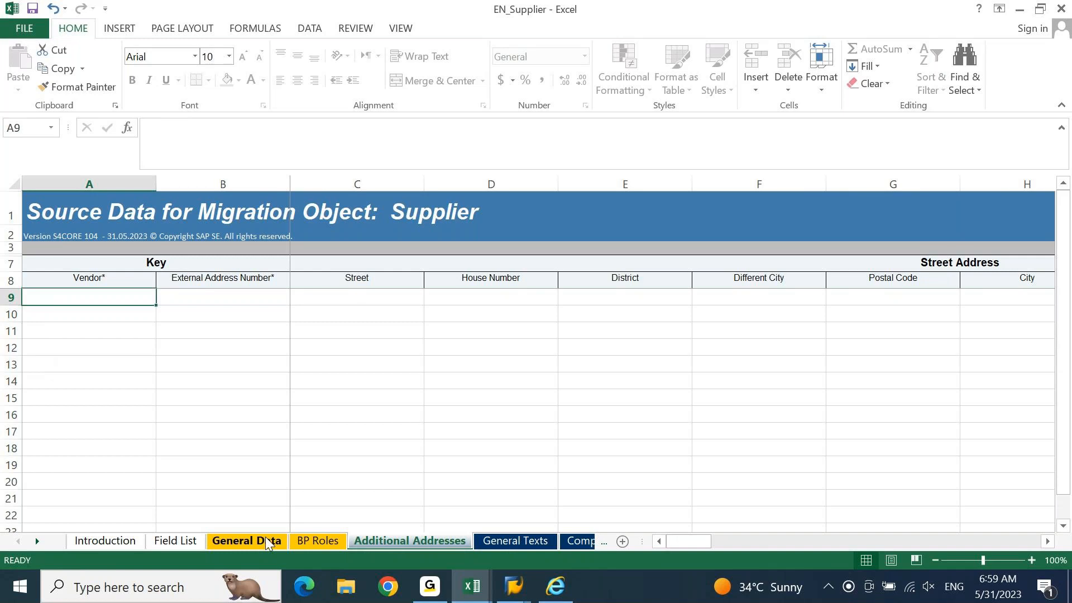
{"action": "left_click", "coordinate": [500, 541]}
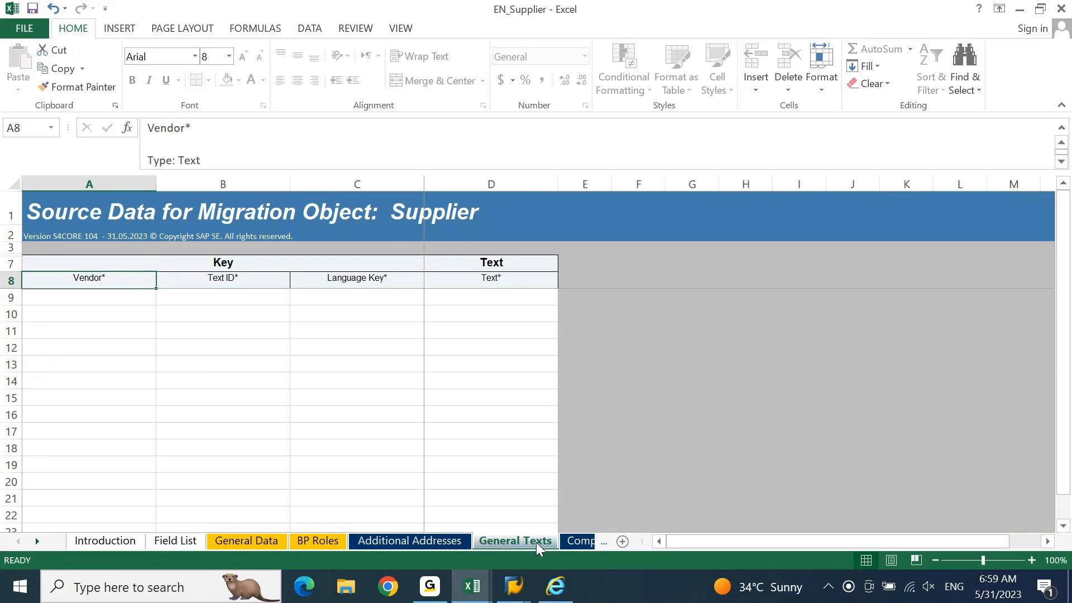
Step: Copy vendor keys V001 to V005 from the General Data sheet into the Vendor column of the Company Data sheet
{"action": "left_click", "coordinate": [569, 540]}
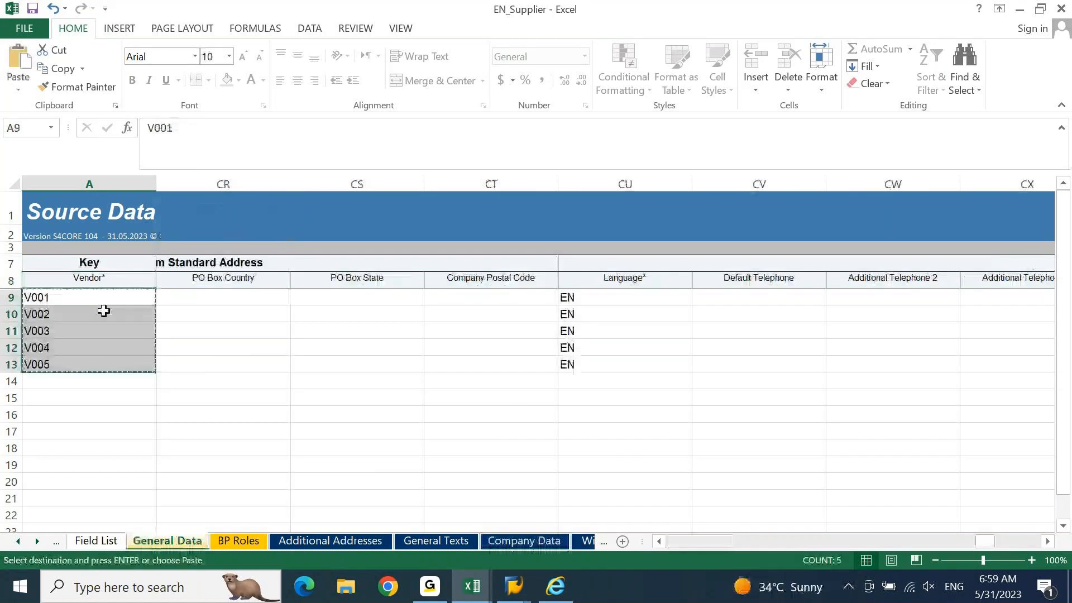
{"action": "left_click", "coordinate": [512, 543]}
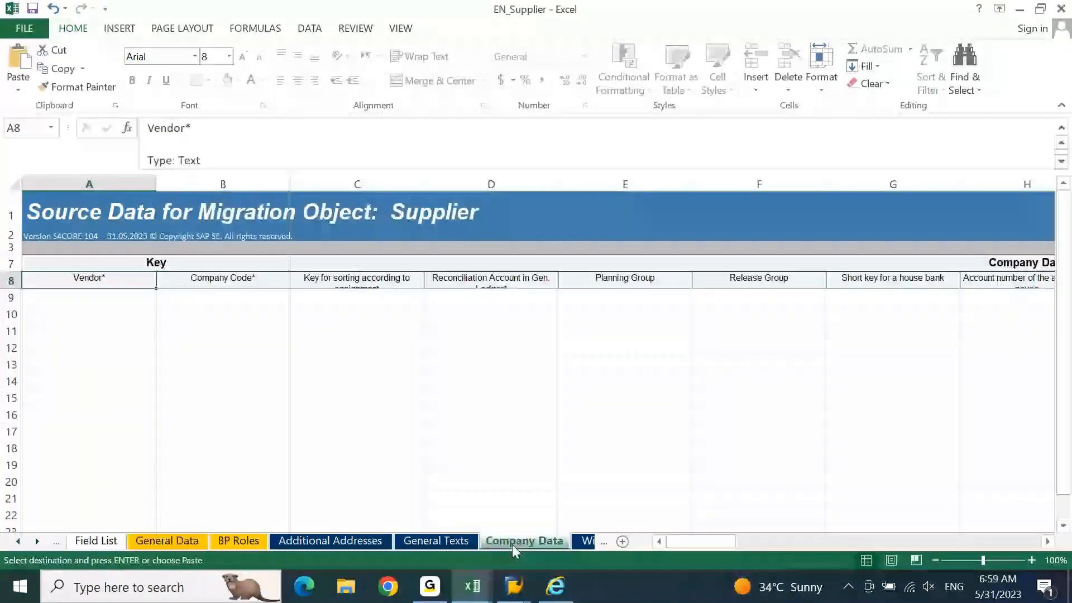
{"action": "key", "text": "Down"}
{"action": "key", "text": "ctrl+v"}
Step: Enter company code DEIN for vendor V001 and copy it to vendors V002 to V005
{"action": "left_click", "coordinate": [258, 299]}
{"action": "type", "text": "DEIN"}
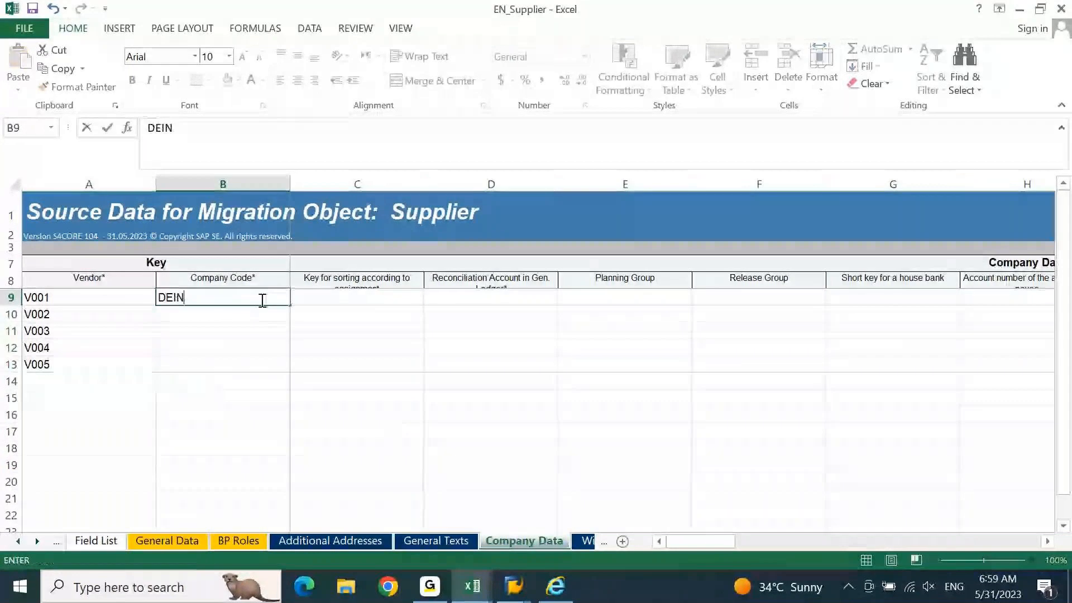
{"action": "key", "text": "ctrl+Return"}
{"action": "key", "text": "ctrl+c"}
{"action": "key", "text": "shift+Down"}
{"action": "key", "text": "shift+Down"}
{"action": "key", "text": "shift+Down"}
{"action": "key", "text": "shift+Down"}
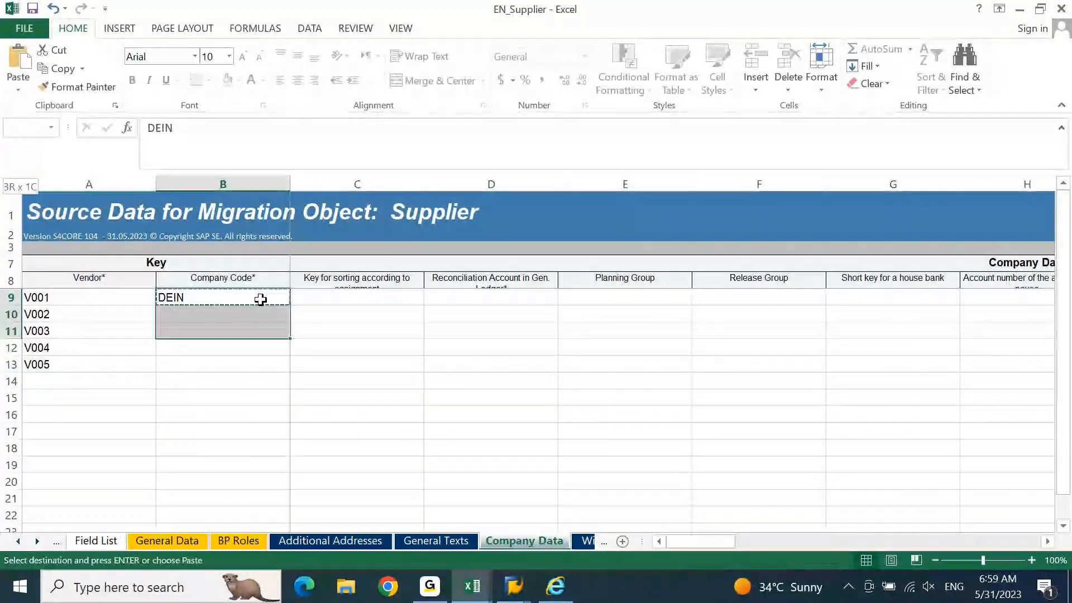
{"action": "key", "text": "ctrl+v"}
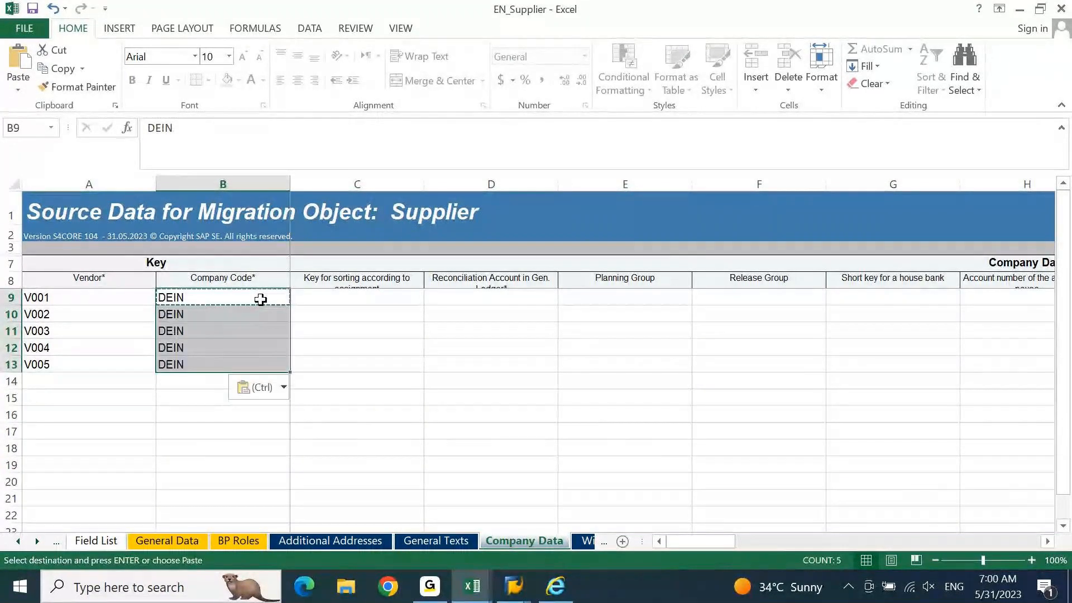
{"action": "key", "text": "Escape"}
Step: Examine the Company Data columns from the sorting key through the payment methods to the accounting clerk fields
{"action": "key", "text": "Right"}
{"action": "key", "text": "Right"}
{"action": "key", "text": "Right"}
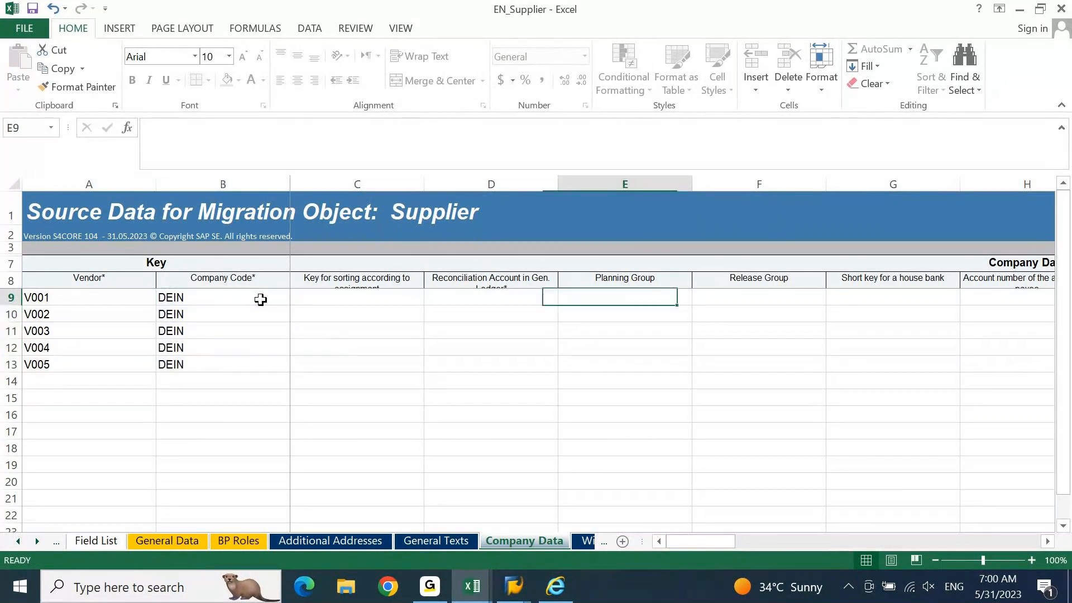
{"action": "key", "text": "Right"}
{"action": "key", "text": "Right"}
{"action": "key", "text": "Right"}
{"action": "key", "text": "Right"}
{"action": "key", "text": "Right"}
{"action": "key", "text": "Right"}
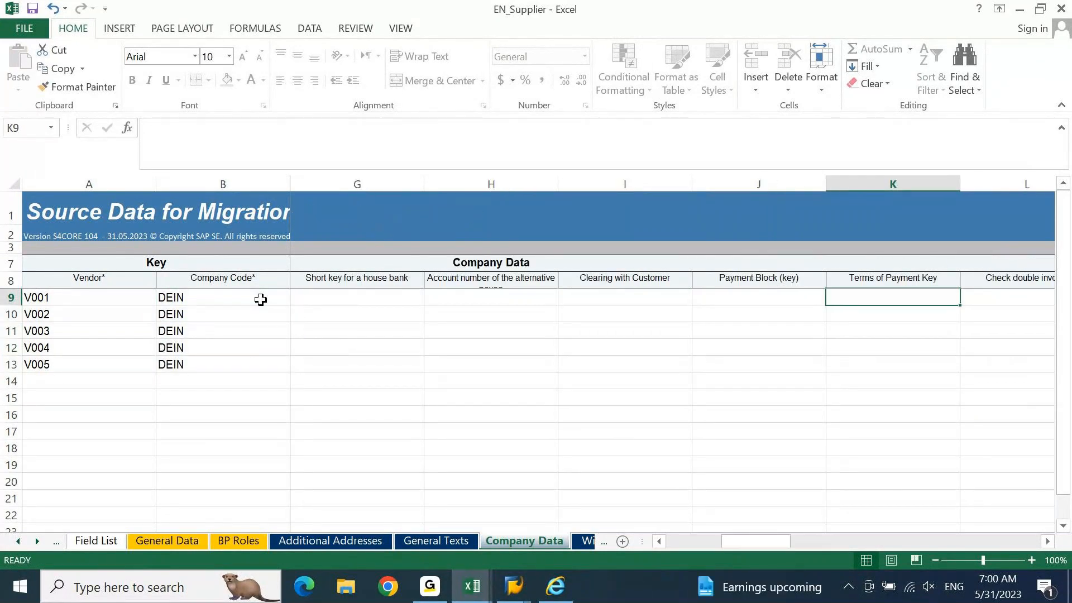
{"action": "key", "text": "Right"}
{"action": "key", "text": "Right"}
{"action": "key", "text": "Right"}
{"action": "key", "text": "Right"}
{"action": "key", "text": "Right"}
{"action": "key", "text": "Right"}
{"action": "key", "text": "Right"}
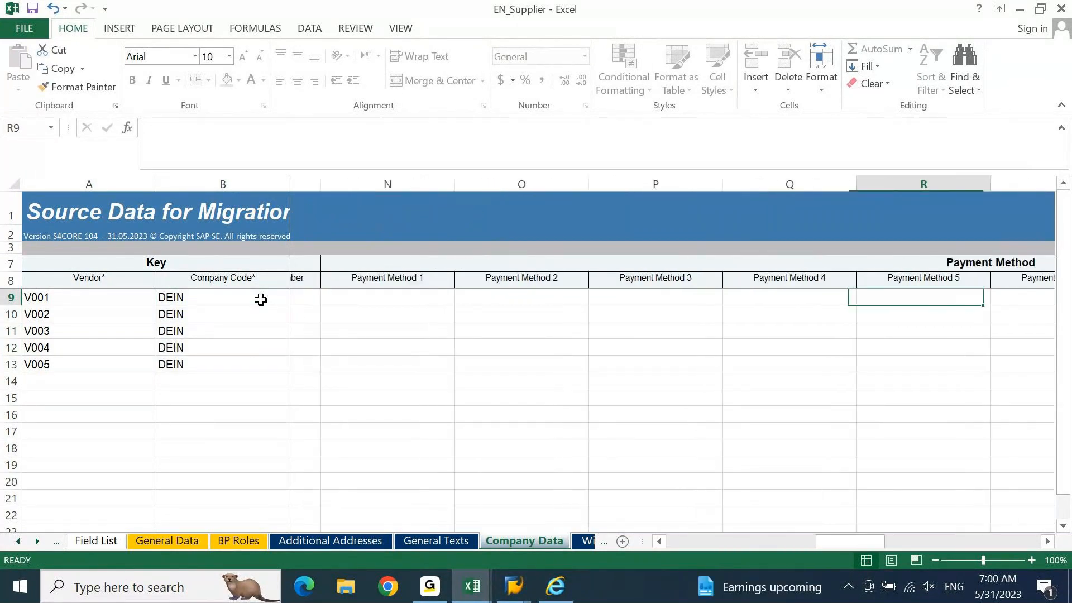
{"action": "key", "text": "Right"}
{"action": "key", "text": "Right"}
{"action": "key", "text": "Right"}
{"action": "key", "text": "Right"}
{"action": "key", "text": "Right"}
{"action": "key", "text": "Right"}
{"action": "key", "text": "Right"}
{"action": "key", "text": "Right"}
{"action": "key", "text": "Right"}
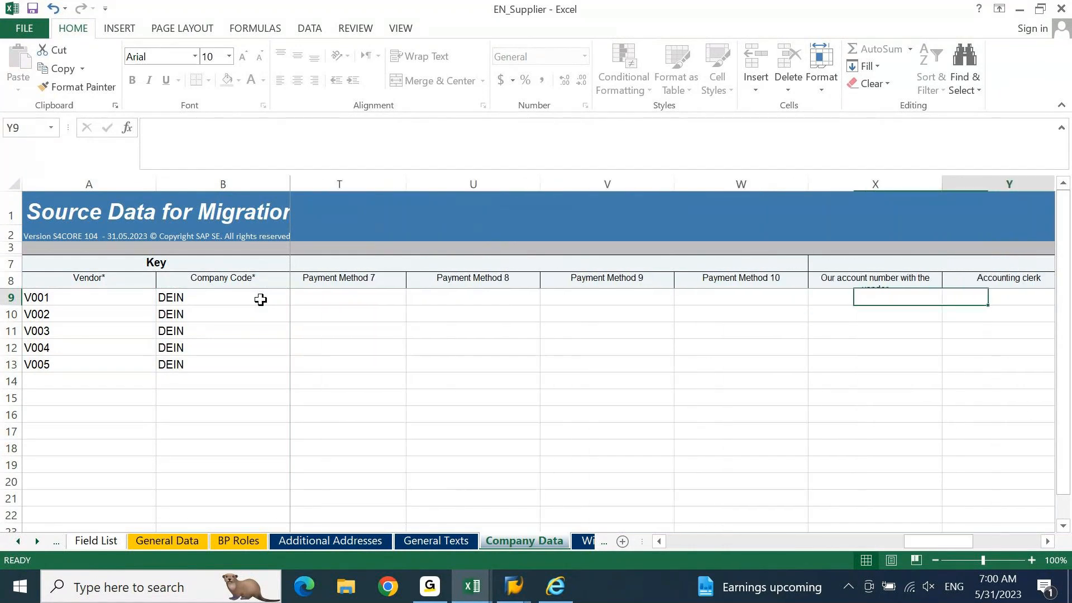
{"action": "key", "text": "Right"}
{"action": "key", "text": "Right"}
{"action": "key", "text": "Right"}
{"action": "key", "text": "Right"}
{"action": "key", "text": "Left"}
{"action": "key", "text": "Left"}
{"action": "key", "text": "Left"}
{"action": "key", "text": "Left"}
{"action": "key", "text": "Left"}
{"action": "key", "text": "Left"}
{"action": "key", "text": "Left"}
{"action": "key", "text": "Left"}
{"action": "key", "text": "Left"}
{"action": "key", "text": "Left"}
{"action": "key", "text": "Left"}
{"action": "key", "text": "Left"}
{"action": "key", "text": "Left"}
{"action": "key", "text": "Left"}
{"action": "key", "text": "Left"}
{"action": "key", "text": "Left"}
{"action": "key", "text": "Left"}
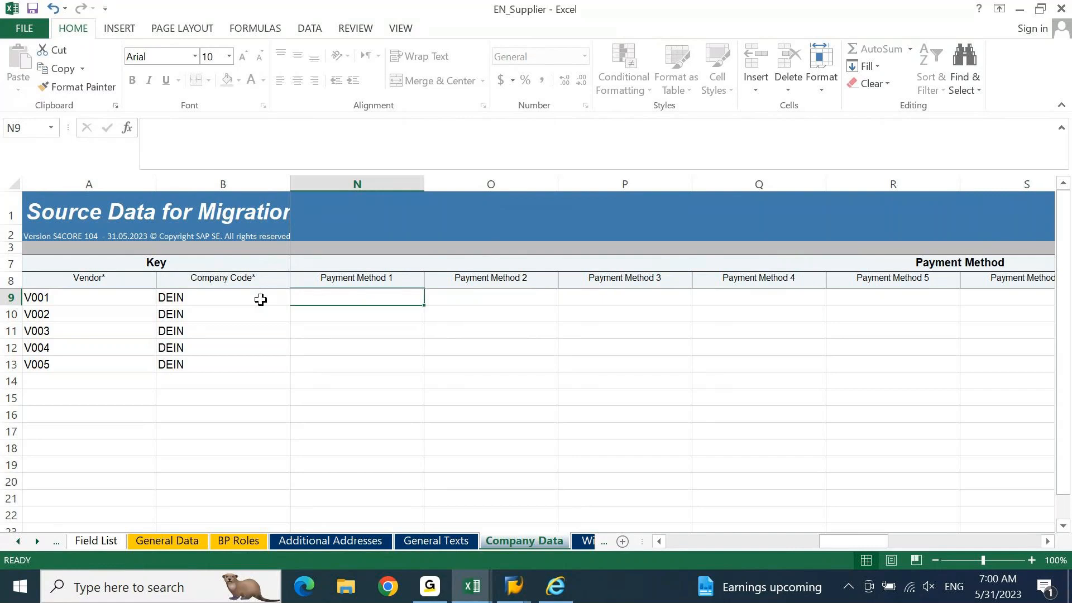
Step: Read the header descriptions of the assignment sorting key and reconciliation account columns
{"action": "key", "text": "Home"}
{"action": "key", "text": "Right"}
{"action": "key", "text": "Right"}
{"action": "key", "text": "Right"}
{"action": "key", "text": "Left"}
{"action": "key", "text": "Up"}
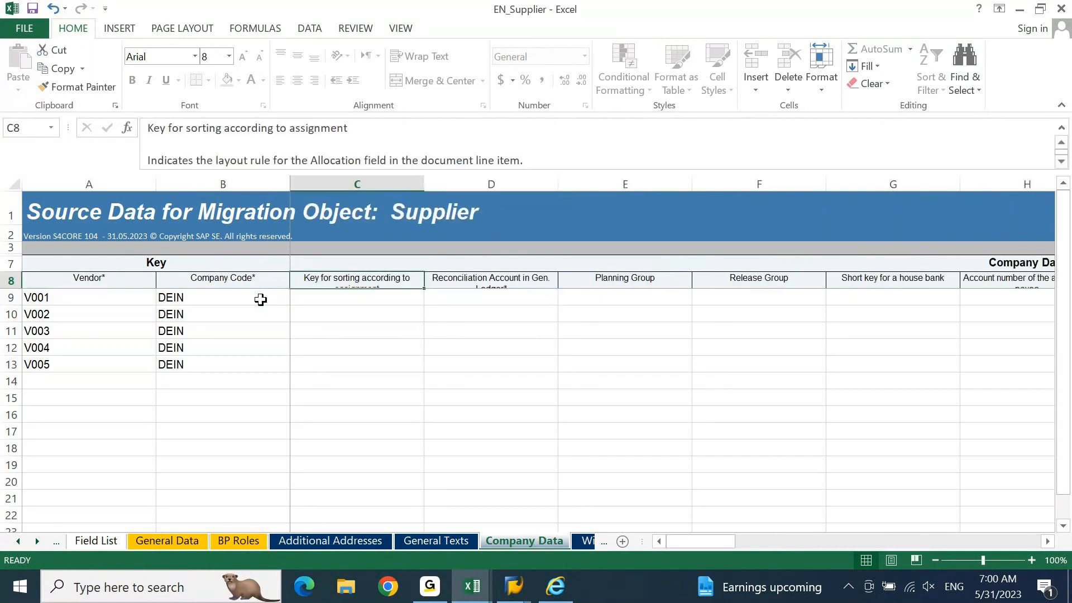
{"action": "key", "text": "Right"}
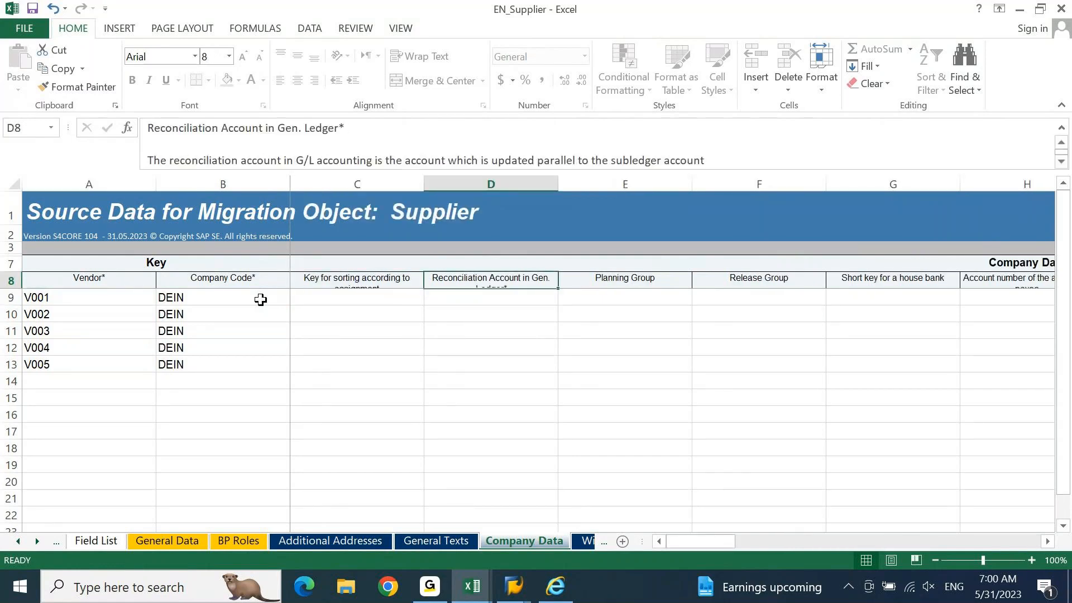
{"action": "key", "text": "Left"}
{"action": "key", "text": "Down"}
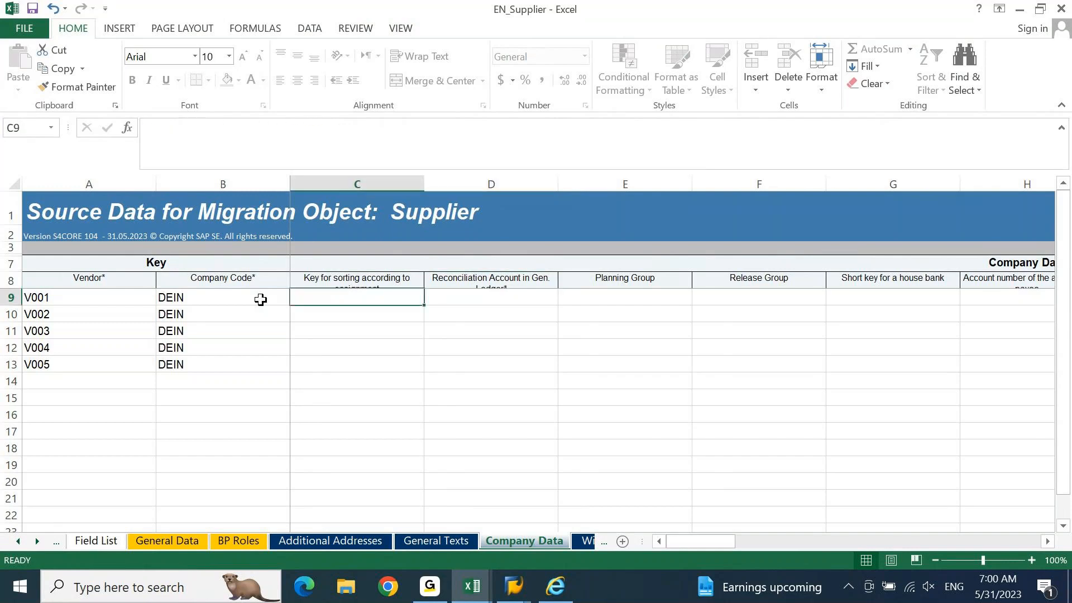
Step: Enter sorting key 001 for vendor V001 and copy it to vendors V002 to V005
{"action": "type", "text": "001"}
{"action": "key", "text": "Return"}
{"action": "key", "text": "Up"}
{"action": "key", "text": "ctrl+c"}
{"action": "key", "text": "shift+Down"}
{"action": "key", "text": "shift+Down"}
{"action": "key", "text": "shift+Down"}
{"action": "key", "text": "shift+Down"}
{"action": "key", "text": "ctrl+v"}
{"action": "key", "text": "Right"}
{"action": "key", "text": "Escape"}
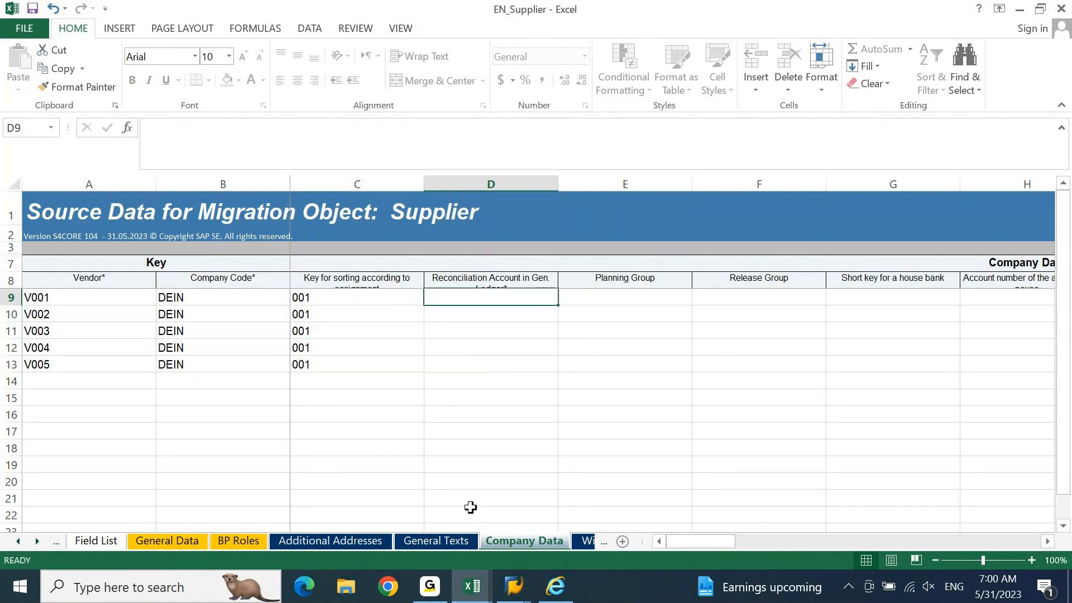
Step: Switch to SAP and start transaction FS00 to look up the reconciliation account
{"action": "mouse_move", "coordinate": [514, 587]}
{"action": "left_click", "coordinate": [687, 513]}
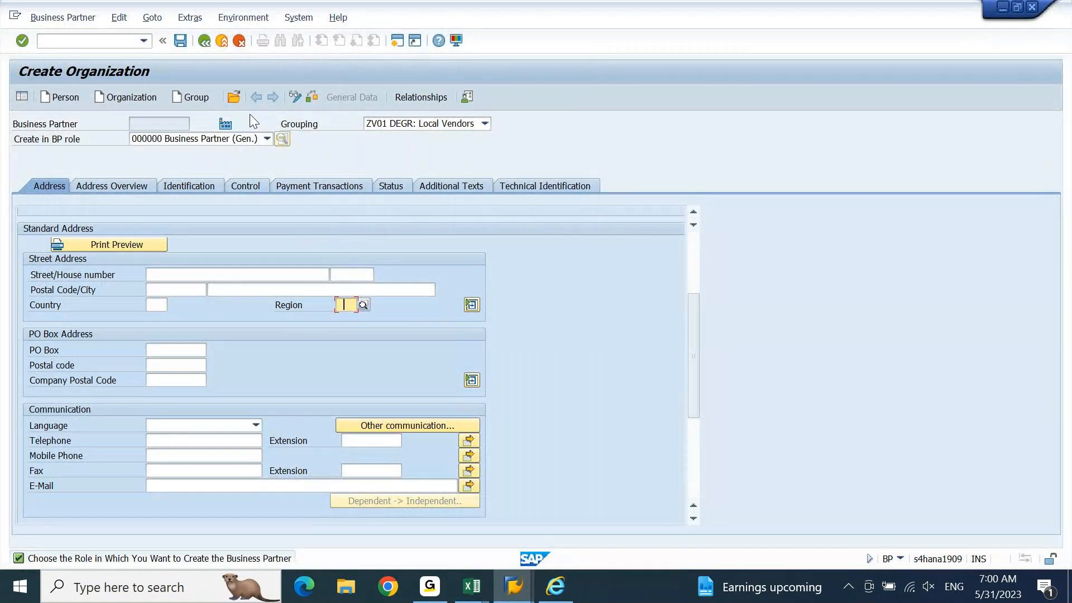
{"action": "left_click", "coordinate": [117, 38]}
{"action": "type", "text": "/NFS00"}
{"action": "key", "text": "Return"}
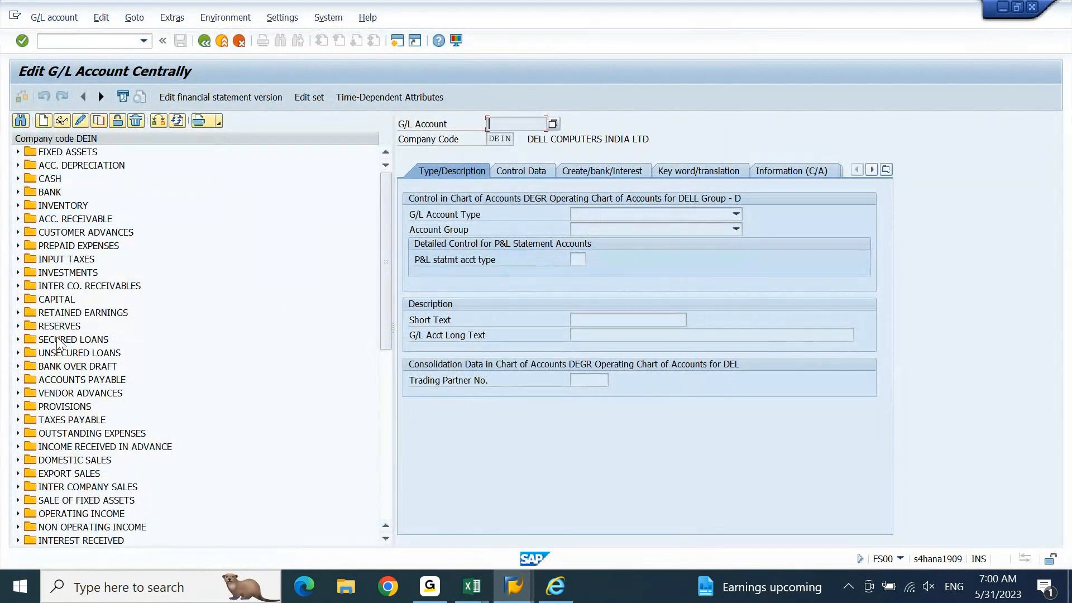
Step: Display G/L account 24100001, Accounts Payable: Foreign Vendors, from the ACCOUNTS PAYABLE group
{"action": "left_click", "coordinate": [17, 380]}
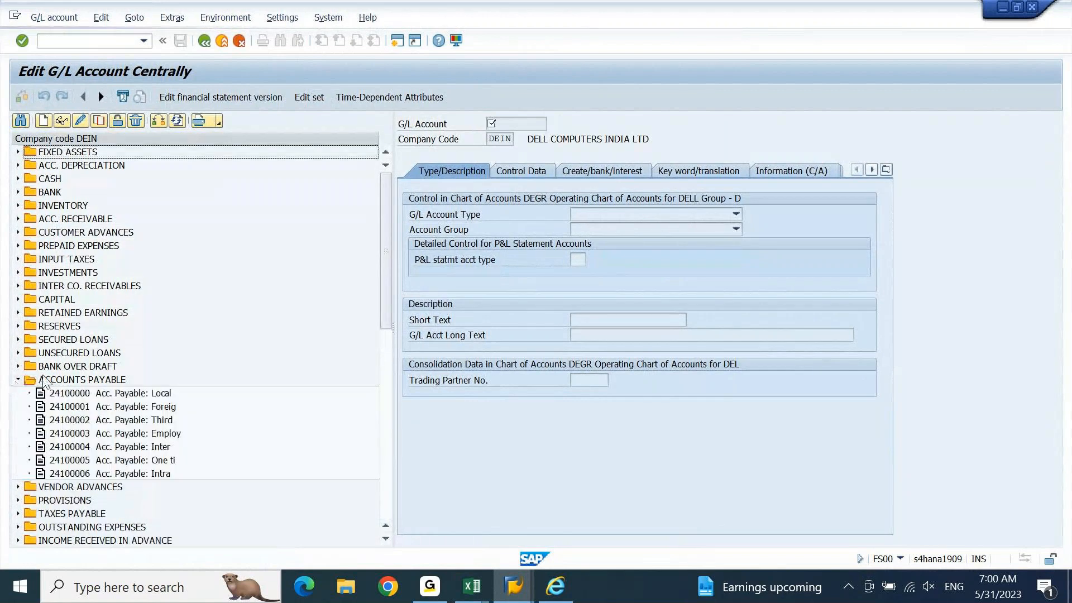
{"action": "left_click", "coordinate": [104, 422]}
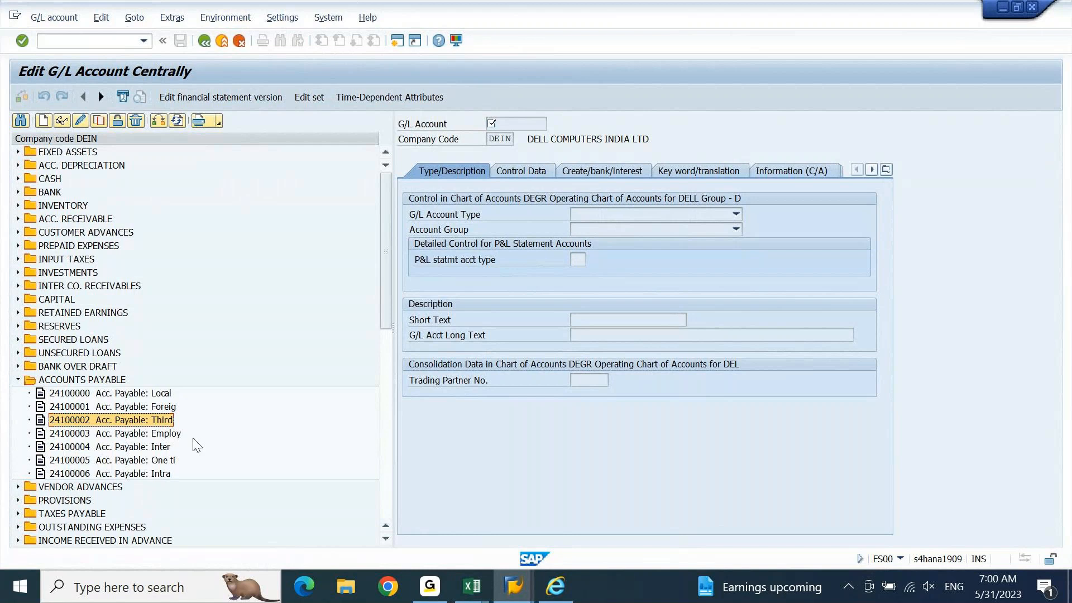
{"action": "left_click", "coordinate": [162, 407]}
{"action": "left_click", "coordinate": [61, 121]}
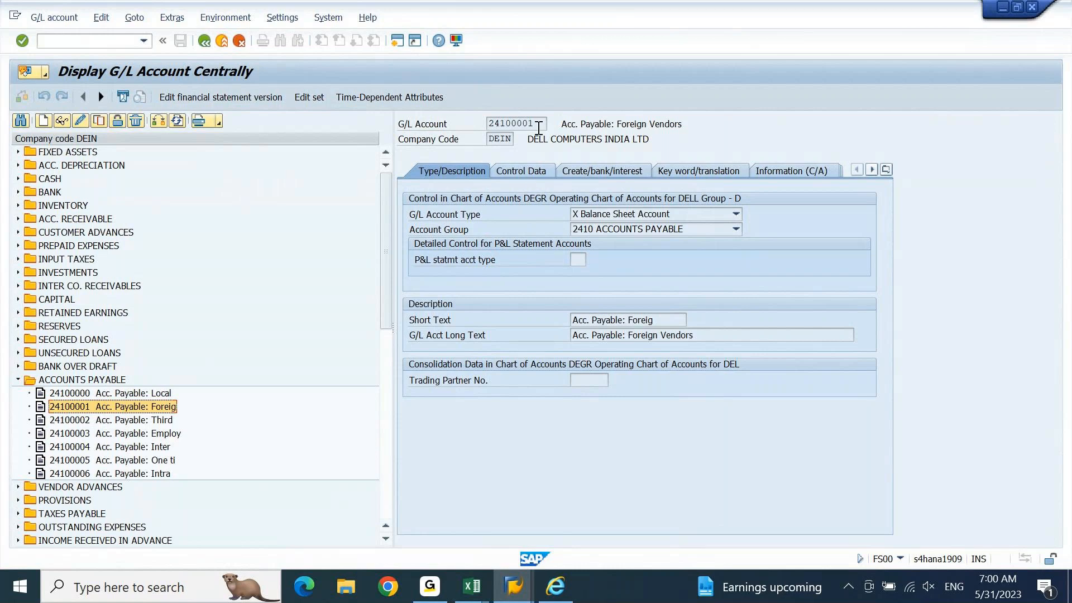
Step: In the EN_Supplier workbook, enter reconciliation accounts 24100001 for vendor V001 and 24100002 for vendor V002
{"action": "key", "text": "alt+Tab"}
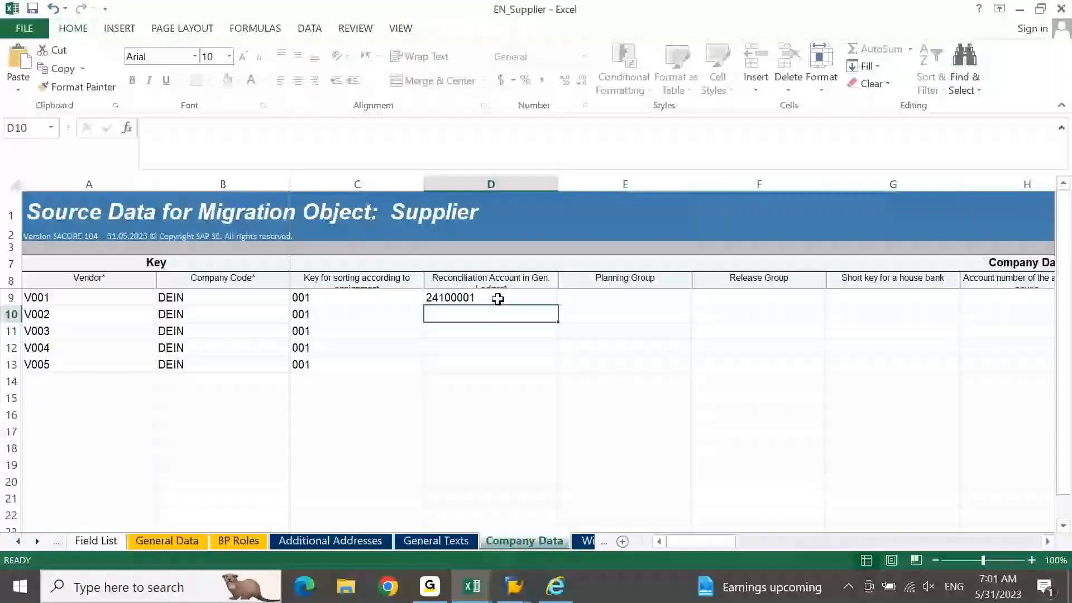
{"action": "key", "text": "alt+Tab"}
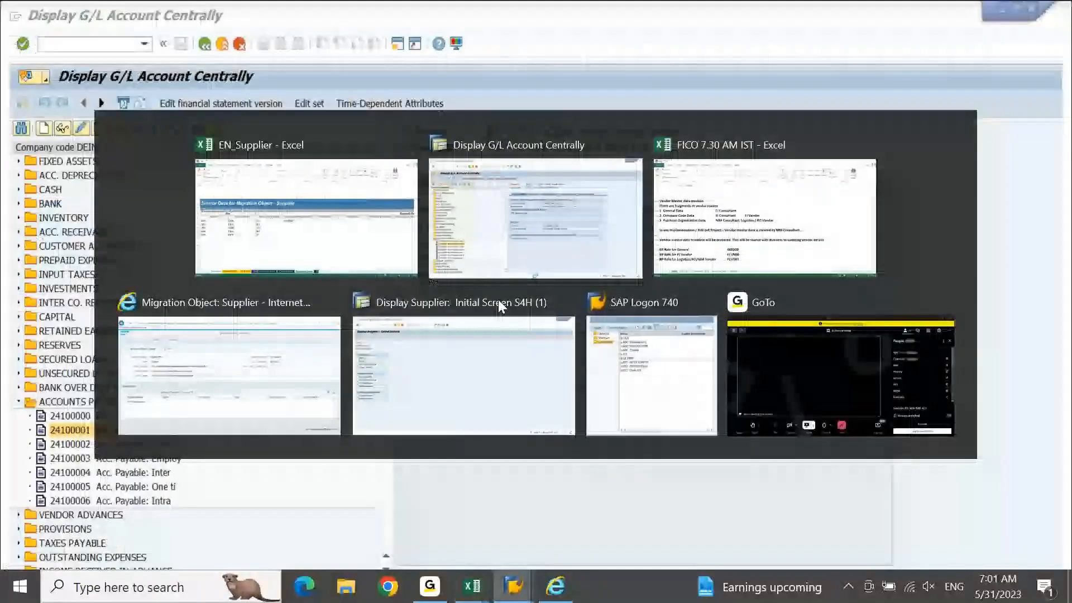
{"action": "key", "text": "alt+Tab"}
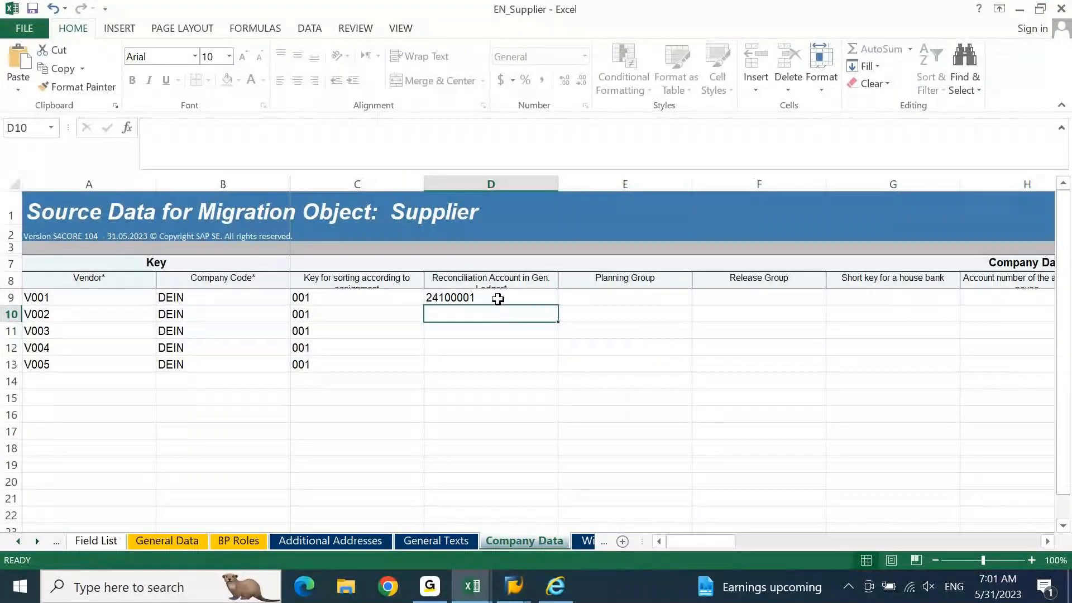
{"action": "type", "text": "24100002"}
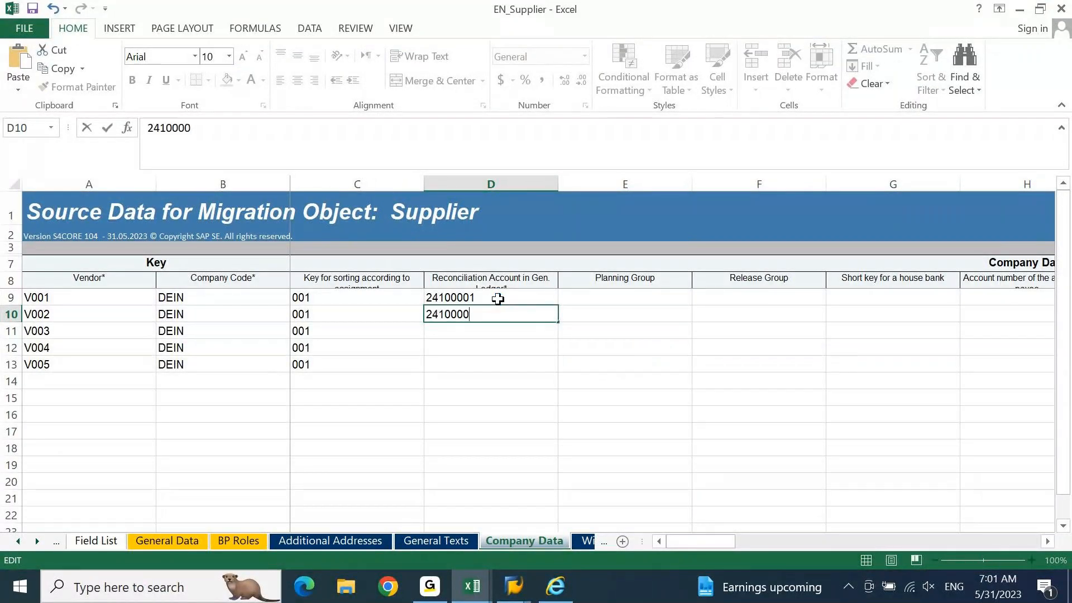
{"action": "key", "text": "Return"}
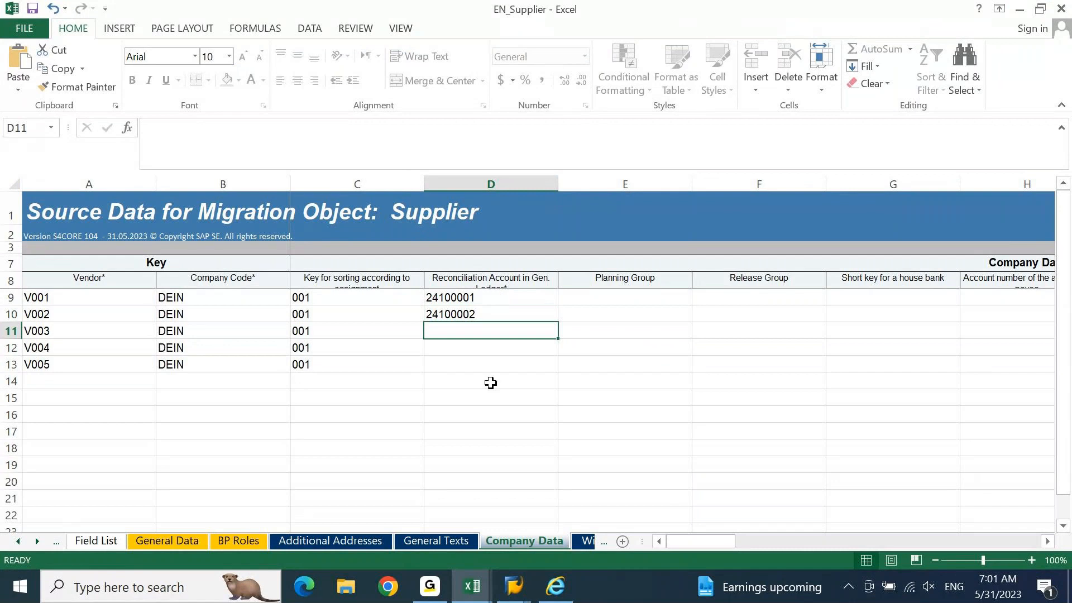
Step: Check the accounts payable list in SAP and enter reconciliation account 24100003 for vendor V003 in Excel
{"action": "key", "text": "alt+Tab"}
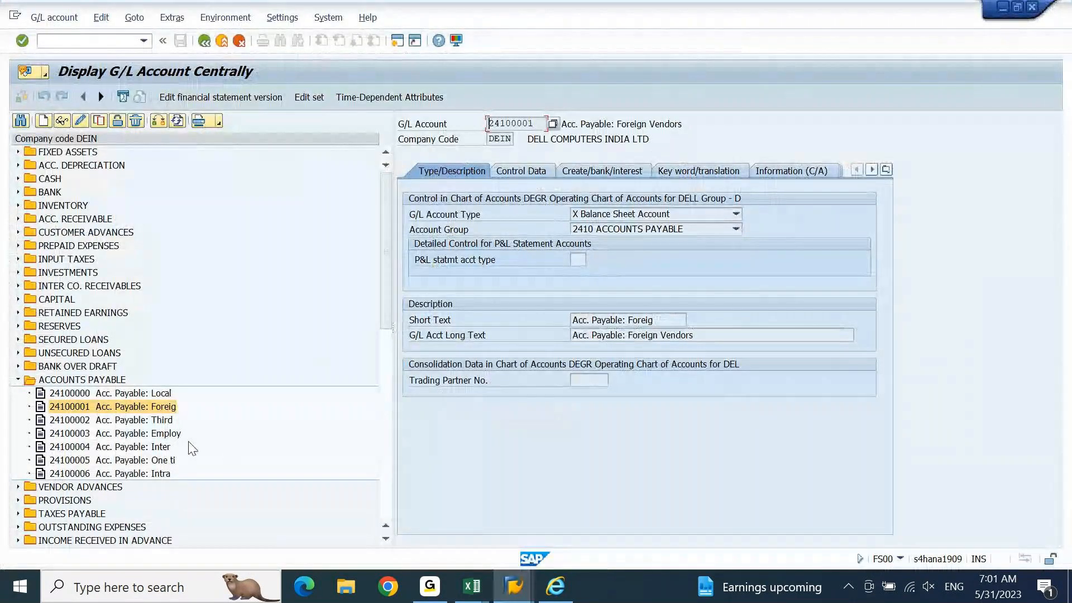
{"action": "key", "text": "alt+Tab"}
{"action": "type", "text": "24100002"}
{"action": "key", "text": "BackSpace"}
{"action": "type", "text": "3"}
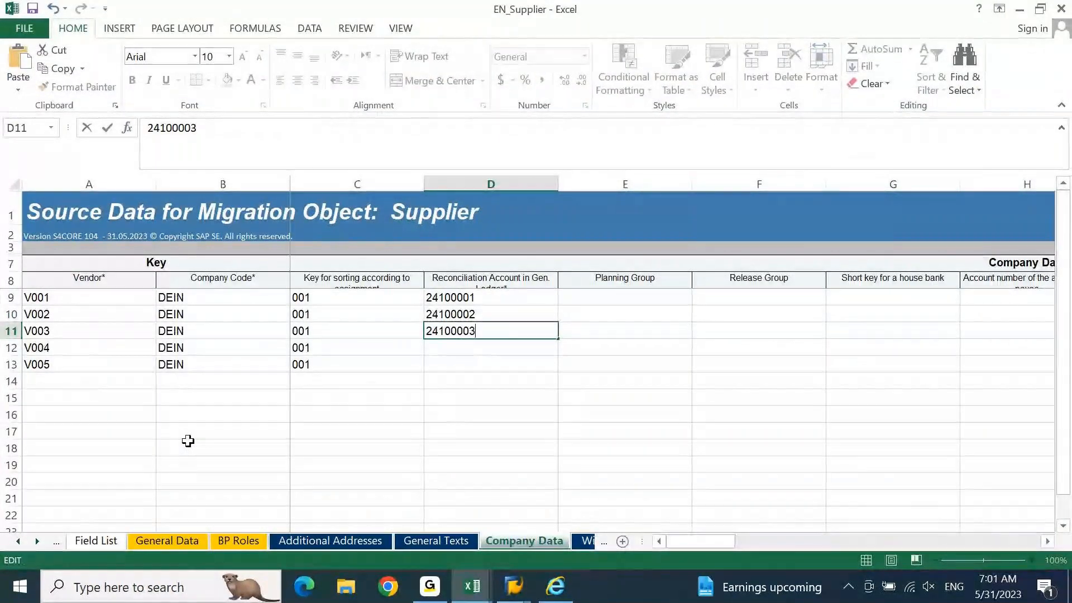
{"action": "key", "text": "Return"}
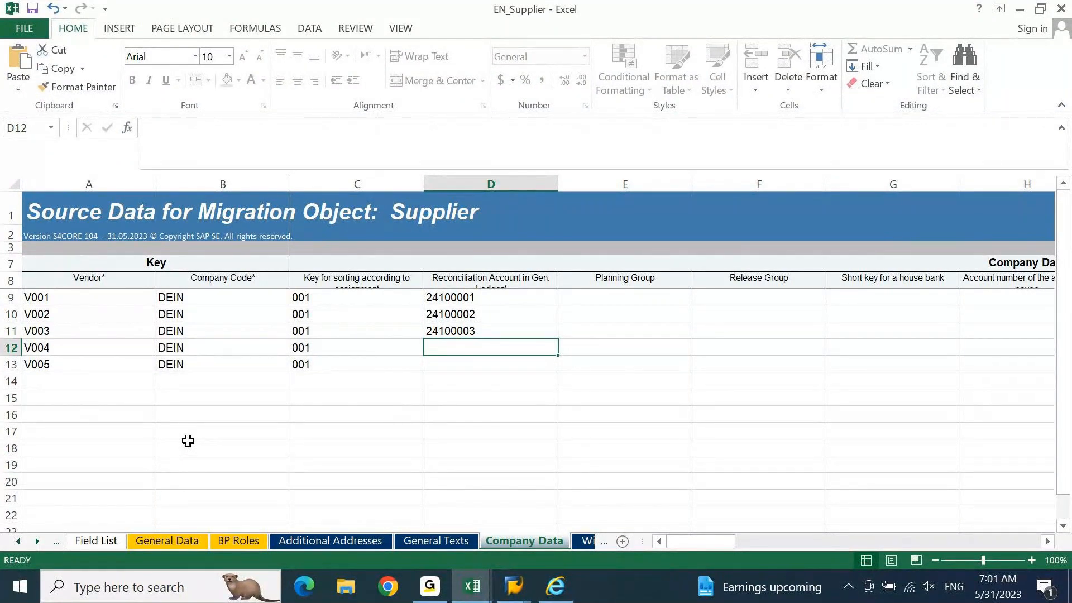
Step: Paste reconciliation account 24100003 for vendor V004 and enter 24100005 for vendor V005
{"action": "key", "text": "alt+Tab"}
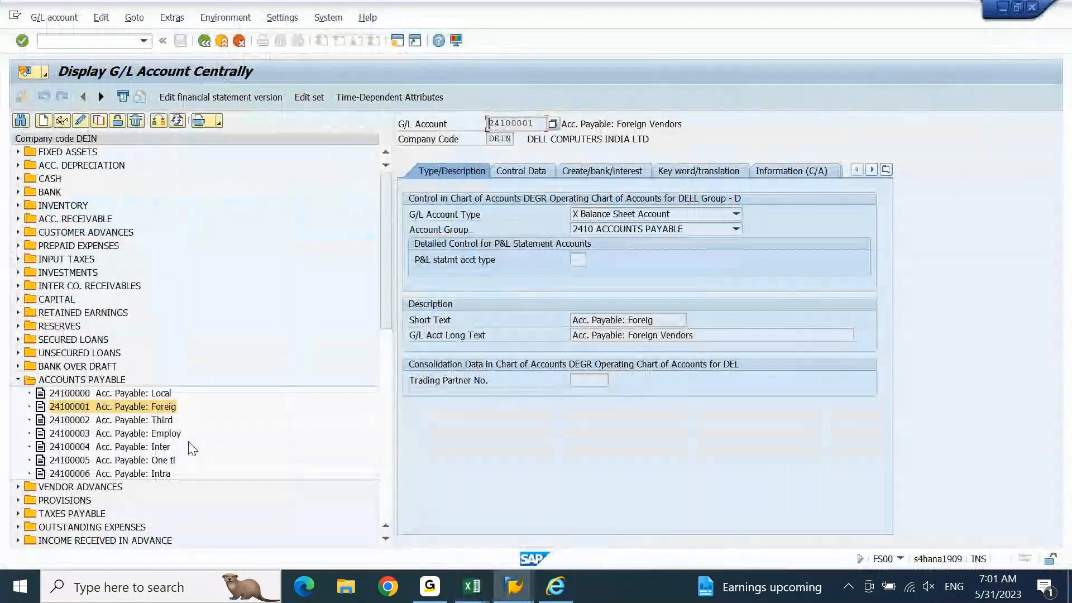
{"action": "key", "text": "alt+Tab"}
{"action": "key", "text": "ctrl+v"}
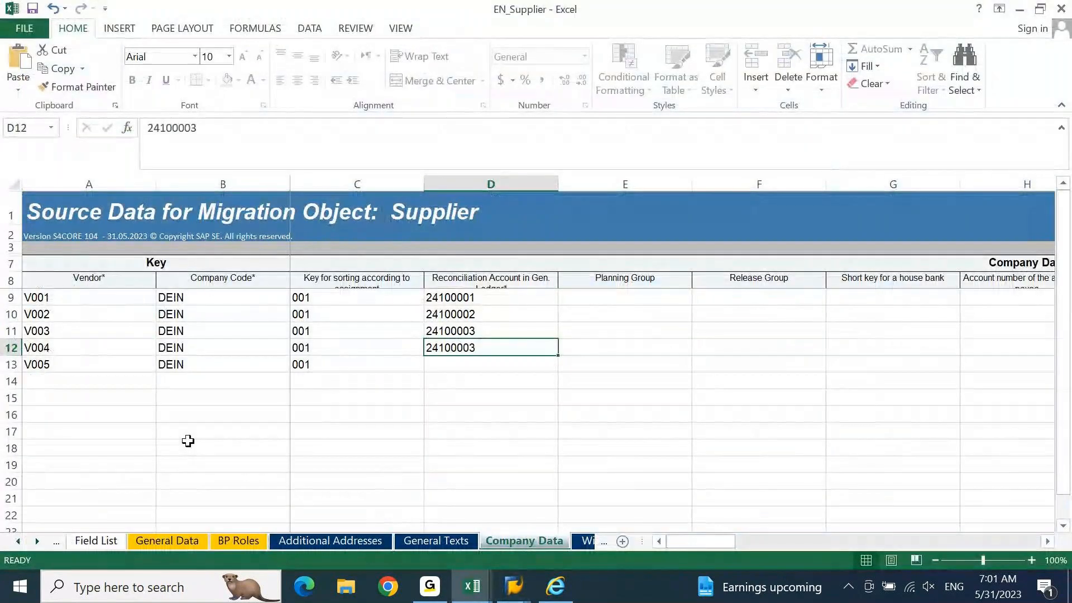
{"action": "key", "text": "Return"}
{"action": "key", "text": "ctrl+v"}
{"action": "key", "text": "F2"}
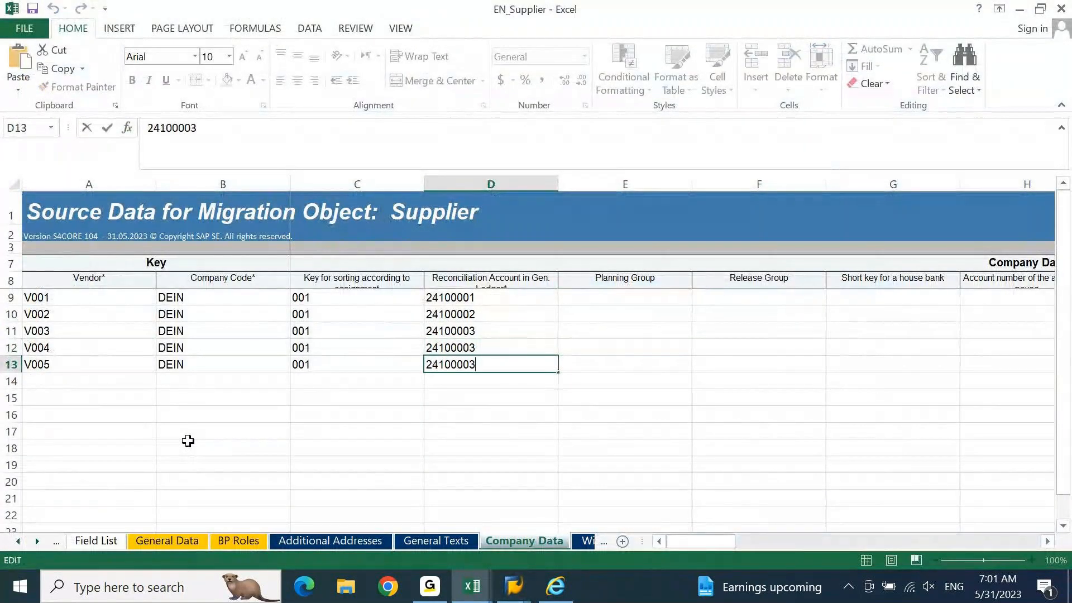
{"action": "key", "text": "BackSpace"}
{"action": "type", "text": "5"}
{"action": "key", "text": "Return"}
Step: Change vendor V004's reconciliation account to 24100004
{"action": "key", "text": "Up"}
{"action": "key", "text": "Up"}
{"action": "key", "text": "F2"}
{"action": "key", "text": "BackSpace"}
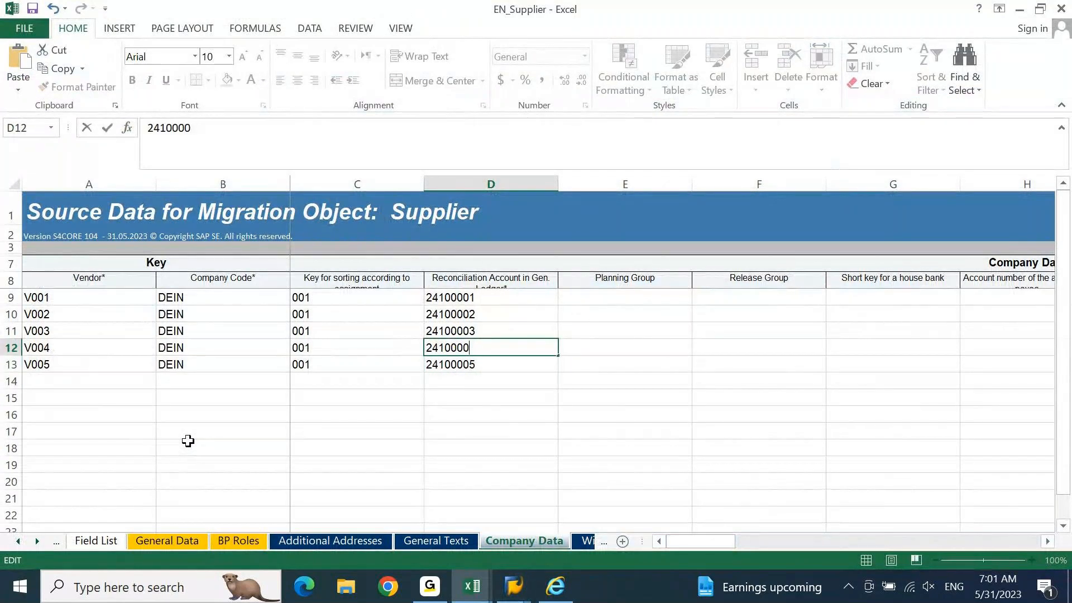
{"action": "type", "text": "4"}
{"action": "key", "text": "Return"}
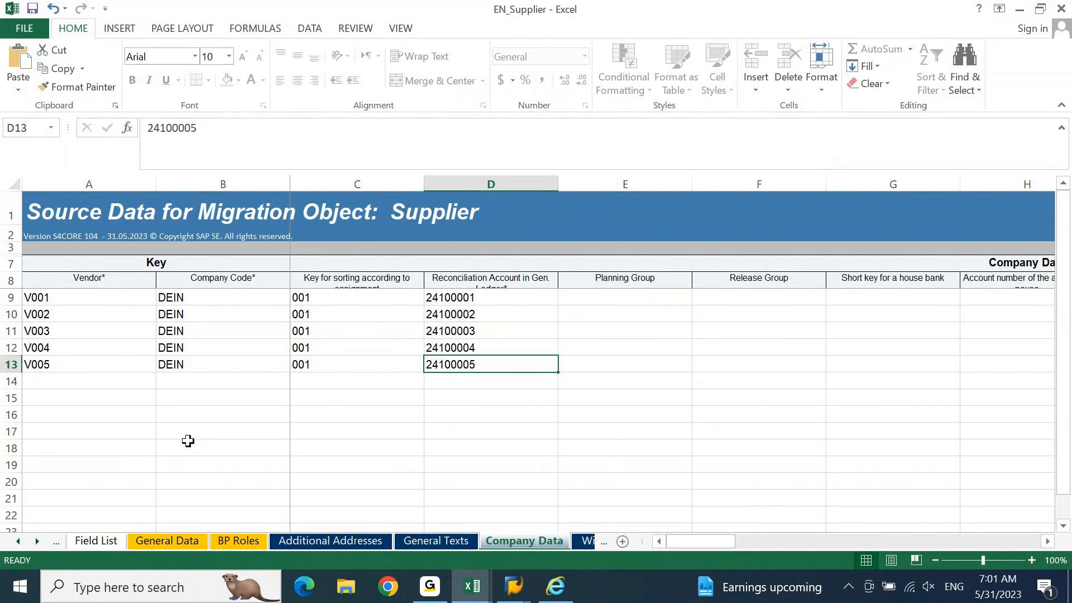
Step: Save the EN_Supplier workbook, keeping the XML Spreadsheet 2003 format, and close it
{"action": "key", "text": "ctrl+s"}
{"action": "key", "text": "Return"}
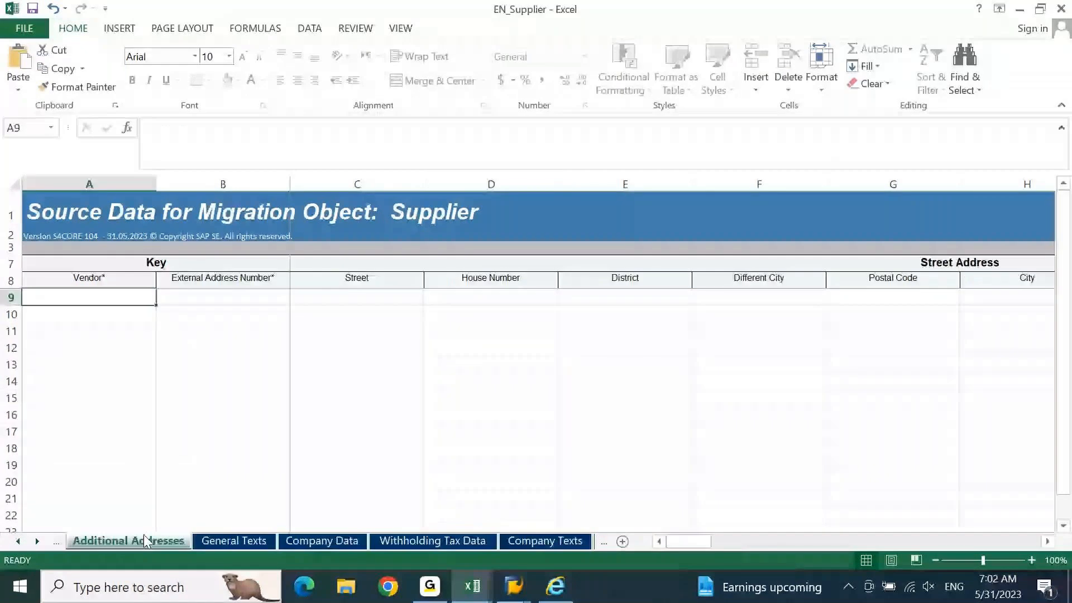
{"action": "left_click", "coordinate": [223, 381]}
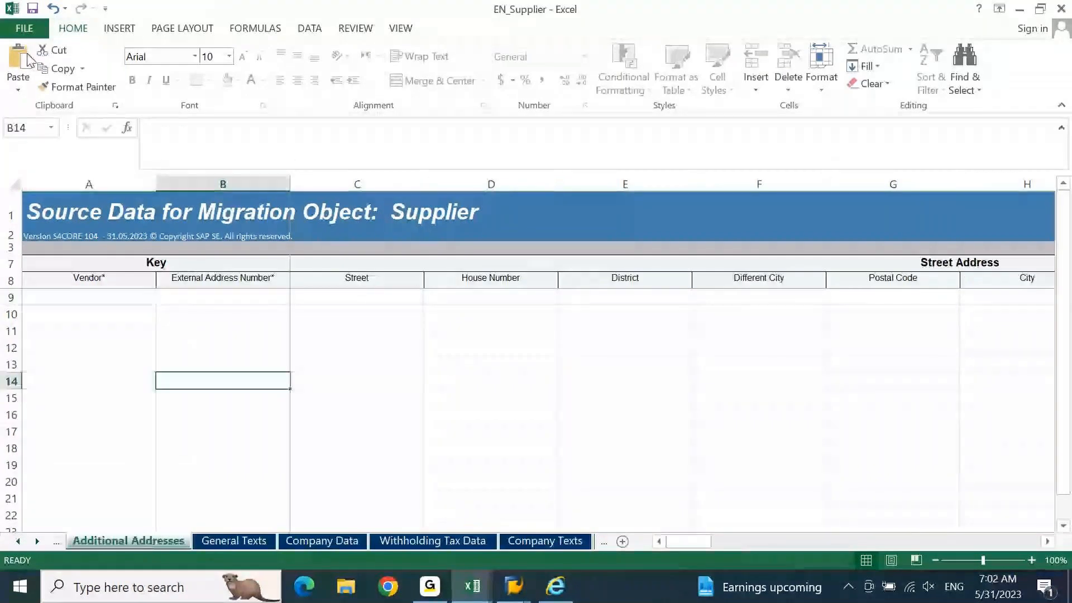
{"action": "left_click", "coordinate": [32, 10]}
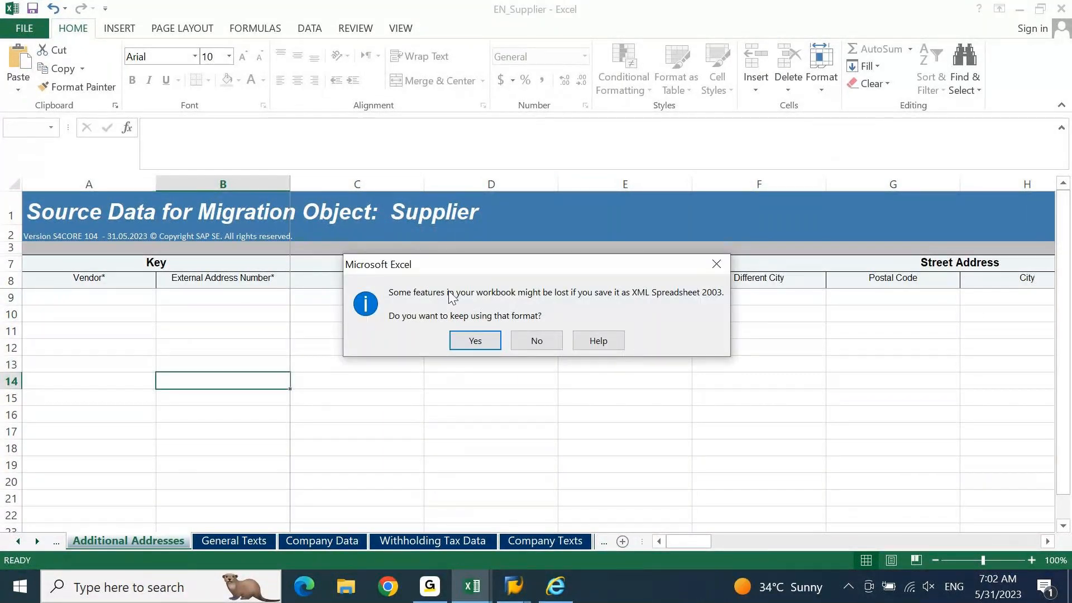
{"action": "left_click", "coordinate": [454, 338]}
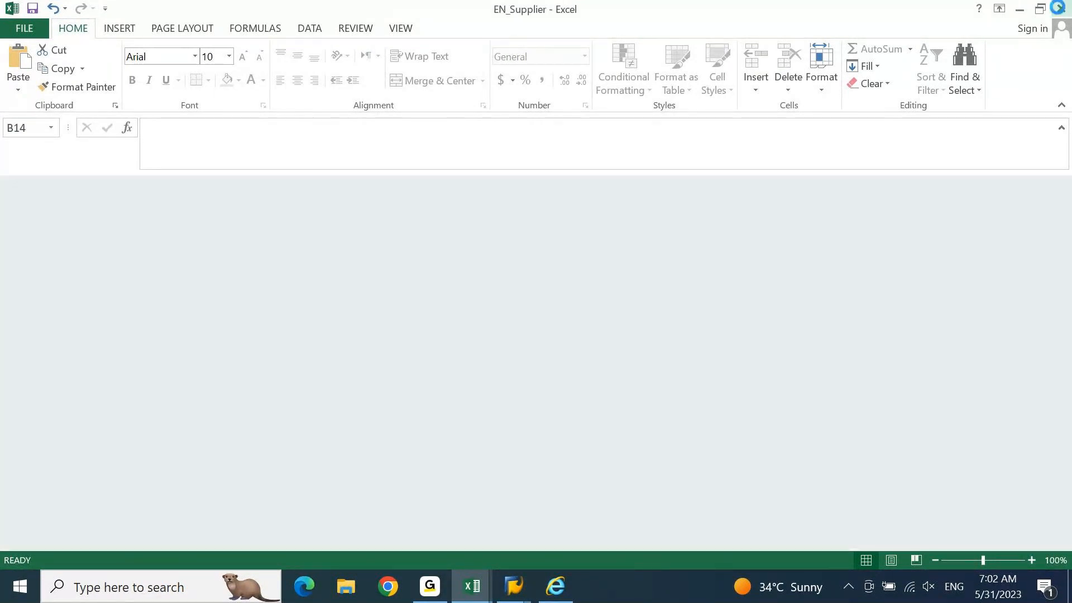
{"action": "left_click", "coordinate": [1060, 9]}
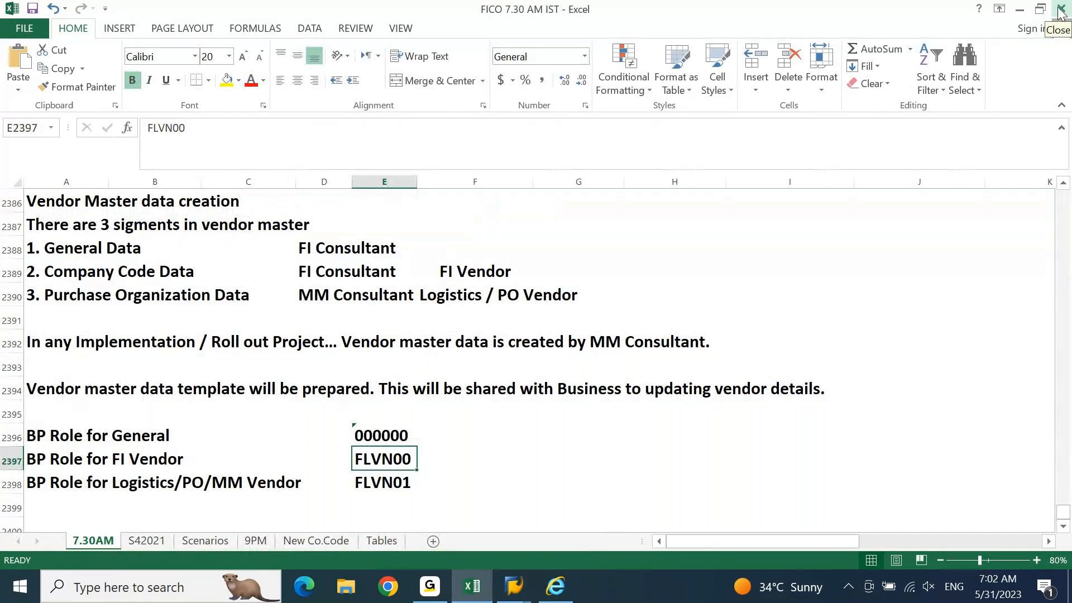
{"action": "left_click", "coordinate": [317, 585]}
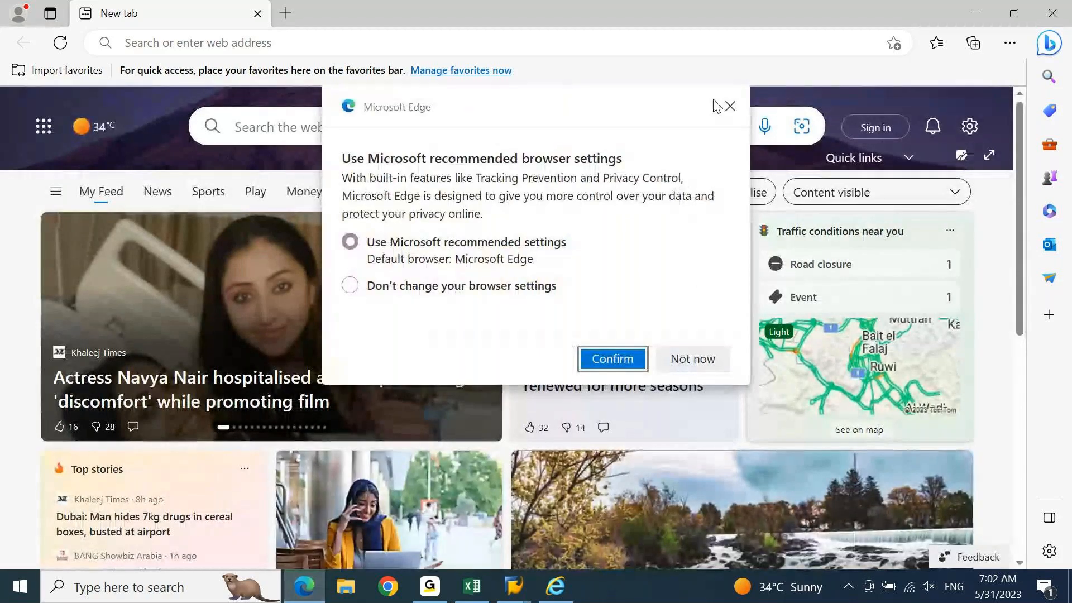
{"action": "left_click", "coordinate": [730, 106]}
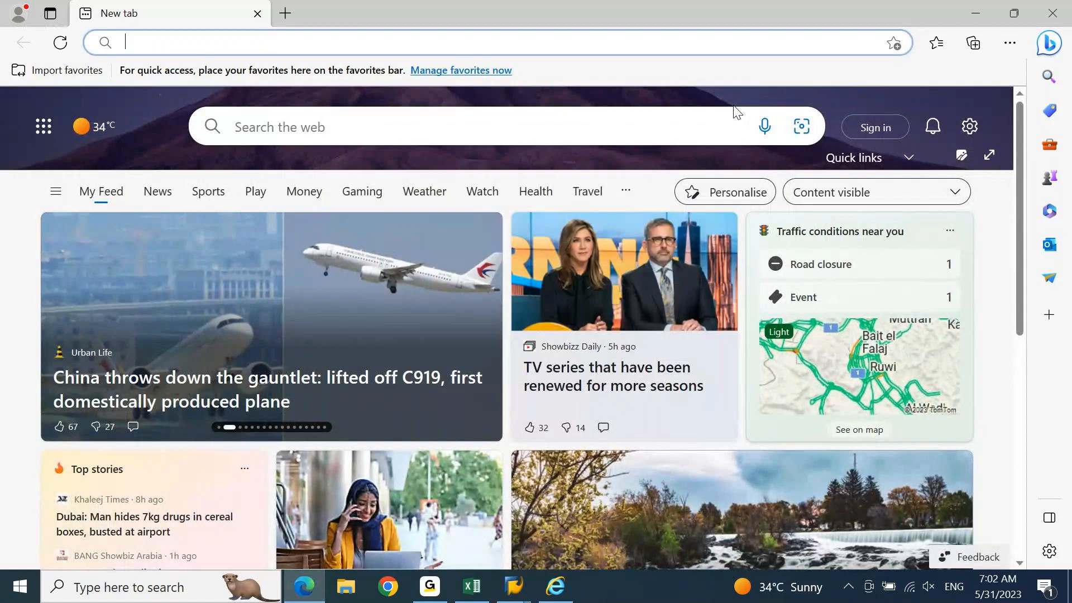
{"action": "left_click", "coordinate": [1053, 12]}
{"action": "left_click", "coordinate": [556, 586]}
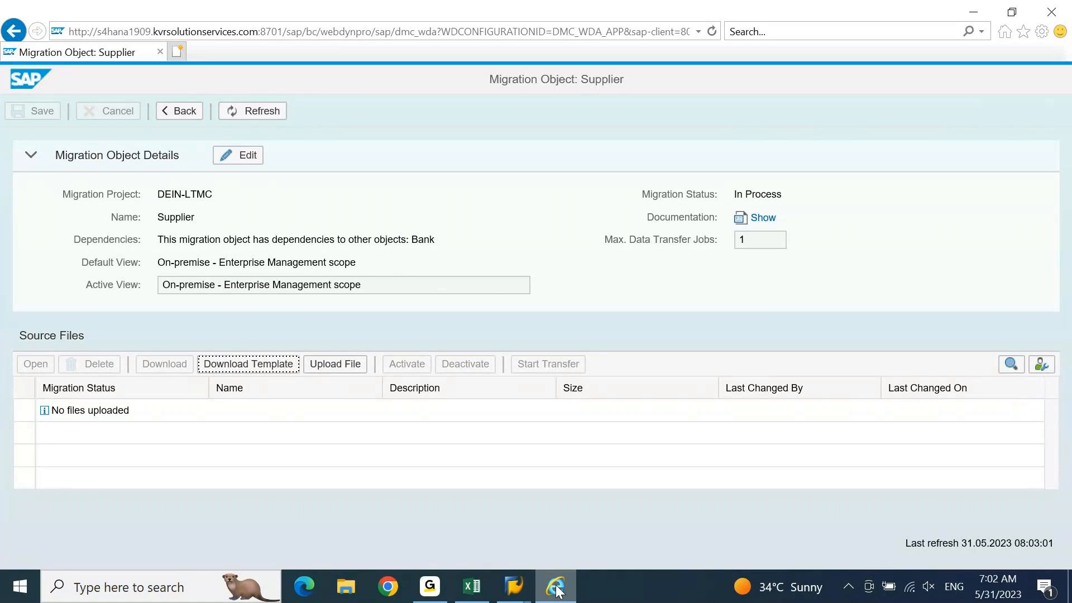
{"action": "left_click", "coordinate": [472, 596]}
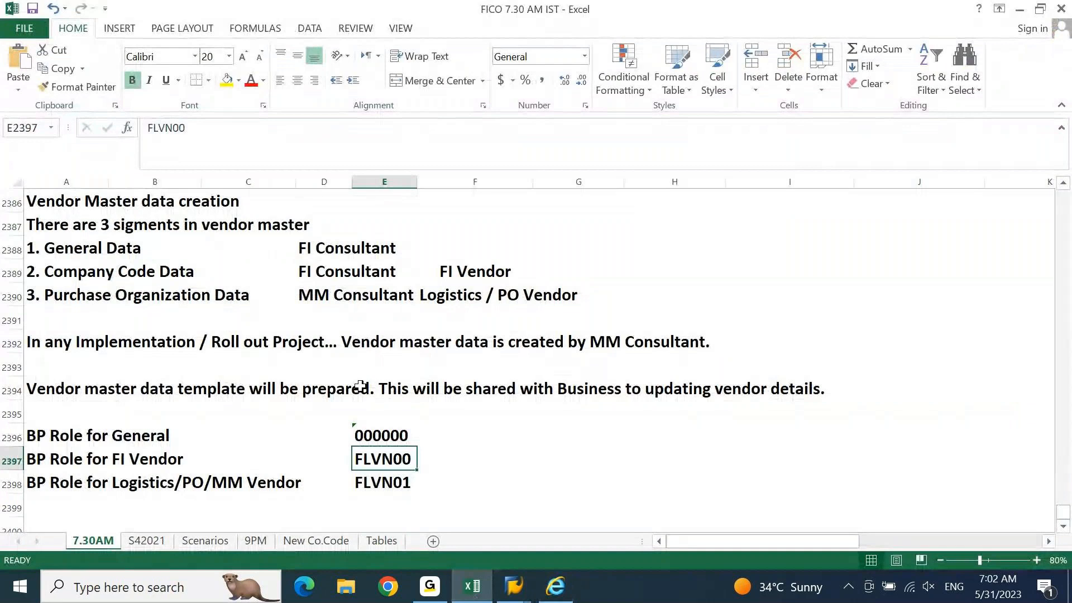
Step: Reopen EN_Supplier from the desktop, select vendor V001 on the General Data sheet and save in XML Spreadsheet 2003 format
{"action": "key", "text": "super+d"}
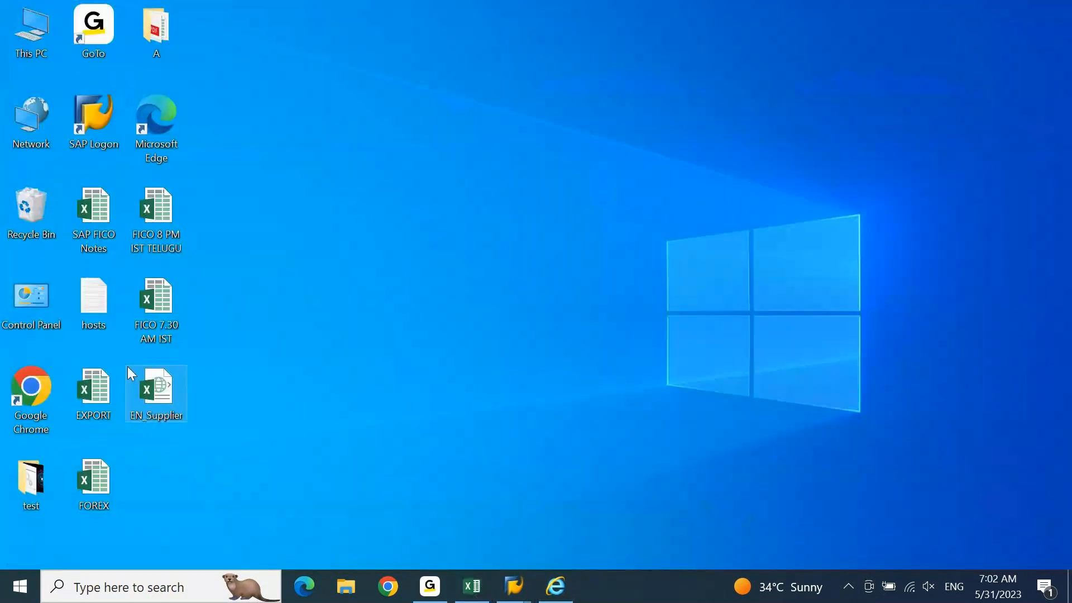
{"action": "double_click", "coordinate": [165, 398]}
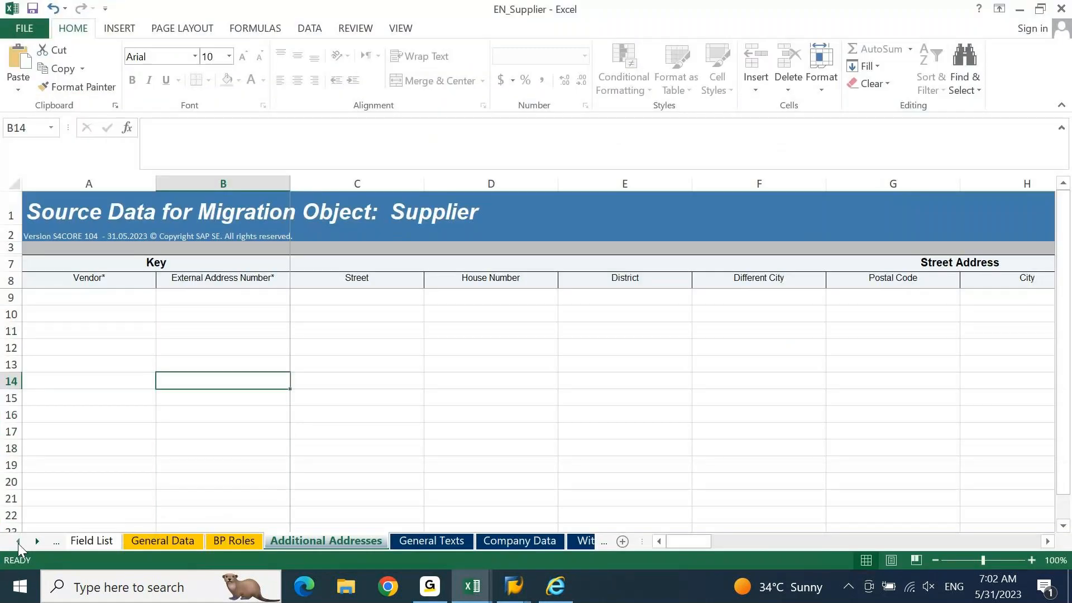
{"action": "left_click", "coordinate": [18, 541]}
{"action": "left_click", "coordinate": [246, 540]}
{"action": "left_click", "coordinate": [58, 298]}
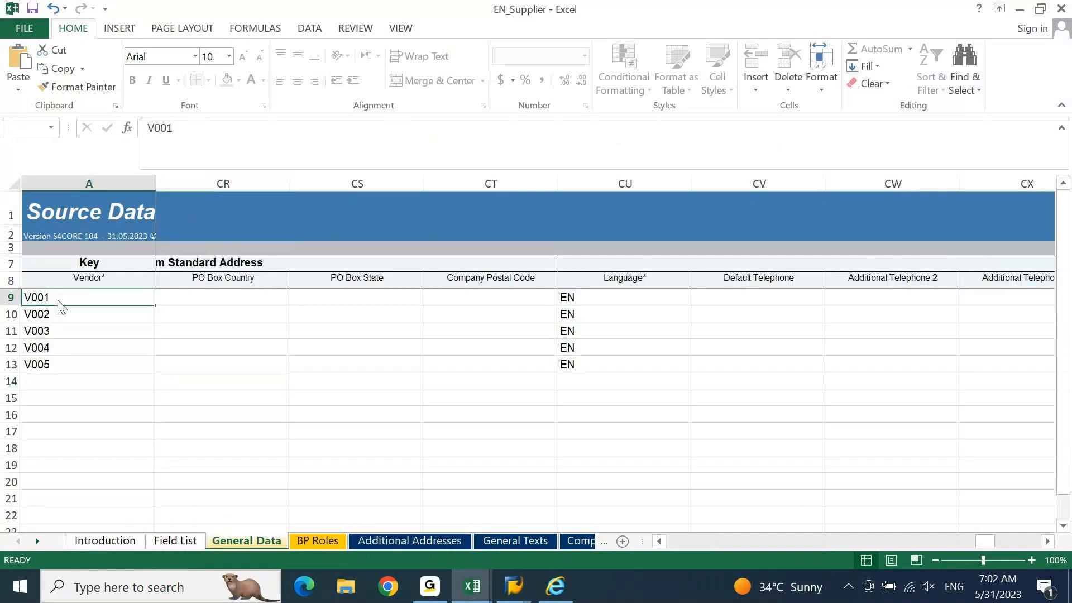
{"action": "key", "text": "ctrl+s"}
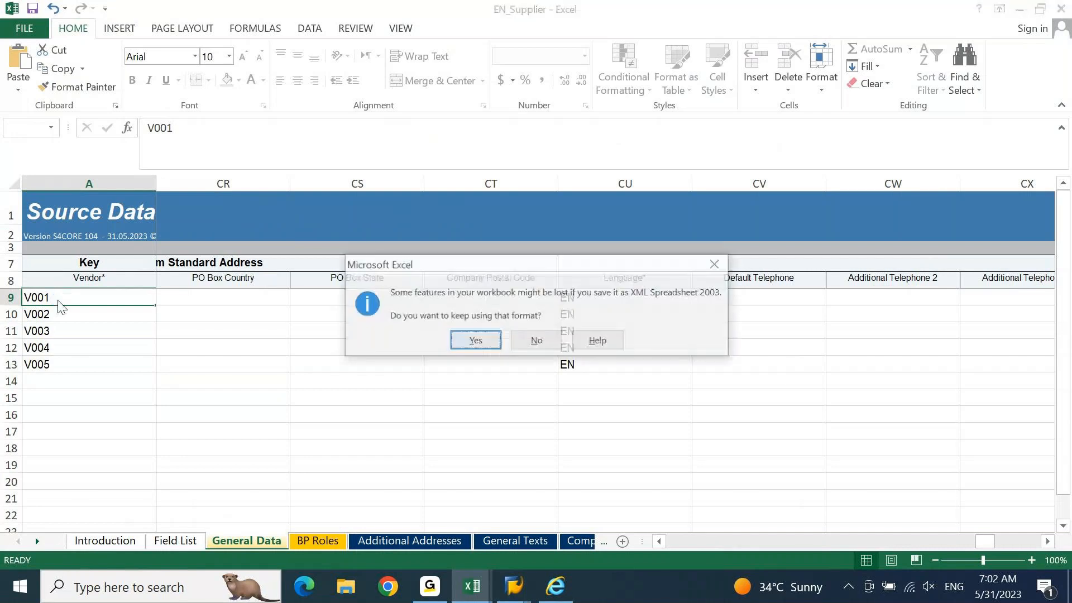
{"action": "left_click", "coordinate": [486, 340]}
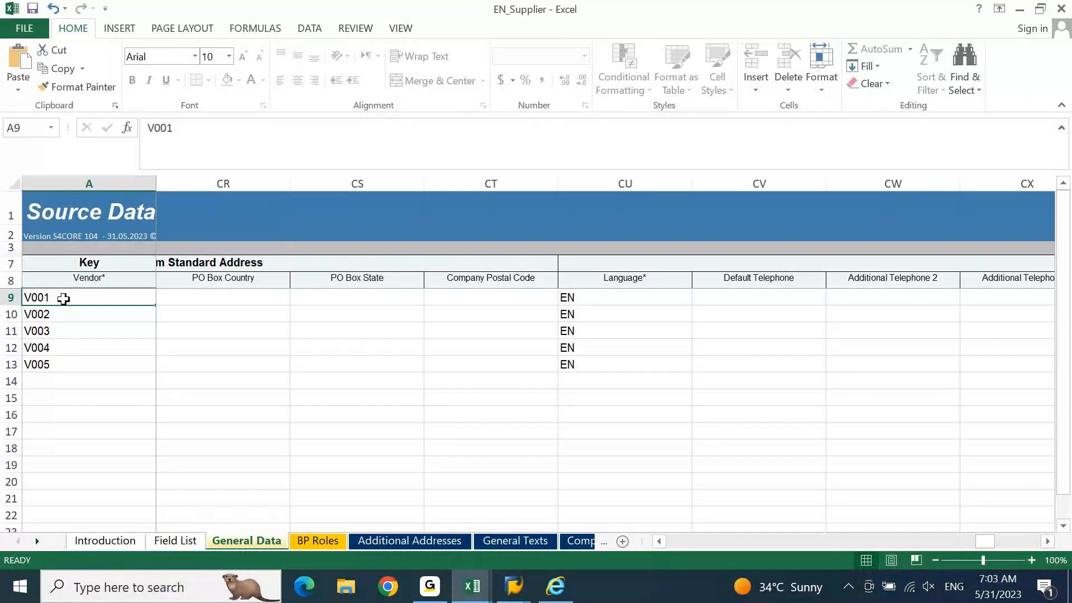
Step: Review the BP grouping and name data in vendor V001's row on the General Data sheet
{"action": "key", "text": "Right"}
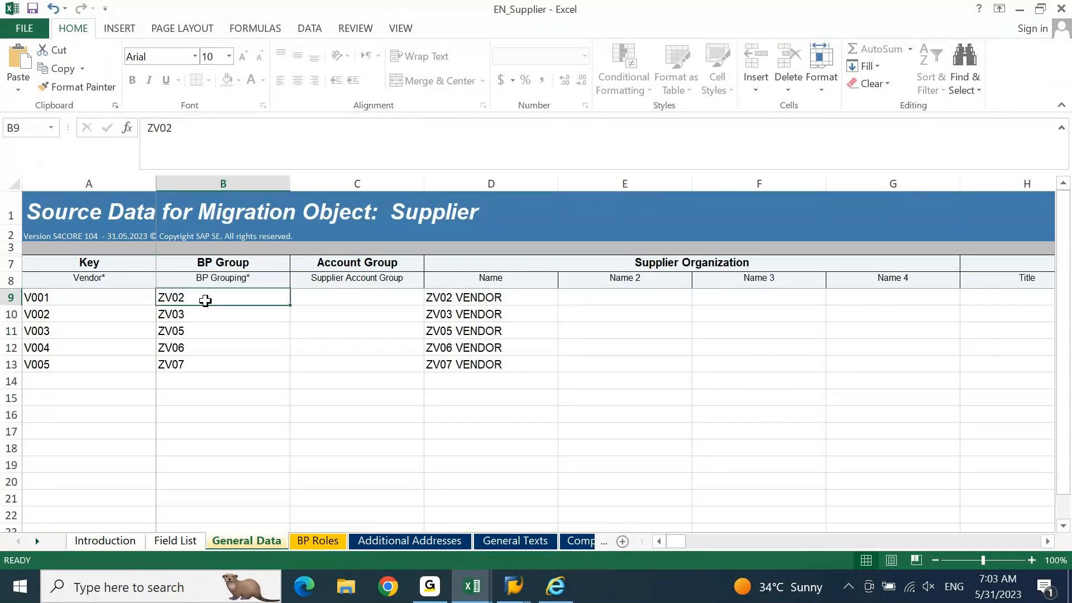
{"action": "left_click", "coordinate": [53, 296]}
{"action": "key", "text": "shift+space"}
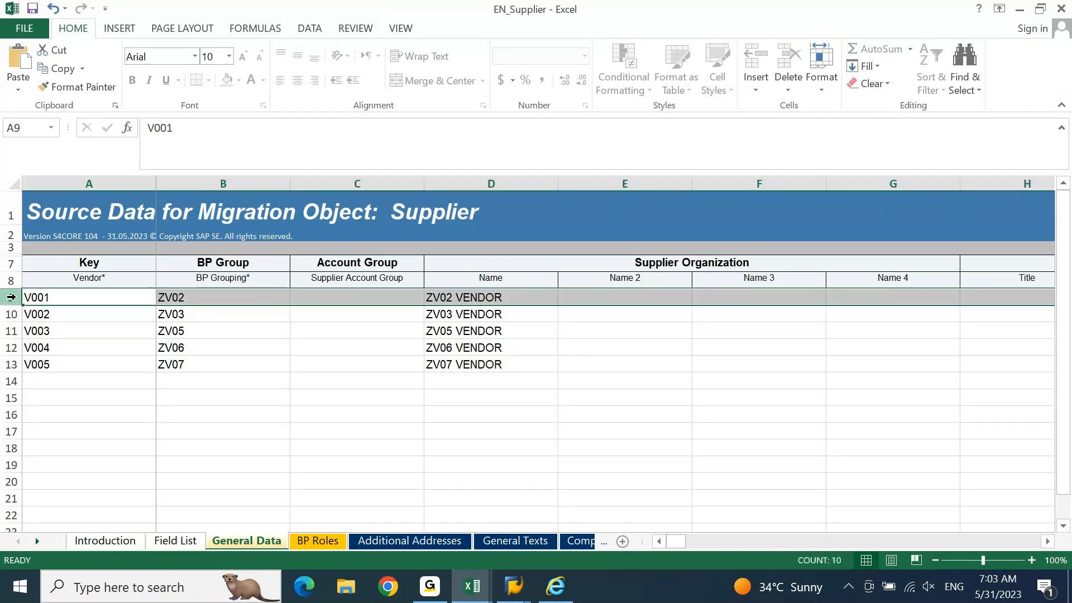
{"action": "left_click", "coordinate": [81, 294]}
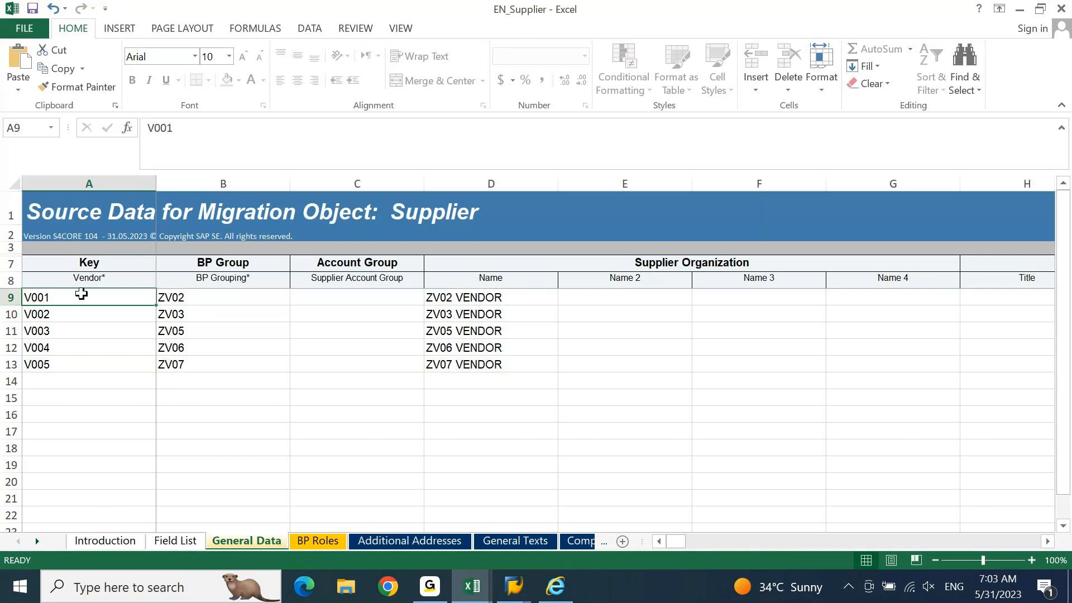
Step: Switch to the Supplier migration object in Internet Explorer and upload EN_Supplier from the desktop with the description BP
{"action": "key", "text": "super+d"}
{"action": "left_click", "coordinate": [553, 587]}
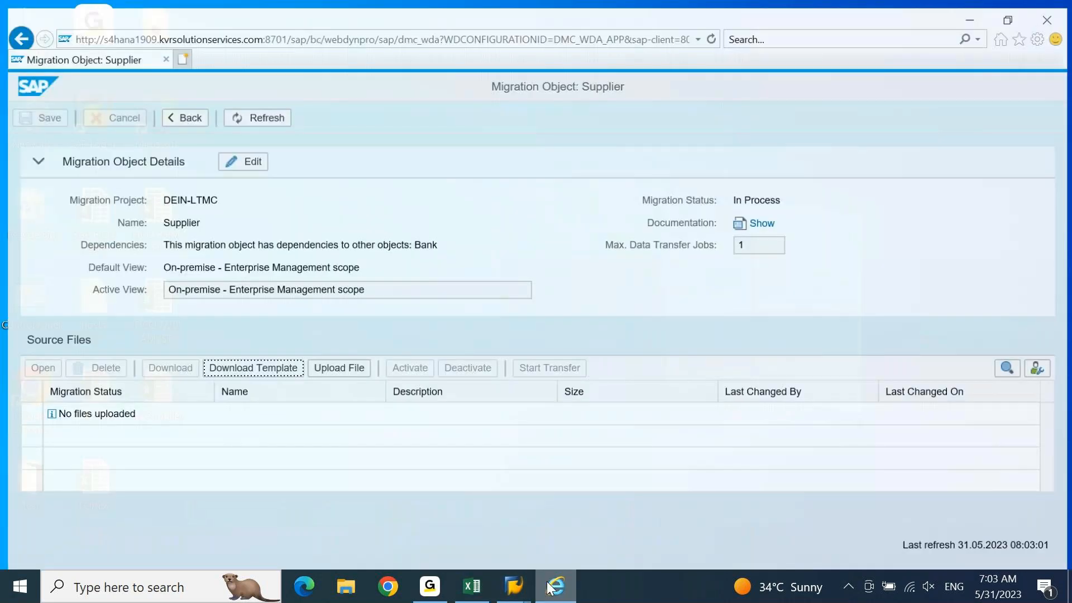
{"action": "left_click", "coordinate": [335, 366]}
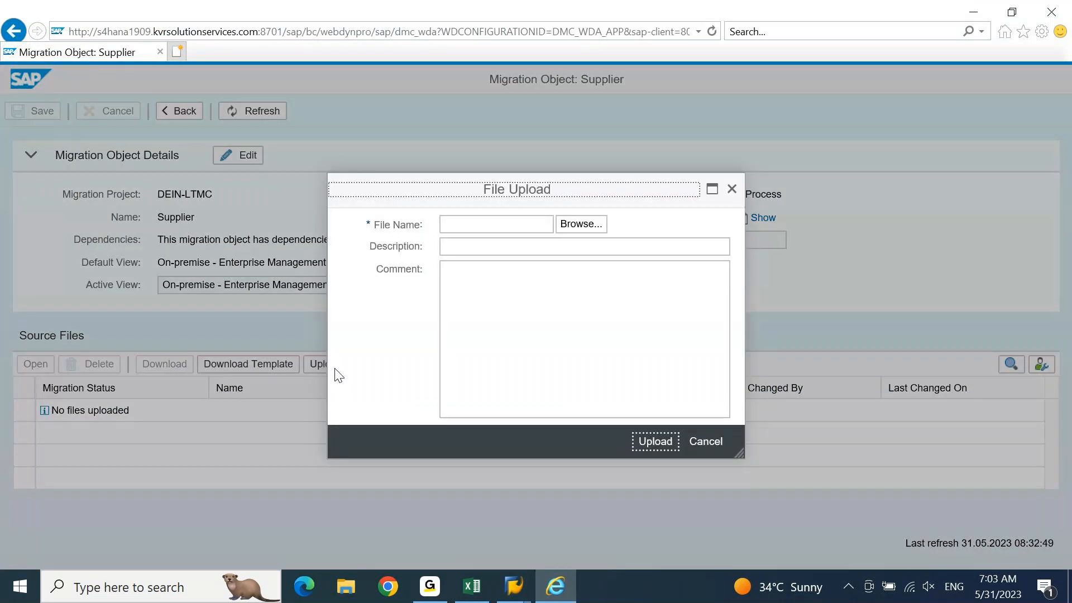
{"action": "left_click", "coordinate": [584, 227]}
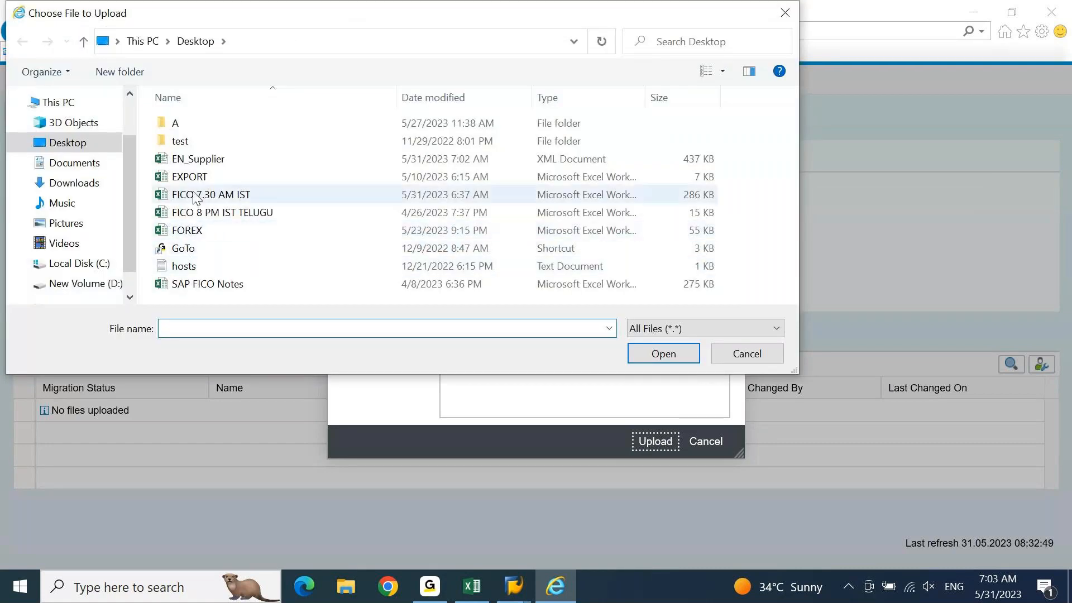
{"action": "left_click", "coordinate": [195, 162]}
{"action": "double_click", "coordinate": [195, 162]}
{"action": "left_click", "coordinate": [508, 249]}
{"action": "type", "text": "BP"}
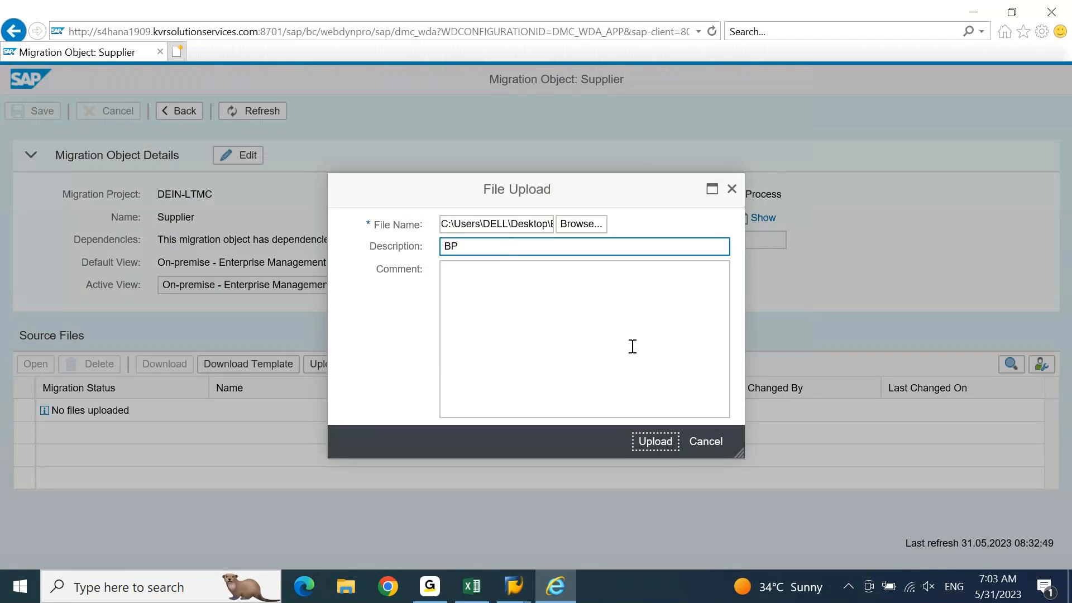
{"action": "left_click", "coordinate": [654, 442]}
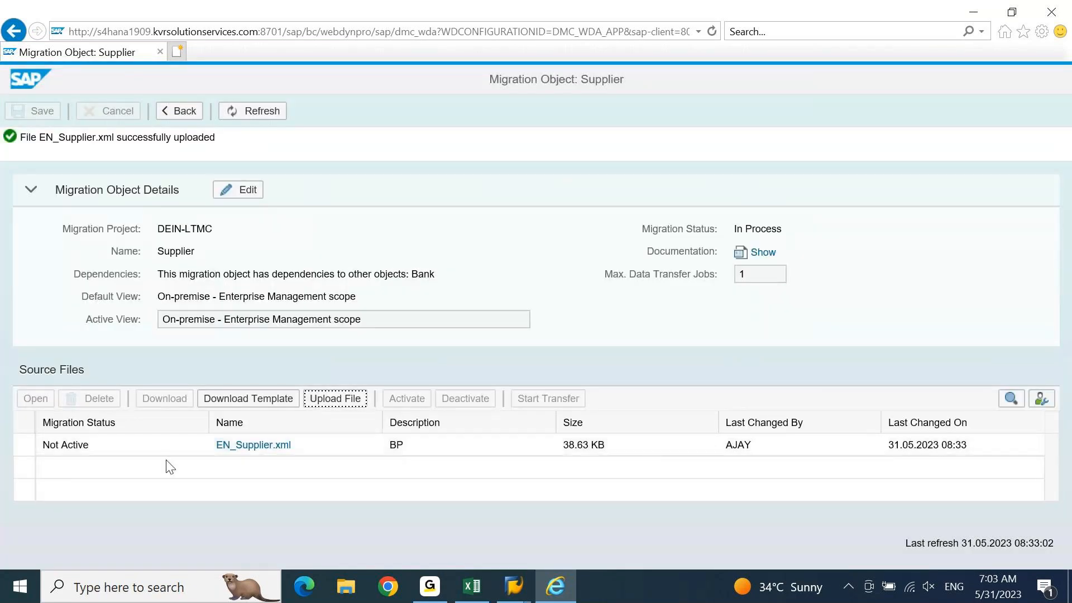
Step: Activate the uploaded EN_Supplier.xml source file and start its transfer, running it through data validation
{"action": "left_click", "coordinate": [33, 443]}
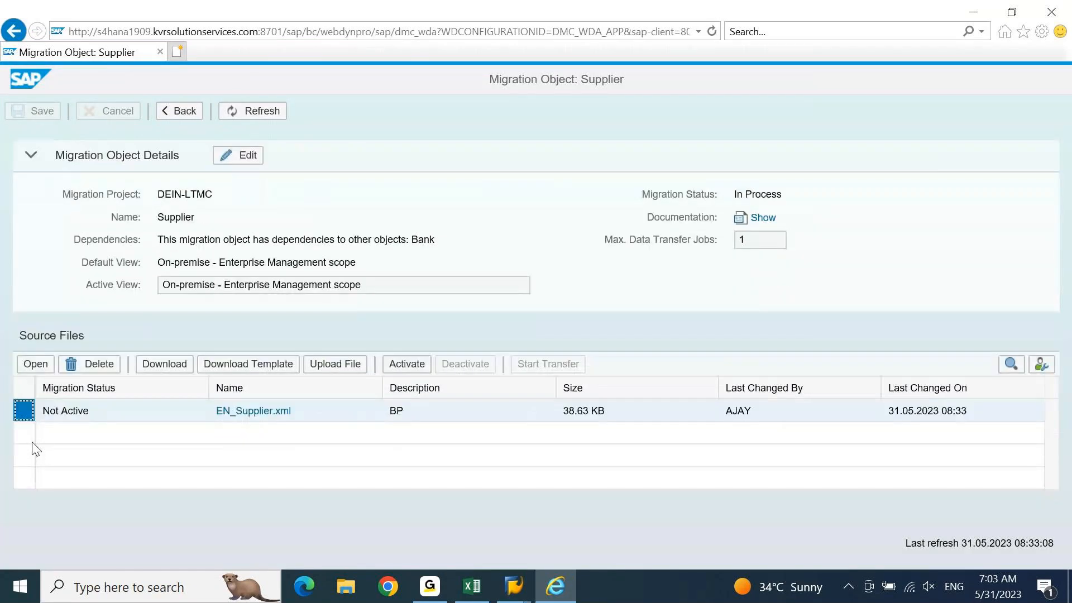
{"action": "left_click", "coordinate": [404, 365]}
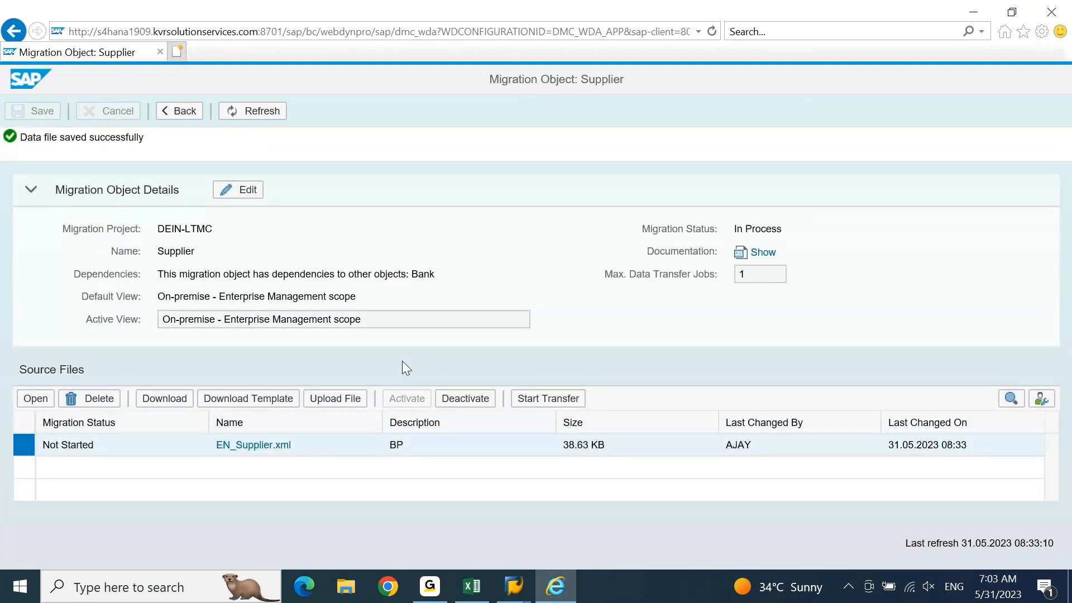
{"action": "left_click", "coordinate": [561, 400]}
{"action": "left_click", "coordinate": [552, 375]}
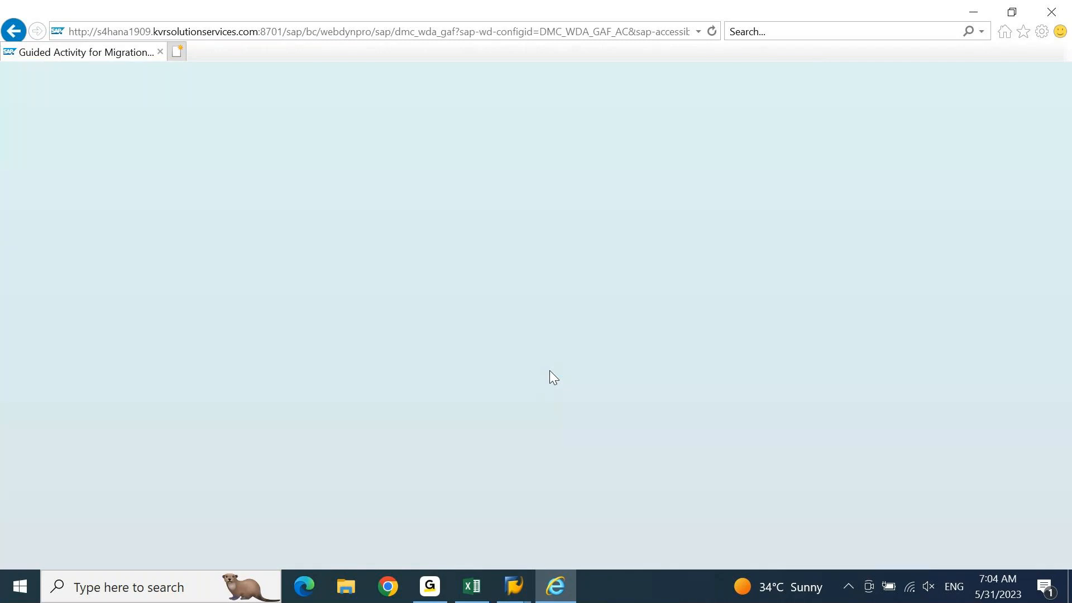
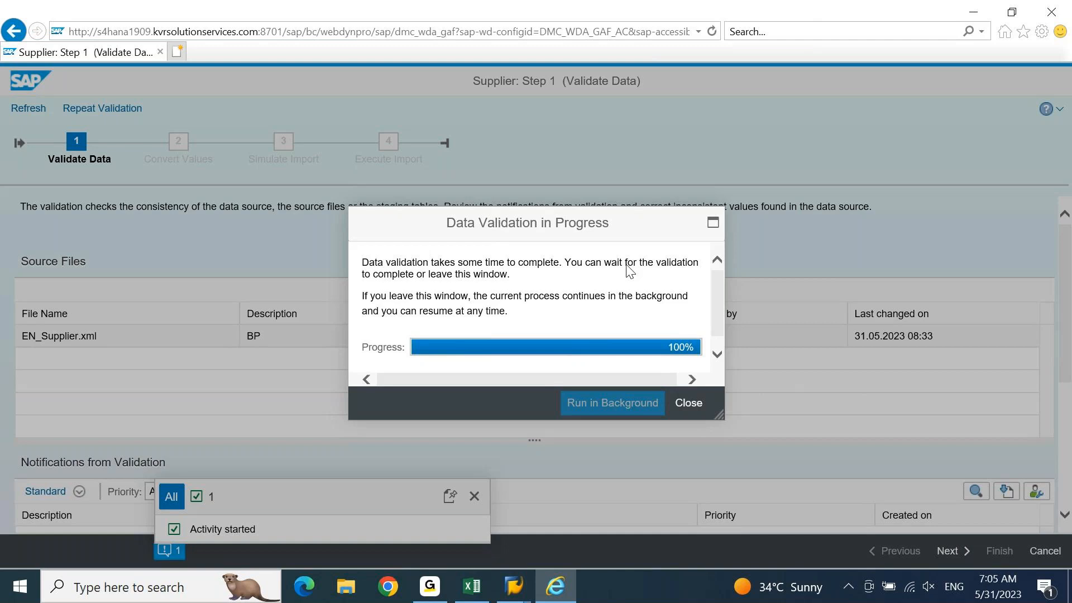
{"action": "left_click", "coordinate": [702, 406]}
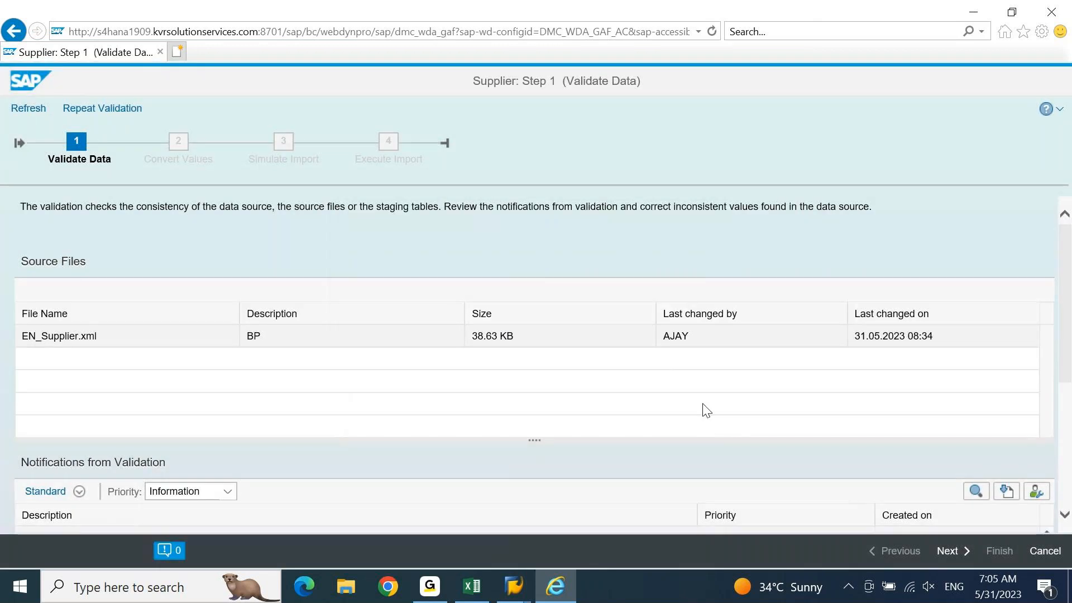
{"action": "scroll", "coordinate": [1060, 309], "scroll_direction": "down", "scroll_amount": 4}
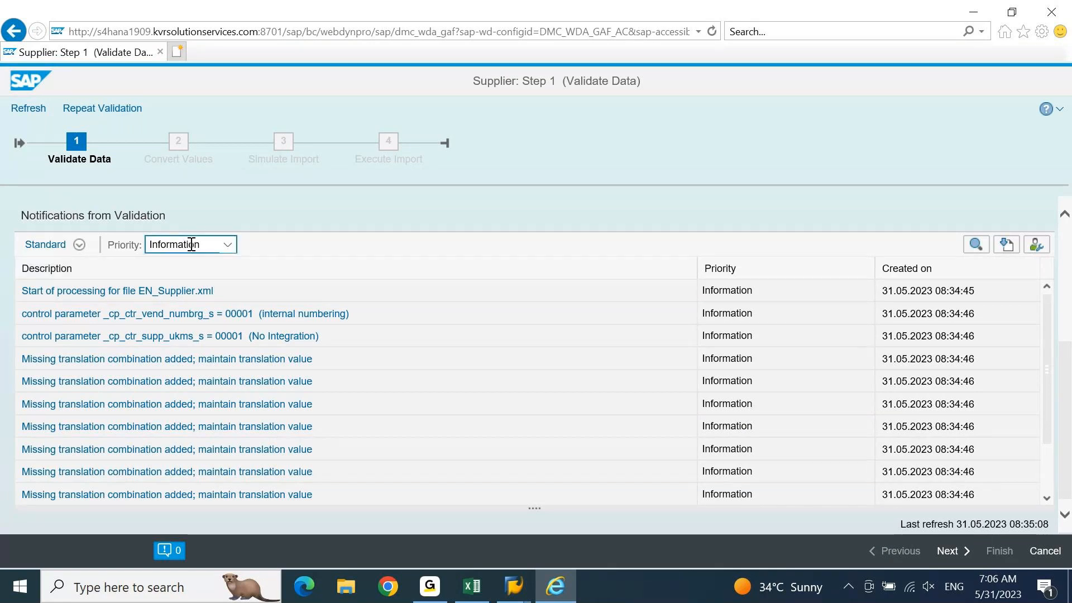
Step: Proceed to Convert Values and confirm the mapping values for all open worklist tasks
{"action": "left_click", "coordinate": [949, 551]}
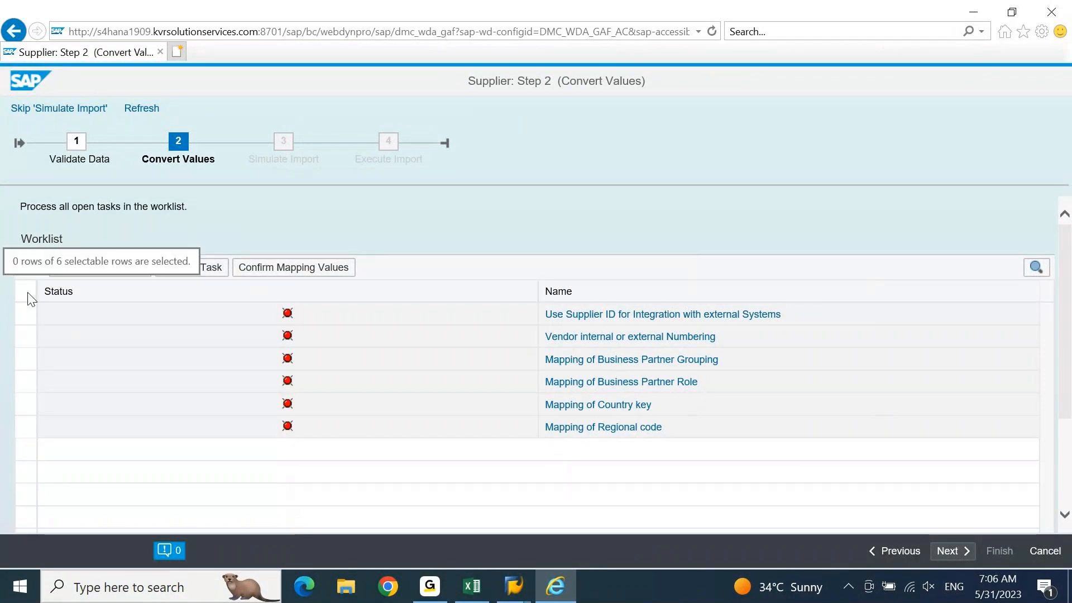
{"action": "left_click", "coordinate": [29, 299]}
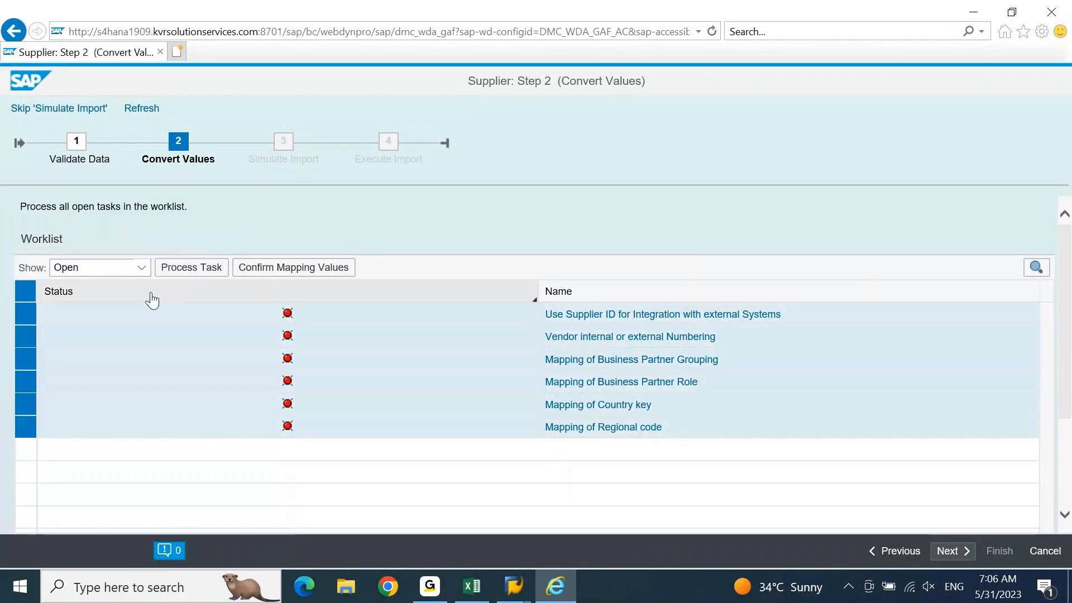
{"action": "left_click", "coordinate": [289, 268]}
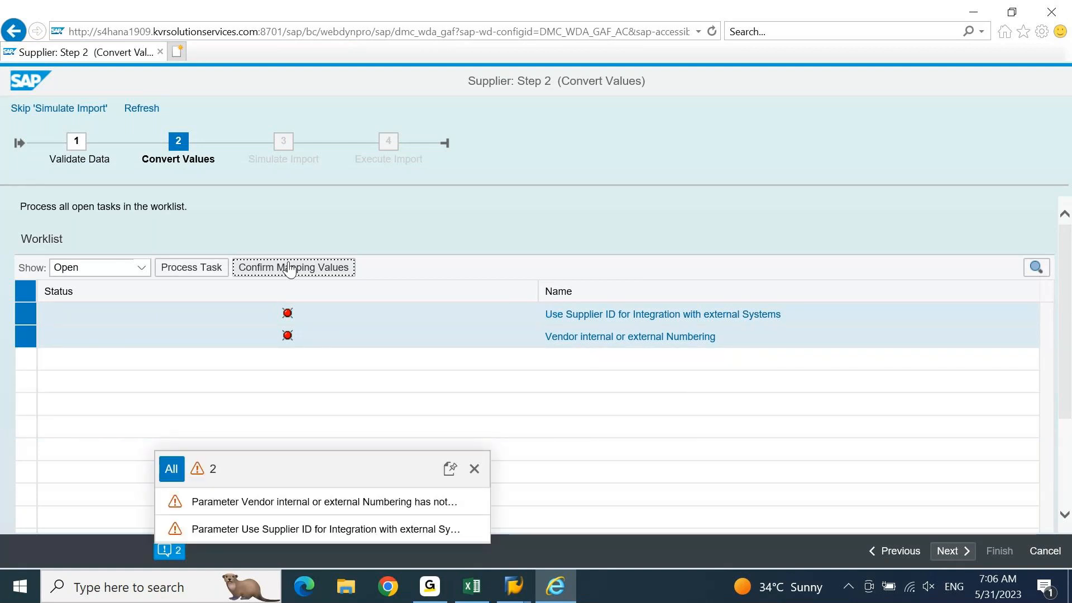
{"action": "left_click", "coordinate": [475, 469]}
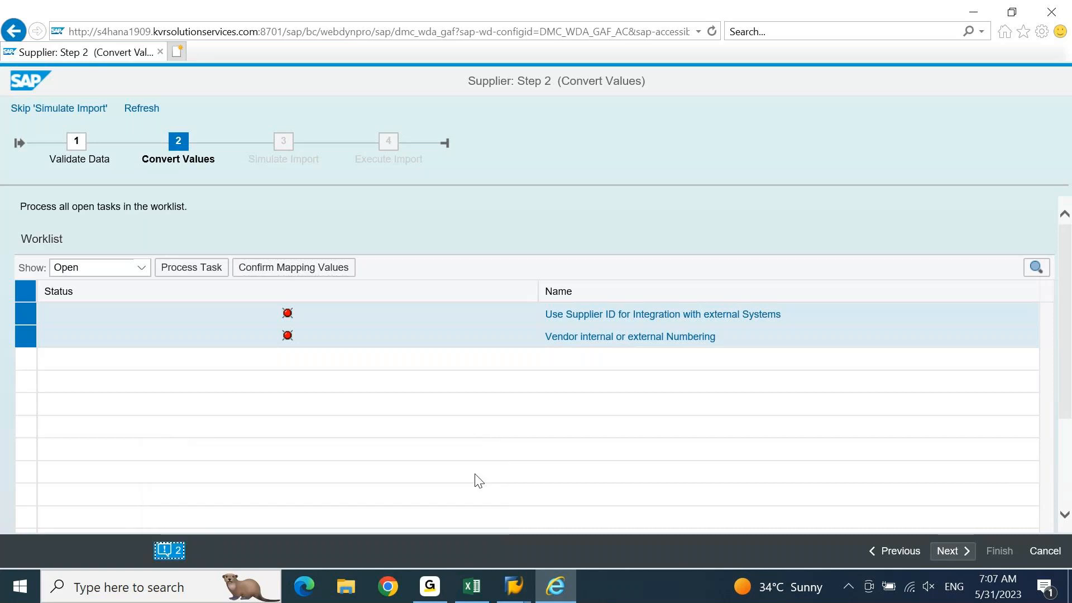
Step: Set the customizing value of the task Use Supplier ID for Integration with external Systems to No Integration and save it
{"action": "left_click", "coordinate": [716, 322]}
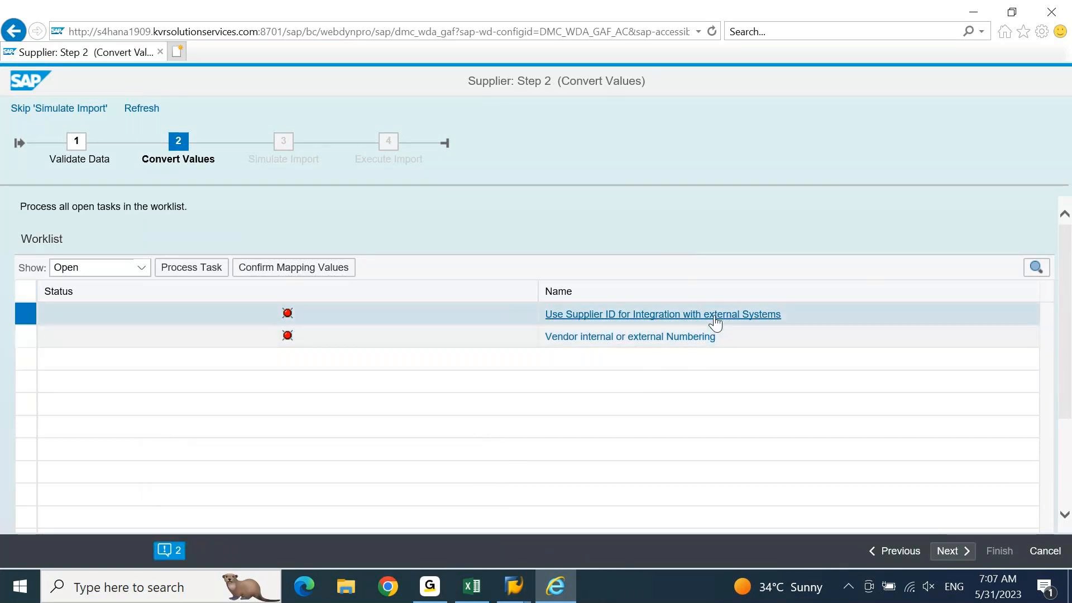
{"action": "left_click", "coordinate": [717, 323]}
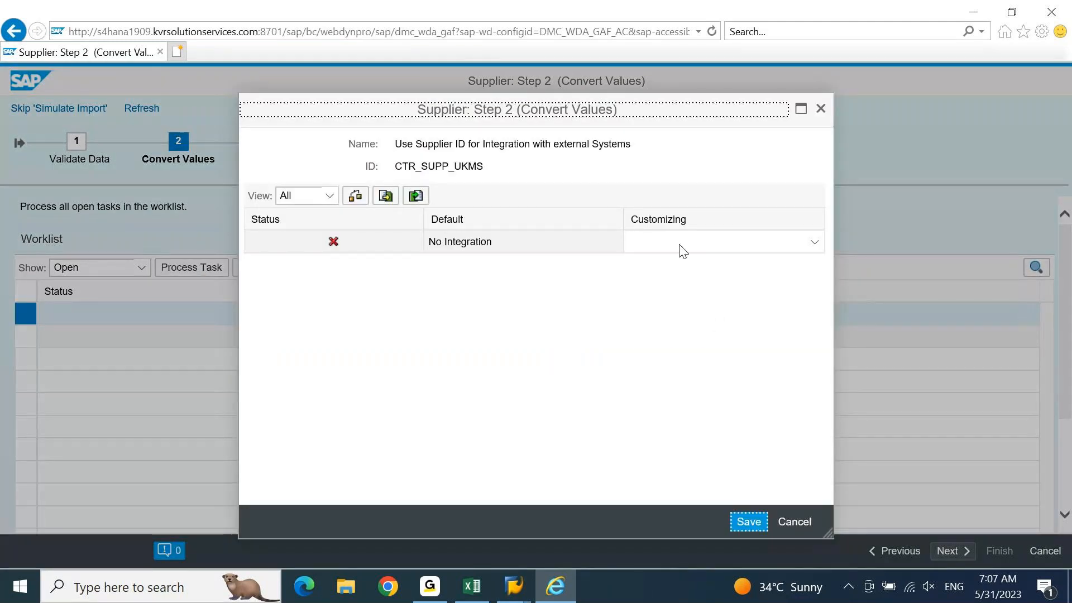
{"action": "left_click", "coordinate": [812, 250]}
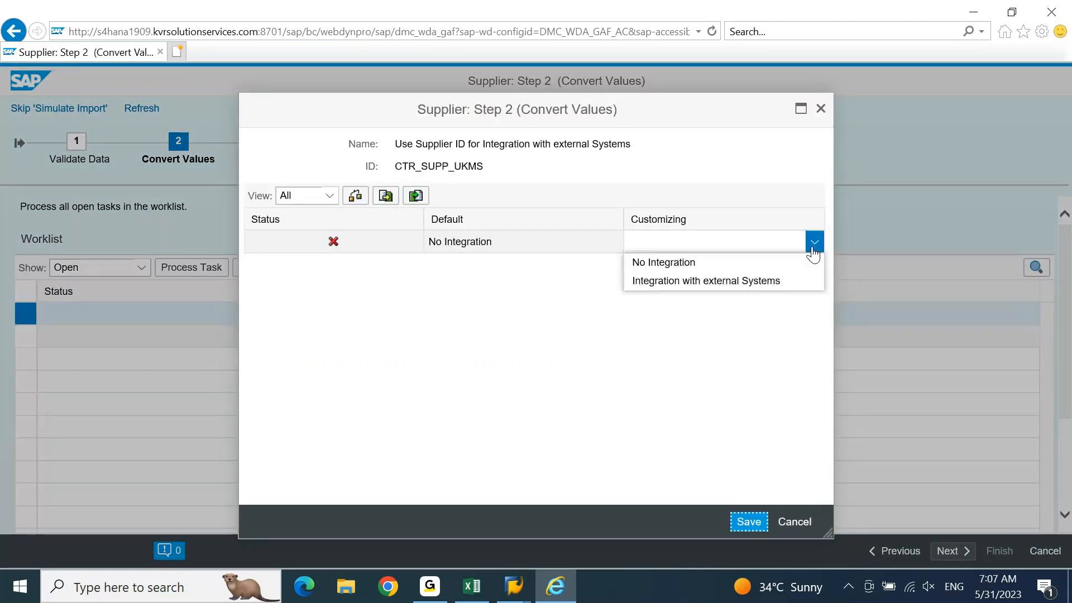
{"action": "left_click", "coordinate": [697, 263]}
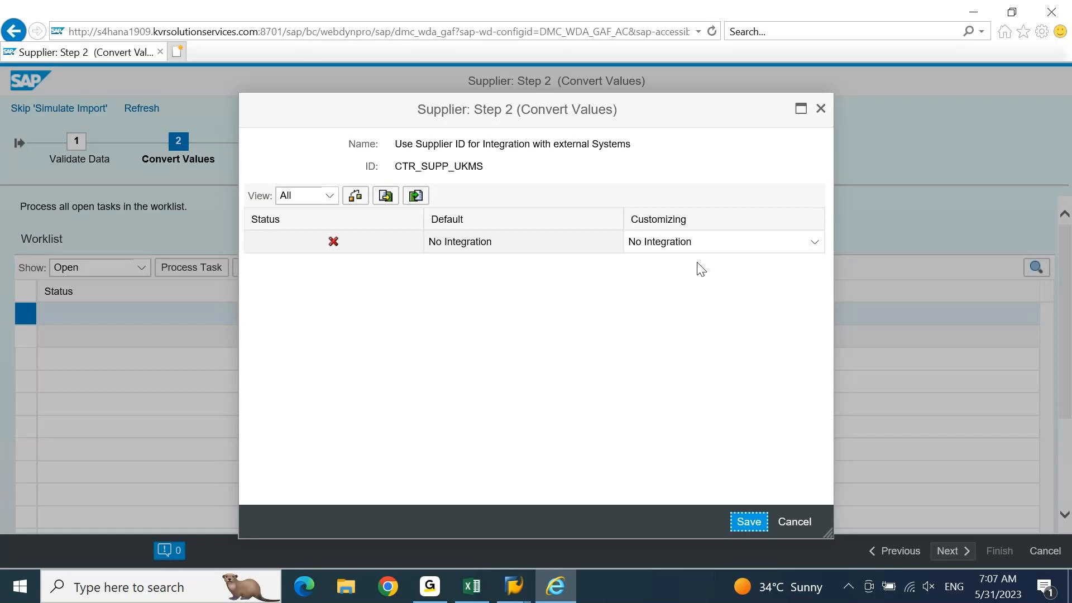
{"action": "left_click", "coordinate": [752, 522]}
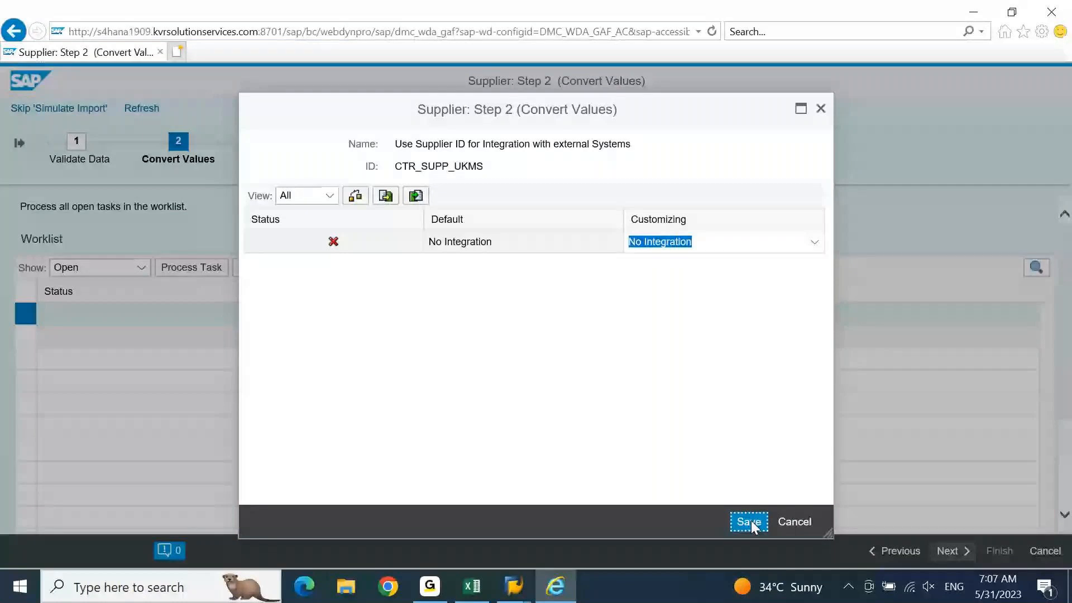
{"action": "left_click", "coordinate": [751, 522]}
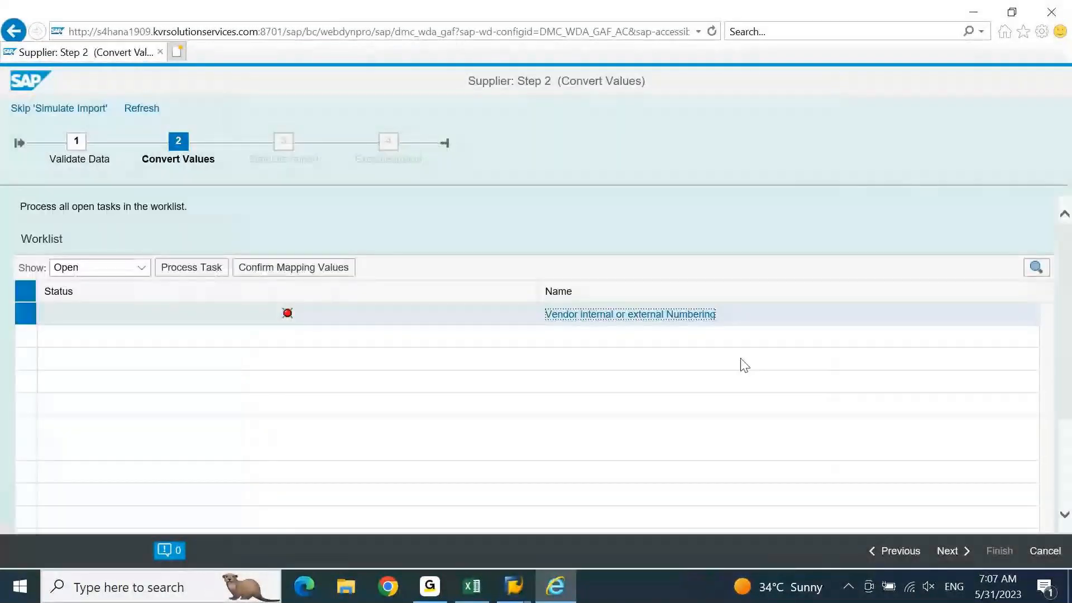
Step: Set the customizing value of the task Vendor internal or external Numbering to internal numbering and save it
{"action": "left_click", "coordinate": [645, 316]}
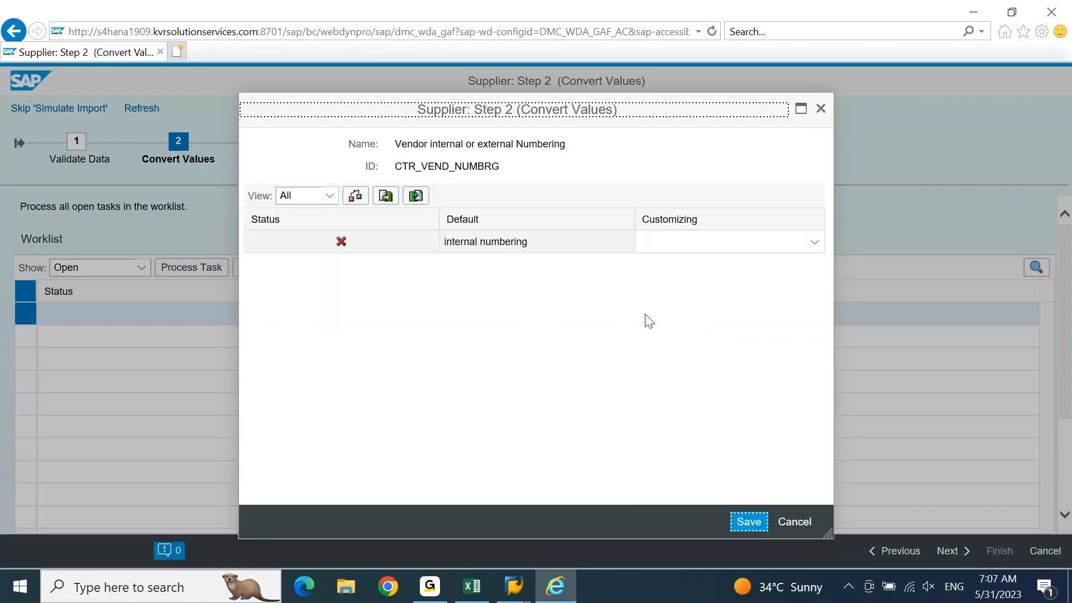
{"action": "left_click", "coordinate": [814, 242]}
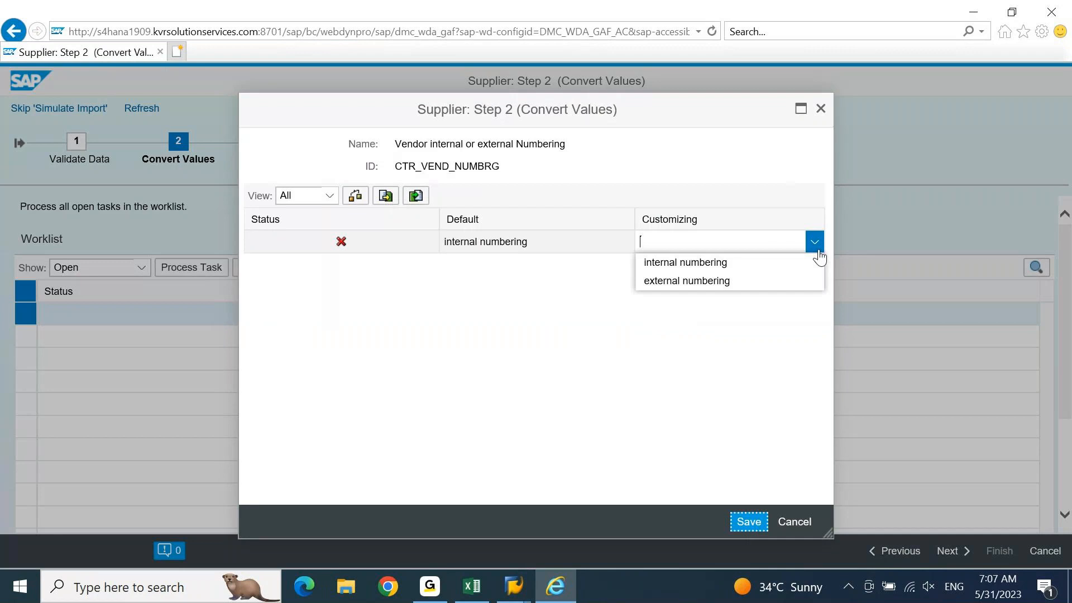
{"action": "left_click", "coordinate": [691, 271]}
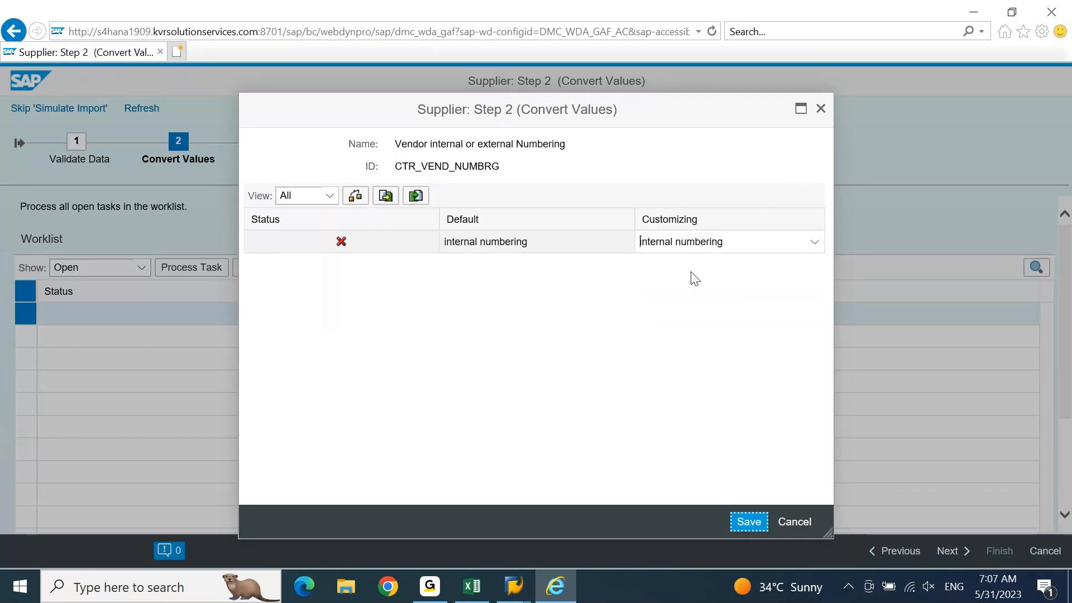
{"action": "left_click", "coordinate": [749, 525]}
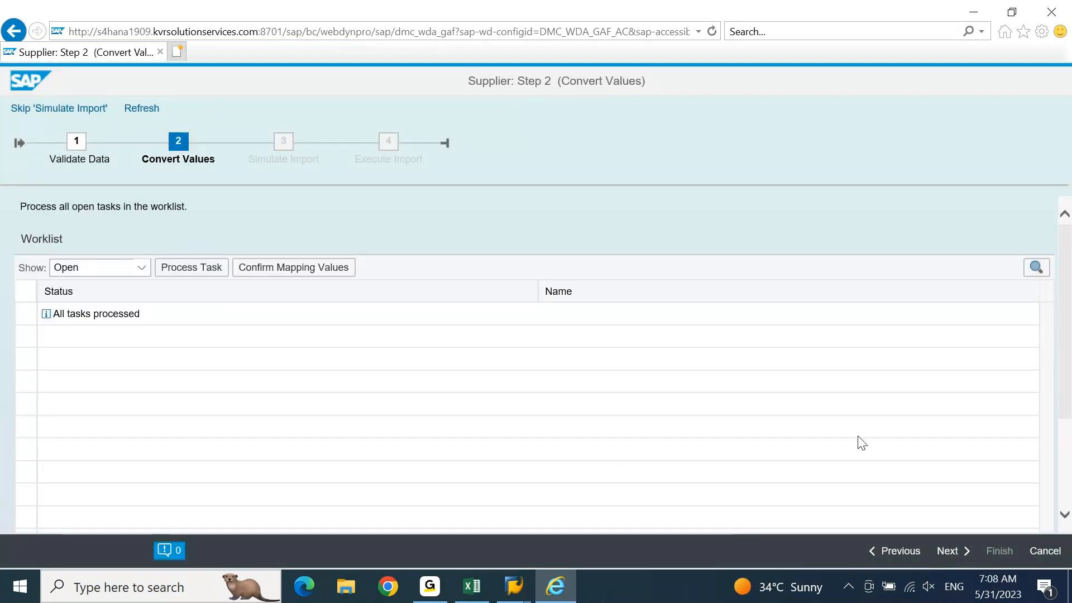
Step: Run the Simulate Import and Execute Import stages for EN_Supplier.xml and finish the supplier transfer
{"action": "left_click", "coordinate": [948, 551]}
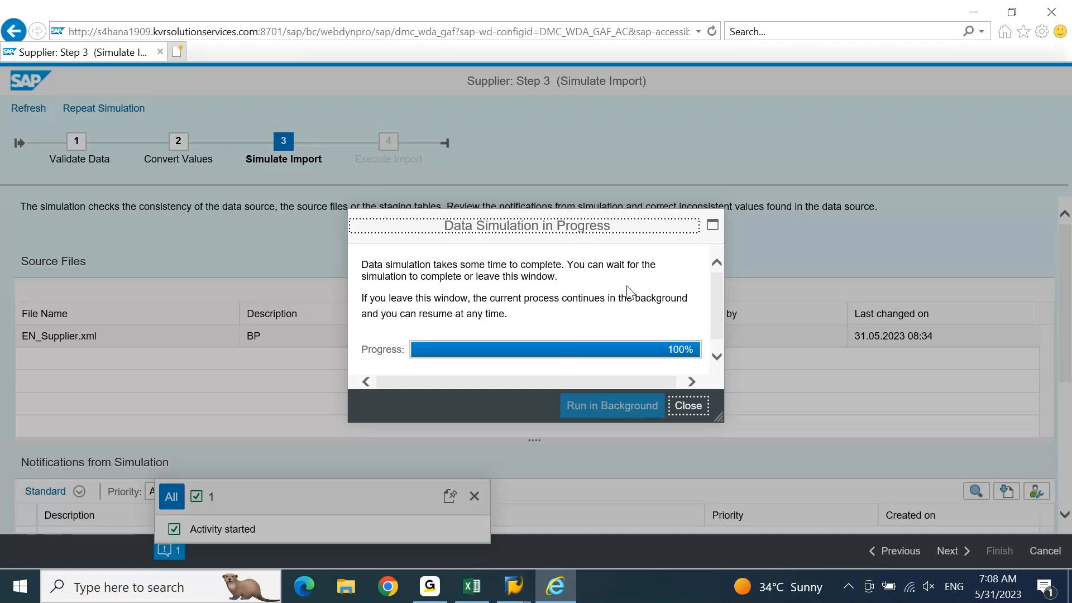
{"action": "left_click", "coordinate": [680, 407]}
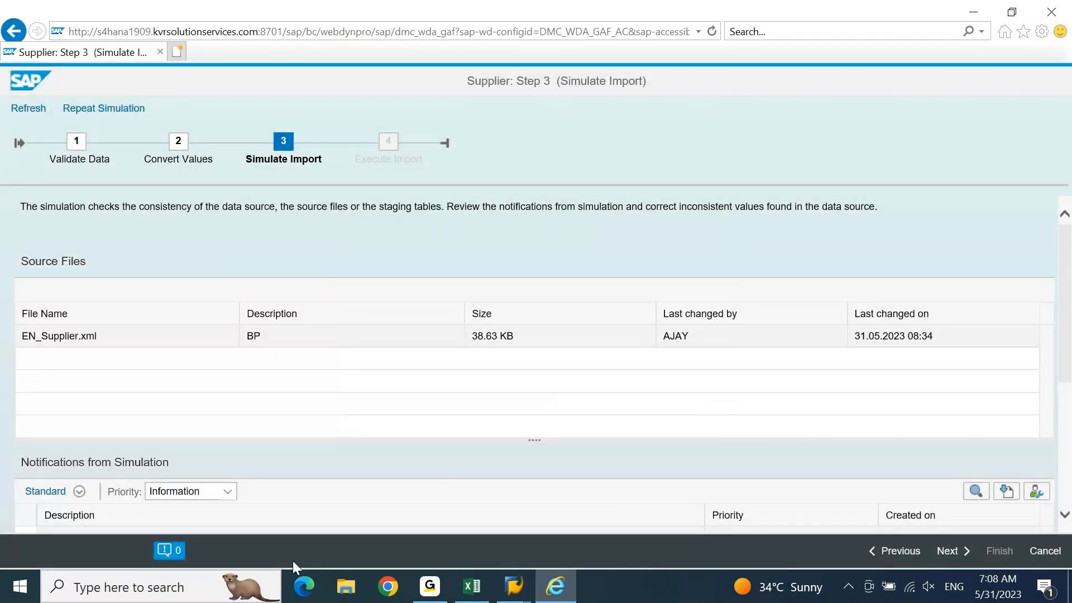
{"action": "left_click", "coordinate": [947, 553]}
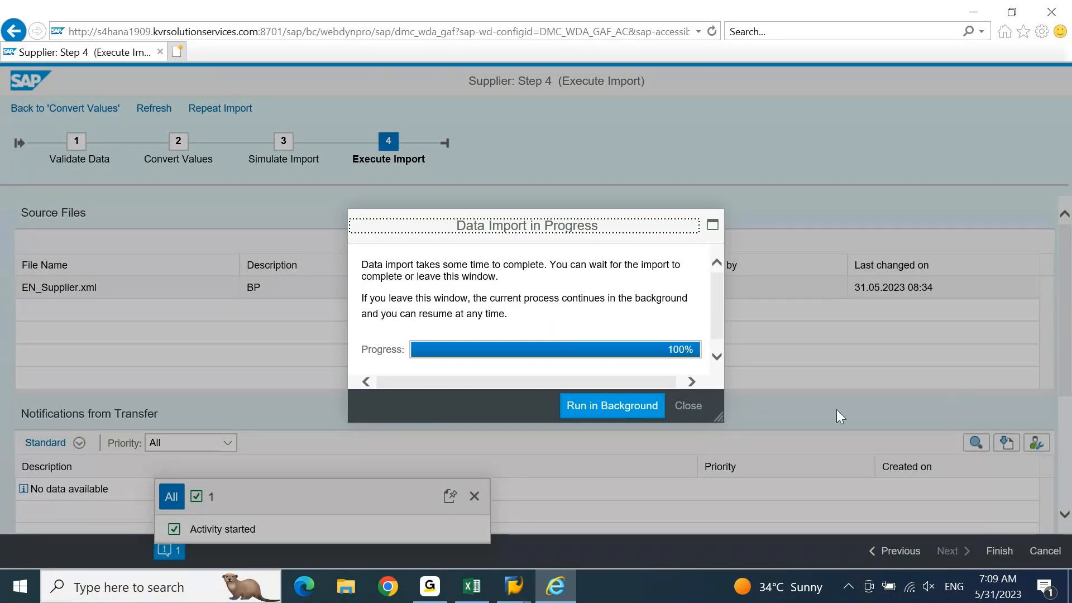
{"action": "left_click", "coordinate": [685, 410]}
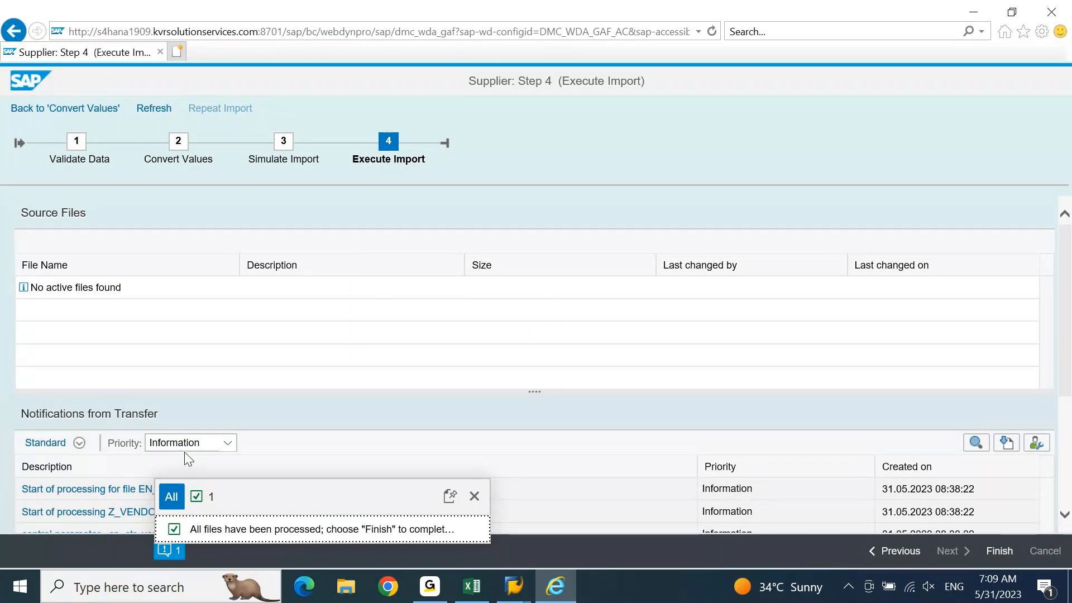
{"action": "left_click", "coordinate": [999, 551]}
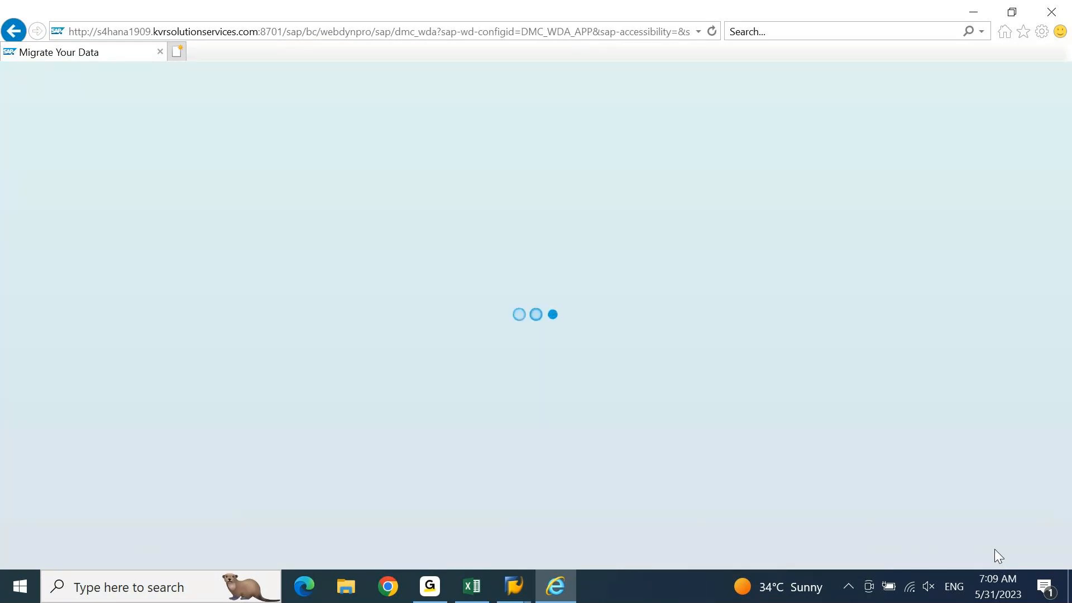
Step: Switch to the SAP GUI session showing the G/L account, go to transaction SE16N and load the selection criteria of table LFB1
{"action": "mouse_move", "coordinate": [529, 592]}
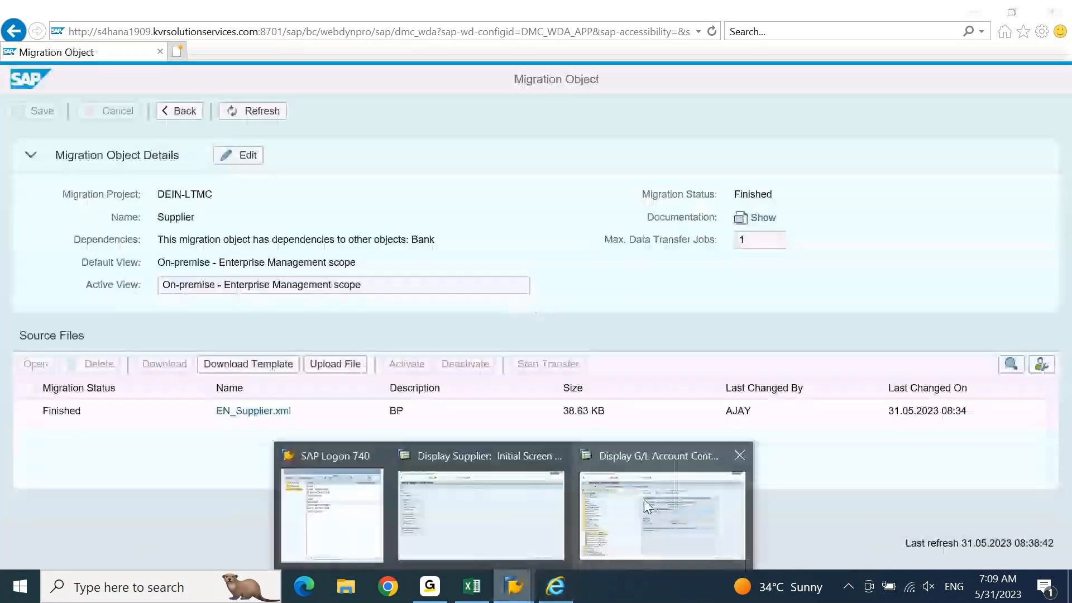
{"action": "left_click", "coordinate": [645, 499]}
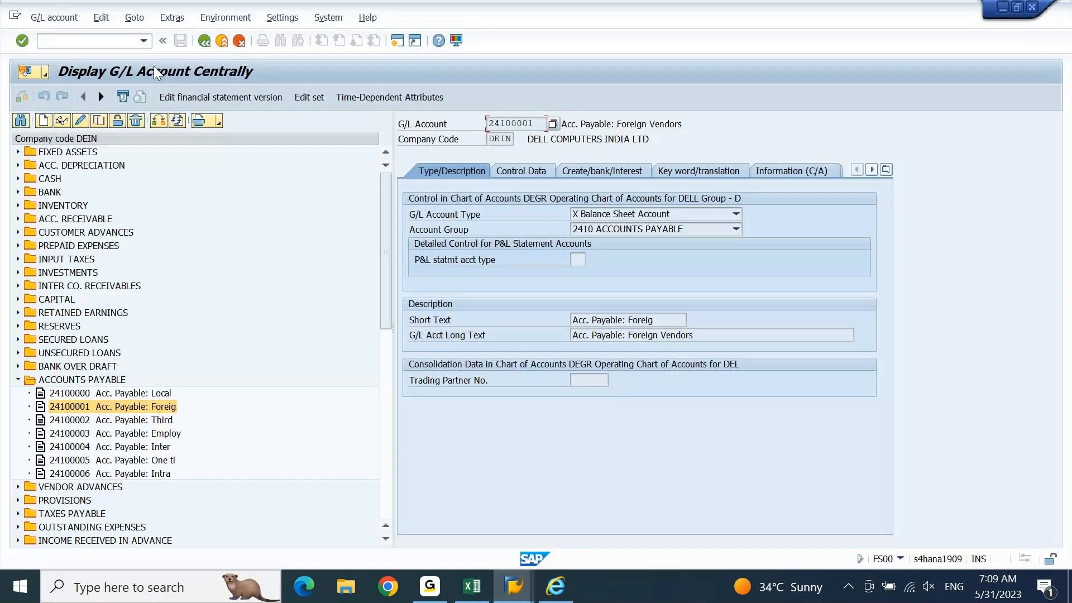
{"action": "left_click", "coordinate": [101, 43]}
{"action": "type", "text": "/N"}
{"action": "key", "text": "Return"}
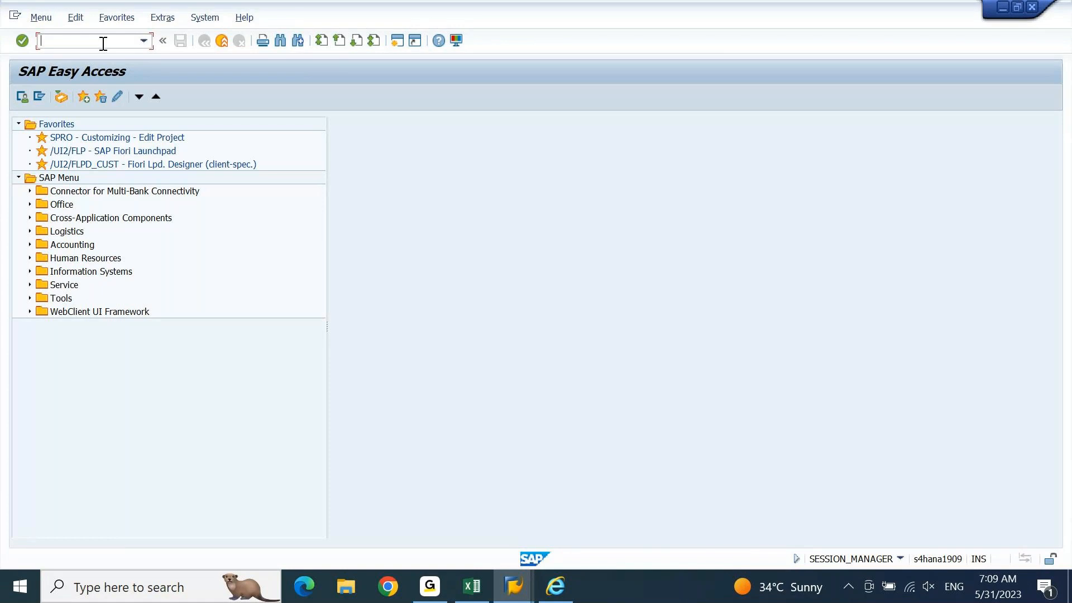
{"action": "type", "text": "SE16N"}
{"action": "key", "text": "Return"}
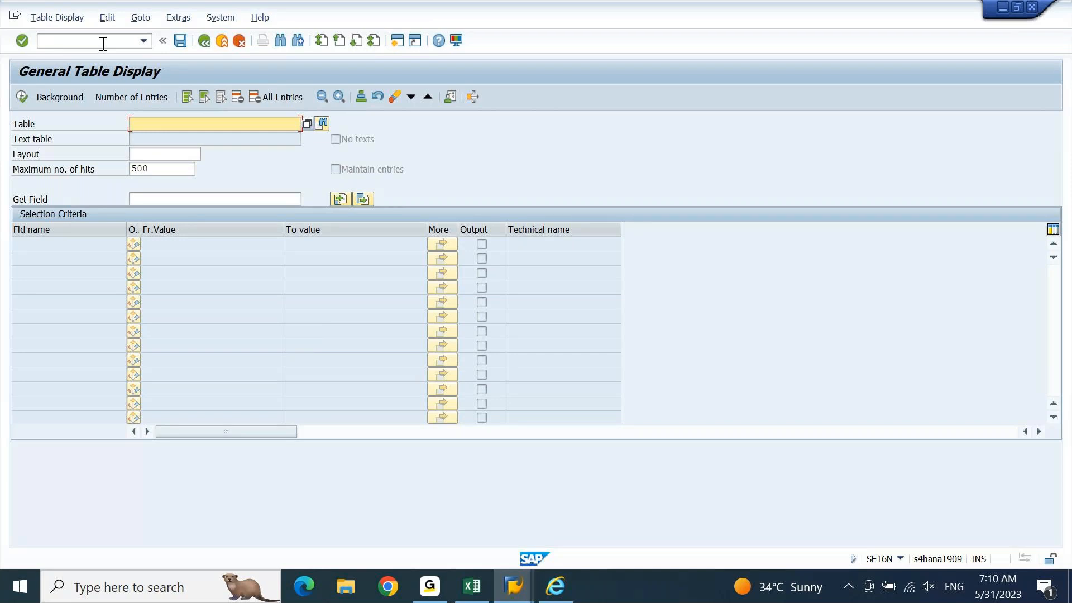
{"action": "type", "text": "LFB1"}
{"action": "key", "text": "Return"}
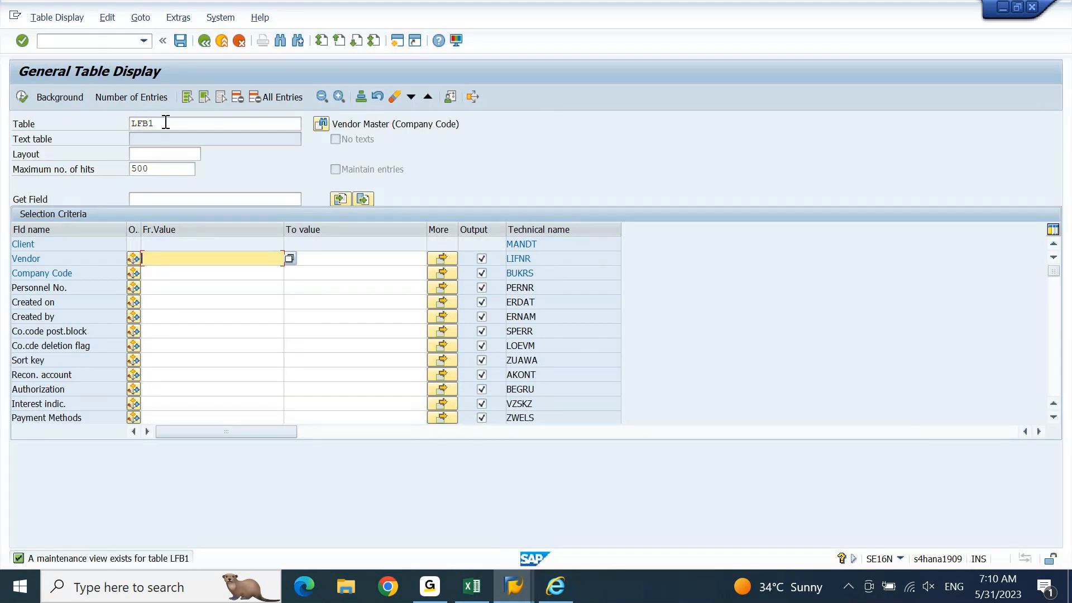
Step: Restrict the LFB1 selection to company code DEIN and display the matching entries
{"action": "left_click_drag", "start_coordinate": [165, 122], "coordinate": [135, 134]}
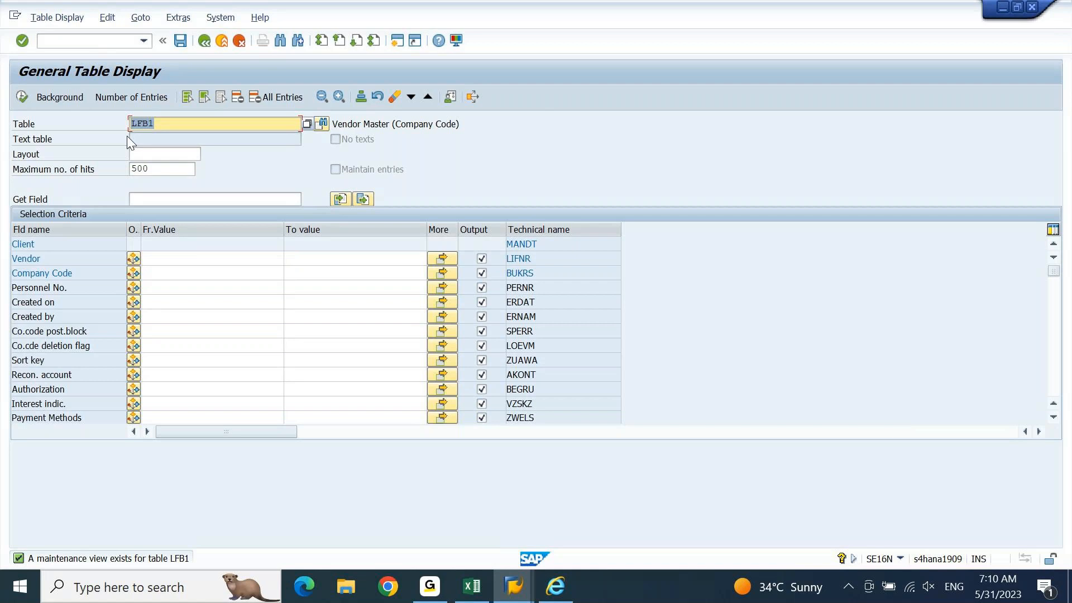
{"action": "left_click", "coordinate": [167, 272]}
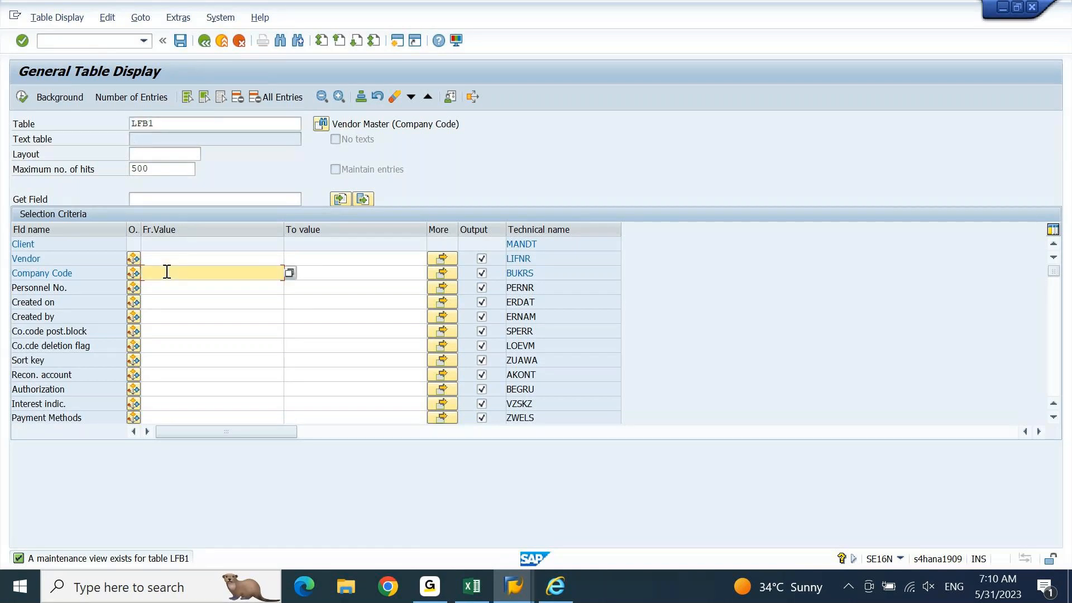
{"action": "type", "text": "DEIN"}
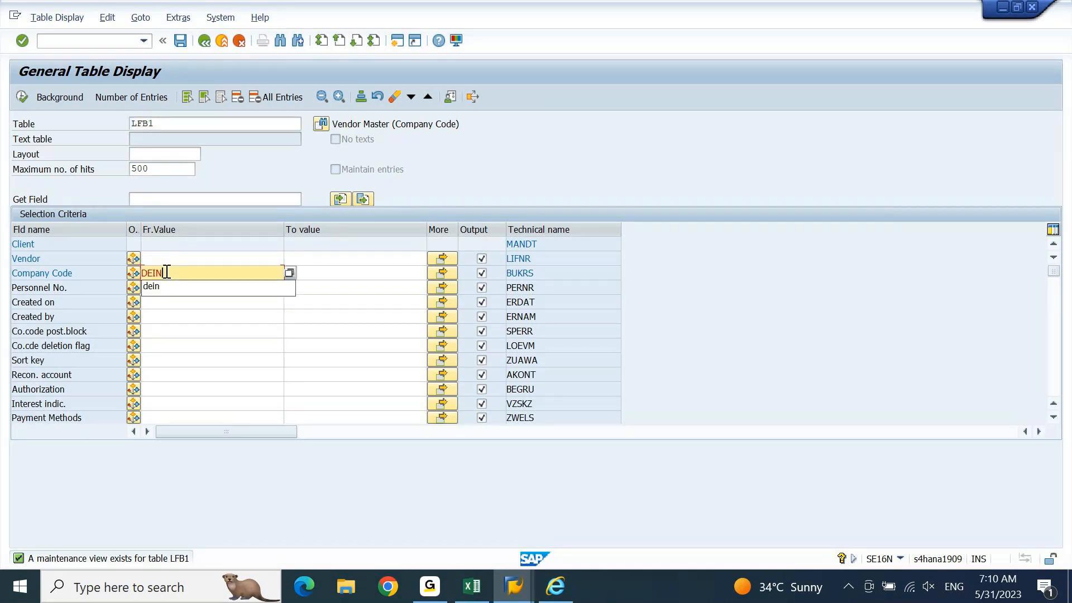
{"action": "key", "text": "Return"}
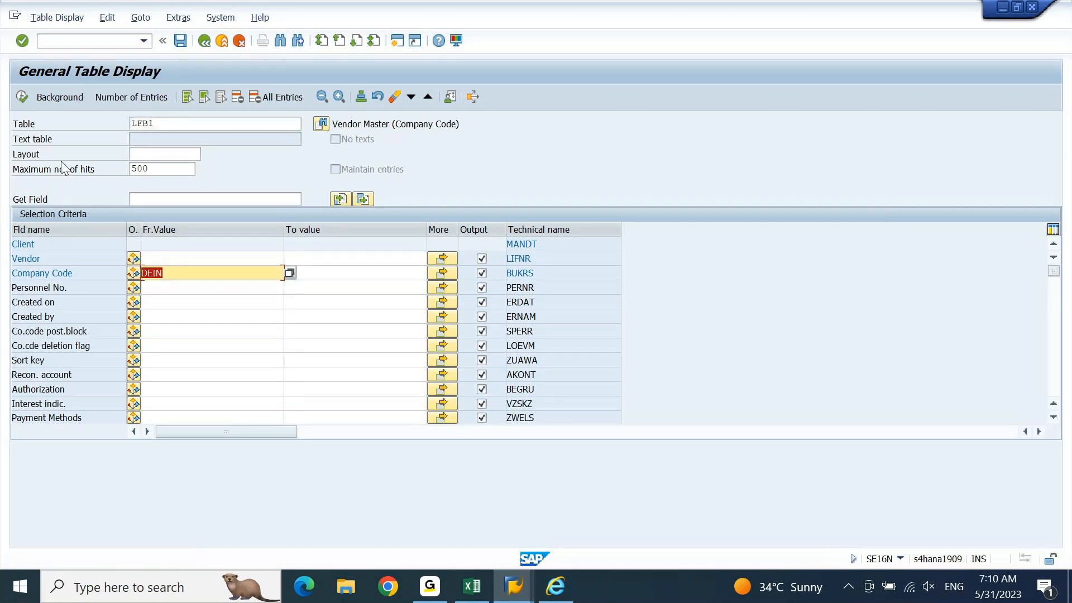
{"action": "left_click", "coordinate": [16, 97]}
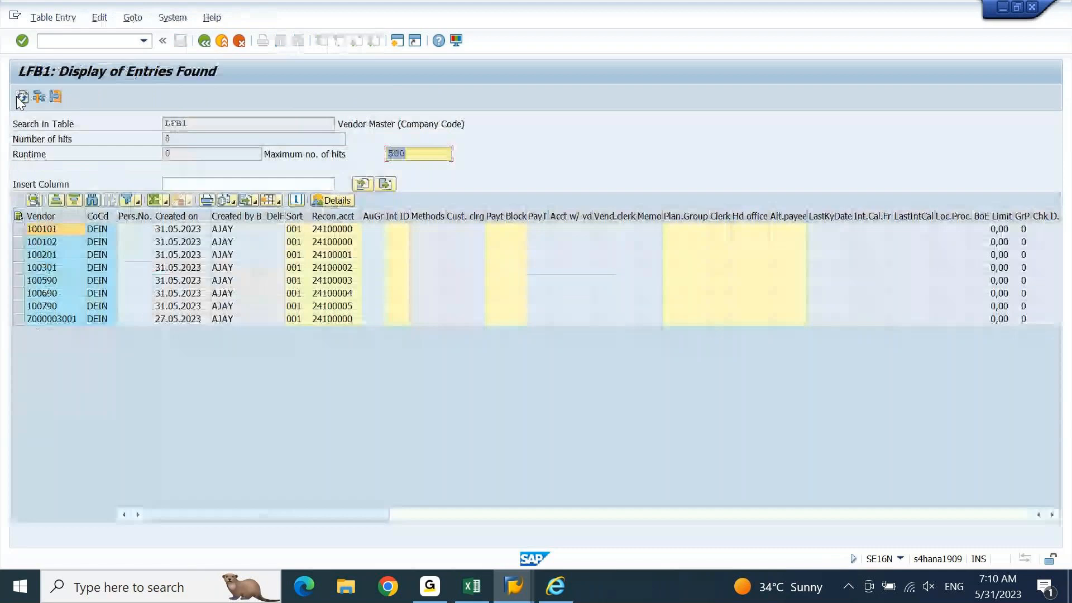
Step: Examine the vendor numbers, creation dates and reconciliation accounts in the LFB1 entries for company code DEIN
{"action": "left_click", "coordinate": [126, 280]}
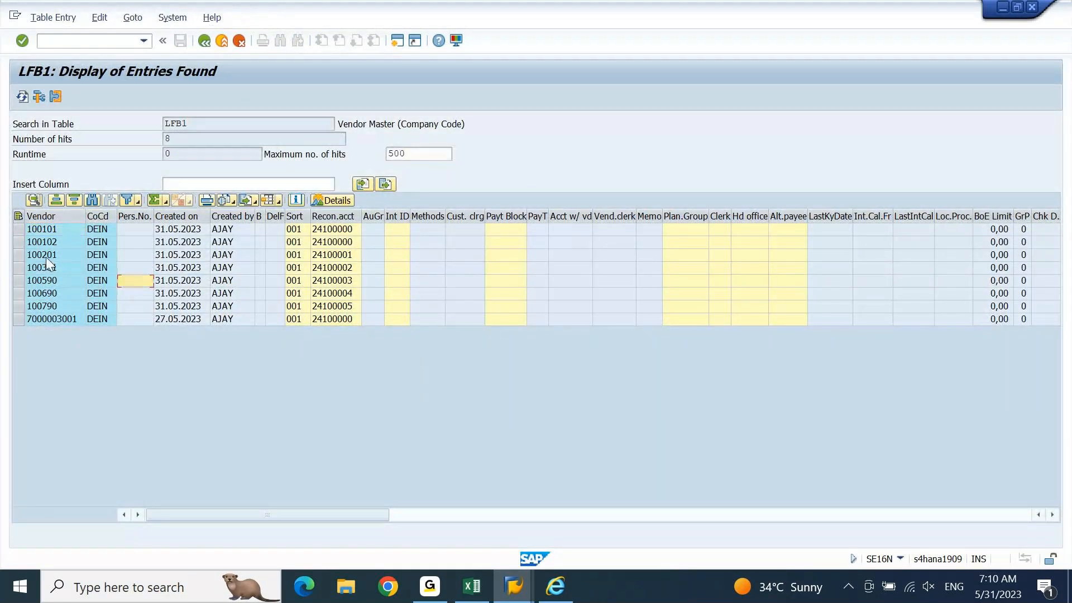
{"action": "left_click", "coordinate": [49, 268]}
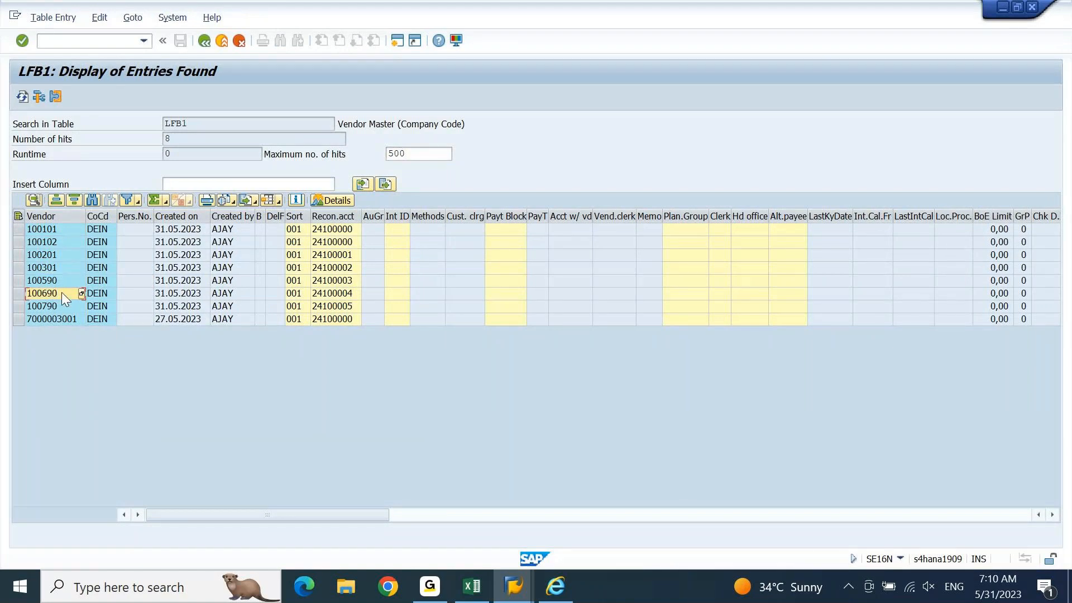
{"action": "key", "text": "Tab"}
{"action": "key", "text": "Tab"}
{"action": "key", "text": "Tab"}
{"action": "key", "text": "Tab"}
{"action": "key", "text": "Tab"}
{"action": "key", "text": "Tab"}
Step: Open the EN_Supplier file from the desktop in Excel and maximize it to view vendors V001 to V005
{"action": "left_click", "coordinate": [472, 586]}
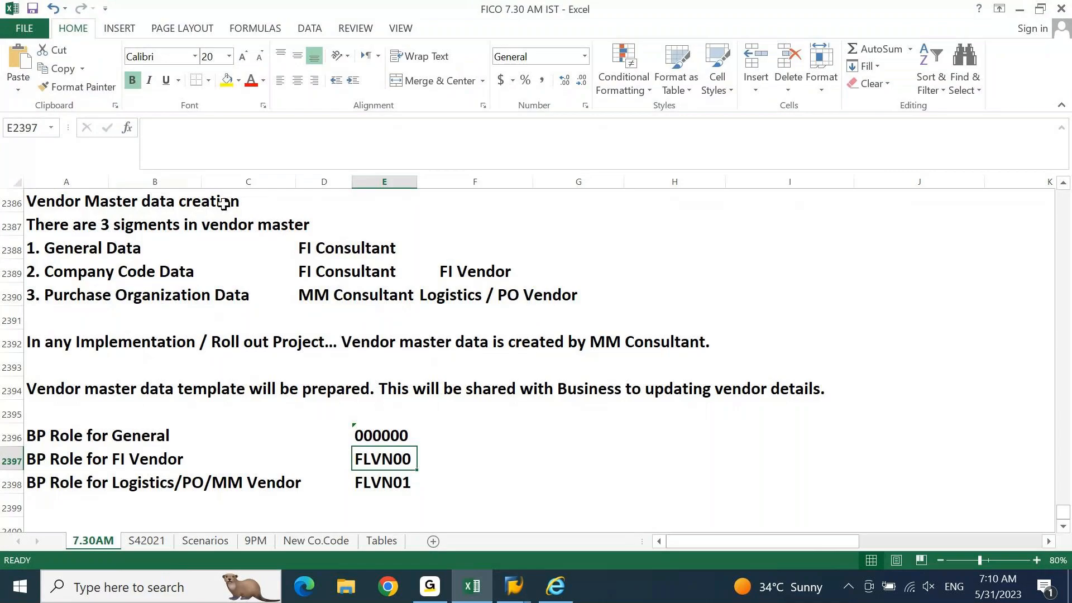
{"action": "key", "text": "super+d"}
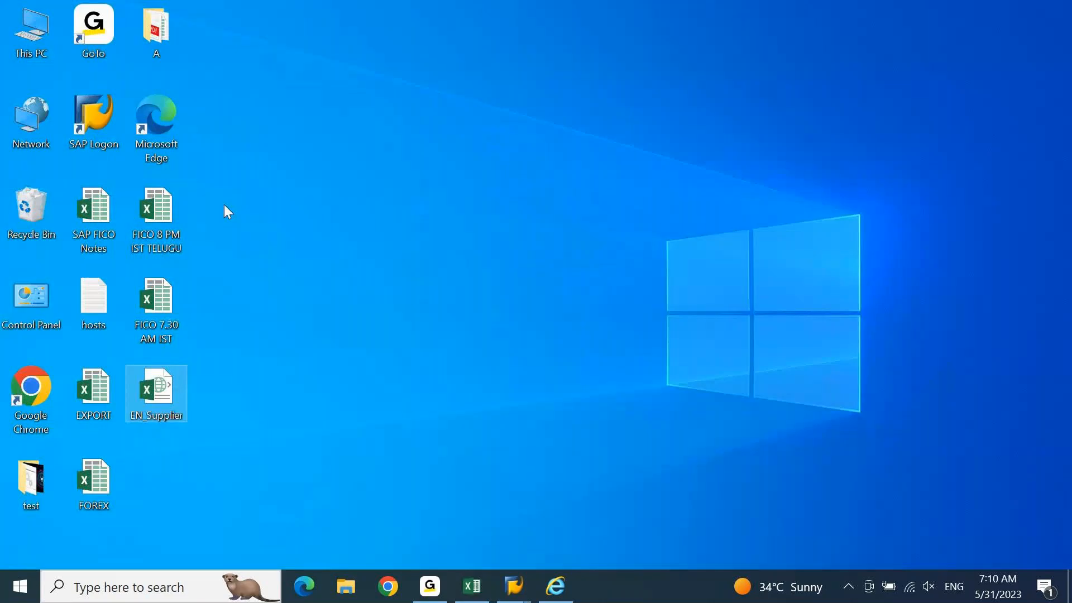
{"action": "double_click", "coordinate": [158, 392]}
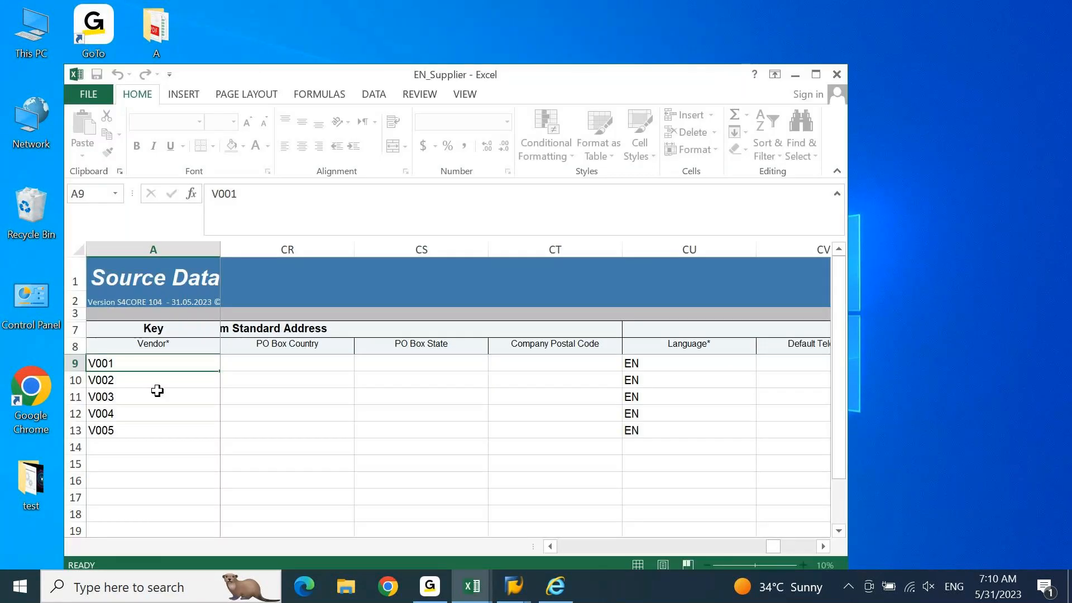
{"action": "left_click", "coordinate": [818, 75]}
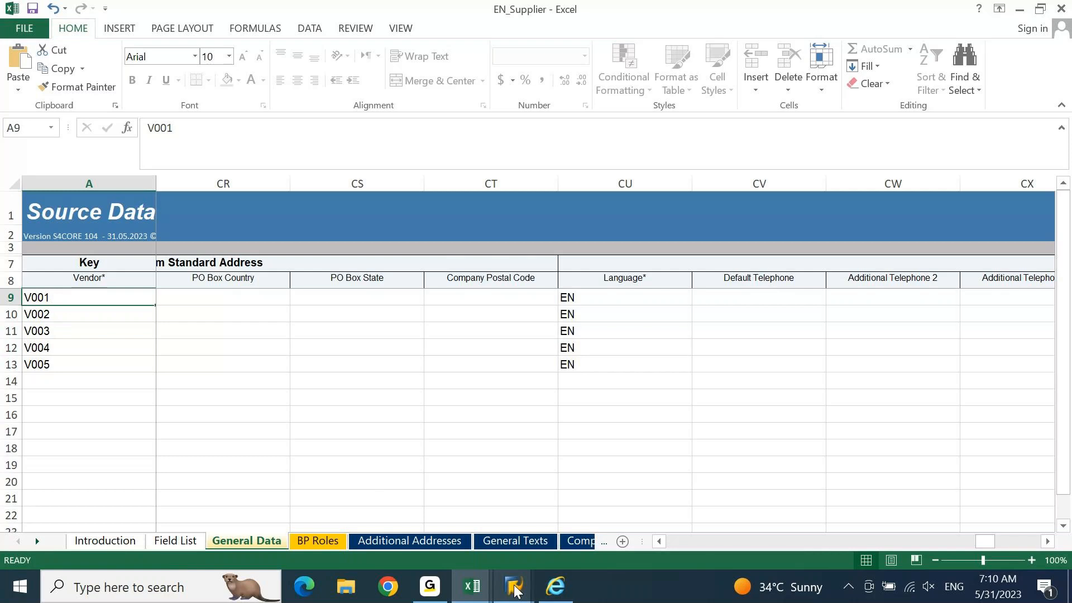
Step: Switch back to the LFB1 results in SAP GUI and review the columns through to the last one
{"action": "mouse_move", "coordinate": [513, 586]}
{"action": "left_click", "coordinate": [673, 485]}
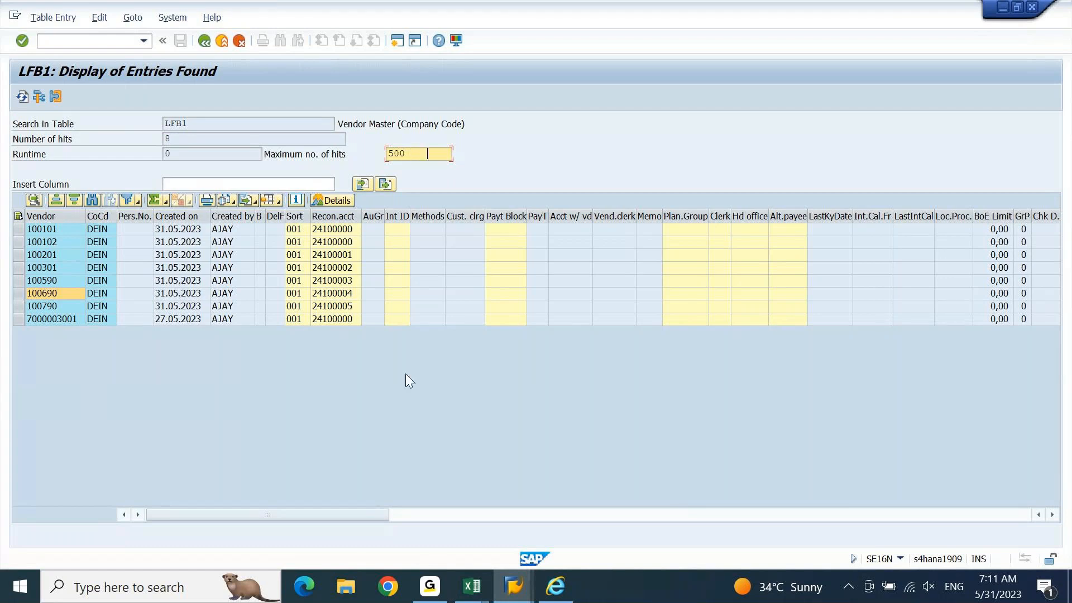
{"action": "left_click", "coordinate": [352, 272]}
{"action": "key", "text": "End"}
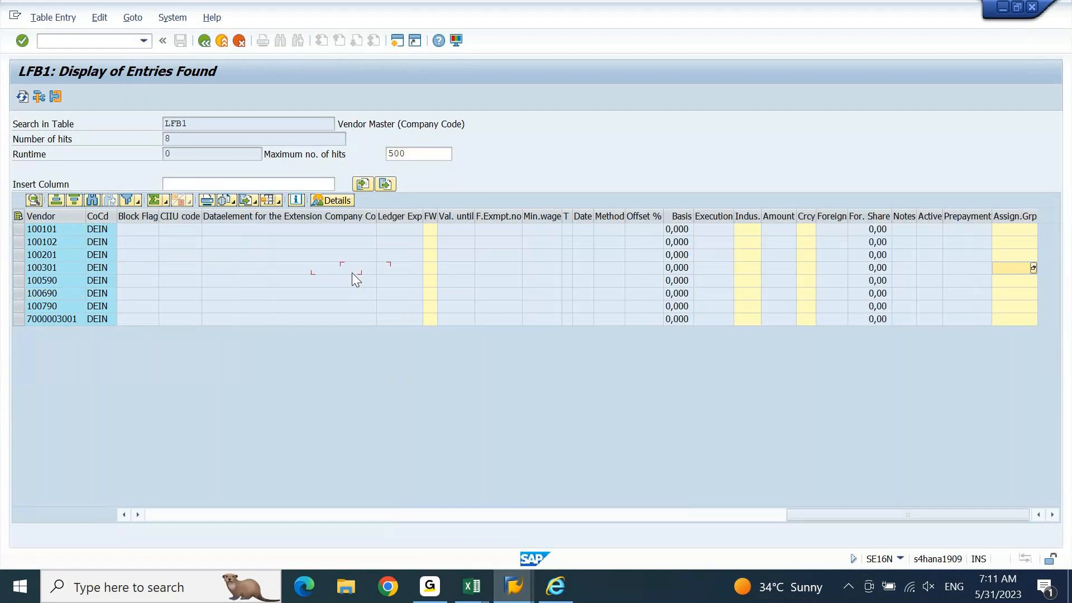
{"action": "key", "text": "Home"}
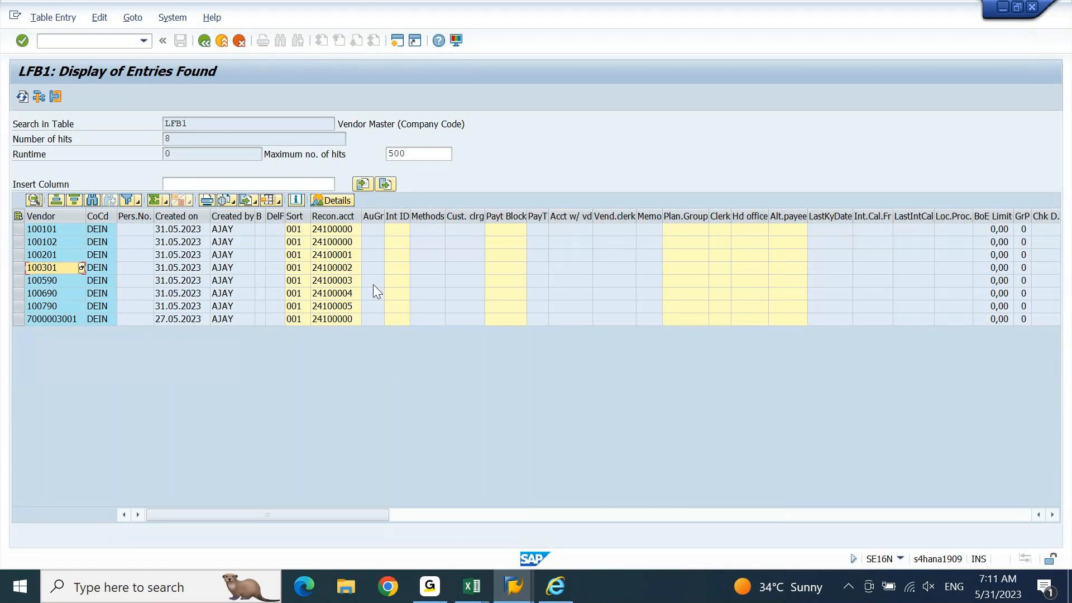
Step: Switch to the FICO 7.30 AM IST workbook in Excel and enter LFB1 in cell H2389 for Company Code Data
{"action": "left_click", "coordinate": [474, 587]}
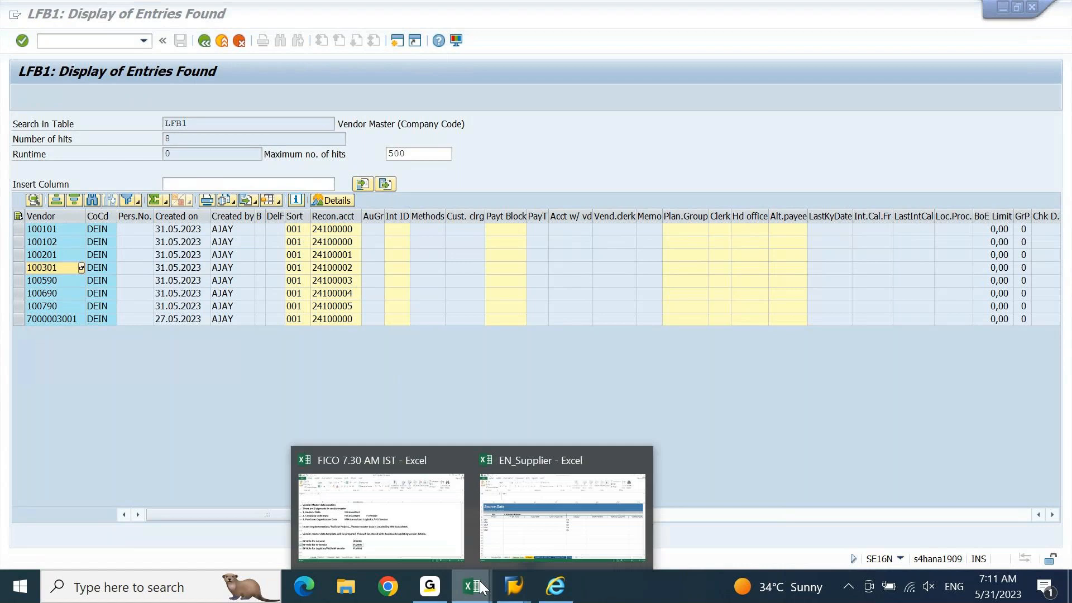
{"action": "left_click", "coordinate": [380, 518]}
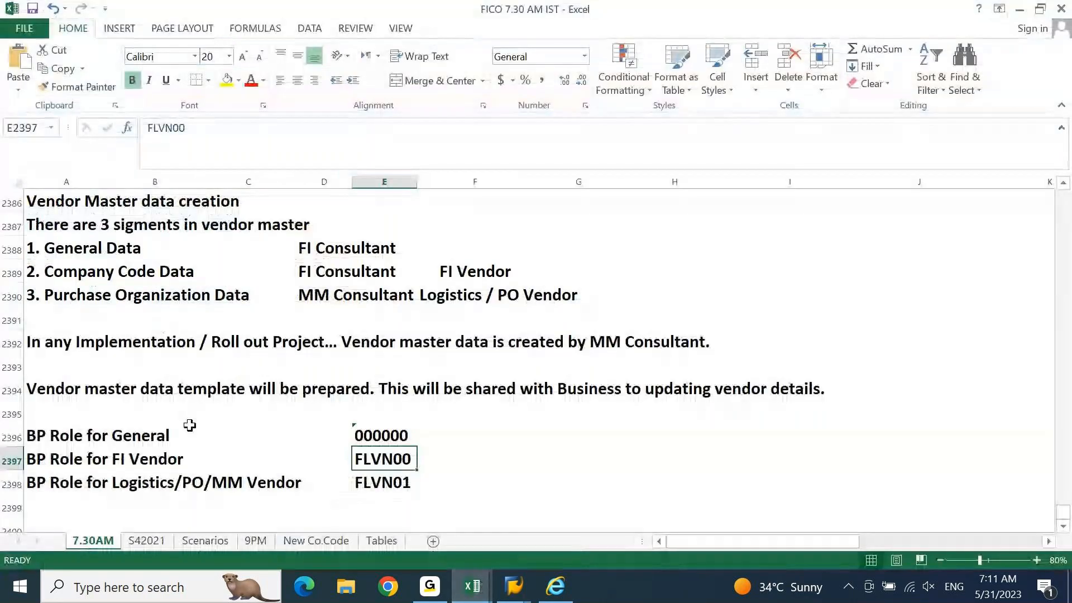
{"action": "key", "text": "Left"}
{"action": "key", "text": "Left"}
{"action": "key", "text": "Up"}
{"action": "key", "text": "Up"}
{"action": "key", "text": "Up"}
{"action": "key", "text": "Up"}
{"action": "key", "text": "Up"}
{"action": "key", "text": "Up"}
{"action": "key", "text": "Up"}
{"action": "key", "text": "Up"}
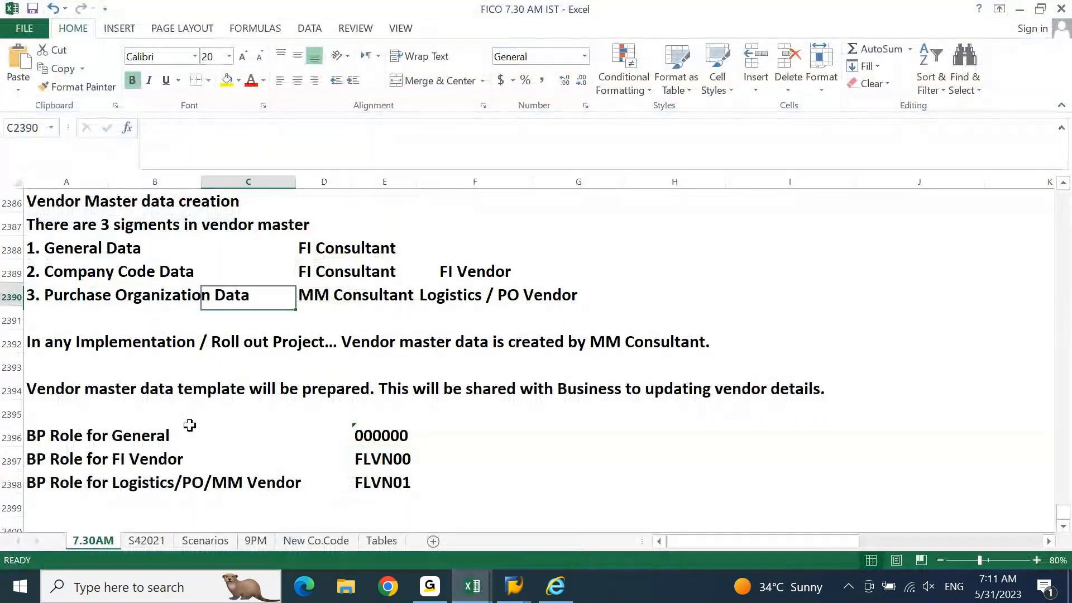
{"action": "key", "text": "Left"}
{"action": "key", "text": "Up"}
{"action": "key", "text": "Left"}
{"action": "key", "text": "Down"}
{"action": "key", "text": "Right"}
{"action": "key", "text": "Right"}
{"action": "key", "text": "Right"}
{"action": "key", "text": "Right"}
{"action": "key", "text": "Right"}
{"action": "key", "text": "Right"}
{"action": "key", "text": "Right"}
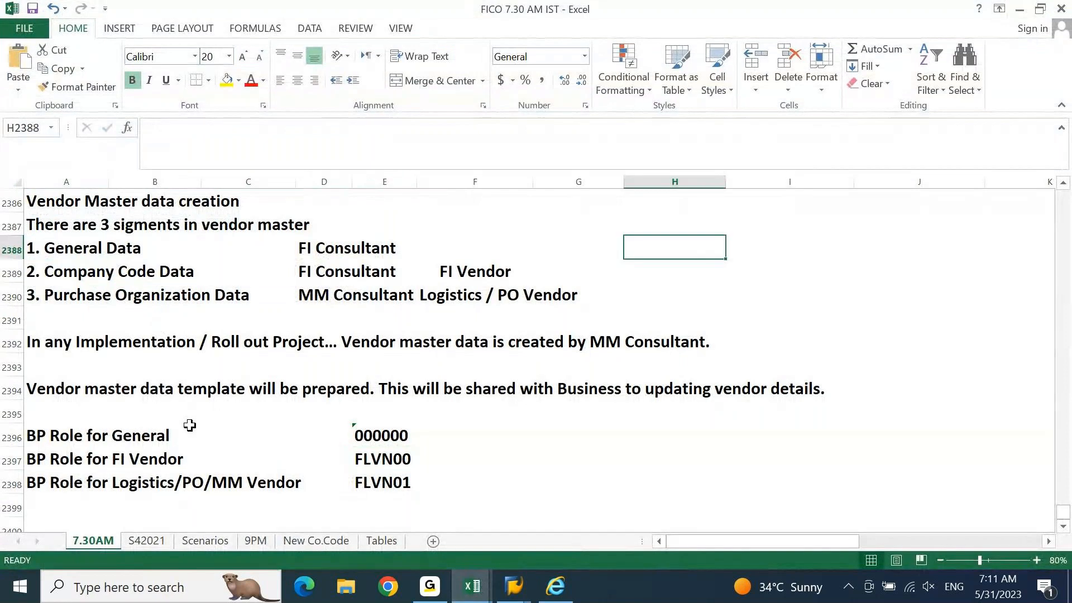
{"action": "type", "text": "LFB1"}
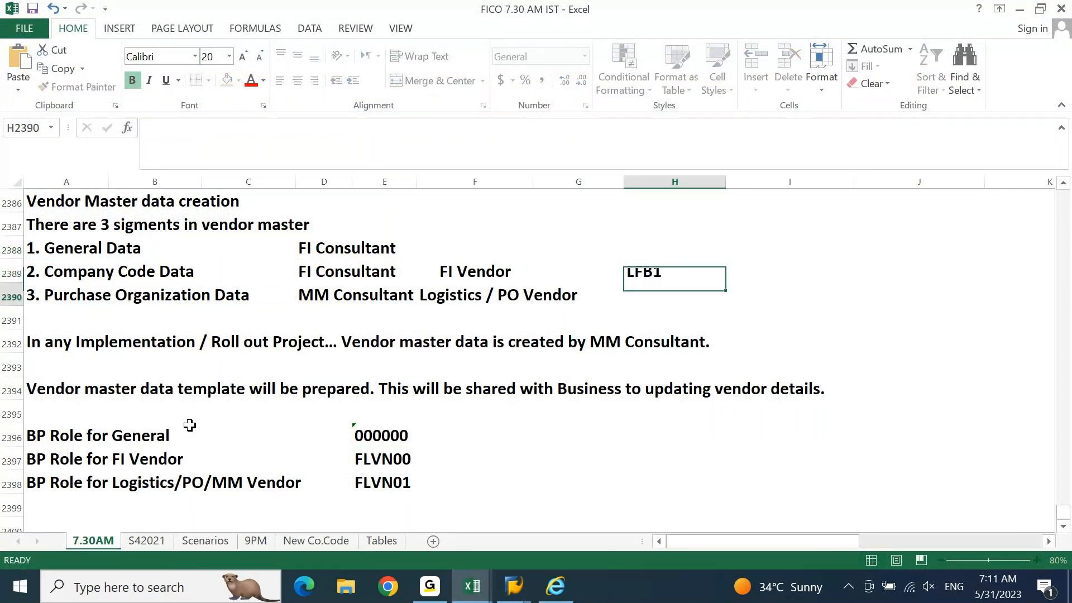
{"action": "key", "text": "Return"}
{"action": "key", "text": "Up"}
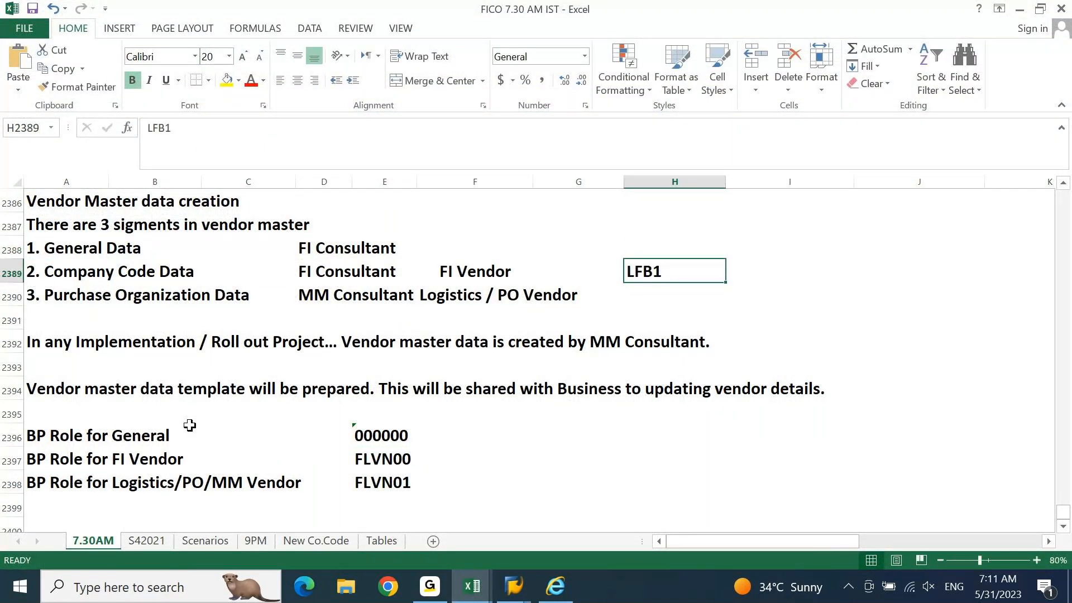
Step: Enter LFA1 in cell H2388 for the General Data segment
{"action": "key", "text": "Up"}
{"action": "key", "text": "F2"}
{"action": "type", "text": "LFA1"}
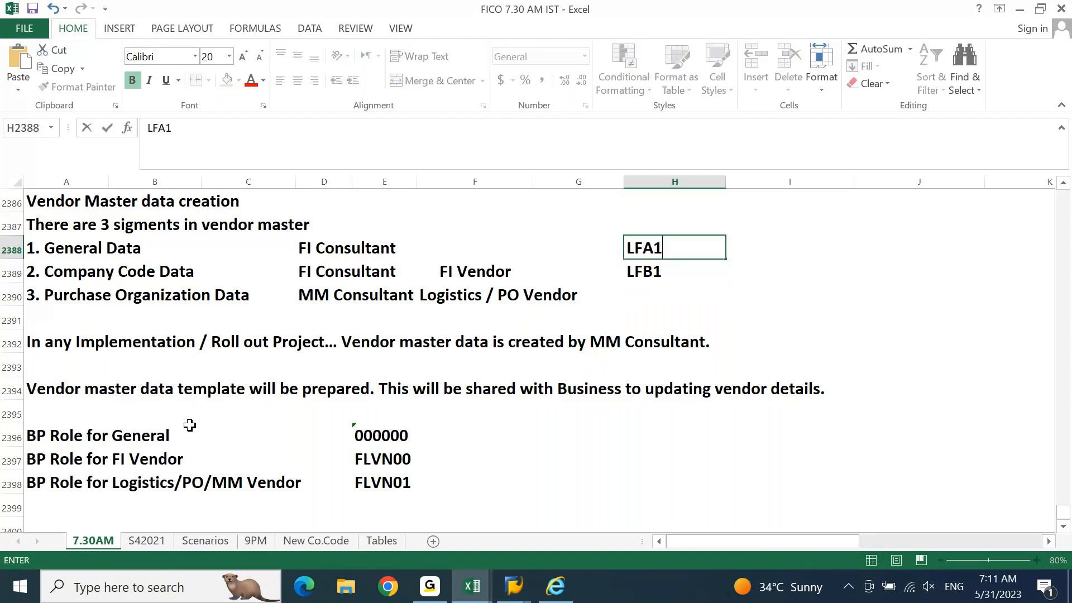
{"action": "key", "text": "Return"}
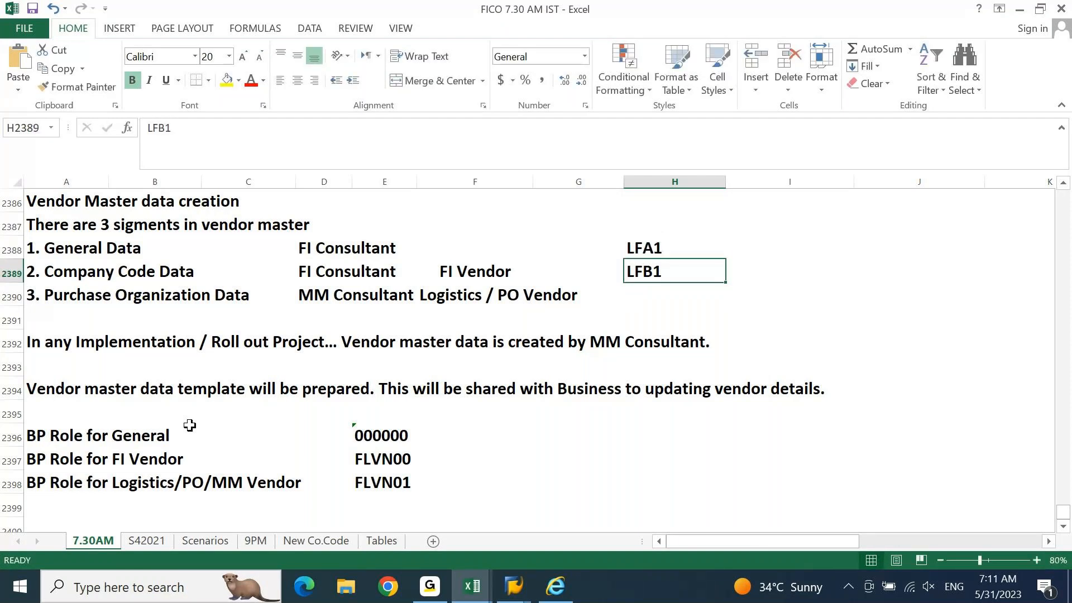
Step: Highlight the table names in cells H2388:H2389 with a yellow fill
{"action": "key", "text": "shift+Up"}
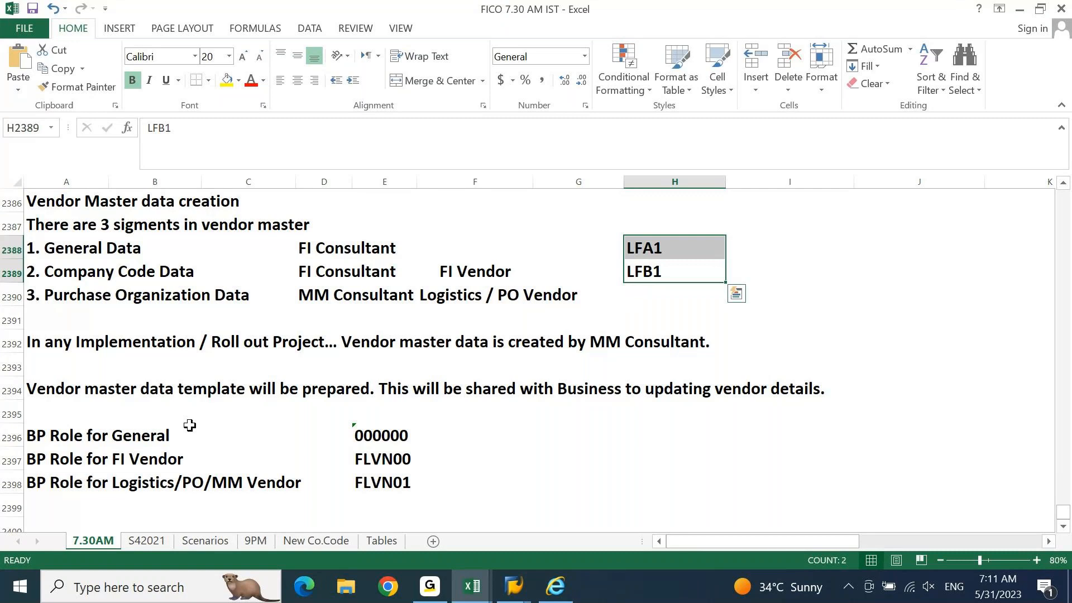
{"action": "left_click", "coordinate": [226, 81]}
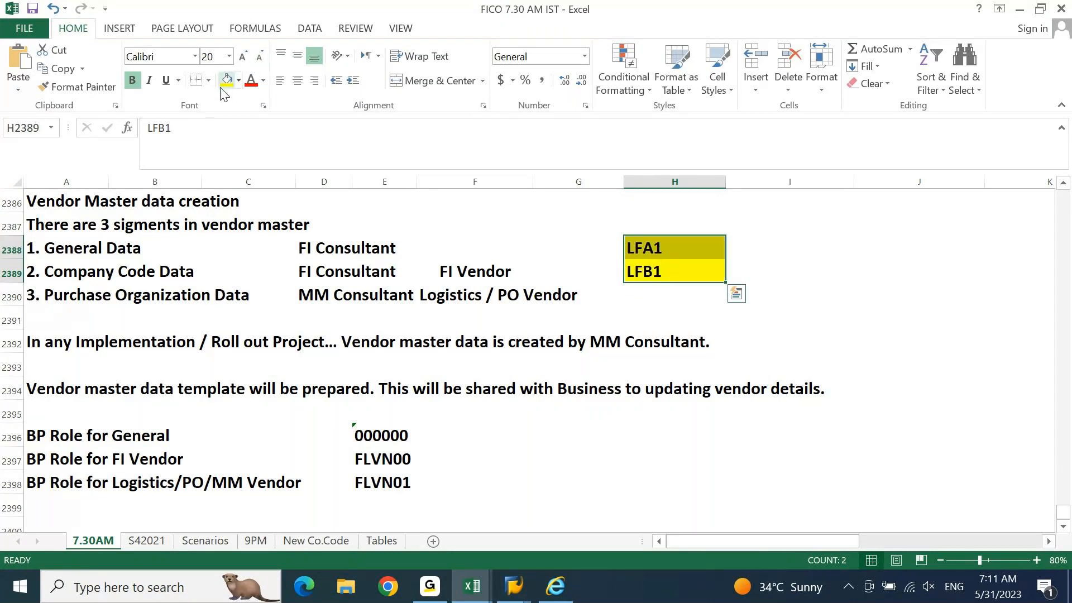
{"action": "key", "text": "Down"}
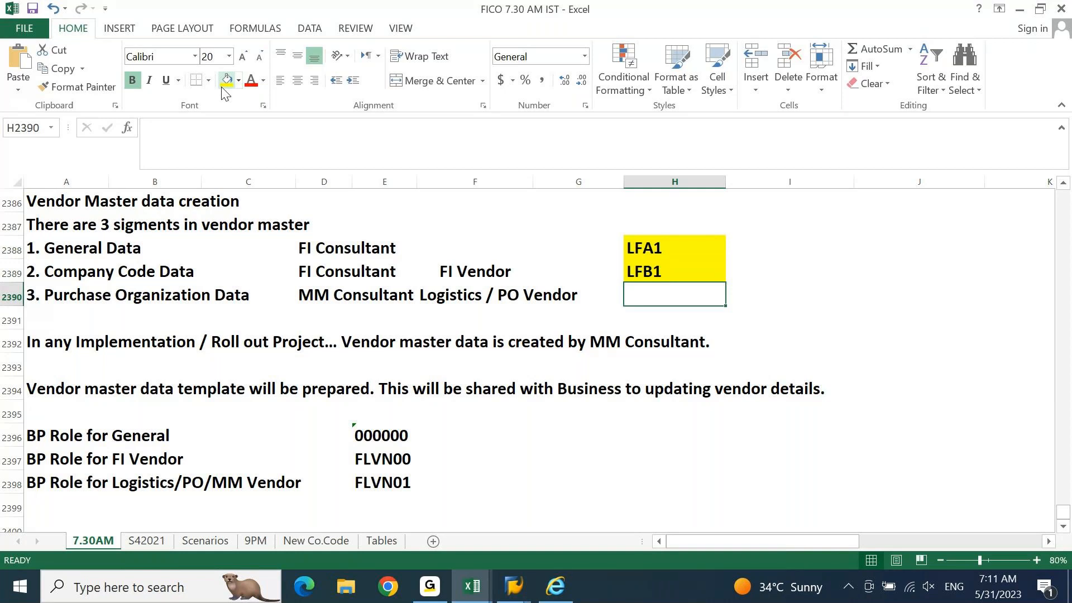
{"action": "key", "text": "Up"}
{"action": "key", "text": "Up"}
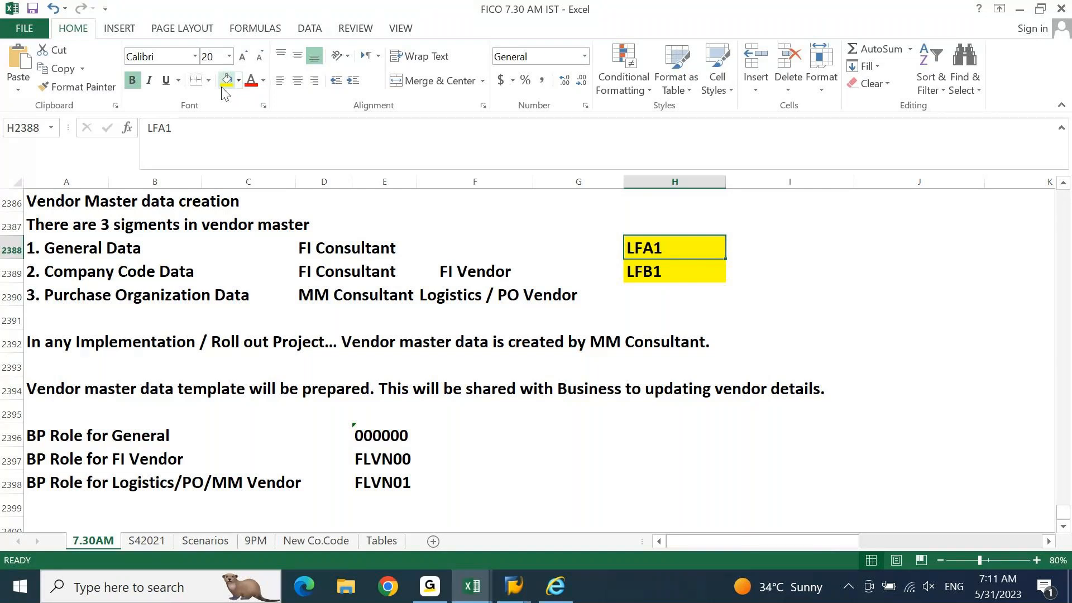
Step: Switch back to the LFB1 results in SAP GUI and copy all the vendor numbers from the Vendor column
{"action": "left_click", "coordinate": [513, 585]}
{"action": "left_click", "coordinate": [667, 497]}
{"action": "left_click_drag", "start_coordinate": [41, 231], "coordinate": [53, 317]}
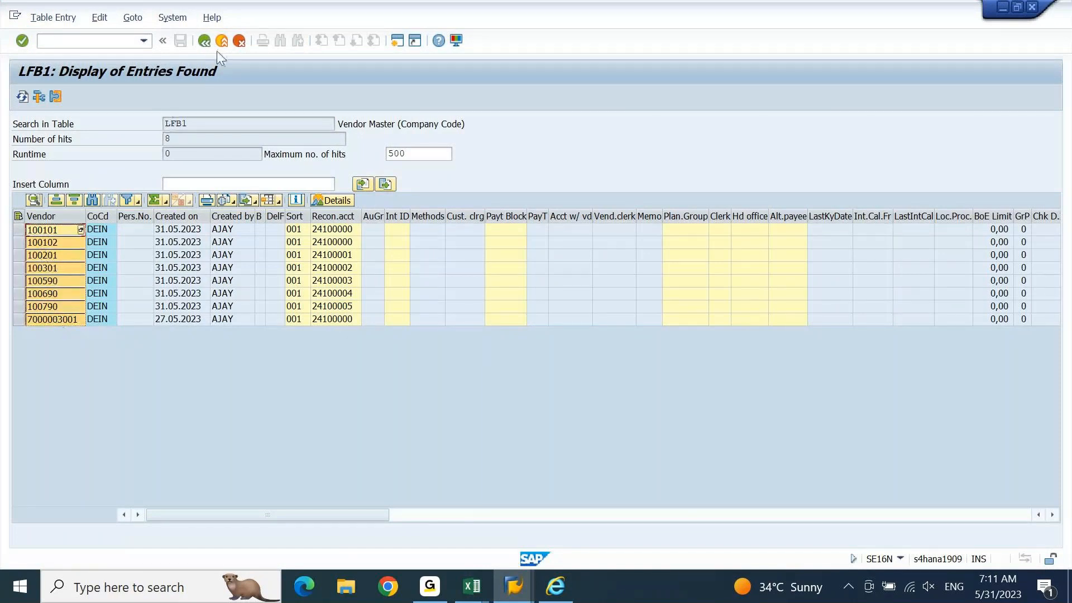
Step: Return to the General Table Display selection and load the selection criteria of table LFA1
{"action": "left_click", "coordinate": [204, 44]}
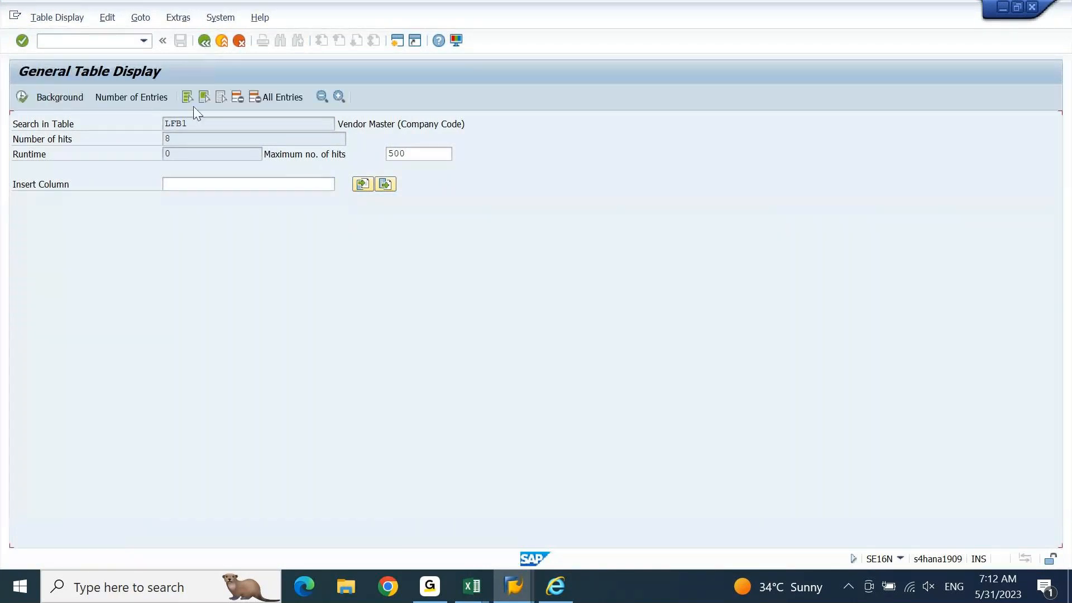
{"action": "left_click", "coordinate": [216, 125]}
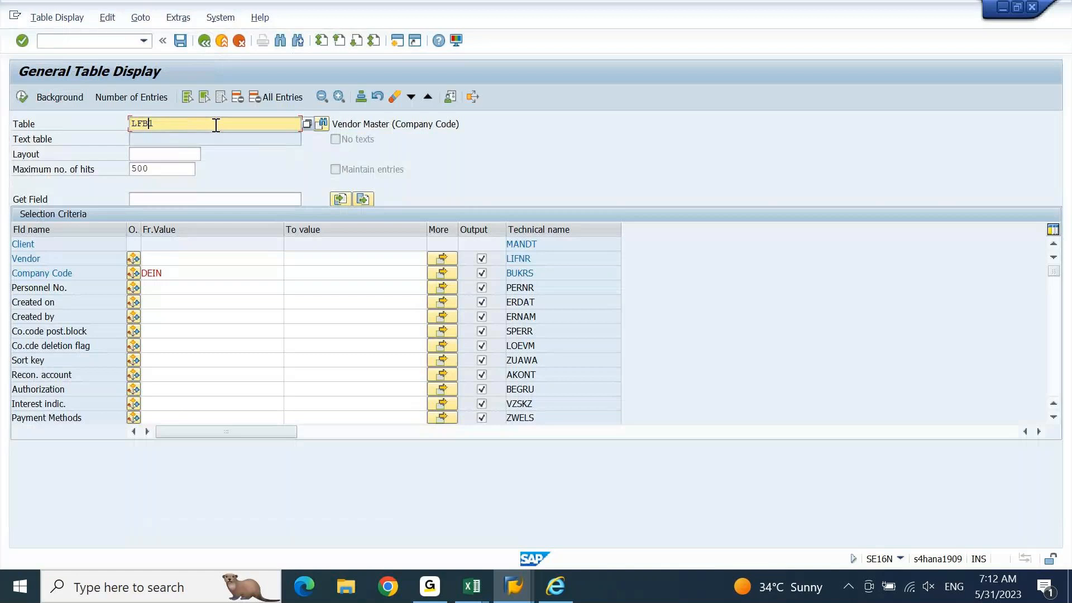
{"action": "key", "text": "BackSpace"}
{"action": "type", "text": "A"}
{"action": "key", "text": "Return"}
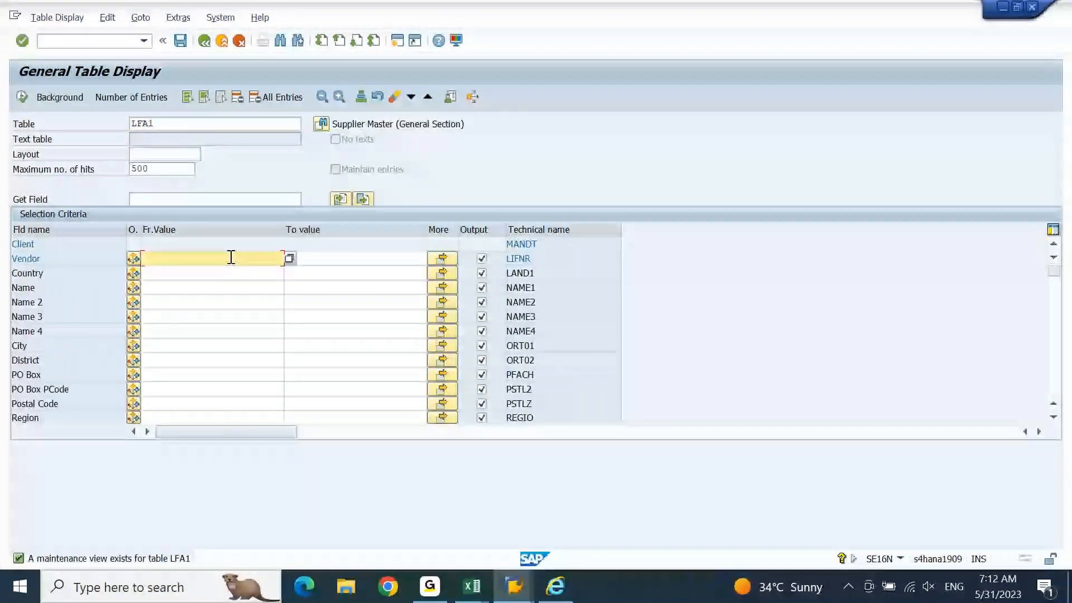
Step: Paste the copied vendor numbers as multiple selection values for the Vendor field and apply them
{"action": "left_click", "coordinate": [442, 260]}
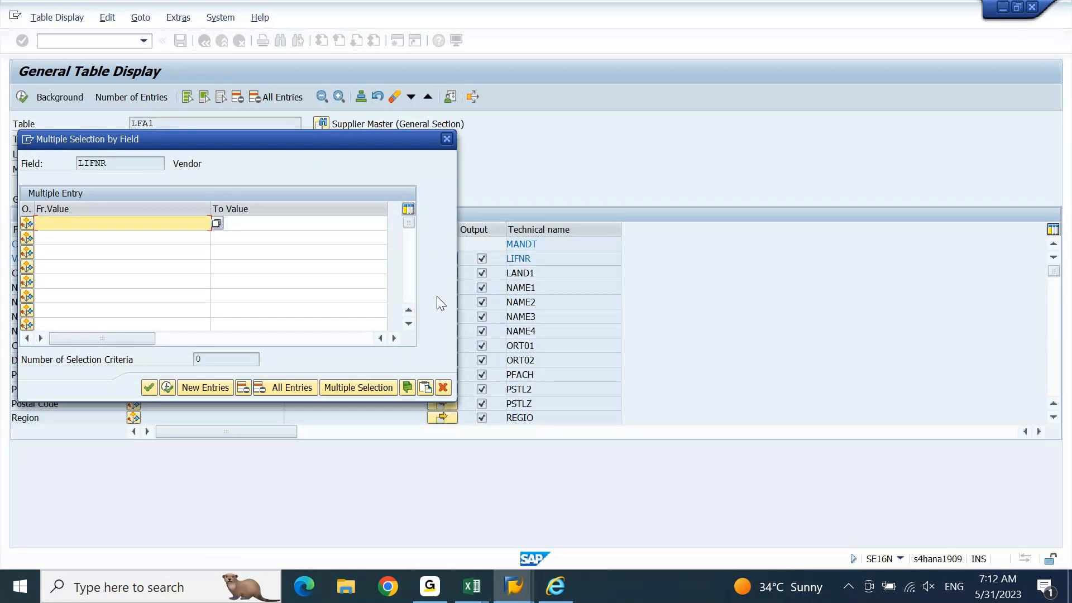
{"action": "left_click", "coordinate": [424, 389]}
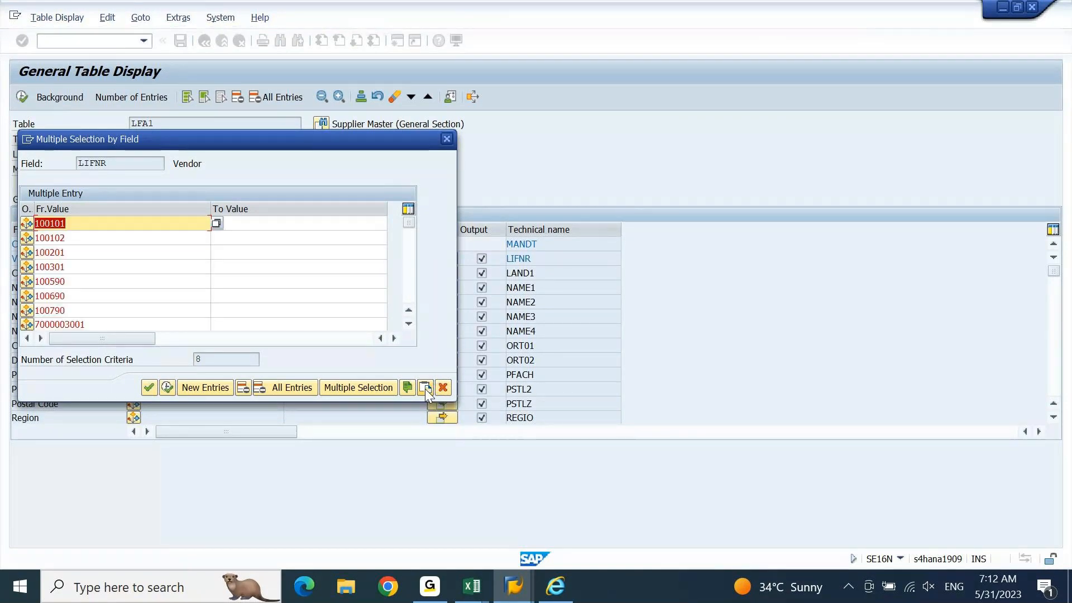
{"action": "left_click", "coordinate": [162, 390]}
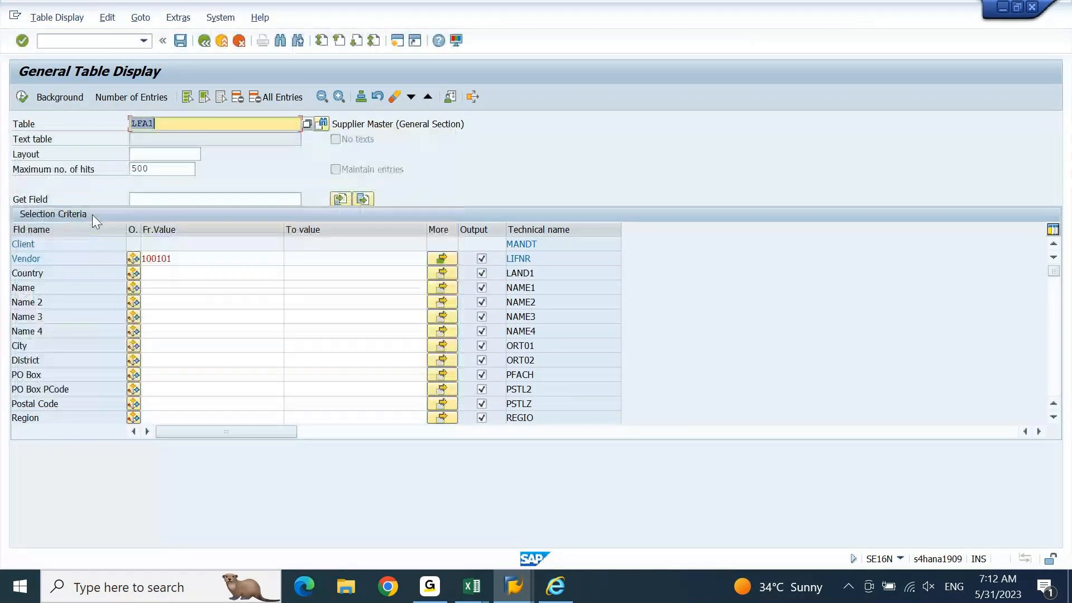
Step: Display the LFA1 entries and select the five rows from ZV02 VENDOR to ZV07 VENDOR
{"action": "left_click", "coordinate": [25, 99]}
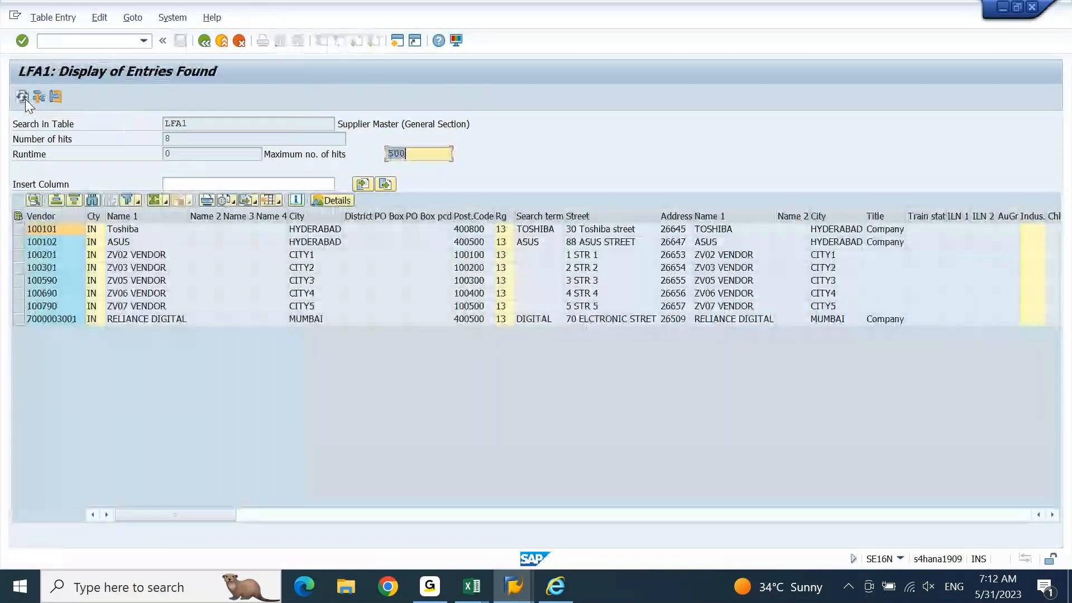
{"action": "left_click_drag", "start_coordinate": [18, 256], "coordinate": [28, 308]}
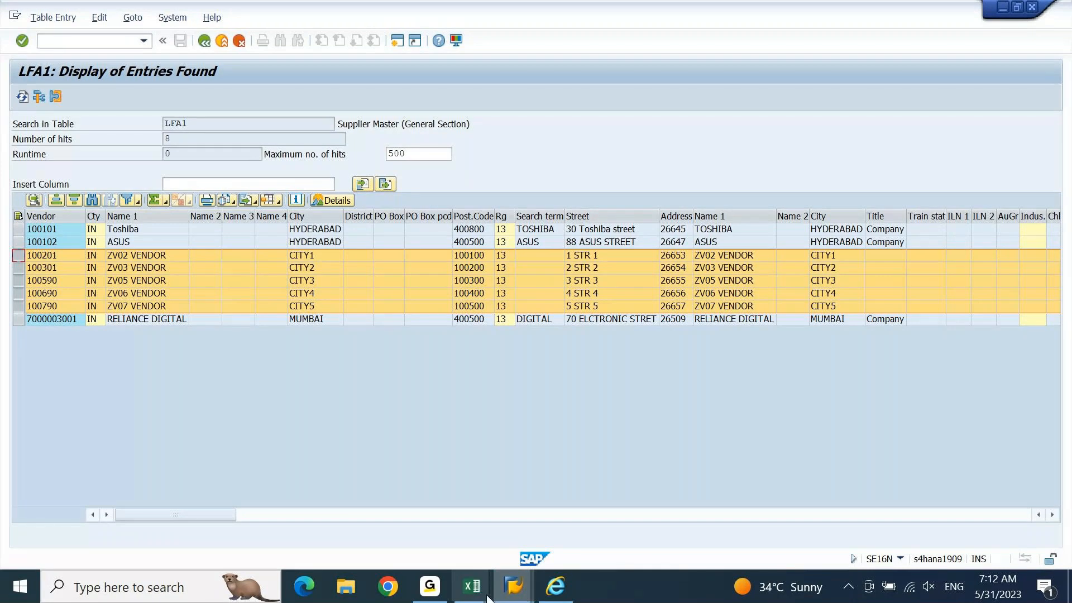
Step: Switch to the EN_Supplier workbook and examine the BP grouping and name of vendors V001 to V005 on the General Data sheet
{"action": "left_click", "coordinate": [472, 586]}
{"action": "left_click", "coordinate": [594, 508]}
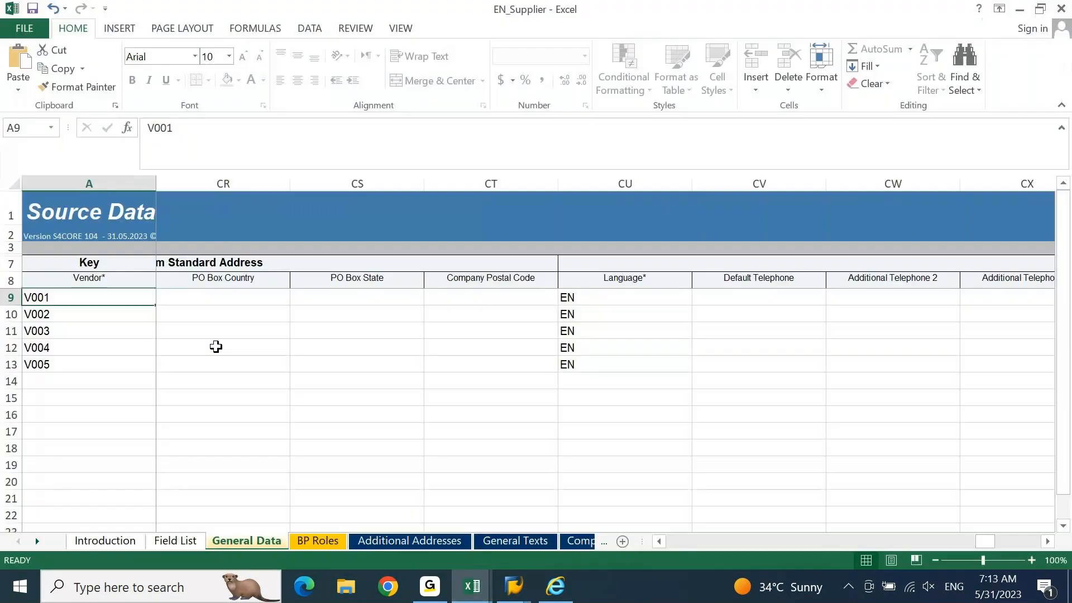
{"action": "key", "text": "Right"}
{"action": "key", "text": "Right"}
{"action": "key", "text": "Right"}
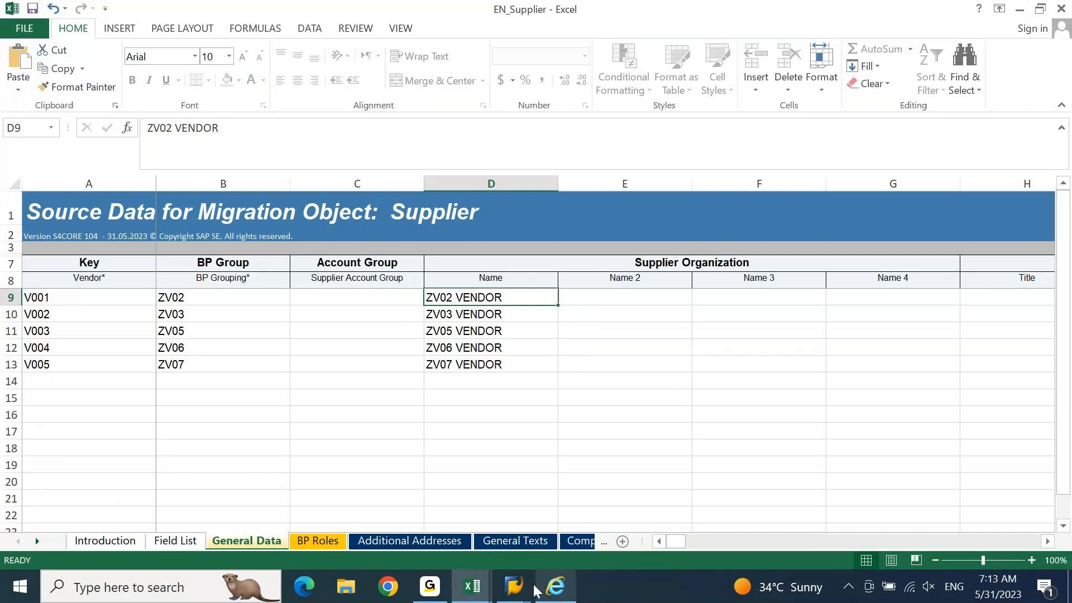
Step: Switch back to the LFA1 entries in SAP GUI and review the creation, account group and language columns of the selected vendors
{"action": "mouse_move", "coordinate": [513, 588]}
{"action": "left_click", "coordinate": [662, 497]}
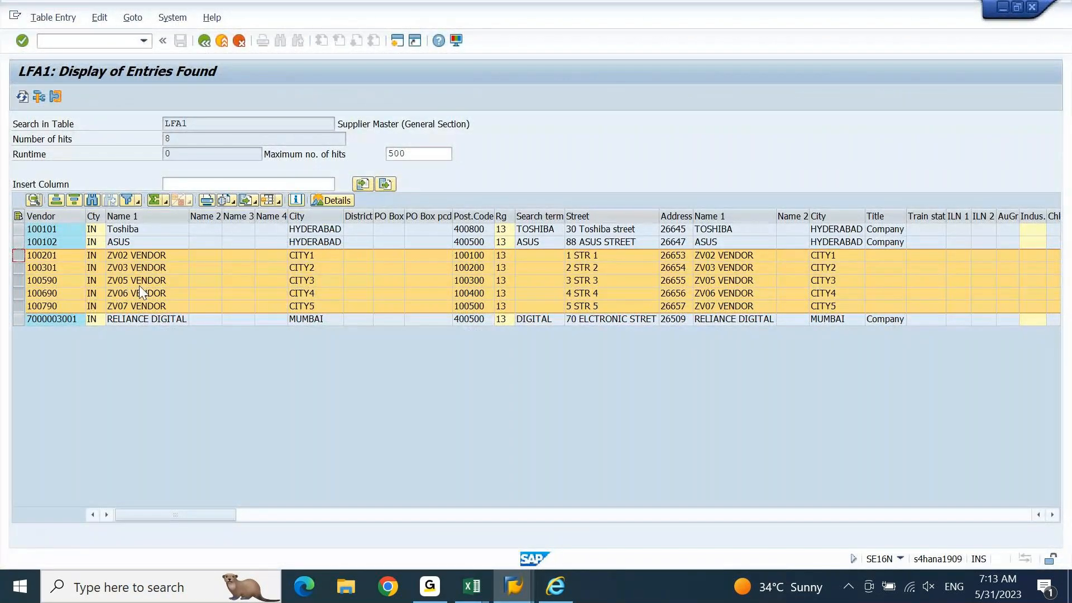
{"action": "key", "text": "Right"}
{"action": "key", "text": "Right"}
{"action": "key", "text": "Right"}
{"action": "key", "text": "Right"}
{"action": "key", "text": "Right"}
{"action": "key", "text": "Right"}
{"action": "key", "text": "Right"}
{"action": "key", "text": "Right"}
{"action": "key", "text": "Right"}
{"action": "key", "text": "Right"}
{"action": "key", "text": "Right"}
{"action": "key", "text": "Right"}
{"action": "key", "text": "Right"}
{"action": "key", "text": "Right"}
{"action": "key", "text": "Right"}
{"action": "key", "text": "Right"}
{"action": "key", "text": "Right"}
{"action": "key", "text": "Right"}
{"action": "key", "text": "Right"}
{"action": "key", "text": "Right"}
{"action": "key", "text": "Right"}
{"action": "key", "text": "Right"}
{"action": "key", "text": "Right"}
{"action": "key", "text": "Right"}
{"action": "key", "text": "Right"}
{"action": "key", "text": "Right"}
{"action": "key", "text": "Right"}
{"action": "key", "text": "Right"}
{"action": "key", "text": "Right"}
{"action": "key", "text": "Right"}
{"action": "key", "text": "Right"}
{"action": "key", "text": "Right"}
{"action": "key", "text": "Right"}
{"action": "key", "text": "Right"}
{"action": "key", "text": "Right"}
{"action": "key", "text": "Right"}
{"action": "key", "text": "Right"}
{"action": "key", "text": "Right"}
{"action": "key", "text": "Right"}
{"action": "key", "text": "Right"}
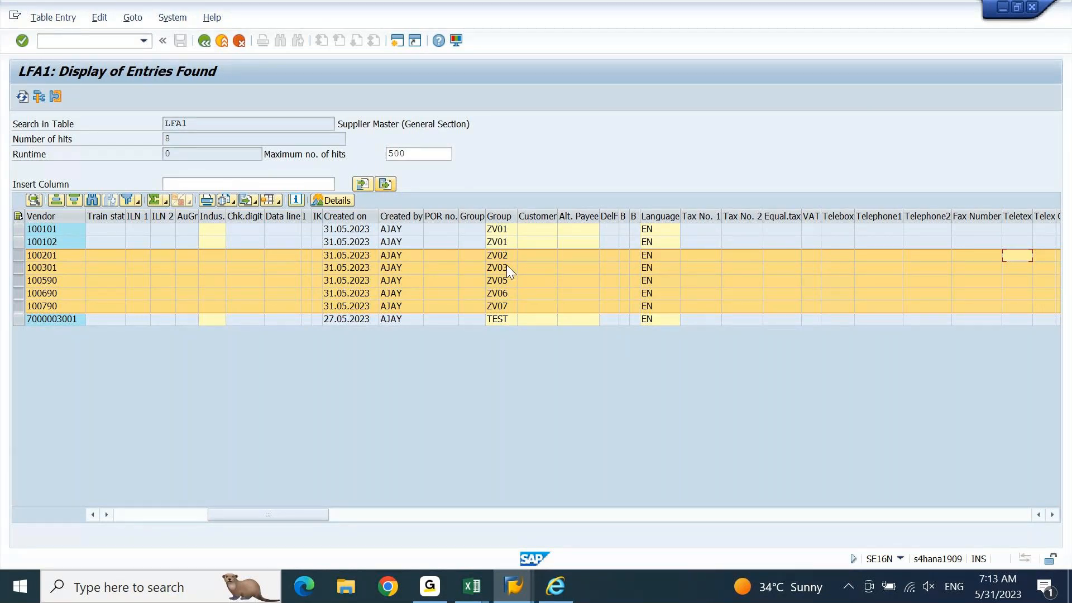
{"action": "key", "text": "Home"}
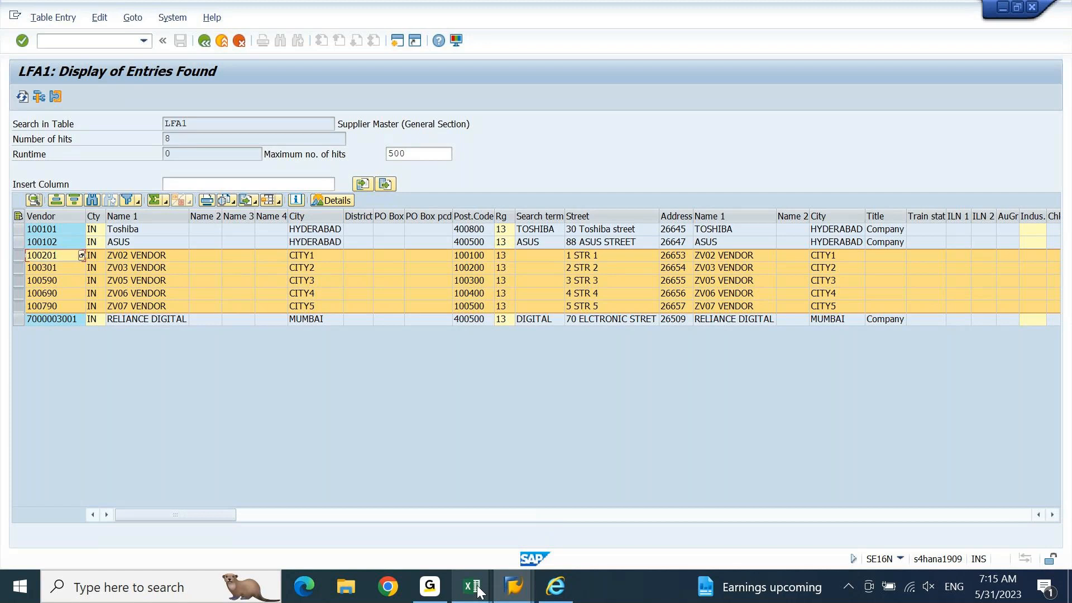
Step: Switch to the FICO workbook and copy the LFA1 and LFB1 cells to E2400:E2401 beneath the BP role list
{"action": "mouse_move", "coordinate": [479, 590]}
{"action": "left_click", "coordinate": [454, 529]}
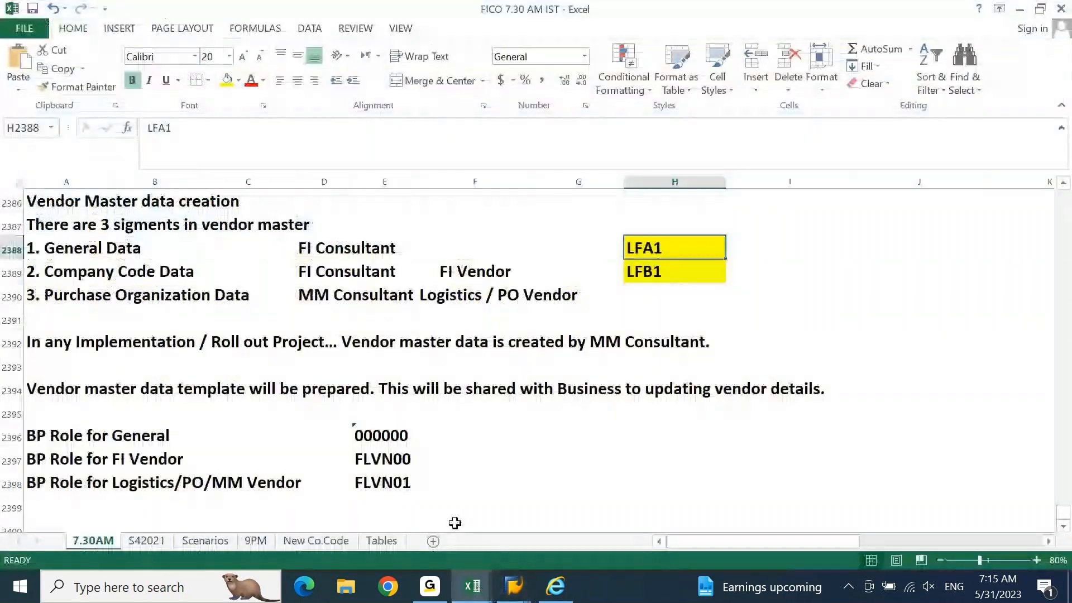
{"action": "key", "text": "shift+Down"}
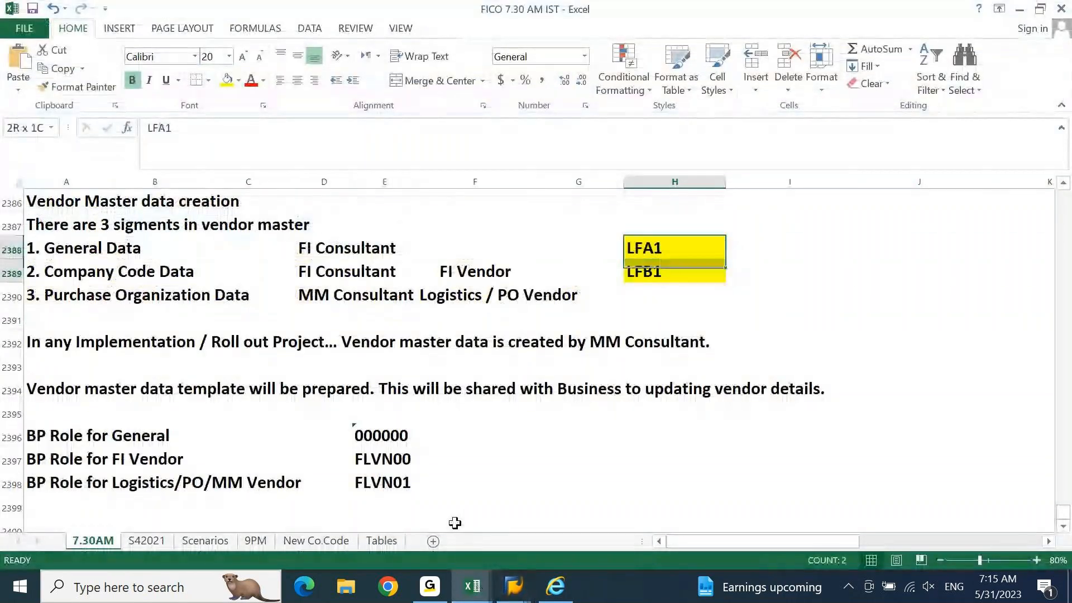
{"action": "key", "text": "ctrl+c"}
{"action": "key", "text": "ctrl+Down"}
{"action": "key", "text": "ctrl+Down"}
{"action": "key", "text": "ctrl+Left"}
{"action": "key", "text": "ctrl+Up"}
{"action": "key", "text": "ctrl+Up"}
{"action": "key", "text": "ctrl+Up"}
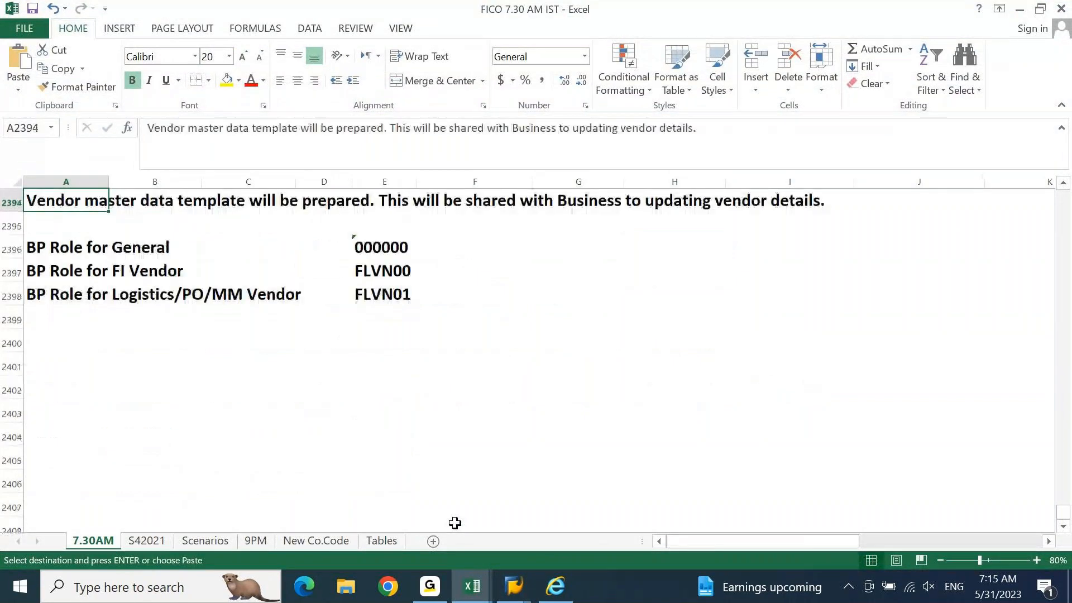
{"action": "key", "text": "ctrl+Down"}
{"action": "key", "text": "ctrl+Down"}
{"action": "key", "text": "Down"}
{"action": "key", "text": "Down"}
{"action": "key", "text": "Right"}
{"action": "key", "text": "Right"}
{"action": "key", "text": "Left"}
{"action": "key", "text": "Left"}
{"action": "key", "text": "Right"}
{"action": "key", "text": "Right"}
{"action": "key", "text": "Right"}
{"action": "key", "text": "Right"}
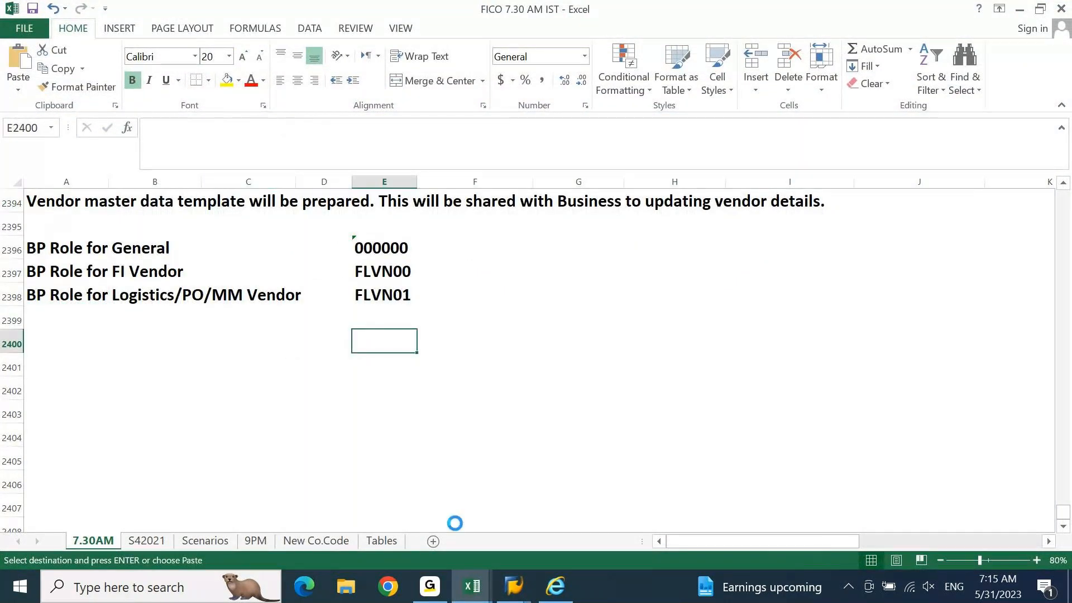
{"action": "key", "text": "ctrl+v"}
Step: Label the LFA1 row in cell A2400 as "Vendor General Data Table"
{"action": "key", "text": "Left"}
{"action": "key", "text": "Left"}
{"action": "key", "text": "Left"}
{"action": "key", "text": "Left"}
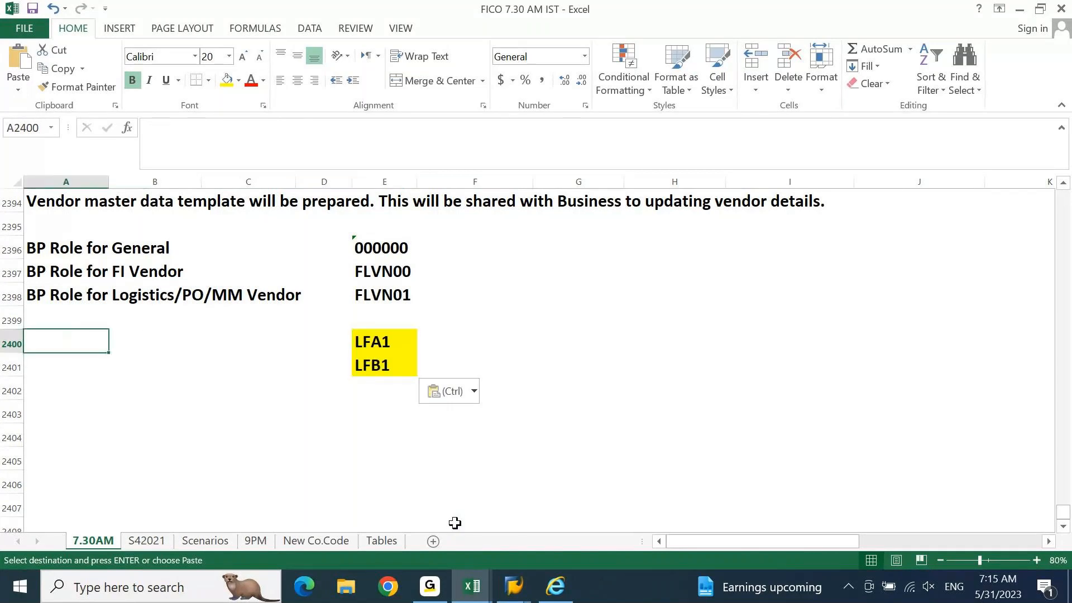
{"action": "type", "text": "vENDOR"}
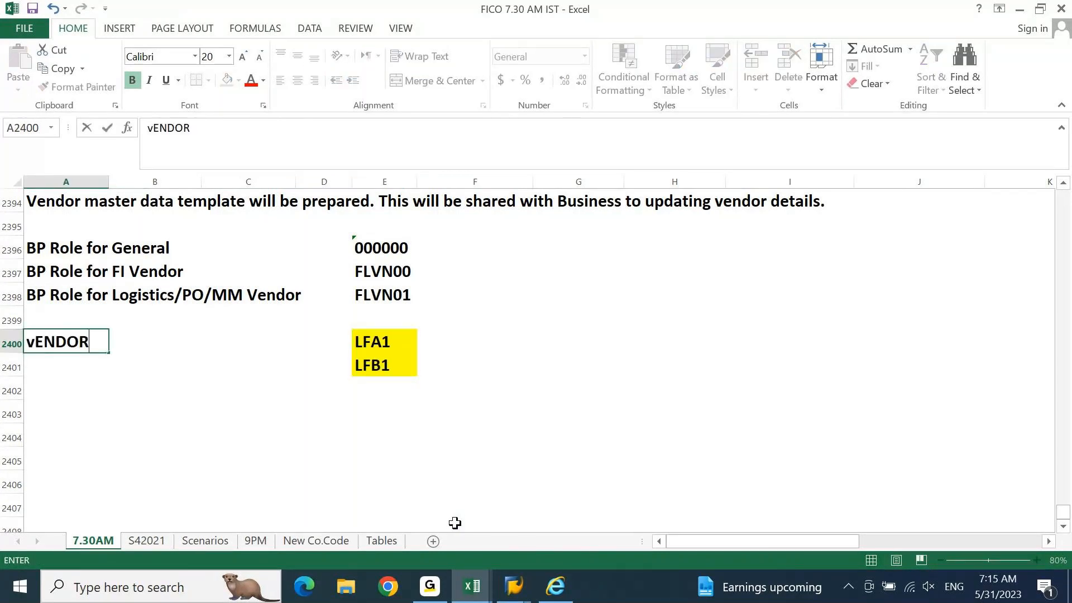
{"action": "type", "text": " Gener"}
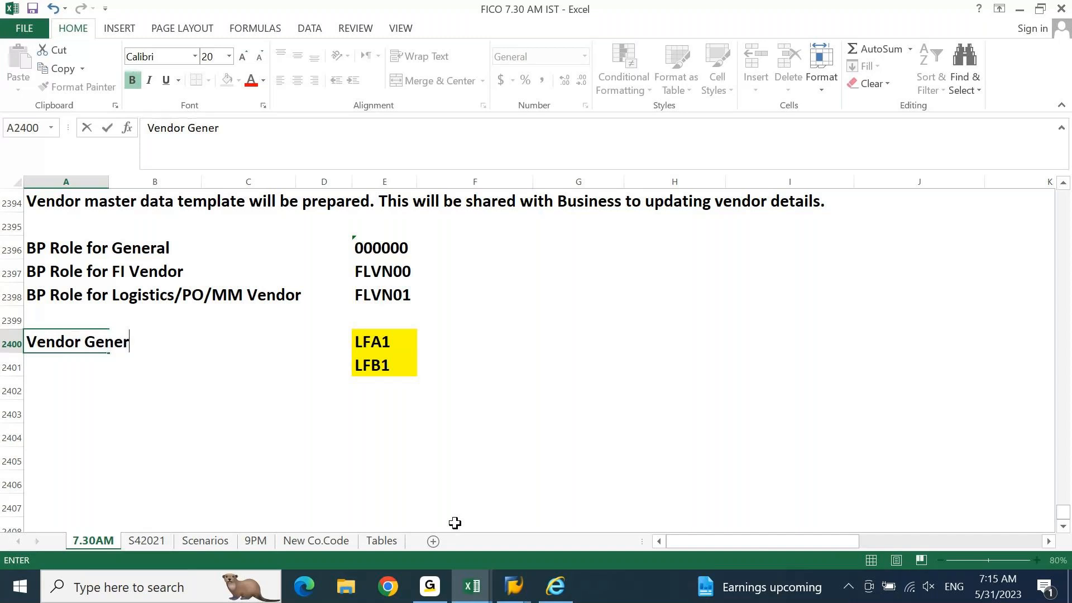
{"action": "type", "text": "al Data "}
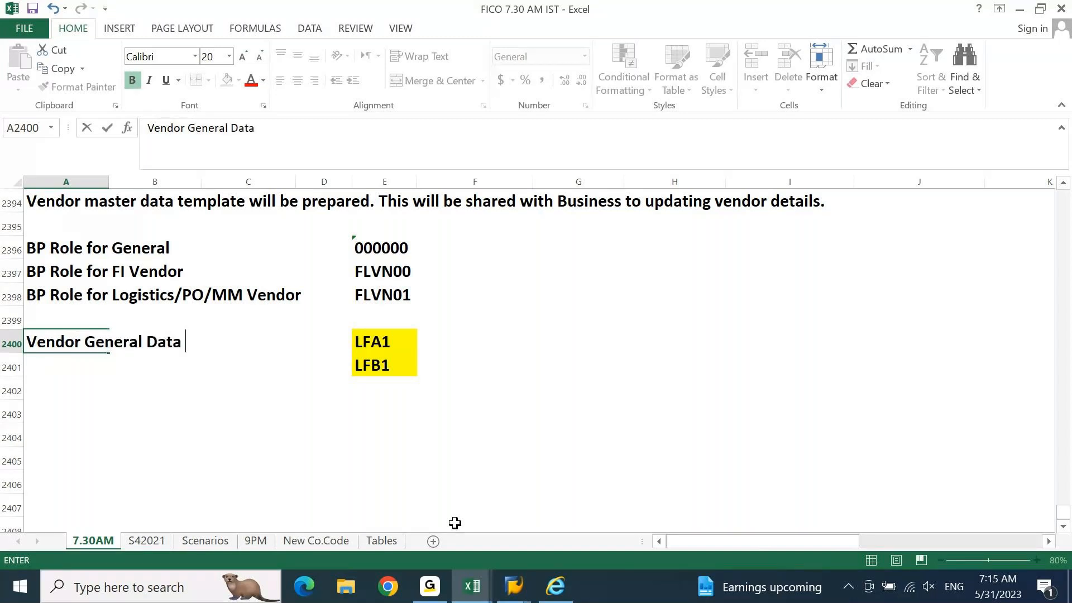
{"action": "type", "text": "Table"}
{"action": "key", "text": "Return"}
Step: Fill the label down to A2401 and change it to "Vendor COmpany Data Table" for LFB1
{"action": "key", "text": "ctrl+d"}
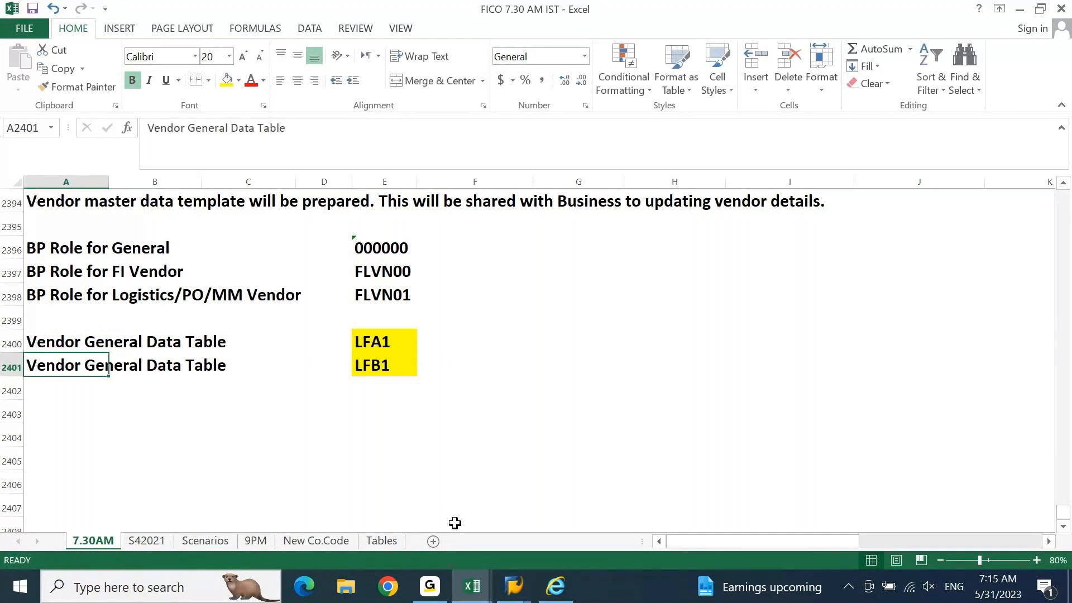
{"action": "key", "text": "F2"}
{"action": "key", "text": "ctrl+Left"}
{"action": "key", "text": "ctrl+Left"}
{"action": "key", "text": "Left"}
{"action": "key", "text": "ctrl+shift+Left"}
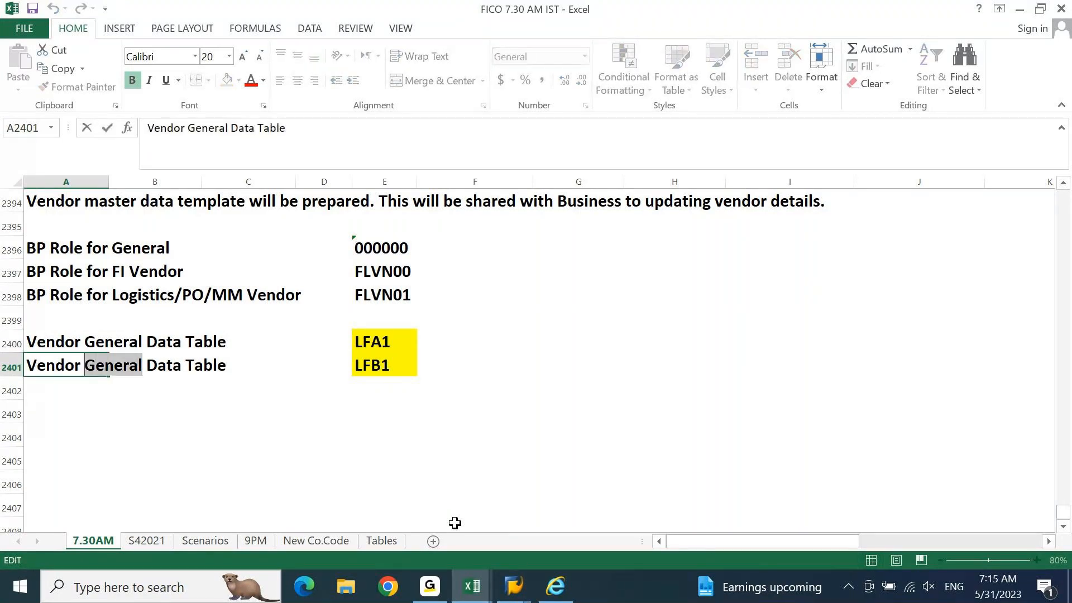
{"action": "type", "text": "COmpany"}
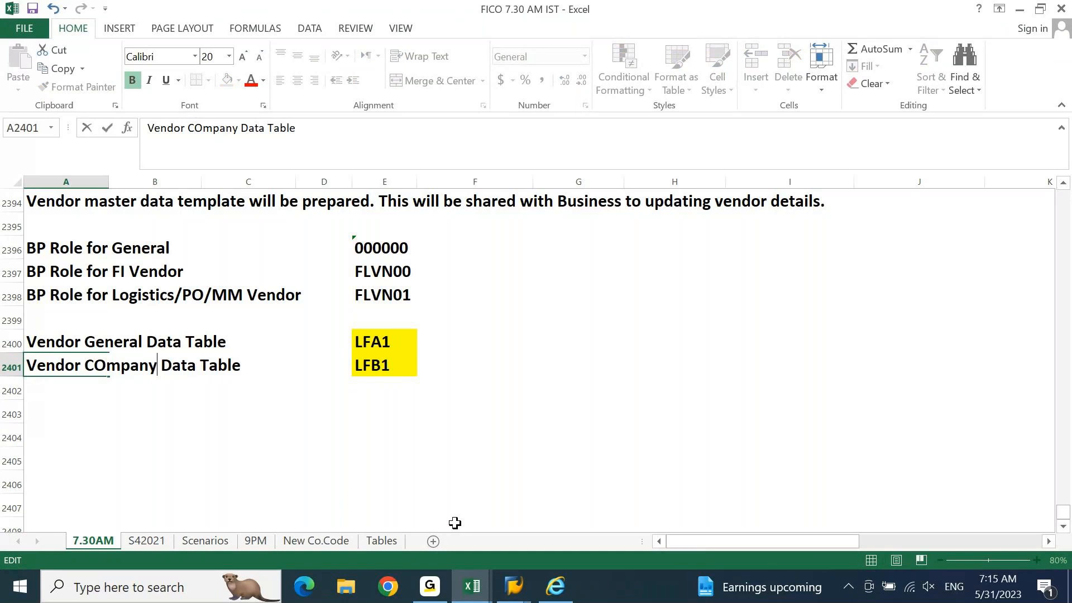
{"action": "key", "text": "Return"}
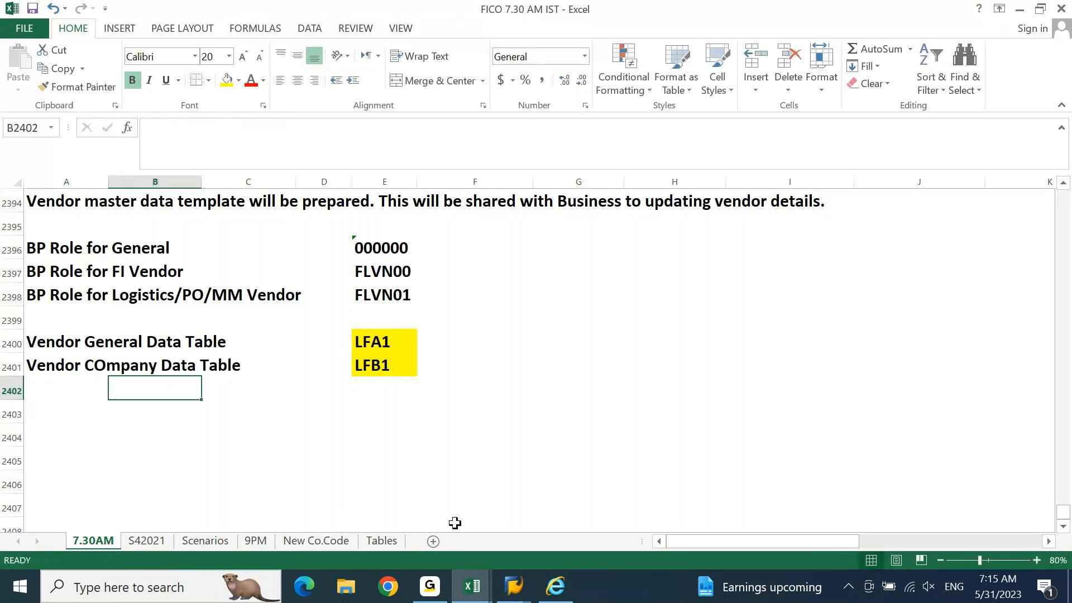
Step: Enter "Business Partner Table" in cell A2402 and move to cell E2402
{"action": "key", "text": "Up"}
{"action": "key", "text": "Down"}
{"action": "type", "text": "Business "}
{"action": "type", "text": "Partn"}
{"action": "type", "text": "er T"}
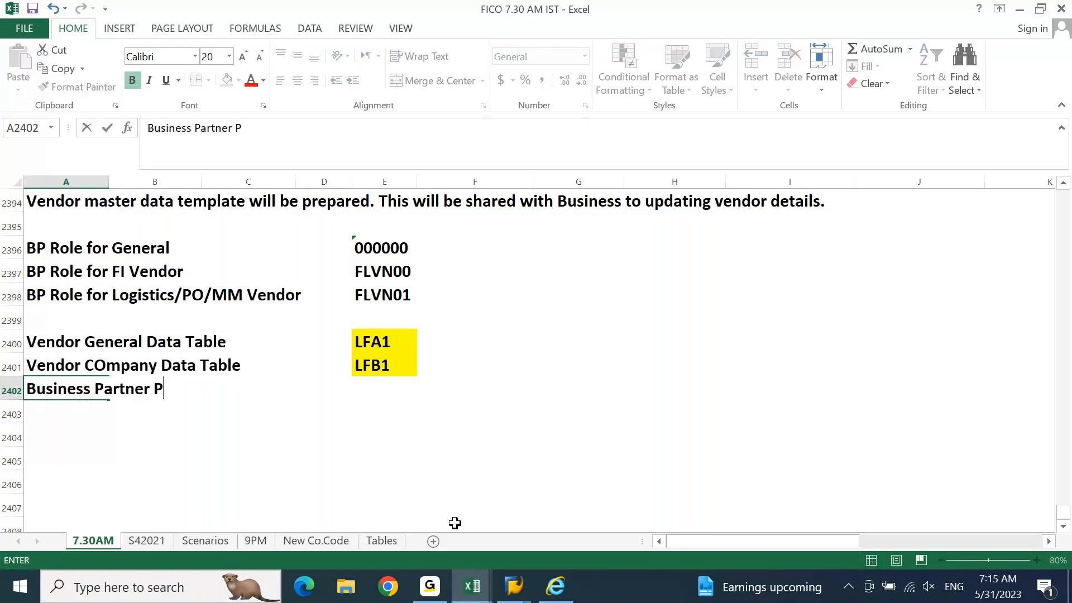
{"action": "type", "text": "able"}
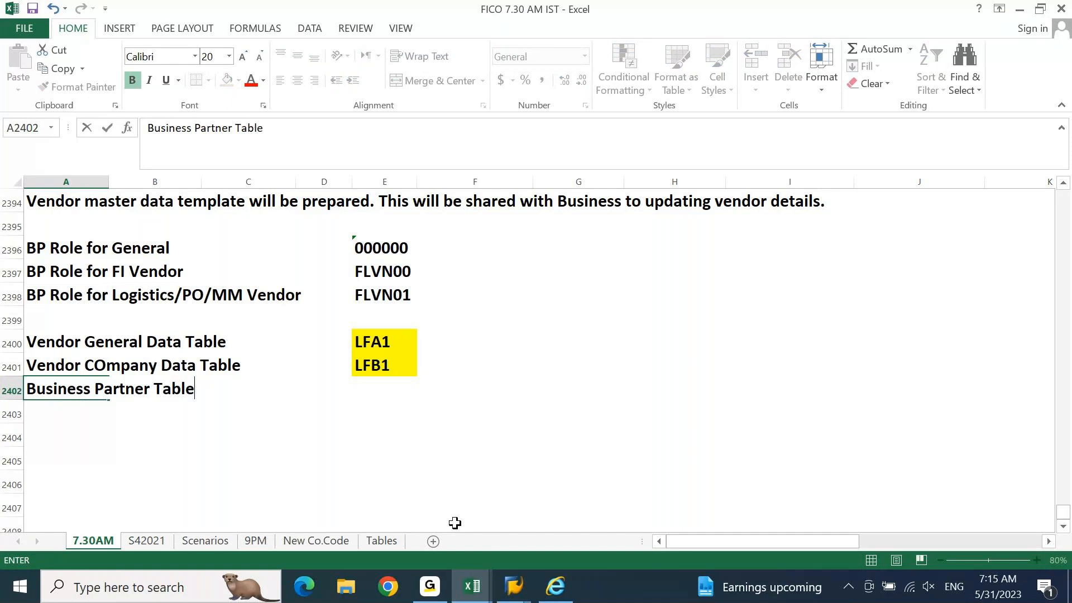
{"action": "key", "text": "Tab"}
{"action": "key", "text": "Tab"}
{"action": "key", "text": "Tab"}
{"action": "key", "text": "Tab"}
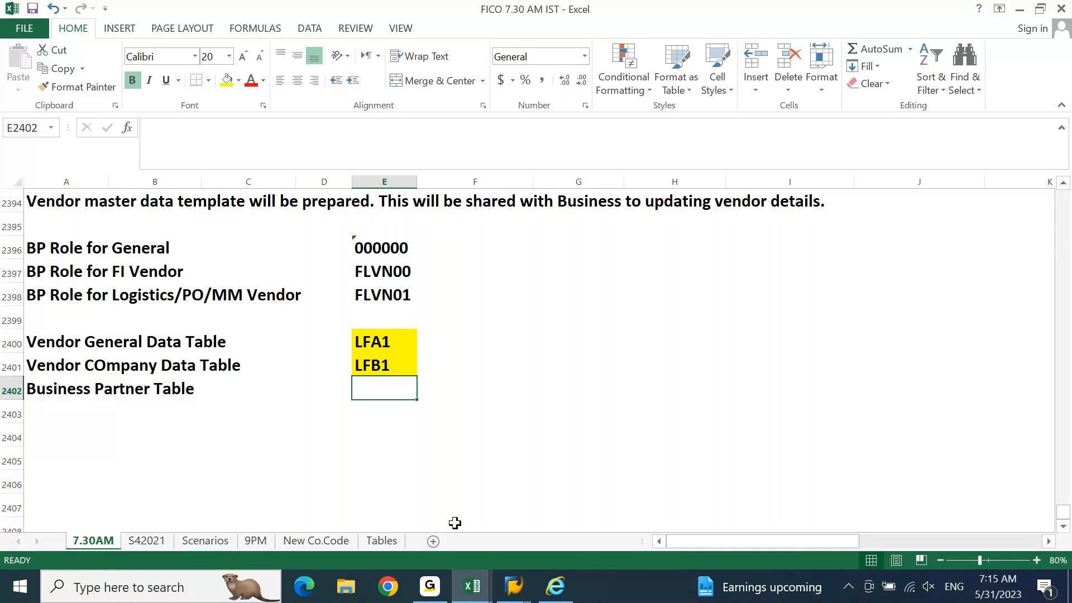
Step: Switch to SAP GUI, return from the LFA1 results to General Table Display, and load the selection criteria of table BUT000
{"action": "left_click", "coordinate": [514, 586]}
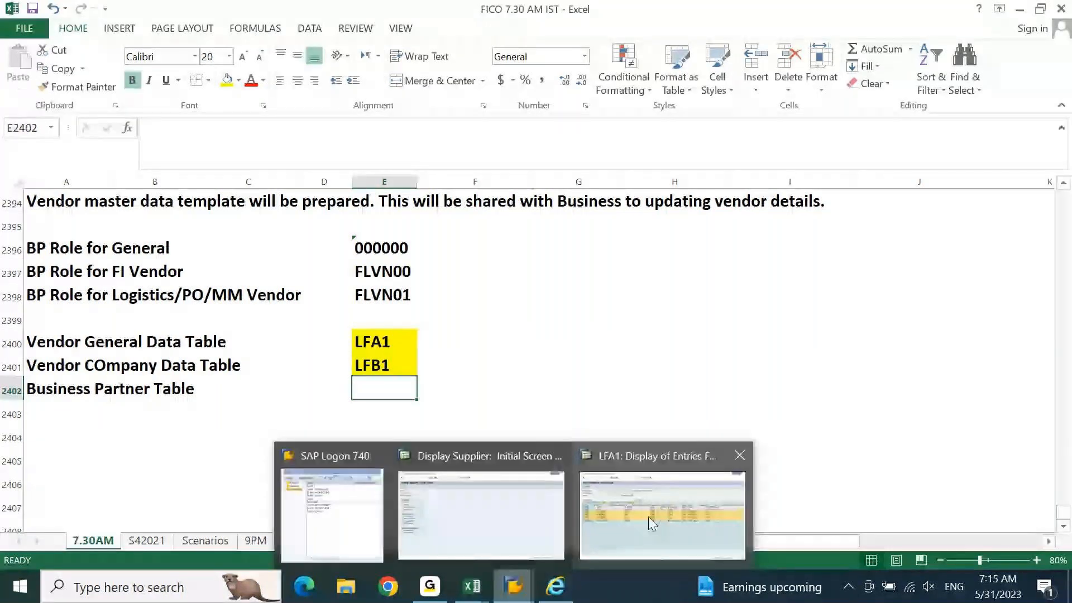
{"action": "left_click", "coordinate": [648, 517]}
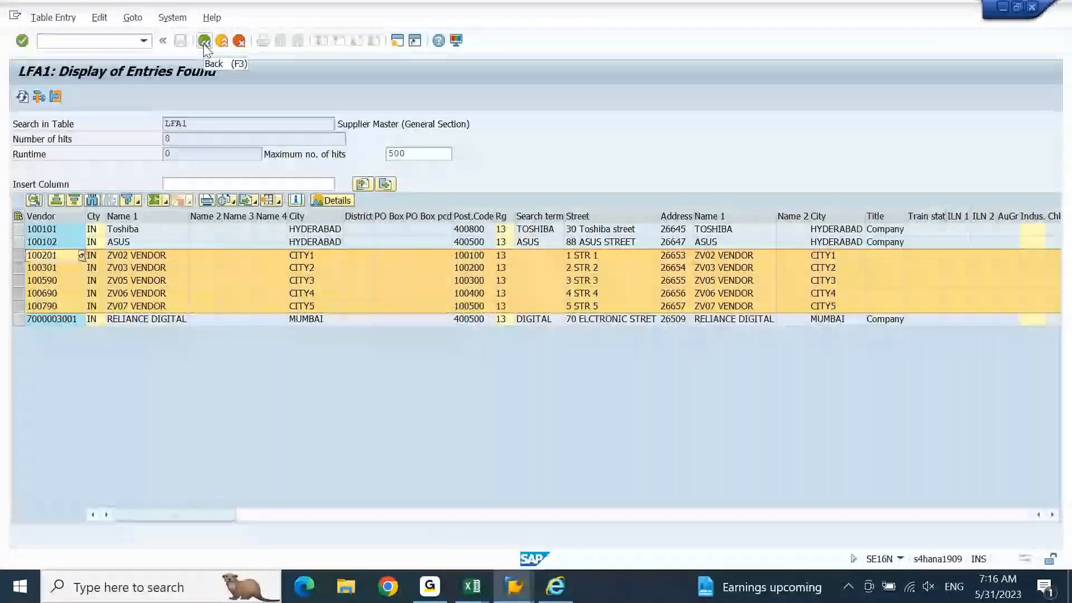
{"action": "left_click", "coordinate": [205, 44]}
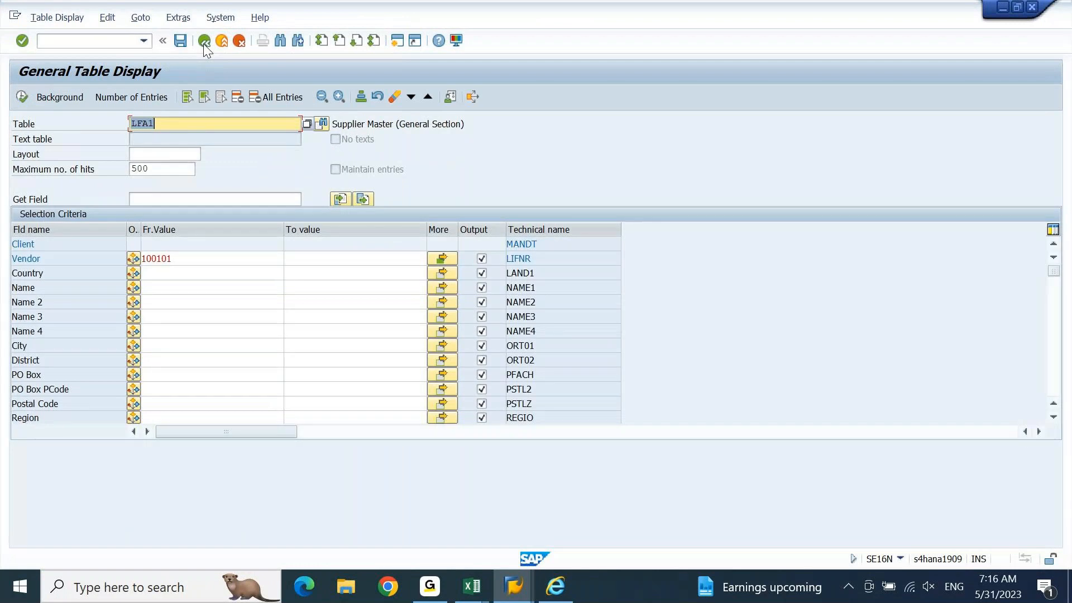
{"action": "type", "text": "but000"}
{"action": "key", "text": "Return"}
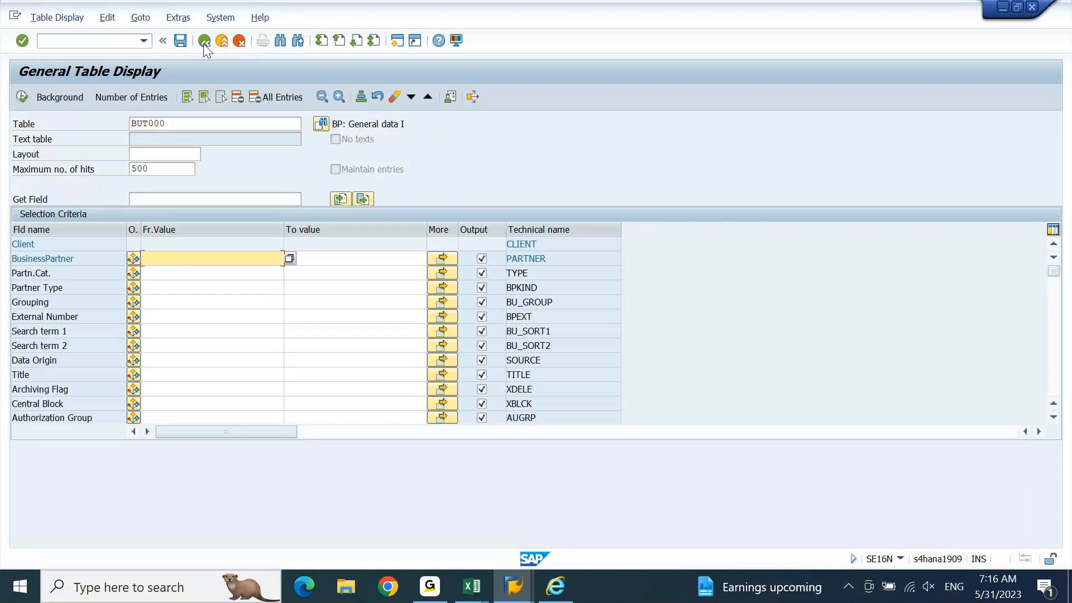
Step: Copy the table name BUT000 and paste it into cell E2402 of the FICO workbook
{"action": "left_click", "coordinate": [179, 122]}
{"action": "left_click_drag", "start_coordinate": [179, 122], "coordinate": [125, 139]}
{"action": "key", "text": "ctrl+c"}
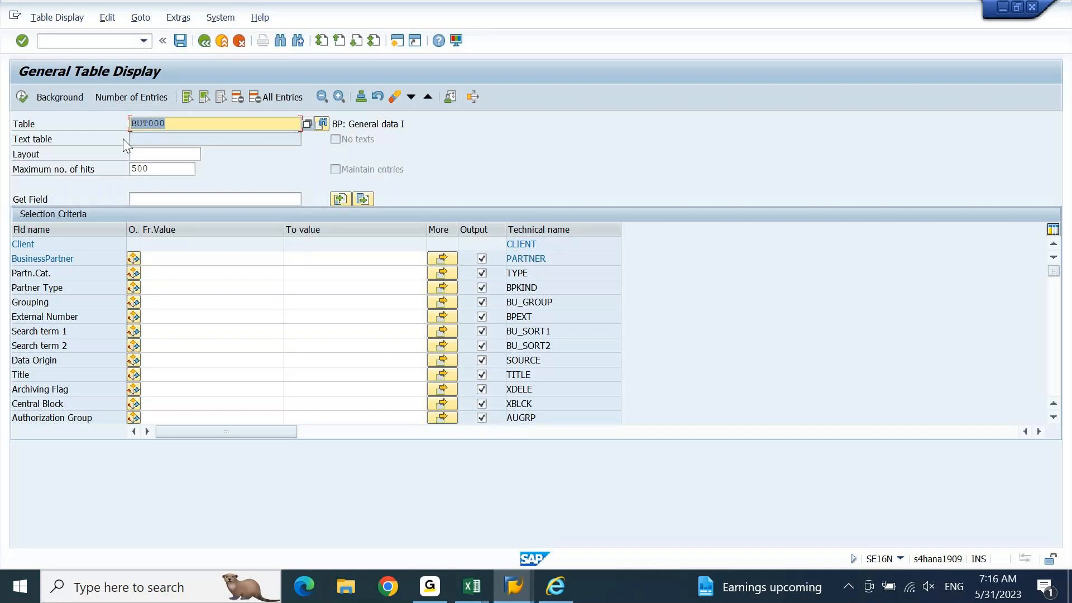
{"action": "left_click", "coordinate": [132, 124]}
{"action": "mouse_move", "coordinate": [472, 587]}
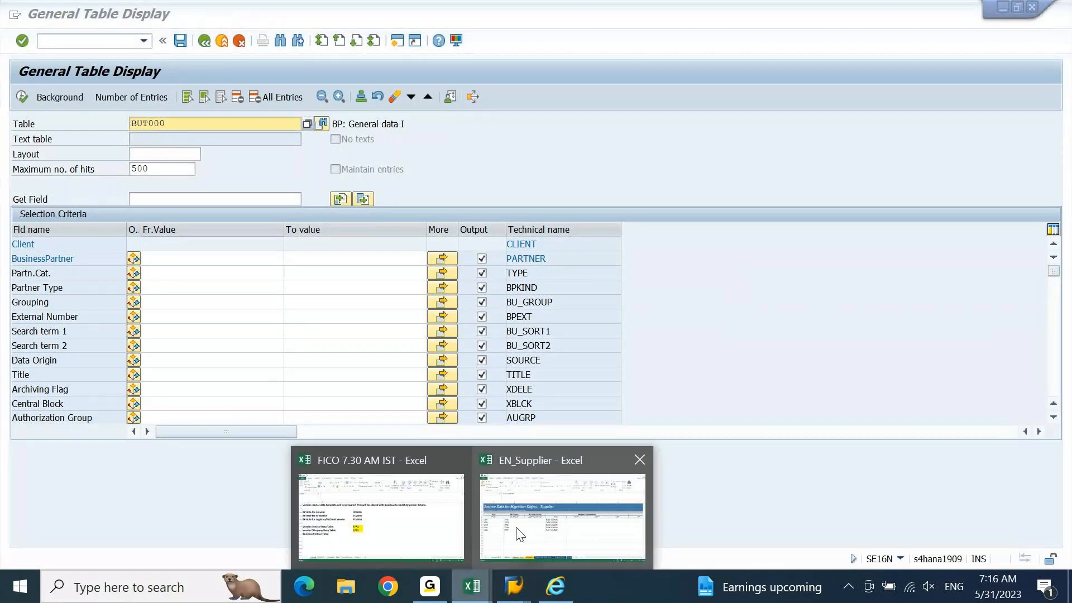
{"action": "left_click", "coordinate": [414, 522]}
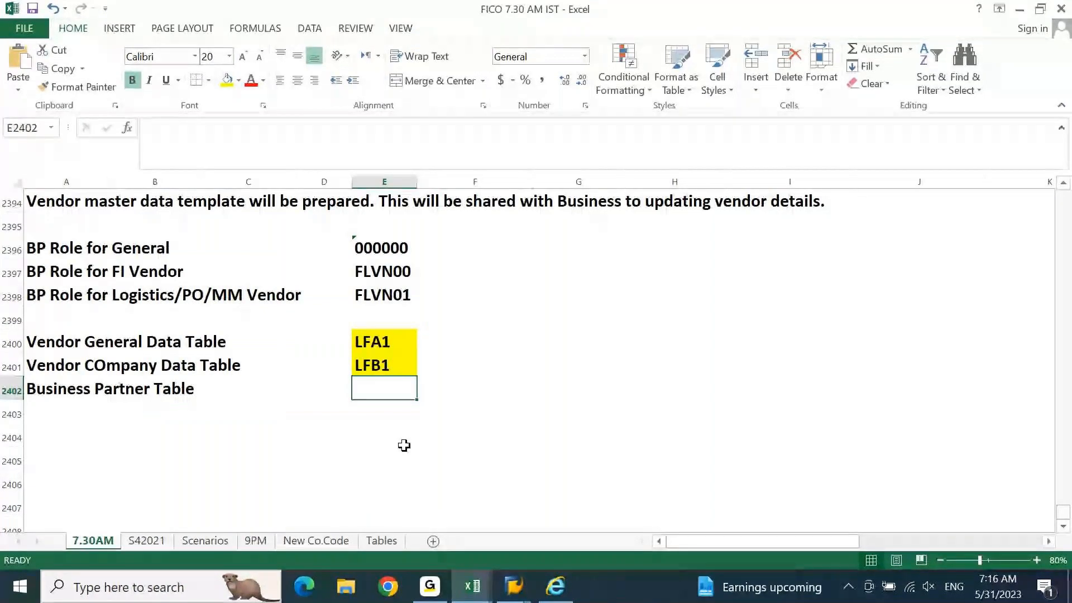
{"action": "key", "text": "ctrl+v"}
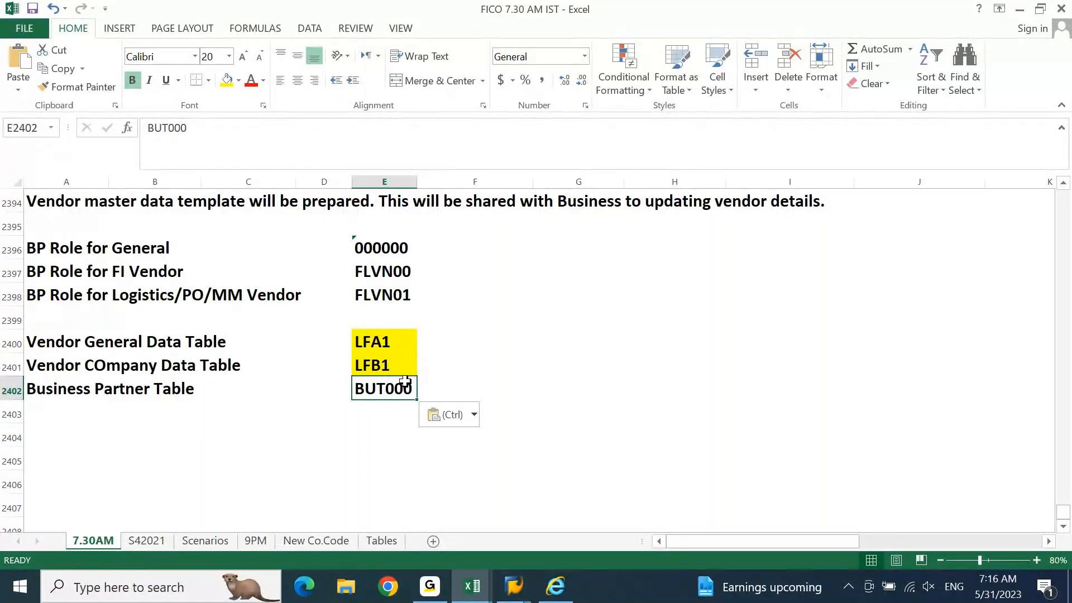
Step: Fill the three table rows A2400:E2402 with yellow and put a box border around them
{"action": "left_click_drag", "start_coordinate": [69, 343], "coordinate": [383, 381]}
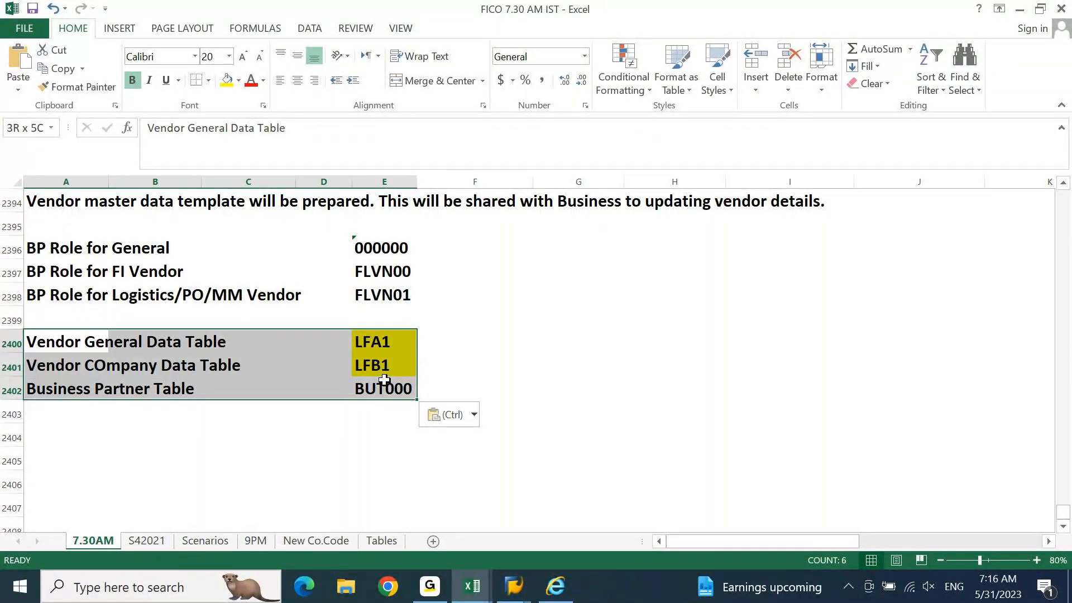
{"action": "left_click", "coordinate": [226, 80]}
{"action": "left_click", "coordinate": [208, 81]}
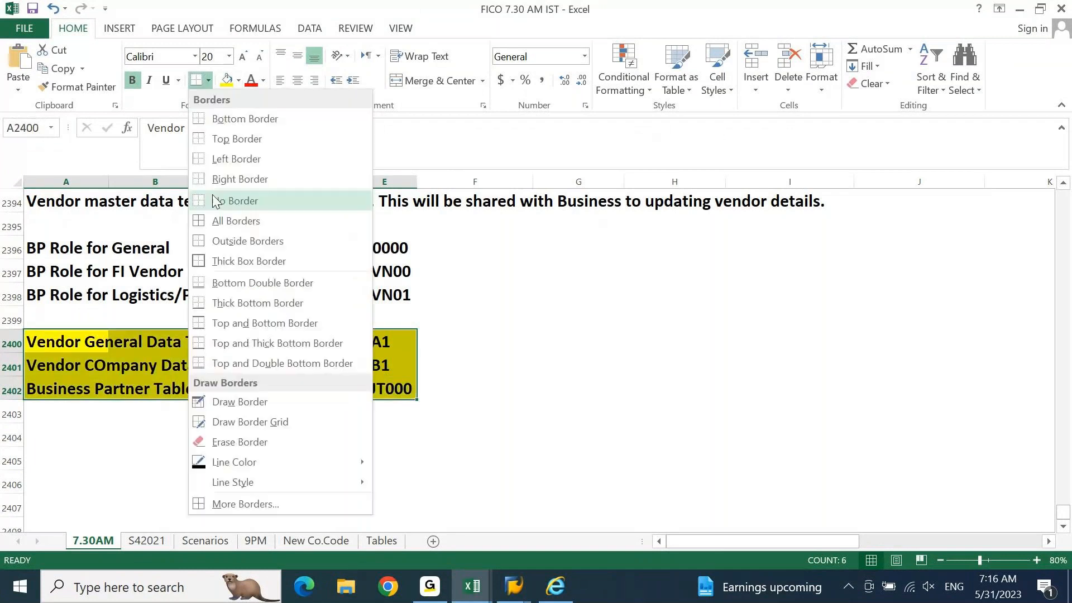
{"action": "left_click", "coordinate": [224, 260]}
Step: Change the label in cell A2402 to "Business Partner General Data Table"
{"action": "key", "text": "Down"}
{"action": "key", "text": "Down"}
{"action": "left_click", "coordinate": [235, 131]}
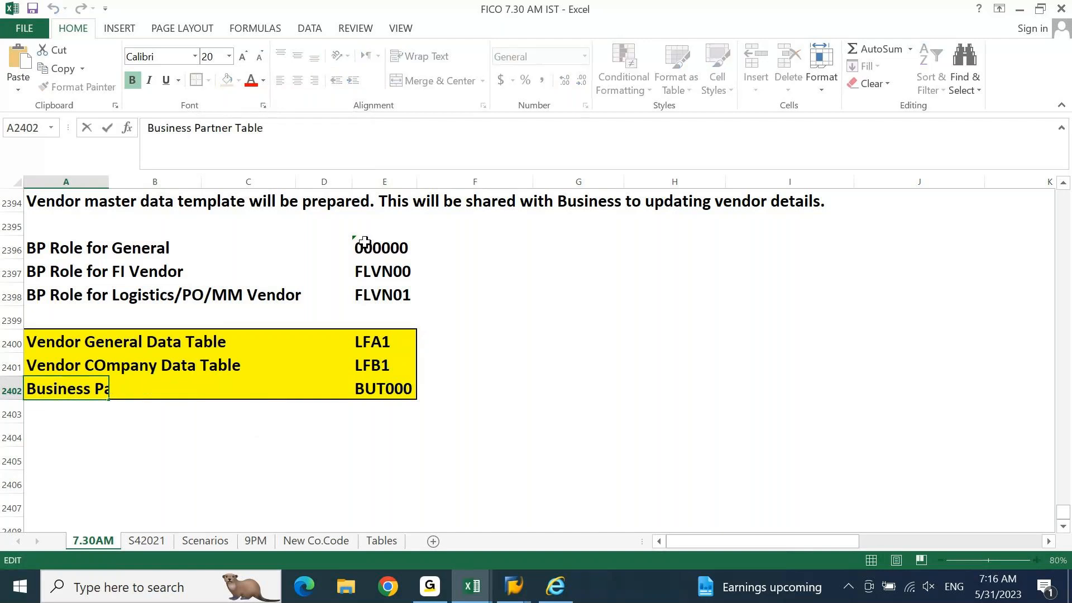
{"action": "type", "text": "Gen"}
{"action": "type", "text": "eral Da"}
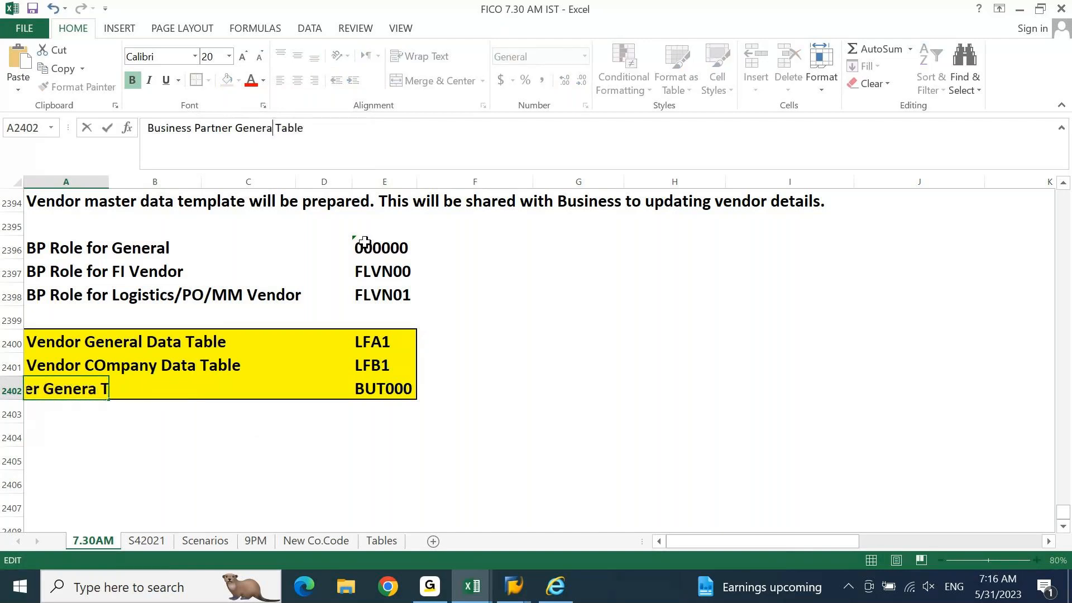
{"action": "type", "text": "ta"}
{"action": "key", "text": "Return"}
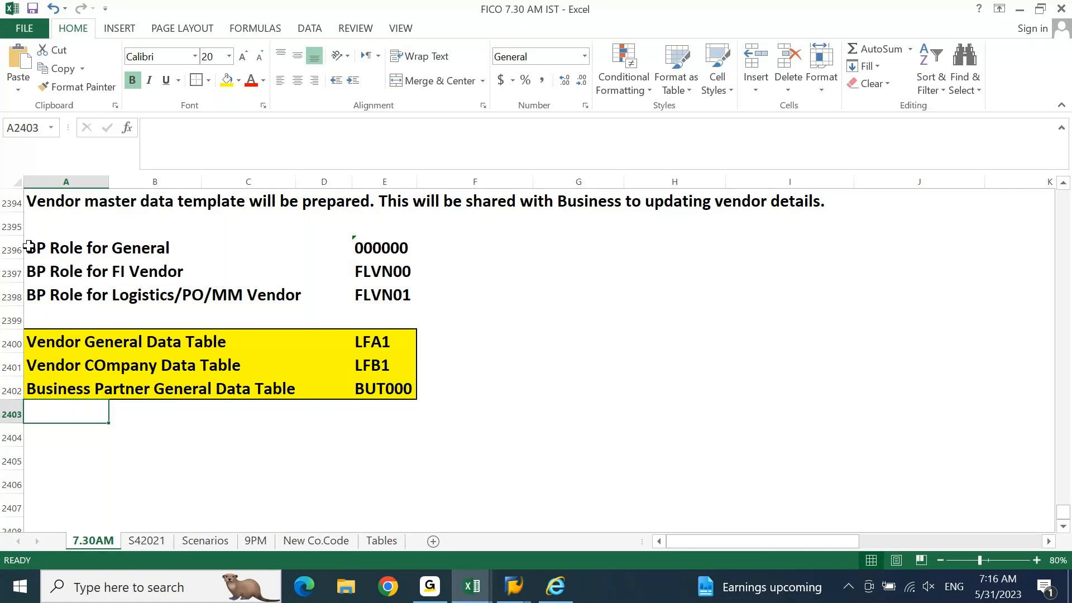
Step: Fill the three BP role rows A2396:E2398 with yellow and put a box border around them
{"action": "left_click_drag", "start_coordinate": [25, 246], "coordinate": [367, 291]}
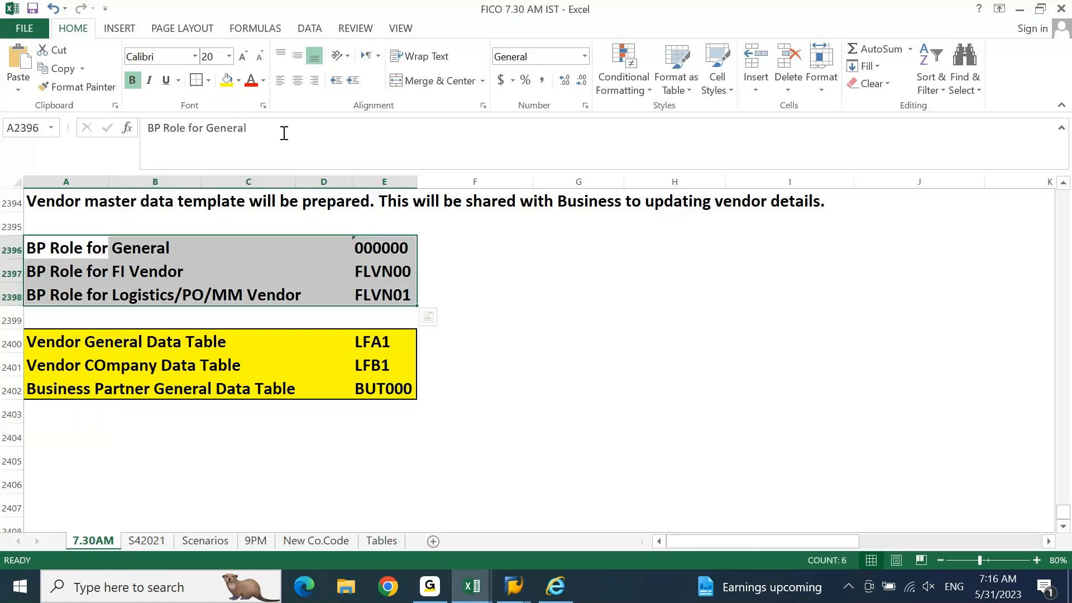
{"action": "left_click", "coordinate": [227, 84]}
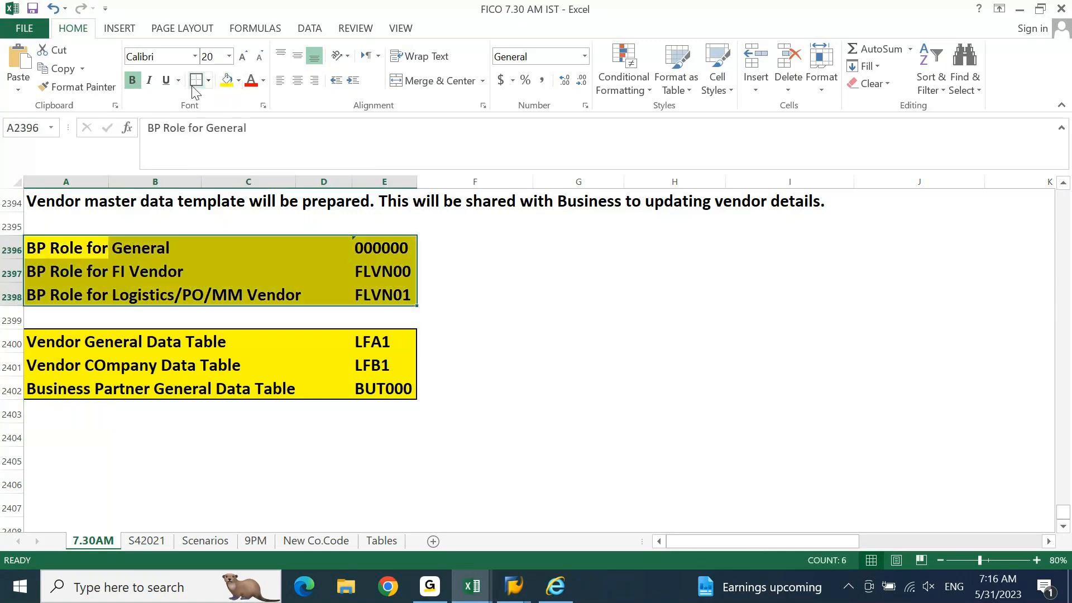
{"action": "left_click", "coordinate": [642, 342]}
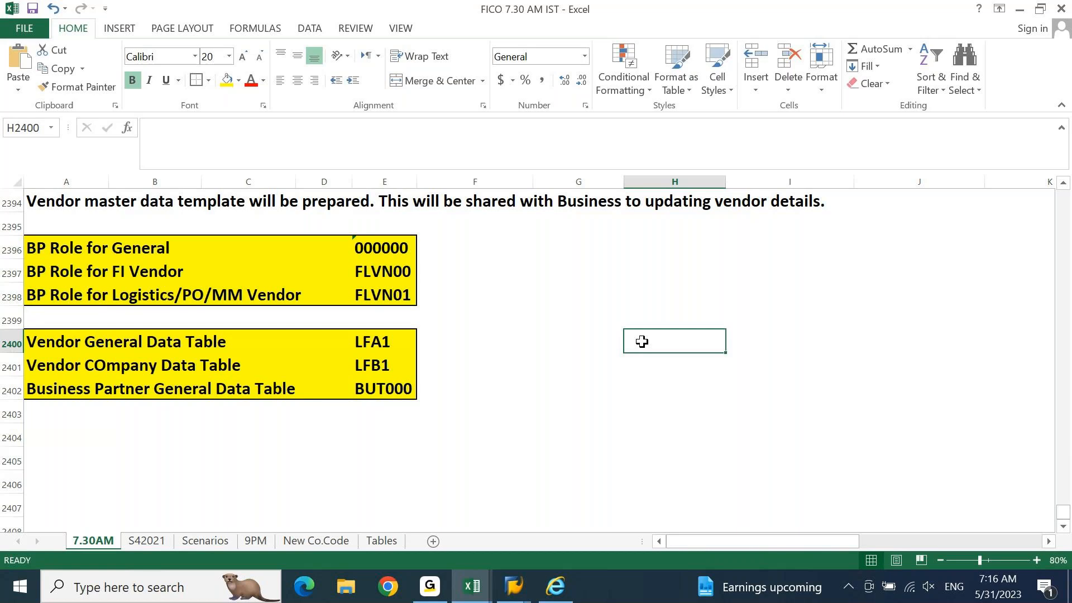
Step: Fill the vendor master segments block A2387:G2390 with yellow and put a box border around it
{"action": "key", "text": "Page_Up"}
{"action": "key", "text": "Page_Down"}
{"action": "key", "text": "Page_Up"}
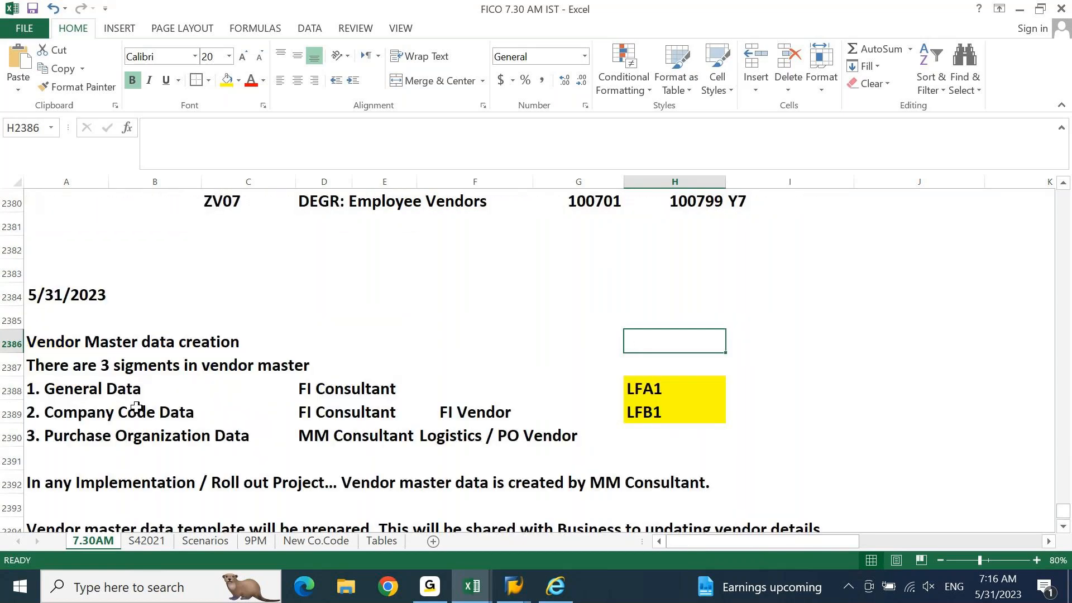
{"action": "left_click_drag", "start_coordinate": [83, 366], "coordinate": [581, 434]}
{"action": "left_click", "coordinate": [226, 80]}
{"action": "key", "text": "Down"}
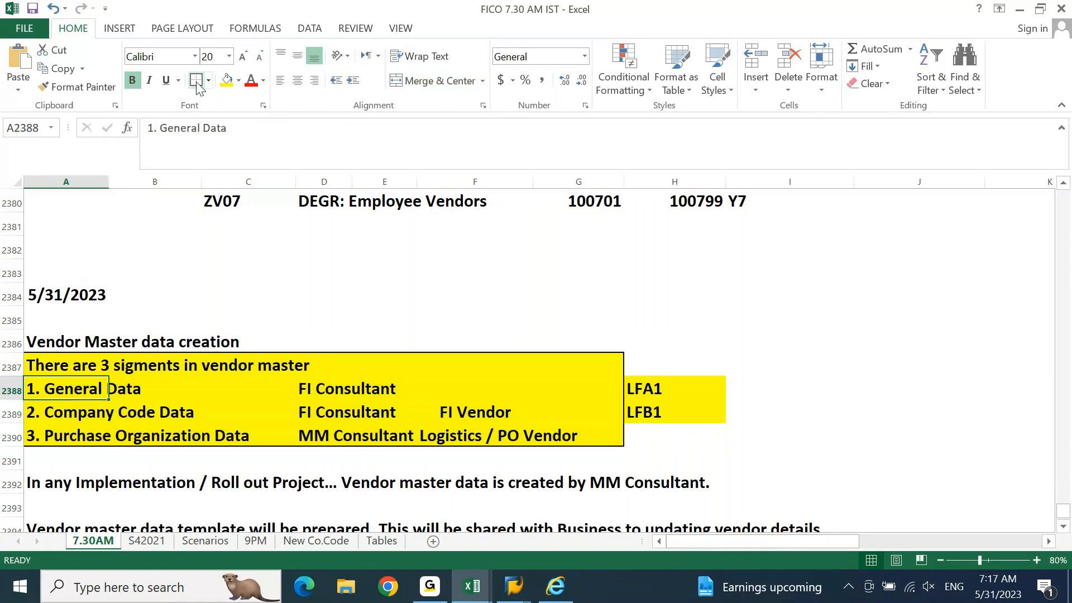
Step: Fill the note about MM Consultants creating vendor master data, cells A2392:H2392, with yellow
{"action": "key", "text": "Down"}
{"action": "key", "text": "Down"}
{"action": "key", "text": "Down"}
{"action": "key", "text": "Down"}
{"action": "key", "text": "Down"}
{"action": "key", "text": "Down"}
{"action": "key", "text": "Down"}
{"action": "key", "text": "Down"}
{"action": "key", "text": "Down"}
{"action": "key", "text": "Down"}
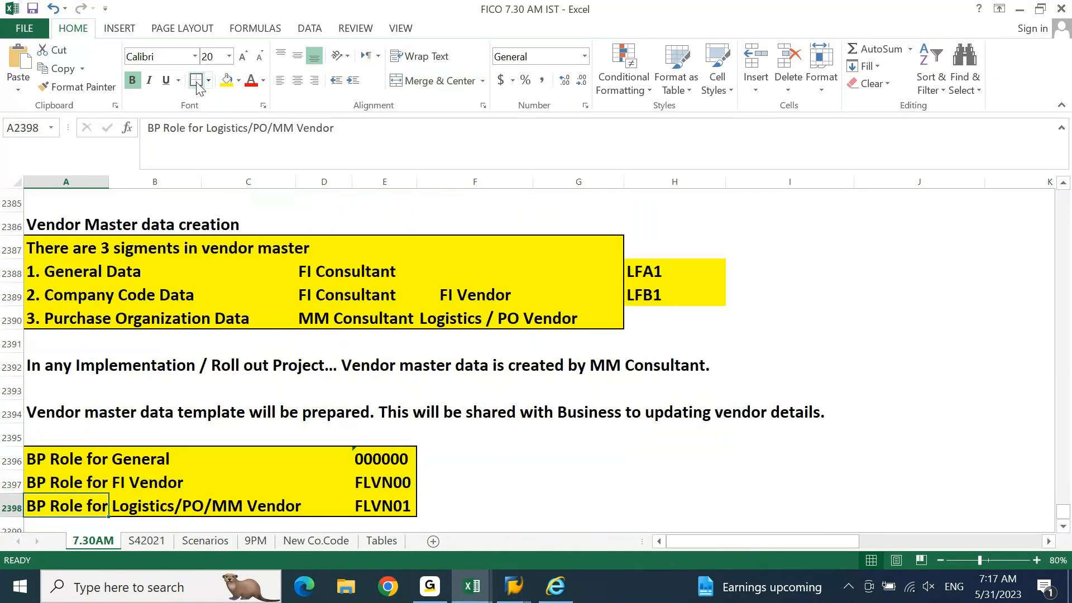
{"action": "left_click", "coordinate": [44, 360]}
{"action": "left_click_drag", "start_coordinate": [185, 358], "coordinate": [698, 364]}
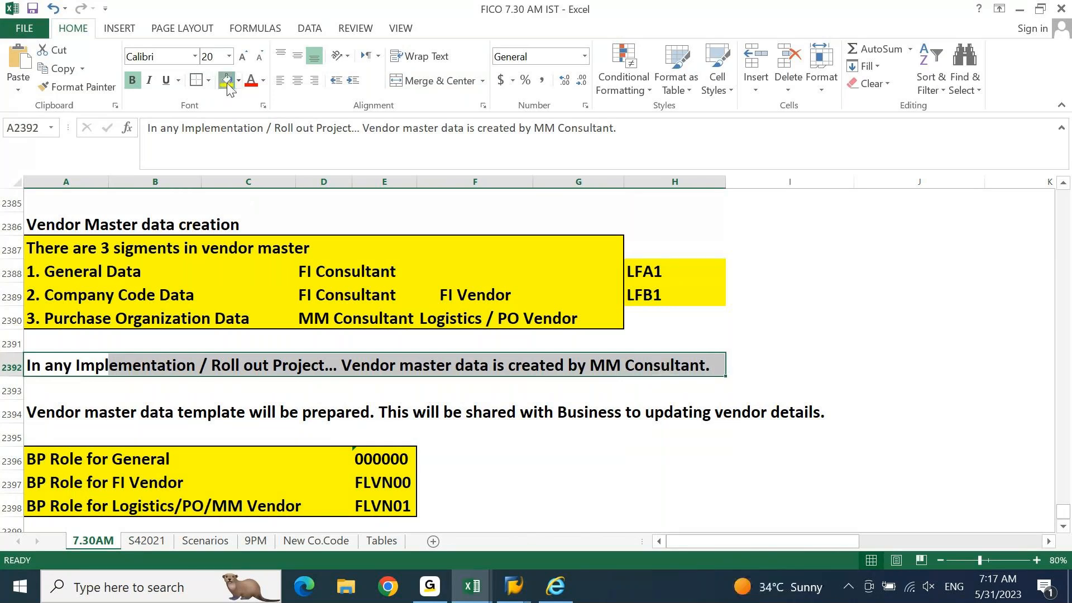
{"action": "left_click", "coordinate": [226, 81]}
Step: Review the highlighted vendor master notes, from the three segments through the BP roles and the data tables
{"action": "key", "text": "Down"}
{"action": "key", "text": "Down"}
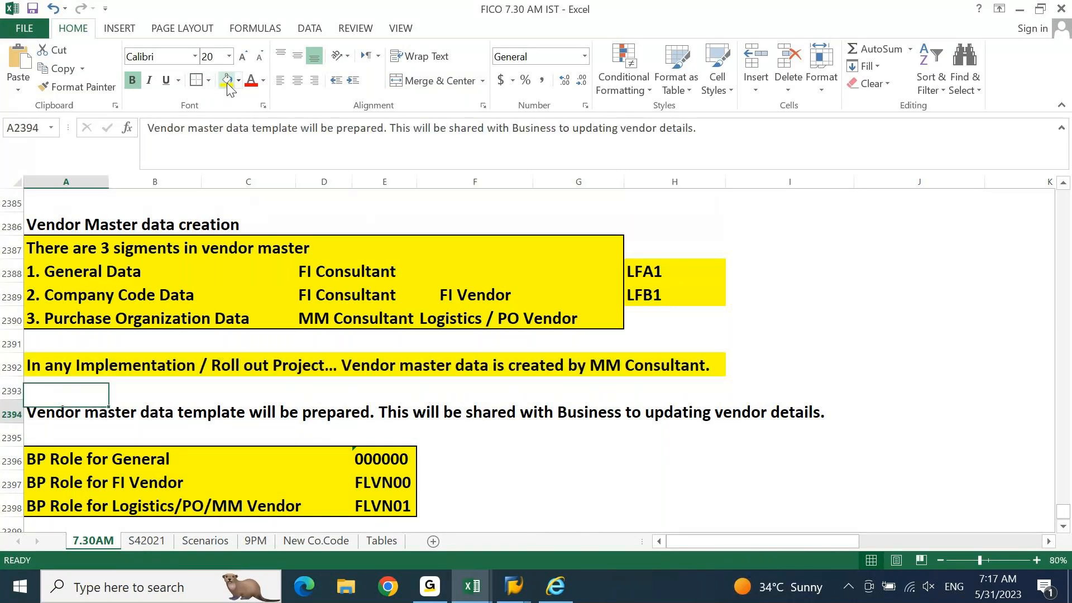
{"action": "key", "text": "Down"}
{"action": "key", "text": "Down"}
{"action": "key", "text": "Down"}
{"action": "key", "text": "Down"}
{"action": "key", "text": "Down"}
{"action": "key", "text": "Down"}
{"action": "key", "text": "Down"}
{"action": "key", "text": "Down"}
{"action": "key", "text": "Down"}
{"action": "key", "text": "Down"}
{"action": "key", "text": "Down"}
{"action": "key", "text": "Down"}
{"action": "key", "text": "Up"}
{"action": "key", "text": "Up"}
{"action": "key", "text": "Up"}
{"action": "key", "text": "Up"}
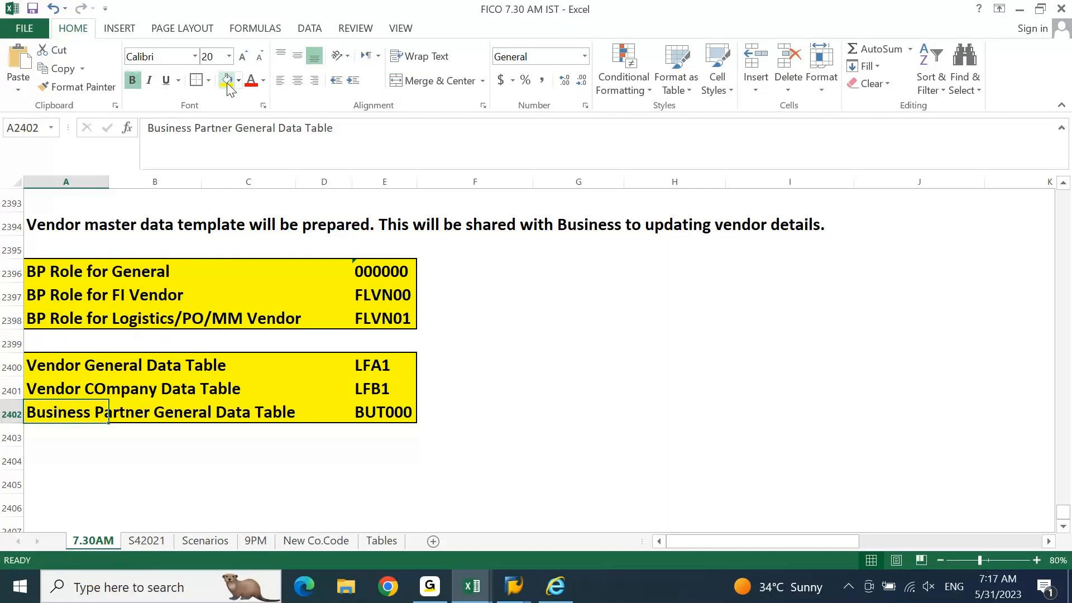
{"action": "key", "text": "Page_Up"}
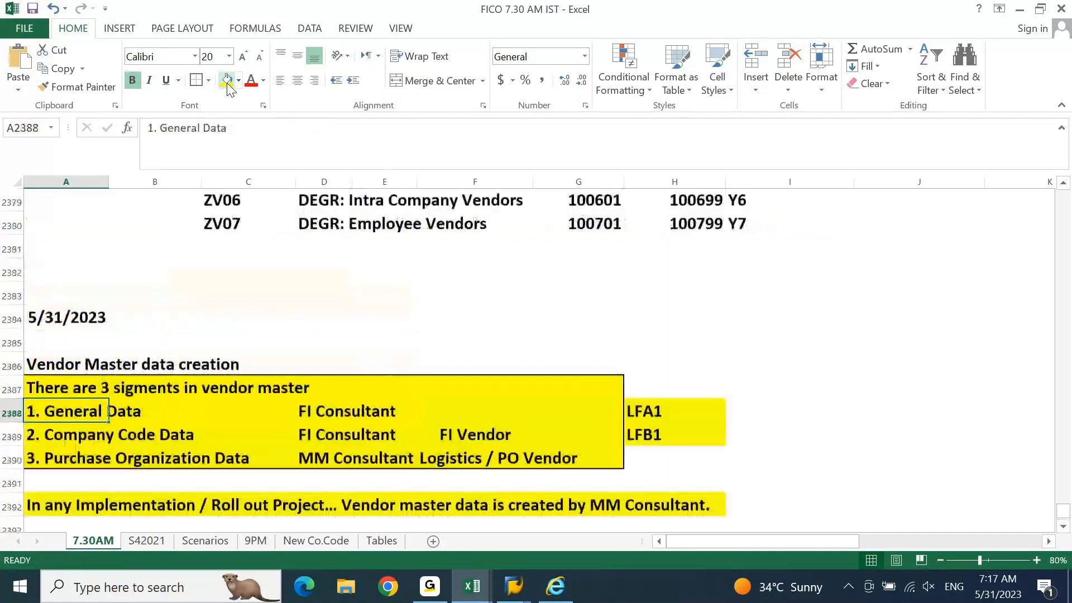
{"action": "key", "text": "Down"}
{"action": "key", "text": "Down"}
{"action": "key", "text": "Down"}
{"action": "key", "text": "Down"}
{"action": "key", "text": "Down"}
{"action": "key", "text": "Down"}
{"action": "key", "text": "Down"}
{"action": "key", "text": "Down"}
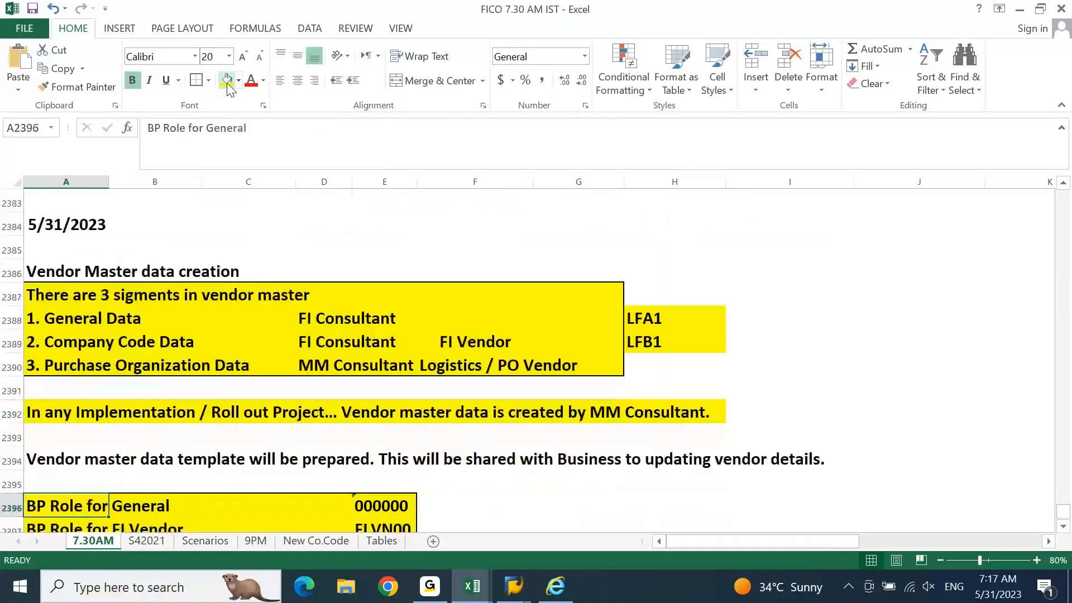